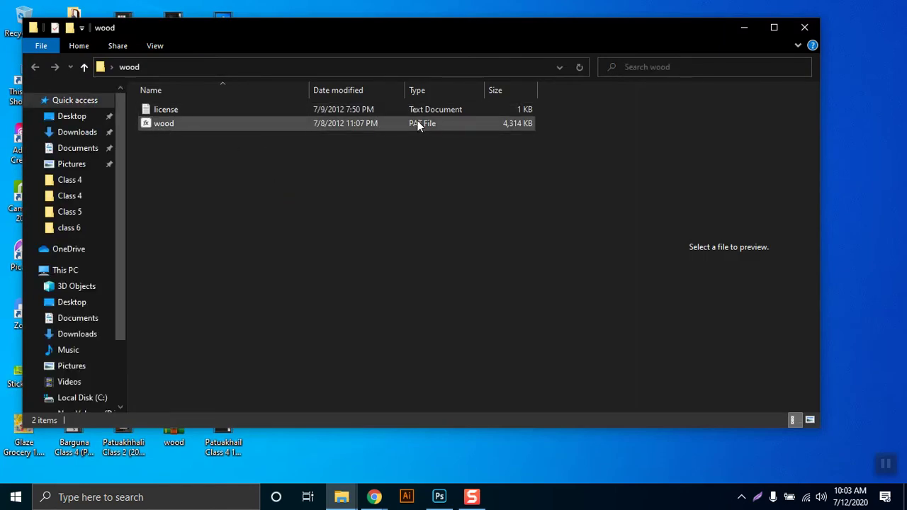
- Switch from the wood pattern folder to Photoshop and enable Pattern Overlay in the Friends text layer's style
click(446, 123)
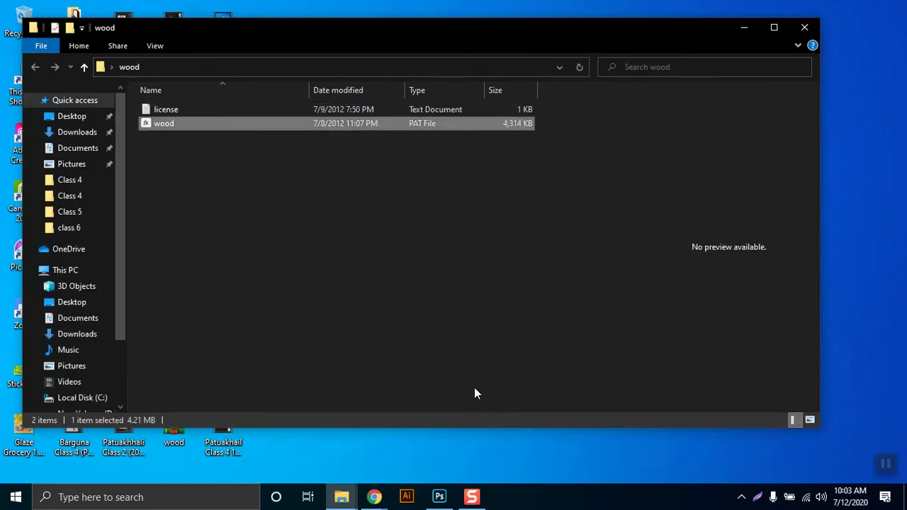
click(440, 497)
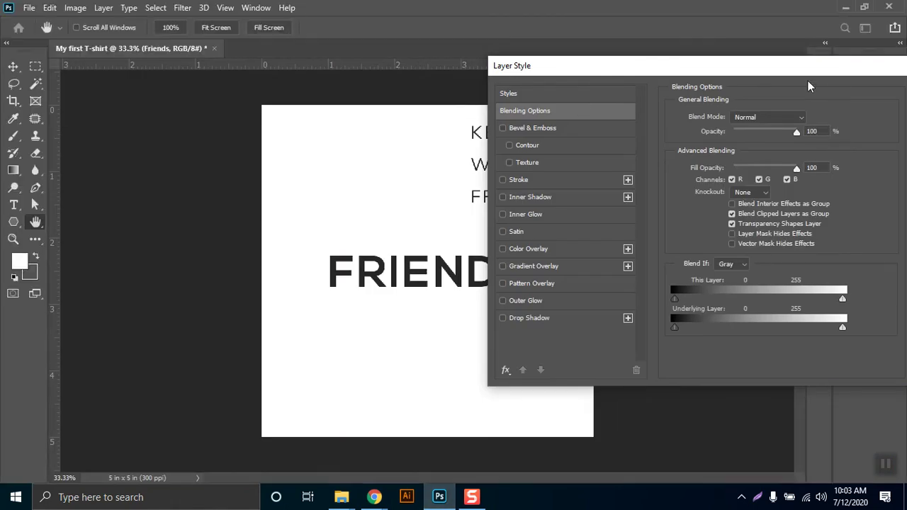
click(515, 283)
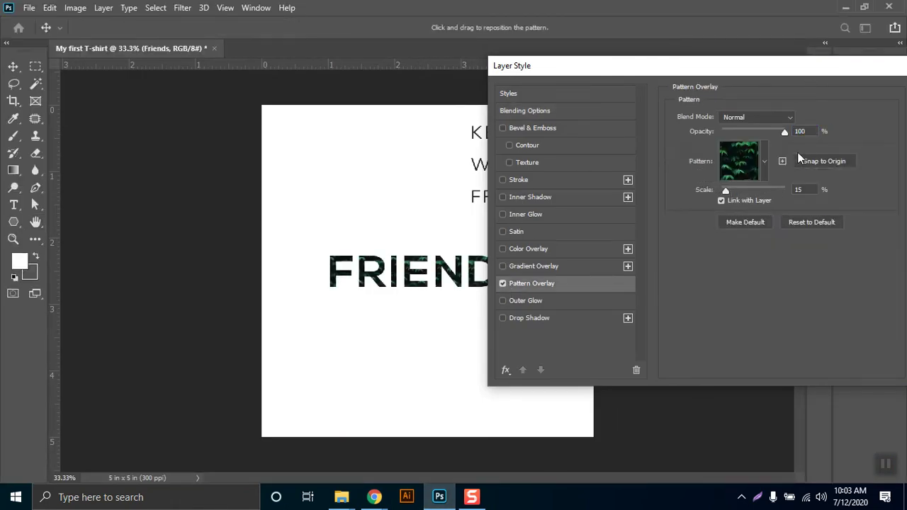
- Import the wood PAT file from the wood folder on the Desktop into the pattern presets
click(763, 152)
click(817, 197)
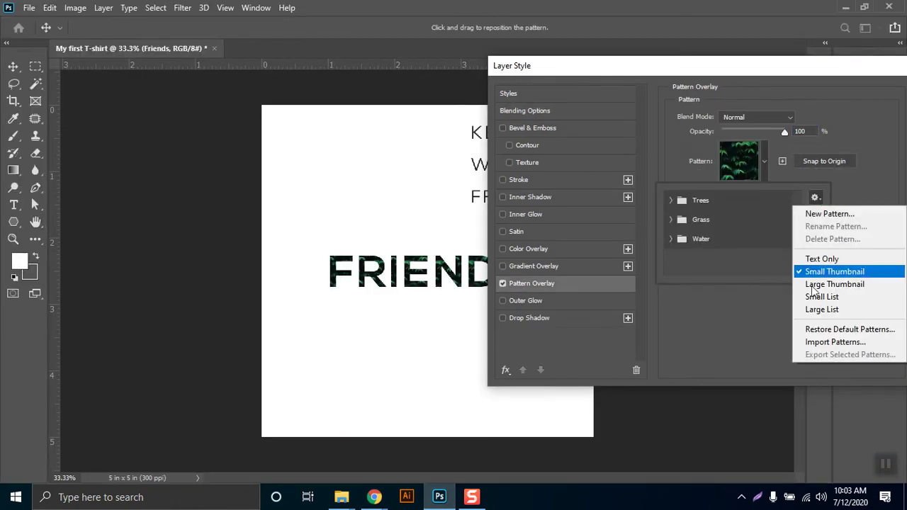
click(820, 343)
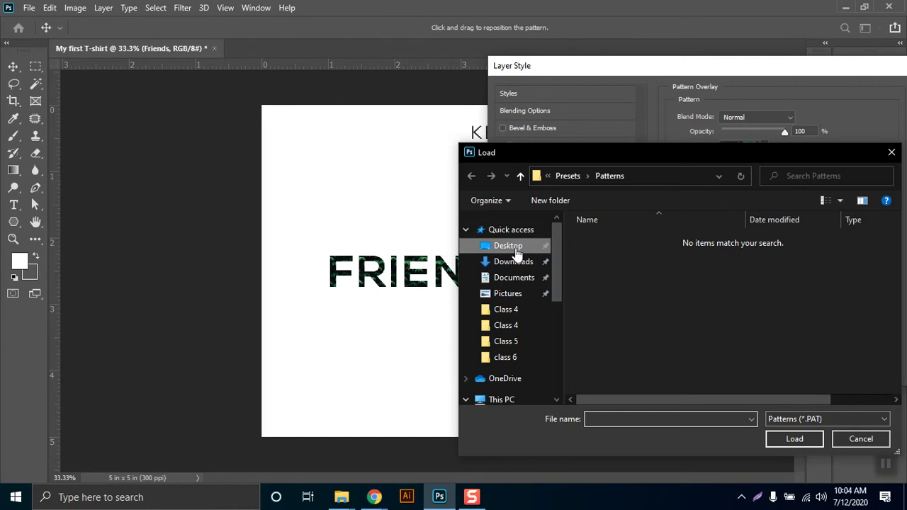
click(512, 249)
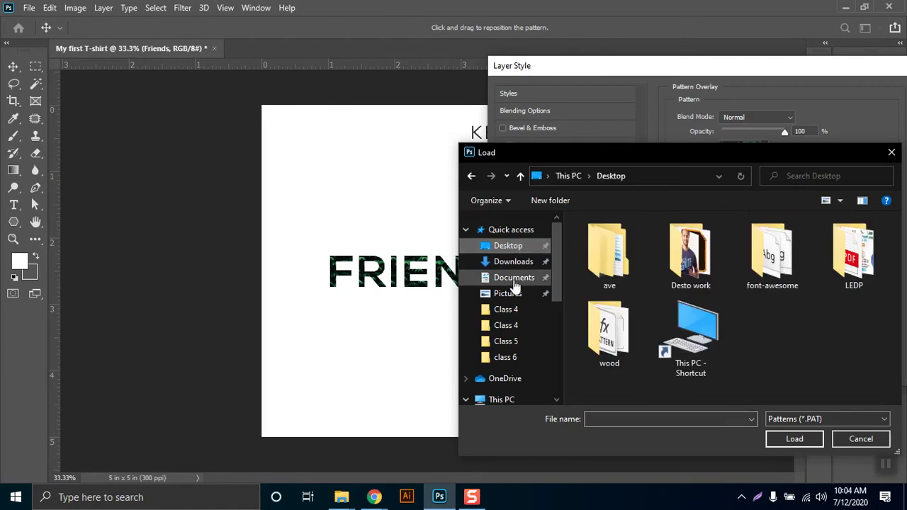
double_click(614, 334)
click(599, 239)
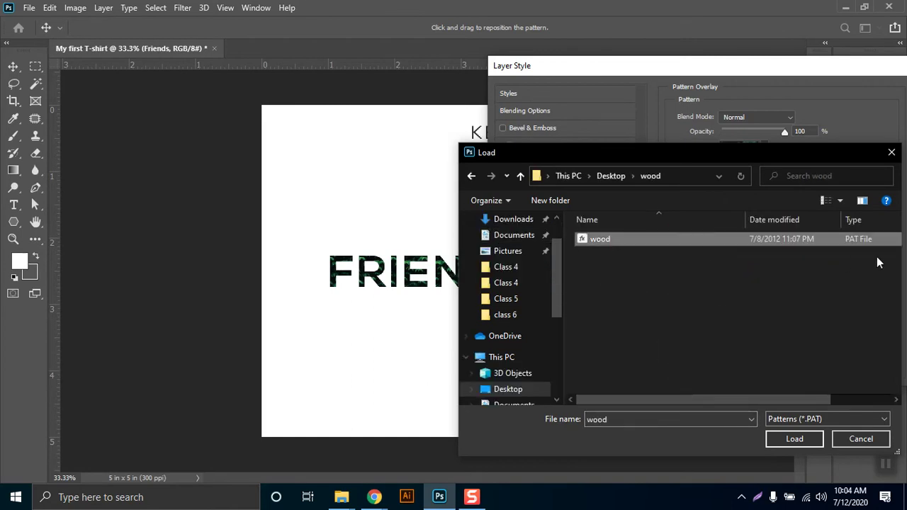
click(787, 439)
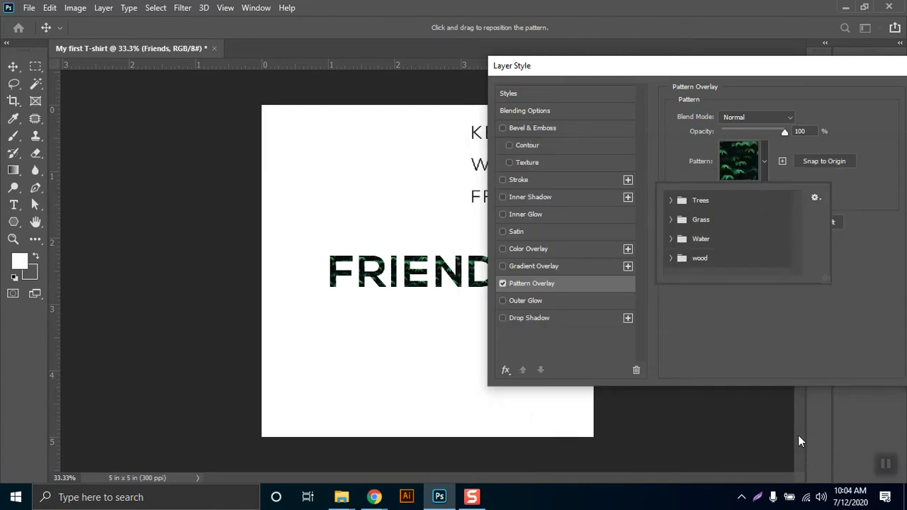
- Try several patterns from the wood group on the FRIENDS text and settle on the orange and yellow one
click(671, 259)
drag(795, 221, 798, 256)
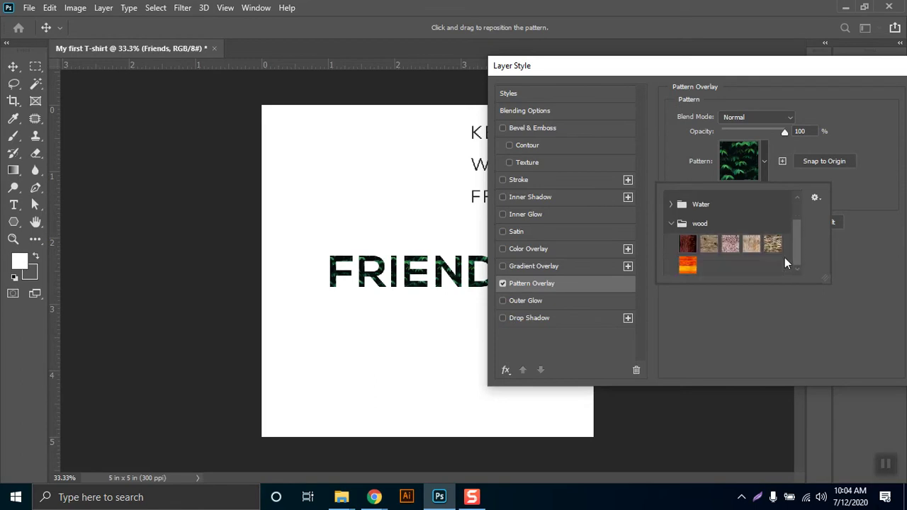
click(684, 248)
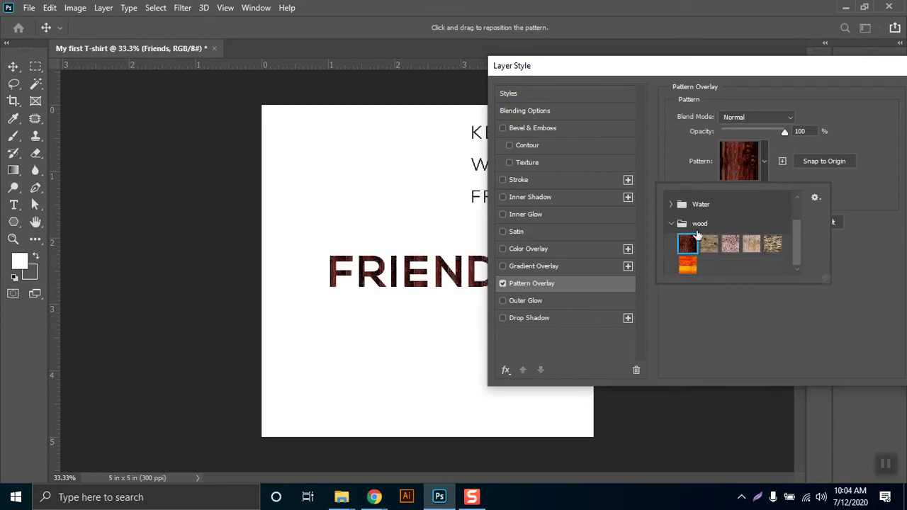
click(709, 244)
click(689, 266)
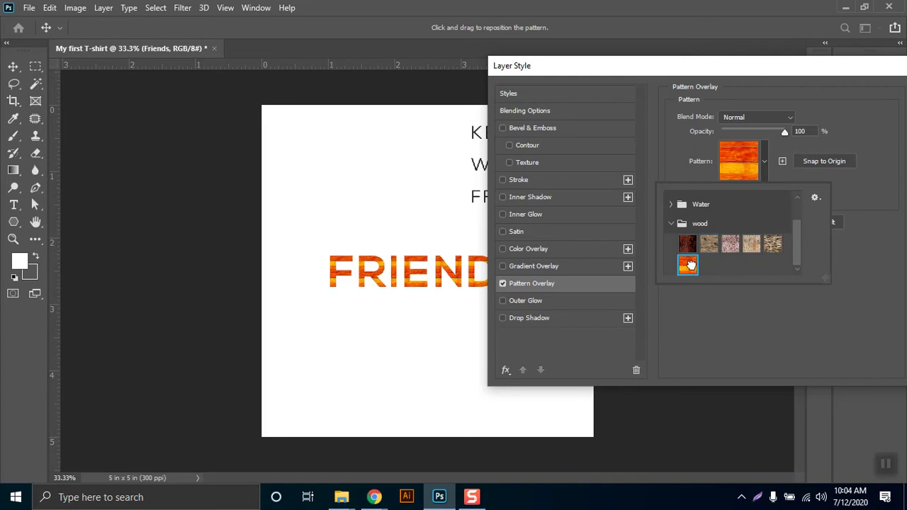
click(752, 246)
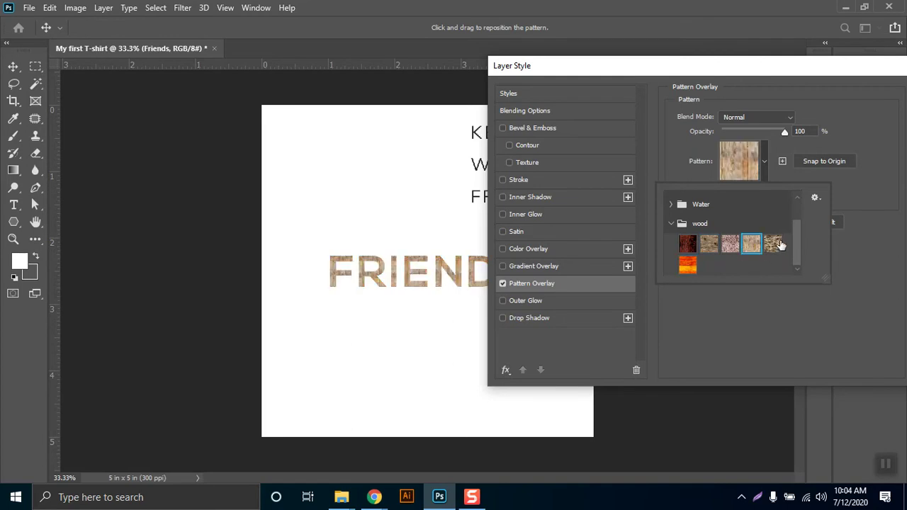
click(777, 242)
click(686, 244)
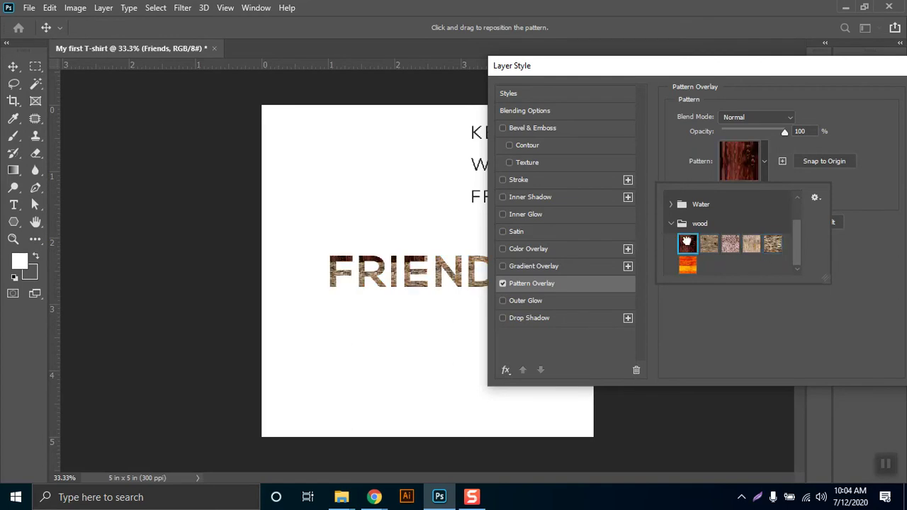
click(686, 263)
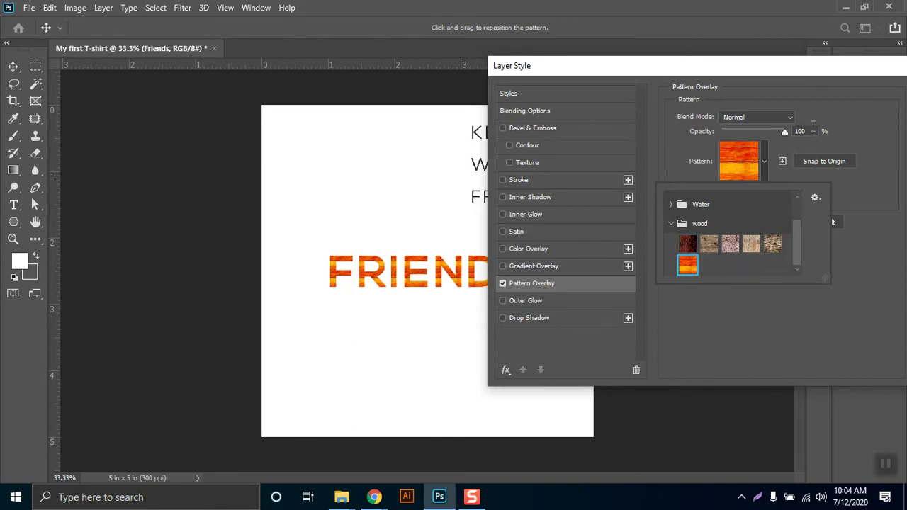
- Confirm the pattern overlay style on the FRIENDS text and collapse the open Layers and Character panels
click(856, 105)
drag(842, 75, 640, 70)
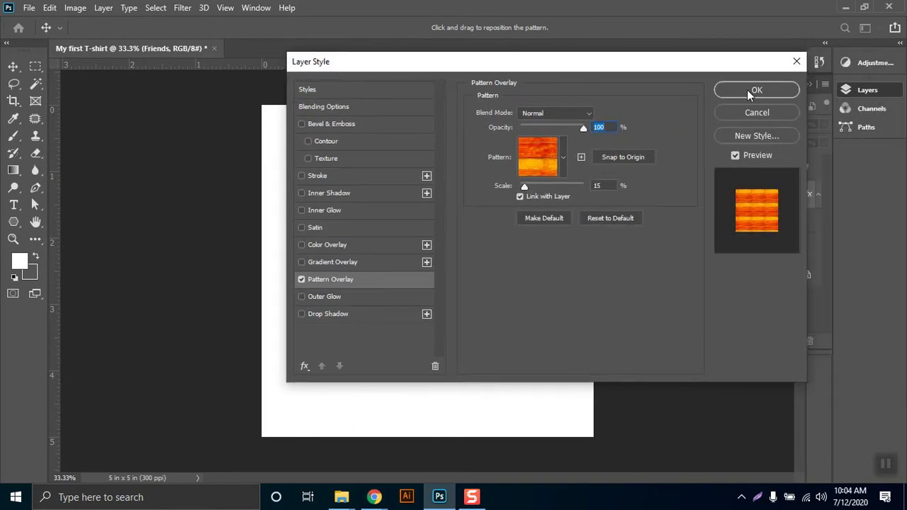
drag(584, 62, 783, 73)
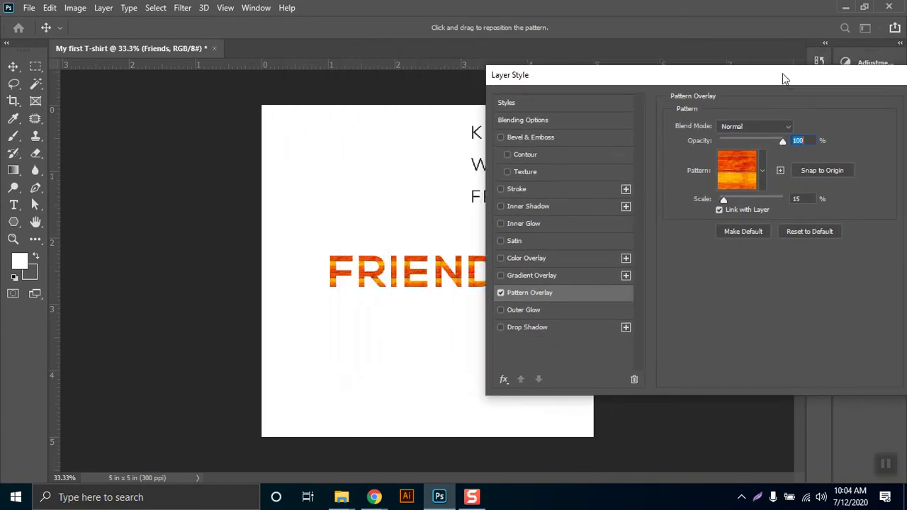
drag(783, 73, 755, 92)
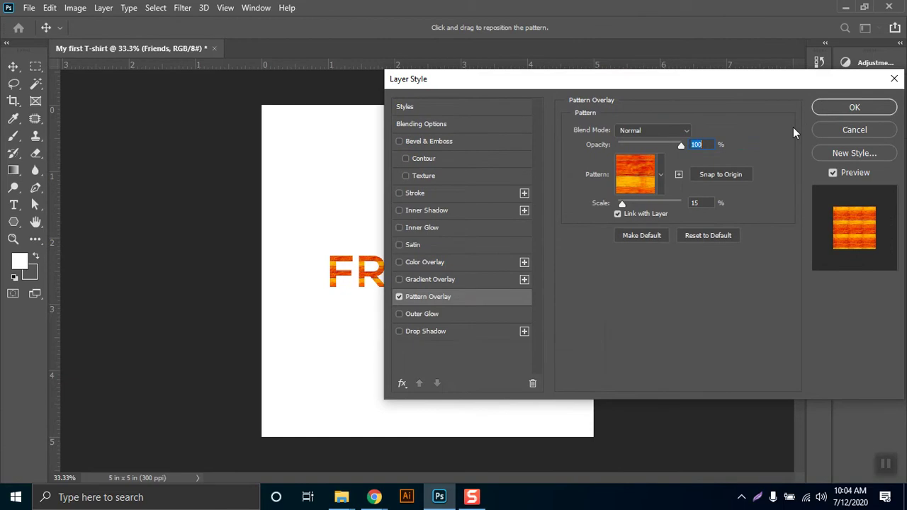
click(854, 107)
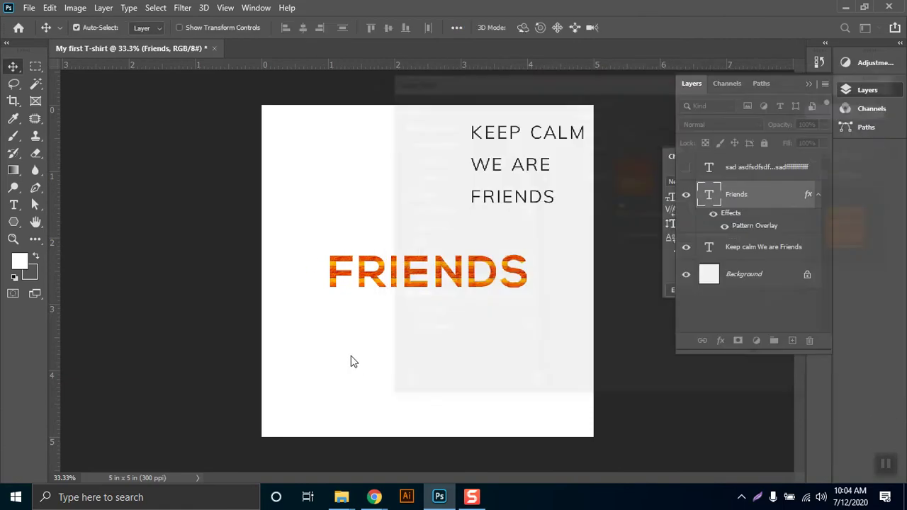
click(808, 83)
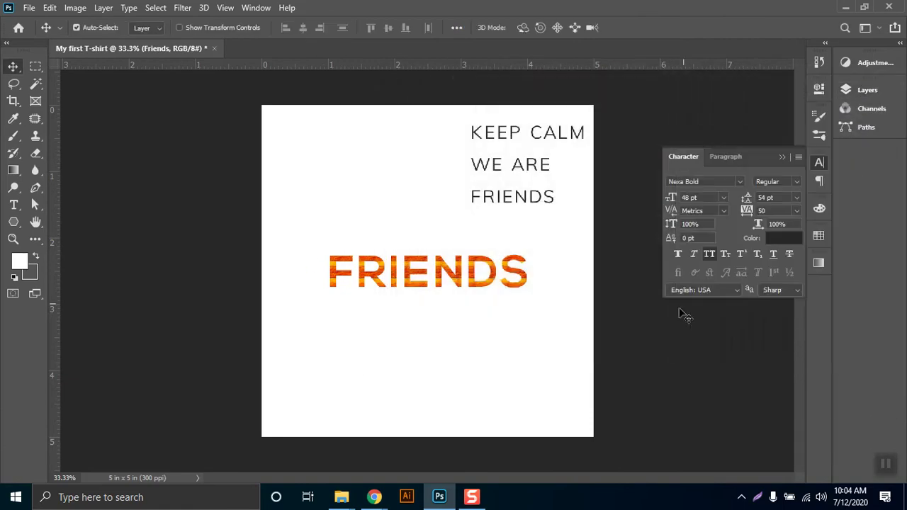
click(780, 157)
- Switch to Chrome and replace the free Photoshop patterns page with a Google image search for "abstract"
mouse_move(375, 497)
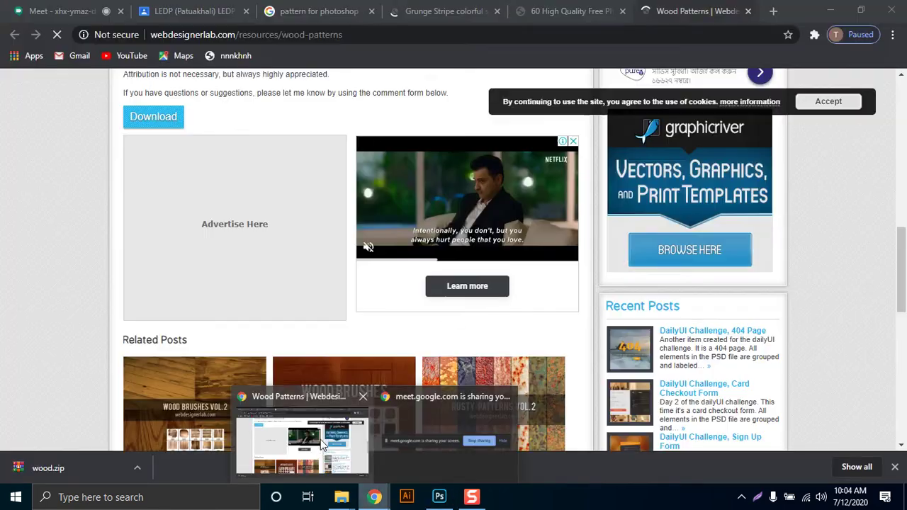
click(323, 443)
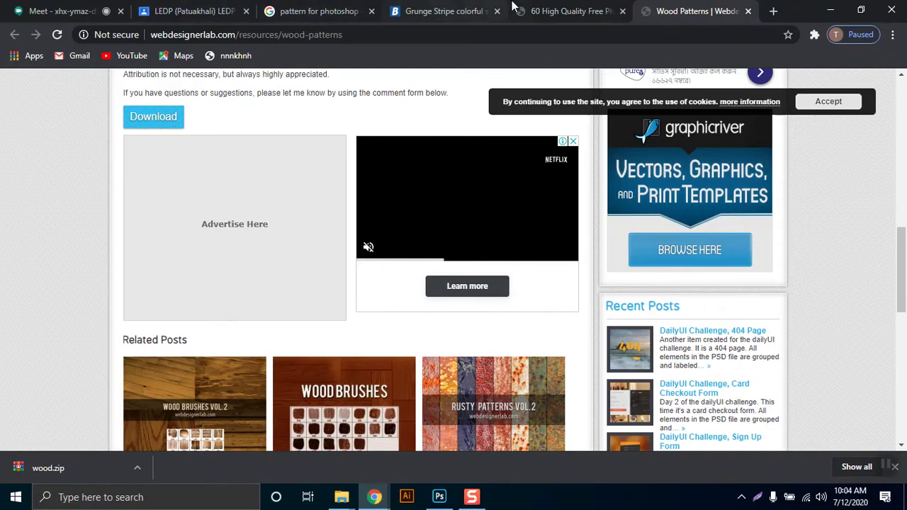
click(549, 14)
click(524, 37)
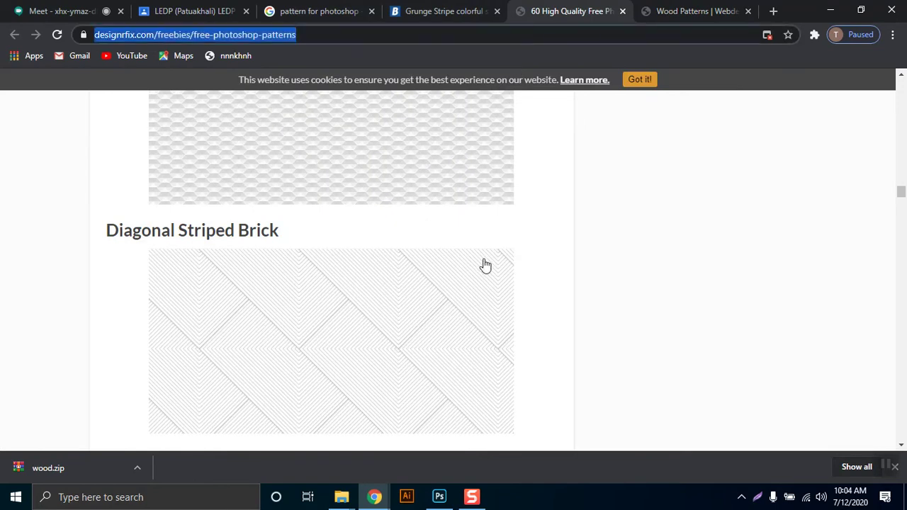
scroll(425, 277, up, 4)
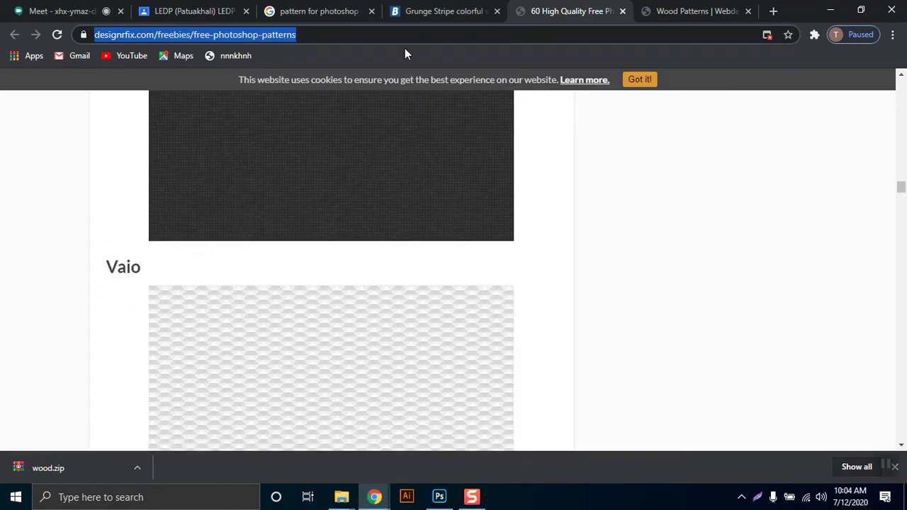
text(a)
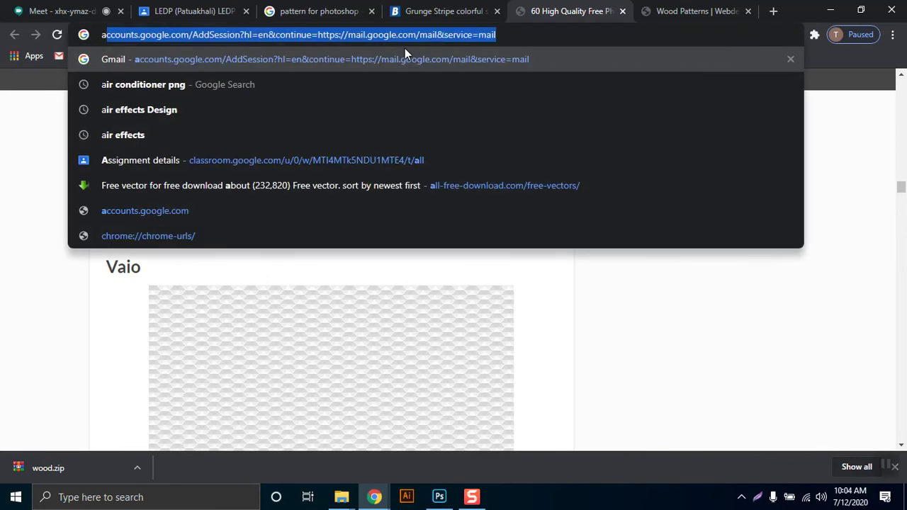
text(bstrauc)
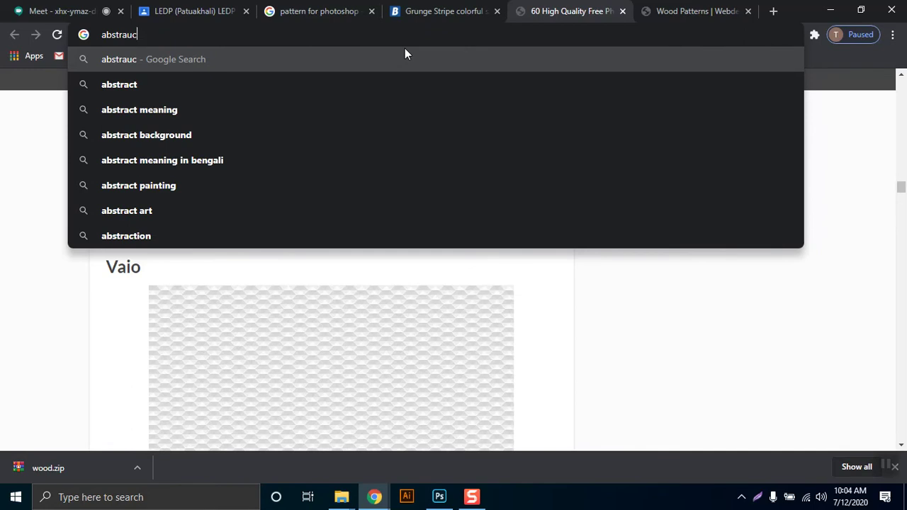
key(Down)
key(Return)
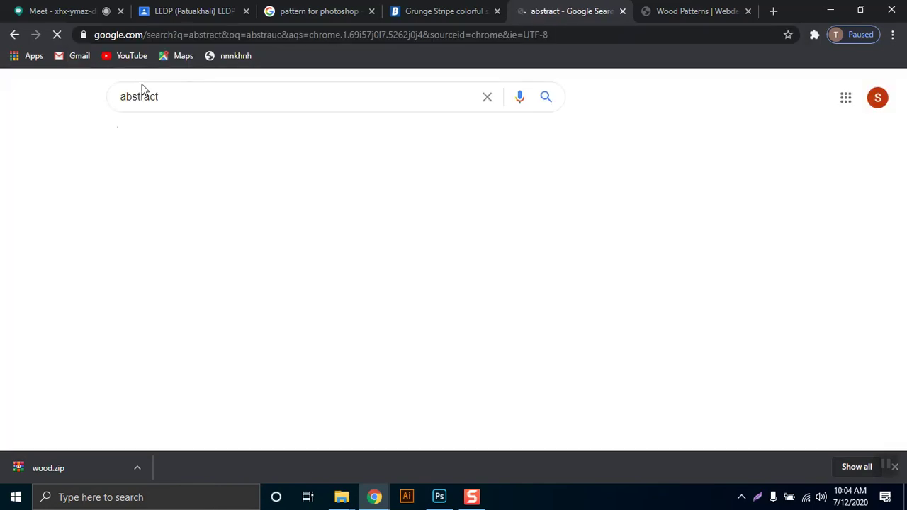
click(189, 140)
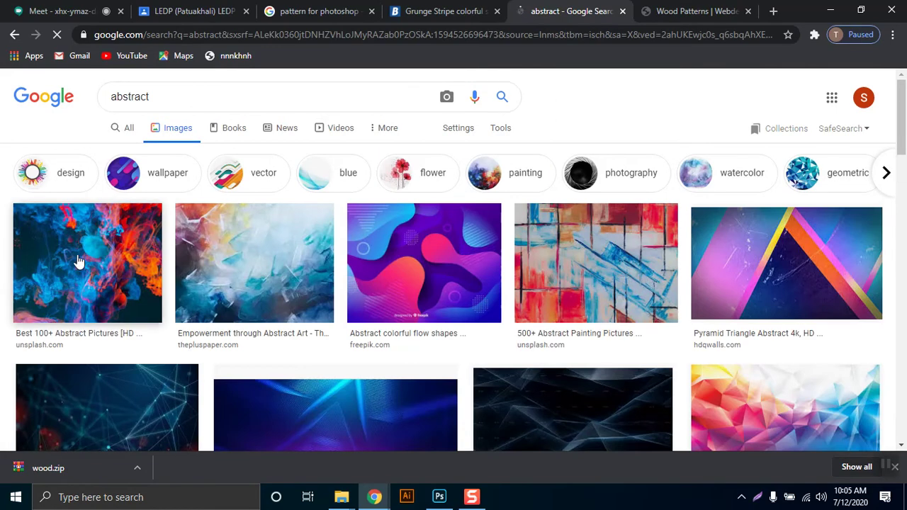
- Open the preview of the blue and orange smoke image from unsplash.com in the abstract results
scroll(141, 310, down, 2)
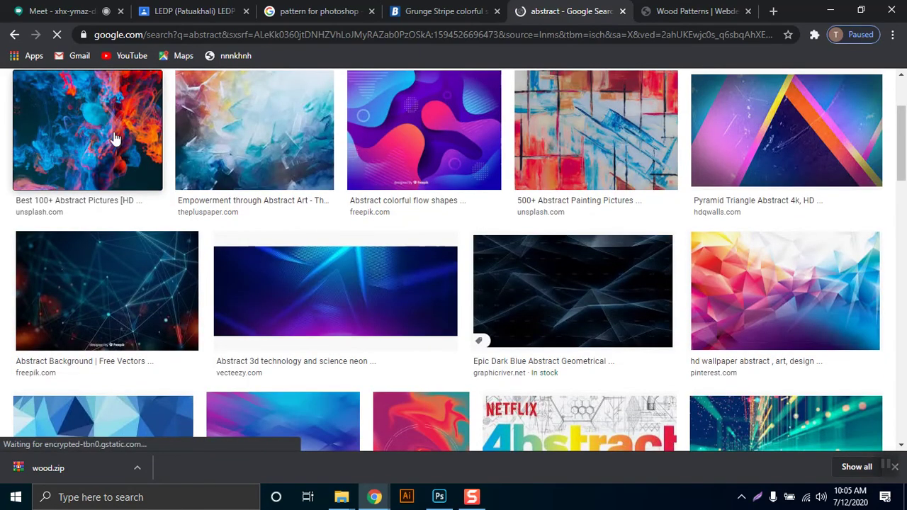
scroll(340, 245, up, 2)
mouse_move(170, 109)
mouse_down()
mouse_move(161, 125)
mouse_move(186, 109)
mouse_up()
- Change the Google image search term to "Fire" and run the search
click(170, 91)
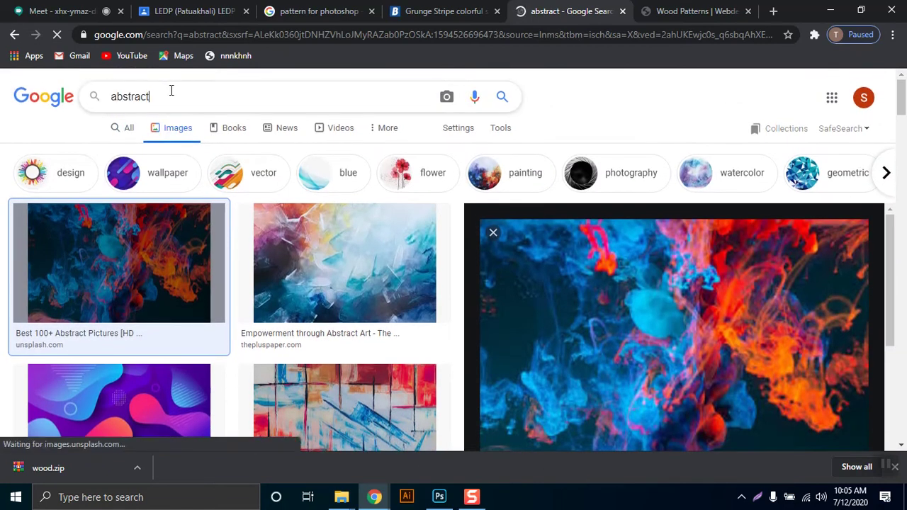
scroll(166, 93, down, 2)
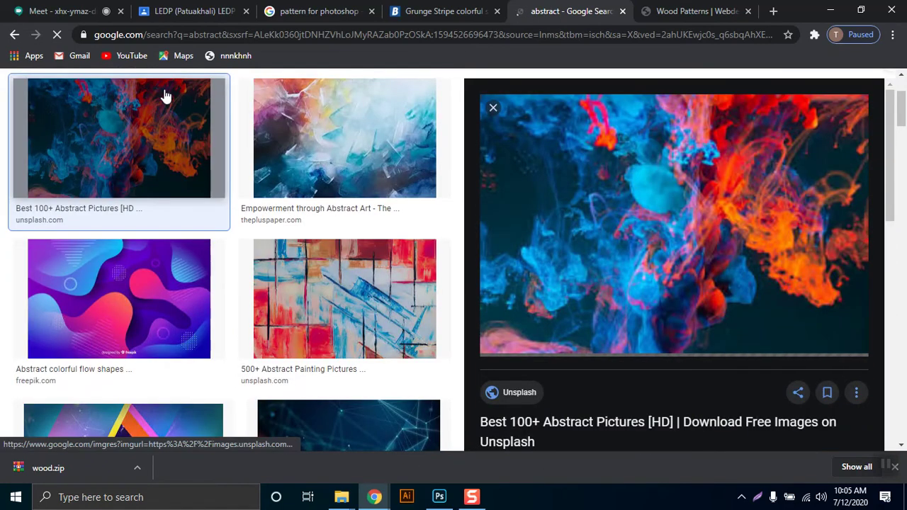
scroll(162, 92, up, 2)
key(ctrl+a)
text(Fir)
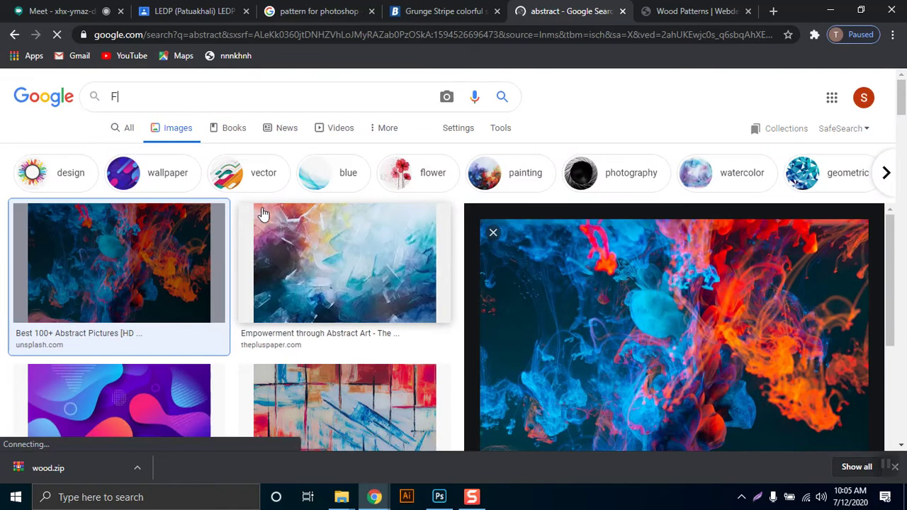
text(e)
key(Return)
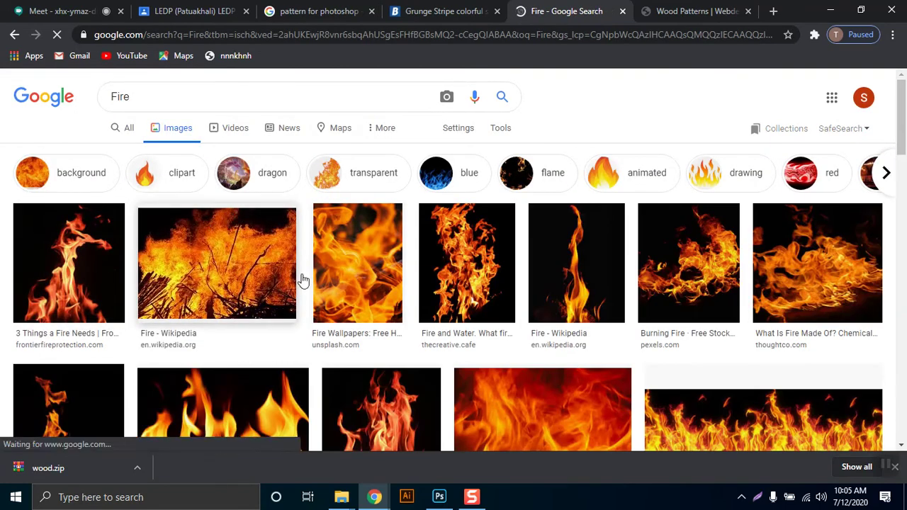
- Preview the tbsnews.net fire image and open the related "Fire in the Soyzapura flats" picture
scroll(503, 363, down, 1)
scroll(503, 362, down, 1)
click(261, 321)
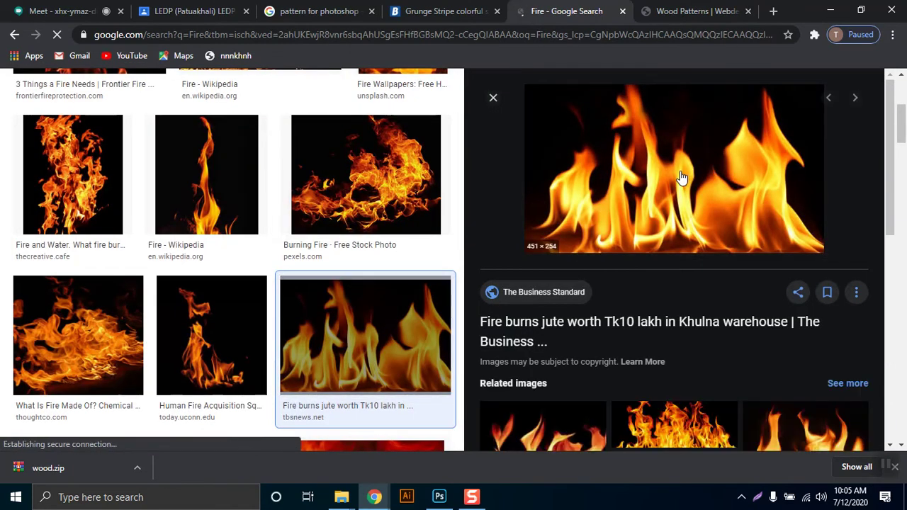
scroll(680, 177, down, 2)
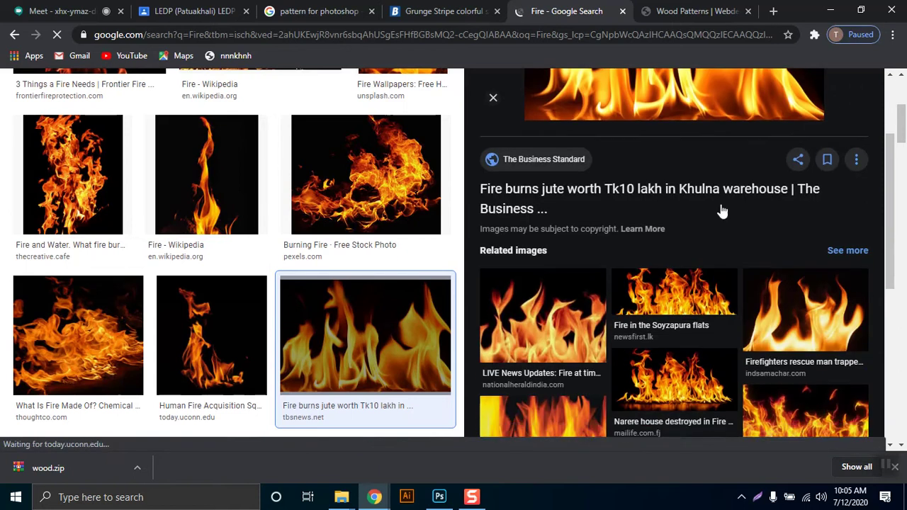
click(688, 289)
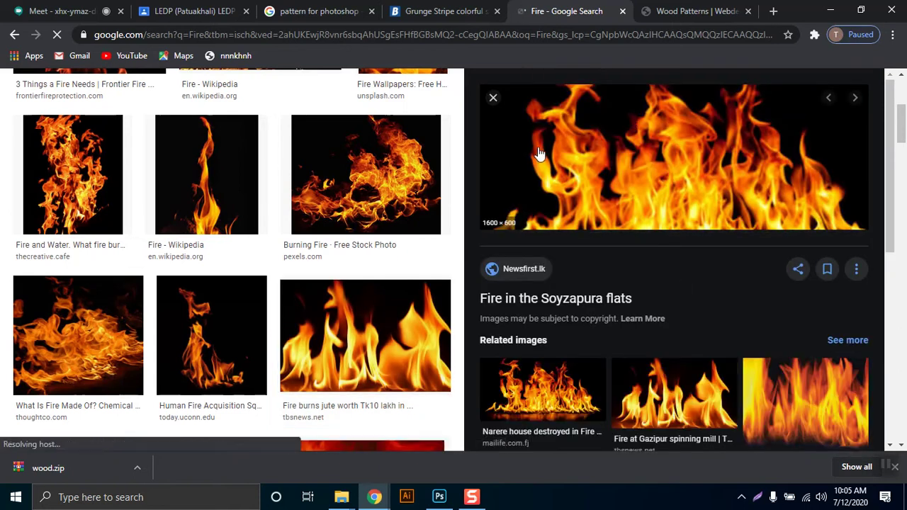
- Copy the "Fire in the Soyzapura flats" image and paste it into the My first T-shirt document in Photoshop
right_click(627, 160)
click(758, 298)
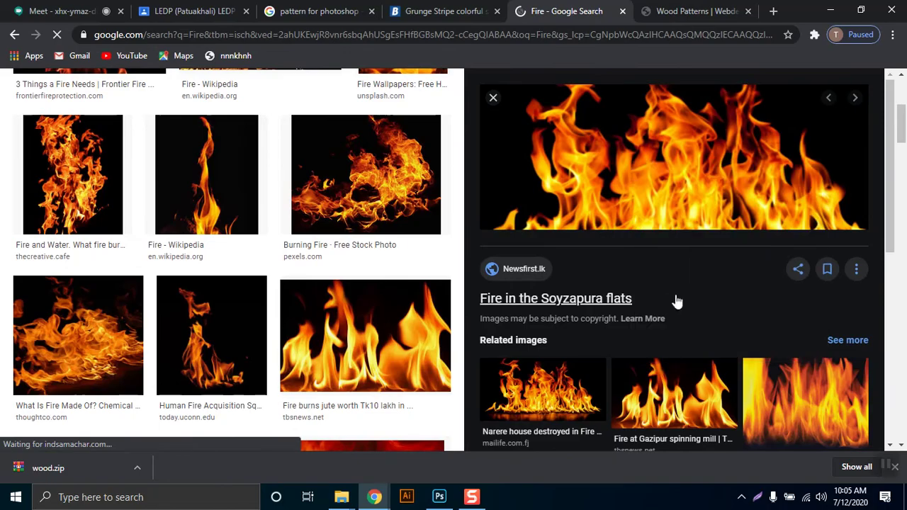
click(439, 496)
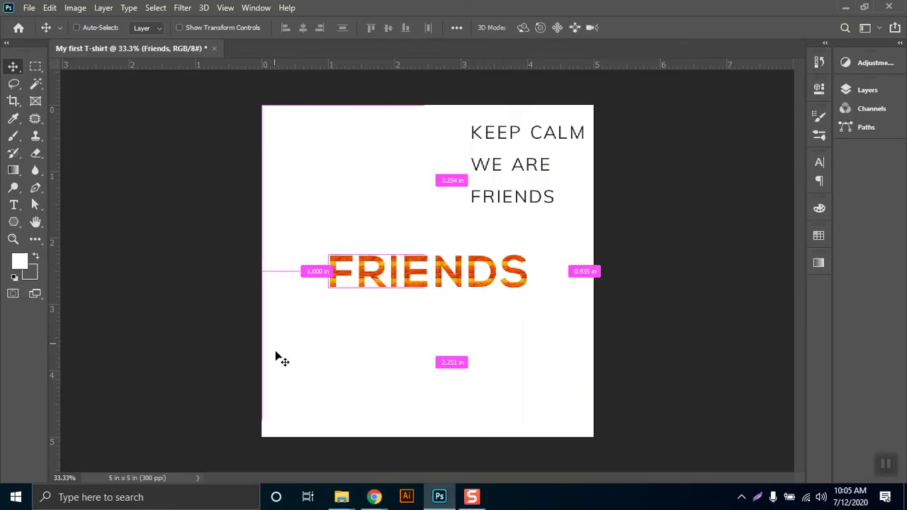
key(ctrl+v)
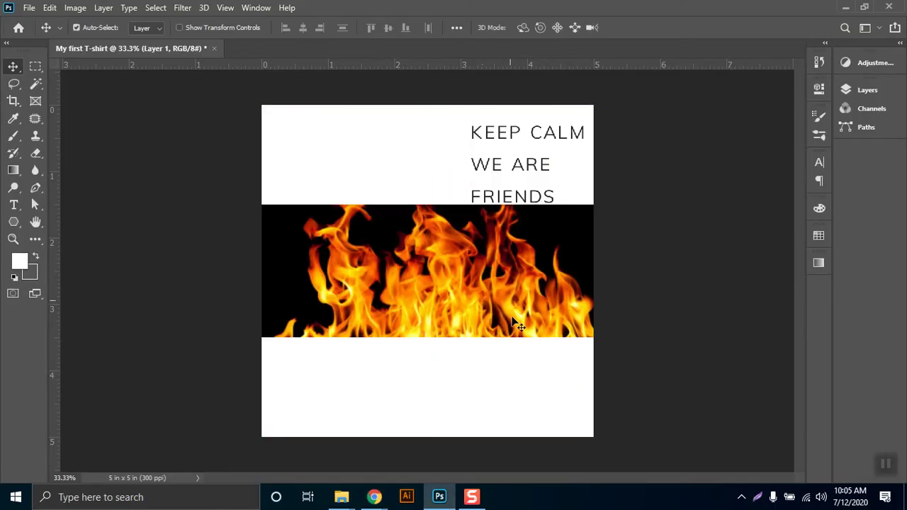
- Transform the pasted fire image to about 73.6% width and 62.5% height so it still covers the large FRIENDS text
mouse_move(484, 301)
mouse_down()
mouse_move(484, 366)
mouse_move(489, 309)
mouse_up()
key(ctrl+t)
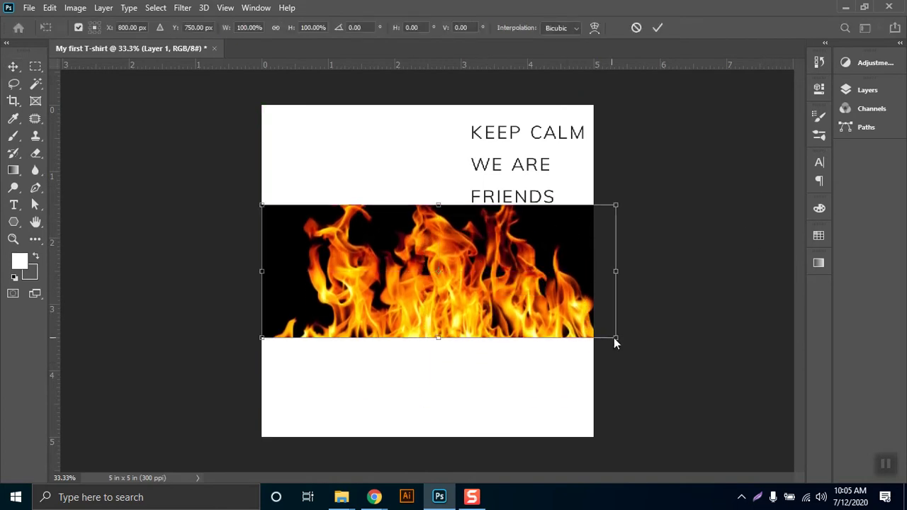
drag(616, 339, 538, 287)
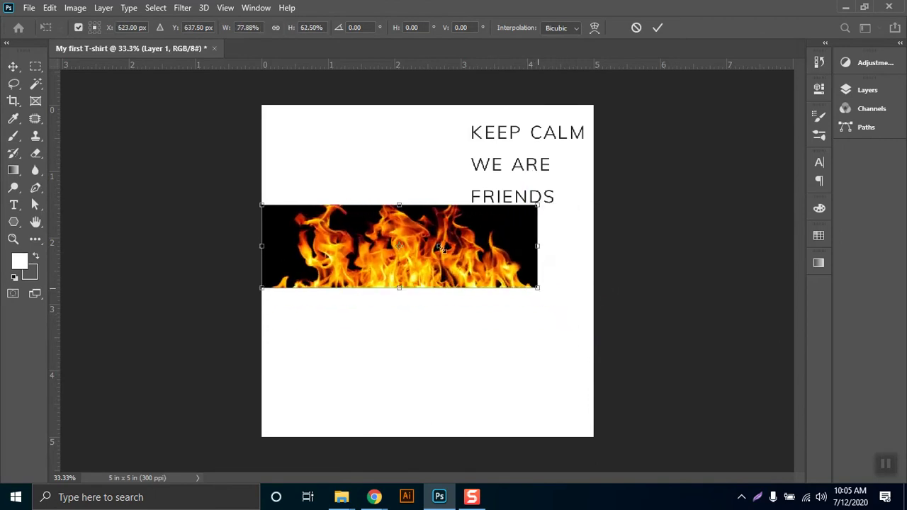
drag(261, 204, 285, 205)
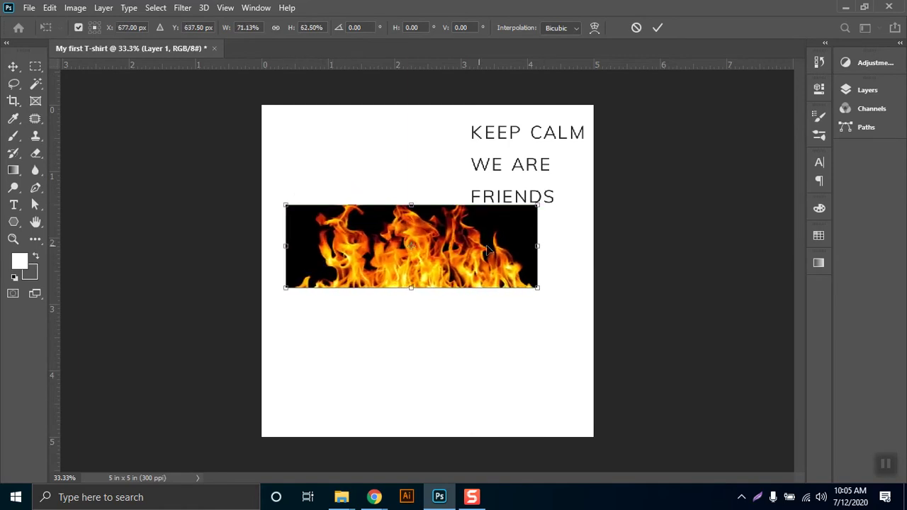
drag(540, 246, 549, 246)
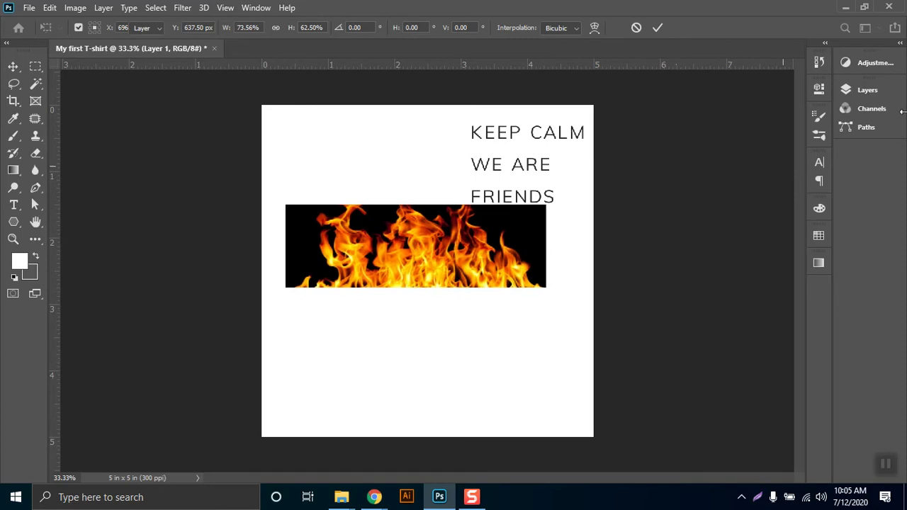
key(Return)
- Load the Friends text outline as a selection and add it as a layer mask on the fire layer
click(868, 91)
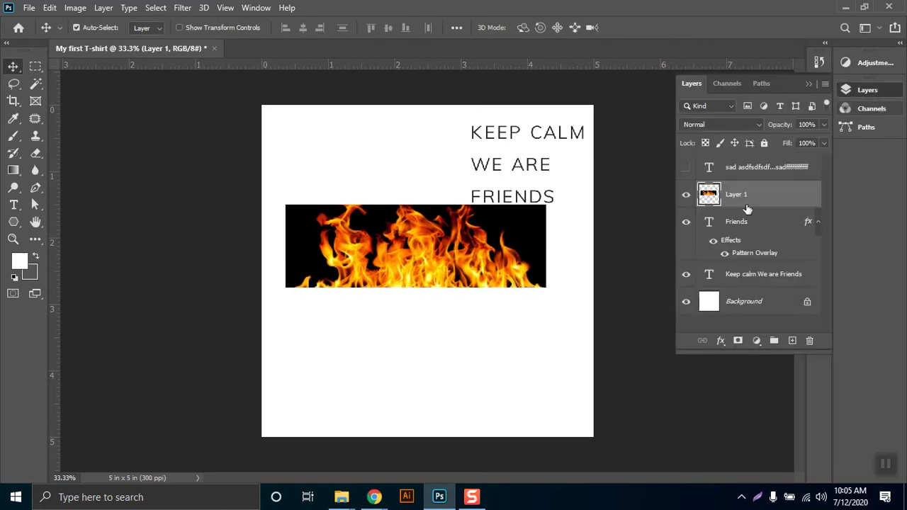
ctrl+click(709, 223)
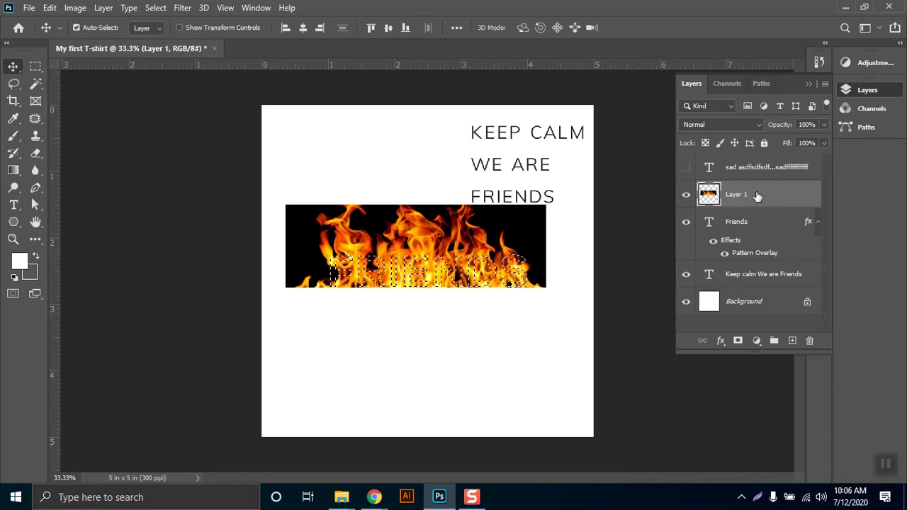
click(739, 341)
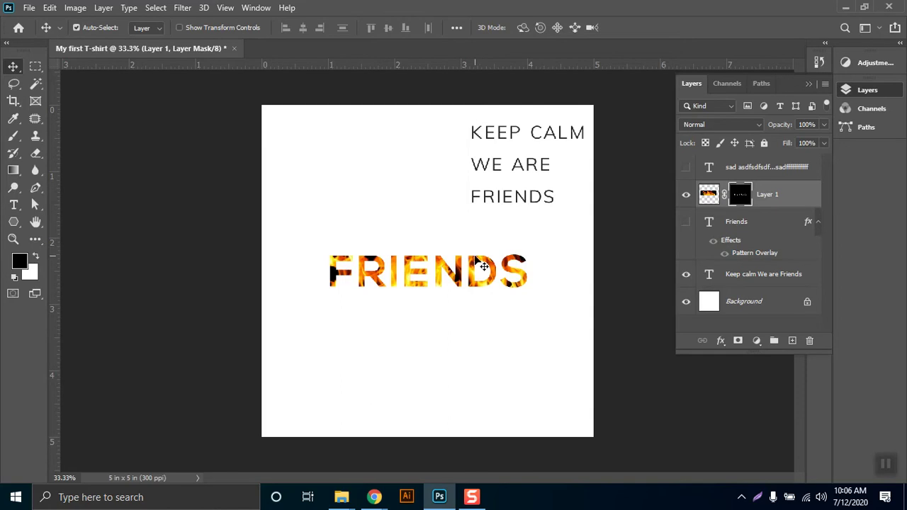
- Check the Google Meet call in Chrome and return to Photoshop
mouse_move(374, 496)
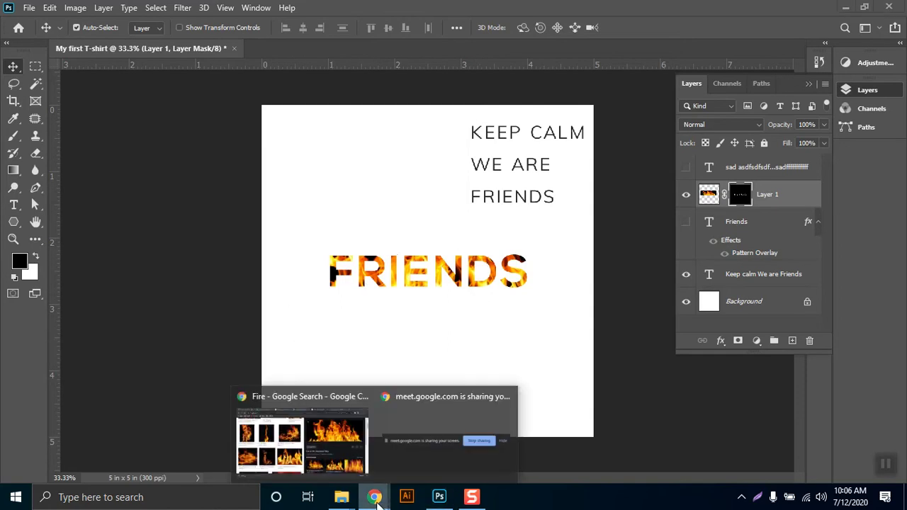
click(299, 445)
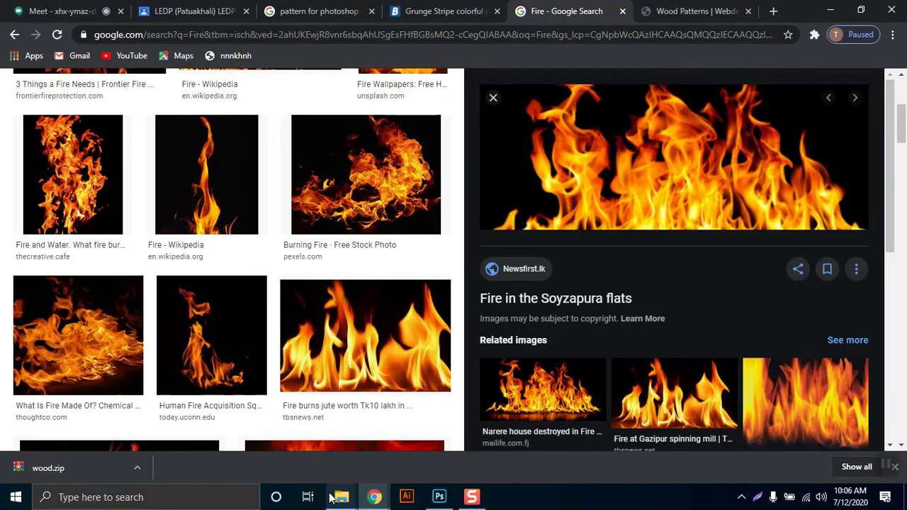
click(61, 11)
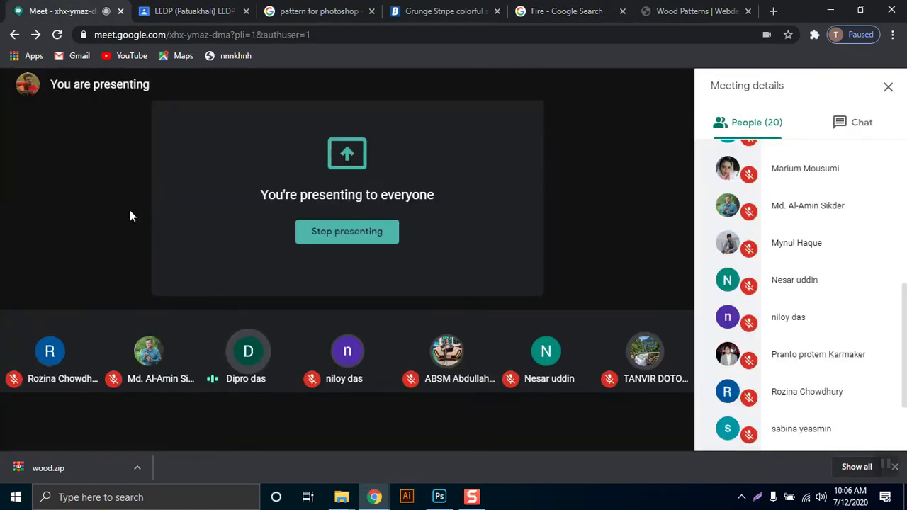
click(439, 497)
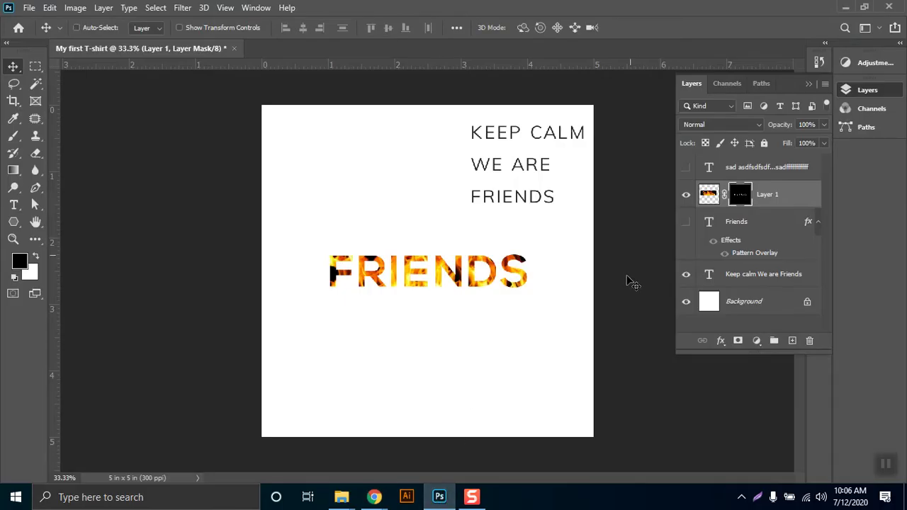
- Undo the fire layer's mask and clear the FRIENDS-shaped selection
key(ctrl+z)
key(ctrl+z)
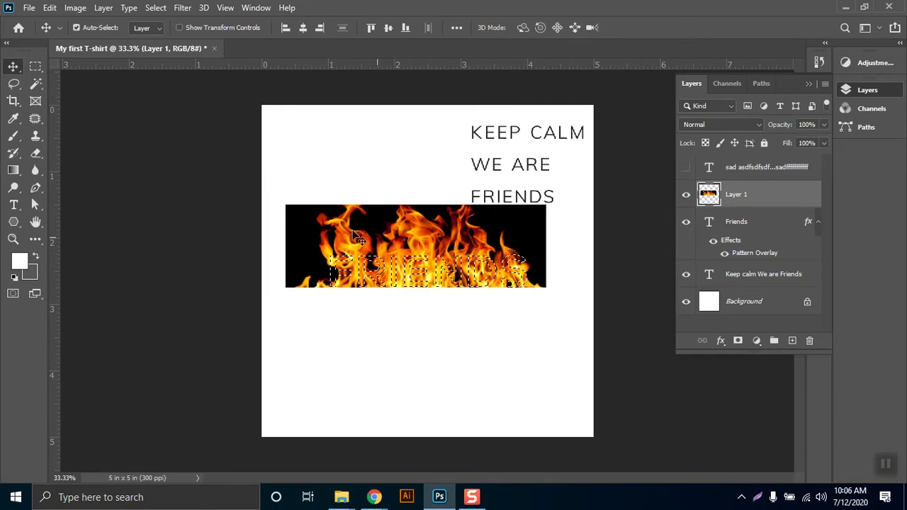
click(35, 66)
click(153, 149)
key(Delete)
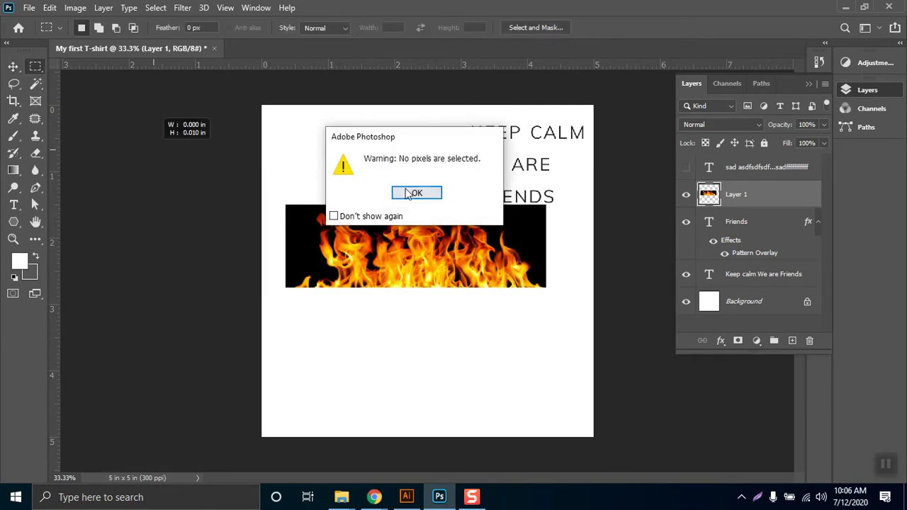
click(416, 192)
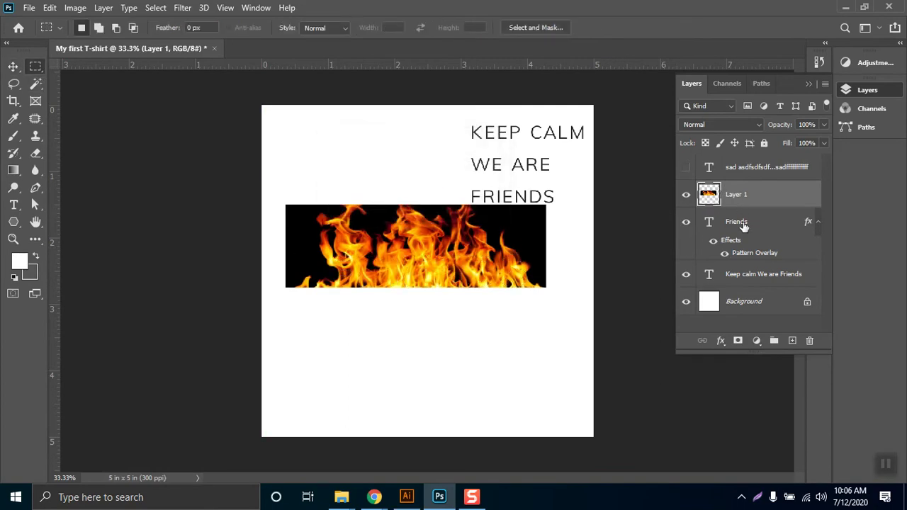
- Turn off the Pattern Overlay on the Friends text layer, hiding the fire layer while making the change
click(686, 195)
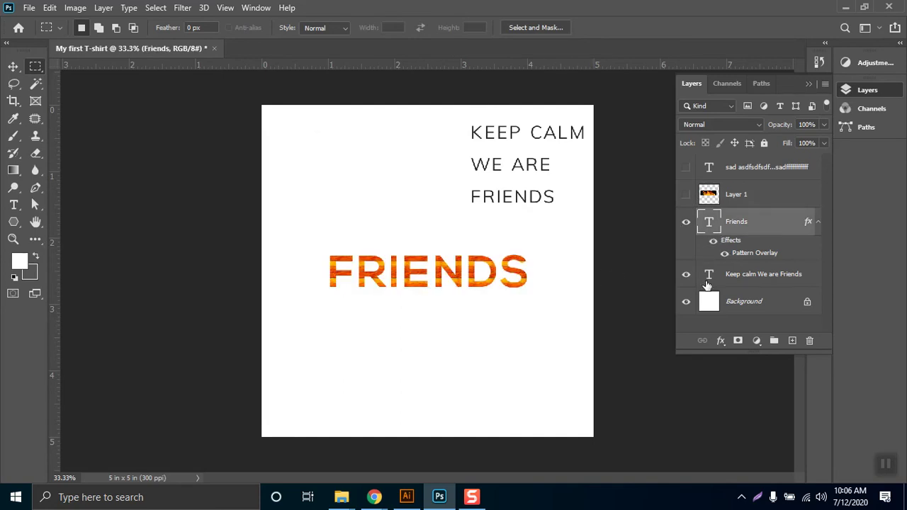
click(724, 254)
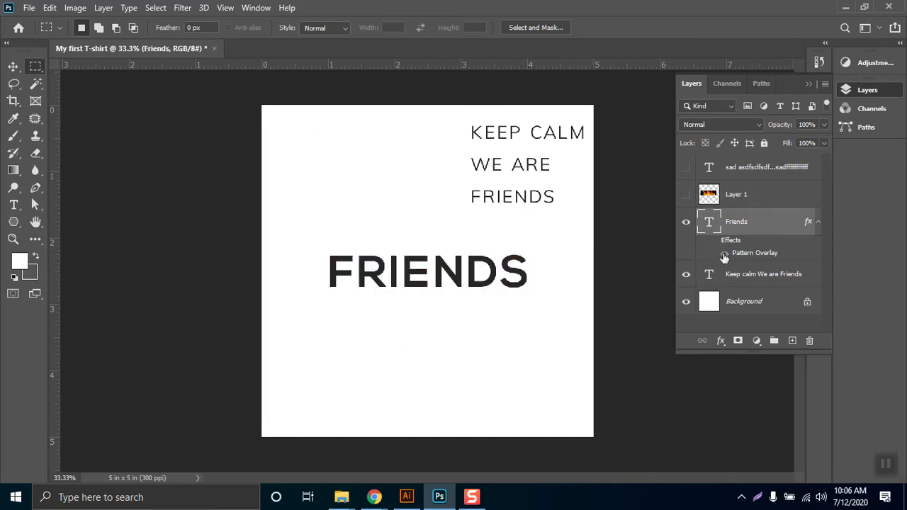
click(686, 195)
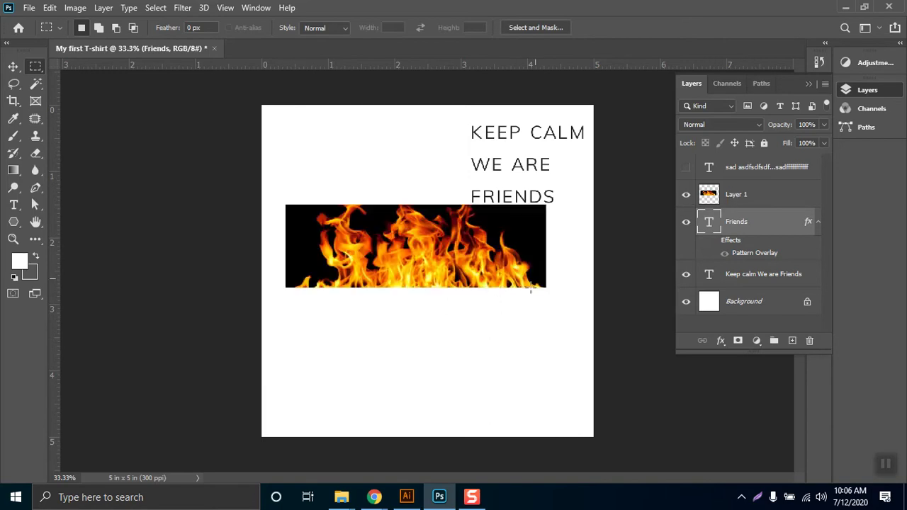
- Mask the fire layer with a selection of the Friends text outline and hide the Friends text layer
ctrl+click(710, 223)
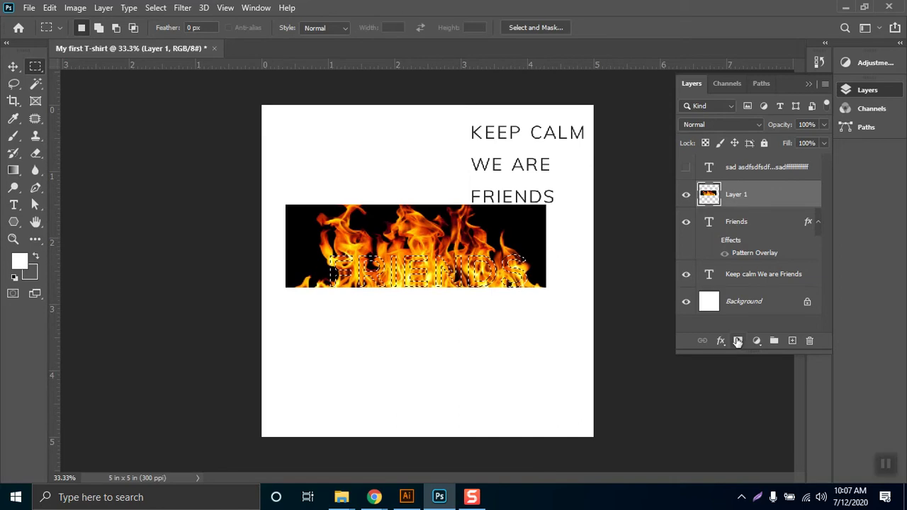
click(740, 342)
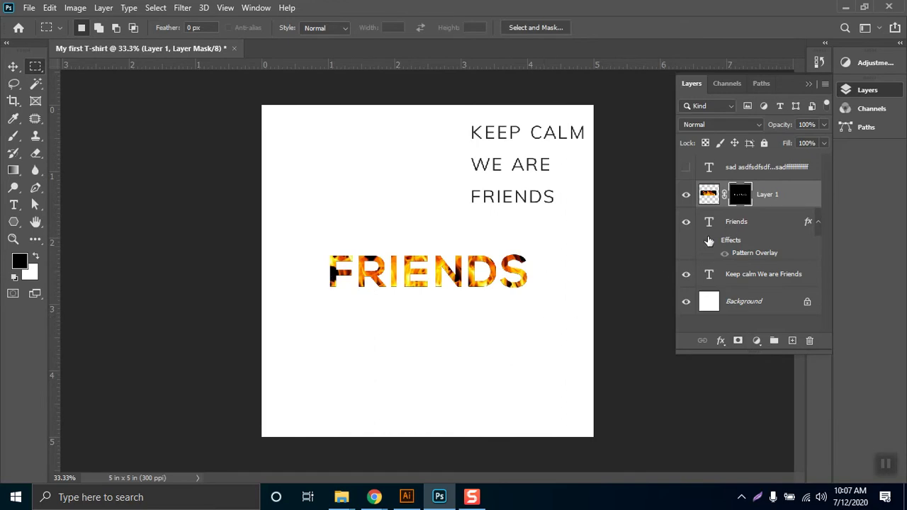
click(686, 223)
- Open the masked fire layer's blending options, try Pattern Overlay and switch it off, and enable Outer Glow and Drop Shadow
right_click(806, 176)
right_click(817, 194)
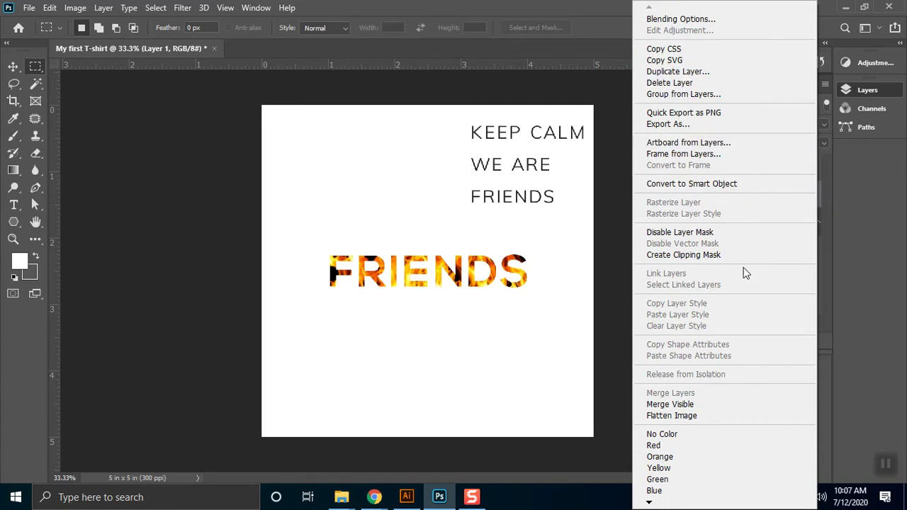
click(691, 20)
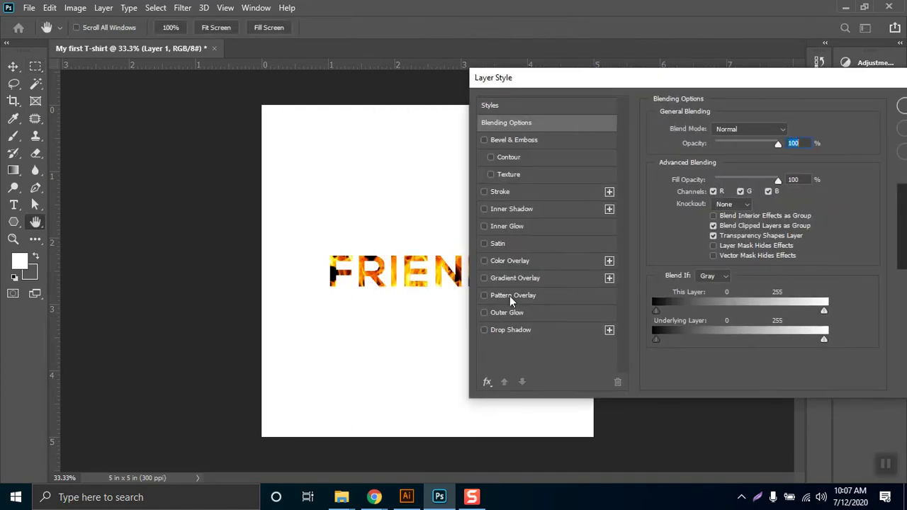
click(511, 296)
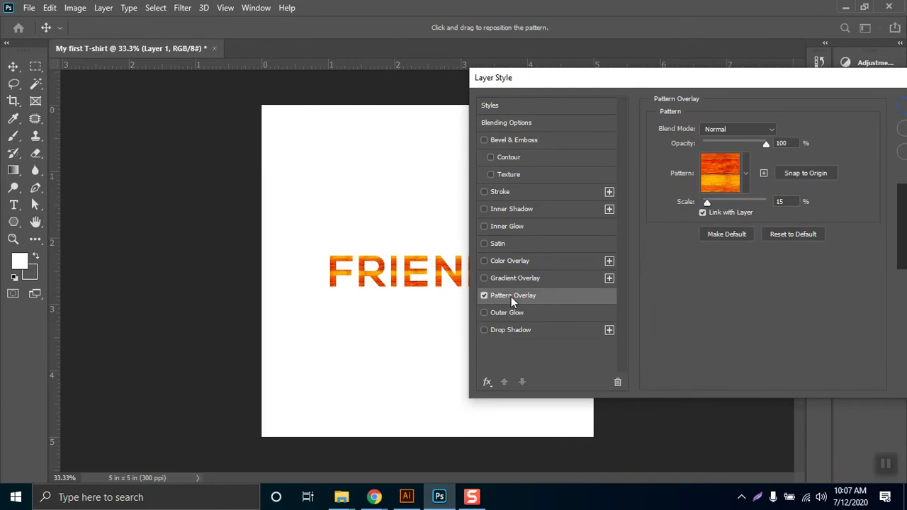
click(484, 297)
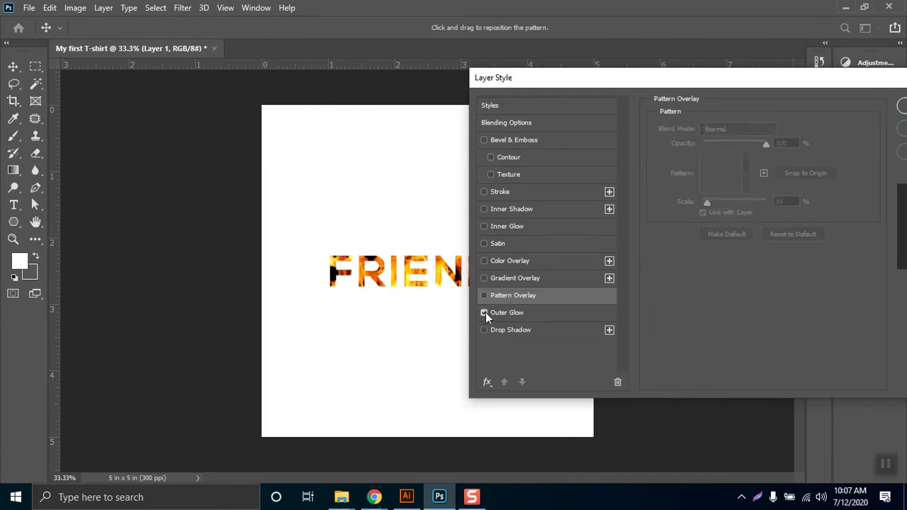
click(486, 333)
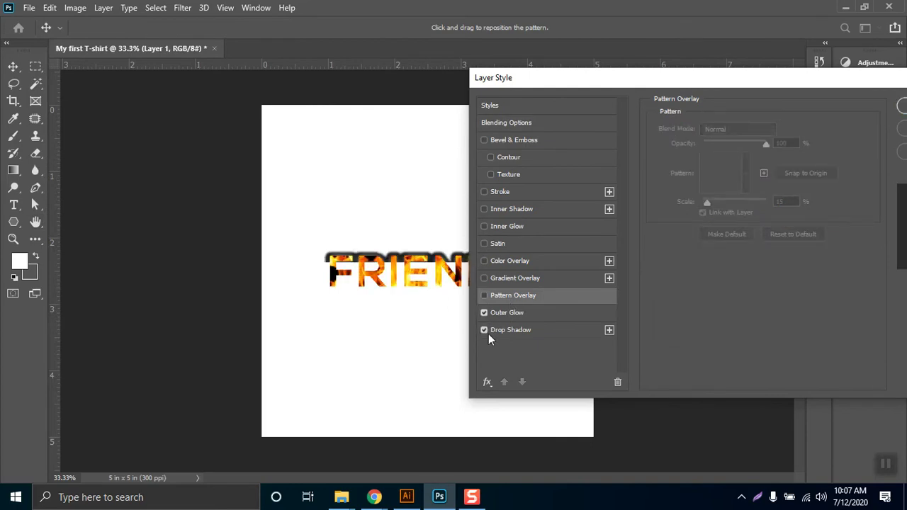
click(513, 331)
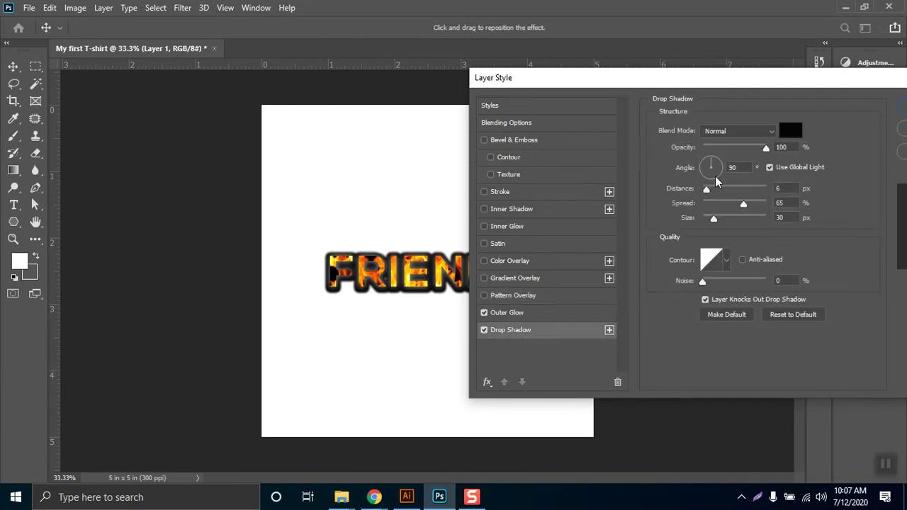
- Set the drop shadow to Multiply blend mode with 13 px distance, 32% spread and 7 px size
drag(743, 204, 707, 221)
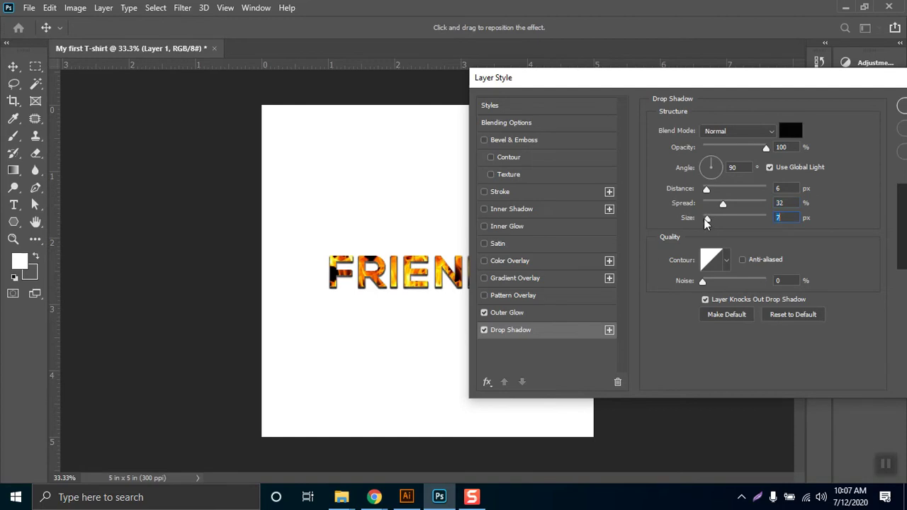
click(755, 134)
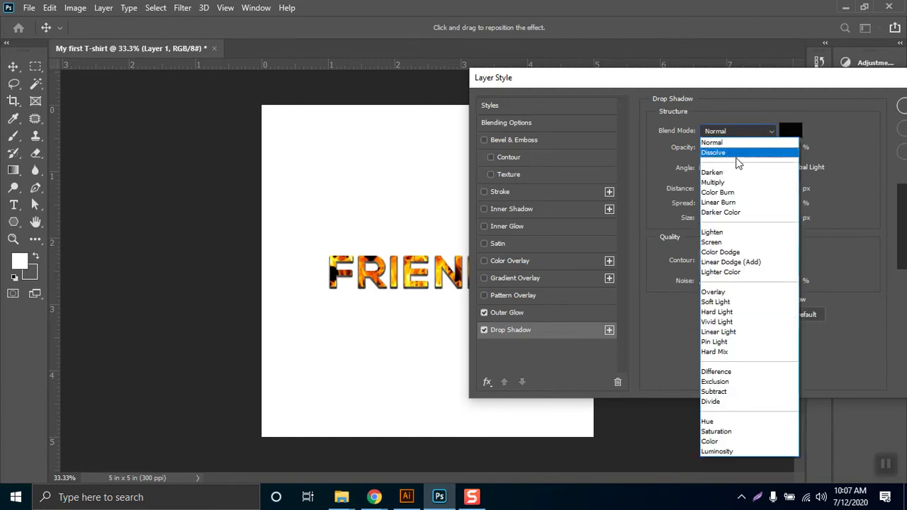
click(740, 186)
drag(704, 192, 712, 191)
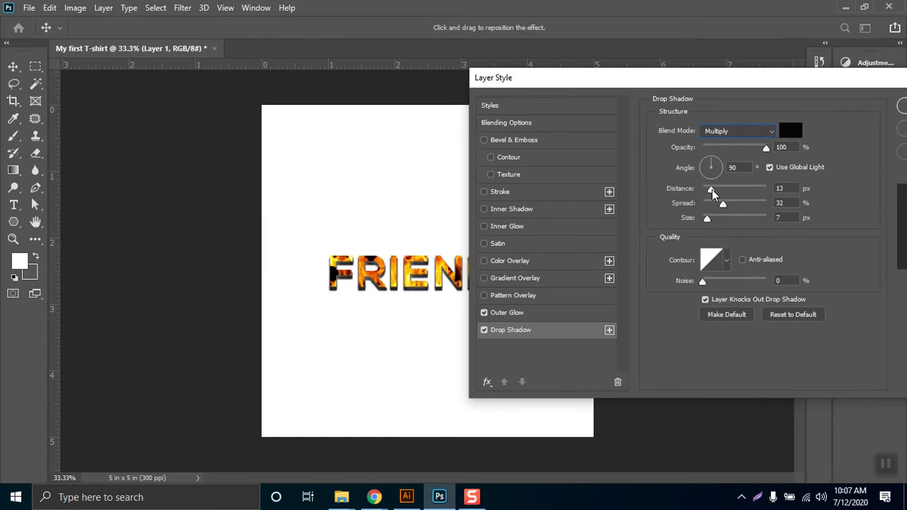
- Change the drop shadow colour to a very dark reddish brown and set its distance to 8 px and spread to 65%
click(798, 134)
mouse_move(735, 323)
mouse_down()
mouse_move(735, 360)
mouse_move(717, 354)
mouse_move(722, 320)
mouse_up()
click(856, 191)
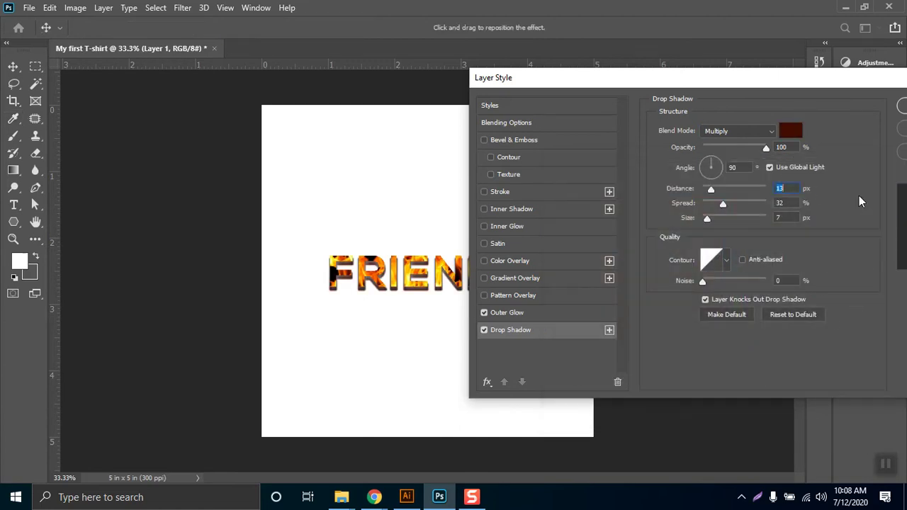
click(791, 130)
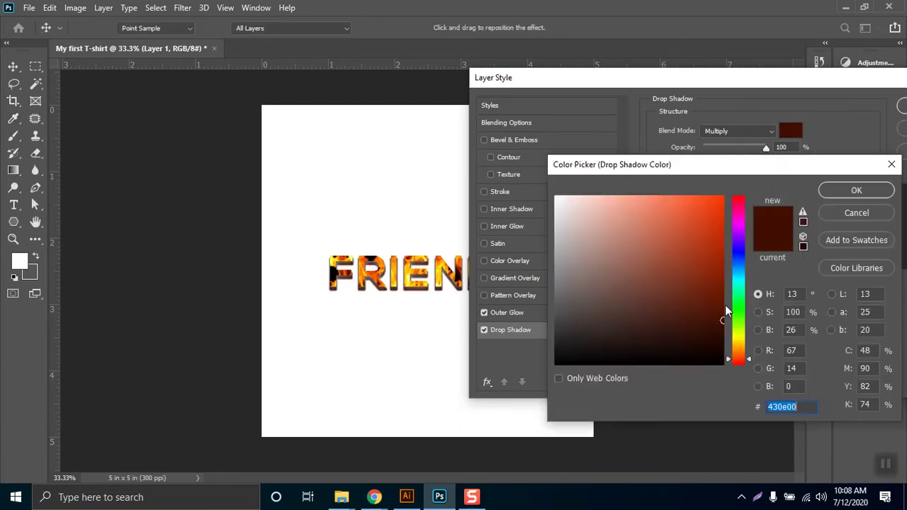
click(722, 344)
click(822, 199)
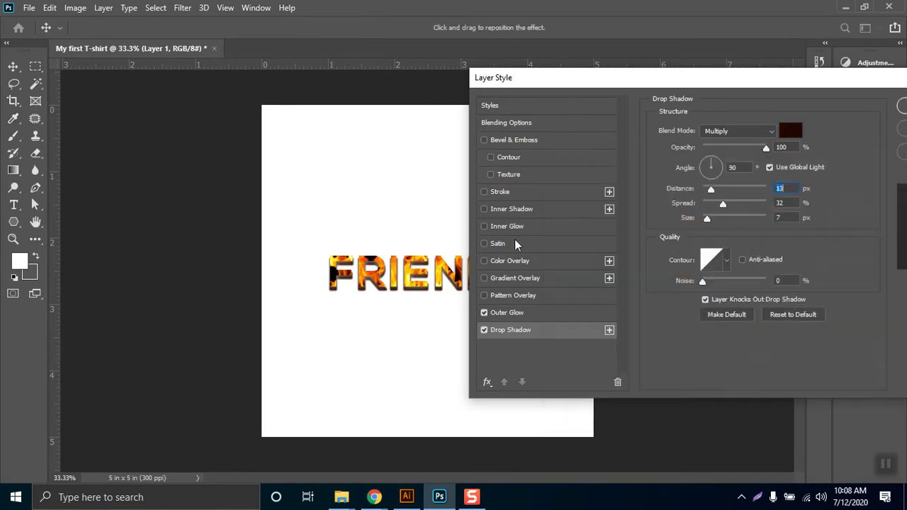
drag(718, 190, 740, 204)
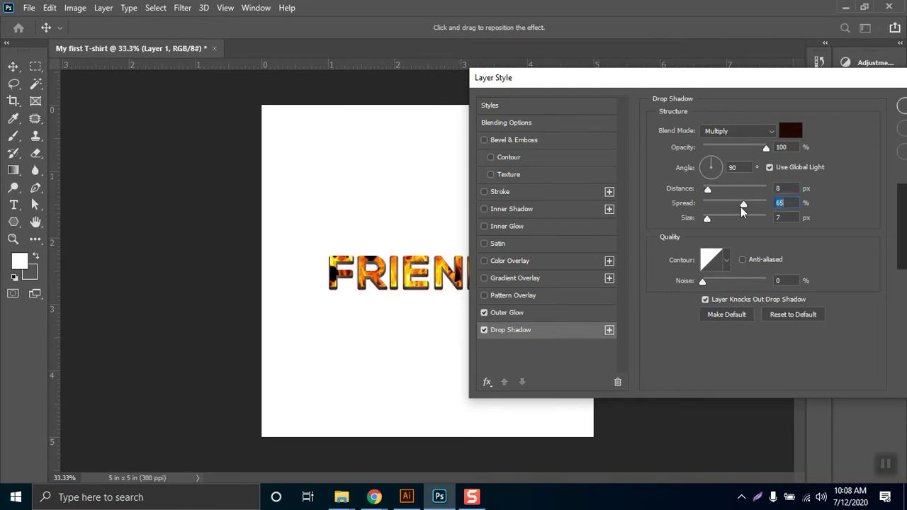
- Switch off Outer Glow and enable Inner Glow with 100% opacity and 6 px size
click(485, 313)
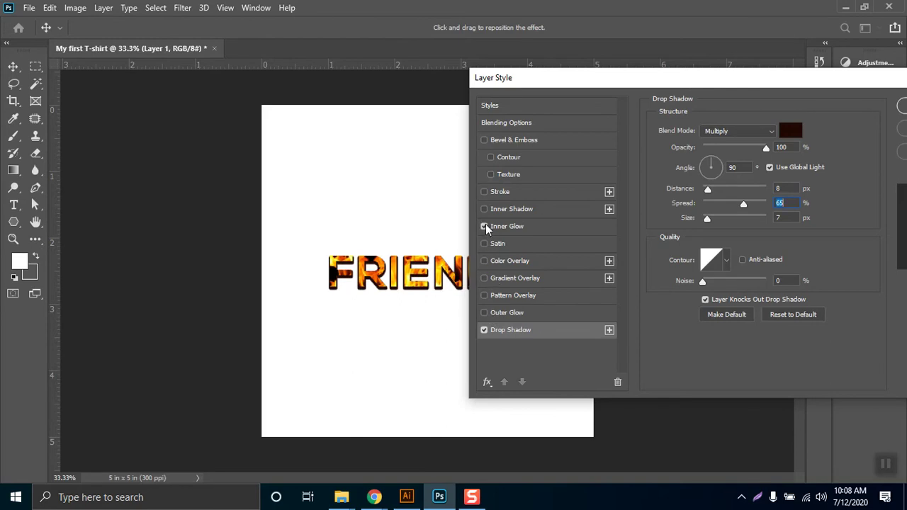
click(513, 227)
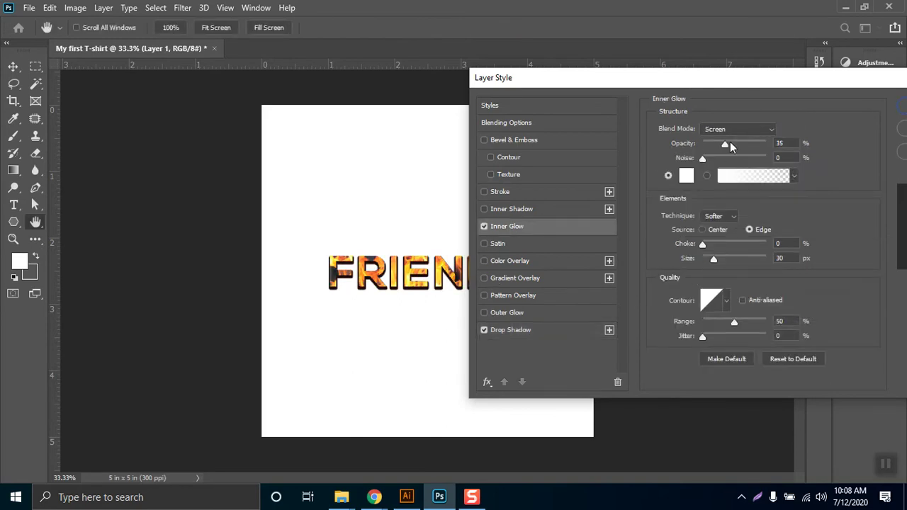
drag(730, 143, 824, 147)
drag(712, 262, 707, 261)
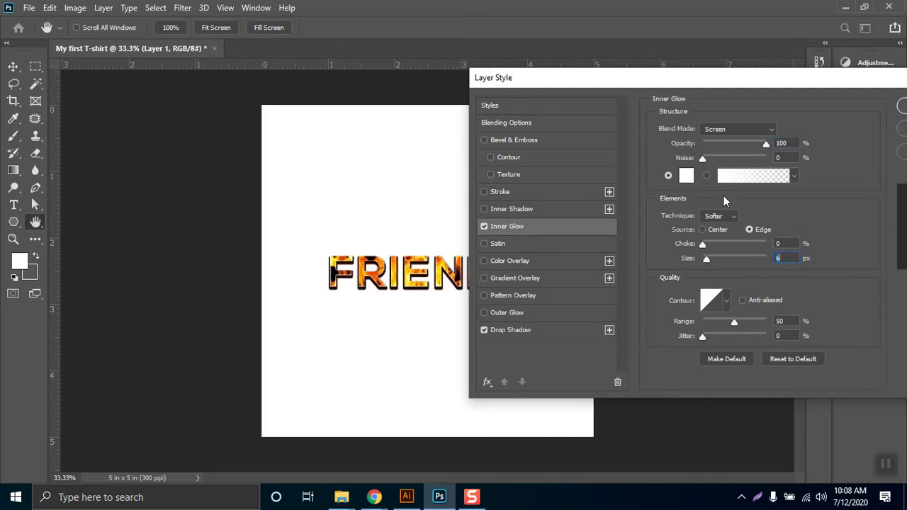
- Change the inner glow colour to bright yellow-green ccff00
click(685, 176)
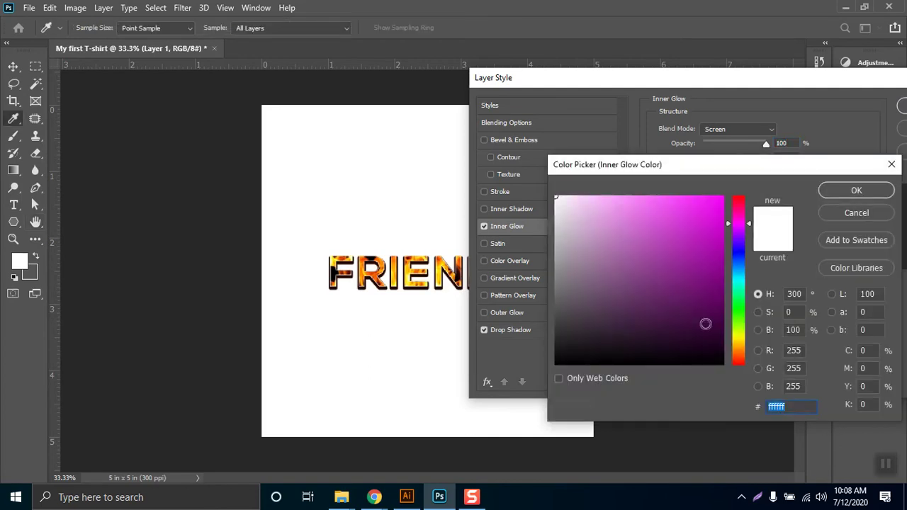
click(737, 337)
click(694, 210)
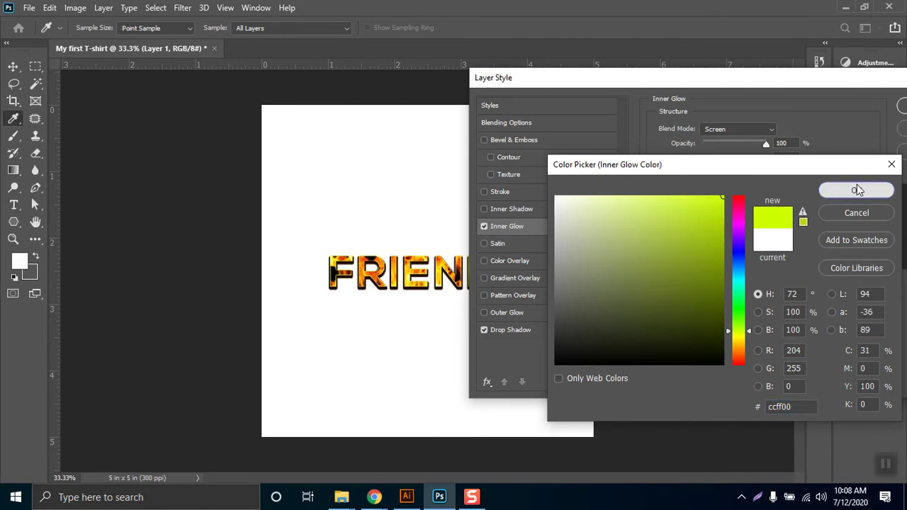
click(856, 189)
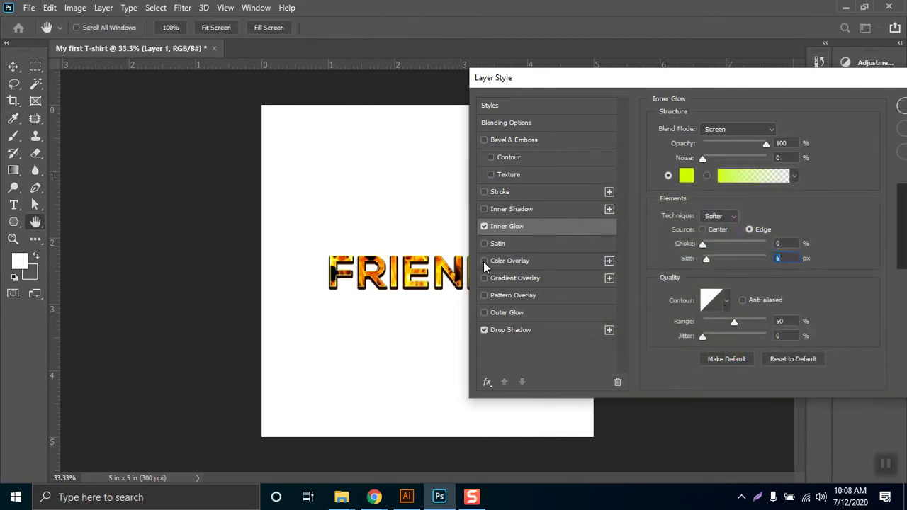
- Add a Satin effect with 35% opacity, 78 px distance and 5 px size
click(485, 244)
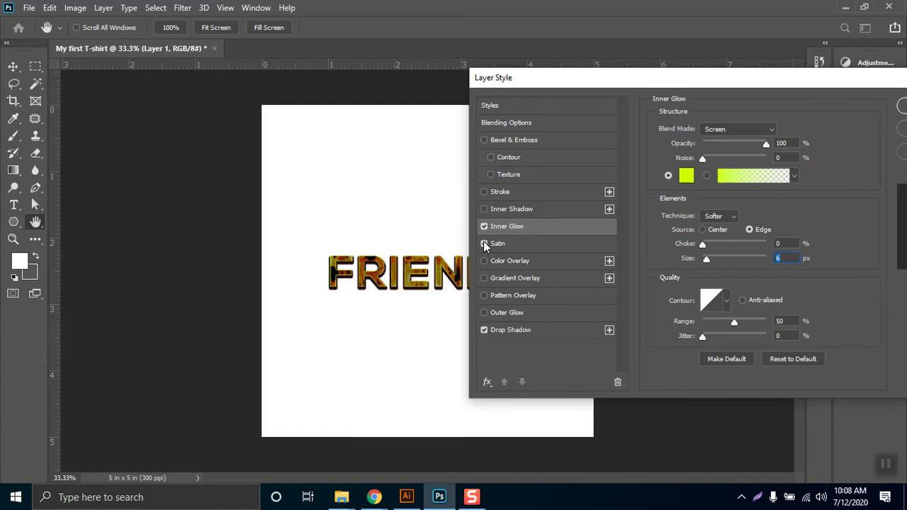
click(504, 242)
drag(734, 147, 715, 148)
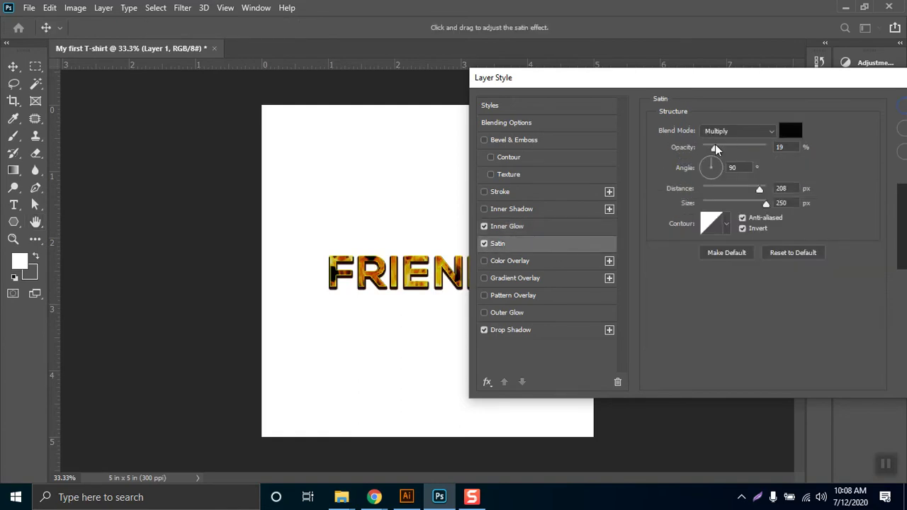
drag(716, 194, 742, 191)
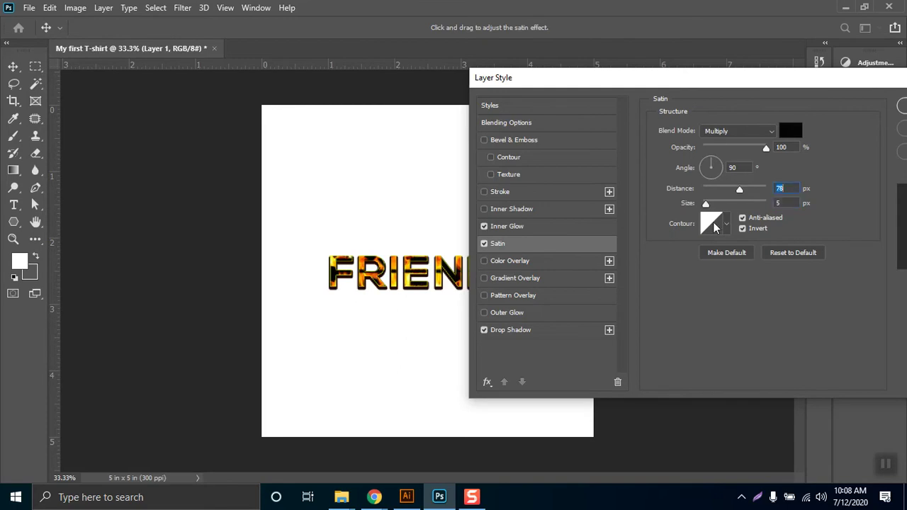
drag(752, 147, 724, 148)
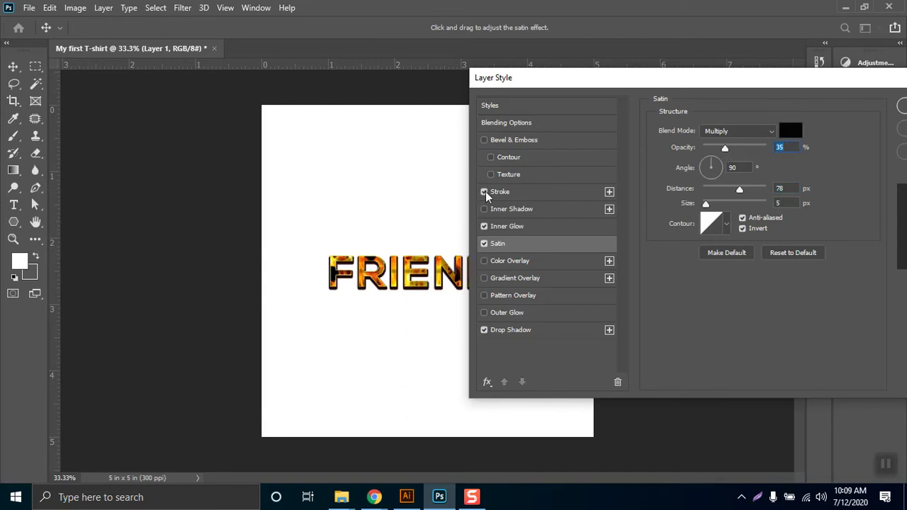
- Add an inside gradient Stroke of 1 px at 55% opacity
click(516, 195)
mouse_move(704, 130)
mouse_down()
mouse_move(721, 129)
mouse_move(696, 131)
mouse_move(704, 134)
mouse_up()
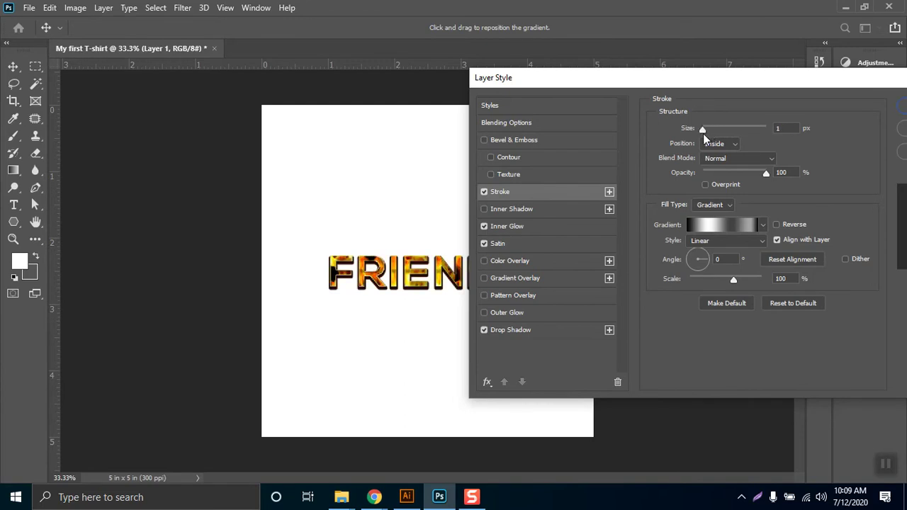
drag(765, 173, 741, 177)
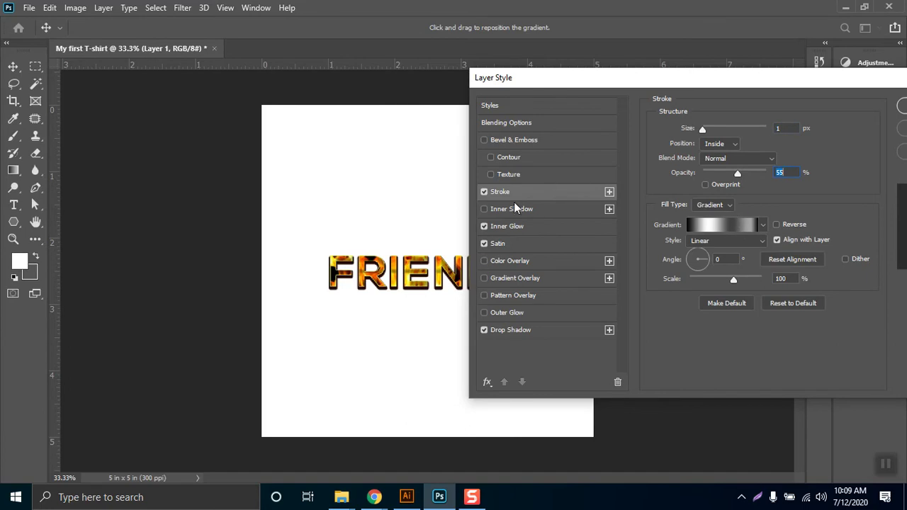
- Try the Texture, Bevel & Emboss, Outer Glow and Color Overlay effects on the fire text and switch each off
click(491, 175)
click(491, 175)
click(485, 141)
click(484, 139)
click(487, 139)
click(486, 140)
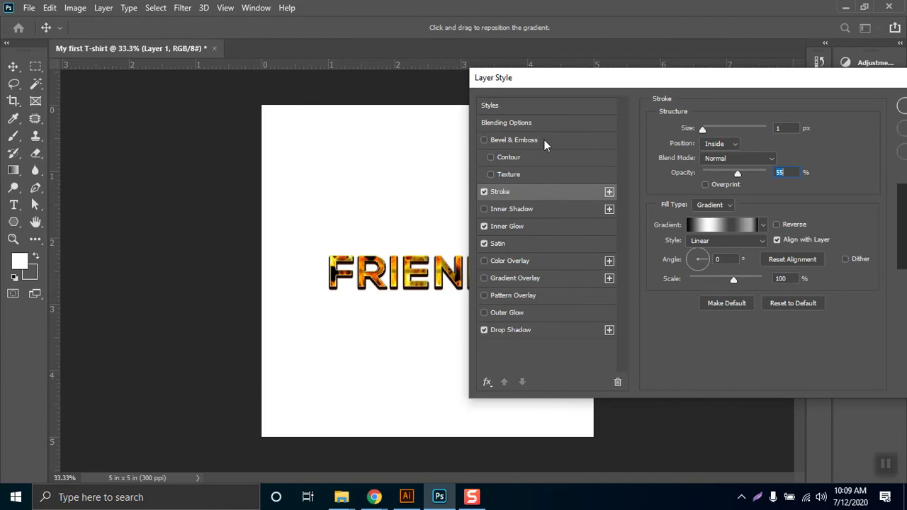
click(484, 312)
click(514, 312)
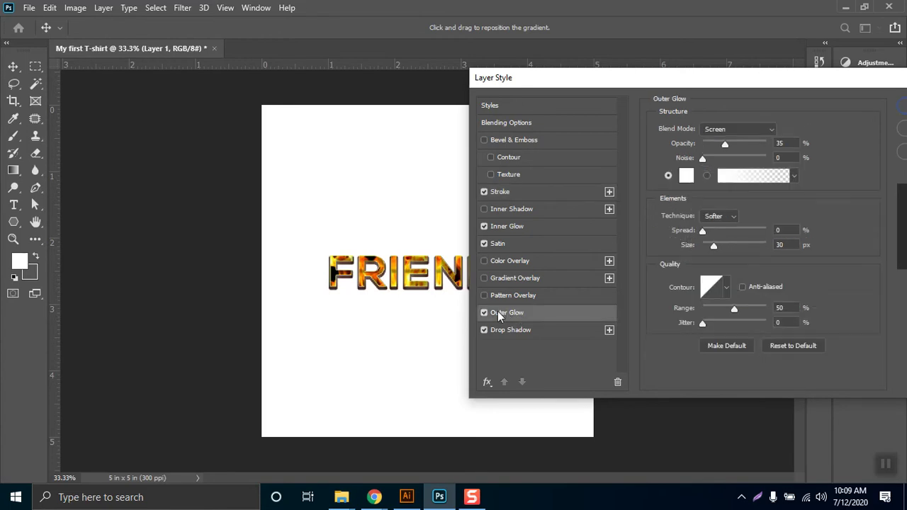
click(483, 312)
click(485, 260)
click(485, 261)
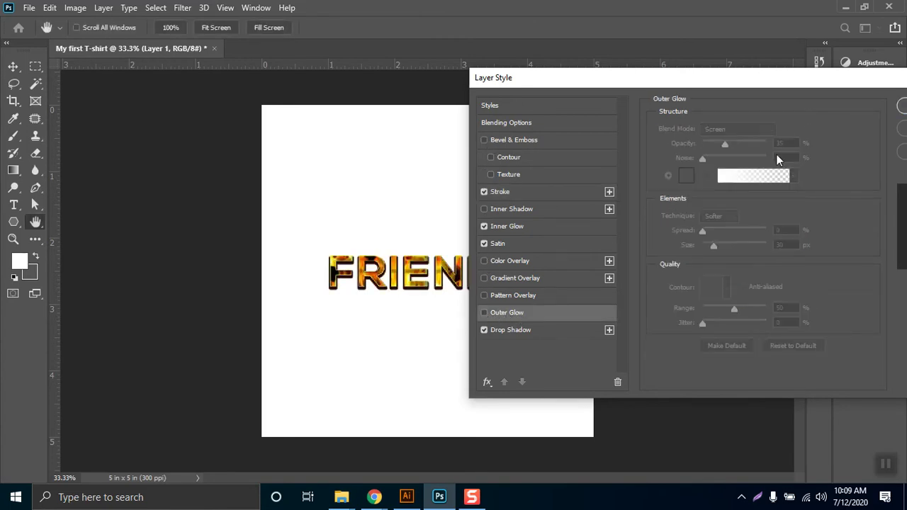
- Apply the layer style and duplicate the masked fire layer
drag(847, 83, 613, 75)
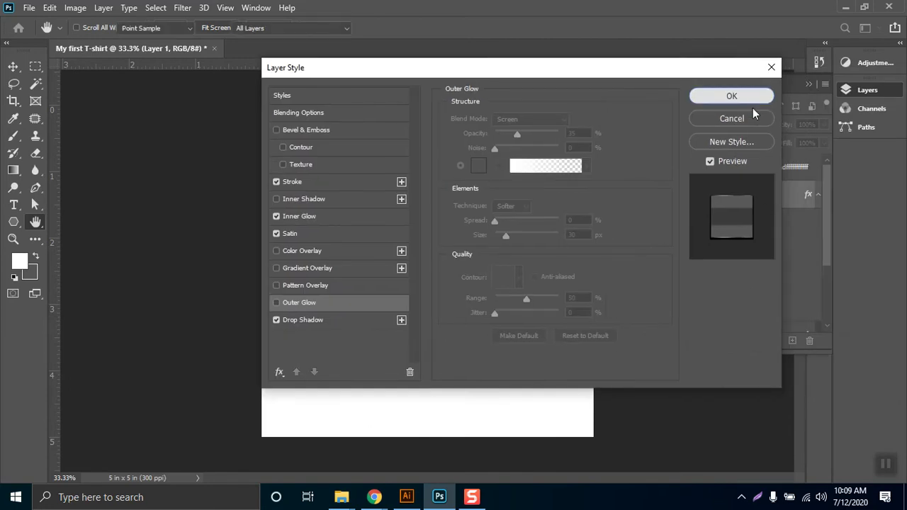
click(751, 105)
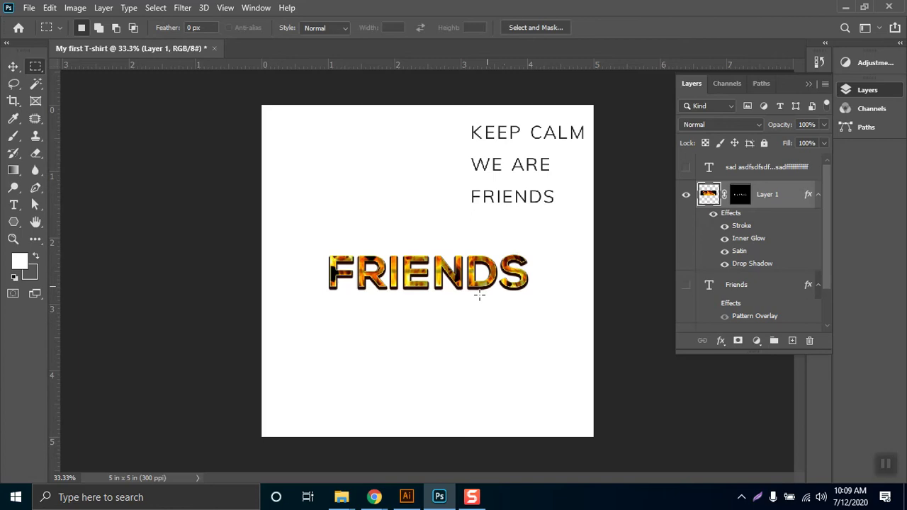
click(818, 194)
drag(771, 200, 792, 341)
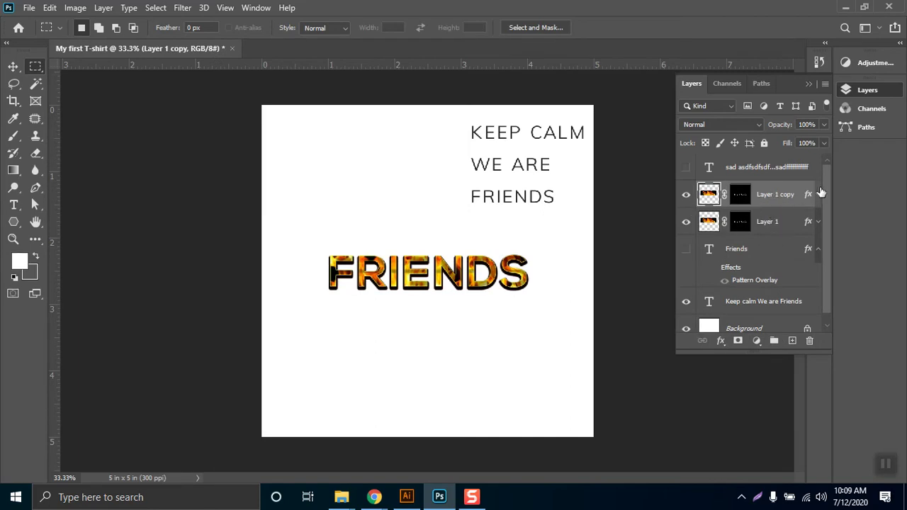
- Collapse the effects list of the duplicated fire layer and hide that layer
click(818, 194)
click(819, 194)
click(686, 195)
click(685, 195)
click(686, 195)
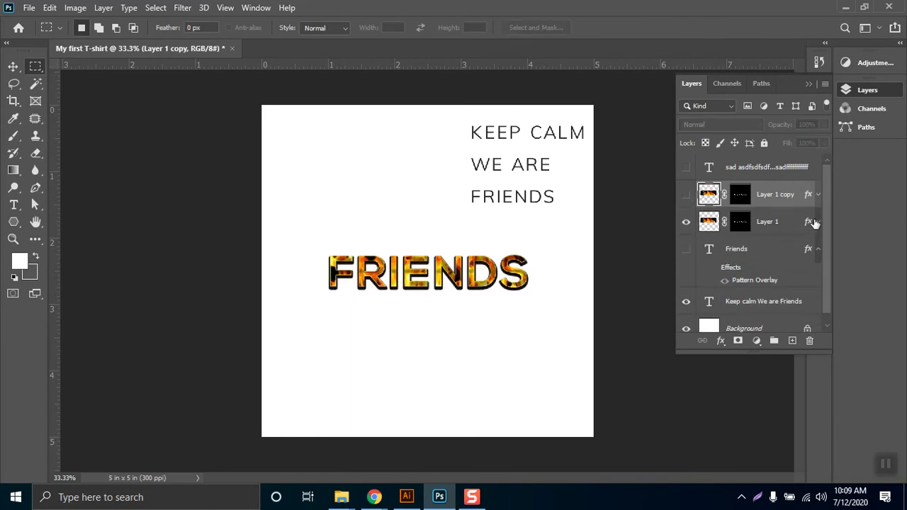
- Reopen the layer style of the original Layer 1 and switch off Satin, Inner Glow, Stroke and Drop Shadow
click(818, 247)
click(818, 221)
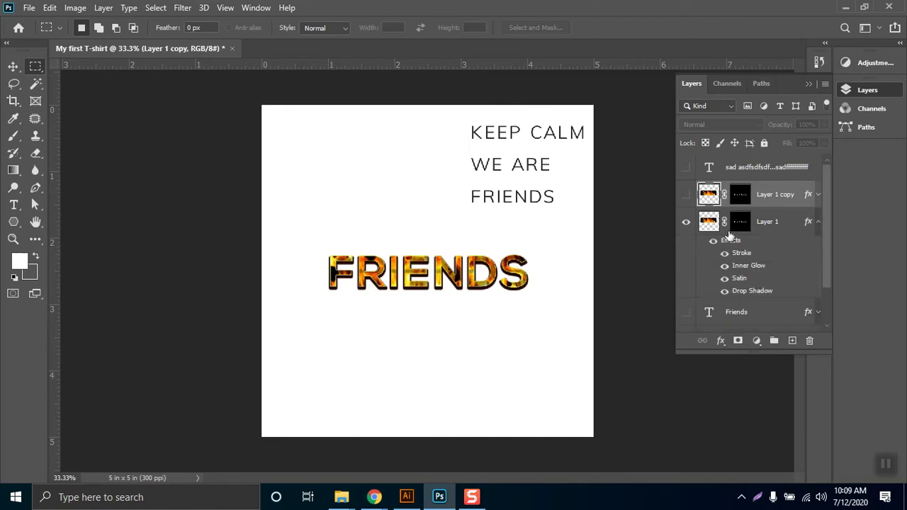
click(790, 225)
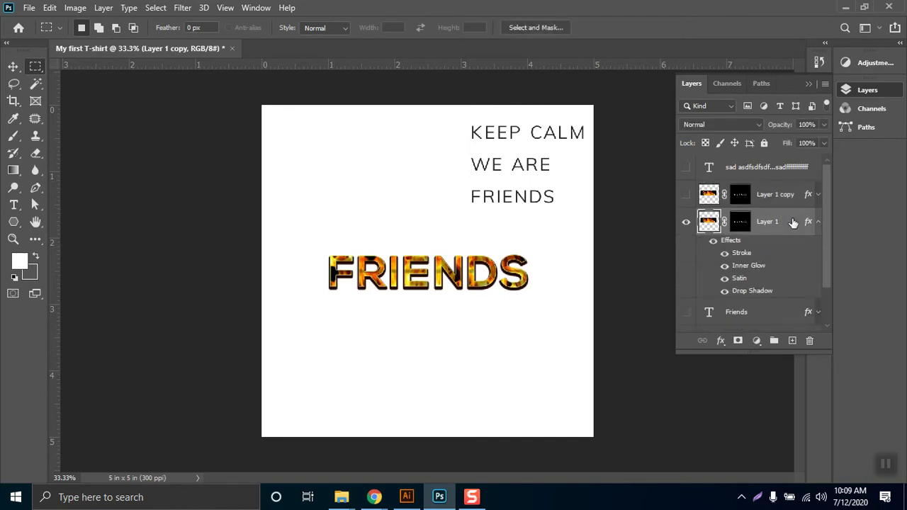
key(h)
double_click(808, 222)
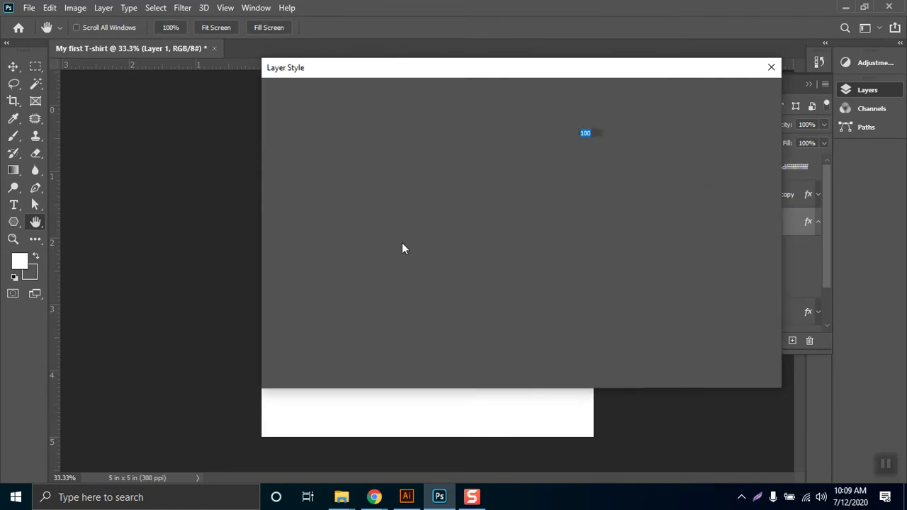
drag(511, 77, 791, 92)
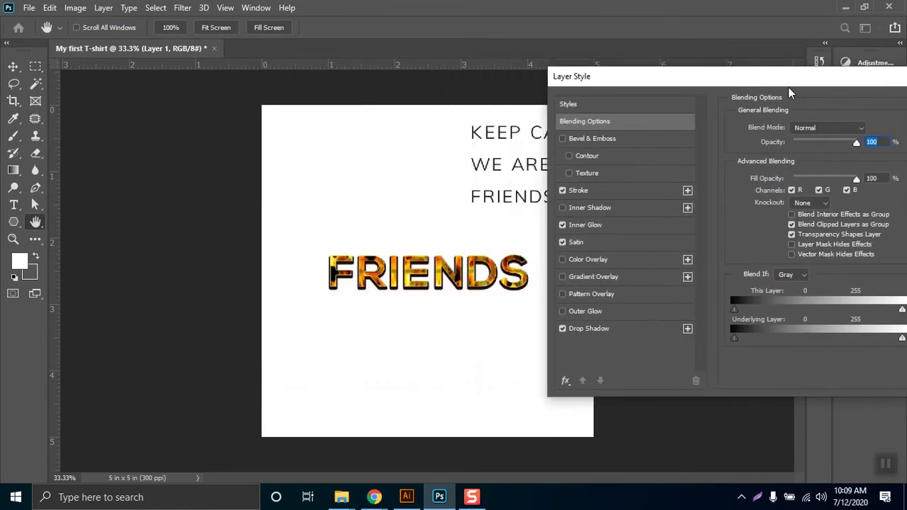
click(564, 242)
click(562, 224)
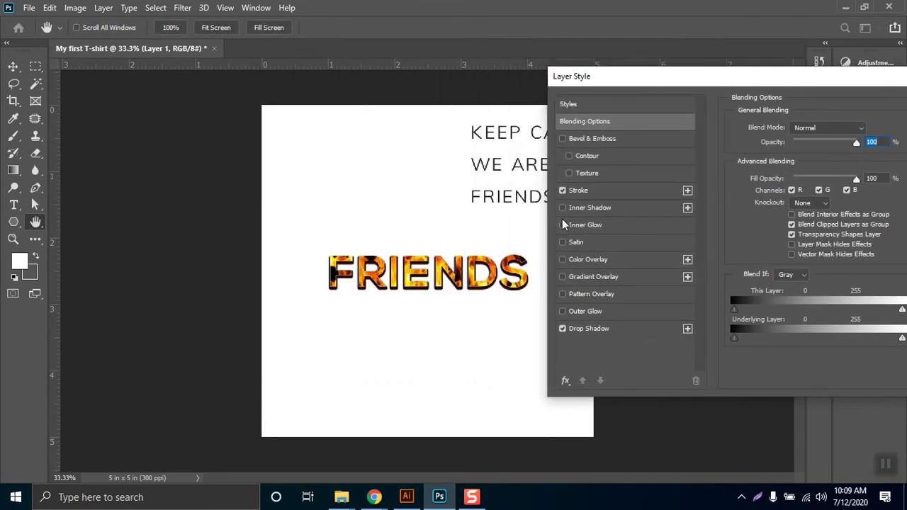
click(563, 191)
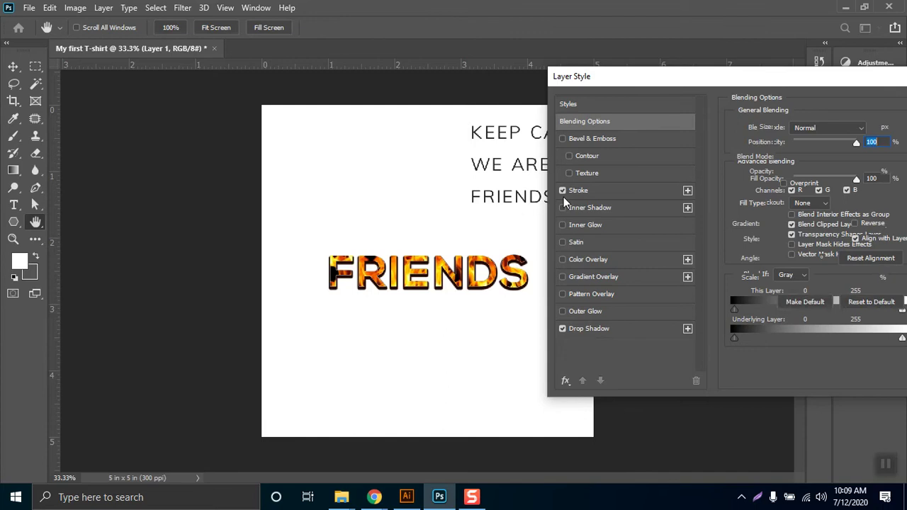
click(562, 329)
click(562, 328)
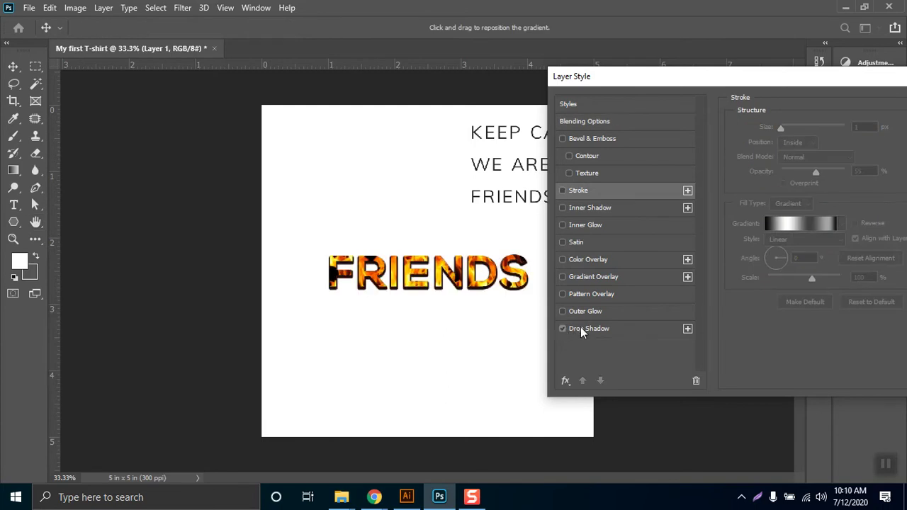
click(580, 328)
click(563, 329)
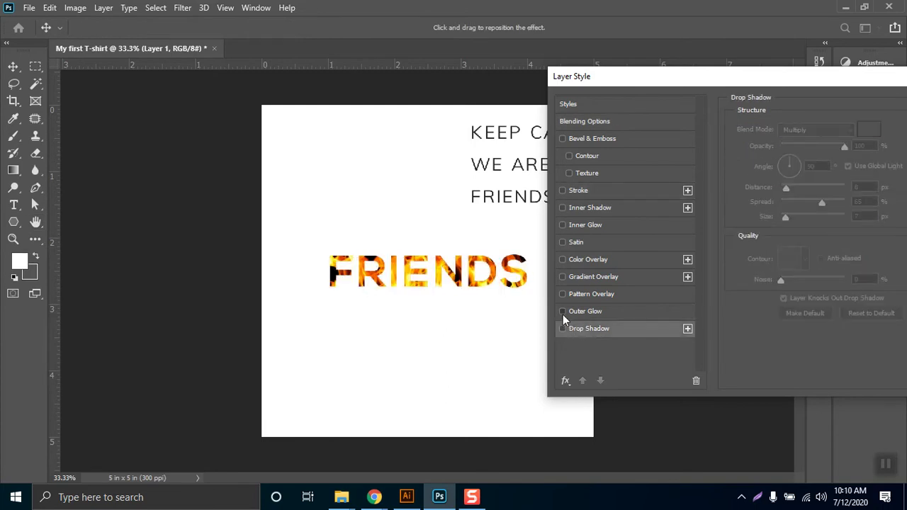
- Enable Outer Glow on Layer 1 and set its glow colour to black
click(601, 312)
click(764, 170)
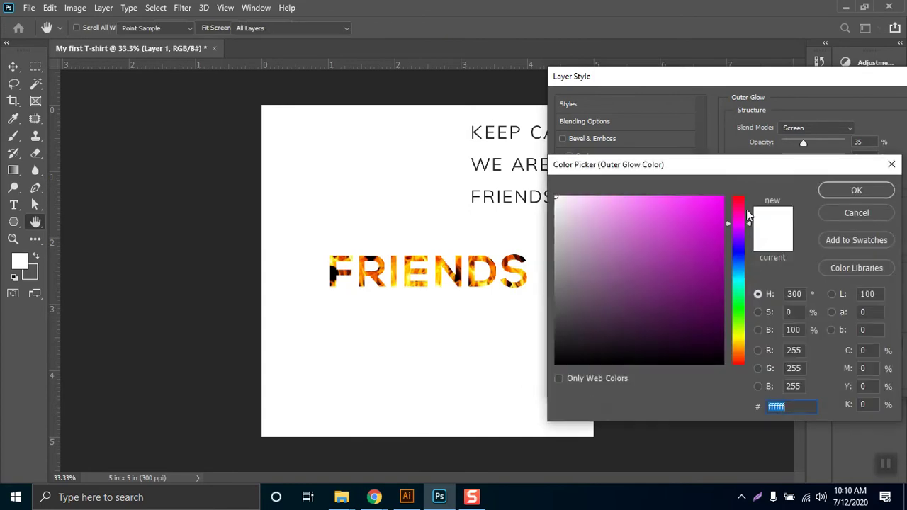
click(722, 248)
drag(738, 224, 739, 304)
drag(701, 343, 726, 367)
click(845, 190)
- Set the outer glow to Normal blend mode with 100% opacity, 26% spread and 59 px size
drag(804, 142, 850, 143)
drag(782, 231, 808, 230)
click(815, 128)
click(792, 139)
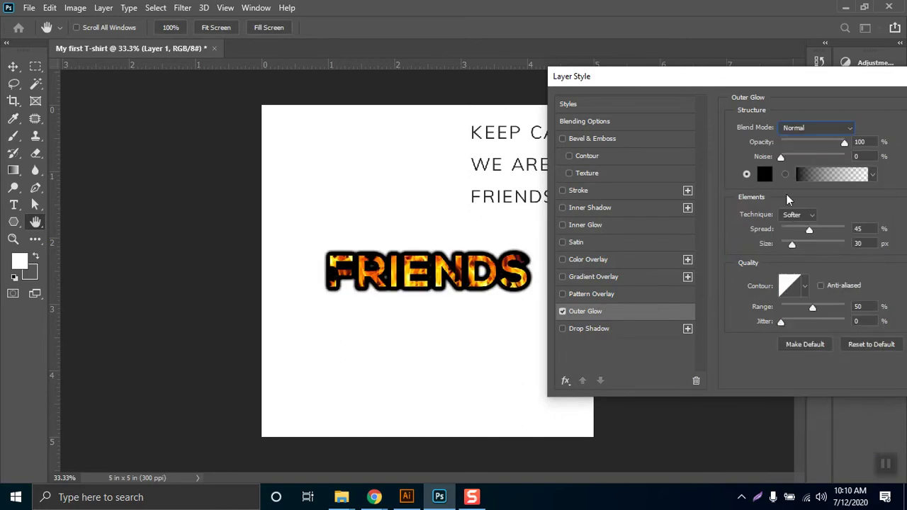
mouse_move(792, 245)
mouse_down()
mouse_move(826, 230)
mouse_move(778, 233)
mouse_move(797, 232)
mouse_up()
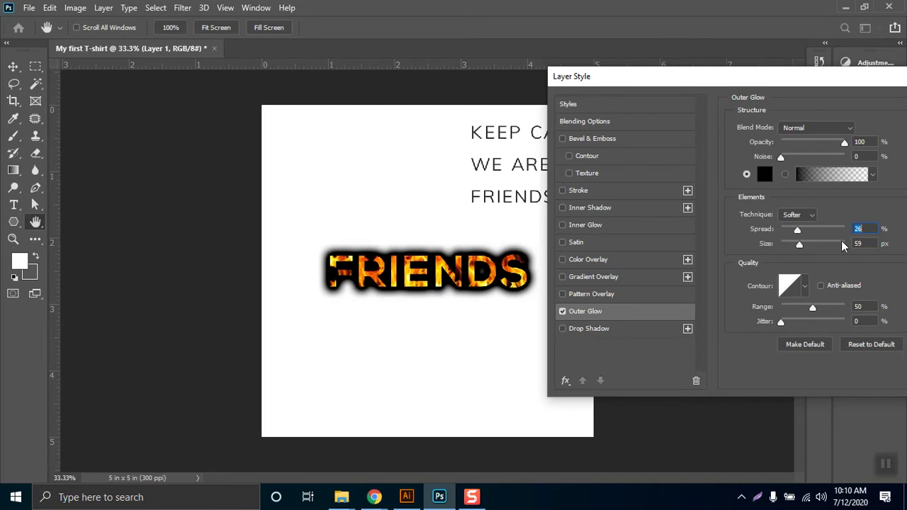
- Try adding Drop Shadow alongside the outer glow and switch it off
drag(837, 82, 570, 83)
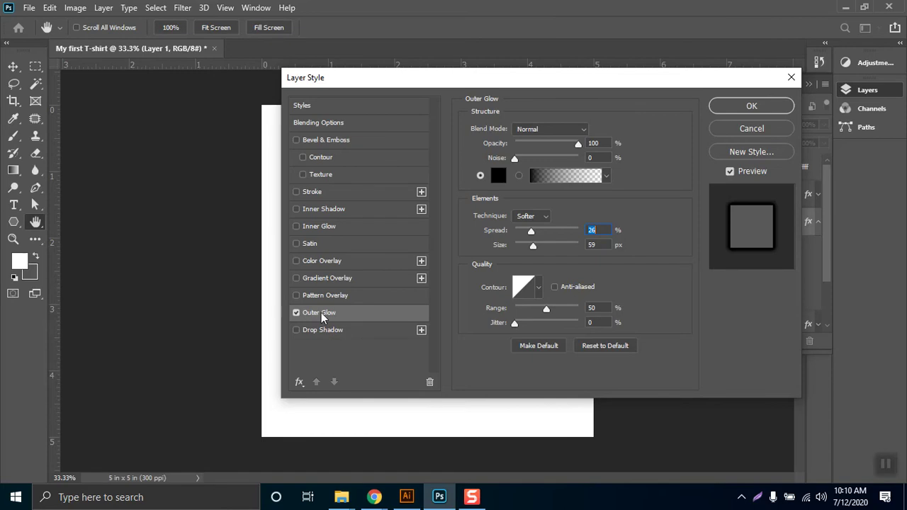
drag(391, 84, 681, 103)
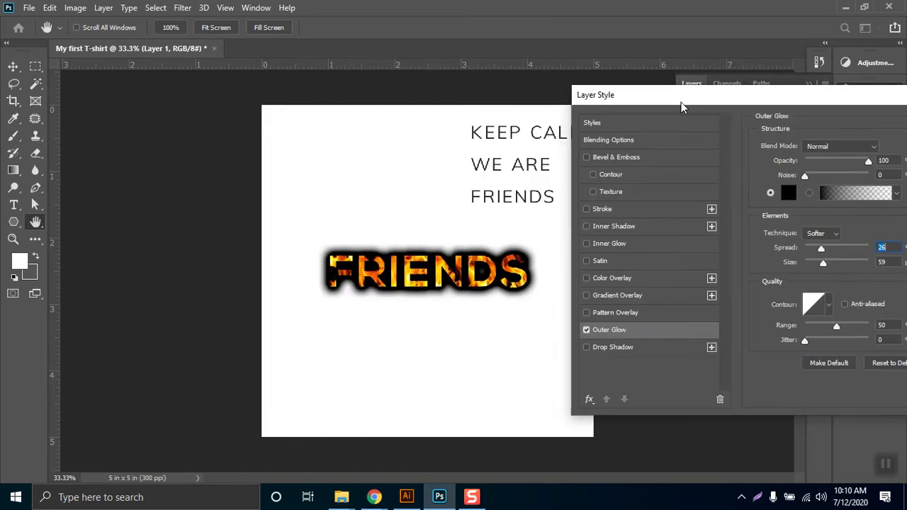
click(607, 349)
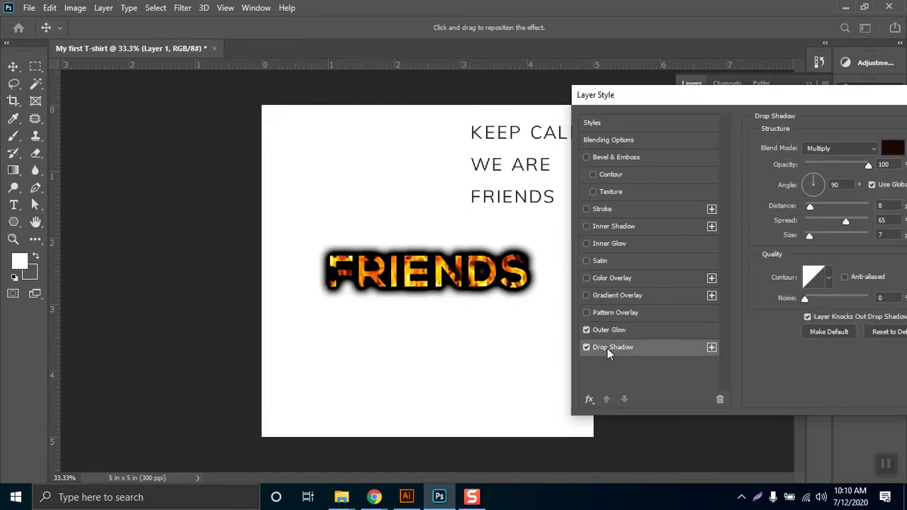
click(587, 347)
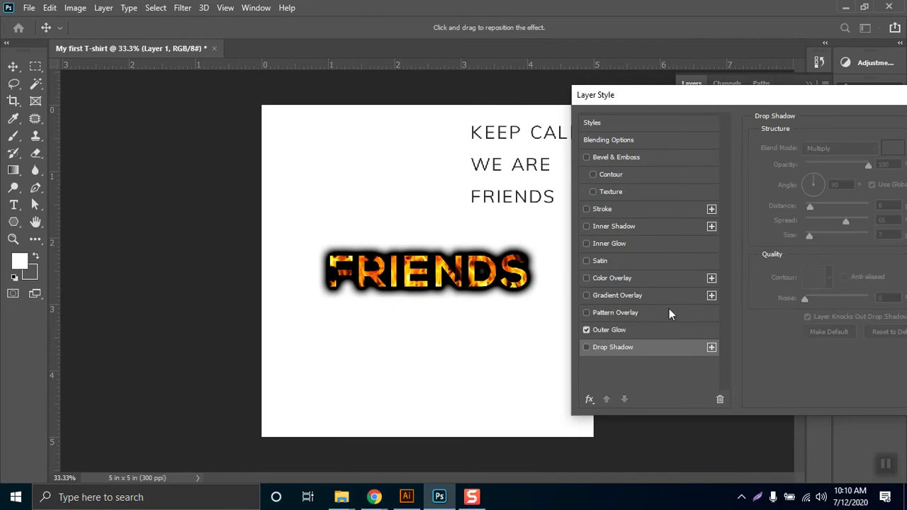
drag(734, 96, 522, 67)
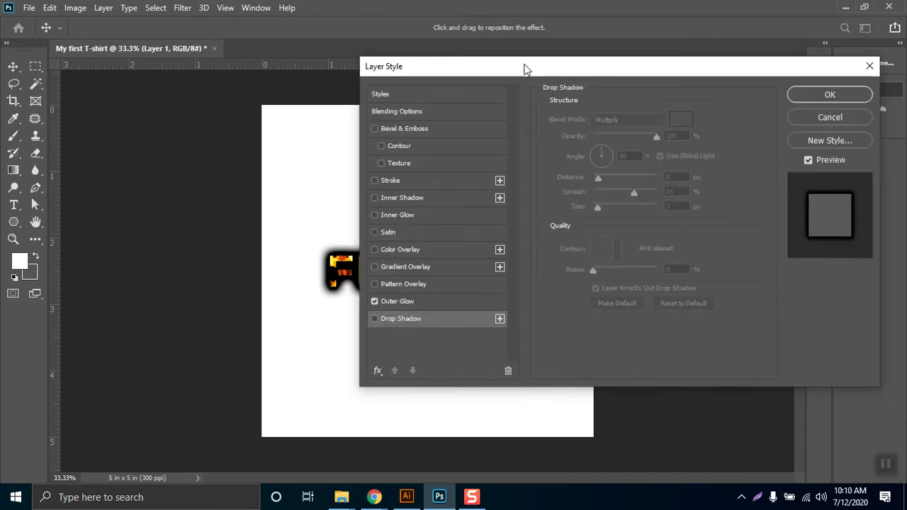
- Apply the layer style to Layer 1 and make Layer 1 copy visible above it
click(832, 95)
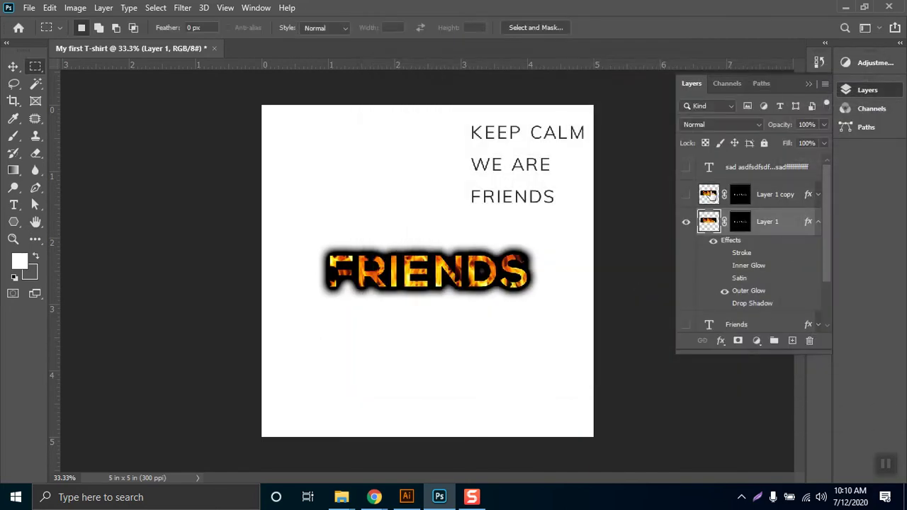
click(686, 196)
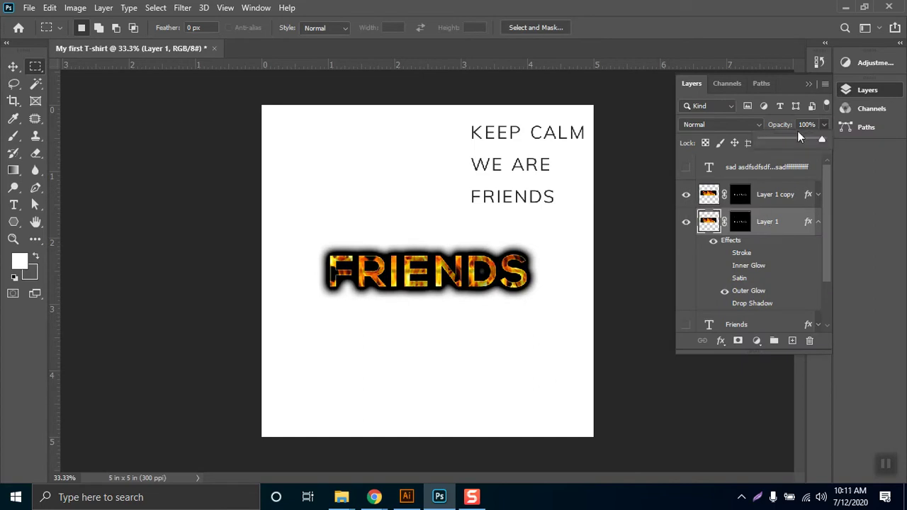
- Try lowering Layer 1 to 59% opacity, restore 100%, and compare the artwork with and without Layer 1 copy
click(779, 140)
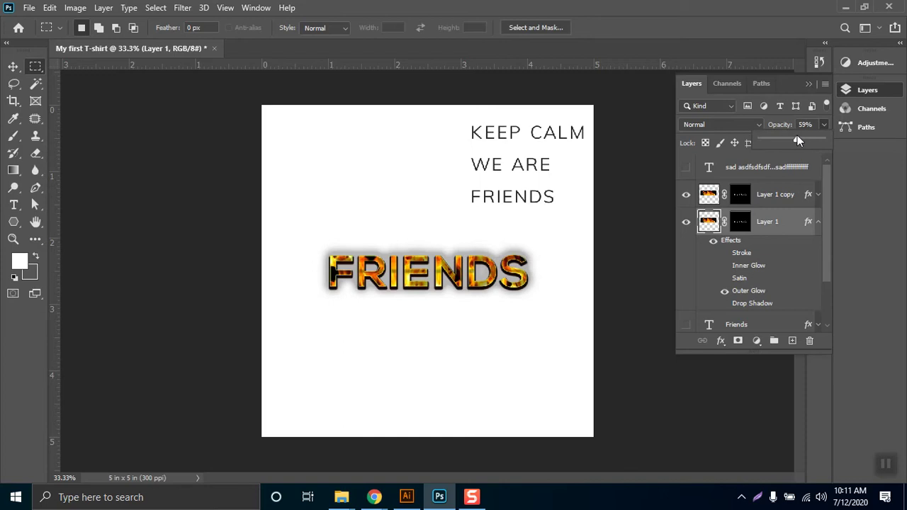
drag(812, 140, 827, 136)
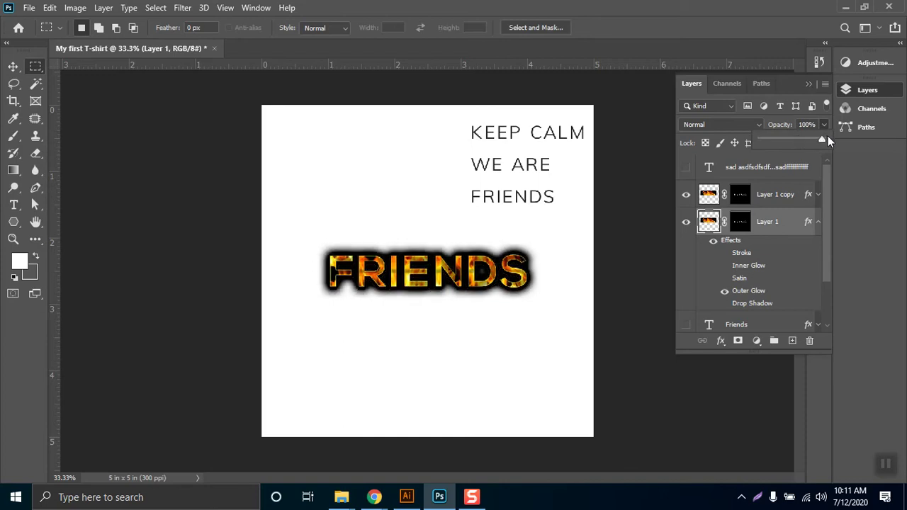
click(691, 197)
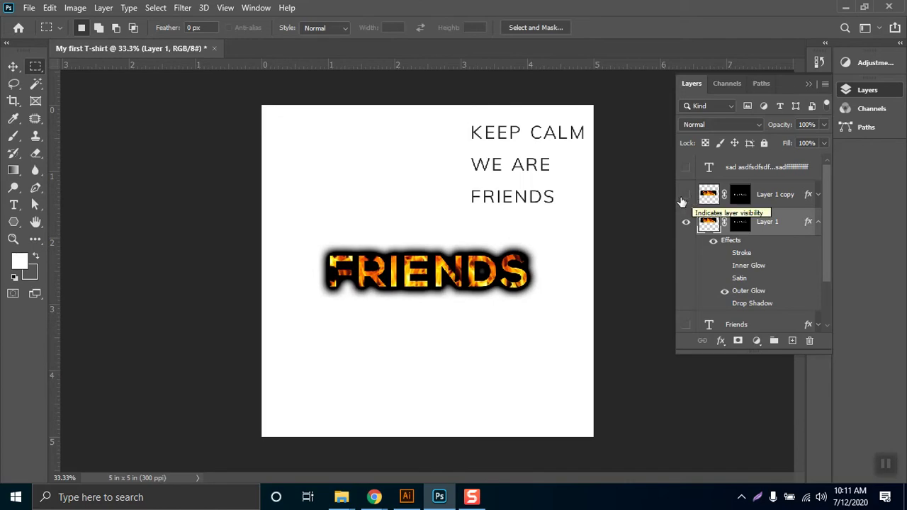
click(685, 197)
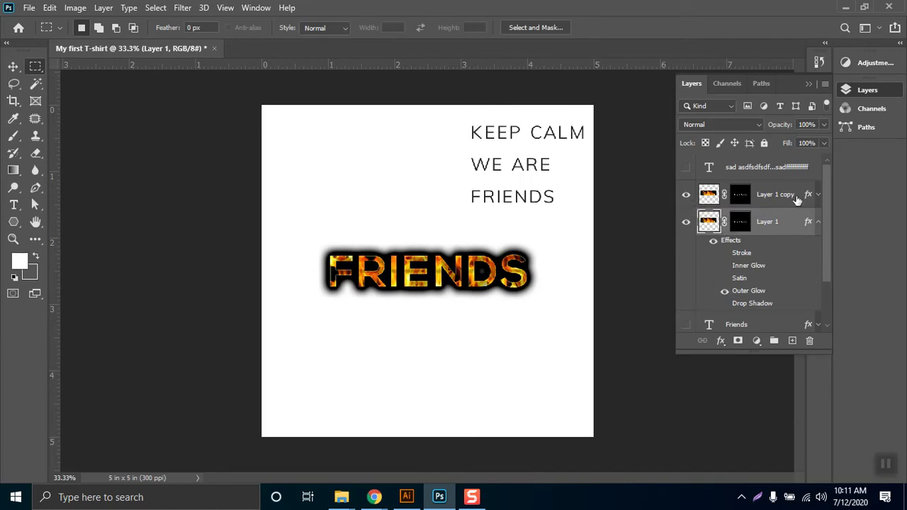
- Duplicate Layer 1 copy, removing the empty layer added by mistake
click(786, 198)
click(792, 340)
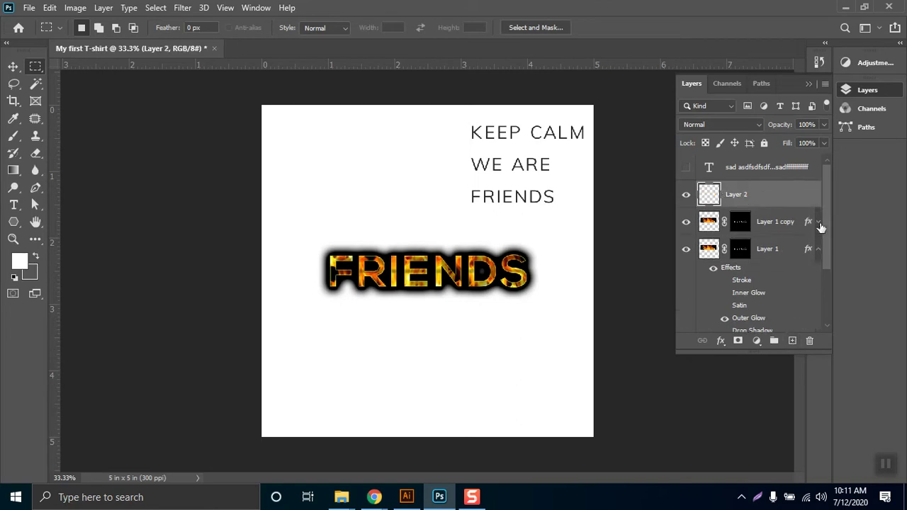
click(809, 341)
drag(711, 200, 792, 342)
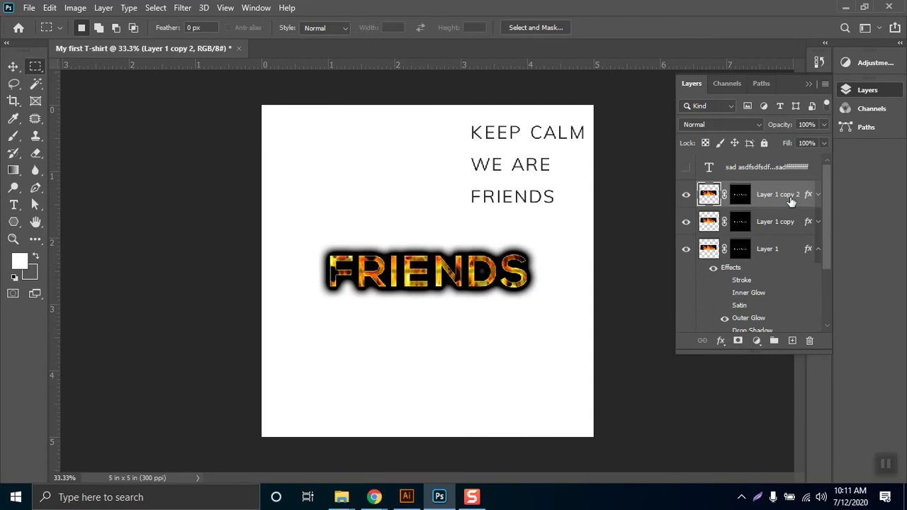
- Open the layer style of Layer 1 copy 2 and switch off its Satin and Stroke effects
click(818, 194)
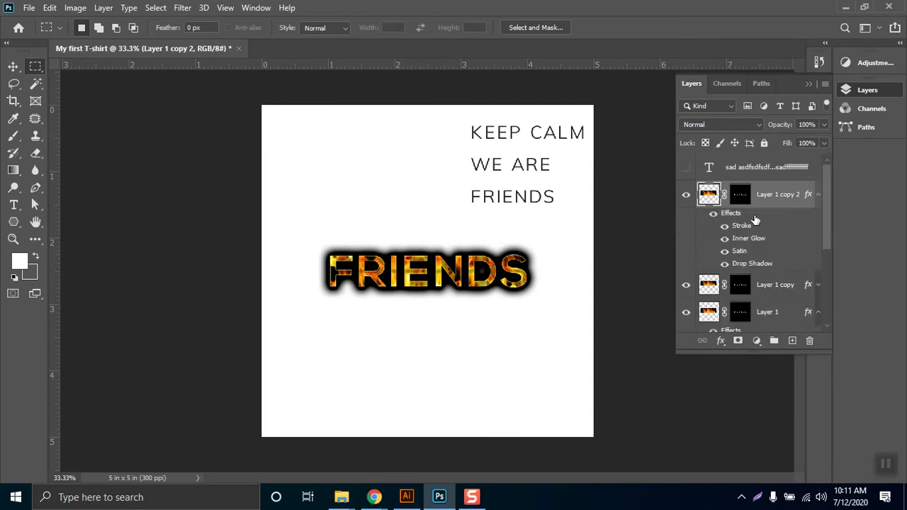
double_click(732, 214)
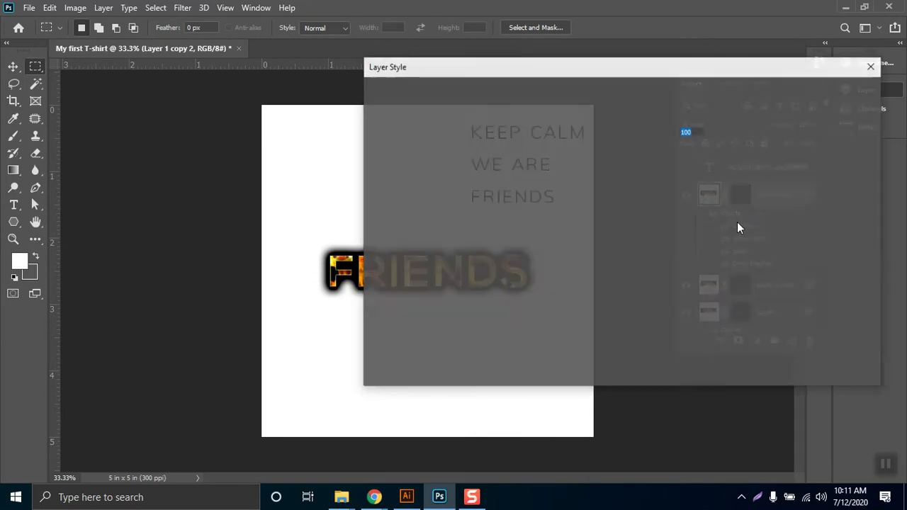
drag(605, 72, 819, 79)
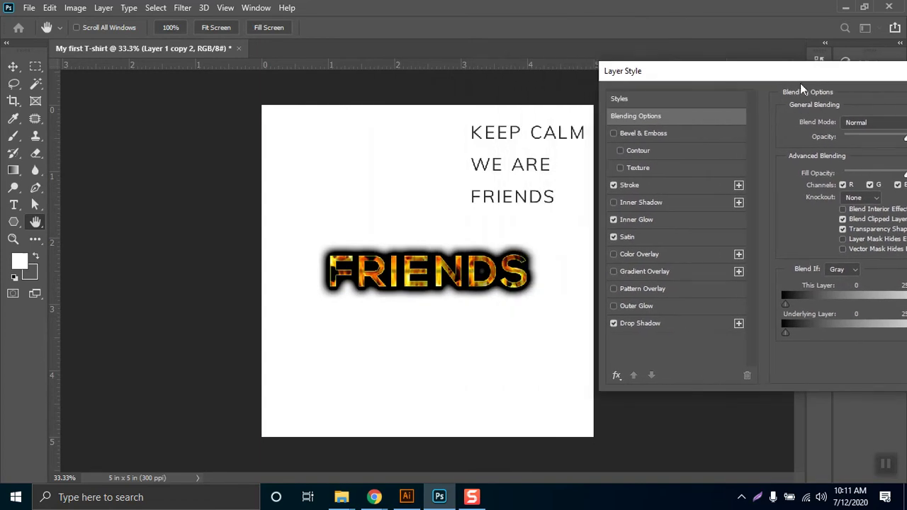
click(614, 236)
click(614, 185)
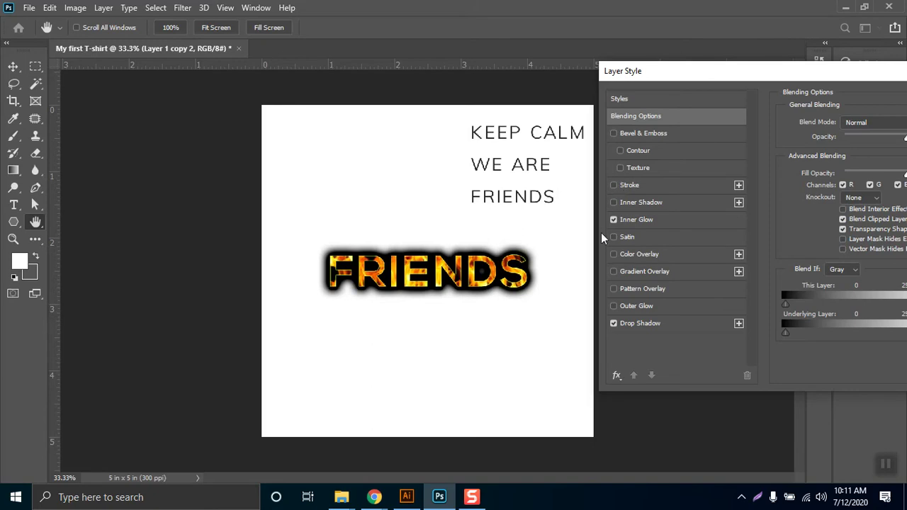
- Set the Inner Glow of Layer 1 copy 2 to 76% choke, 7 px size, 40% range and 79% jitter
click(637, 220)
drag(676, 83, 525, 75)
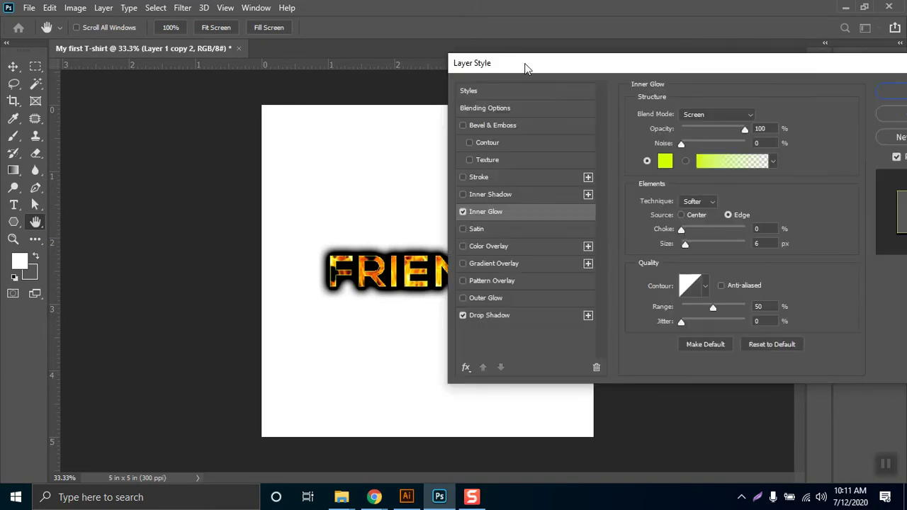
drag(681, 229, 687, 249)
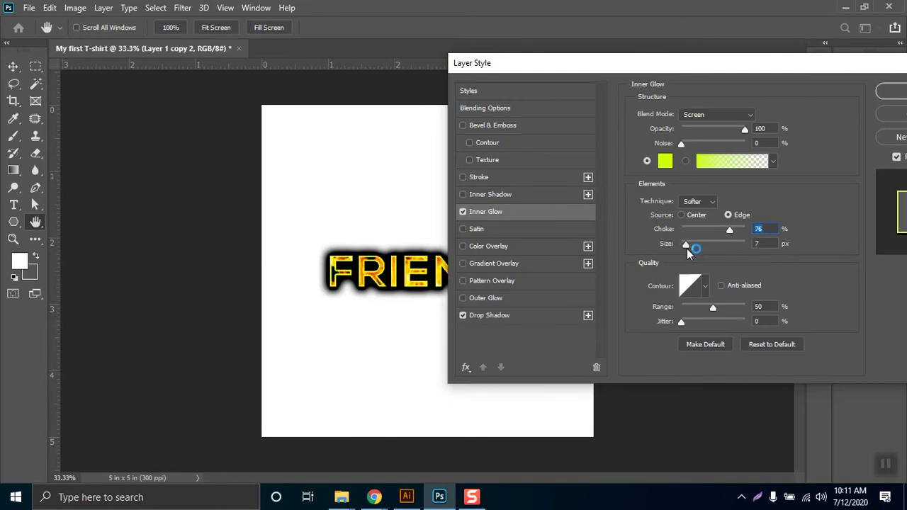
drag(679, 324, 707, 306)
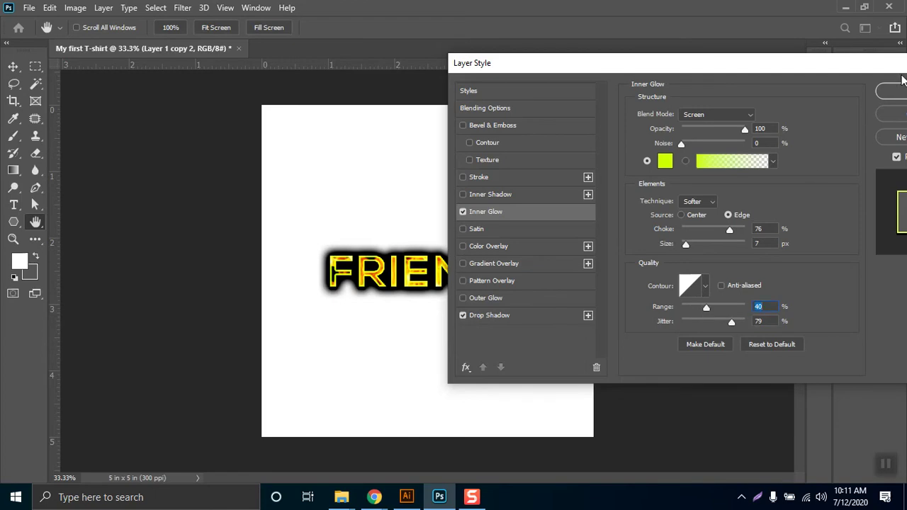
- Enable Bevel & Emboss, try Color Overlay and switch it off, and apply the style to Layer 1 copy 2
click(470, 160)
click(463, 246)
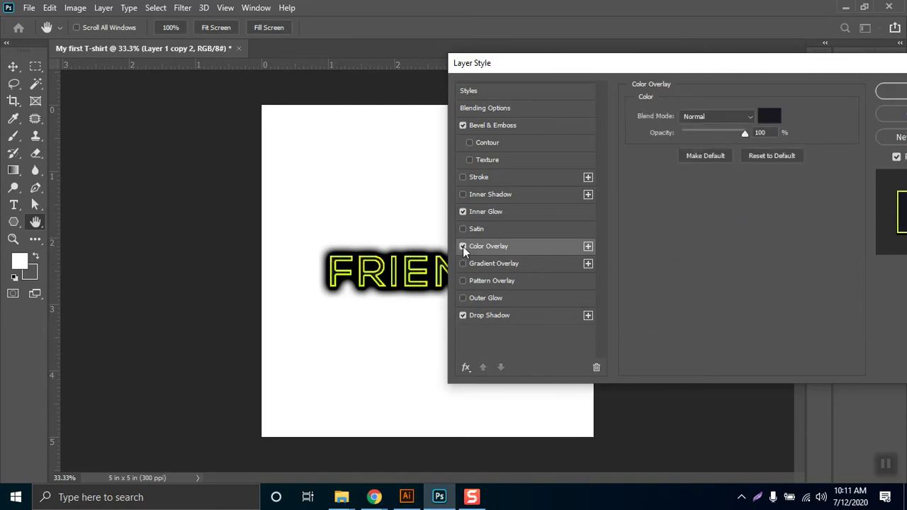
click(463, 246)
click(894, 96)
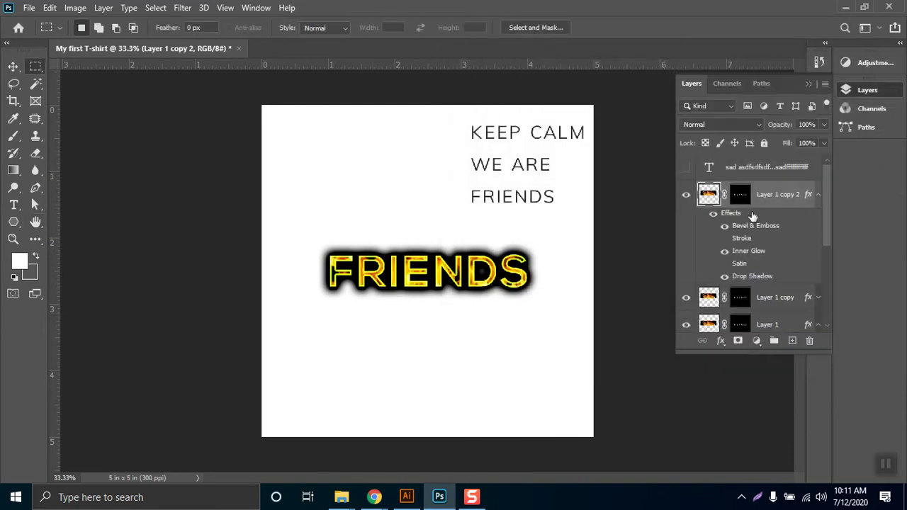
- Set Layer 1 copy 2 to the Multiply blend mode at 24% opacity
click(756, 125)
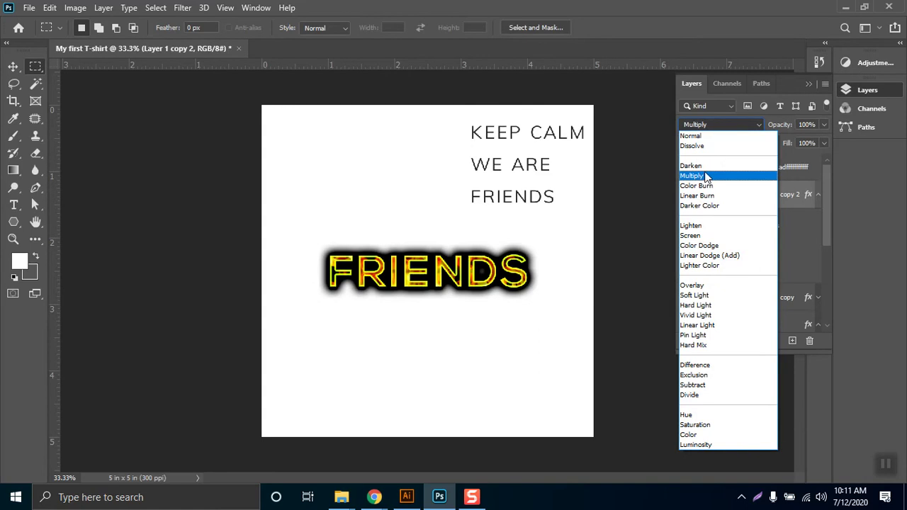
click(707, 177)
click(688, 196)
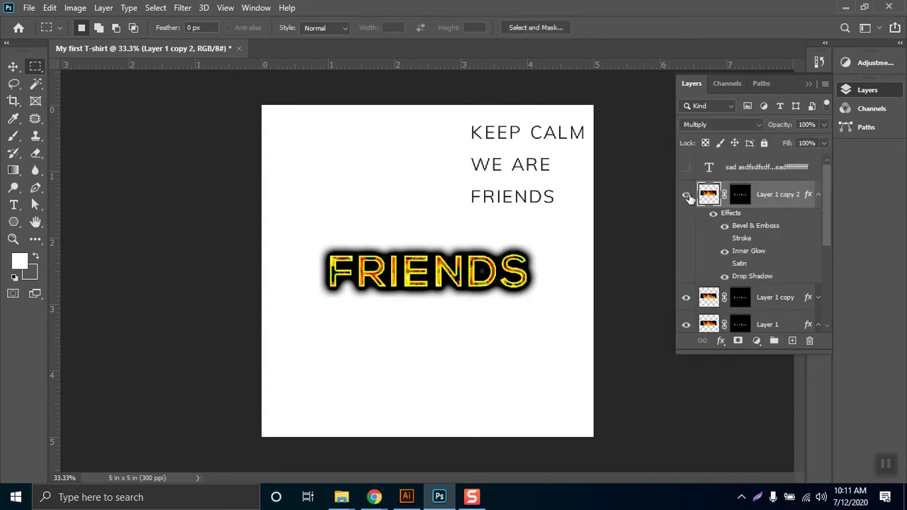
click(823, 125)
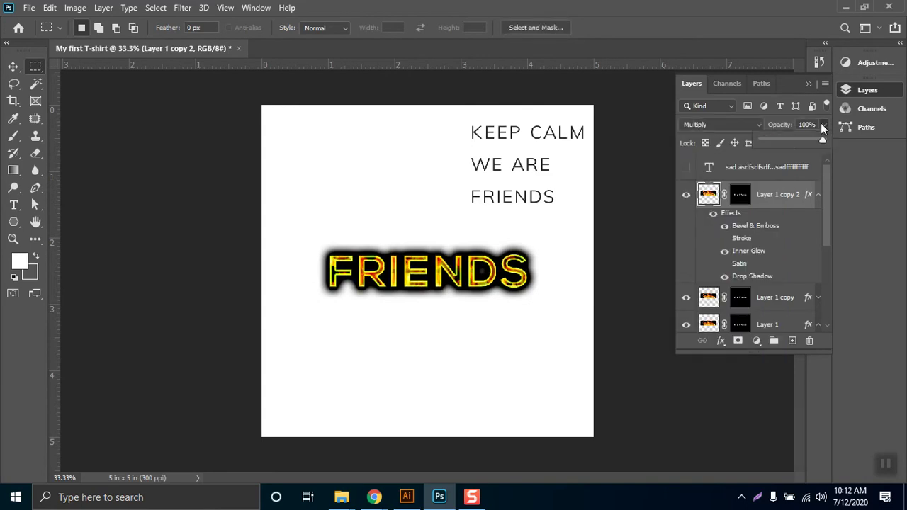
drag(783, 138, 782, 138)
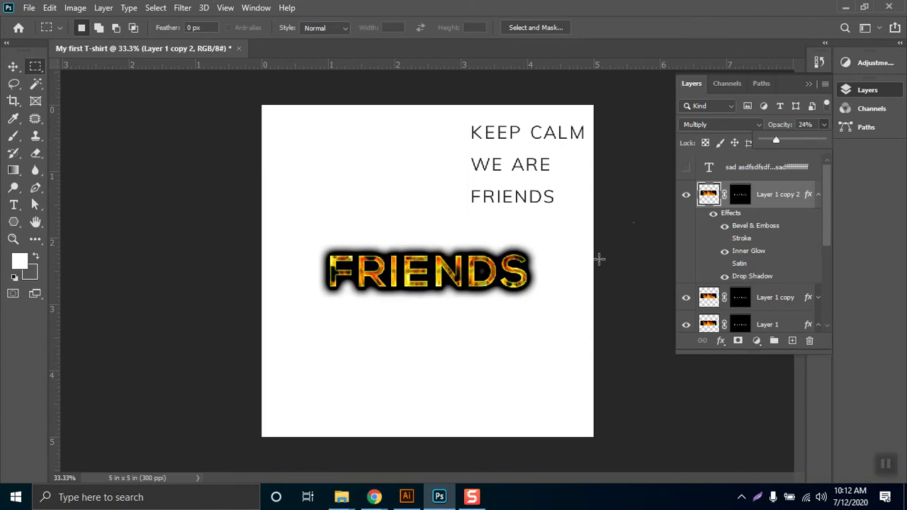
- Collapse the layers' effects lists and toggle the three fire layers one by one to compare their contributions to FRIENDS
click(689, 201)
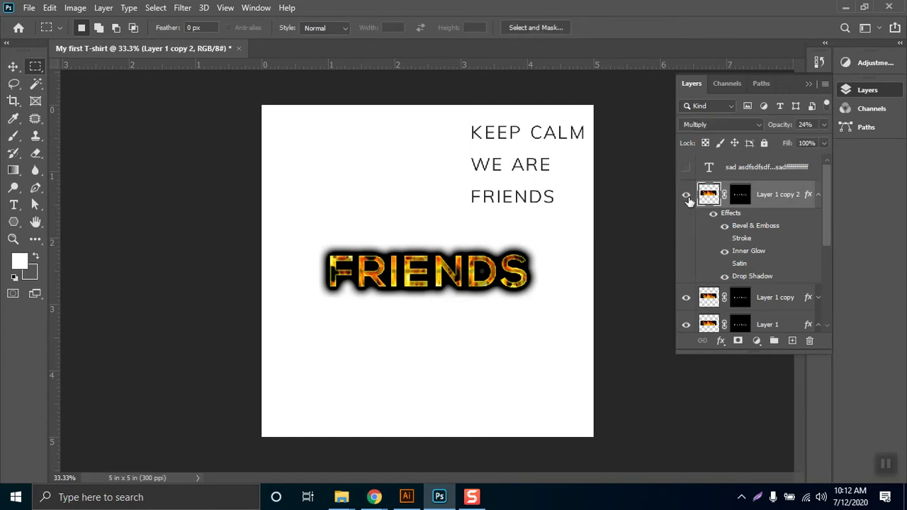
click(686, 195)
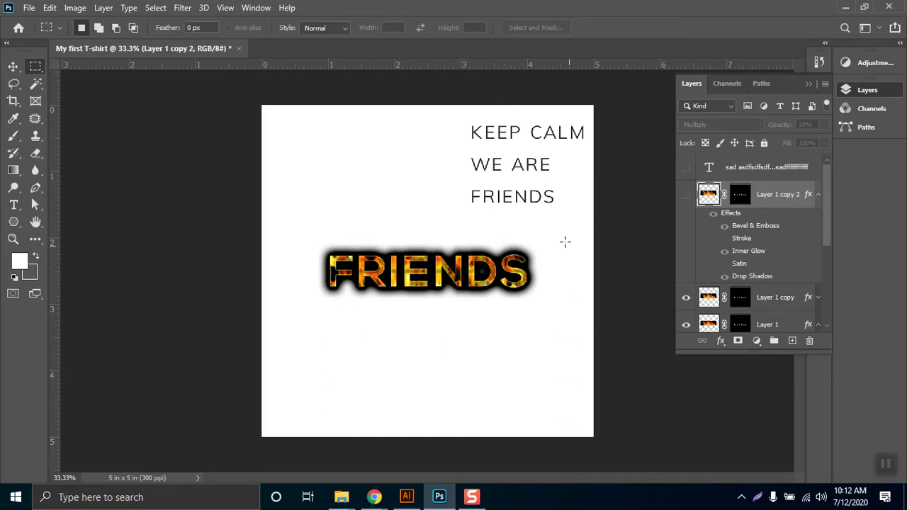
click(689, 196)
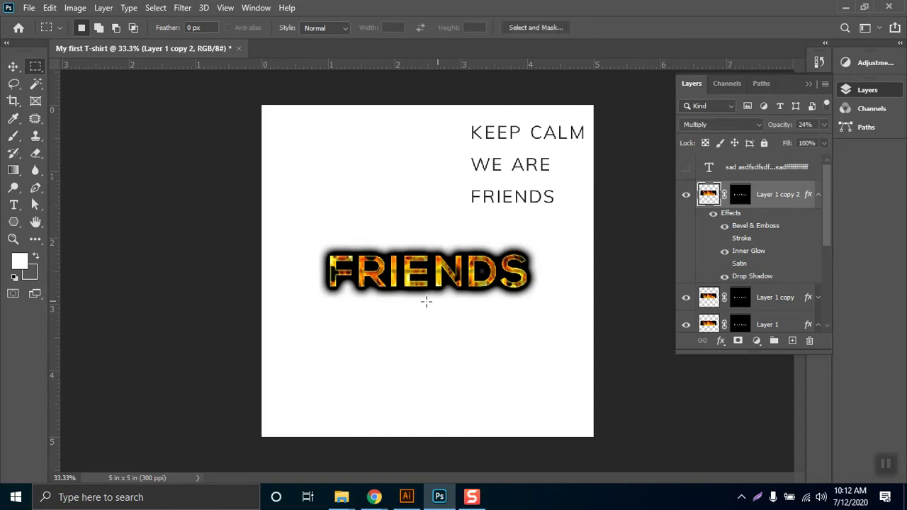
click(817, 196)
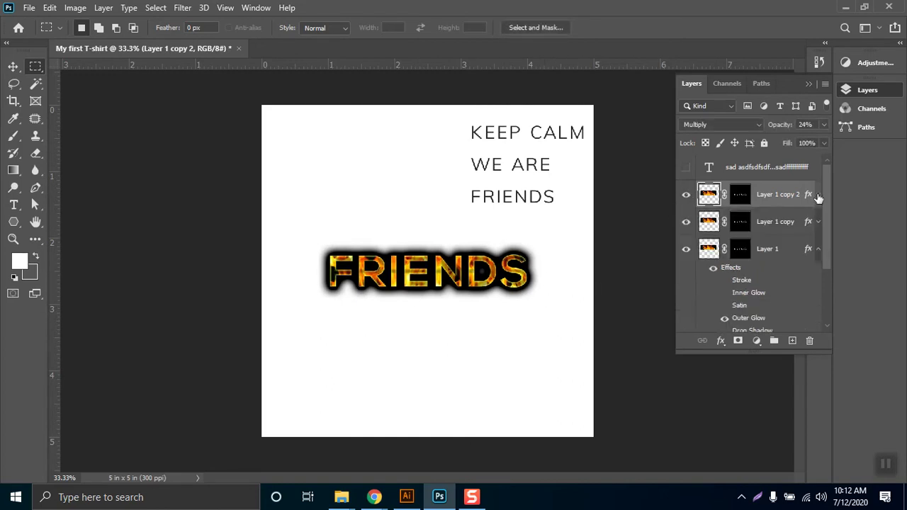
click(819, 250)
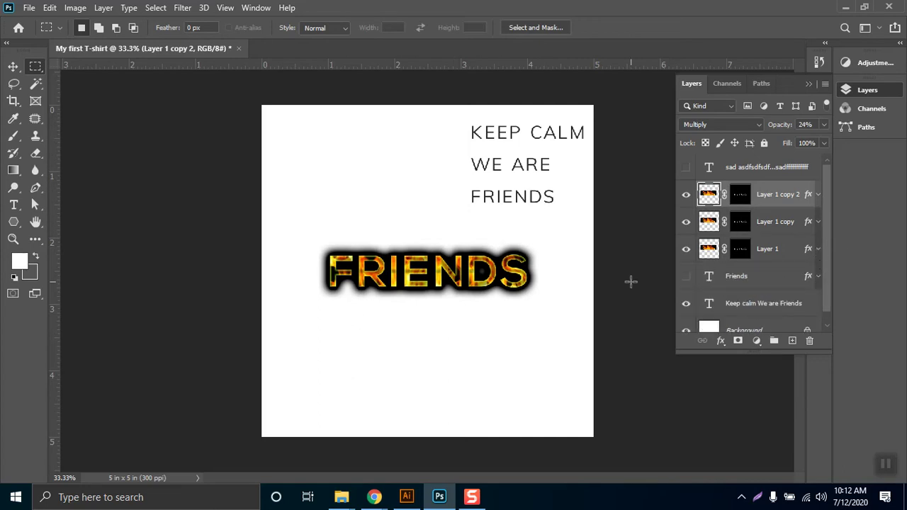
click(686, 224)
click(686, 222)
click(688, 249)
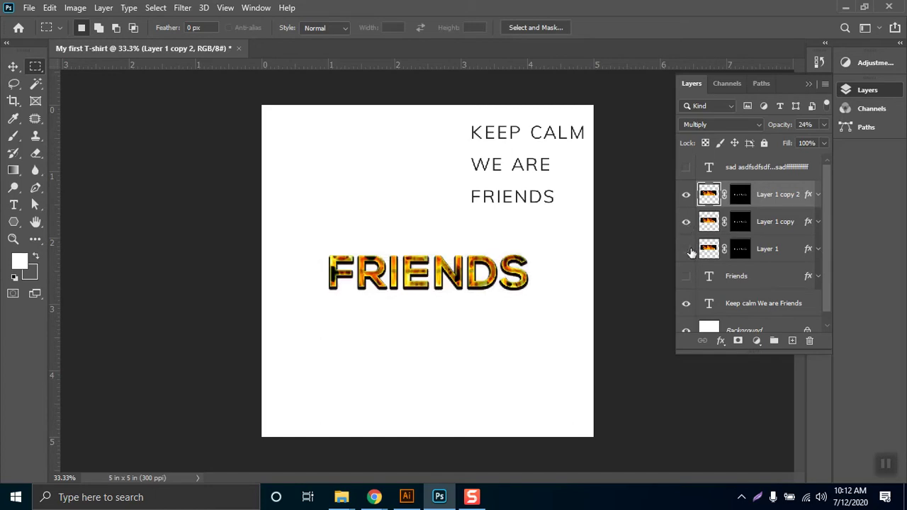
click(686, 250)
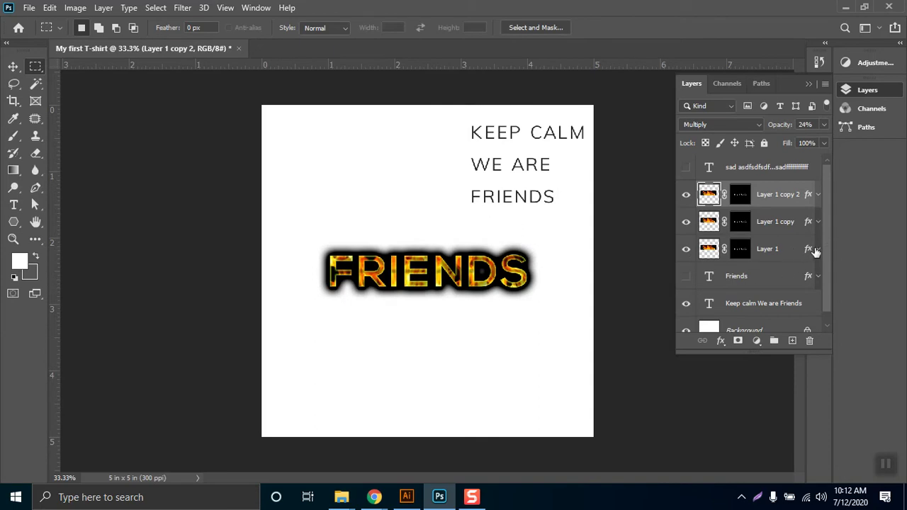
- Reopen the layer style of Layer 1, enable Stroke, and set the outer glow colour to dark red #340000
click(818, 249)
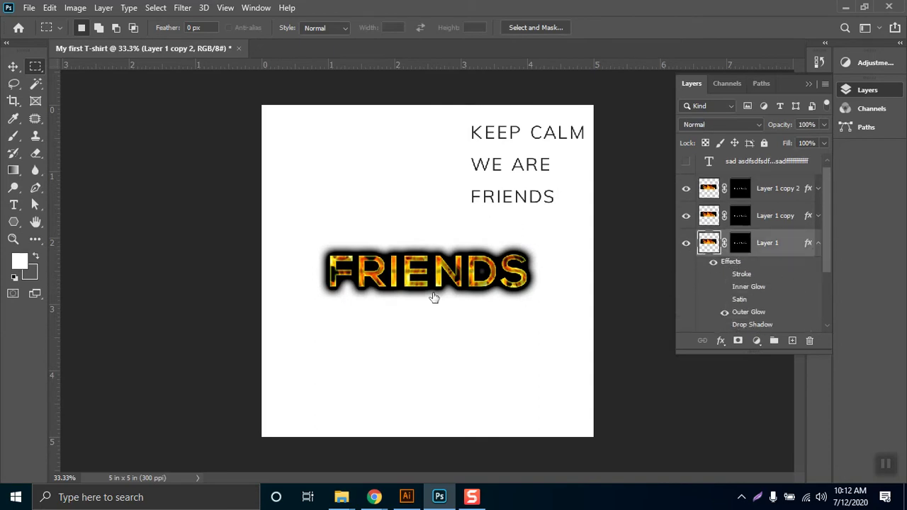
double_click(757, 290)
double_click(743, 274)
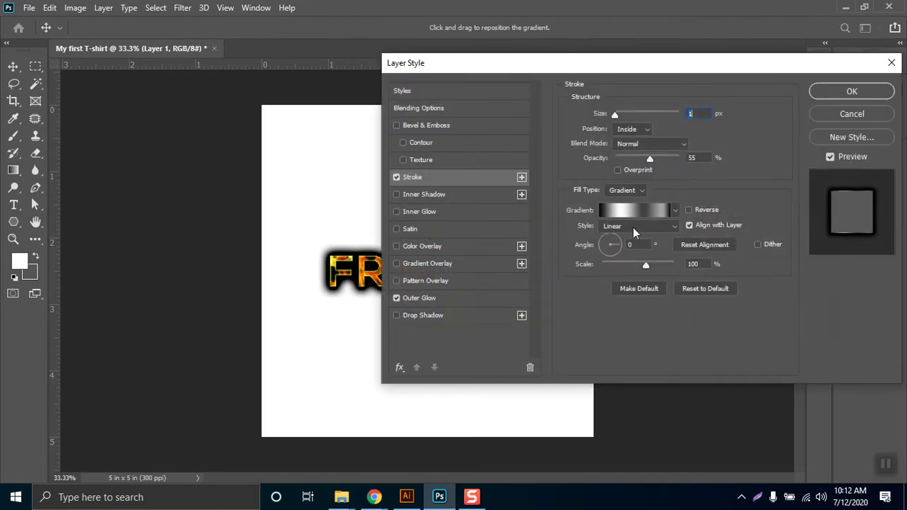
click(426, 298)
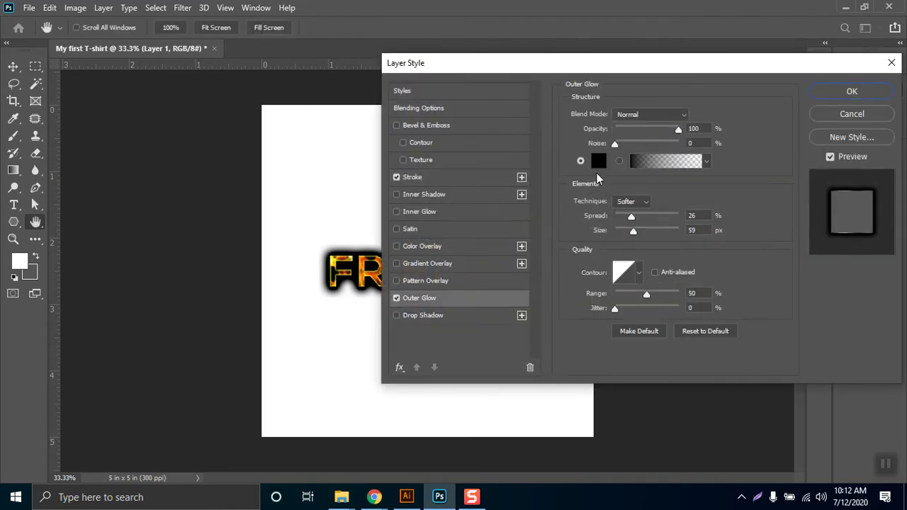
click(600, 156)
drag(723, 318, 722, 330)
click(853, 191)
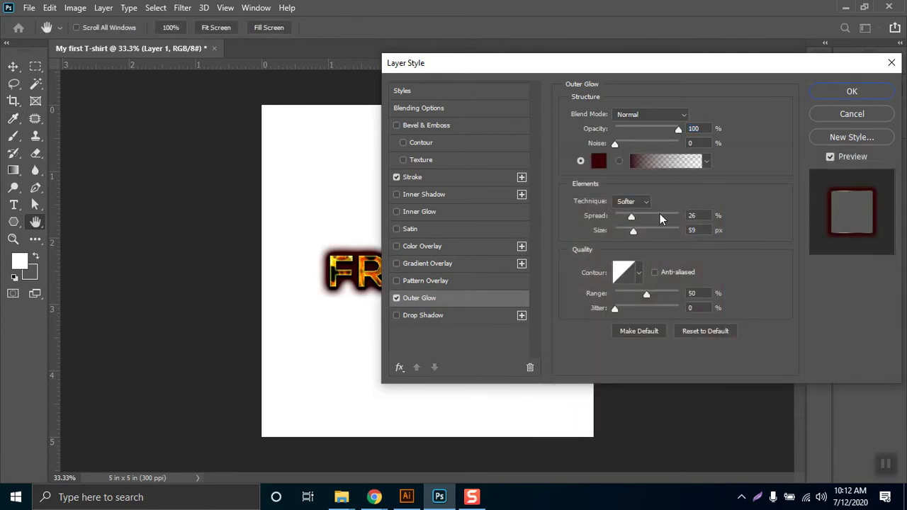
click(707, 162)
click(706, 162)
click(706, 162)
click(596, 188)
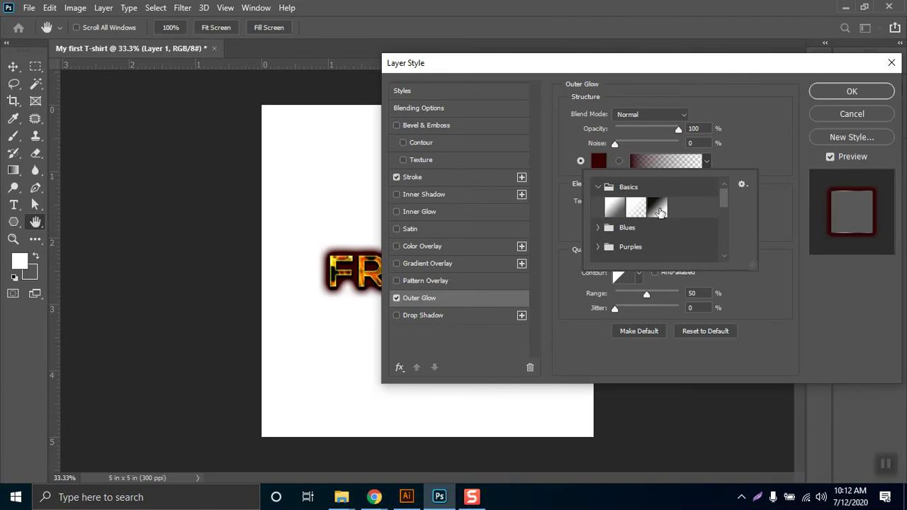
click(775, 120)
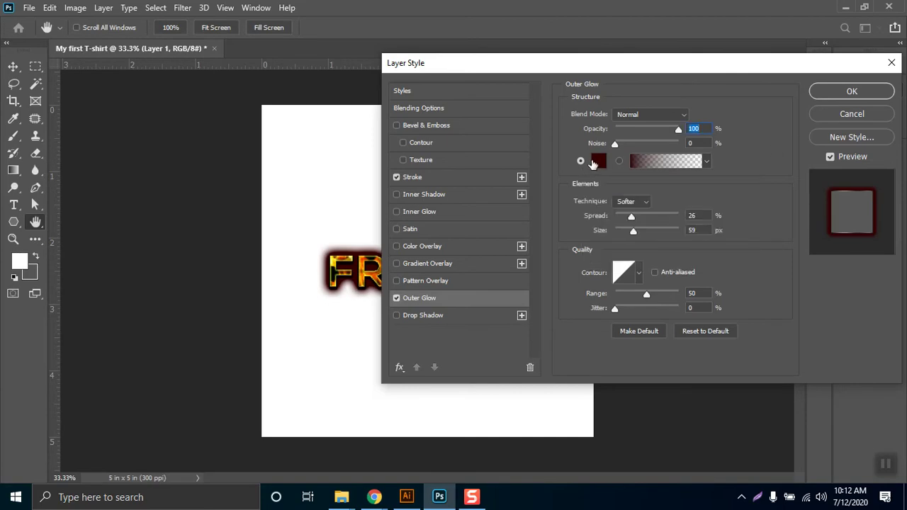
- Darken Layer 1's outer glow colour to #170000 and apply the layer style
click(599, 161)
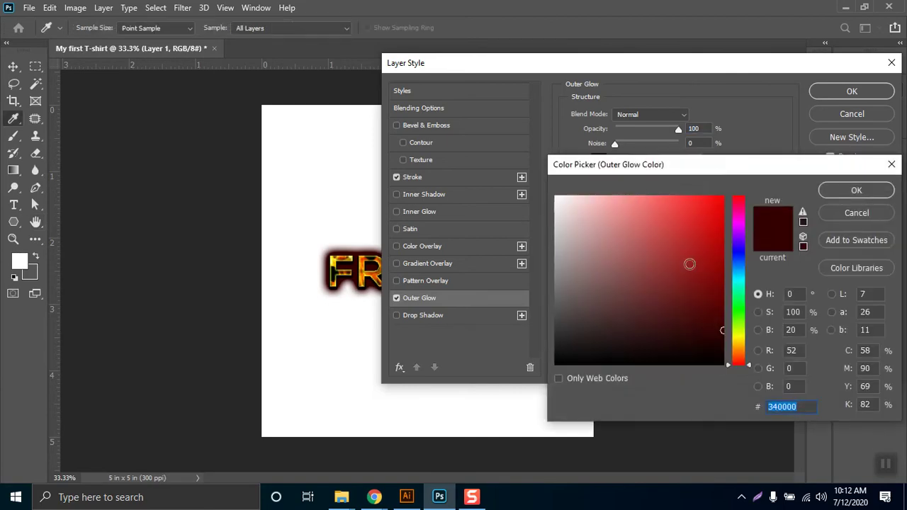
mouse_move(737, 340)
mouse_down()
mouse_move(746, 346)
mouse_move(716, 354)
mouse_move(733, 346)
mouse_up()
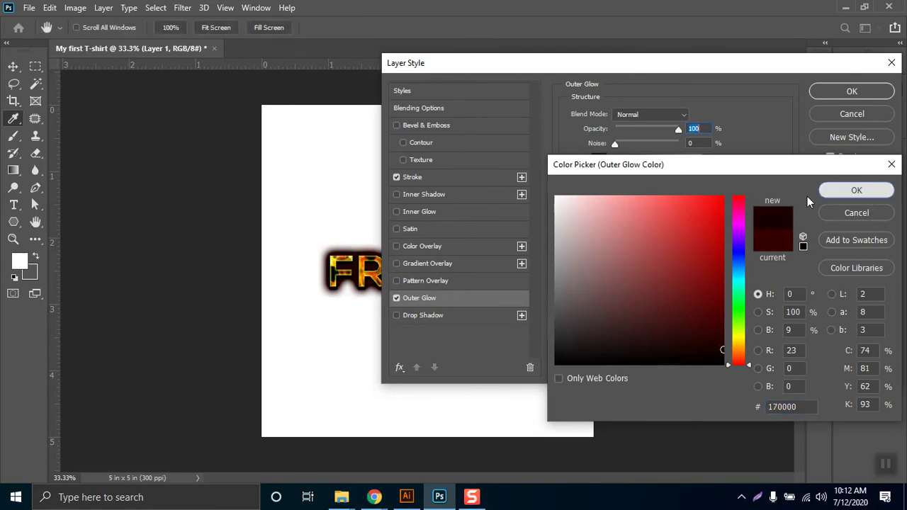
click(825, 190)
click(872, 92)
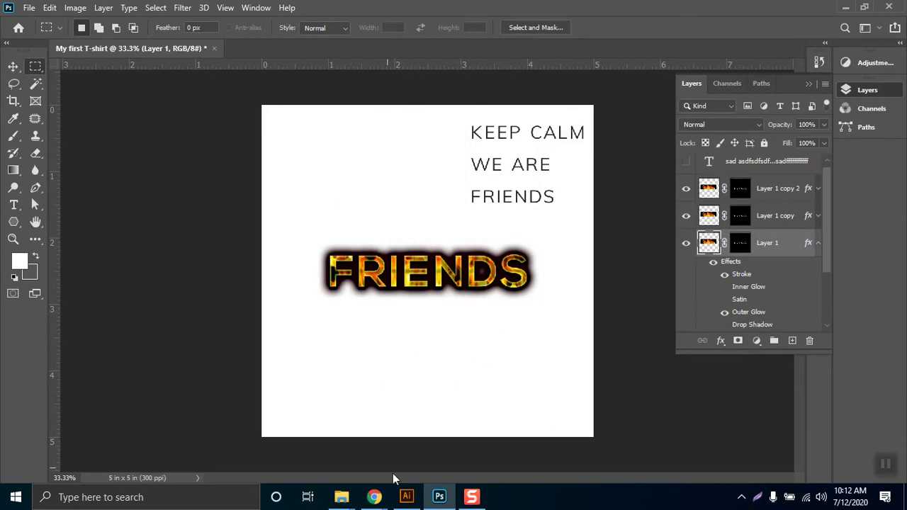
- Duplicate Layer 1 with its mask and effects, undoing an accidental deletion, and collapse the copy's effects list
mouse_move(361, 500)
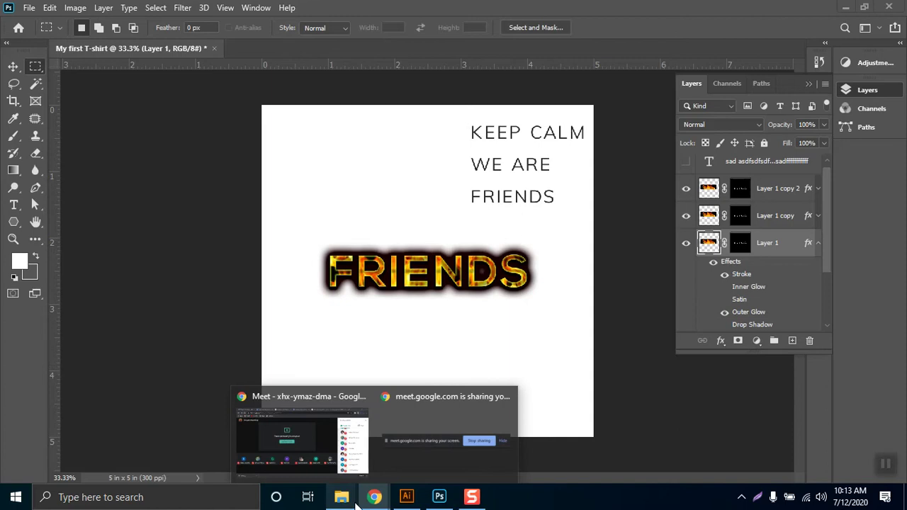
click(809, 84)
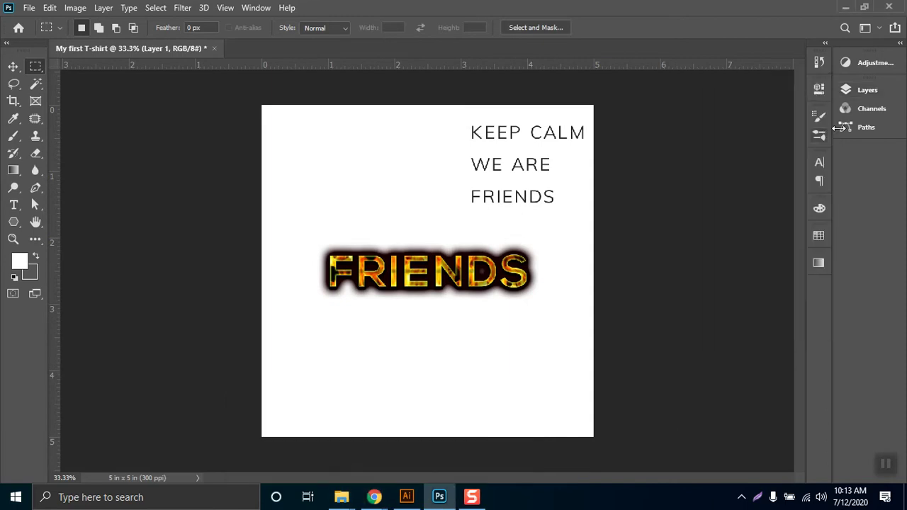
click(844, 92)
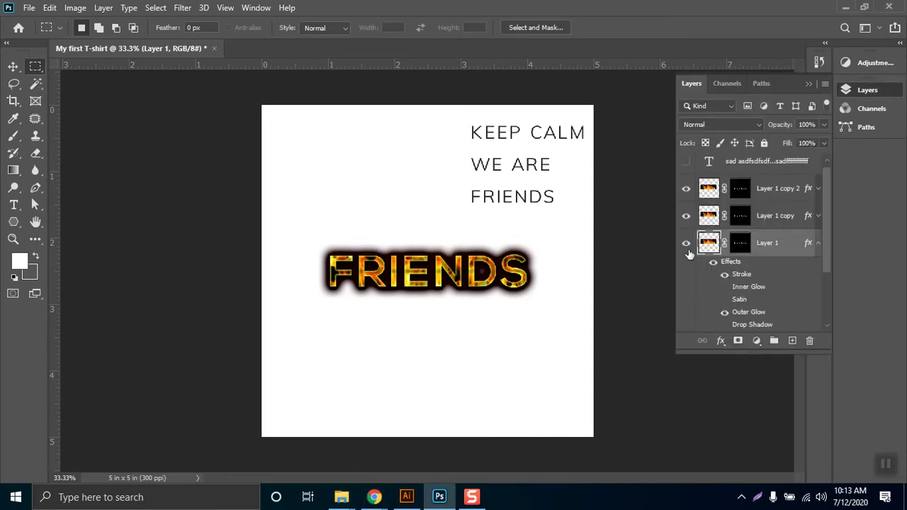
drag(708, 248, 808, 340)
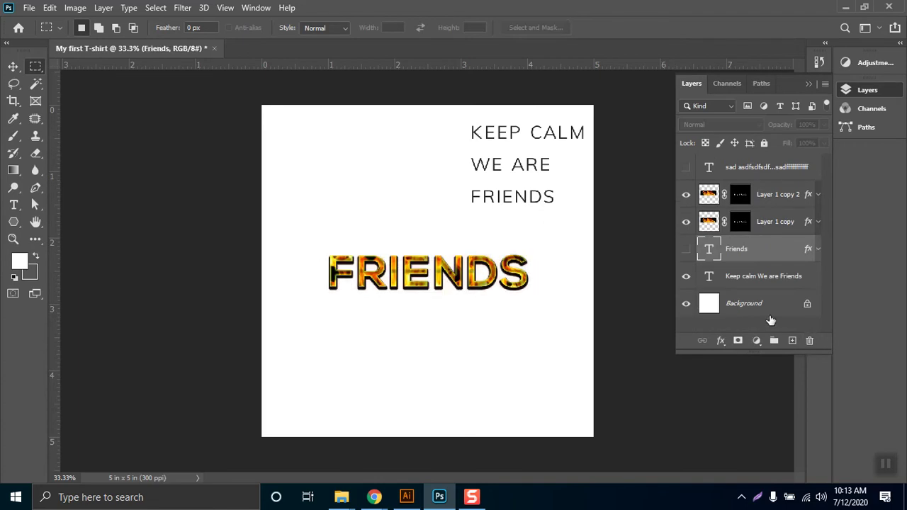
key(ctrl+z)
drag(711, 248, 792, 340)
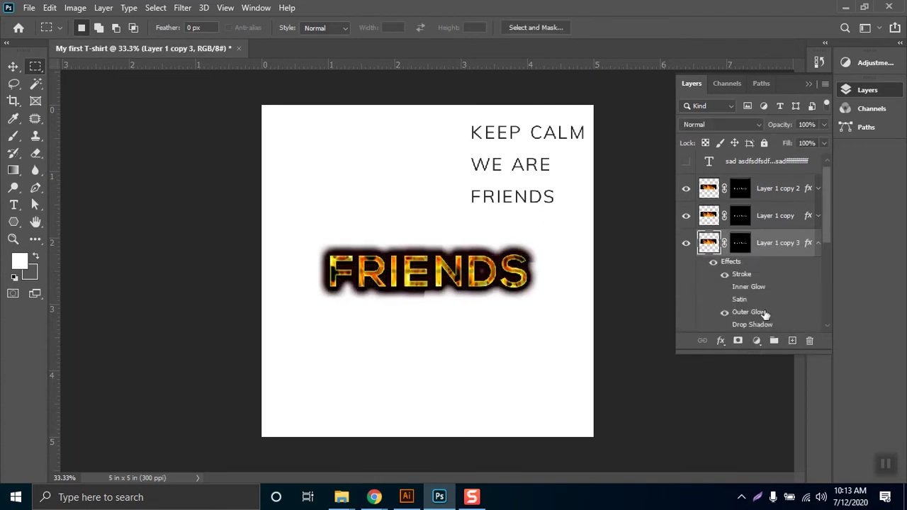
click(819, 245)
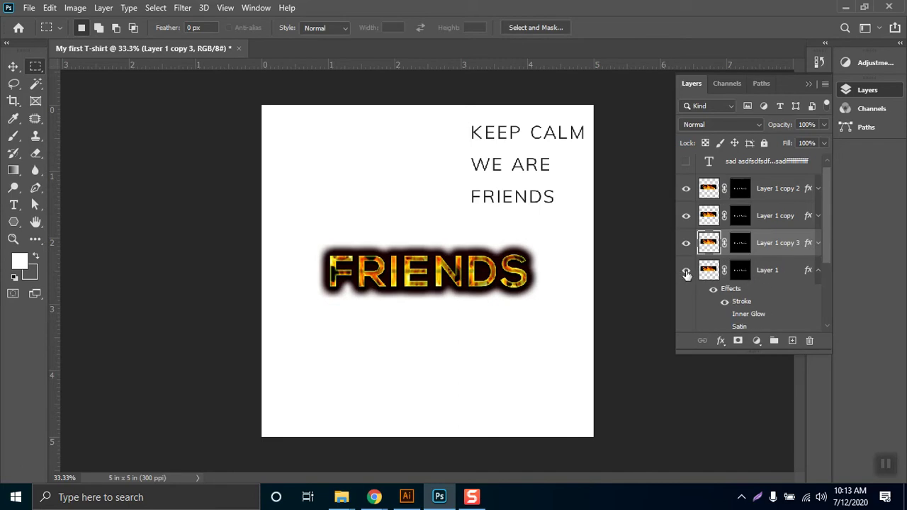
- Turn off all effects on the original Layer 1 and disable its layer mask
click(686, 274)
click(687, 274)
click(737, 269)
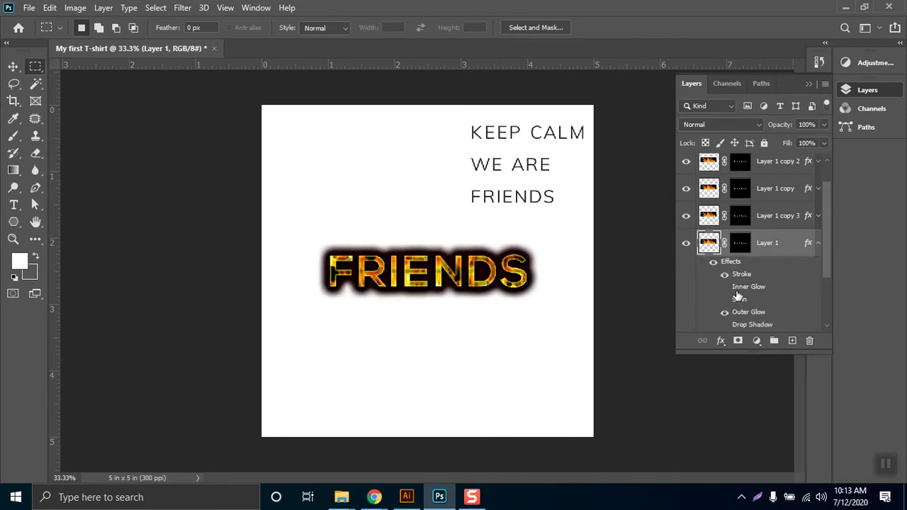
click(713, 262)
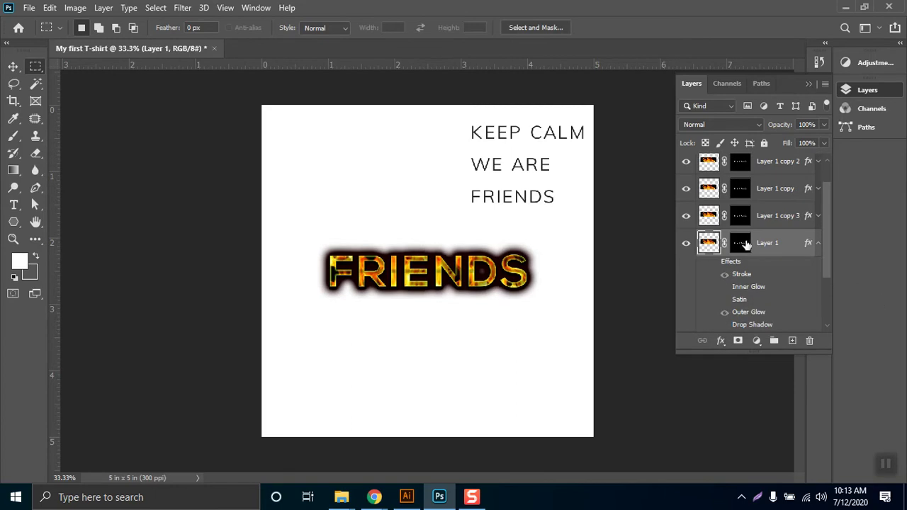
click(740, 245)
right_click(744, 248)
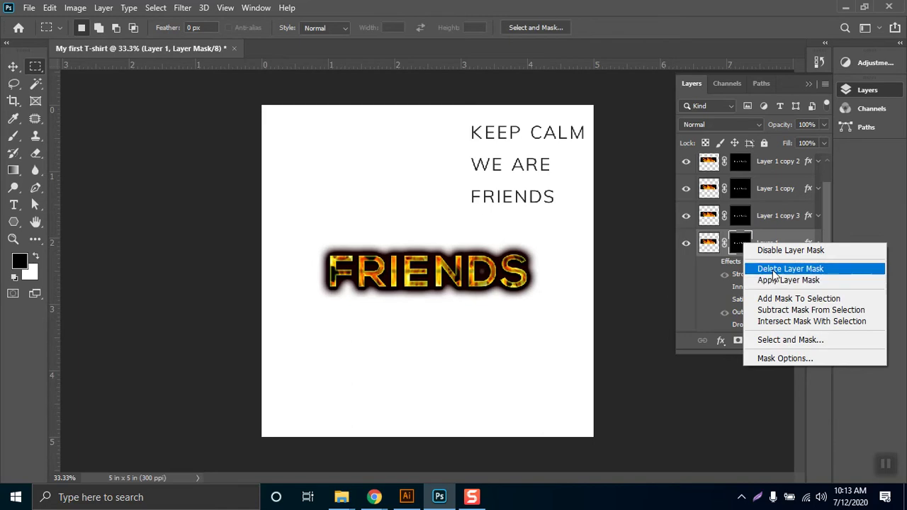
click(791, 250)
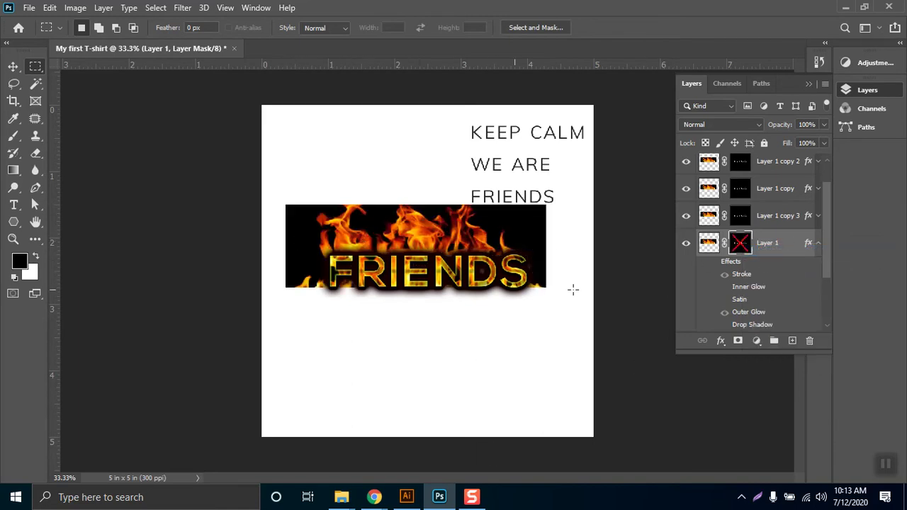
- Try several blend modes on Layer 1, set it to Screen, and collapse its effects list
click(700, 124)
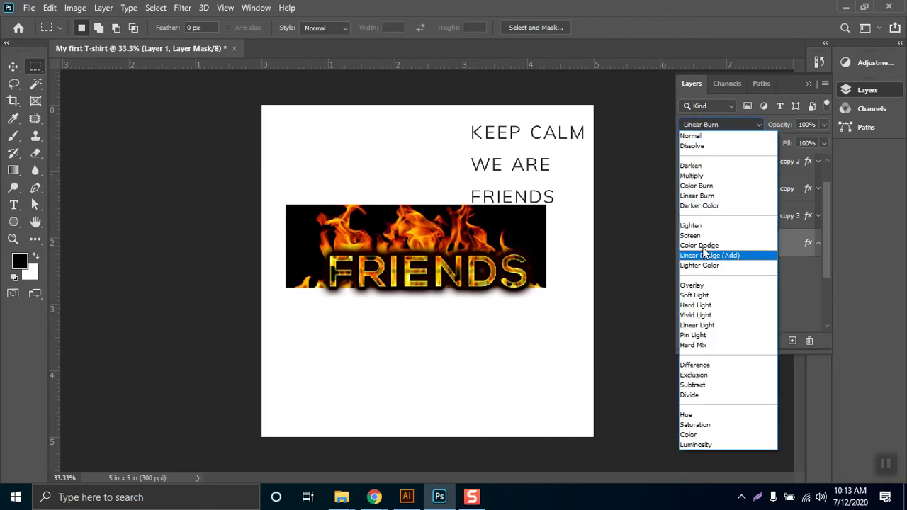
click(695, 235)
click(709, 125)
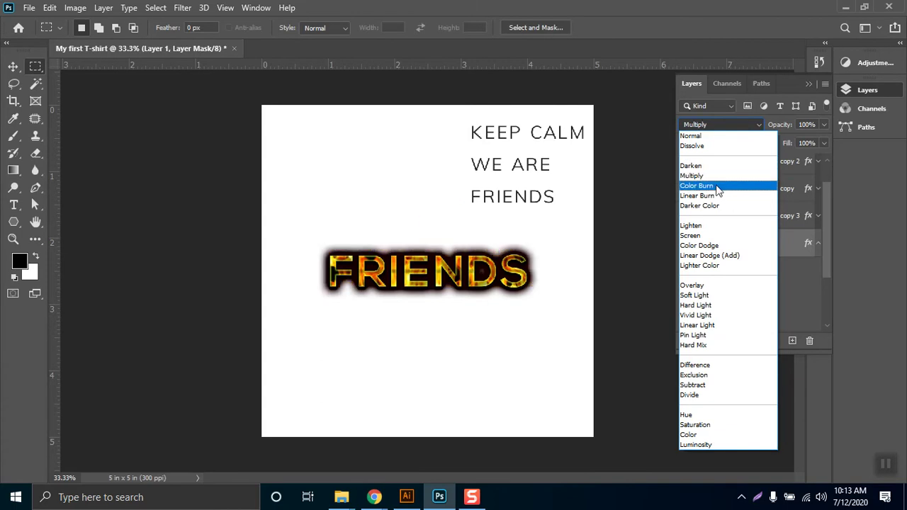
click(719, 236)
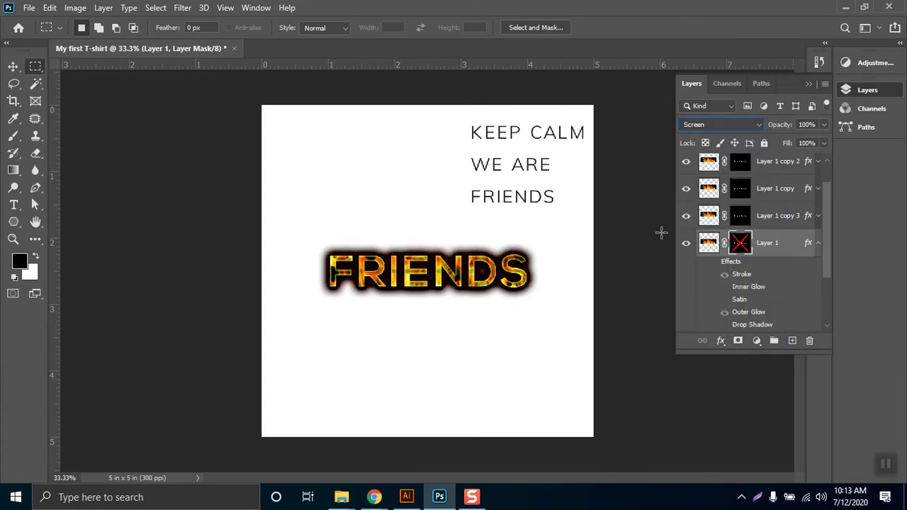
click(819, 243)
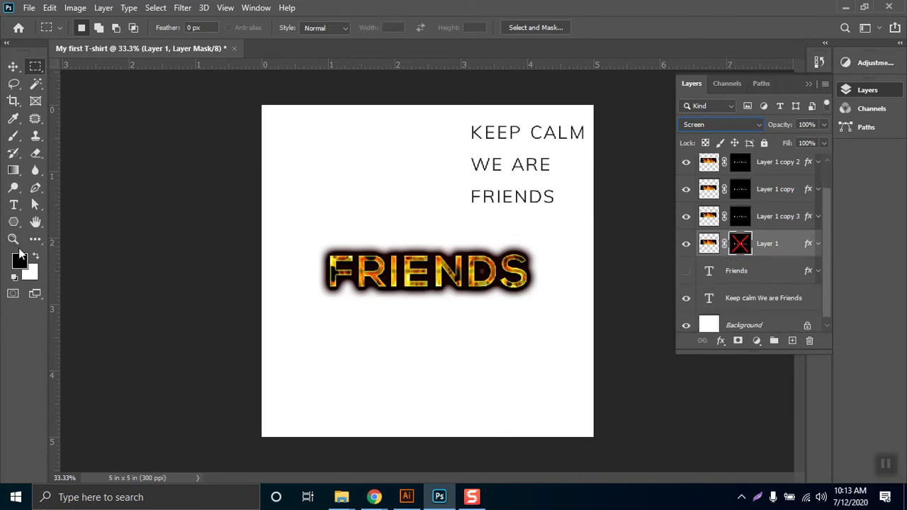
- Unlock the Background layer and fill it with dark red #762020
click(708, 323)
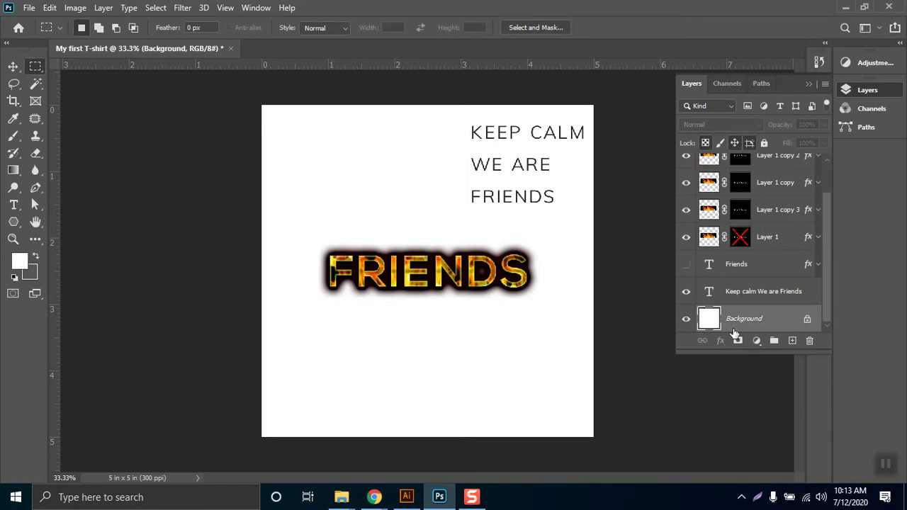
drag(807, 342, 808, 341)
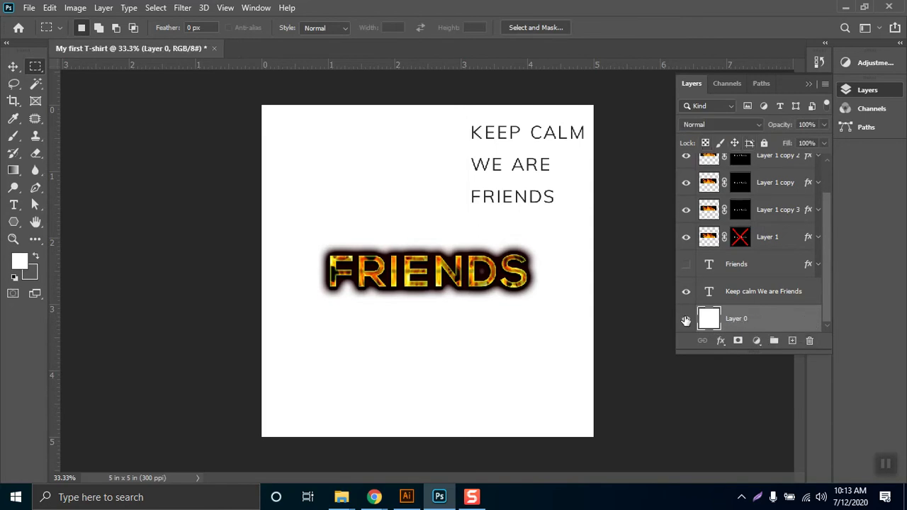
click(19, 262)
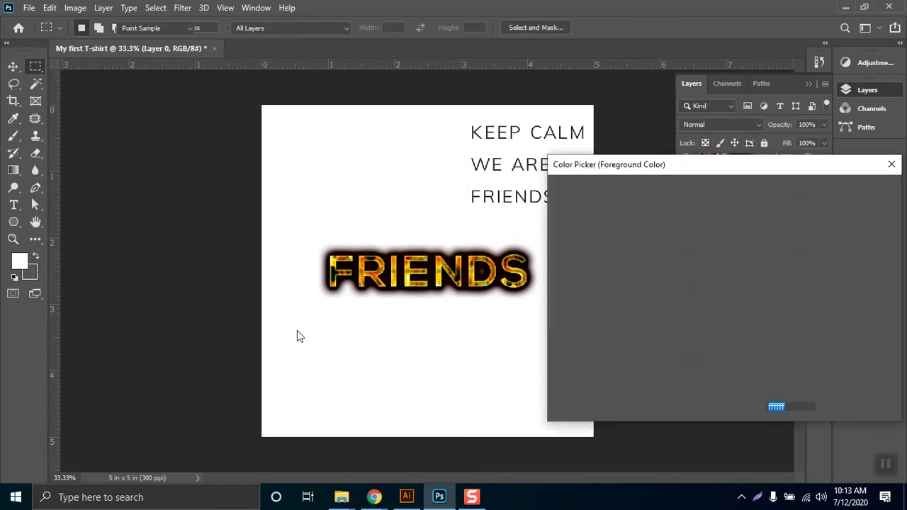
click(686, 278)
drag(686, 278, 678, 286)
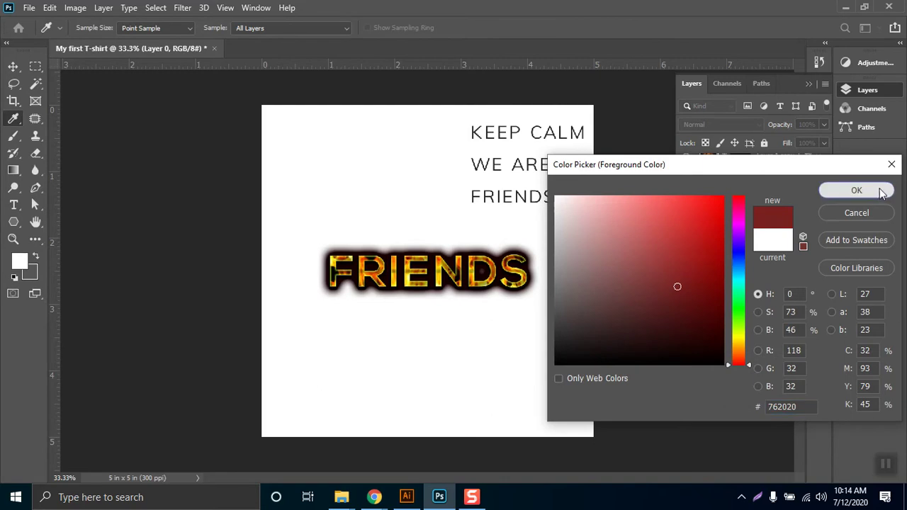
click(878, 192)
key(alt+BackSpace)
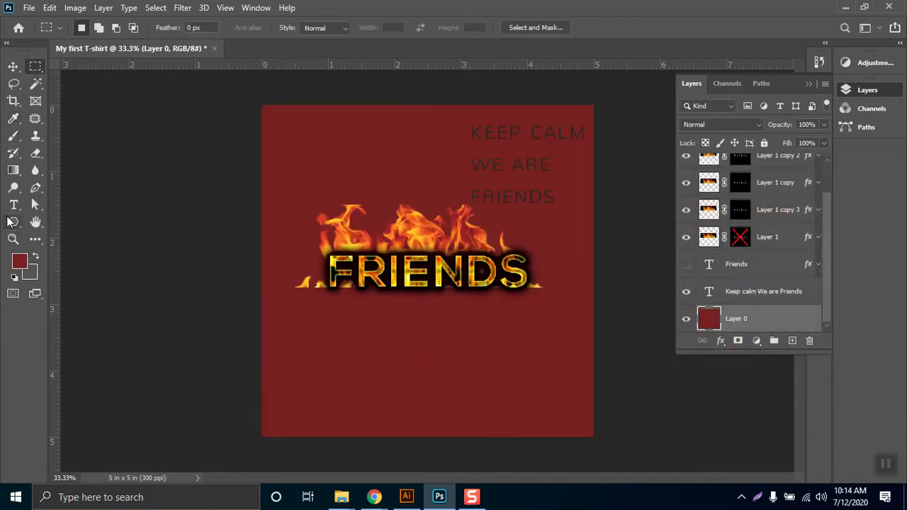
- Preview blend modes such as Linear Light, Normal and Overlay on Layer 1 against the red background, then return it to Screen
click(13, 65)
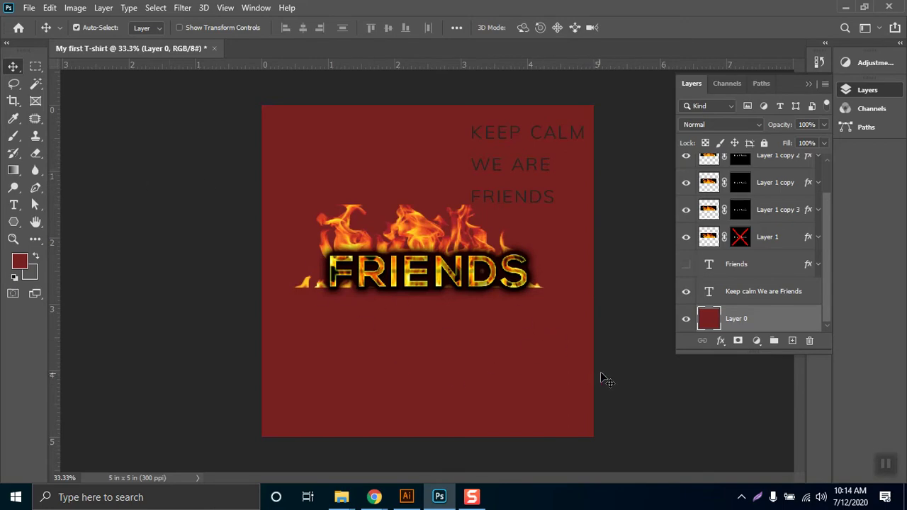
click(788, 241)
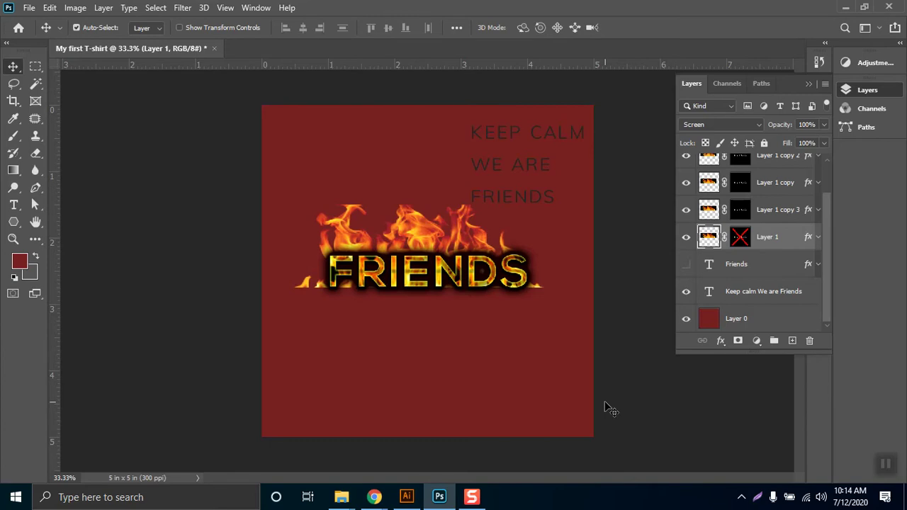
click(719, 125)
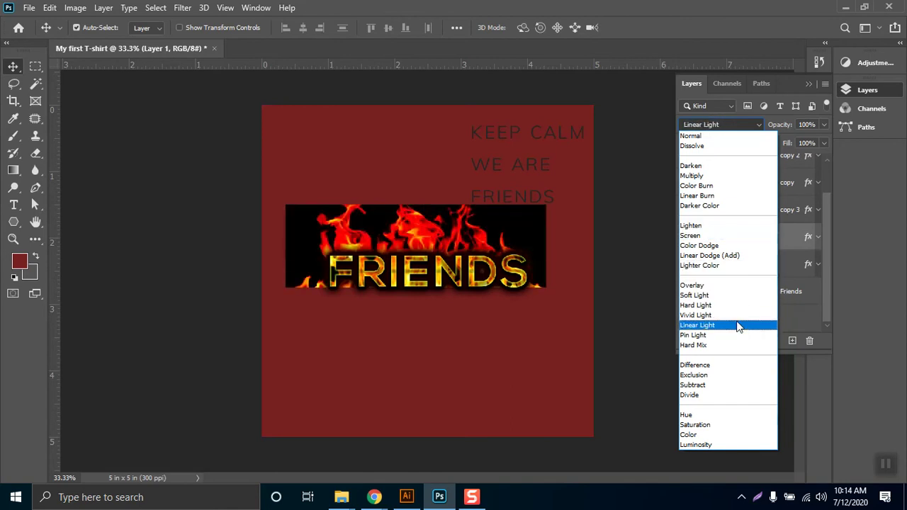
click(714, 235)
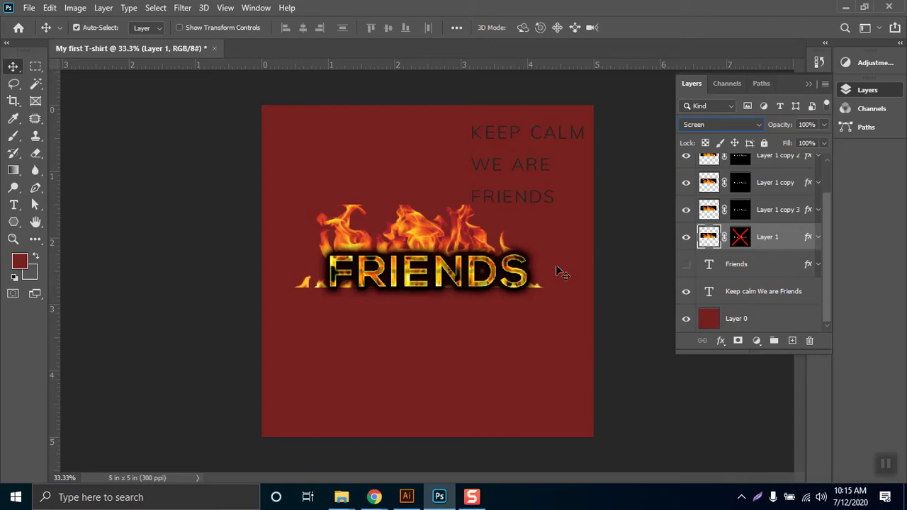
click(711, 131)
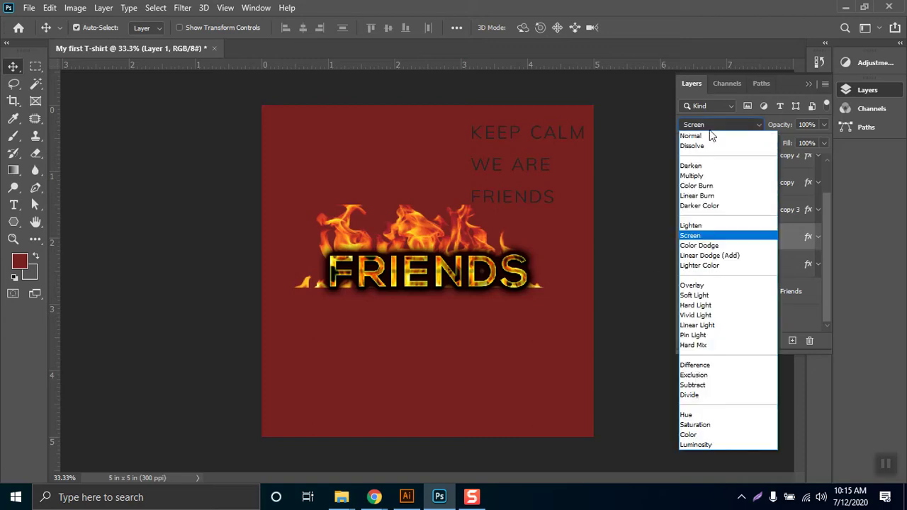
click(698, 125)
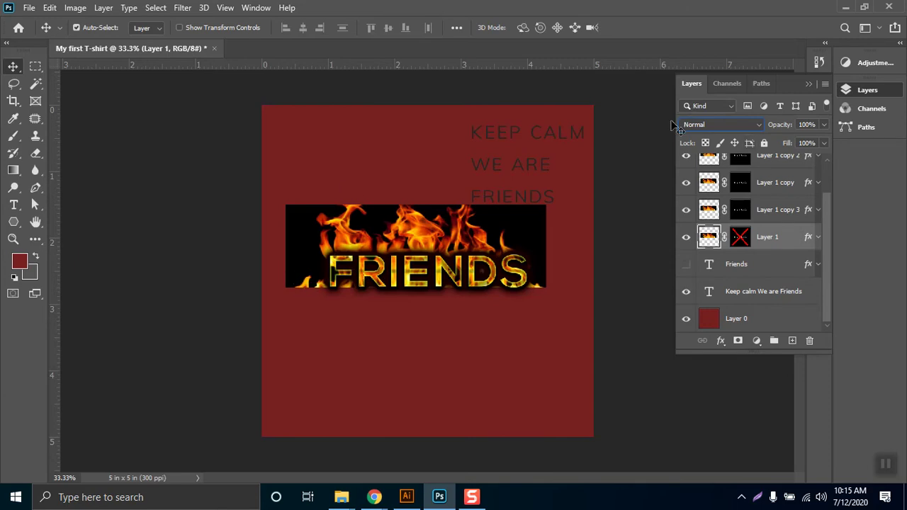
click(689, 125)
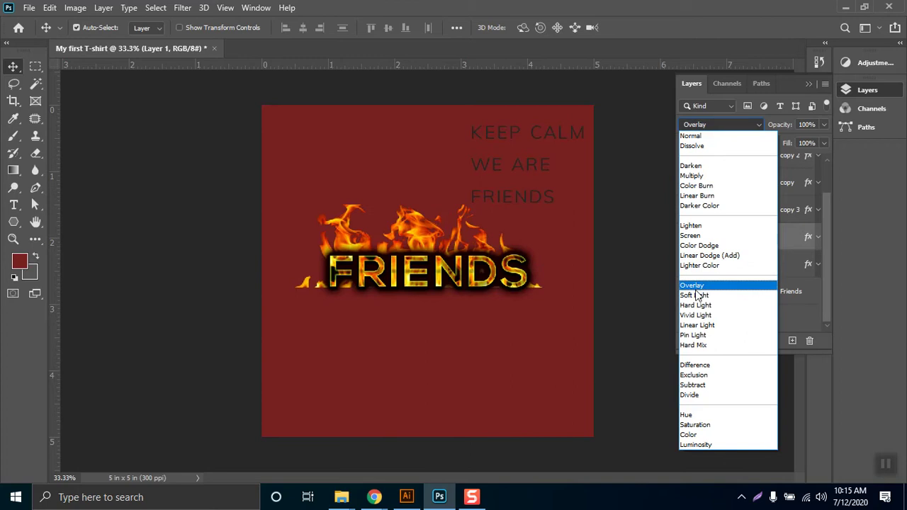
click(691, 236)
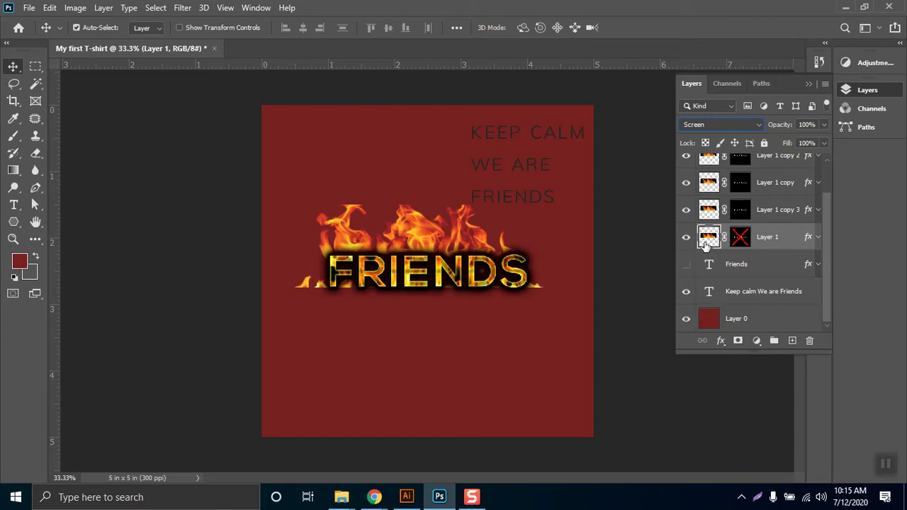
- Move Layer 1 to the top of the layer stack and enable its layer mask again
drag(833, 207, 832, 207)
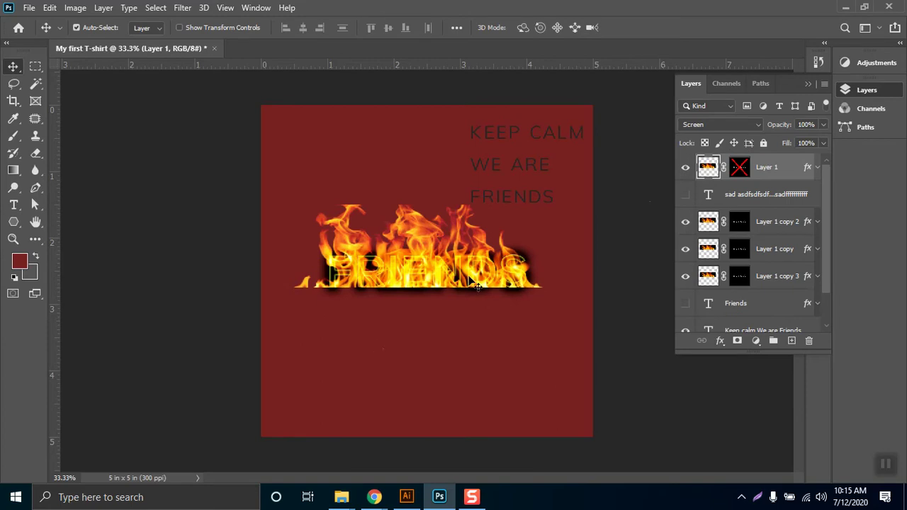
right_click(750, 167)
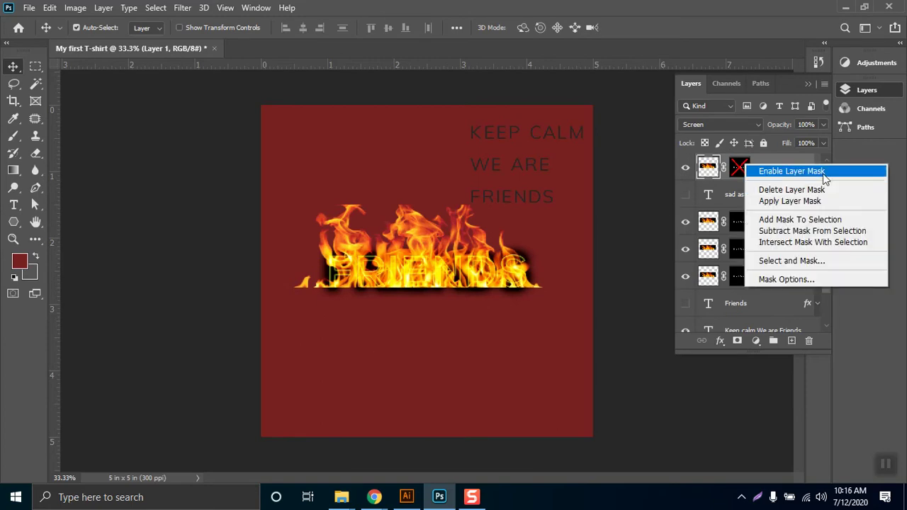
click(788, 171)
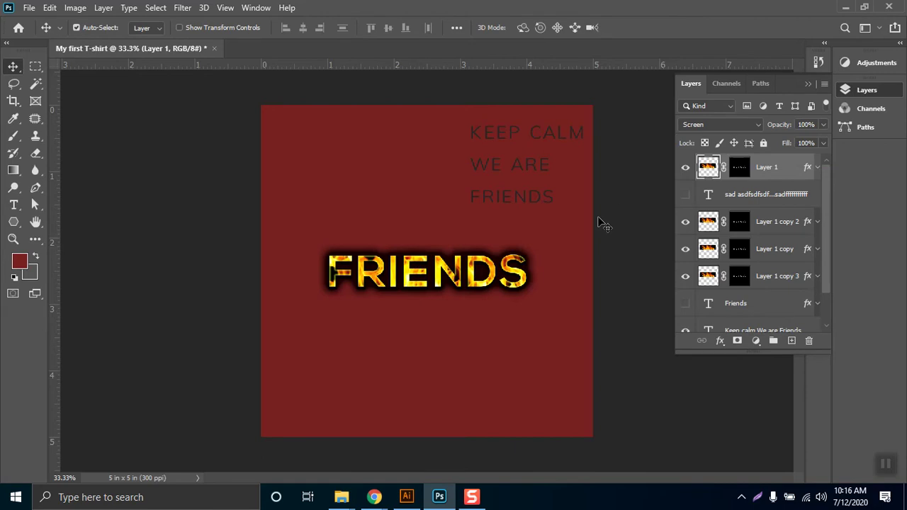
- Activate the Brush tool and choose the 112 px Dune Grass brush from the Imad_brushset presets
key(b)
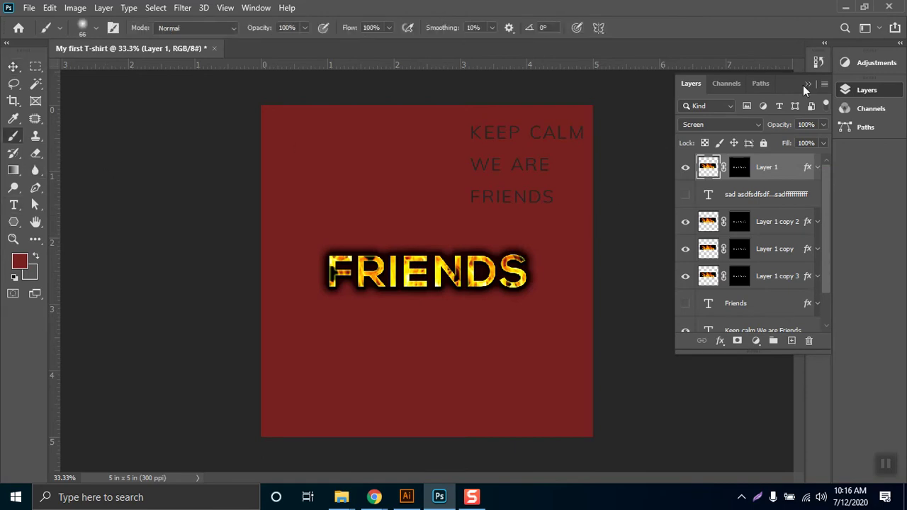
click(804, 82)
click(819, 134)
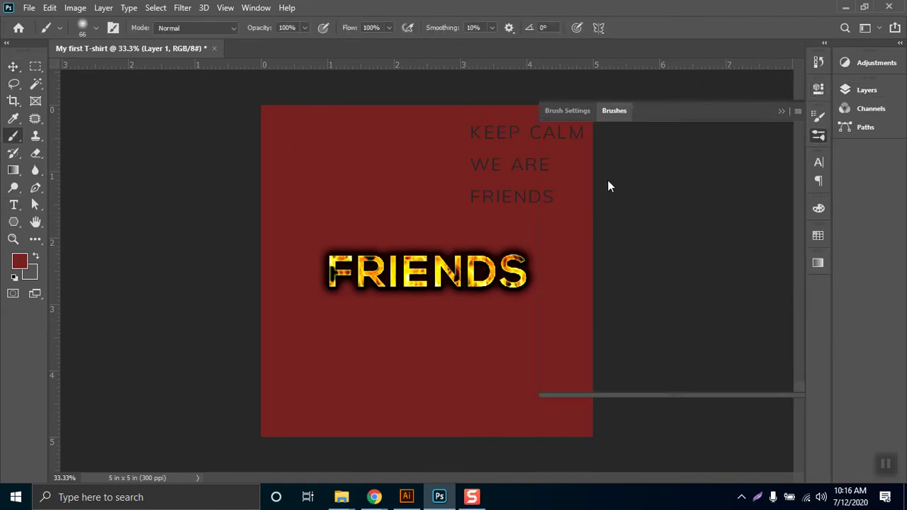
scroll(677, 321, down, 3)
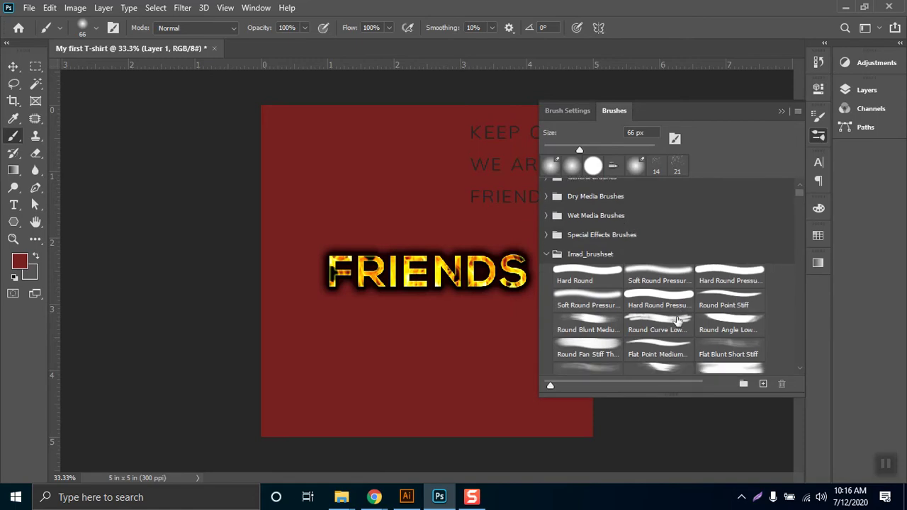
scroll(774, 308, down, 3)
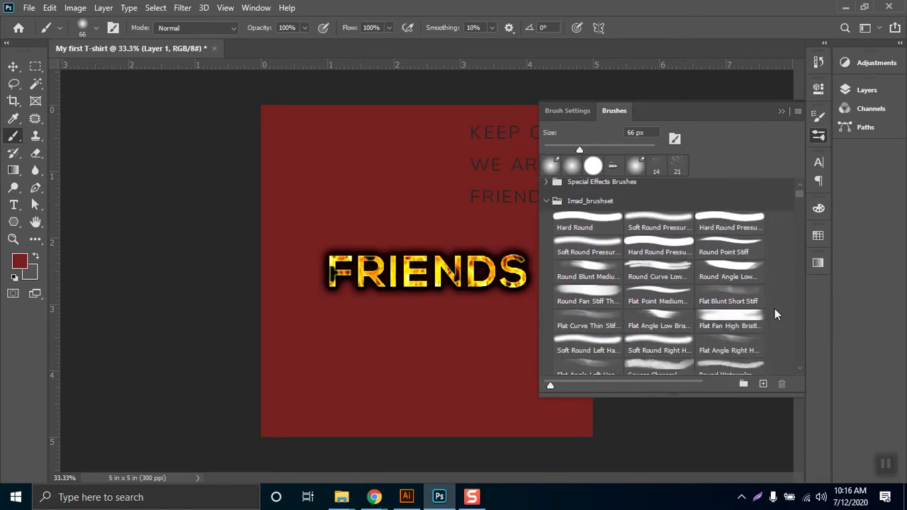
scroll(775, 308, down, 4)
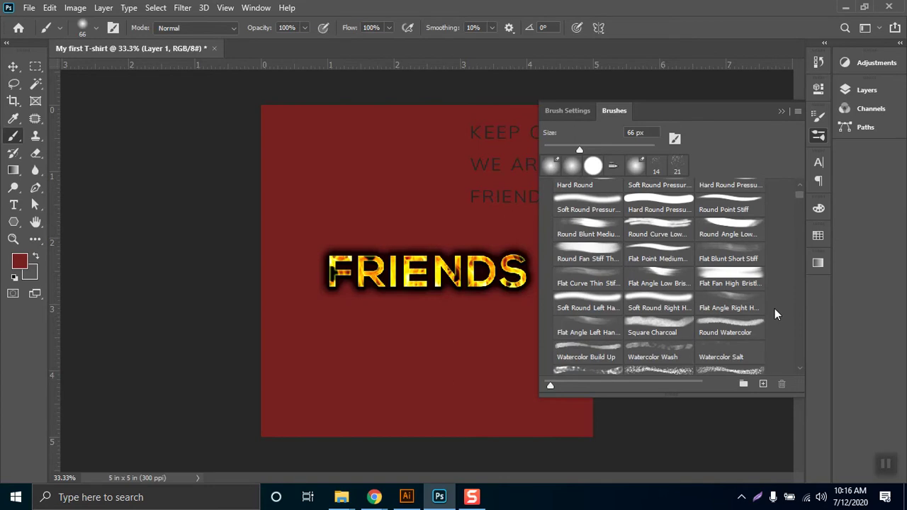
scroll(775, 308, down, 5)
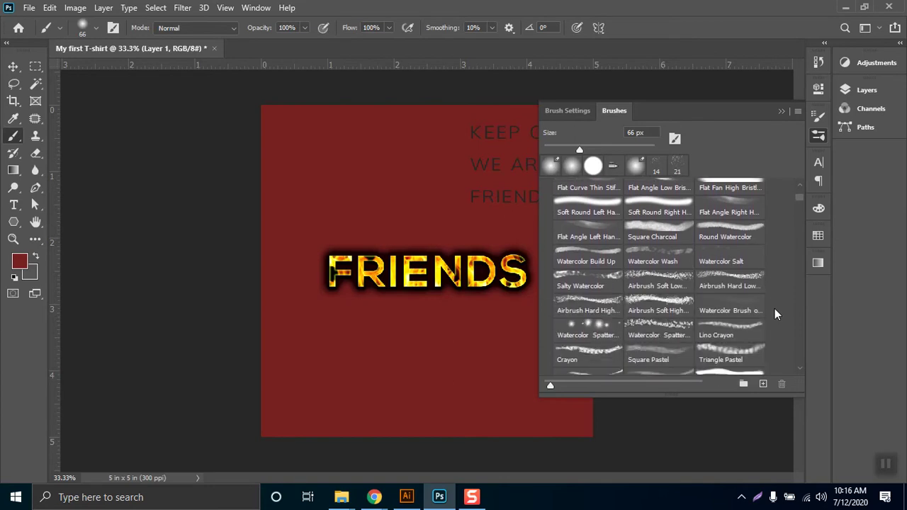
scroll(775, 314, down, 3)
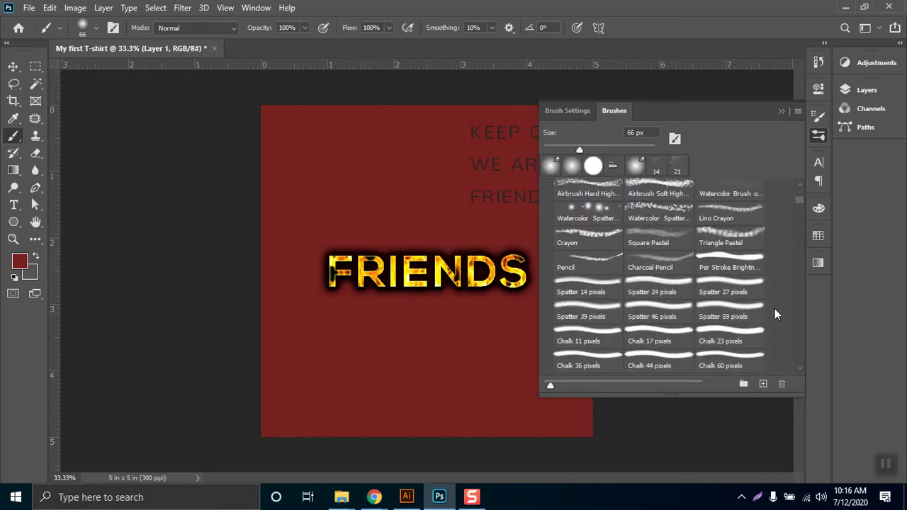
scroll(775, 314, down, 5)
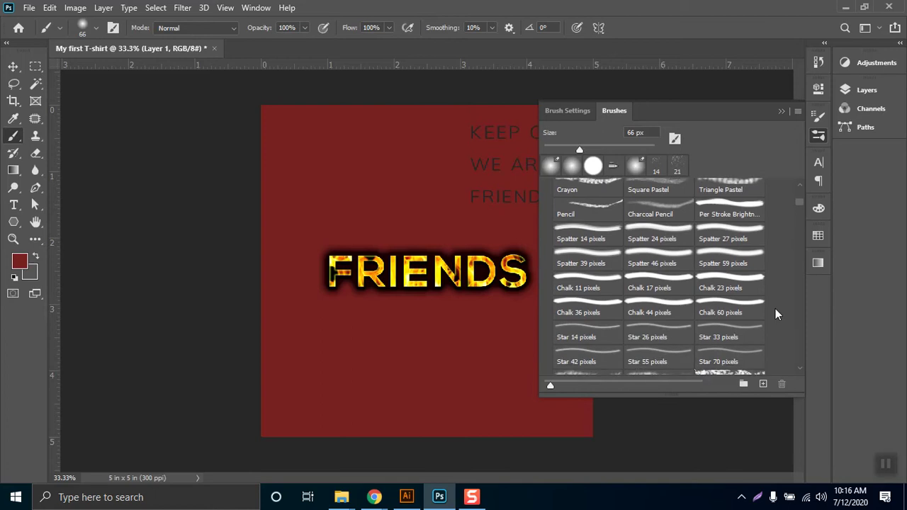
scroll(775, 314, down, 3)
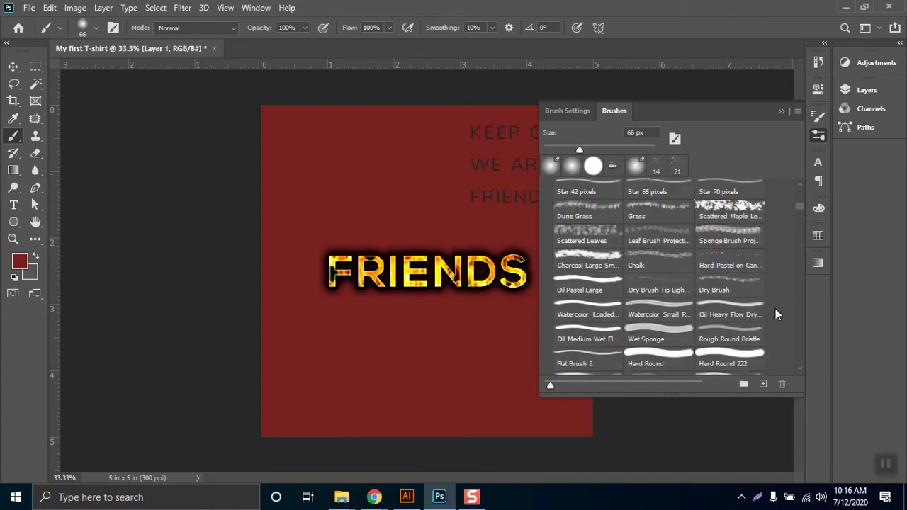
scroll(775, 308, down, 2)
scroll(642, 296, up, 2)
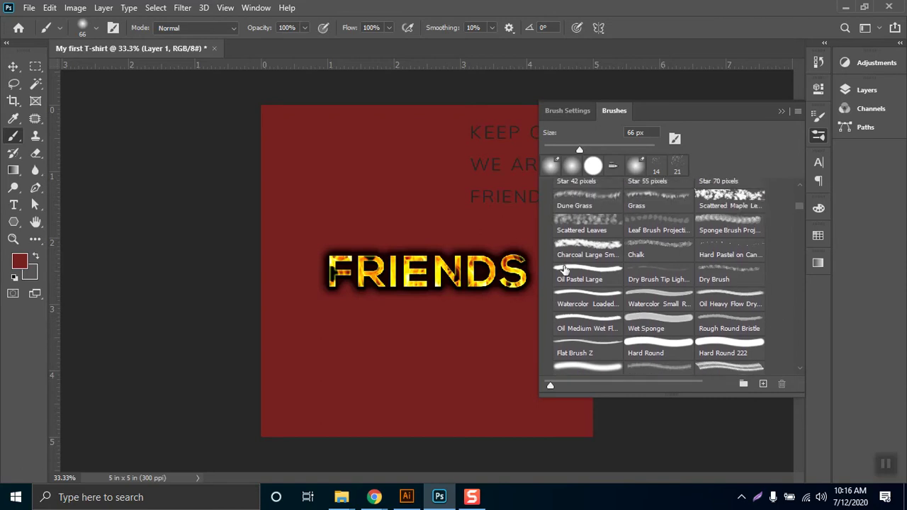
click(574, 220)
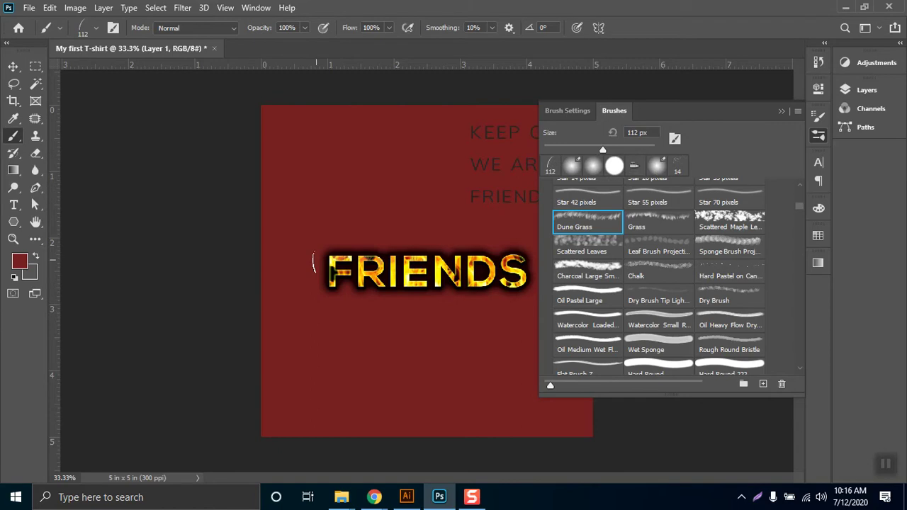
click(782, 111)
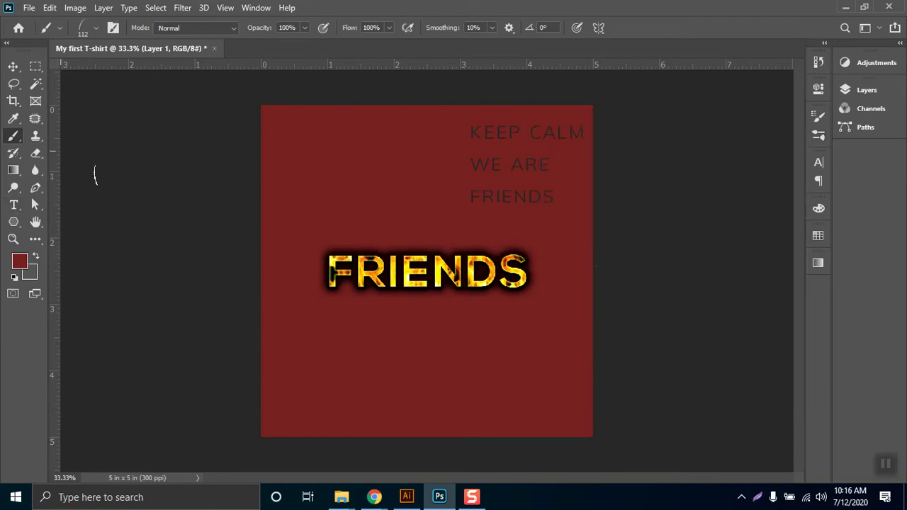
- Paint white on Layer 1's mask with the Dune Grass brush to reveal flames over and above the FRIENDS lettering
click(846, 91)
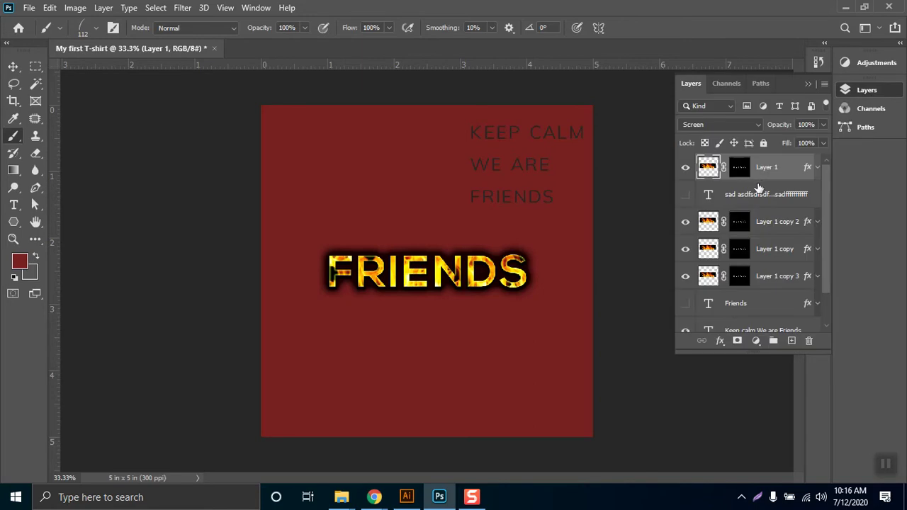
click(739, 167)
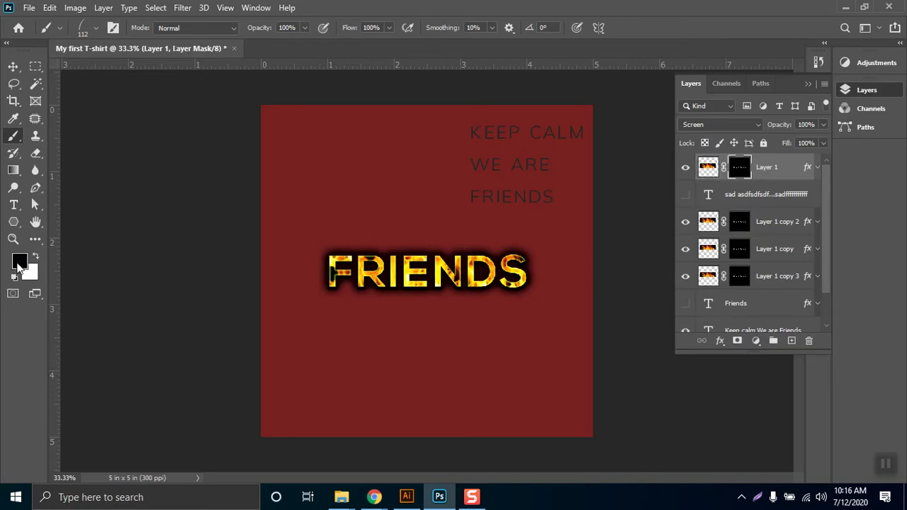
key(x)
mouse_move(326, 255)
mouse_down()
mouse_move(498, 252)
mouse_move(531, 261)
mouse_move(305, 277)
mouse_move(460, 273)
mouse_move(554, 284)
mouse_move(279, 289)
mouse_move(447, 278)
mouse_move(567, 247)
mouse_move(445, 238)
mouse_move(475, 212)
mouse_move(472, 183)
mouse_move(432, 230)
mouse_move(384, 244)
mouse_move(368, 208)
mouse_move(320, 225)
mouse_move(395, 238)
mouse_move(425, 223)
mouse_move(420, 207)
mouse_move(373, 209)
mouse_move(426, 239)
mouse_move(529, 237)
mouse_up()
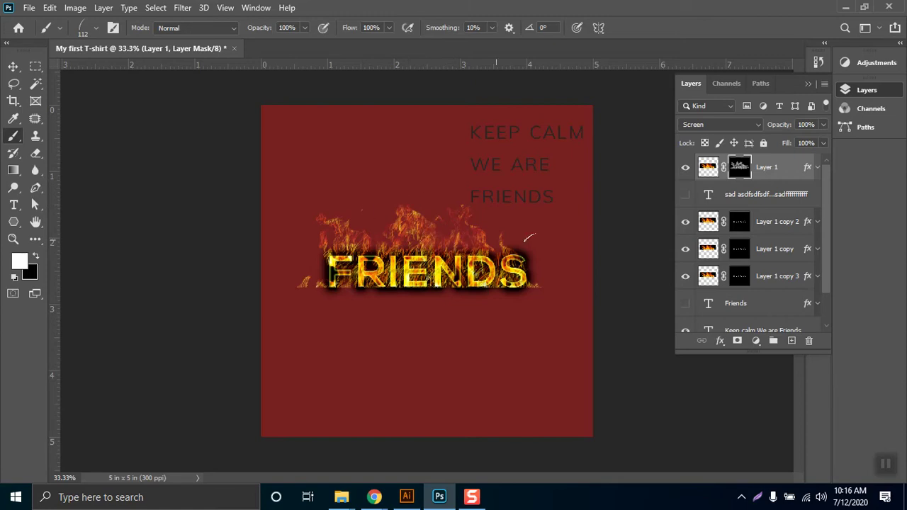
mouse_move(395, 262)
mouse_down()
mouse_move(304, 253)
mouse_move(274, 287)
mouse_up()
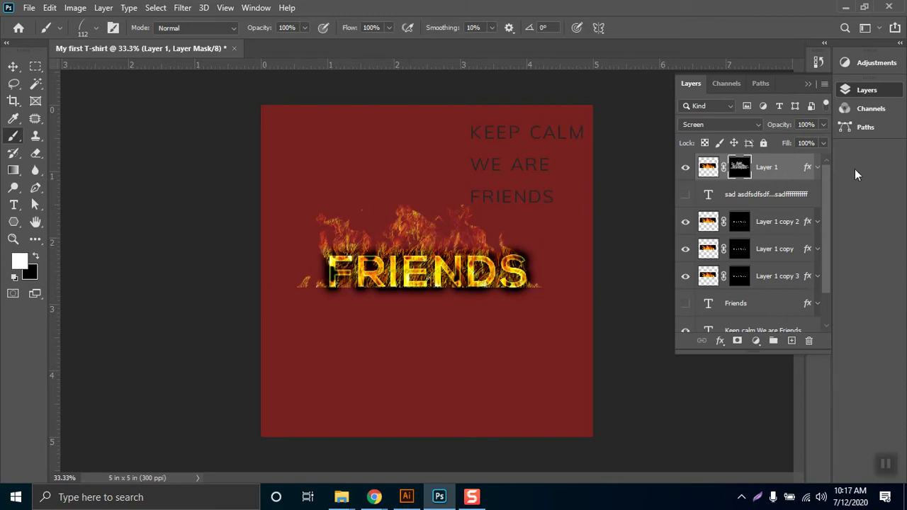
click(808, 84)
scroll(393, 297, up, 2)
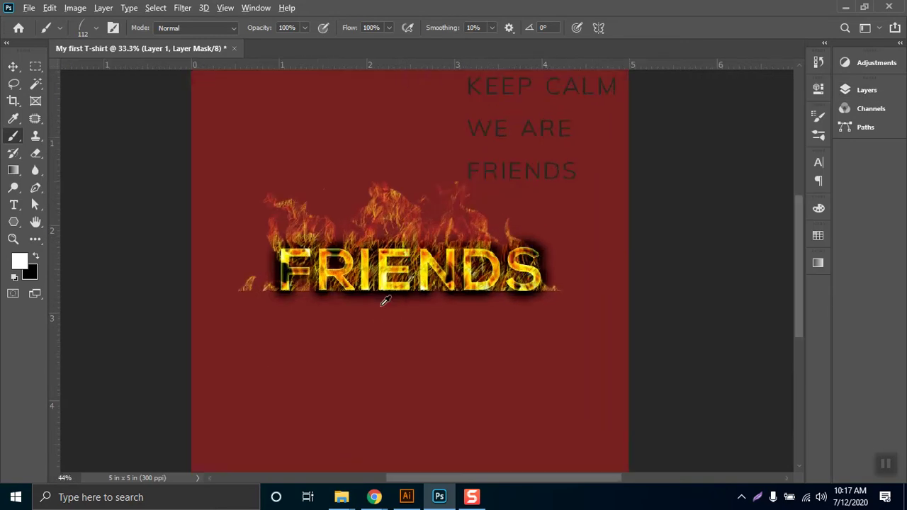
scroll(297, 274, up, 3)
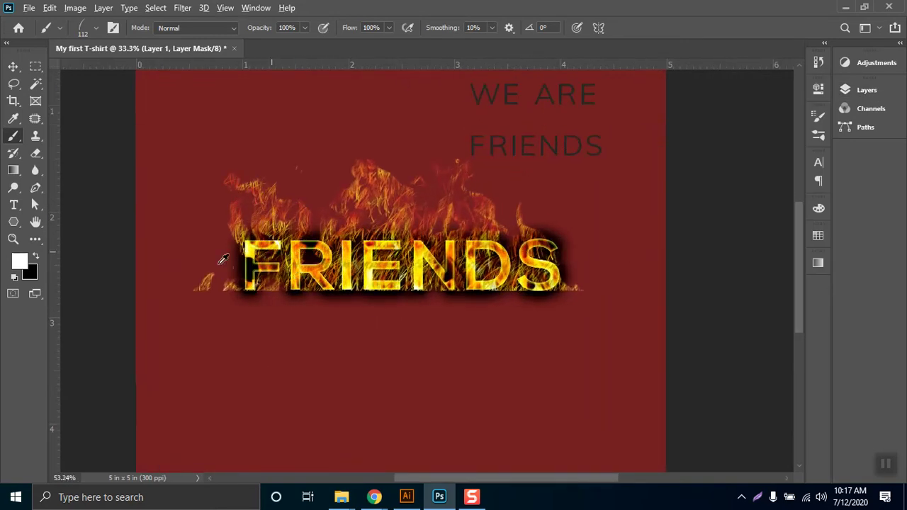
scroll(489, 200, up, 3)
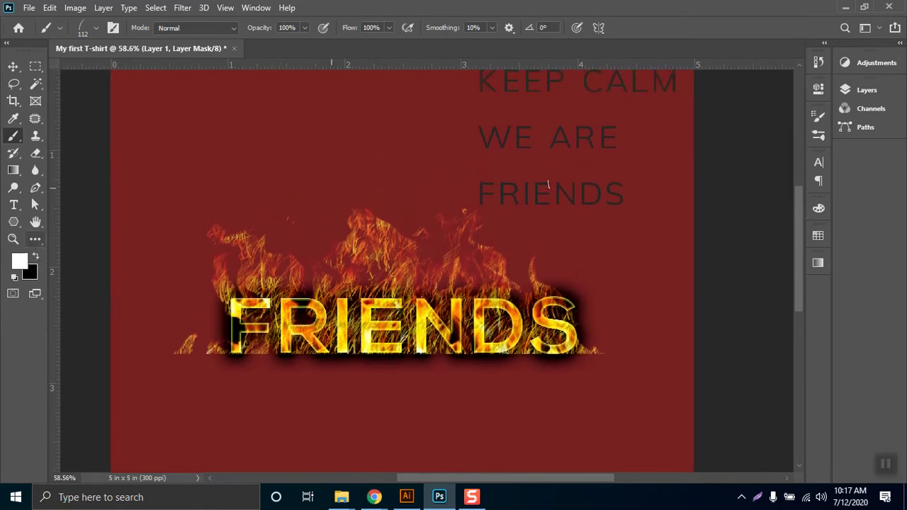
click(819, 136)
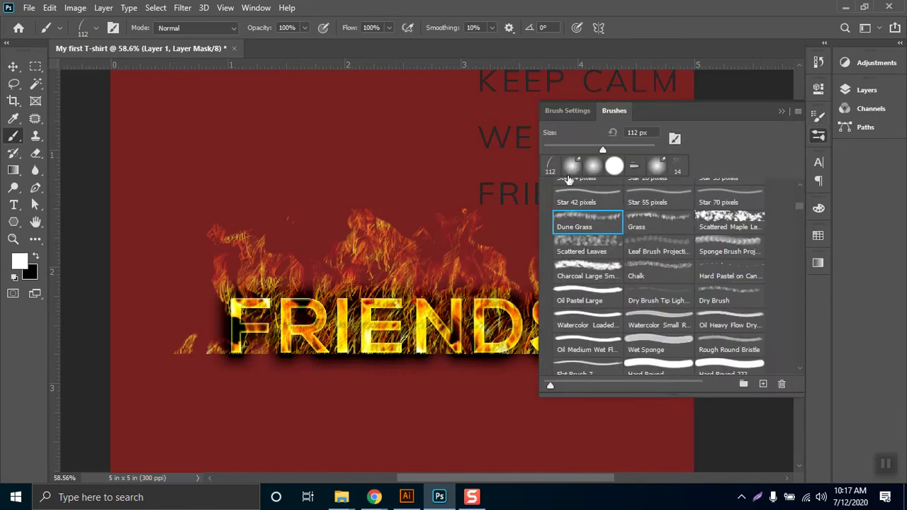
key(e)
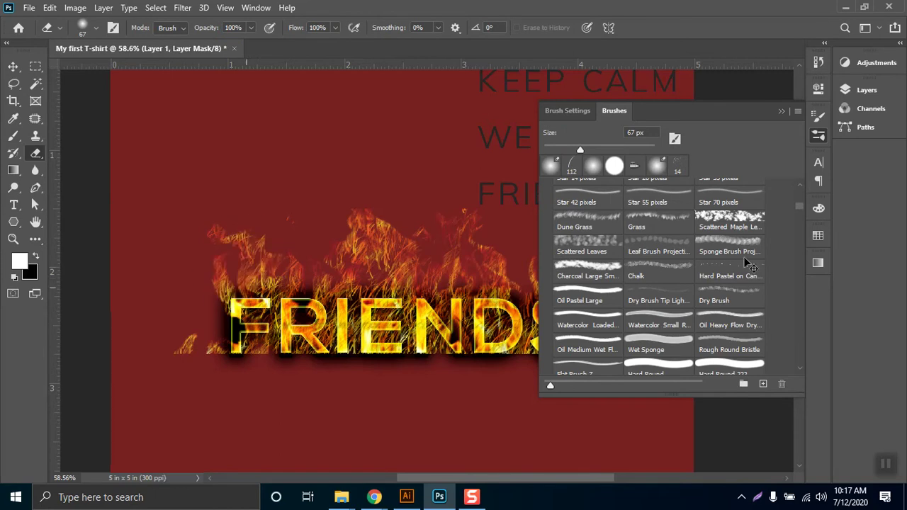
click(783, 111)
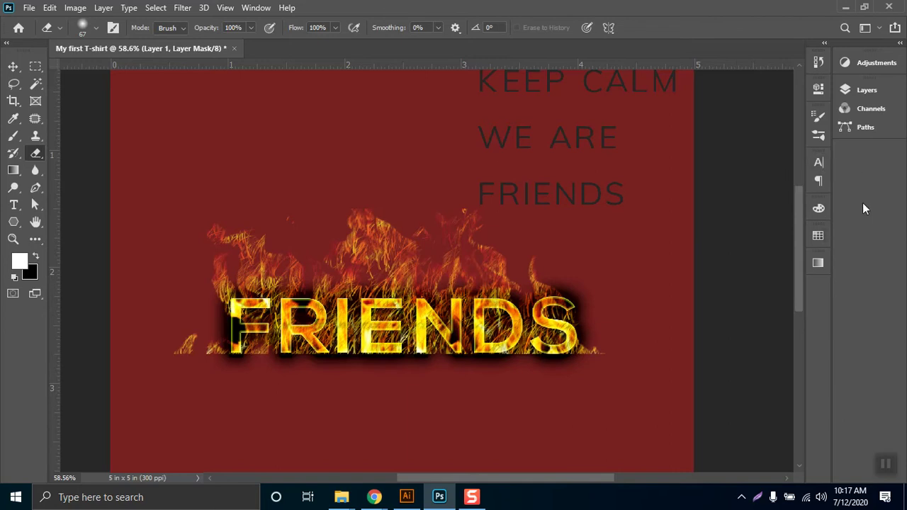
- Load the FRIENDS lettering as a selection and switch back to the Brush tool with Layer 1's mask active
click(866, 91)
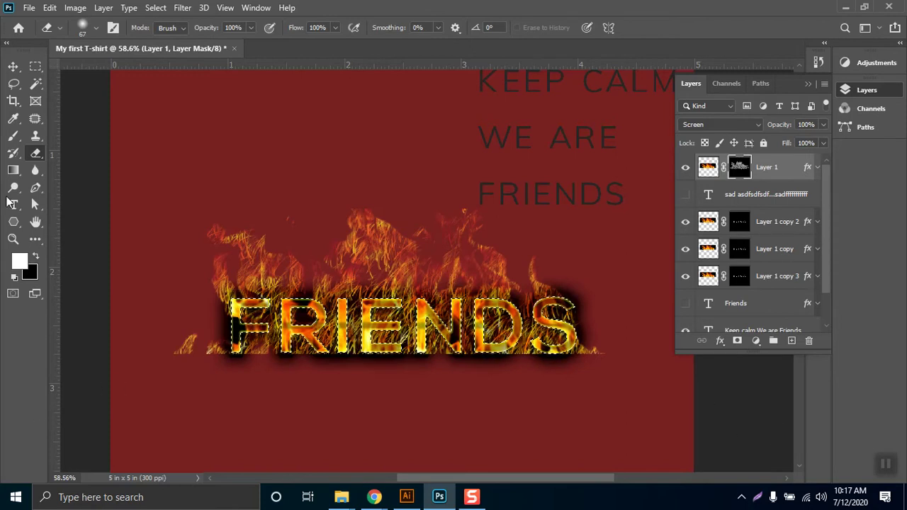
click(13, 137)
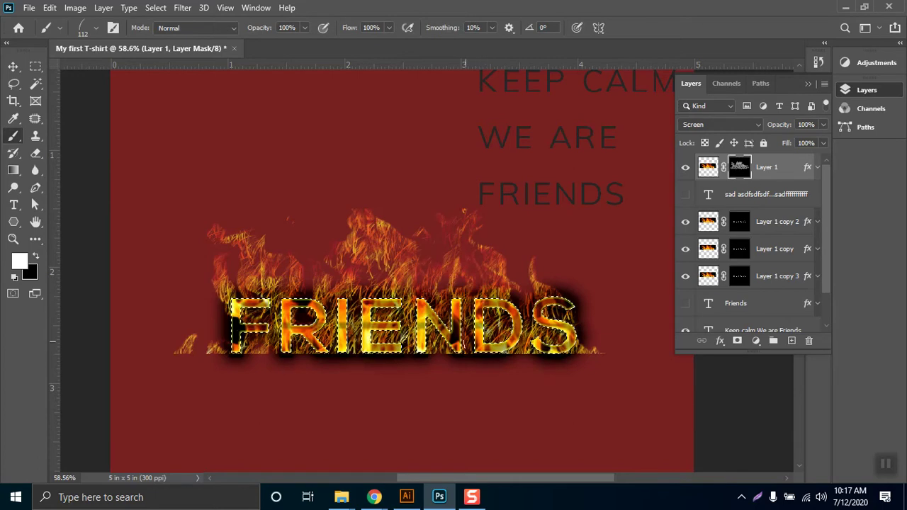
click(155, 7)
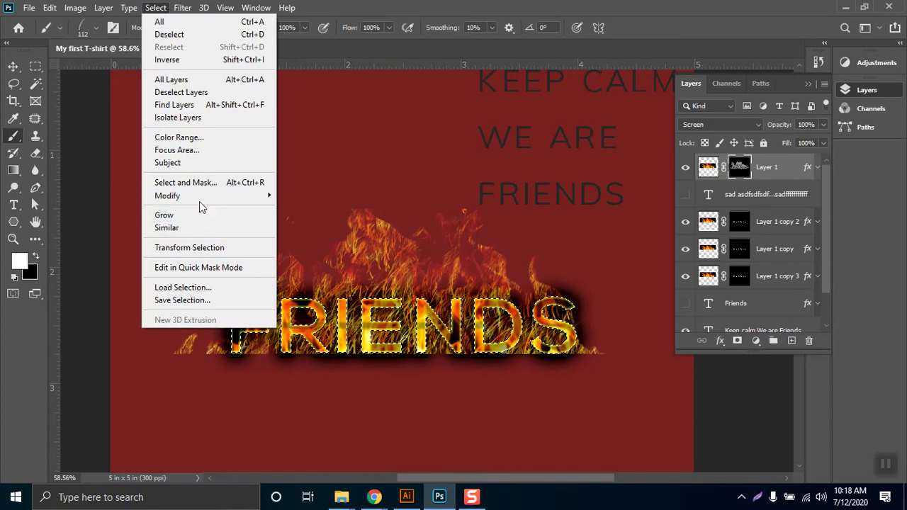
mouse_move(202, 197)
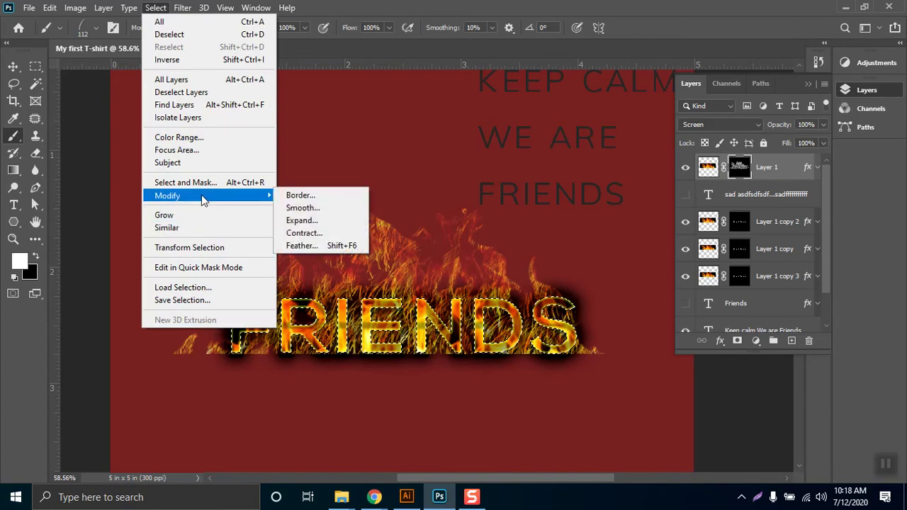
click(335, 220)
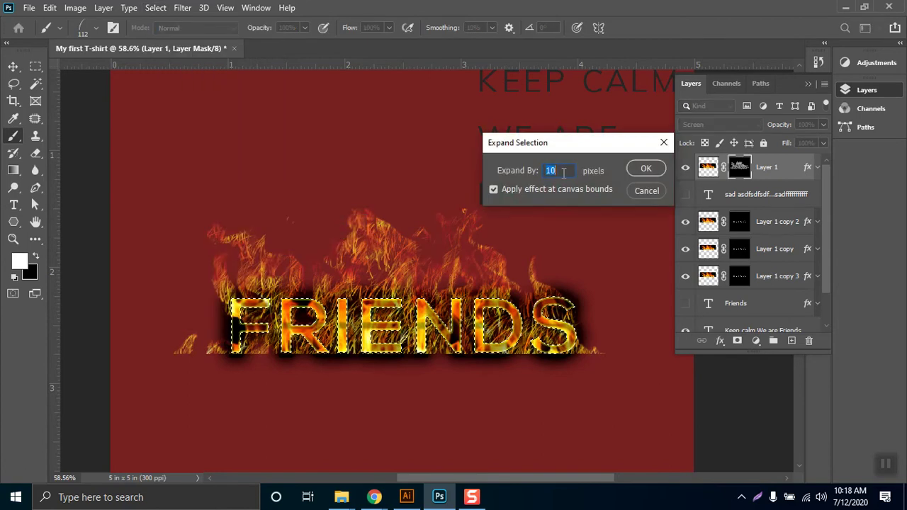
click(639, 190)
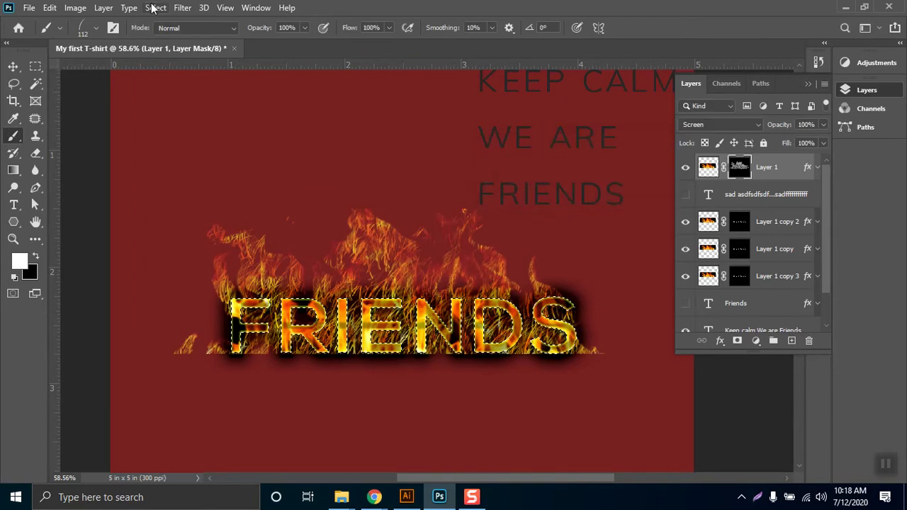
click(156, 8)
mouse_move(191, 197)
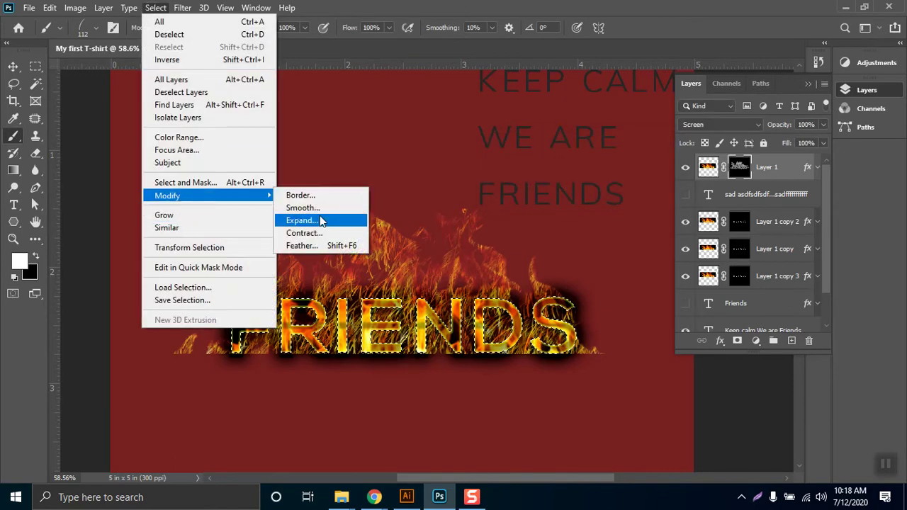
click(320, 220)
click(644, 190)
- Feather the FRIENDS lettering selection with a radius of 15 pixels
click(154, 7)
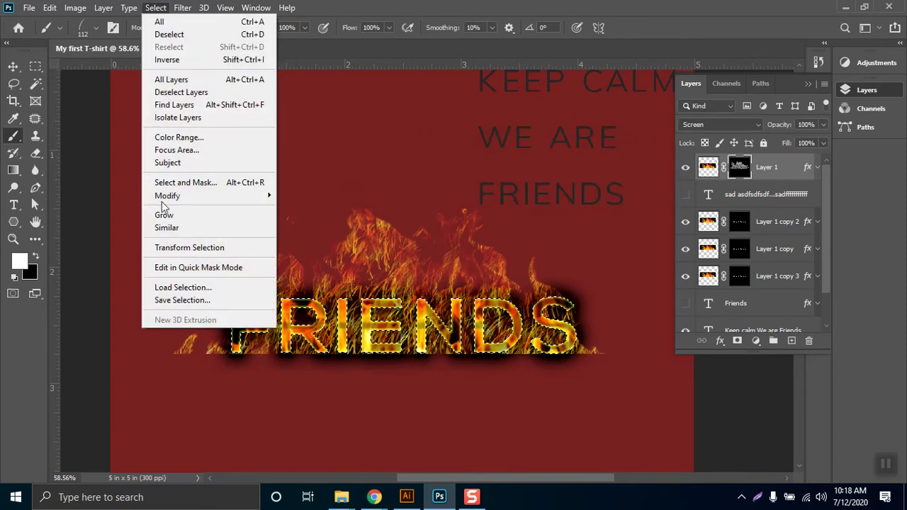
mouse_move(170, 196)
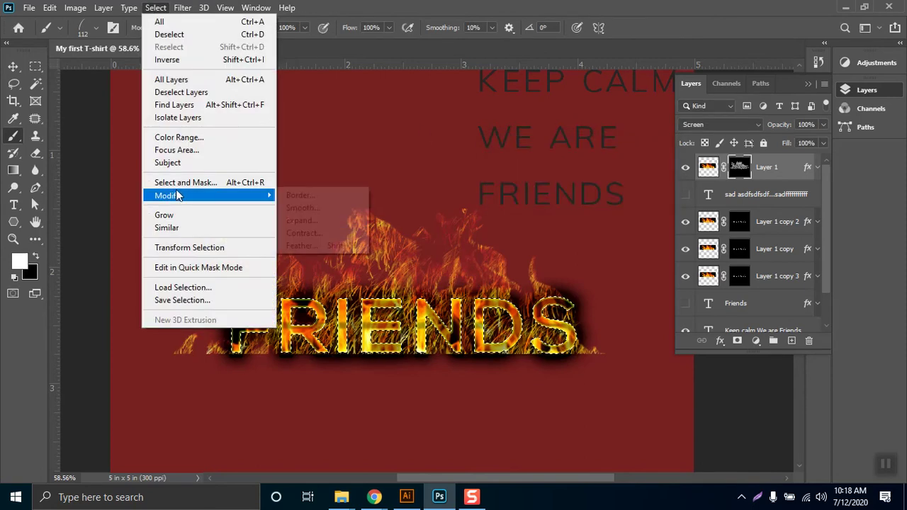
click(298, 245)
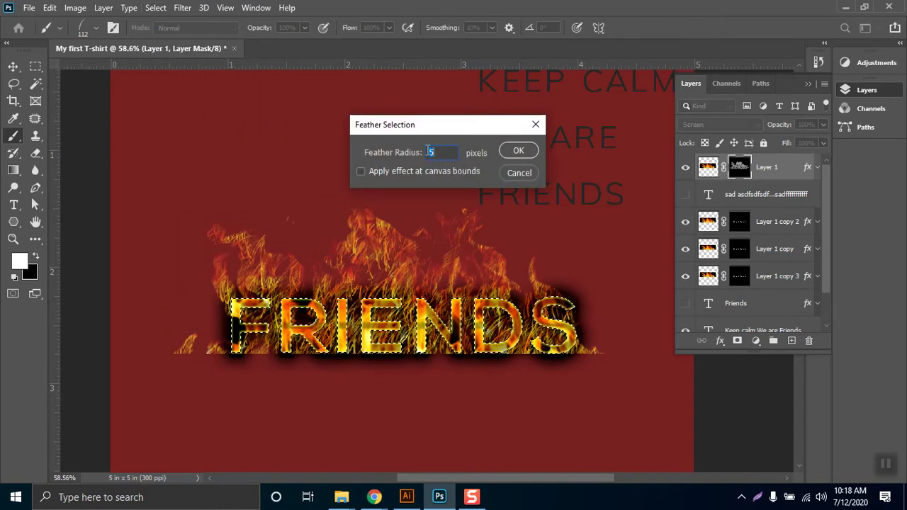
text(415)
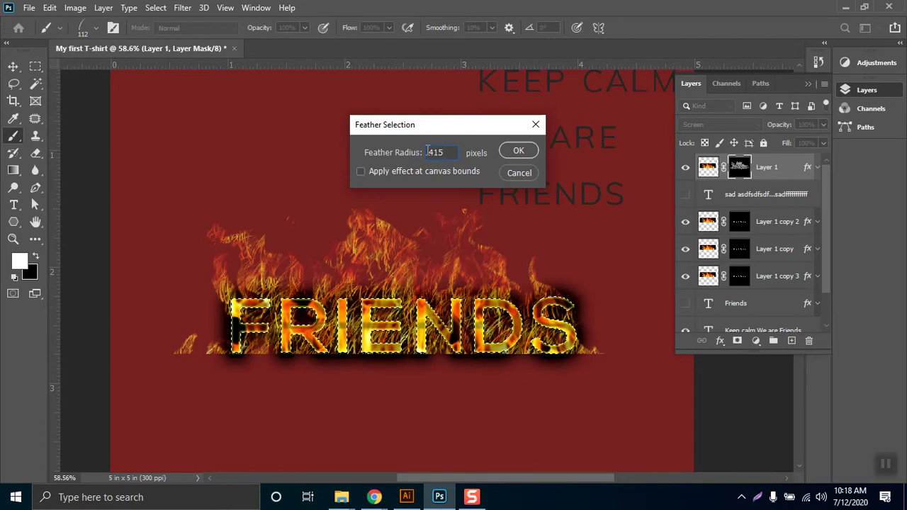
key(Delete)
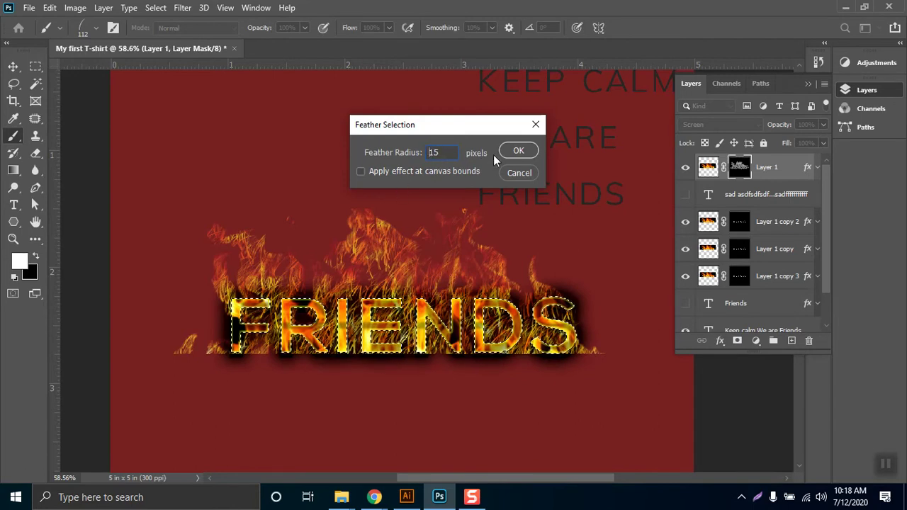
click(517, 151)
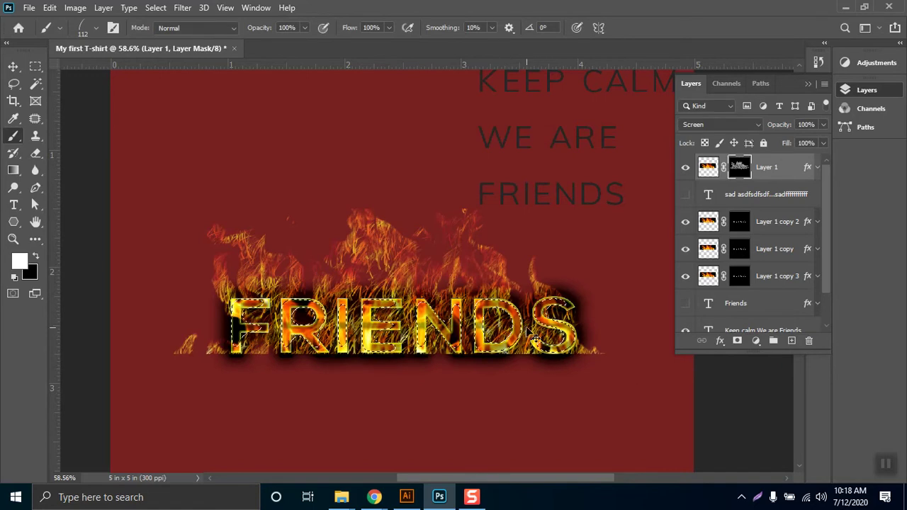
- Paint white on Layer 1's mask within the feathered FRIENDS selection and clear the selection
drag(290, 301, 244, 322)
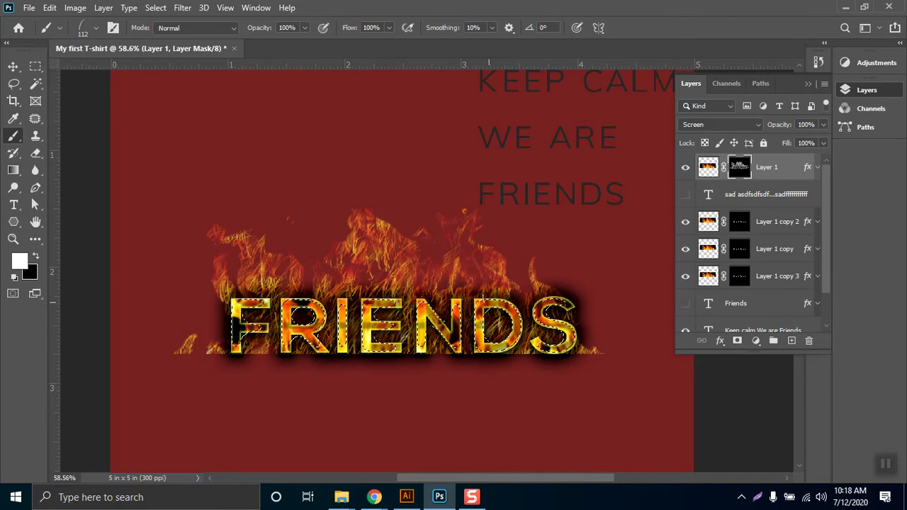
click(36, 66)
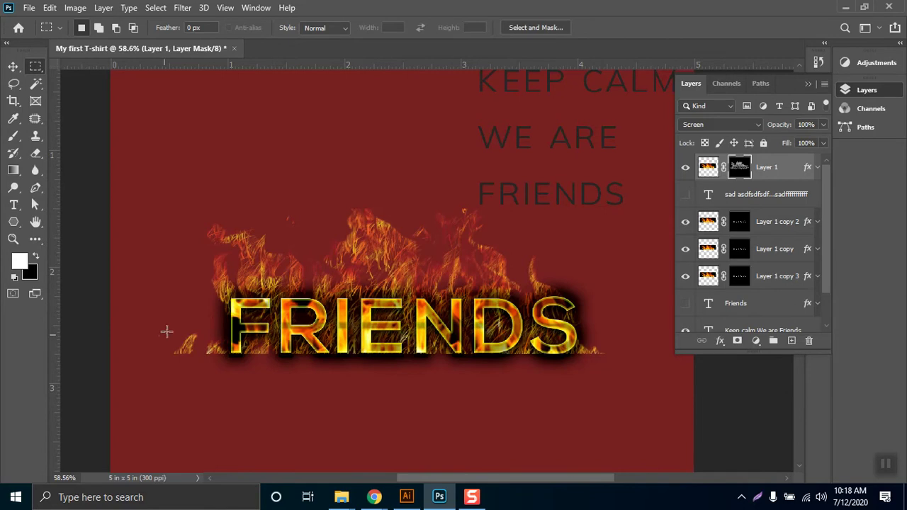
- Compare the artwork with Layer 1 hidden and shown, and review the whole T-shirt canvas
click(686, 168)
click(686, 168)
click(686, 169)
click(686, 168)
click(808, 83)
scroll(684, 237, down, 2)
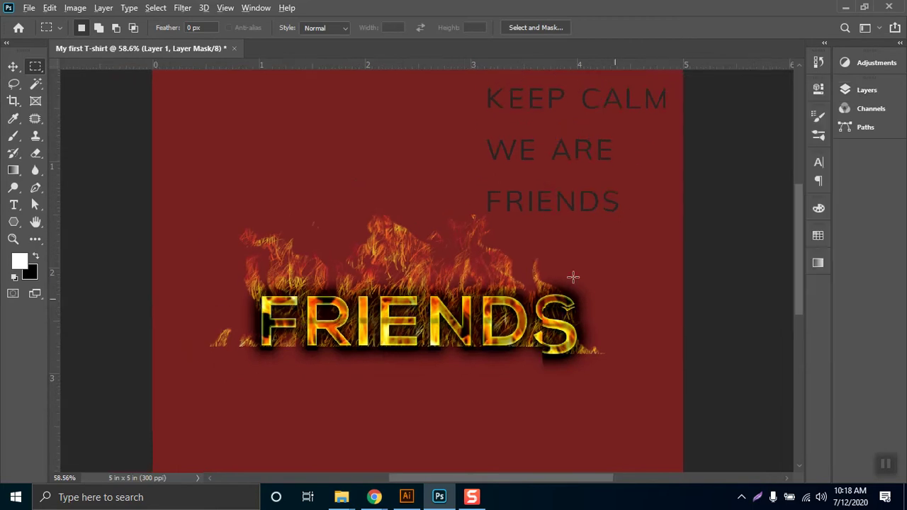
scroll(574, 280, down, 5)
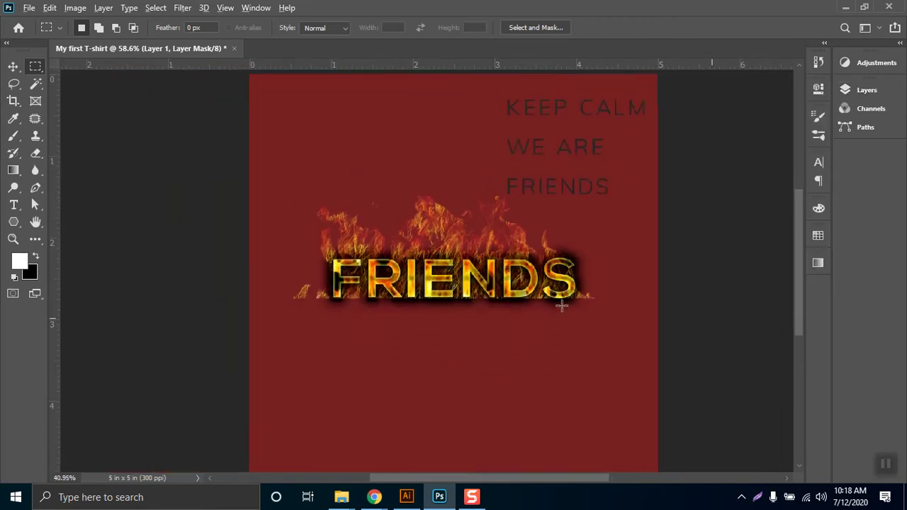
scroll(445, 259, down, 2)
scroll(461, 257, up, 3)
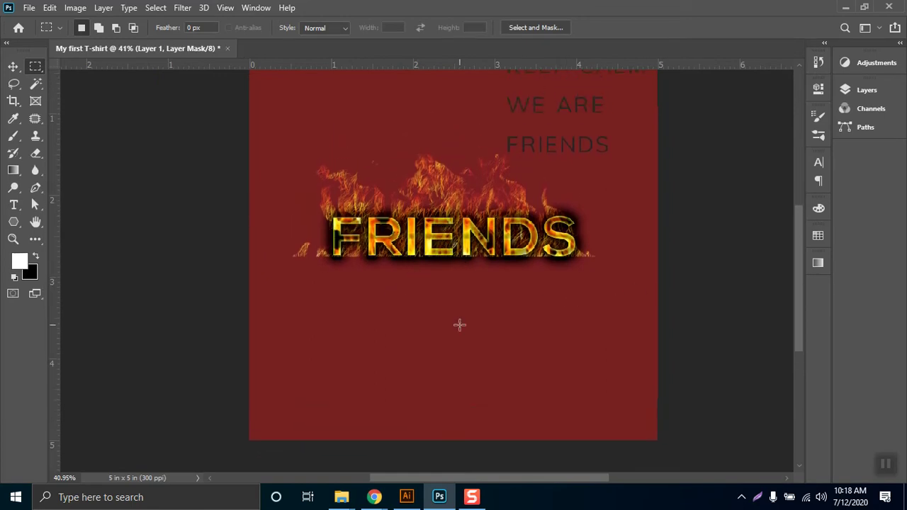
scroll(459, 325, down, 2)
scroll(451, 327, up, 1)
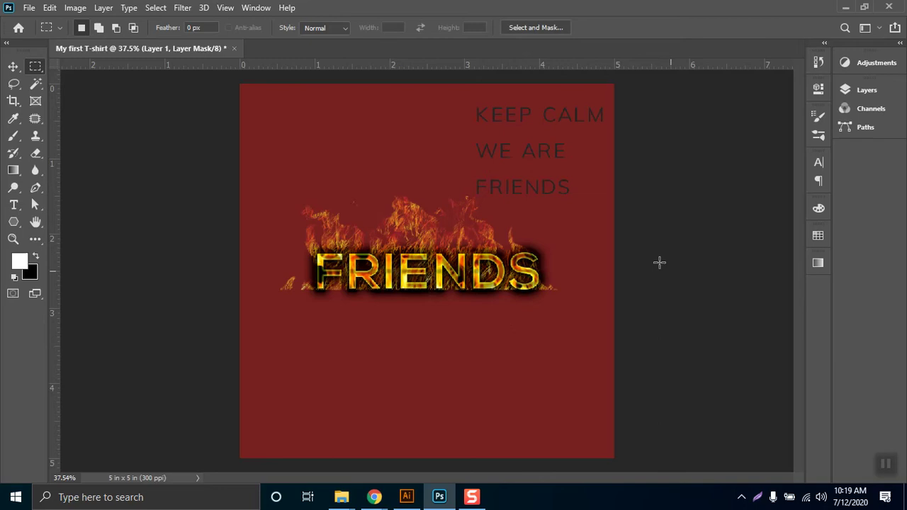
- Activate the Move tool and select the red background layer, Layer 0
click(13, 66)
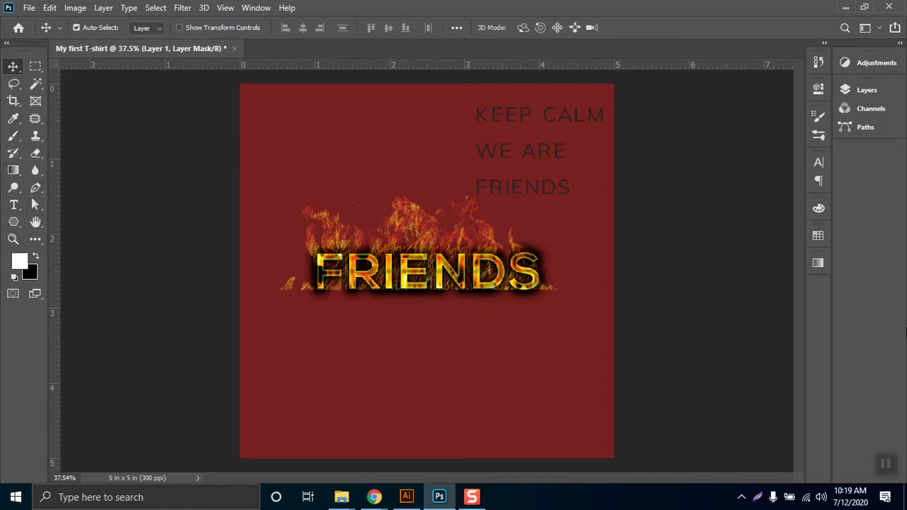
click(856, 90)
scroll(798, 294, down, 2)
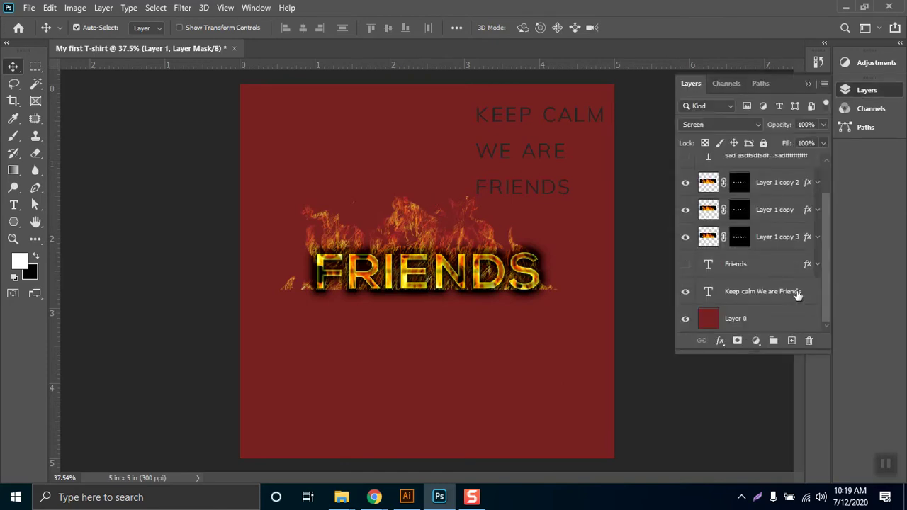
click(728, 325)
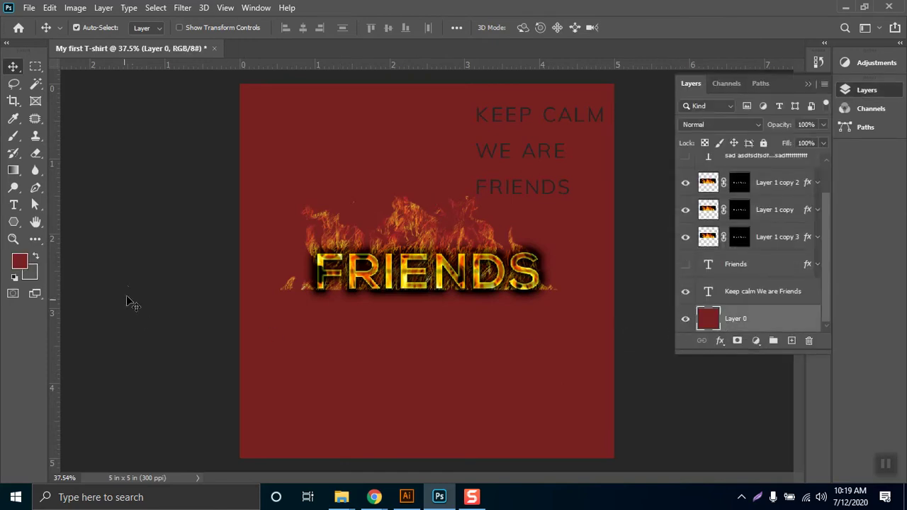
- Fill Layer 0 with dark blue, colour 050e44, as a new background for the flaming text
click(19, 262)
click(552, 336)
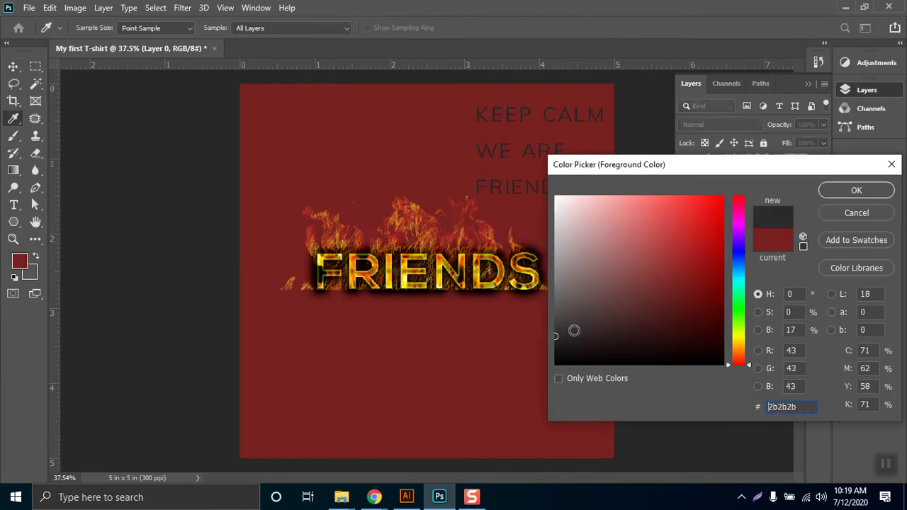
click(739, 256)
drag(705, 342, 711, 320)
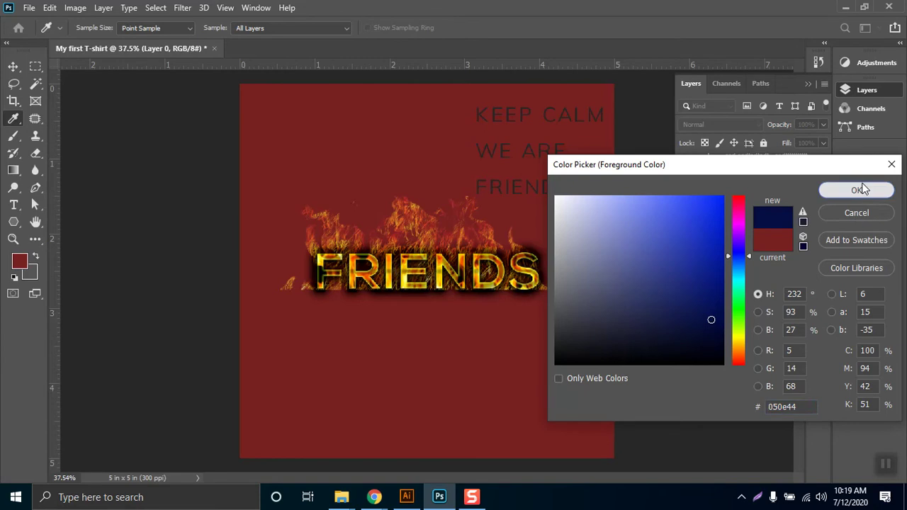
click(866, 188)
key(alt+BackSpace)
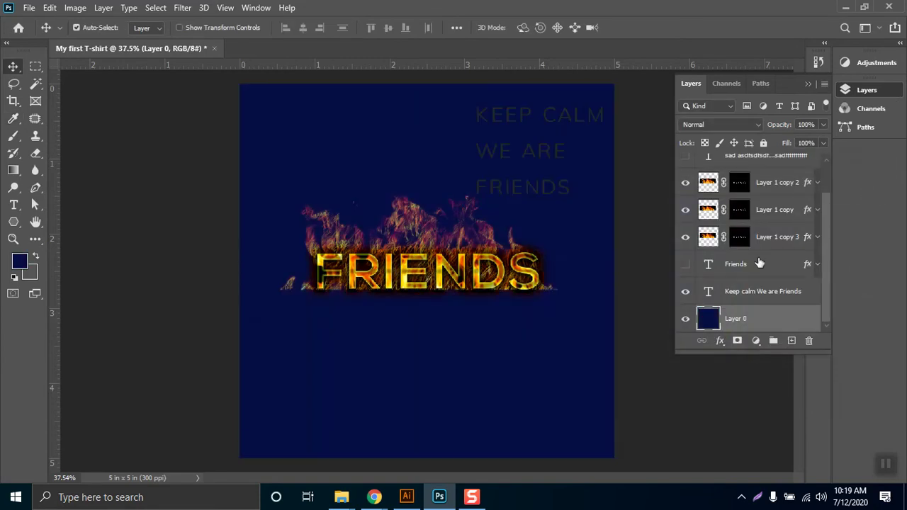
- Fill the Layer 0 background with the near-black colour 0c0c0c
click(21, 265)
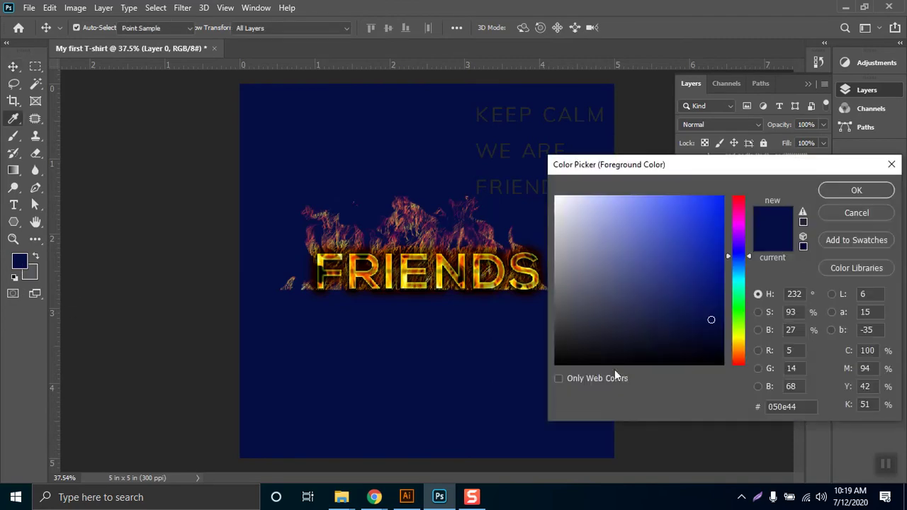
drag(735, 316, 735, 331)
drag(595, 338, 542, 357)
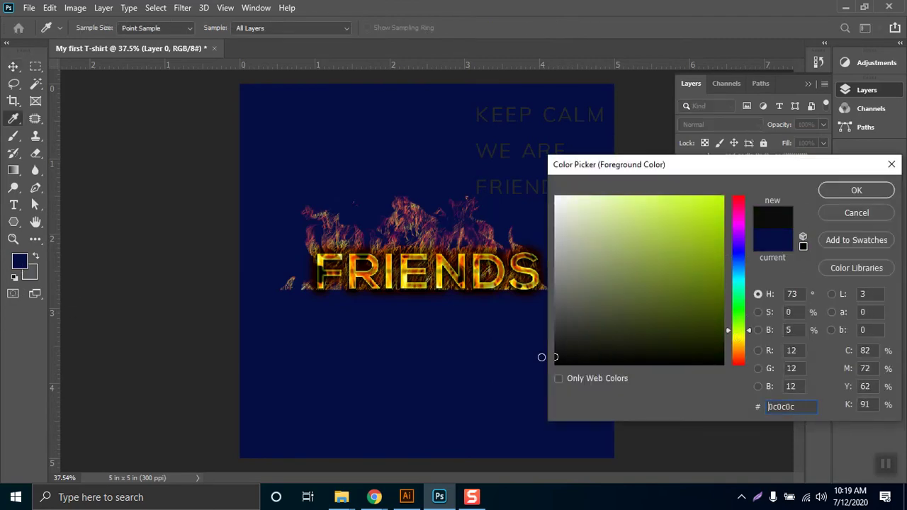
click(845, 189)
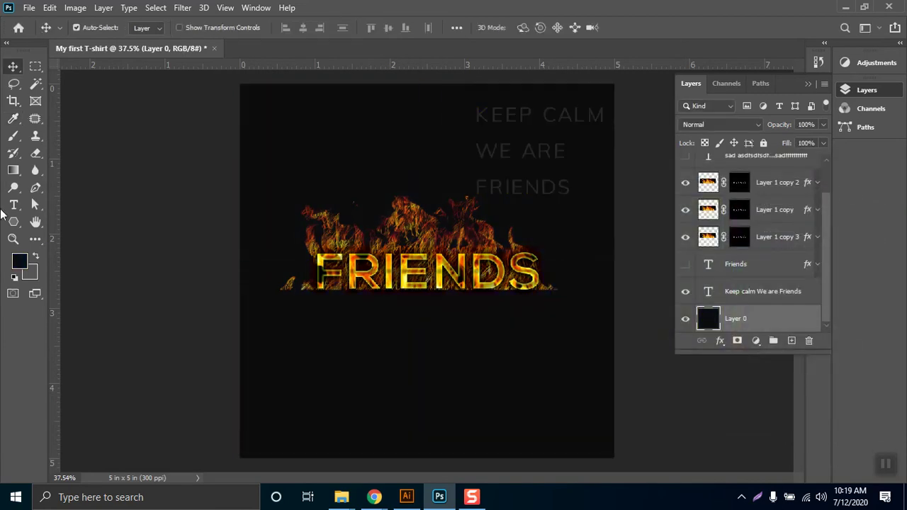
- Set the foreground colour to pure black and fill the Layer 0 background with it
click(19, 261)
drag(567, 370, 549, 369)
click(857, 189)
key(alt+BackSpace)
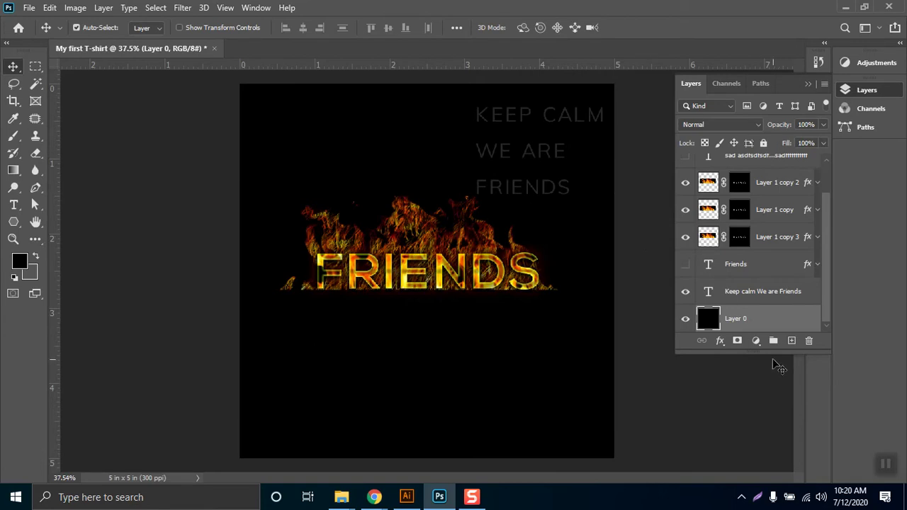
drag(825, 203, 825, 177)
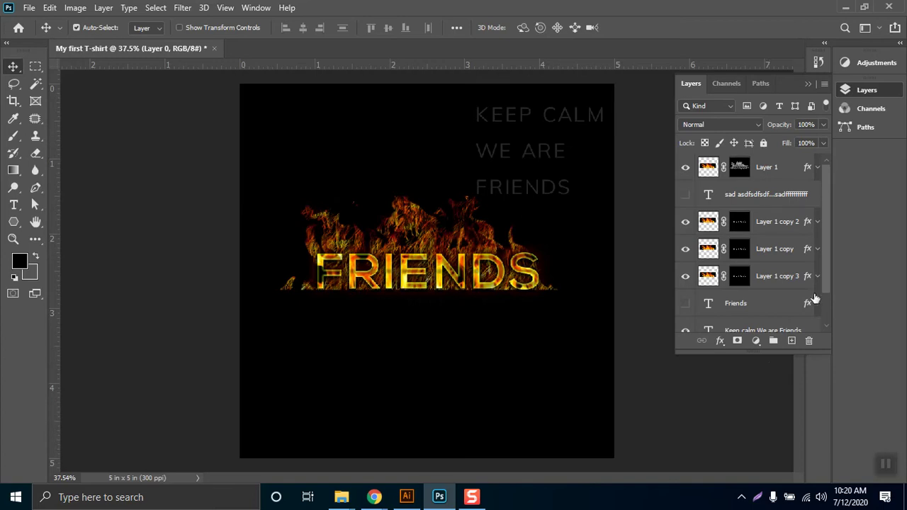
- Switch to the Google Meet call in Chrome, look through its participant list and return to Photoshop
click(374, 497)
click(363, 448)
scroll(830, 203, down, 2)
scroll(830, 203, up, 7)
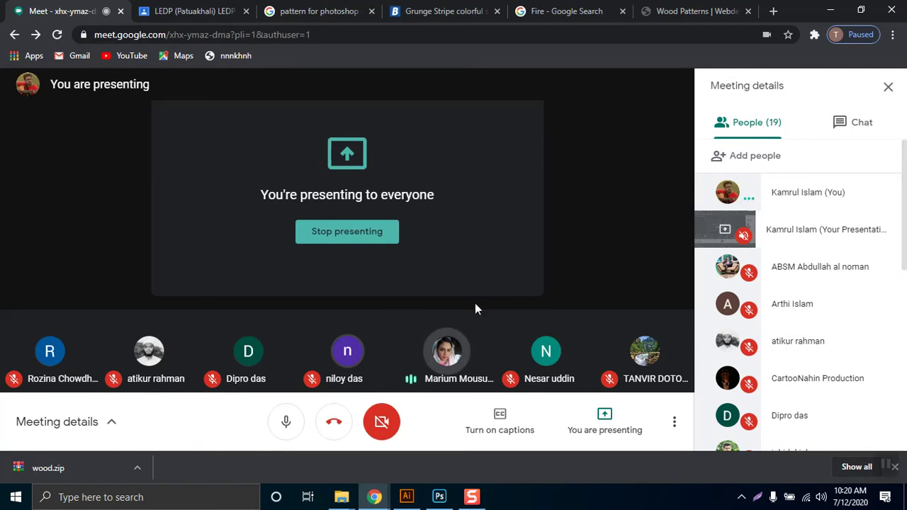
scroll(719, 290, down, 7)
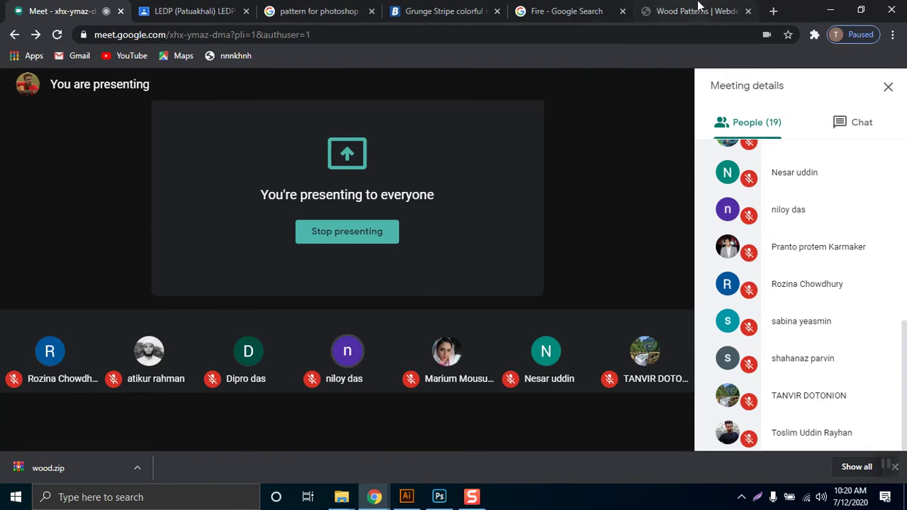
click(833, 8)
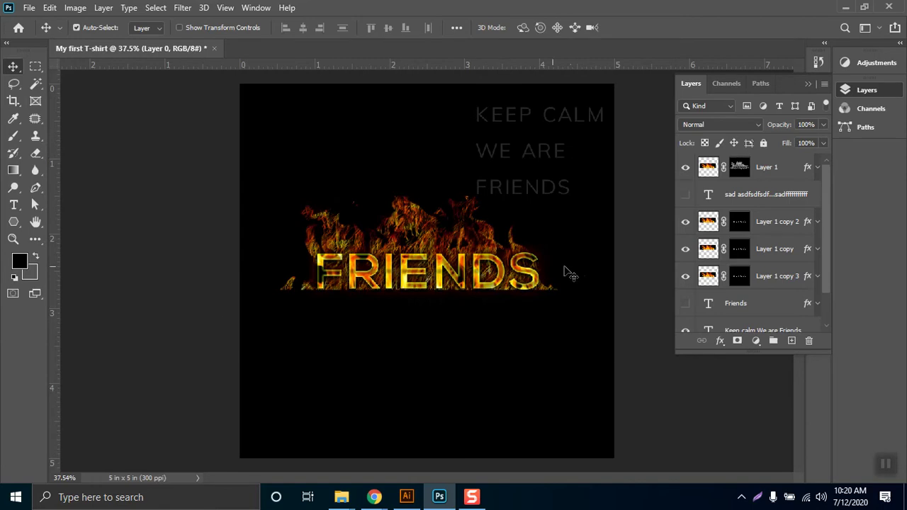
- Delete the hidden placeholder text layer directly below Layer 1
drag(825, 281, 828, 308)
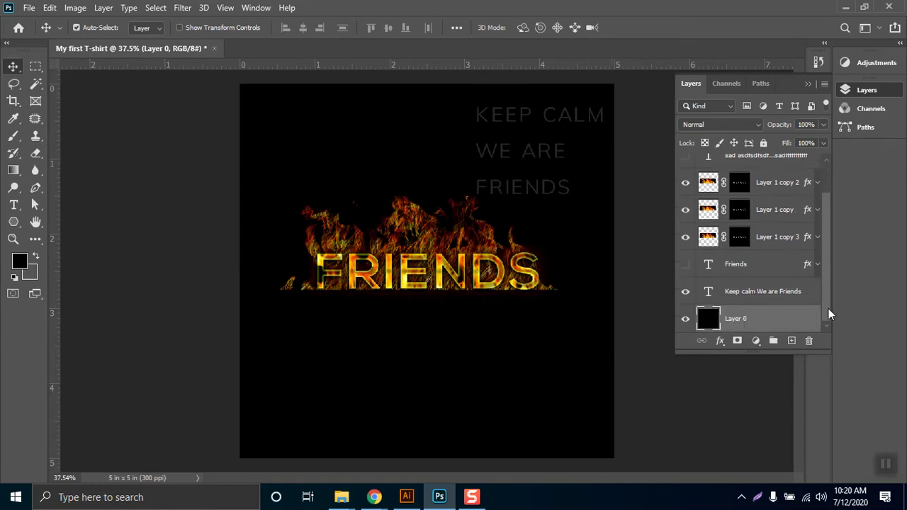
scroll(811, 259, up, 2)
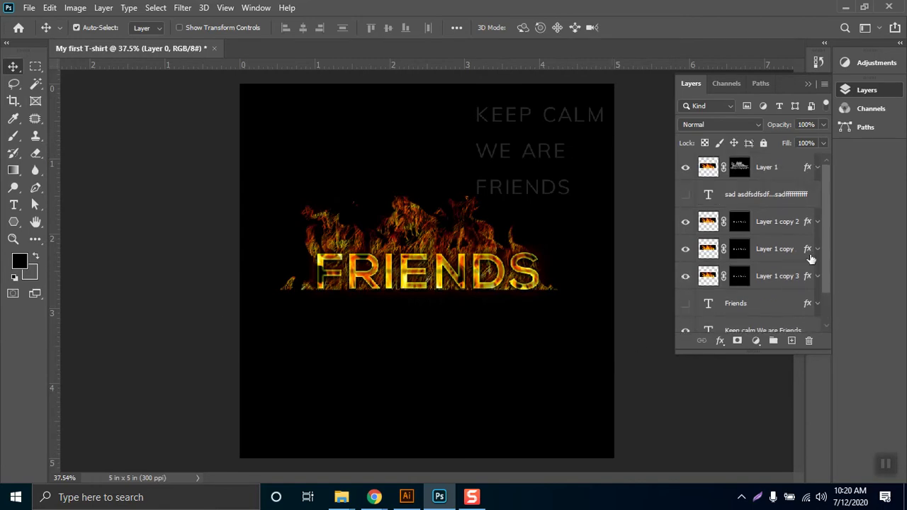
click(816, 168)
click(819, 167)
click(771, 172)
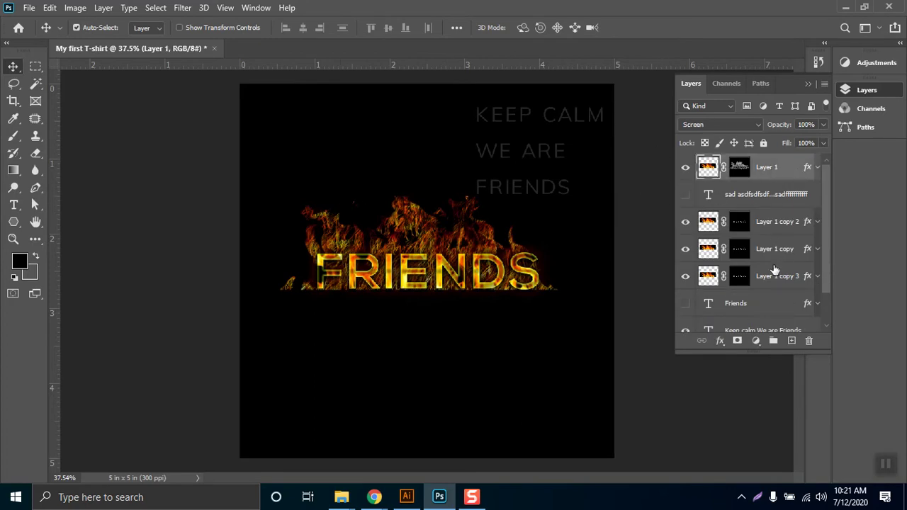
click(751, 199)
key(Delete)
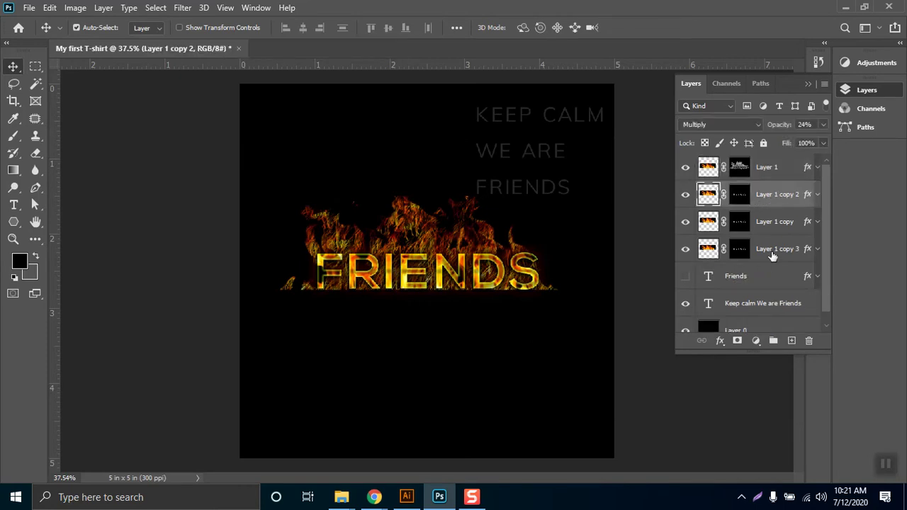
- Group Layer 1 together with Layer 1 copy, copy 2 and copy 3
key(ctrl+g)
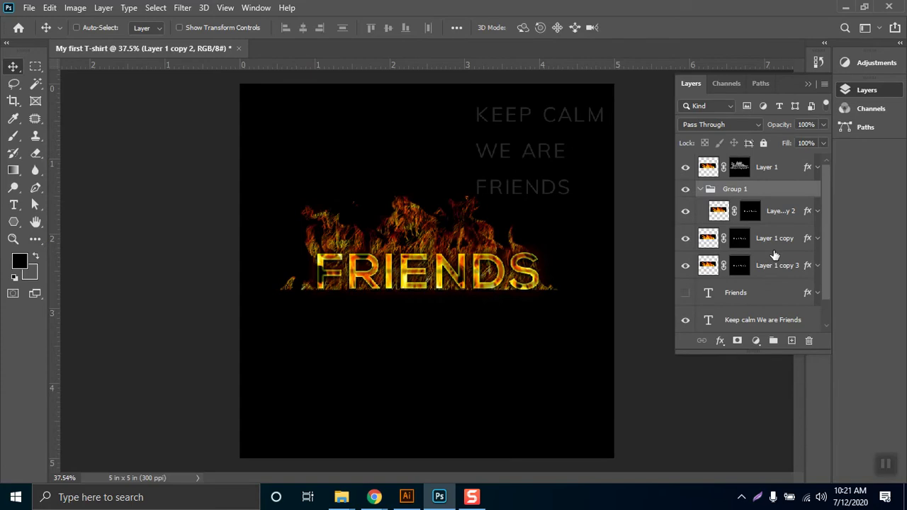
key(ctrl+z)
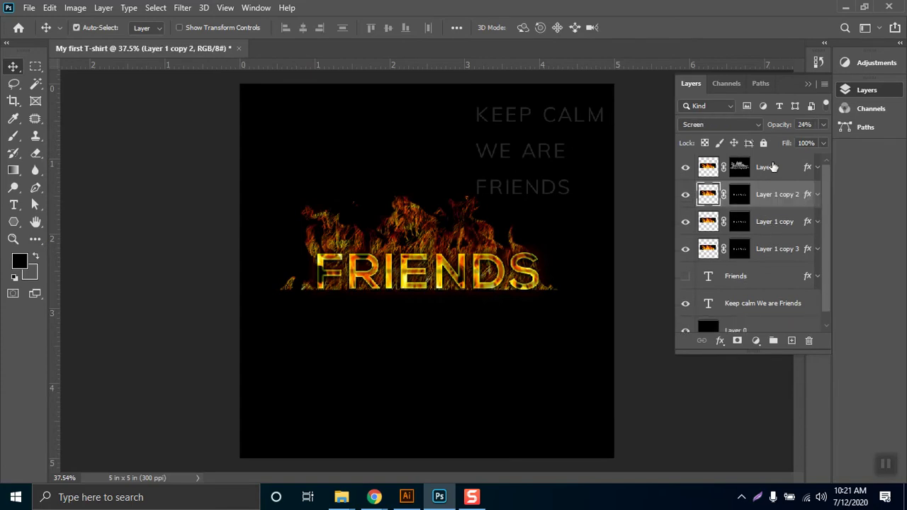
click(772, 167)
shift+click(773, 262)
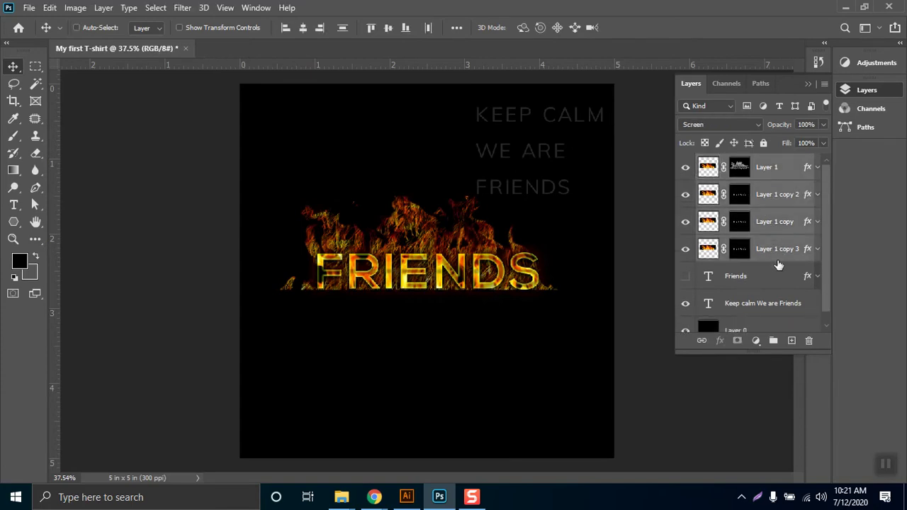
key(ctrl+g)
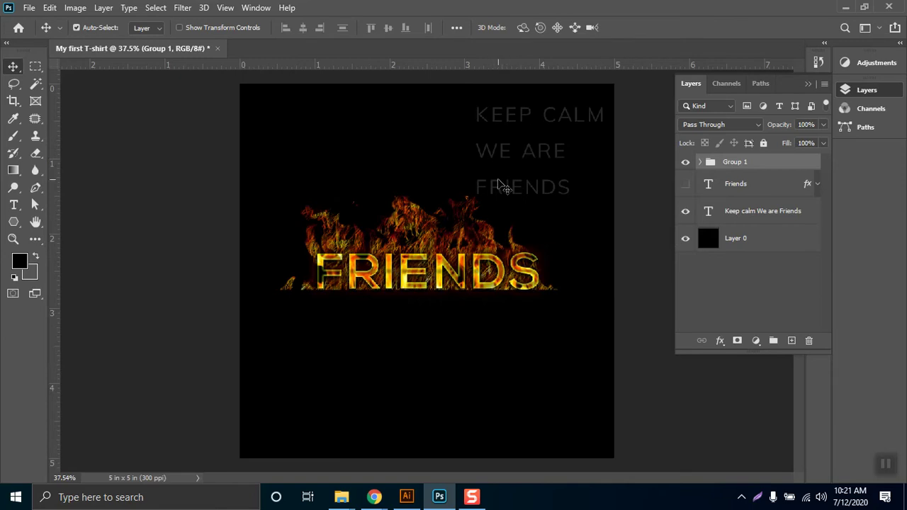
key(t)
drag(476, 109, 613, 113)
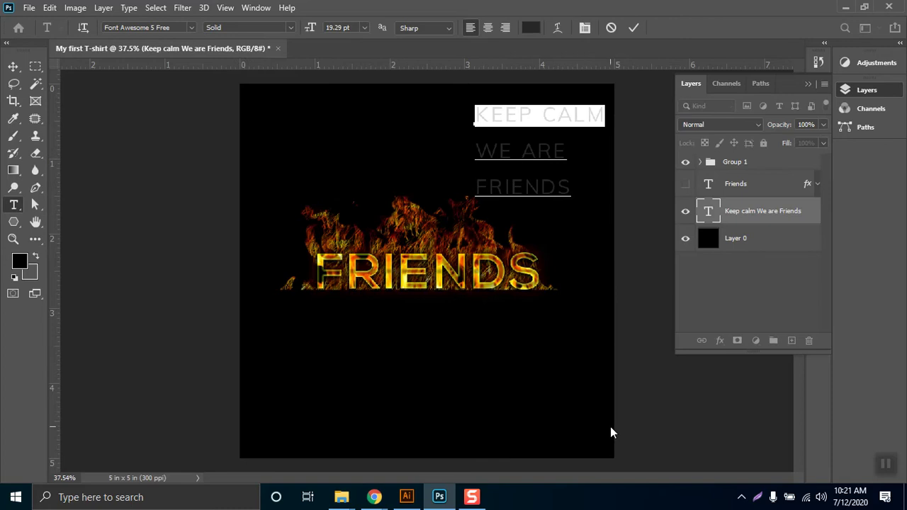
click(17, 69)
- Add a 30 pt "Keep calm" text line directly above Layer 0, placed beneath the flaming FRIENDS lettering
click(472, 353)
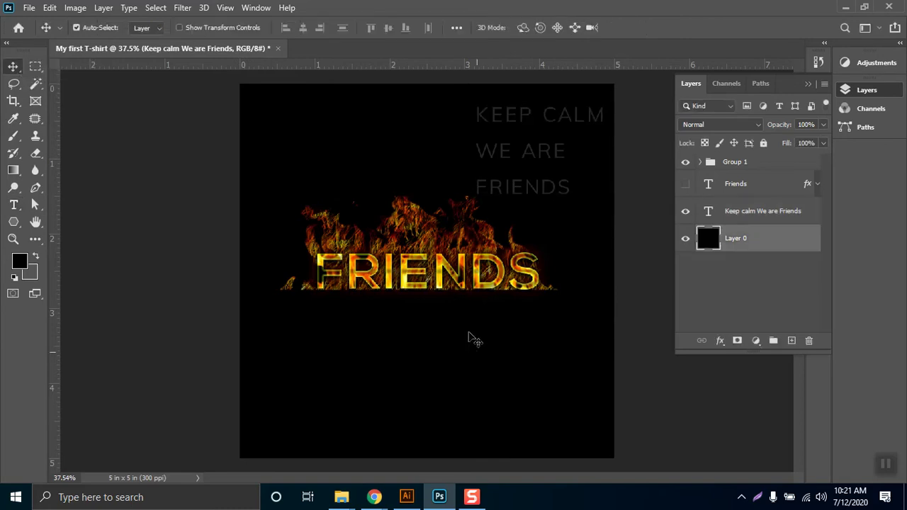
click(14, 205)
click(332, 347)
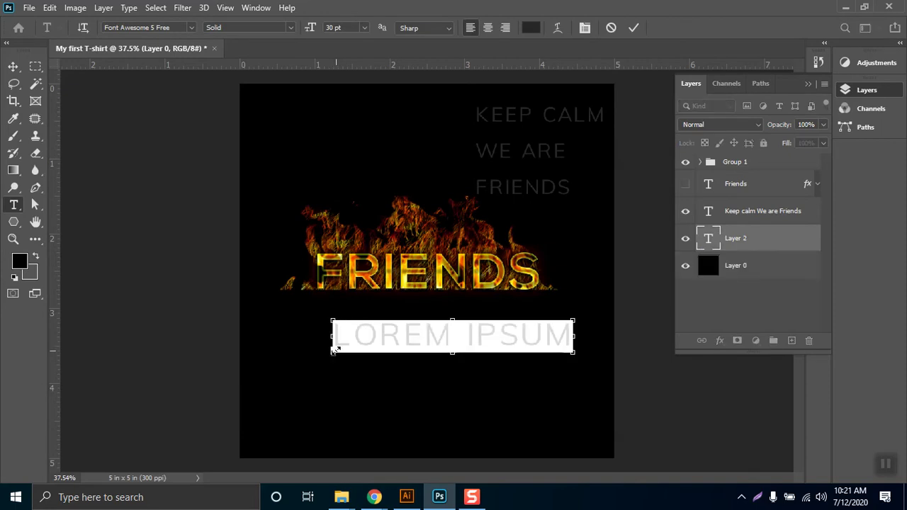
text(Keep calm)
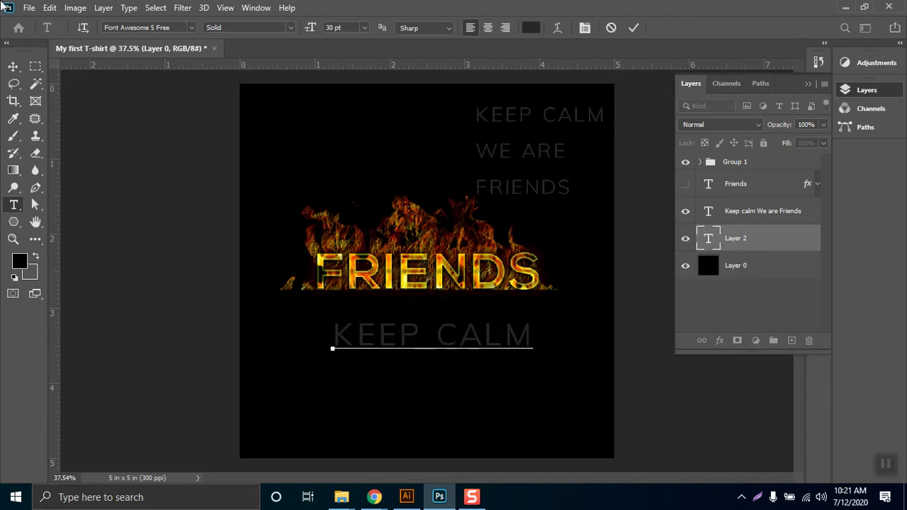
key(ctrl+Return)
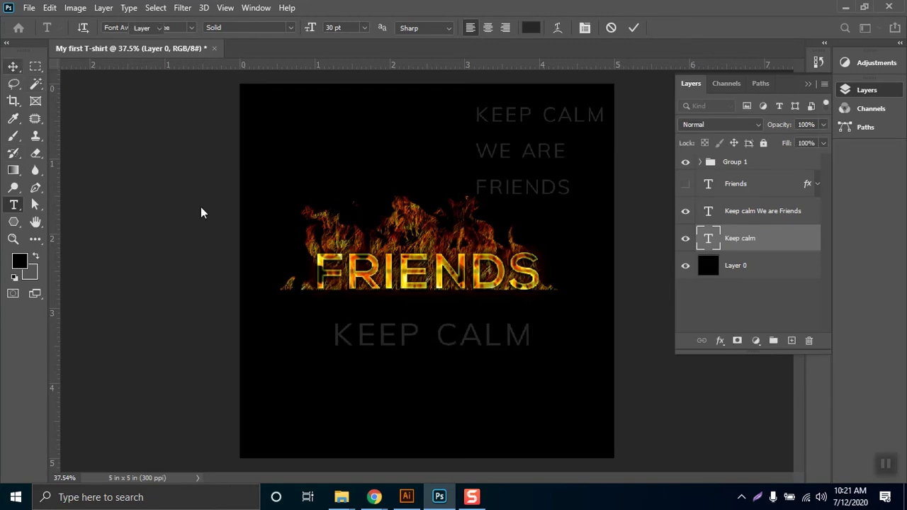
key(v)
- Select the whole "Keep calm" line and preview the Asiatic Bangla Typeface and neighbouring fonts up to Arial on it
key(t)
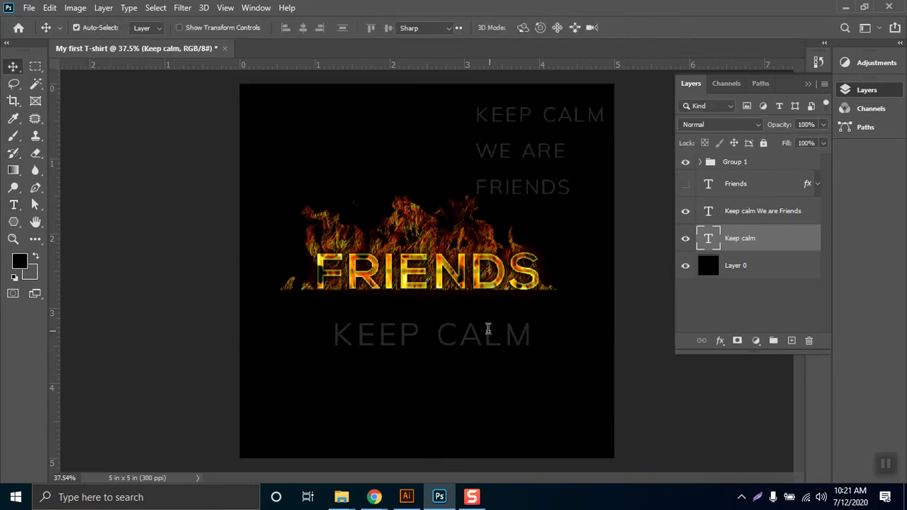
click(464, 333)
key(ctrl+a)
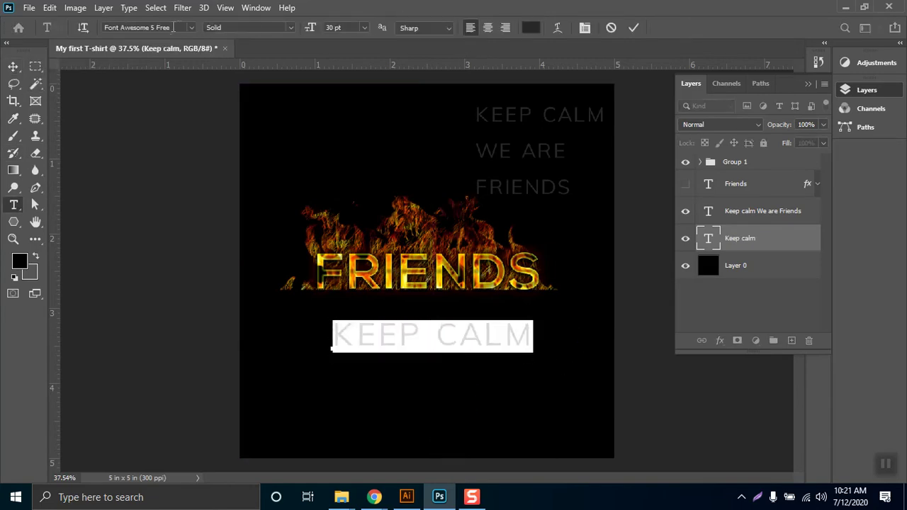
click(192, 27)
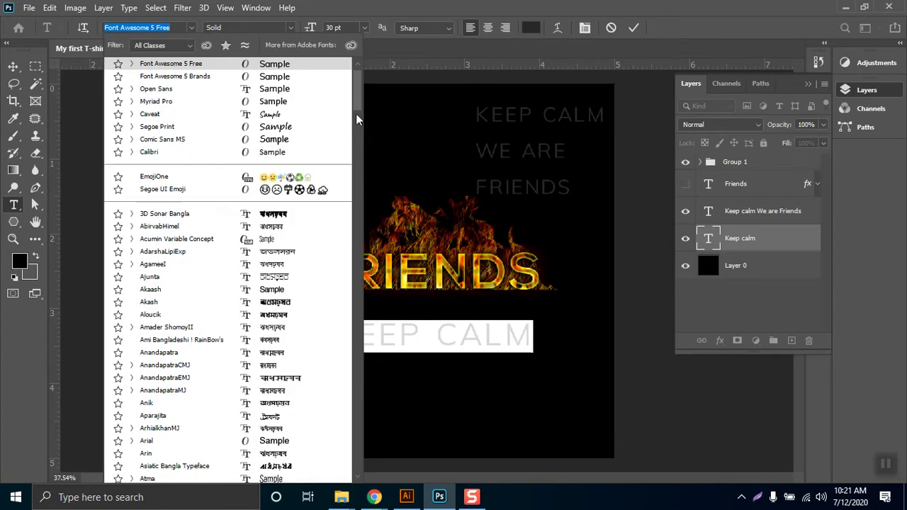
text(as)
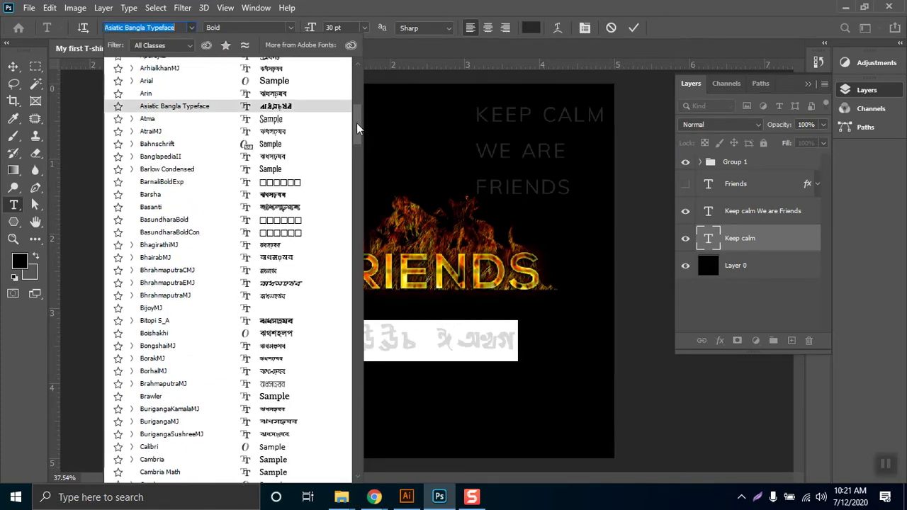
key(Up)
key(Up)
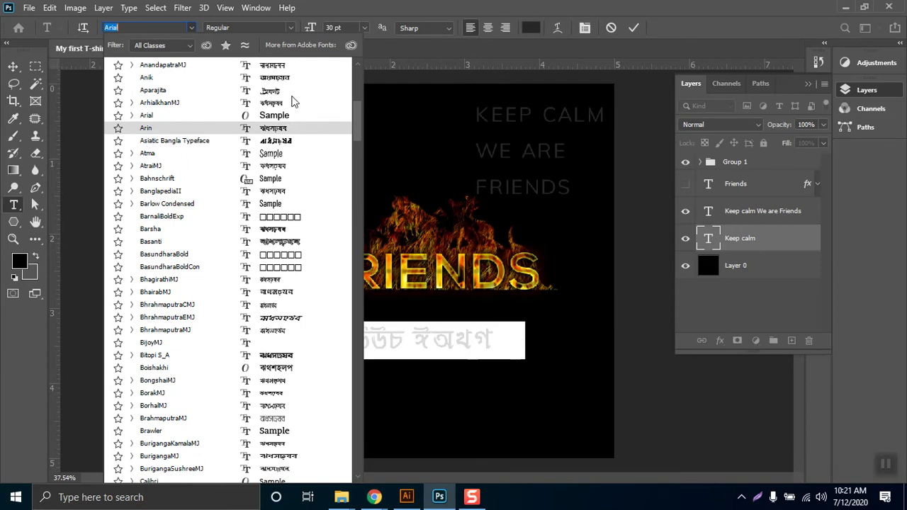
- Browse the remaining fonts for the "Keep calm" line and try IchamotiOMJ on it
scroll(290, 177, down, 2)
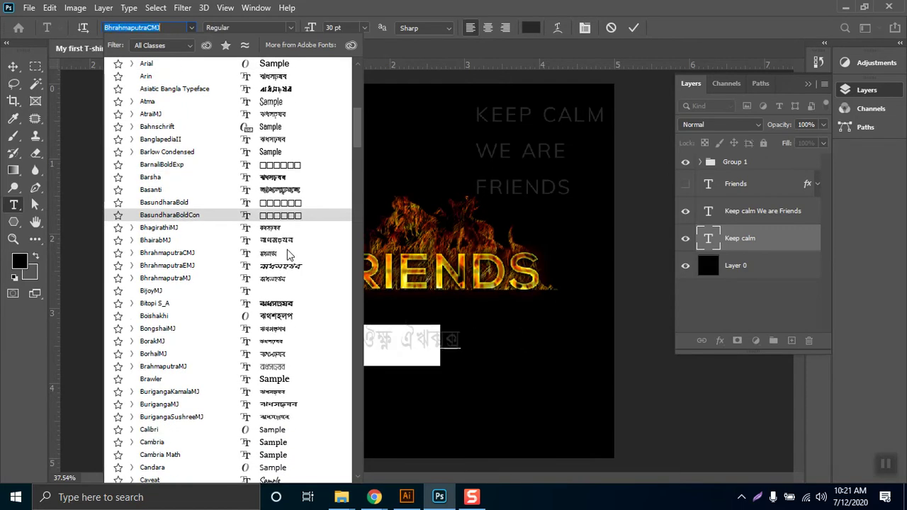
scroll(297, 244, down, 2)
key(Down)
key(Down)
key(Down)
key(Down)
drag(358, 135, 357, 287)
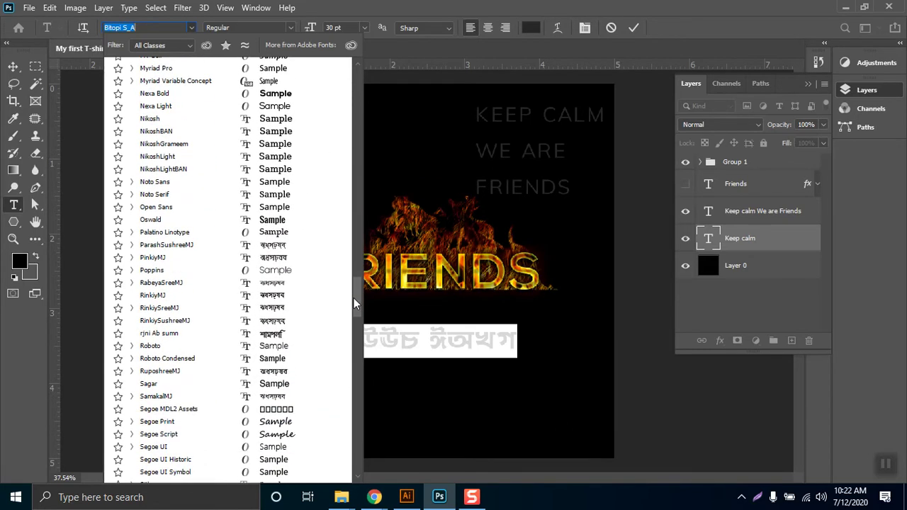
drag(358, 291, 351, 397)
click(184, 466)
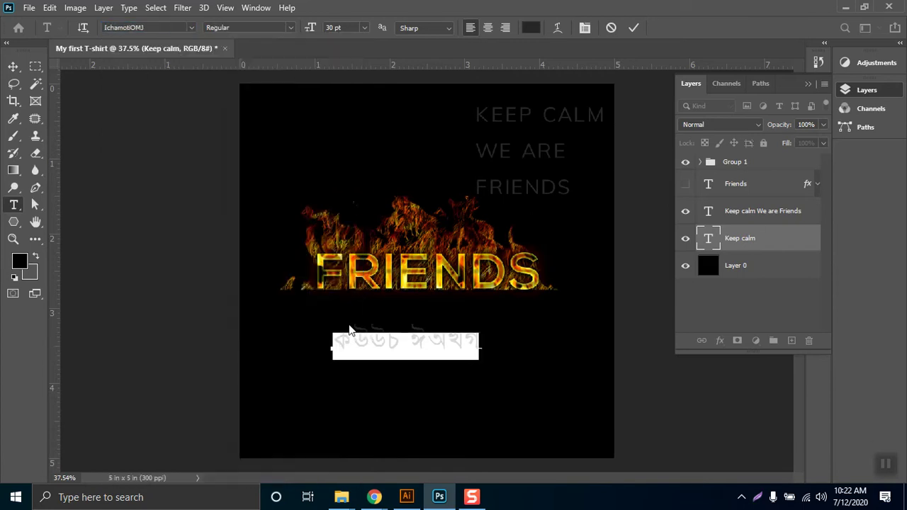
- Try the Impact font on the "Keep calm" line, followed by Caveat
click(192, 27)
click(283, 94)
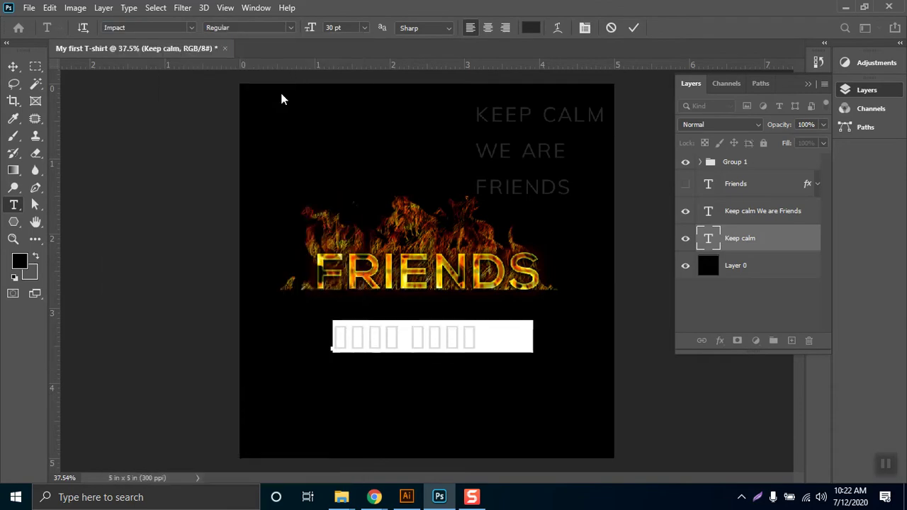
click(190, 27)
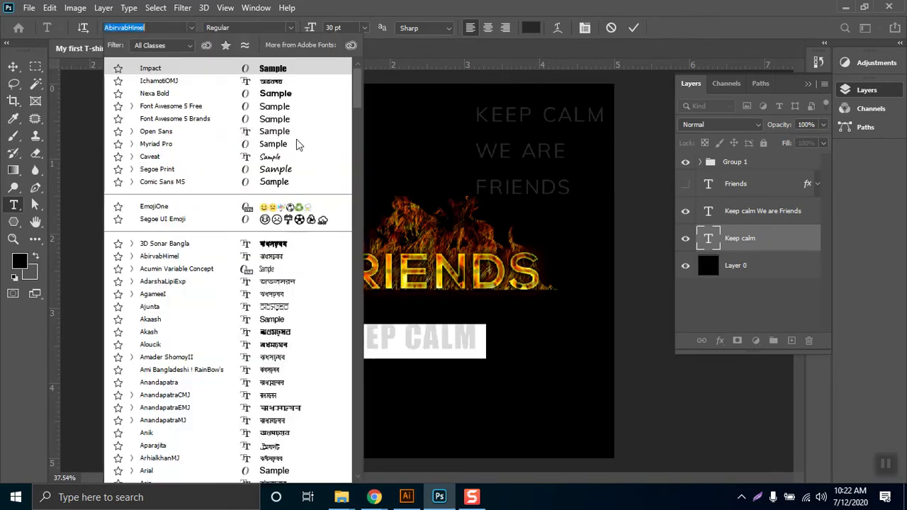
click(239, 157)
click(414, 335)
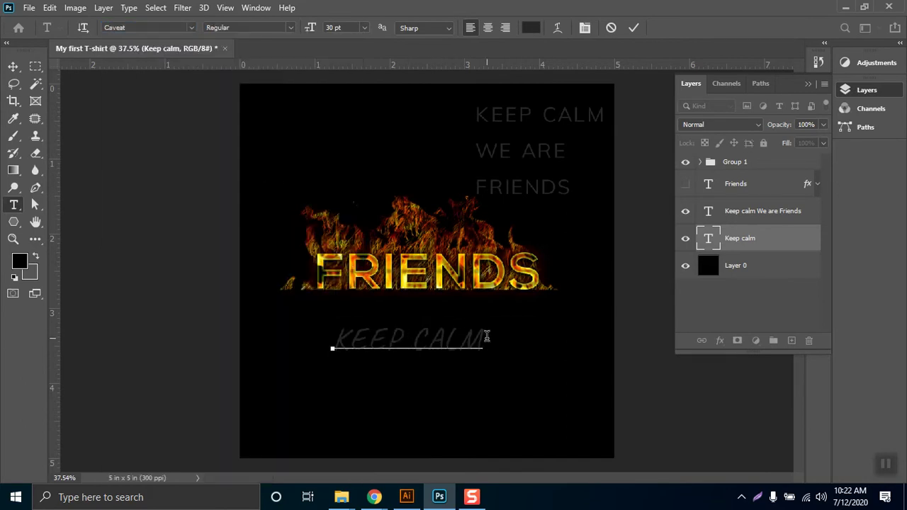
- Reselect the "Keep calm" line and try it in Segoe Print, followed by Comic Sans MS
drag(481, 331, 330, 339)
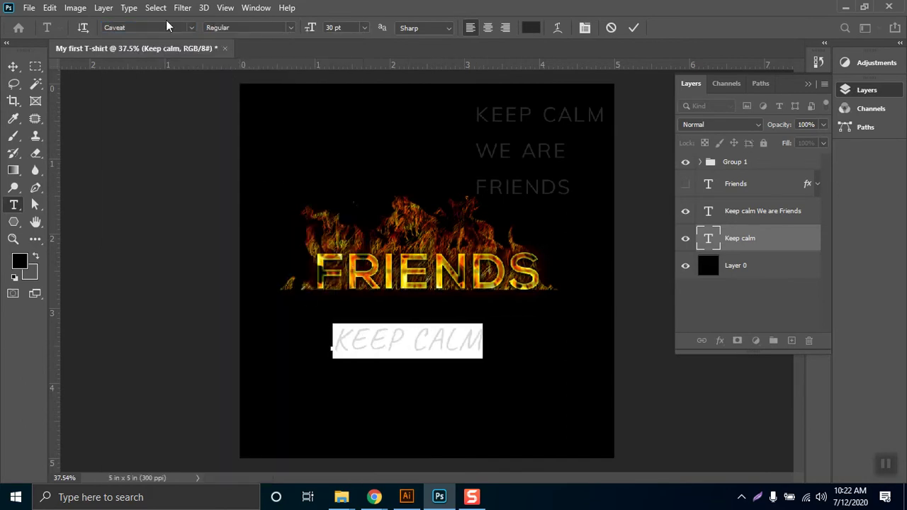
click(190, 28)
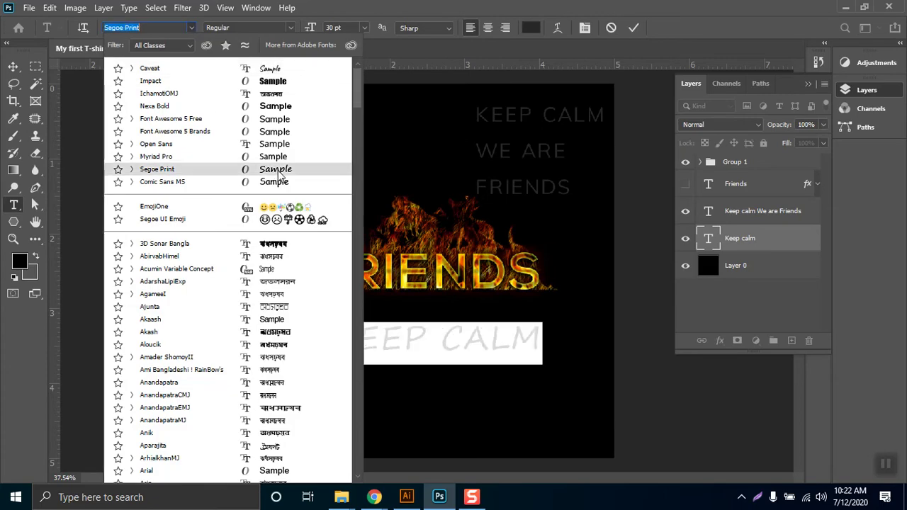
key(Escape)
click(407, 343)
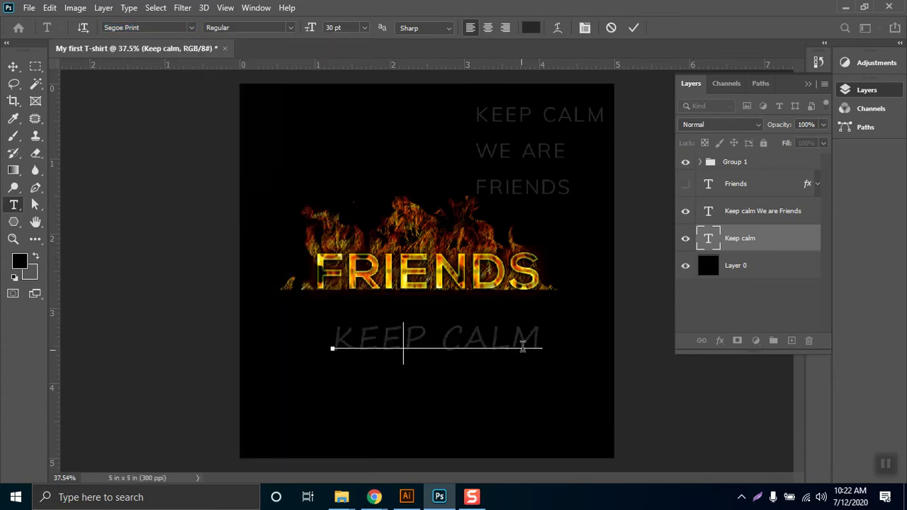
drag(538, 338, 297, 255)
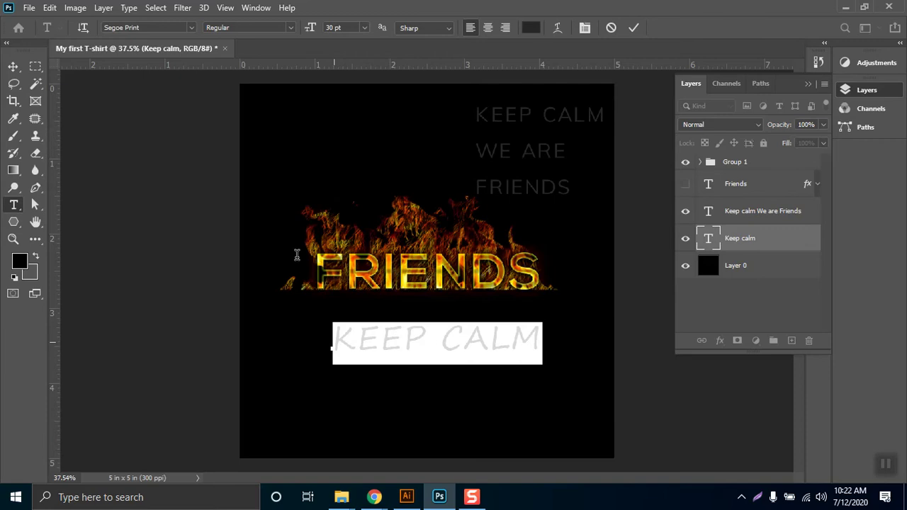
click(189, 29)
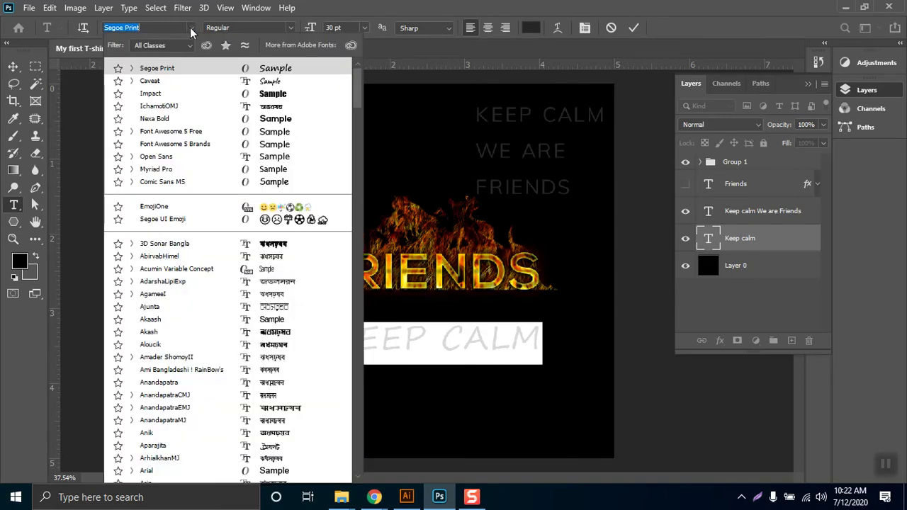
click(264, 183)
click(356, 339)
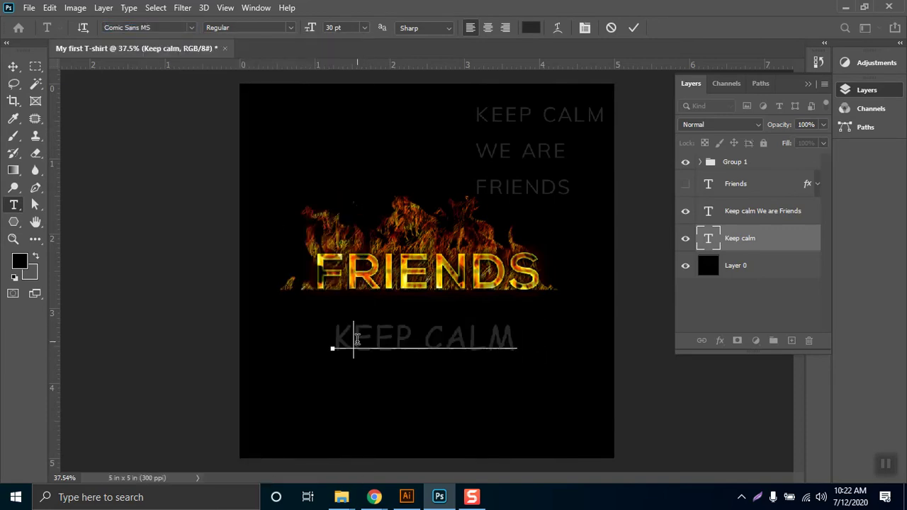
- Switch the selected "Keep calm" line back to the Impact font for comparison
drag(338, 337, 539, 364)
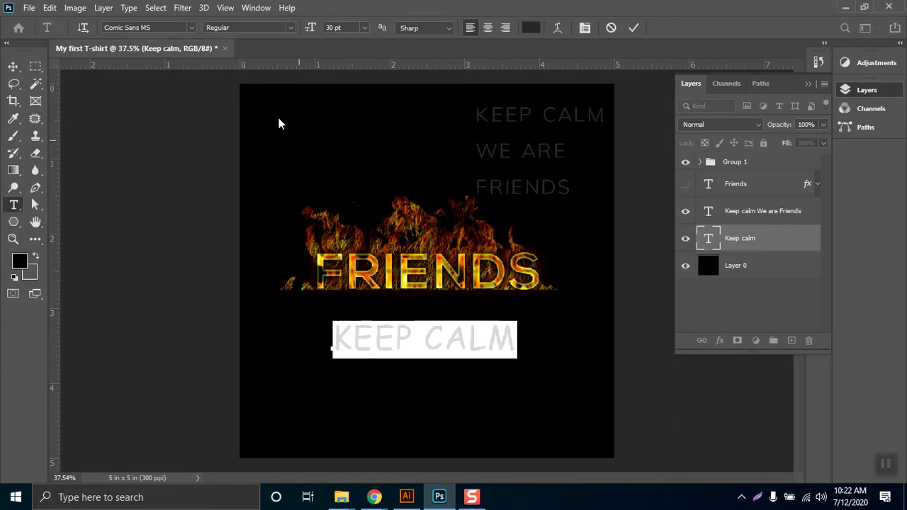
click(191, 28)
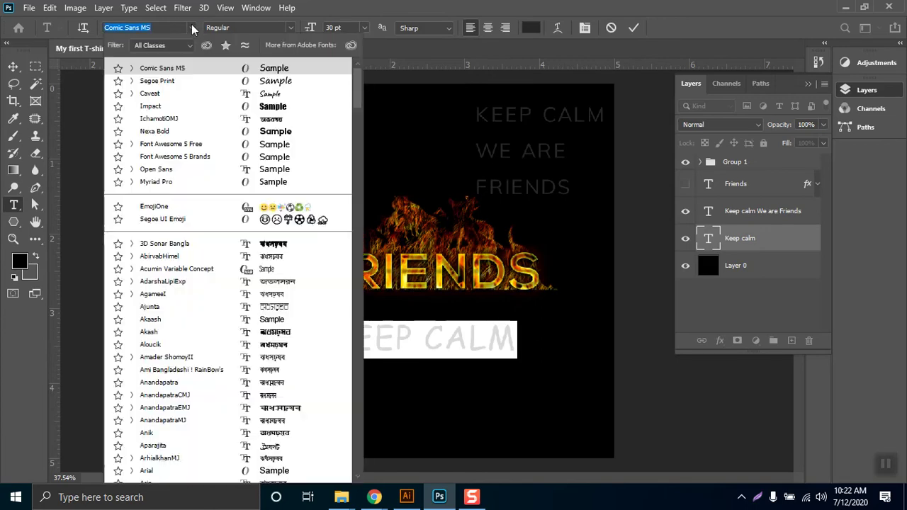
click(234, 105)
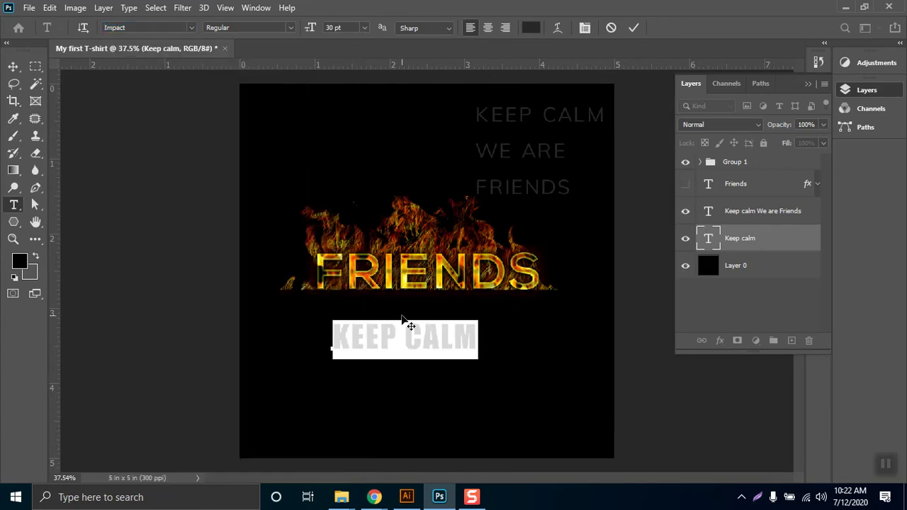
click(436, 344)
- Set the "Keep calm" line in Nexa Bold and move it up to the tips of the flames above FRIENDS
drag(475, 332, 328, 339)
click(191, 27)
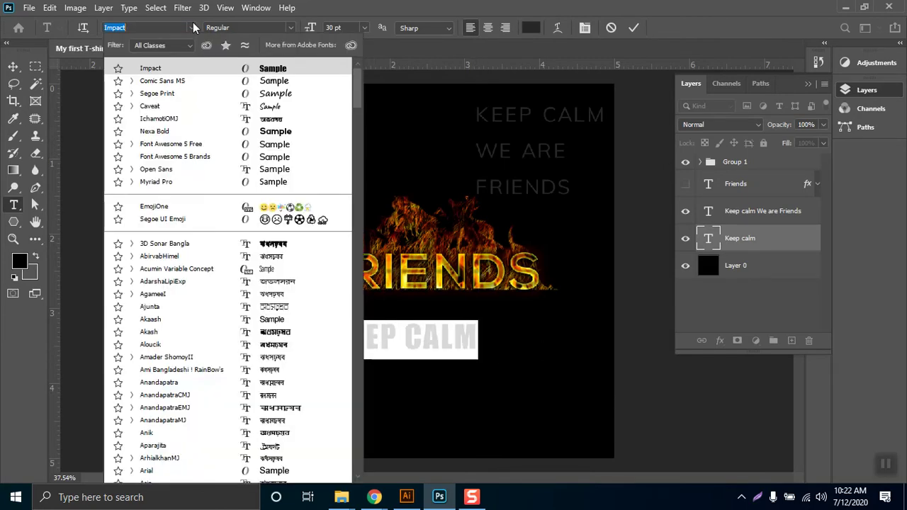
click(270, 135)
click(397, 337)
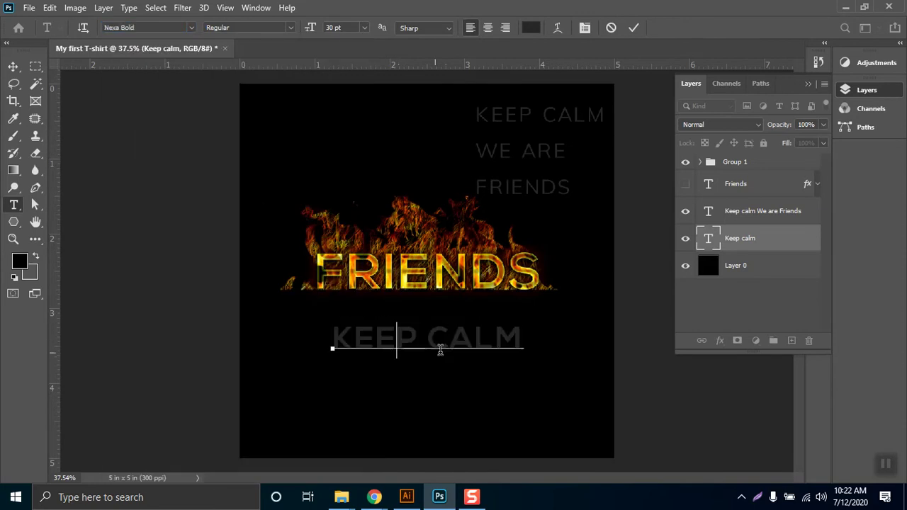
drag(501, 338, 342, 336)
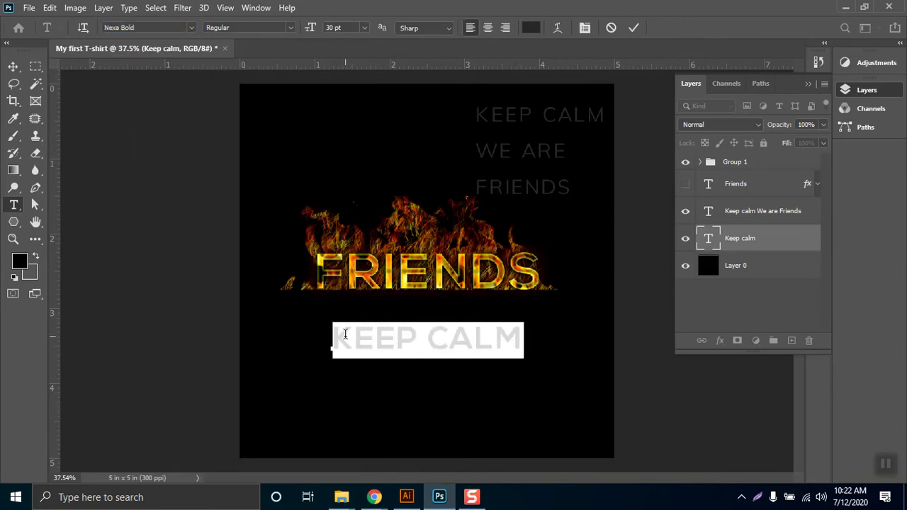
click(12, 66)
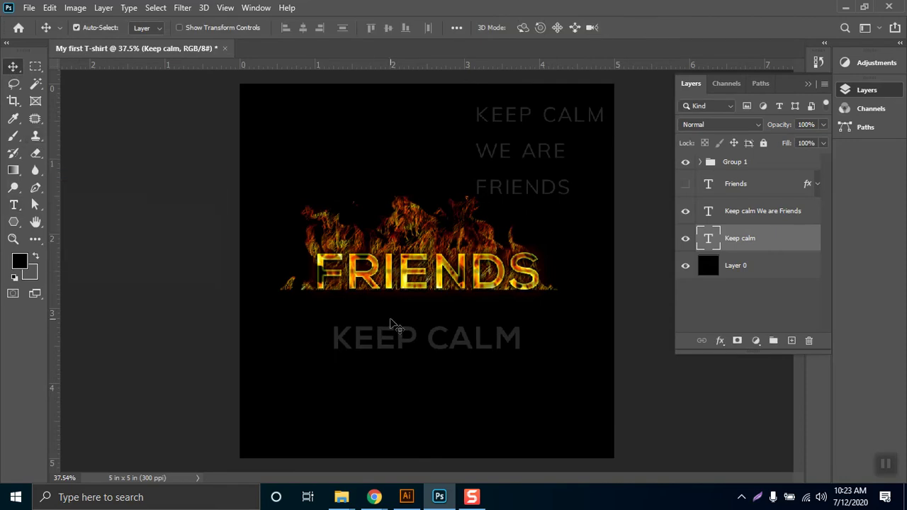
drag(407, 346, 392, 205)
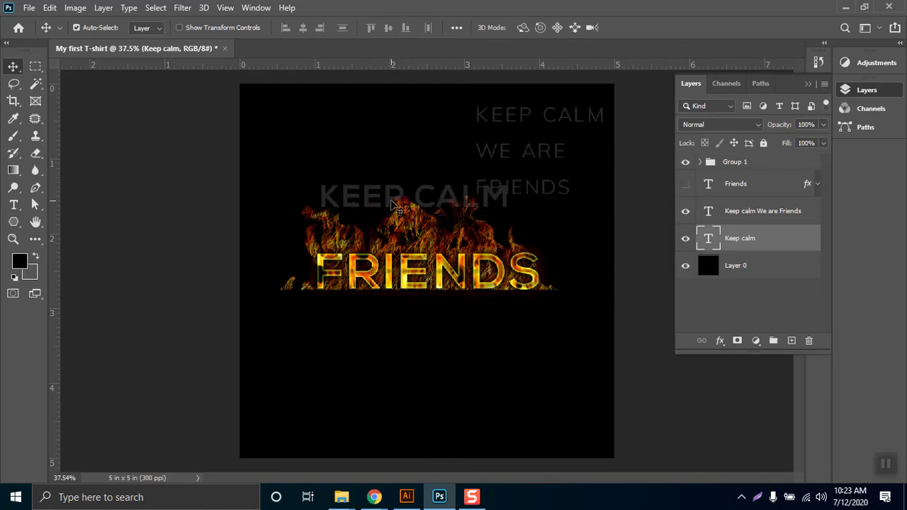
- Look at the Google Meet call in Chrome and return to Photoshop
click(885, 465)
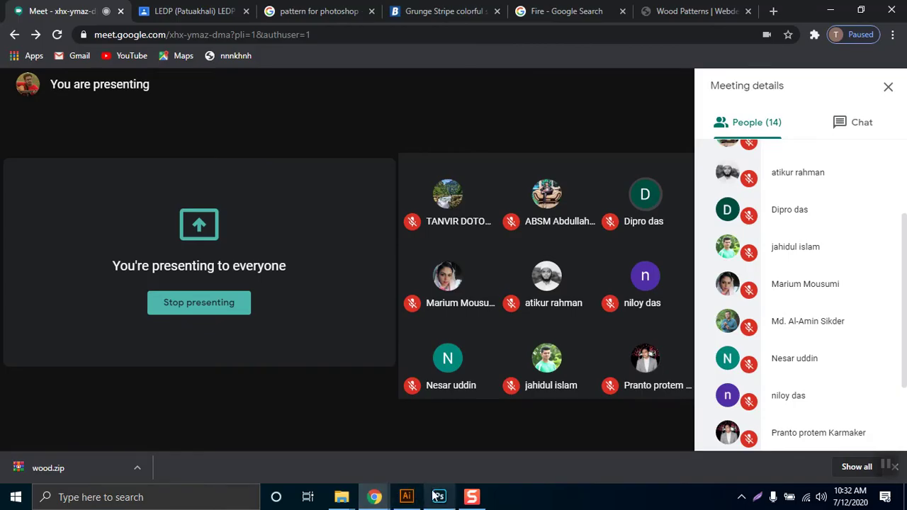
click(437, 497)
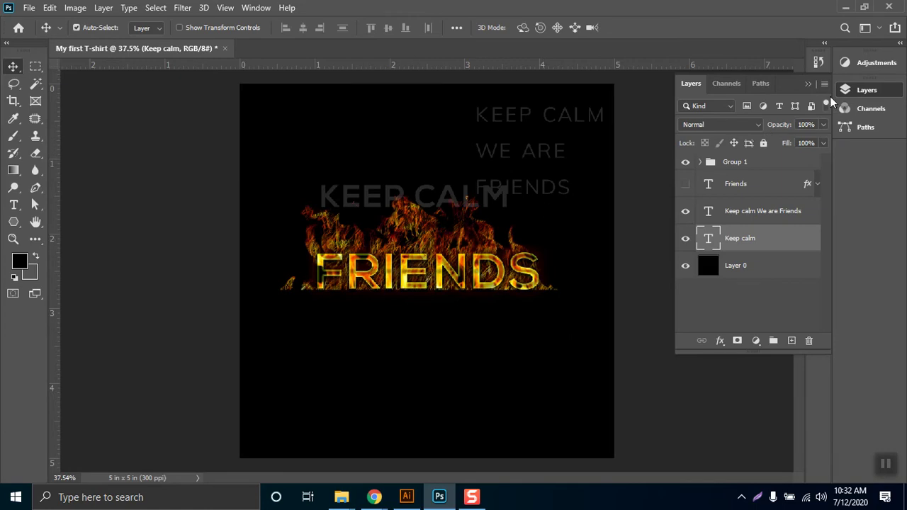
click(807, 84)
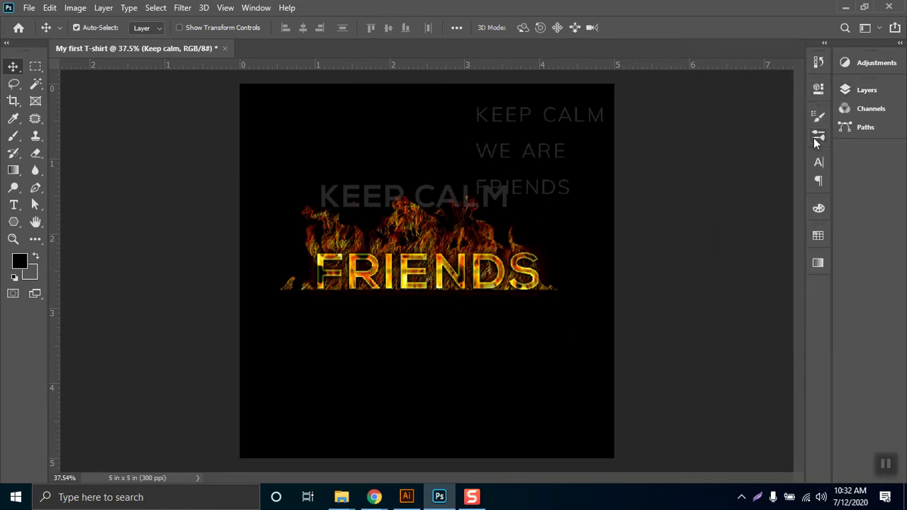
click(819, 135)
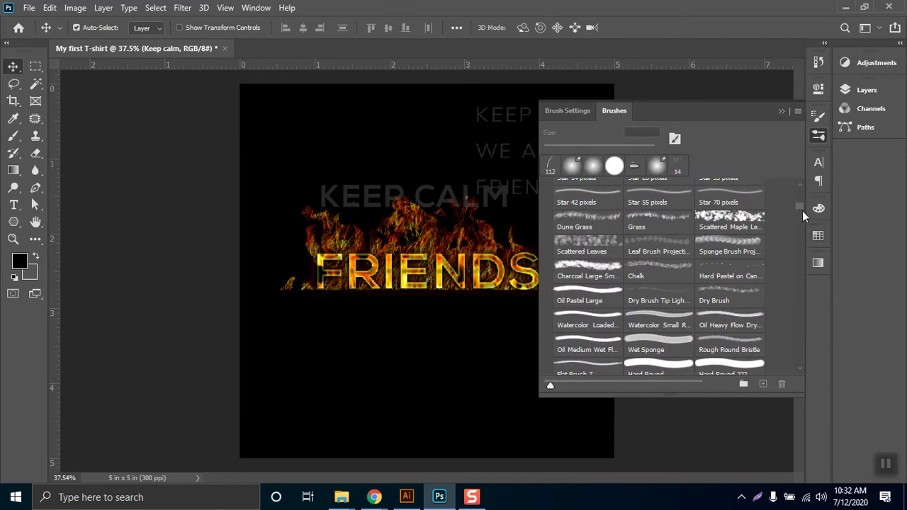
mouse_move(801, 213)
mouse_down()
mouse_move(799, 238)
mouse_move(799, 207)
mouse_up()
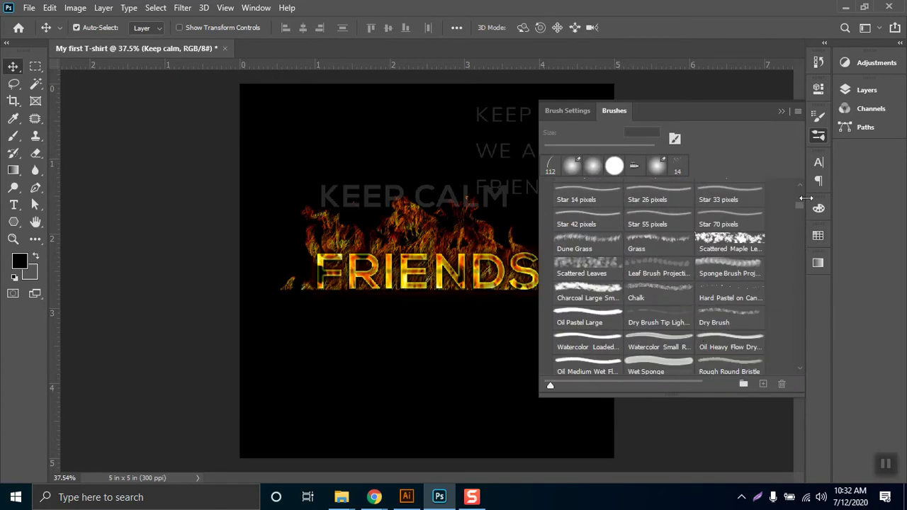
click(782, 111)
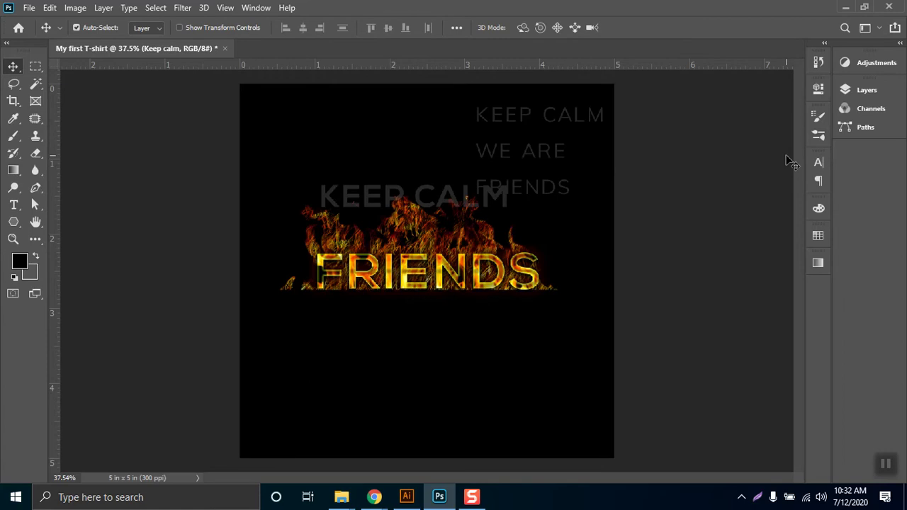
- Move the "Keep calm" line down into the flames directly above FRIENDS, keeping the black background aligned with the canvas
drag(422, 192, 427, 224)
drag(411, 187, 411, 188)
drag(411, 187, 405, 176)
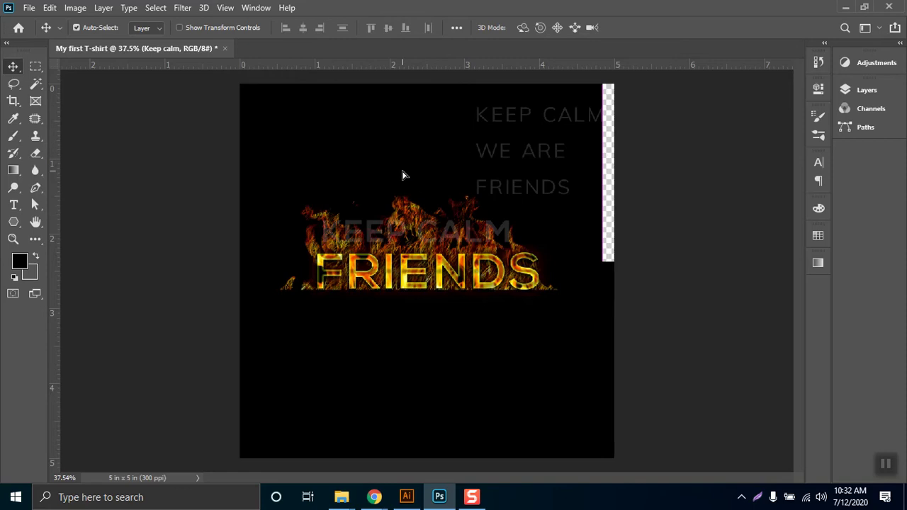
drag(409, 209, 421, 227)
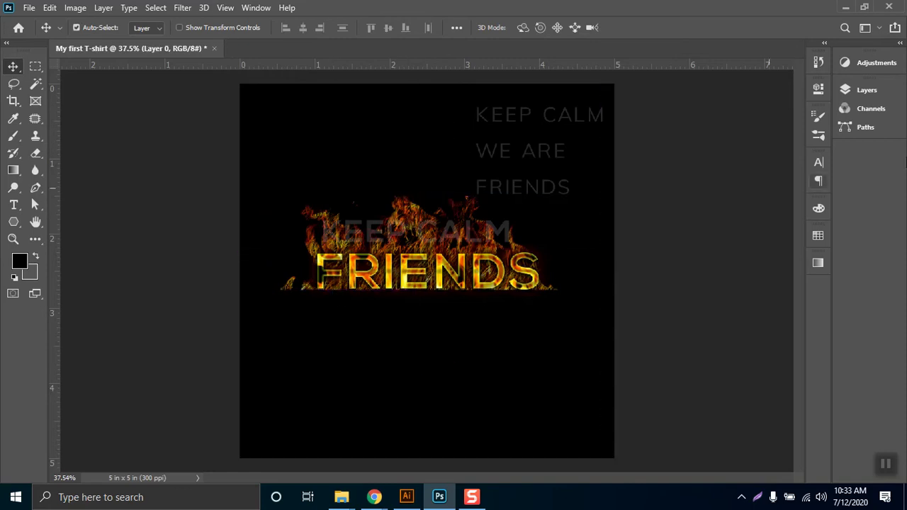
- Lock Layer 0, the black background, completely
click(879, 90)
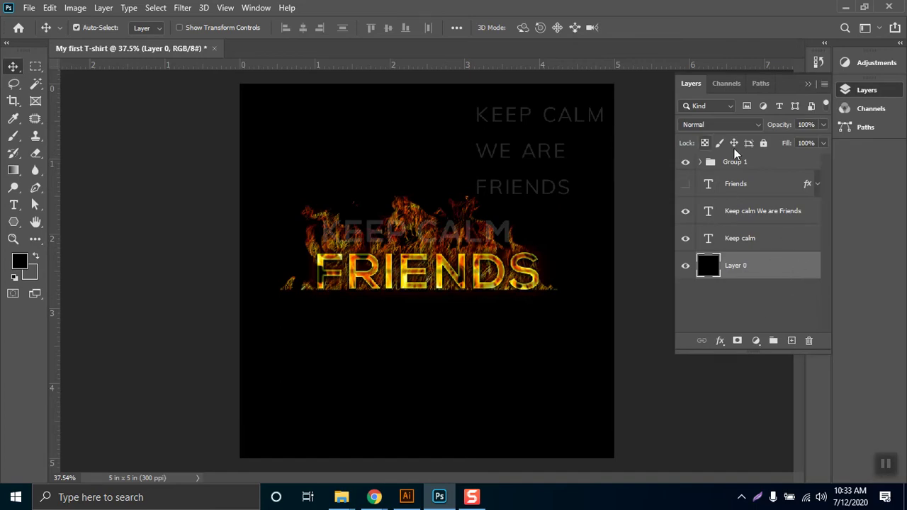
click(763, 144)
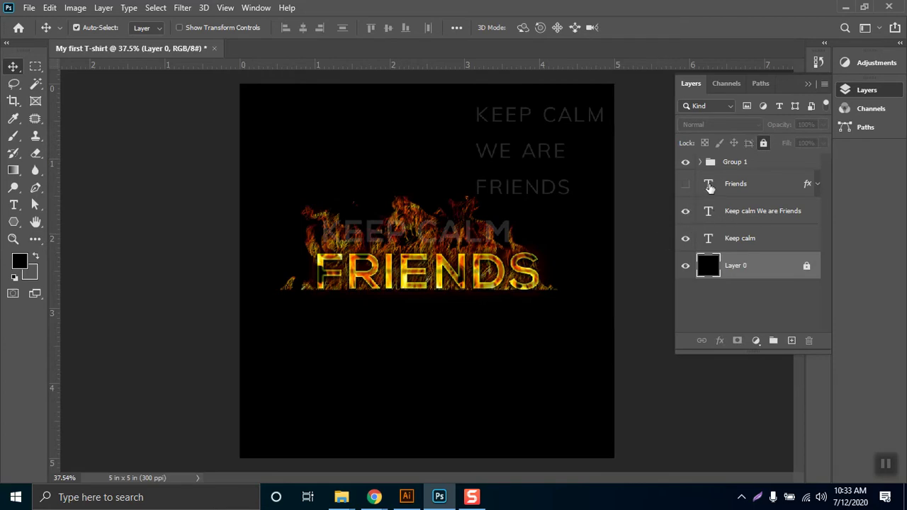
click(684, 239)
drag(473, 240, 480, 297)
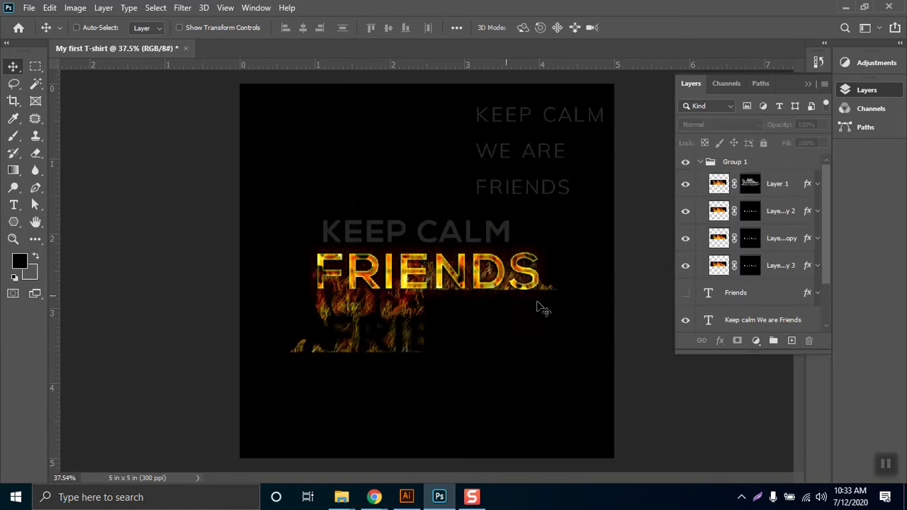
key(ctrl+z)
- Collapse Group 1, which holds the flaming FRIENDS layers, and lock the whole group completely
click(701, 163)
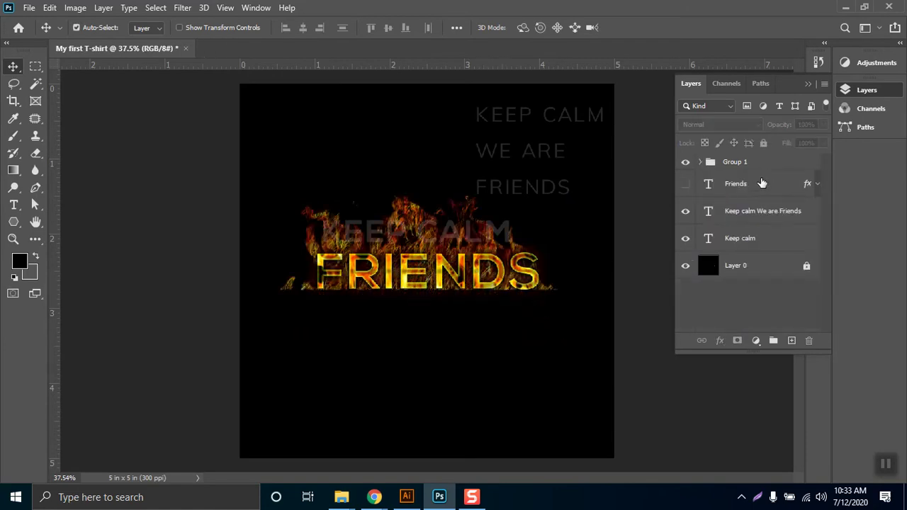
click(799, 165)
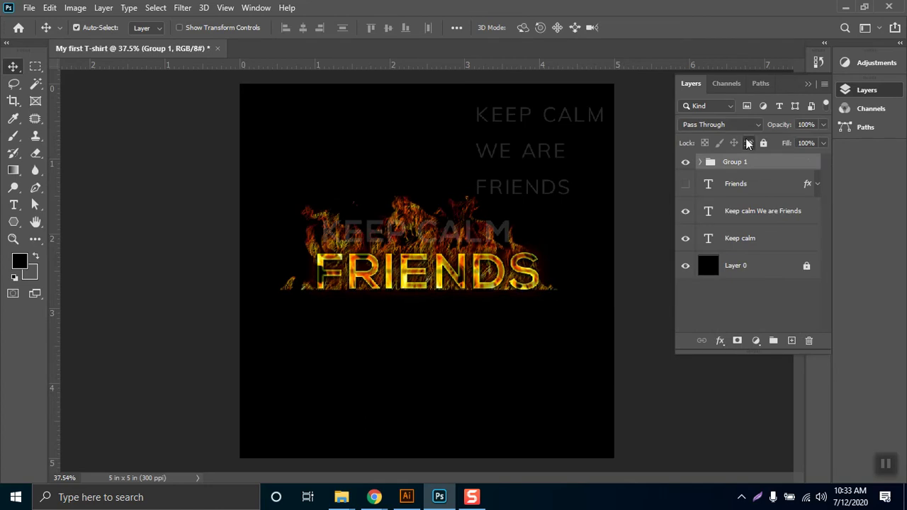
click(764, 143)
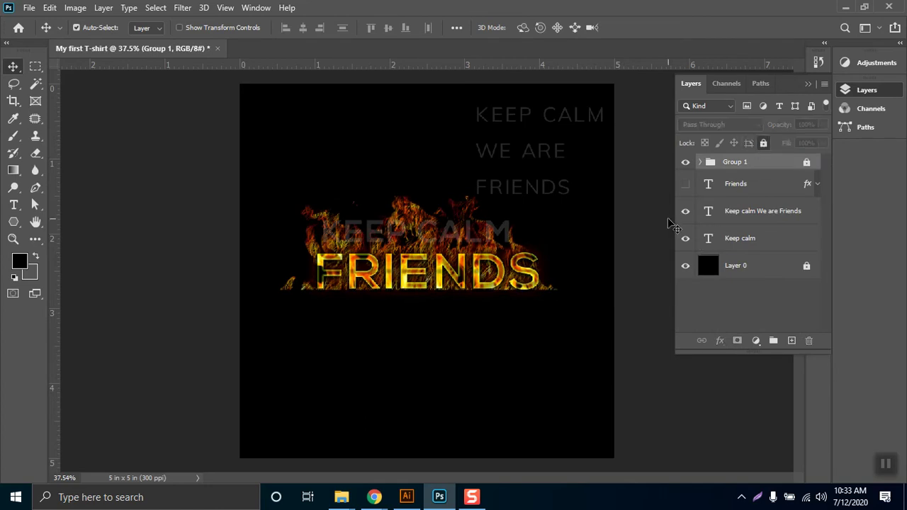
- Move the straight "Keep calm" line below FRIENDS and draw an upward-arching Pen path about 2.5 in wide beneath it
drag(376, 233, 374, 330)
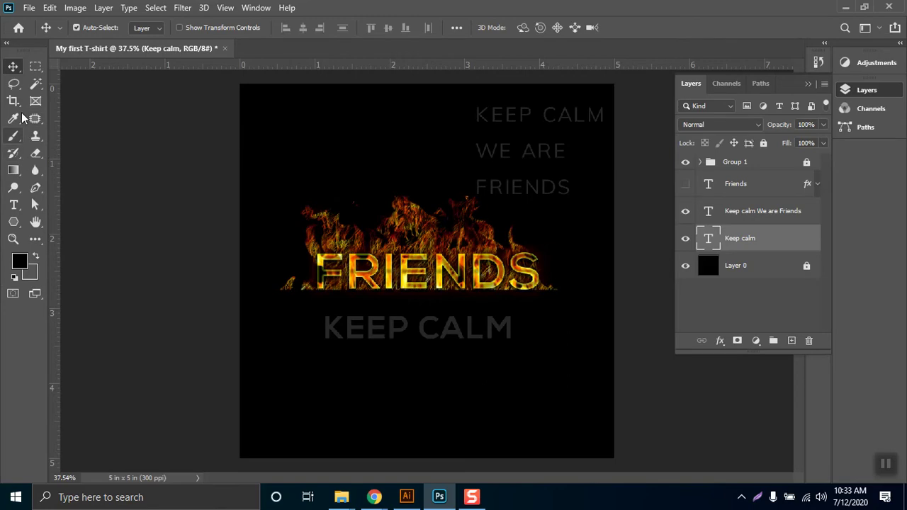
click(36, 187)
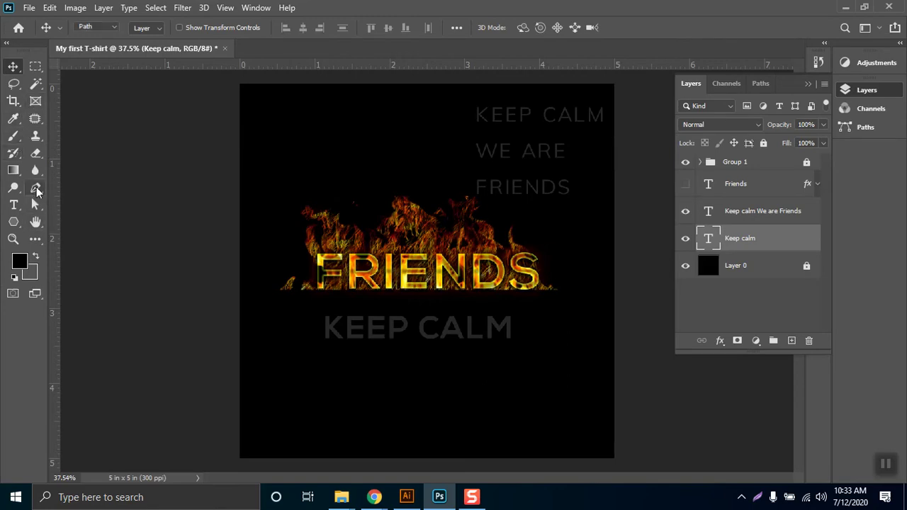
click(326, 393)
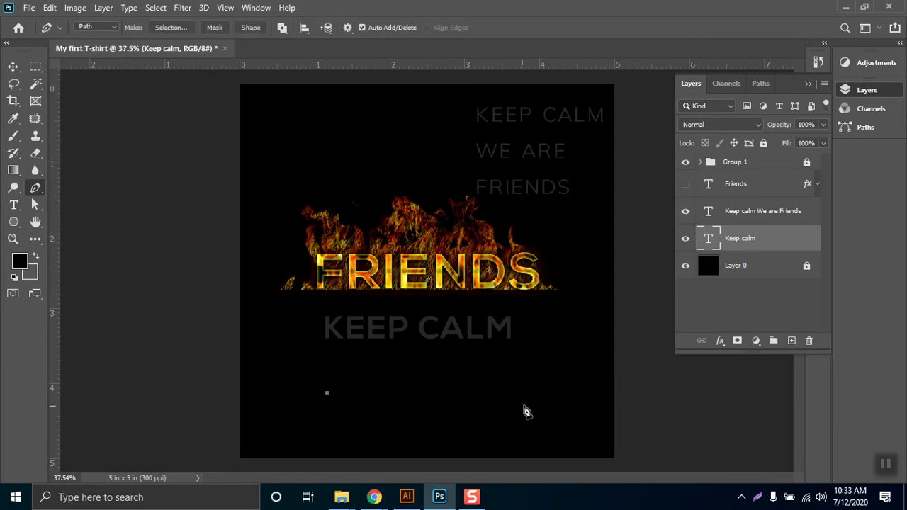
drag(512, 393, 601, 435)
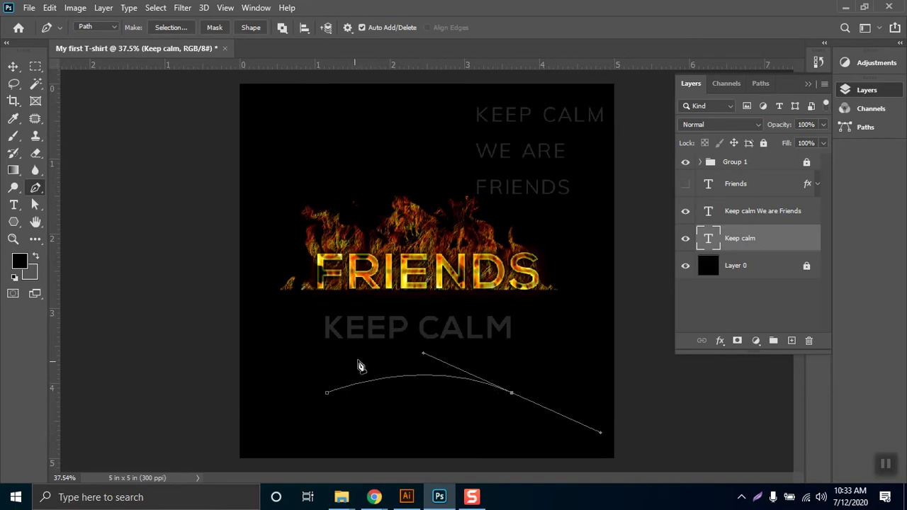
- Add the text "Keep Calm," along the arched path in Nexa Bold and set its size to 27 pt
key(t)
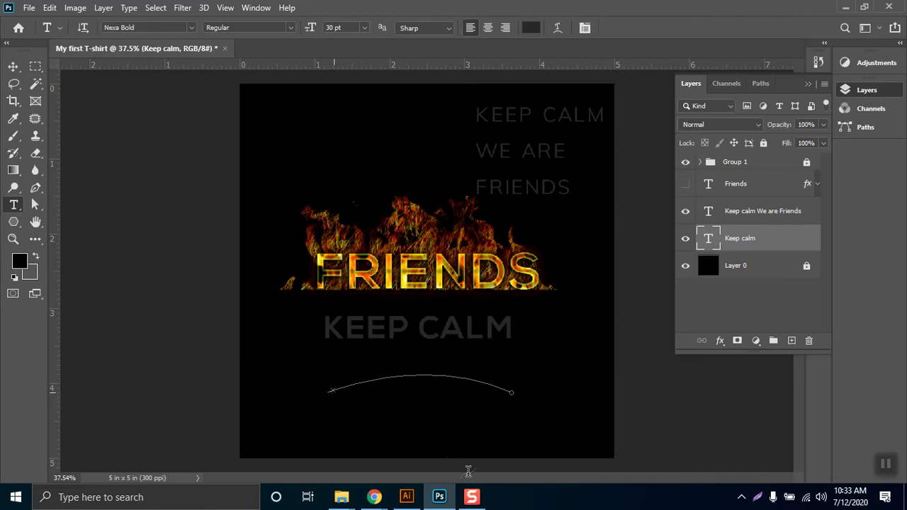
click(436, 426)
text(KEEP C)
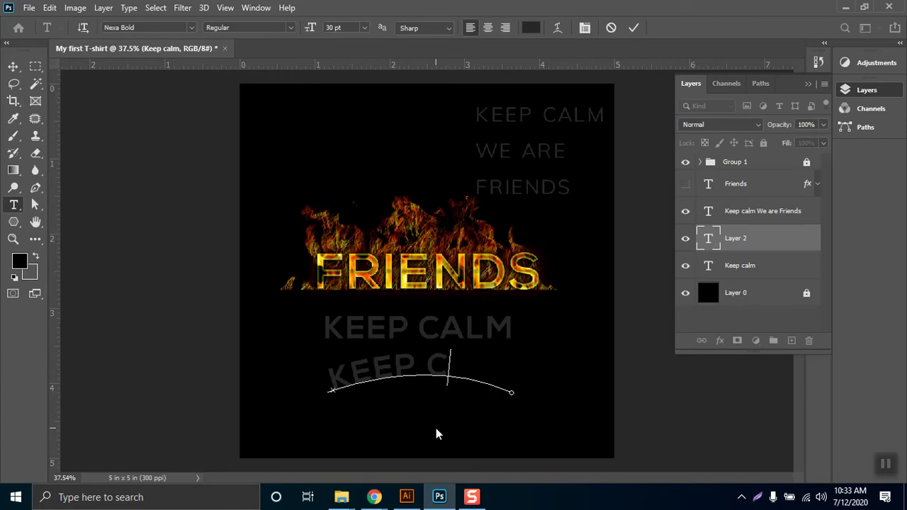
key(BackSpace)
key(ctrl+a)
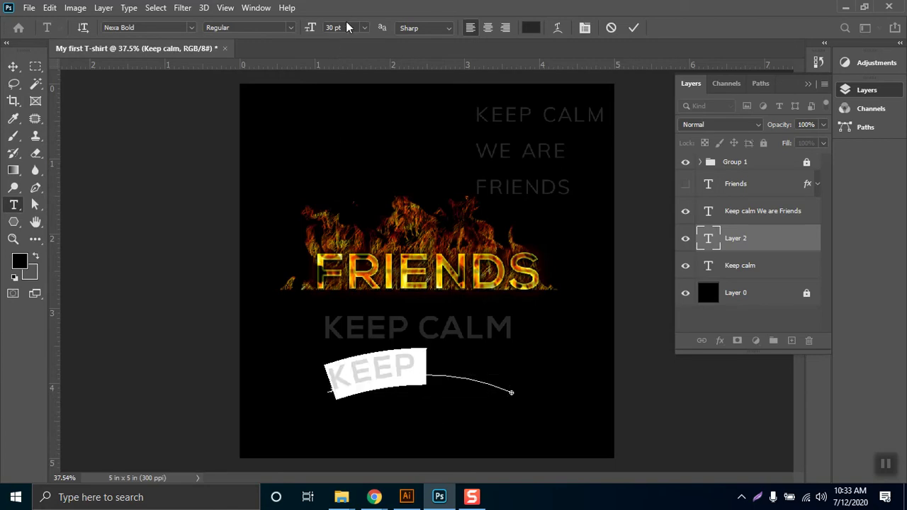
text(27)
key(Return)
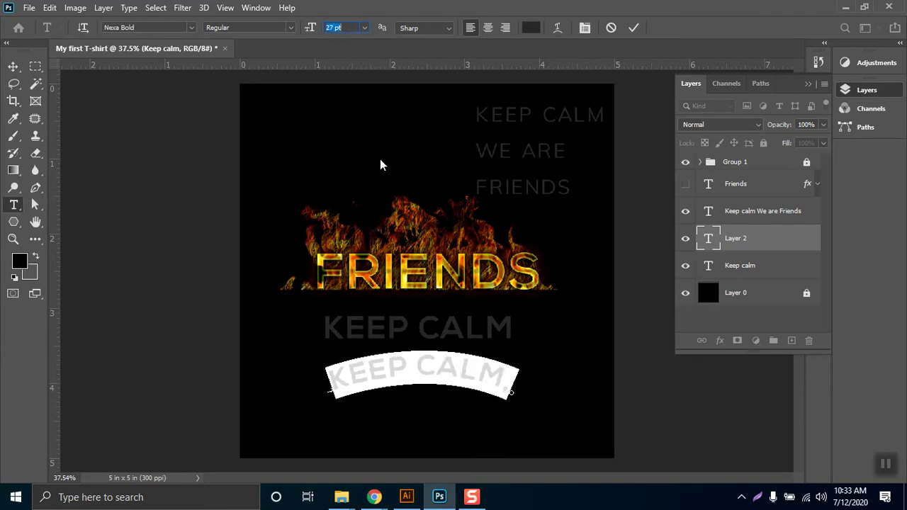
click(468, 363)
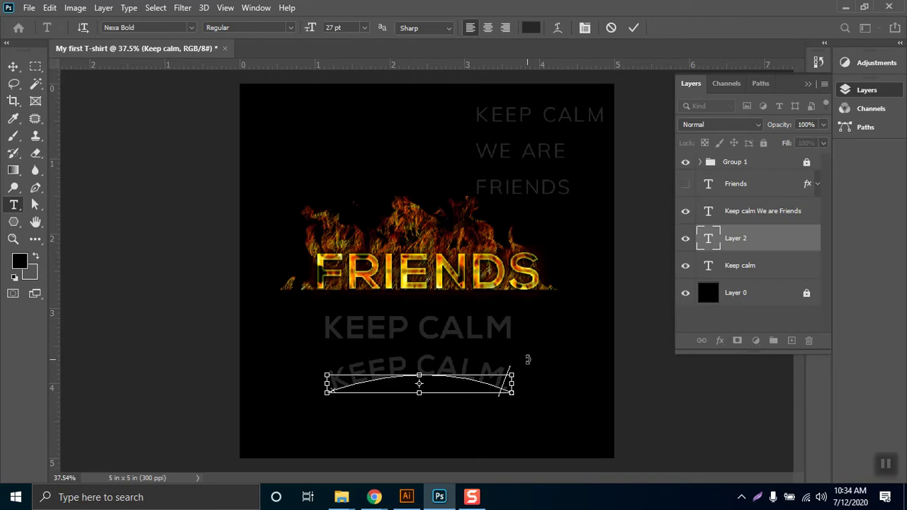
drag(511, 392, 509, 389)
key(ctrl)
key(ctrl+z)
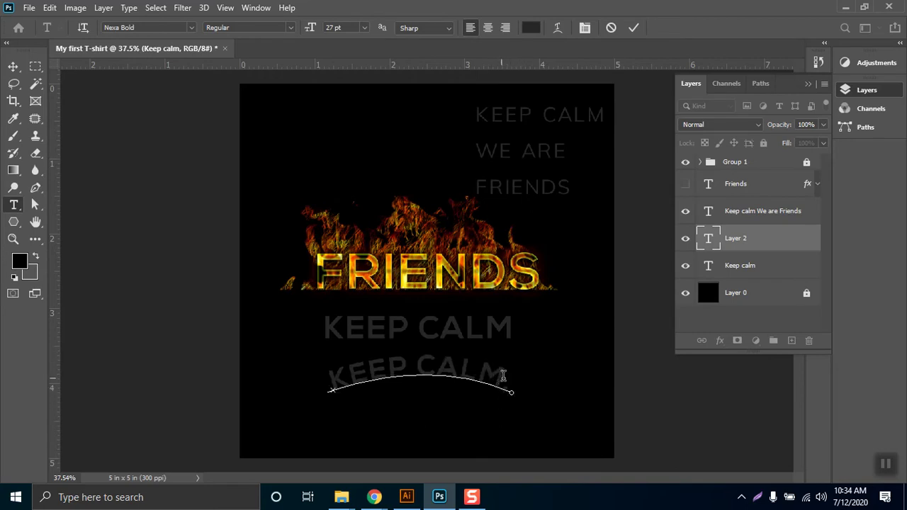
- Adjust the far end point of the arched text path slightly downward so the curve slopes further at the end
click(36, 188)
click(71, 183)
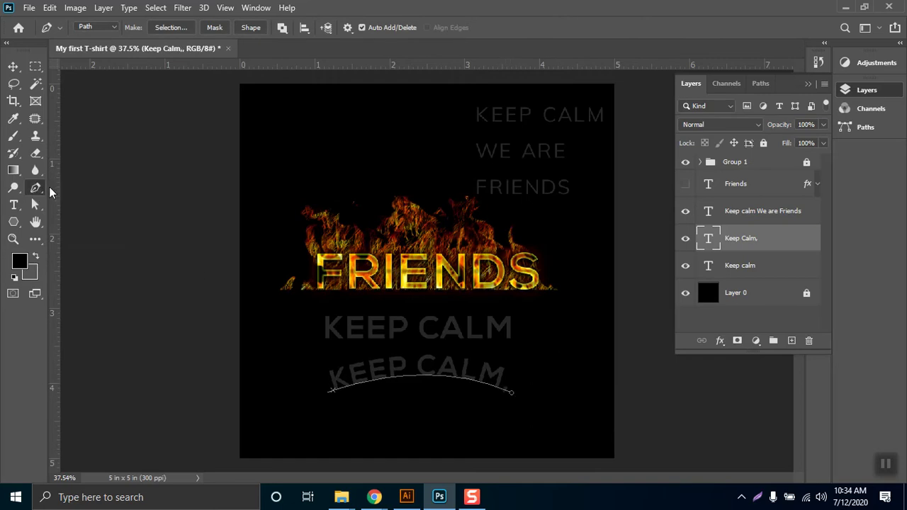
click(513, 396)
drag(510, 401, 504, 401)
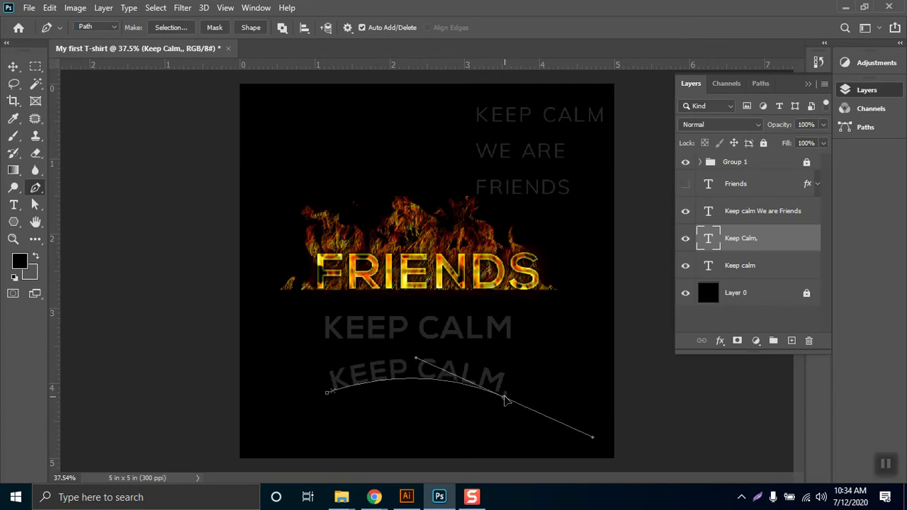
drag(506, 401, 515, 402)
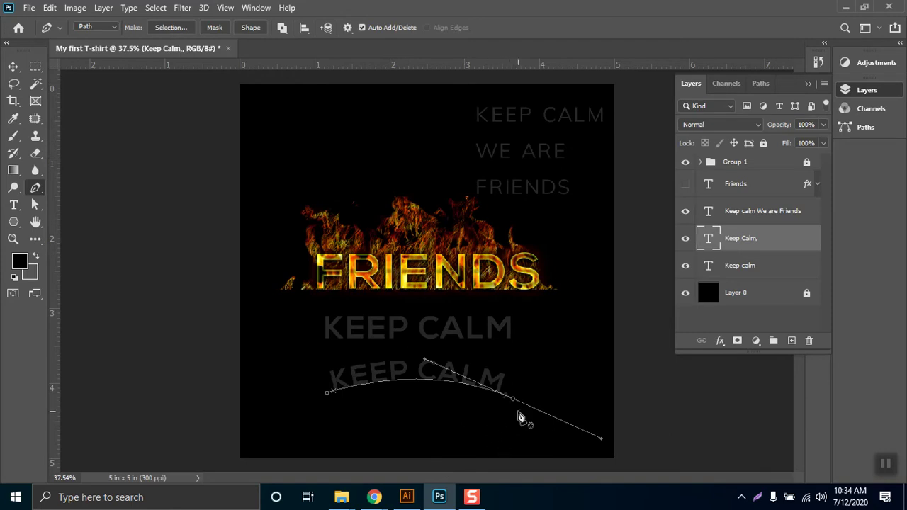
- Remove the trailing comma from the curved text so it reads "Keep Calm"
key(t)
click(507, 388)
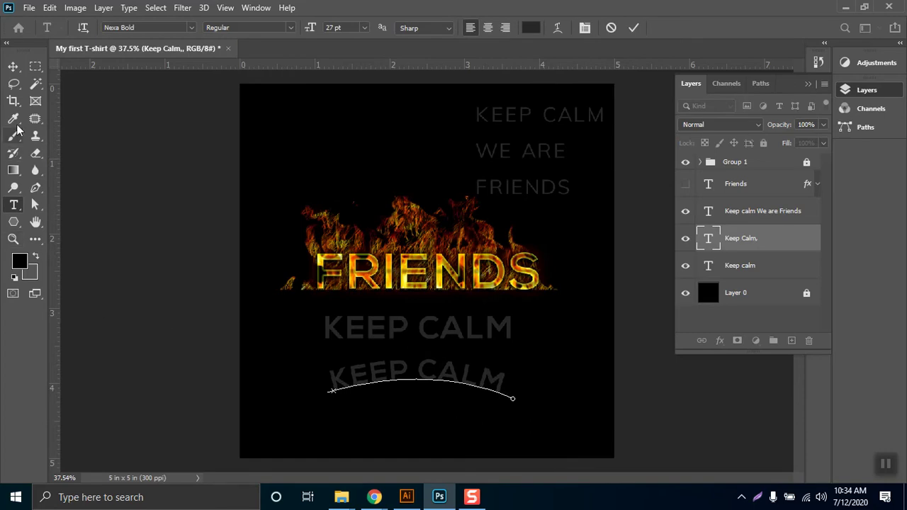
click(12, 66)
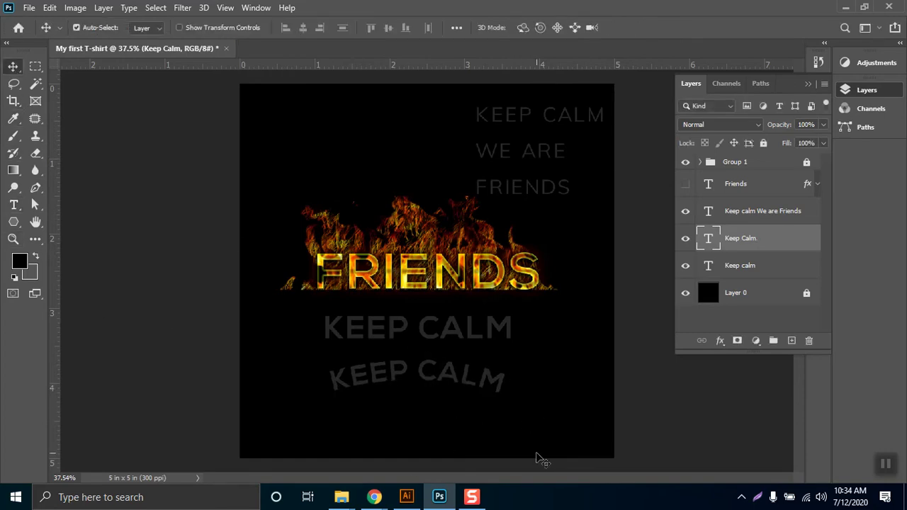
- Move the curved "Keep Calm" text up into the flames above FRIENDS and bring its layer to the front of the stack
key(ctrl)
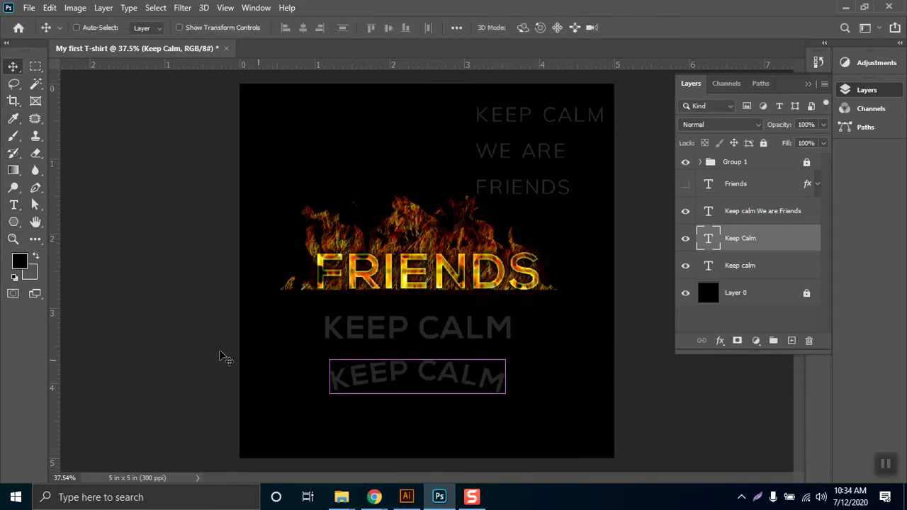
drag(439, 378, 431, 195)
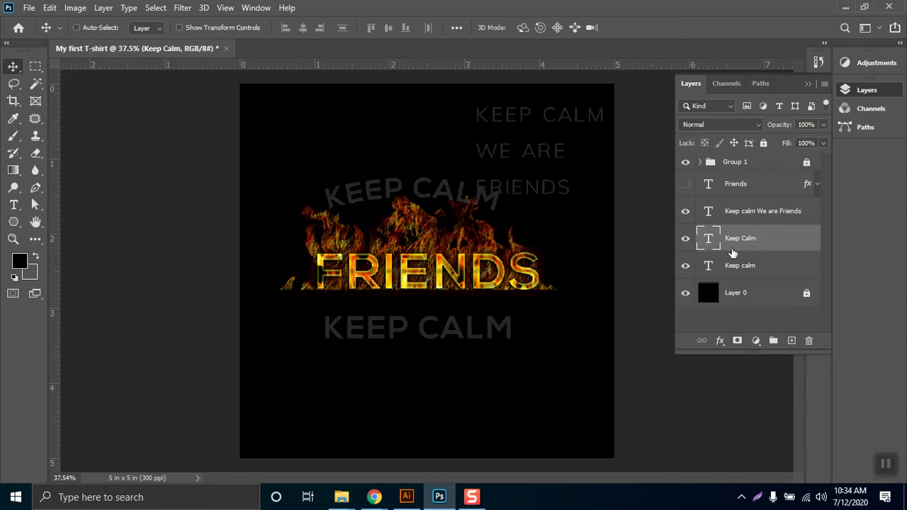
key(ctrl+shift+bracketright)
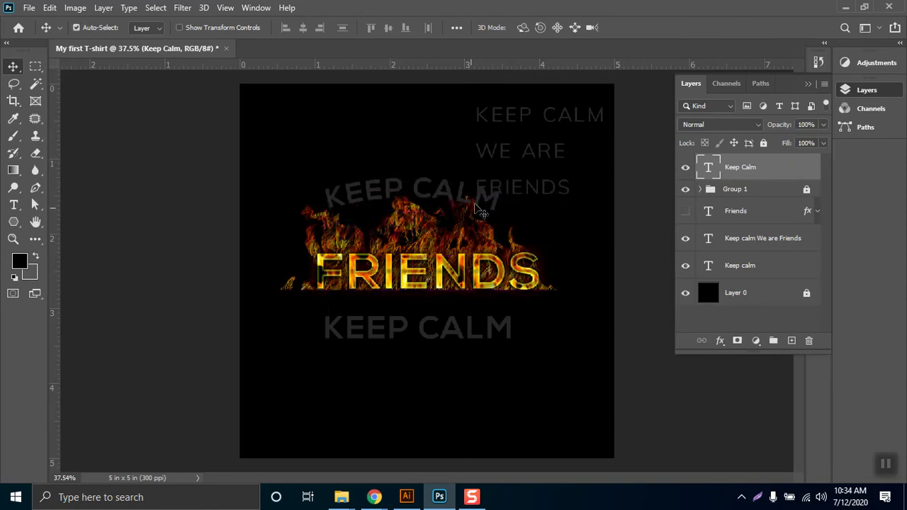
drag(445, 214, 445, 223)
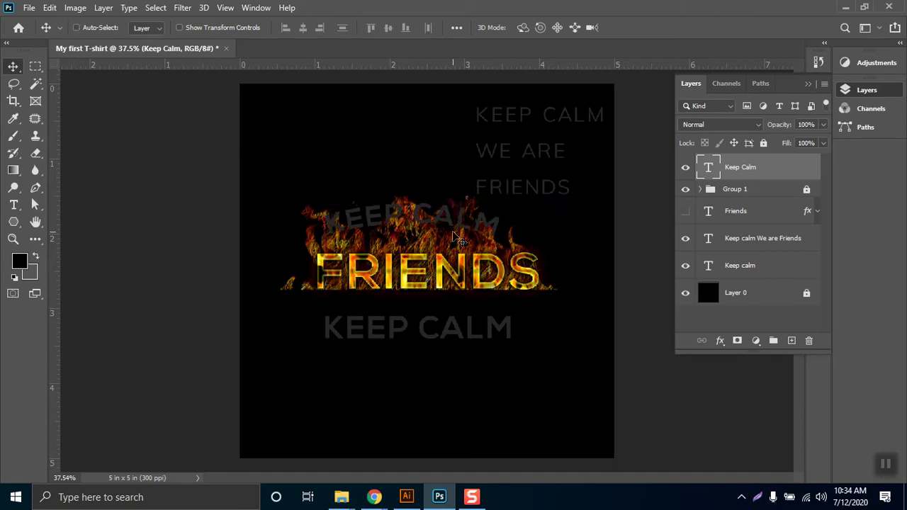
- Scale the curved "Keep Calm" text down to about 21 pt within the flames
key(ctrl+t)
drag(506, 244, 461, 227)
key(Return)
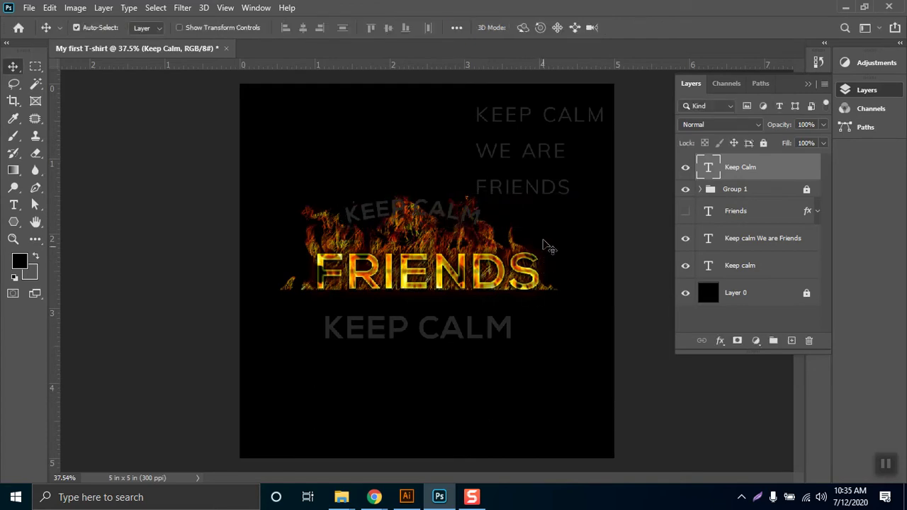
- Recolour the curved "Keep Calm" text bright yellow (f6f900)
key(t)
click(417, 211)
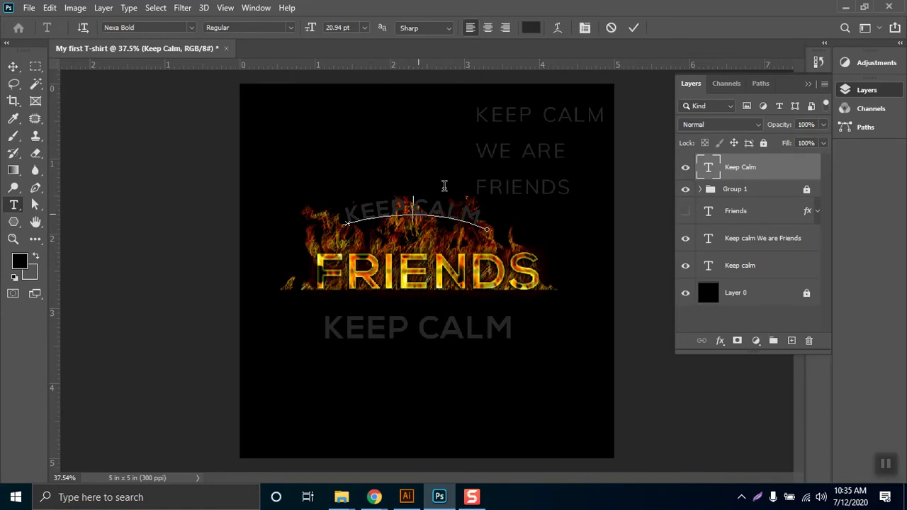
key(ctrl+a)
click(530, 27)
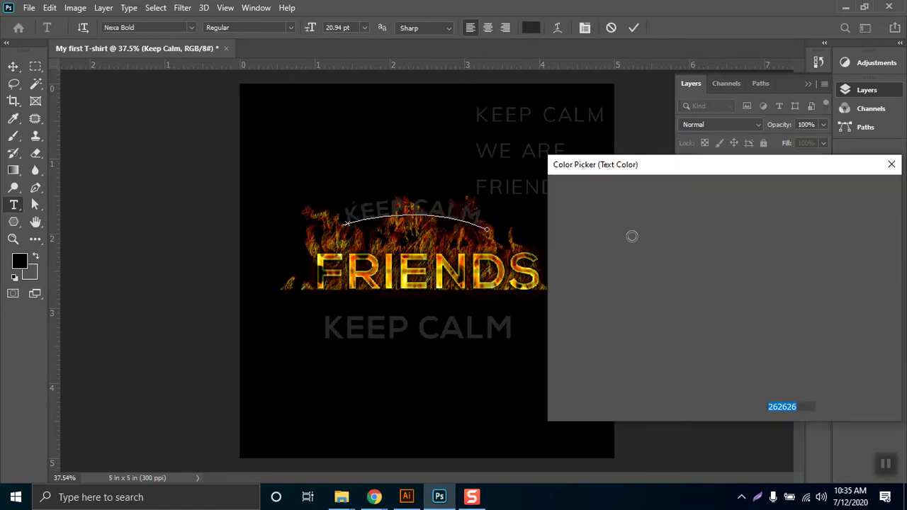
text(ffffff)
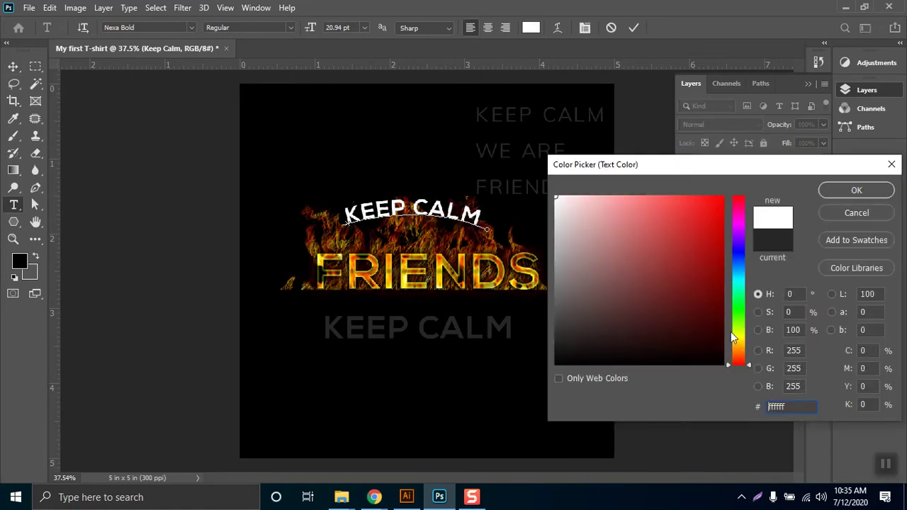
click(723, 197)
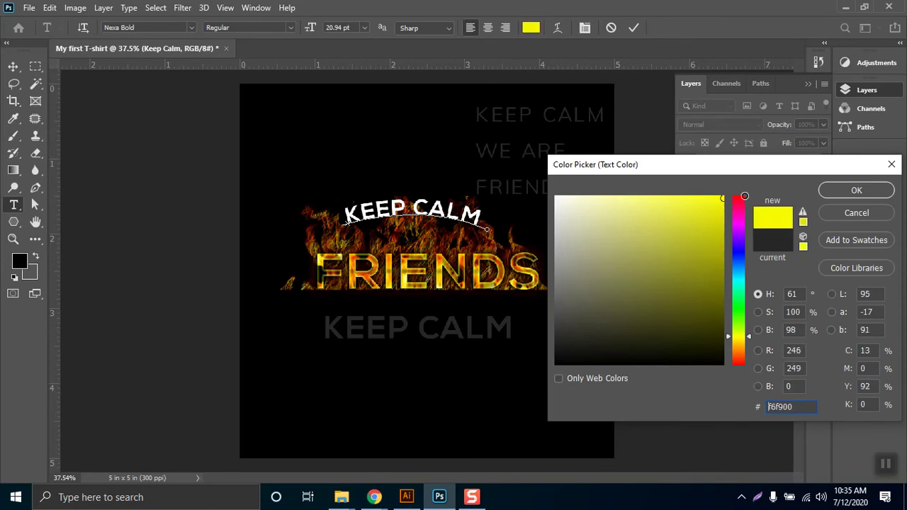
click(857, 190)
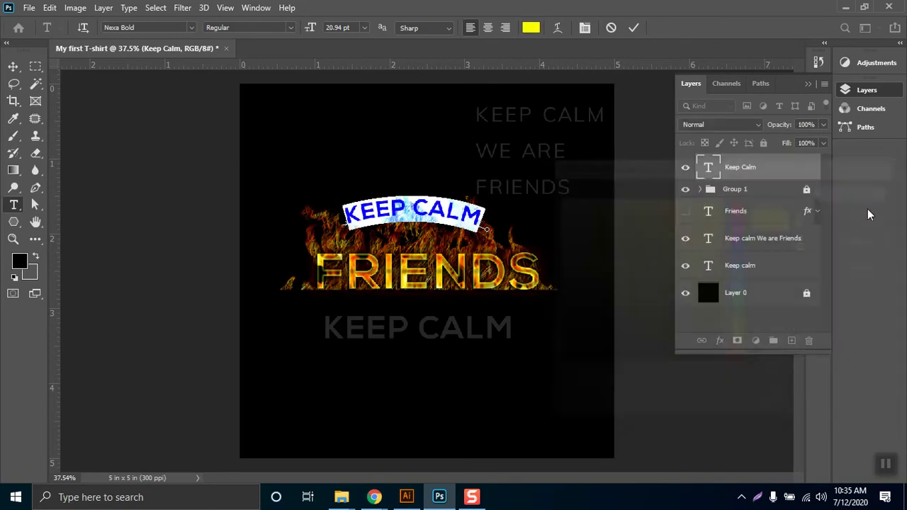
click(13, 66)
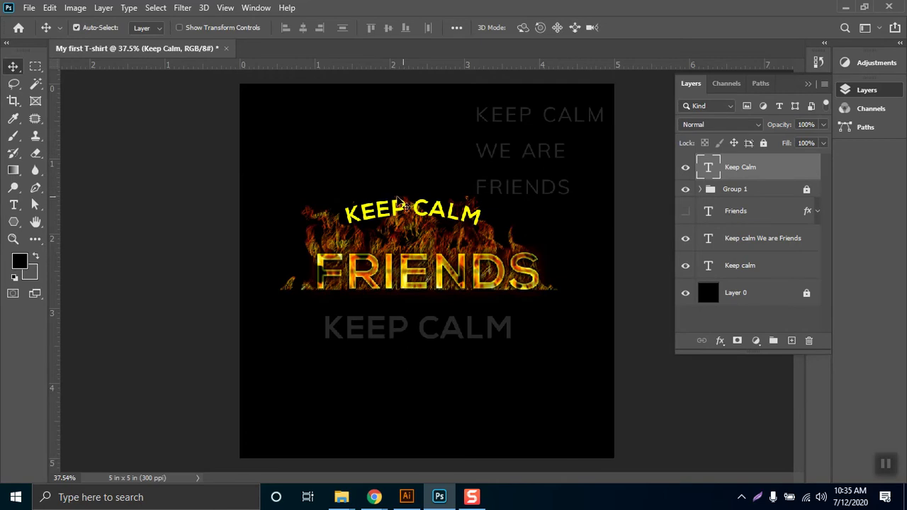
- Shift the yellow "Keep Calm" text slightly left and down in the flames, and hide the rulers
drag(370, 215, 358, 221)
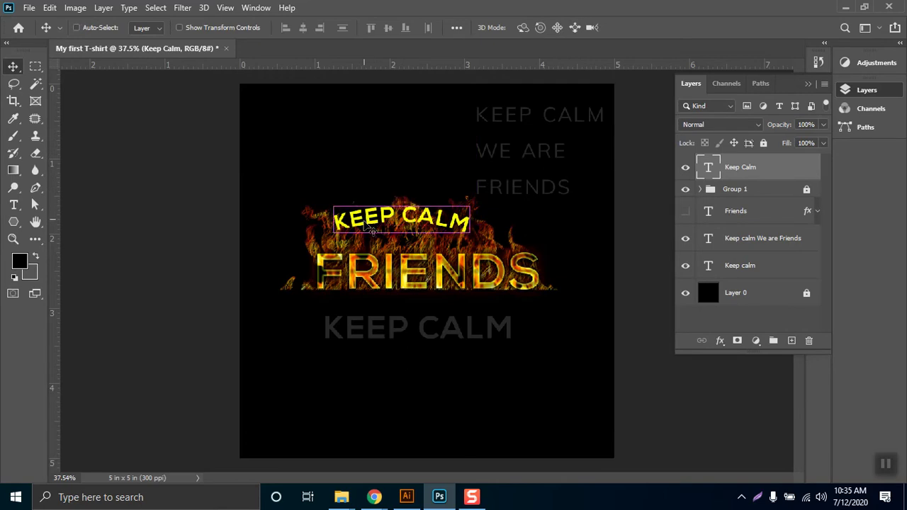
key(ctrl+r)
key(ctrl)
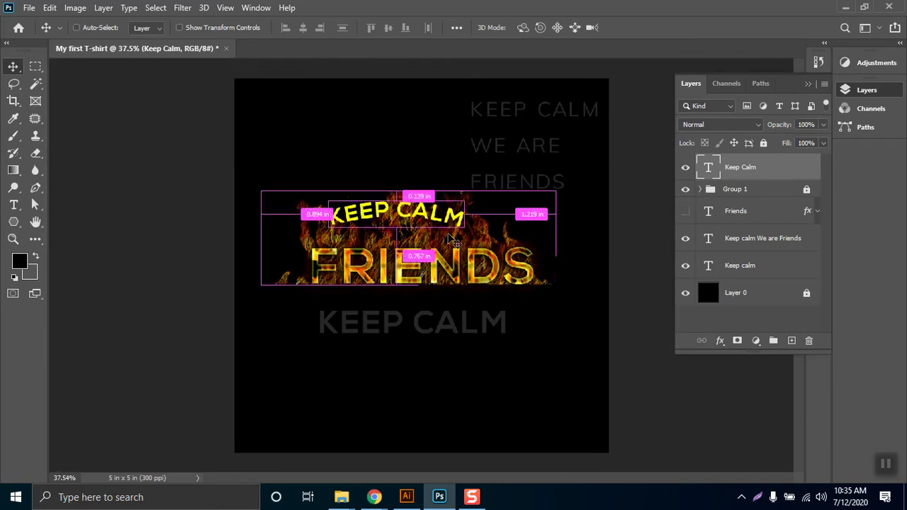
- Transform the yellow "Keep Calm" text: shift it left above FRIENDS, tilt it about -5°, and scale it to about 94% width and 103% height
key(ctrl+t)
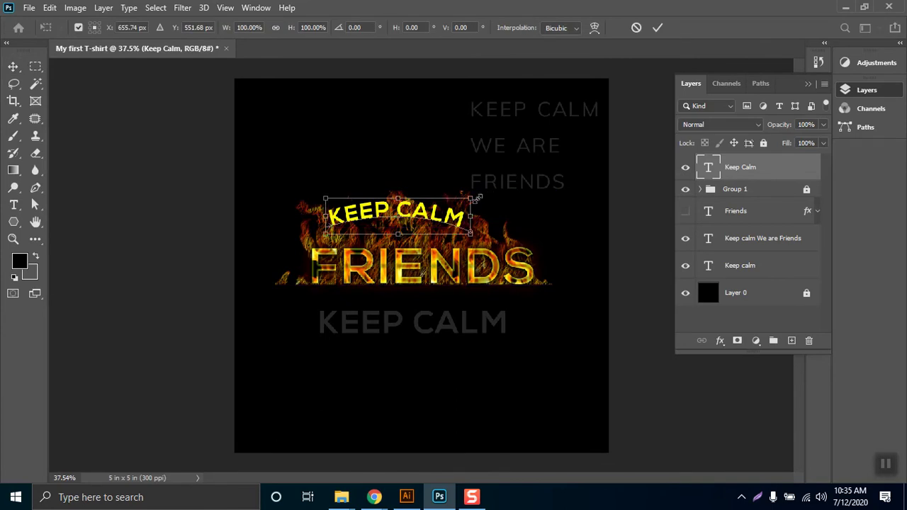
drag(481, 194, 421, 213)
drag(454, 183, 443, 212)
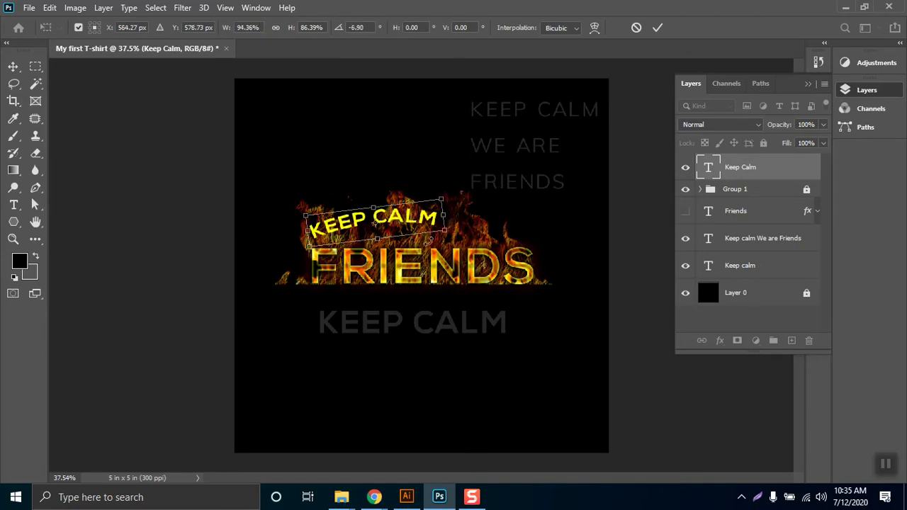
drag(387, 238, 383, 246)
drag(451, 188, 453, 190)
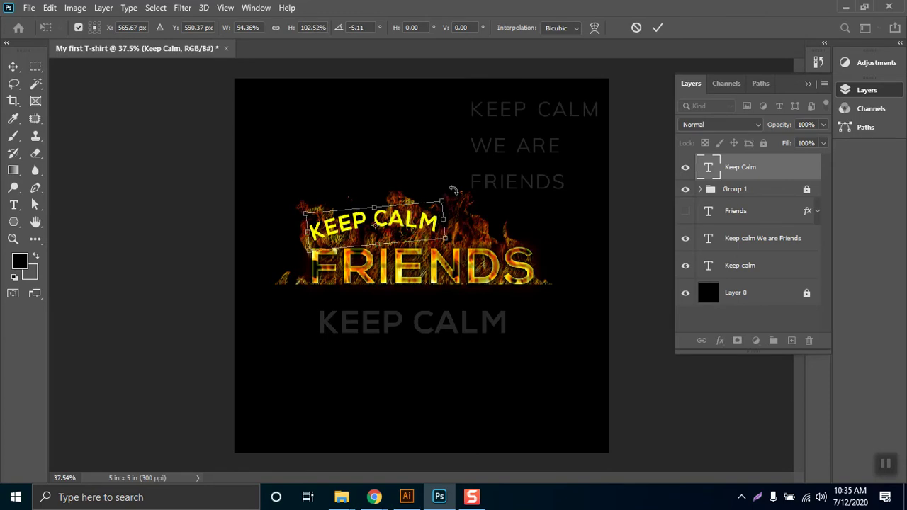
key(Return)
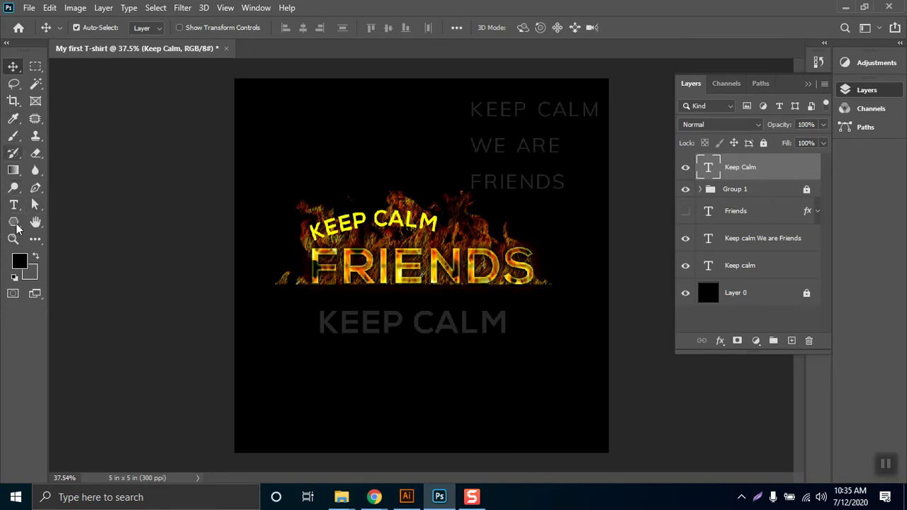
- Try to draw a curved path with the Pen tool along the underside of the yellow "Keep Calm" text
click(36, 188)
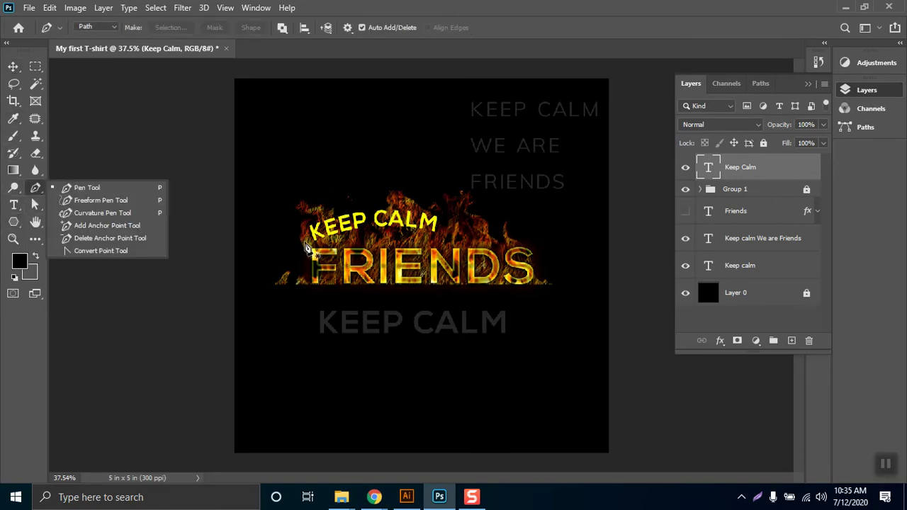
click(306, 246)
drag(473, 253, 554, 315)
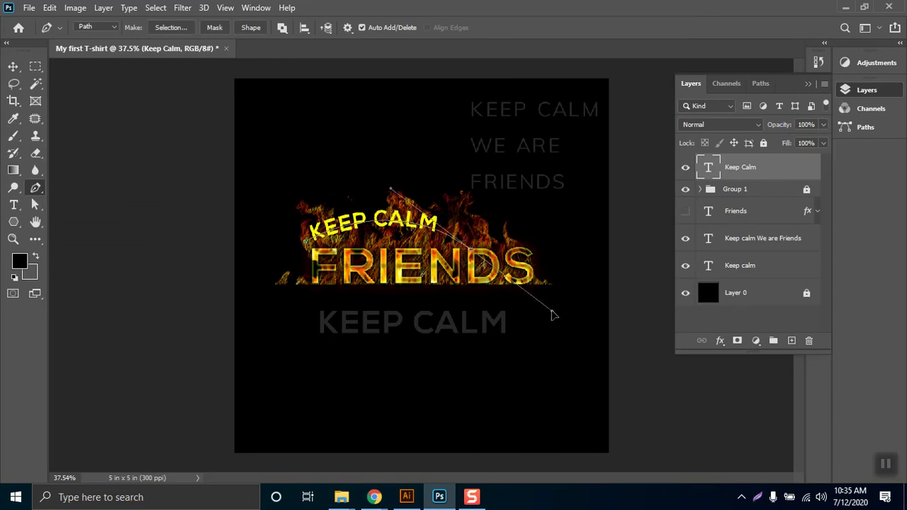
alt+click(473, 258)
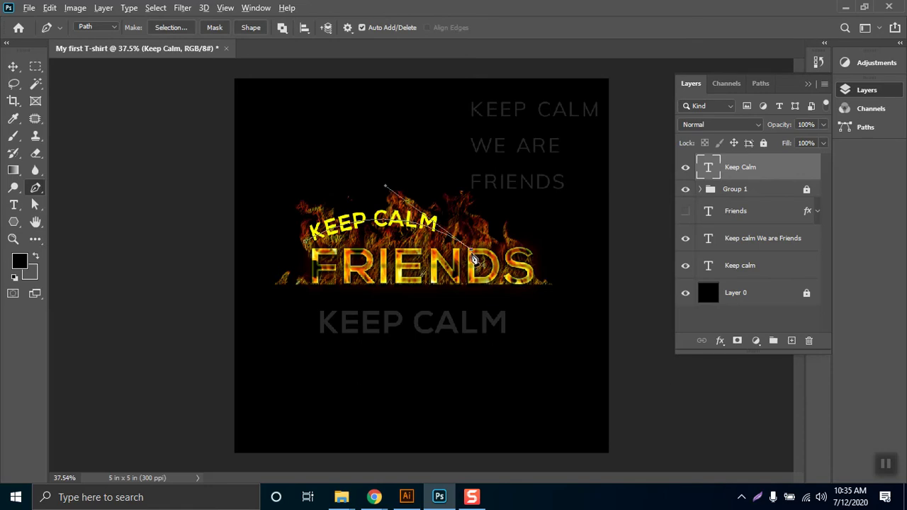
- Set the Pen tool to Shape mode with no fill and an RGB red stroke about 67 px wide
click(113, 27)
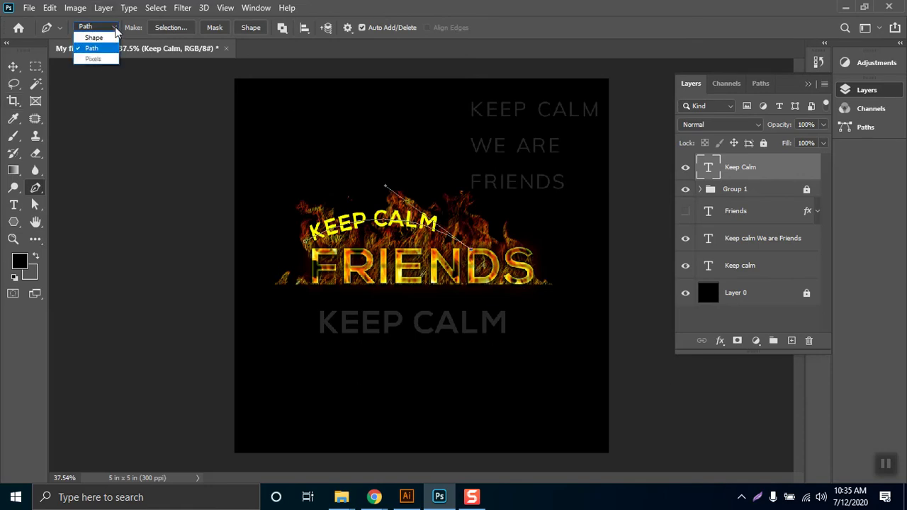
click(89, 36)
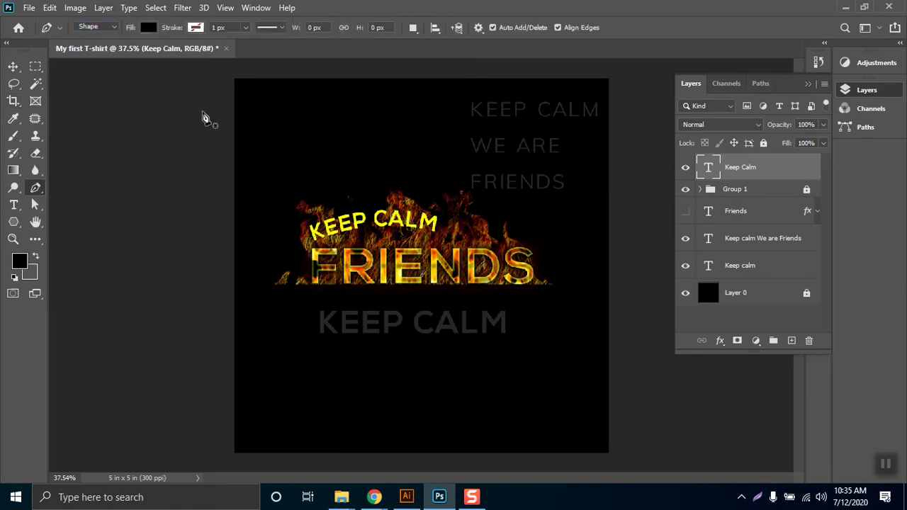
click(148, 28)
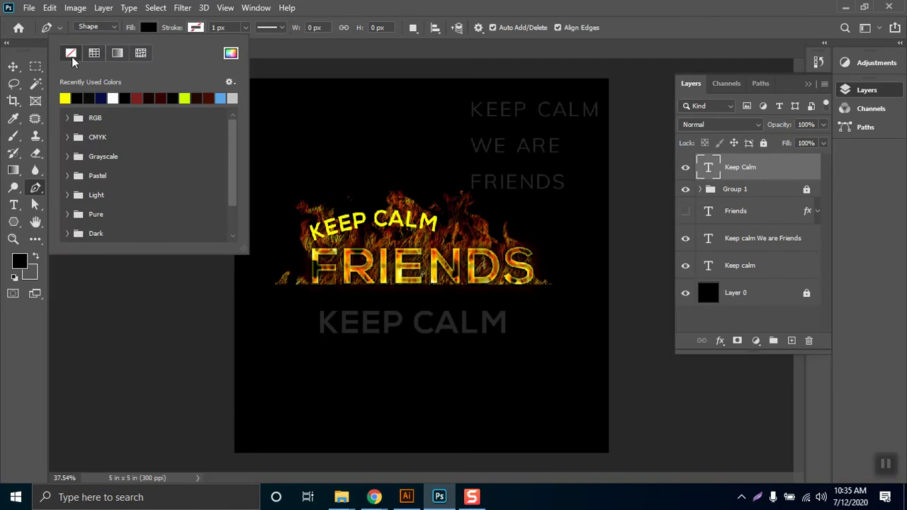
click(197, 28)
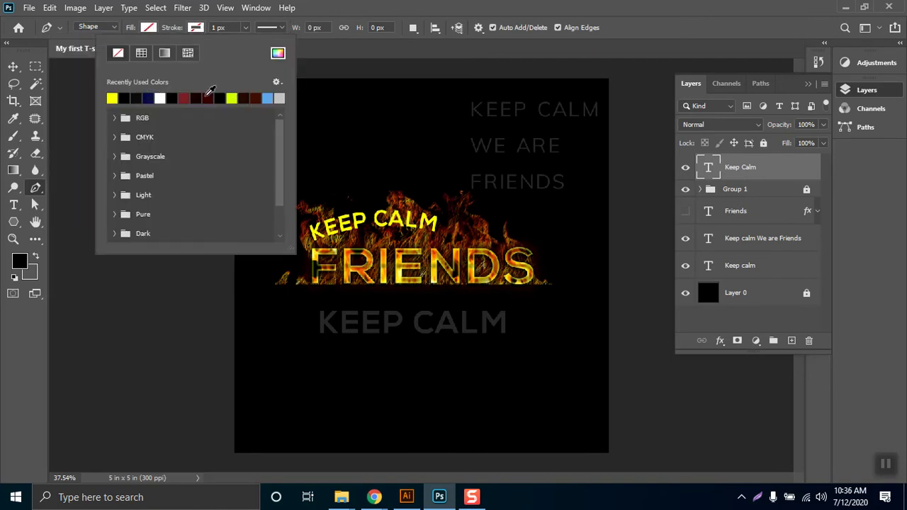
click(116, 119)
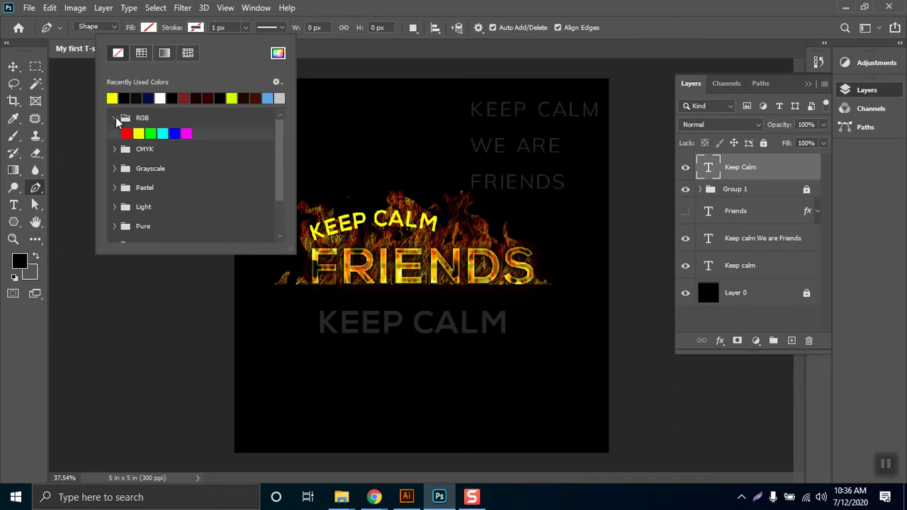
click(125, 133)
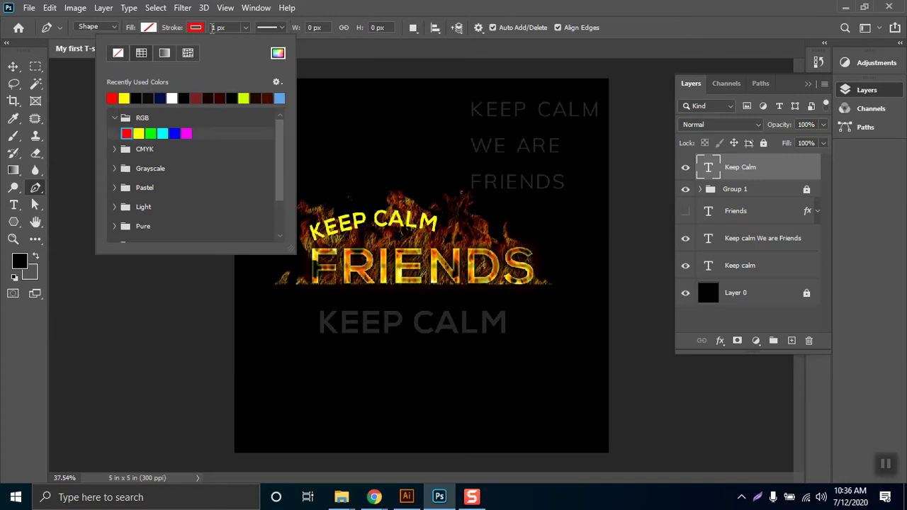
click(245, 28)
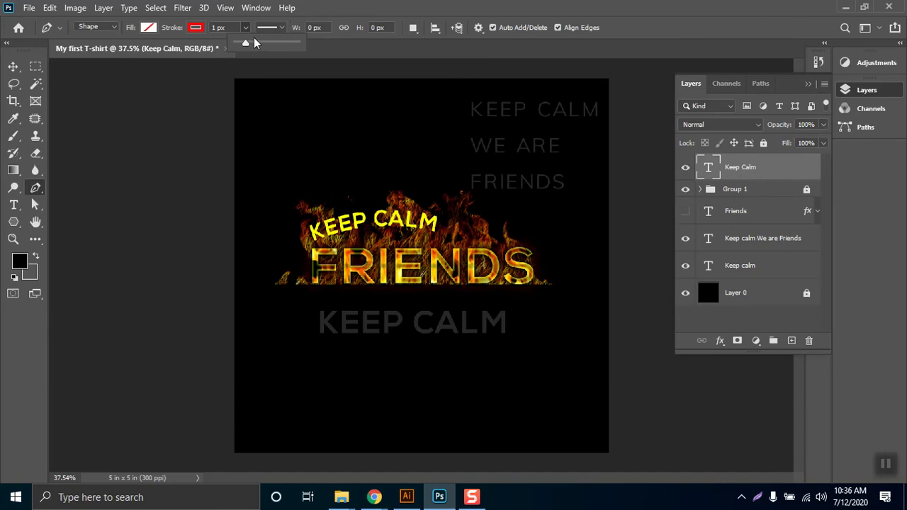
mouse_move(247, 42)
mouse_down()
mouse_move(280, 49)
mouse_move(262, 50)
mouse_up()
- Toggle the yellow "Keep Calm" layer's visibility off and on, and leave no layer selected
click(13, 66)
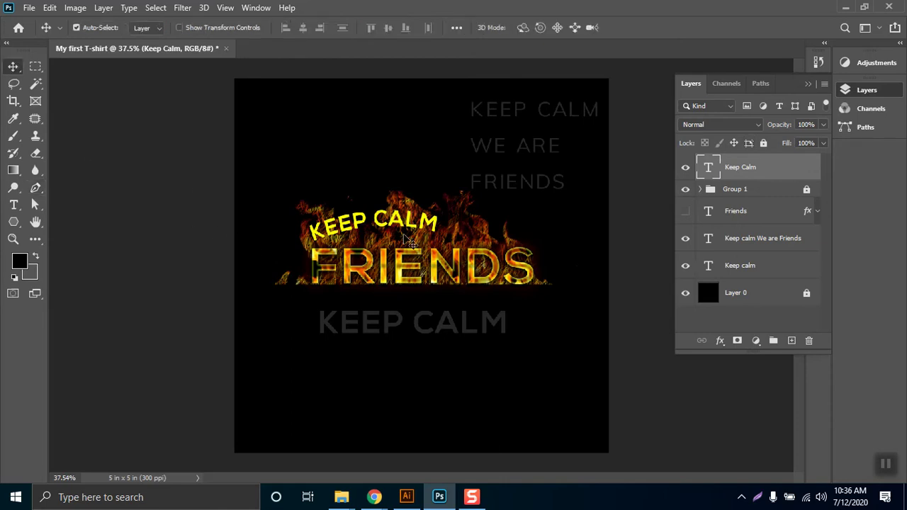
click(686, 169)
click(685, 168)
mouse_move(388, 223)
mouse_down()
mouse_move(389, 190)
mouse_move(388, 220)
mouse_up()
click(560, 241)
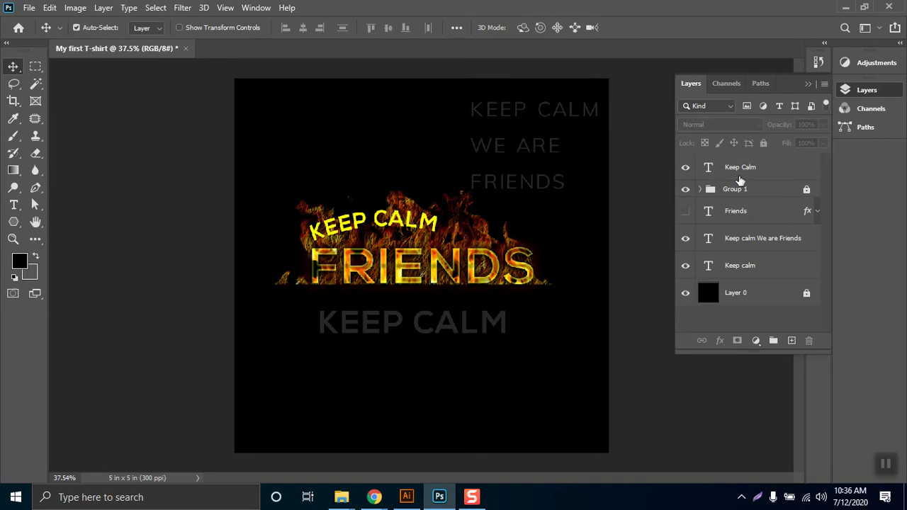
key(alt+period)
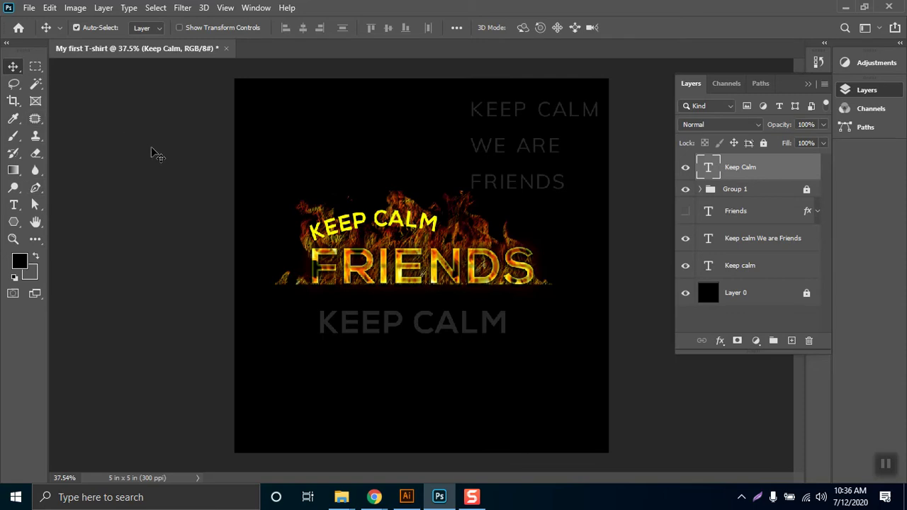
click(712, 319)
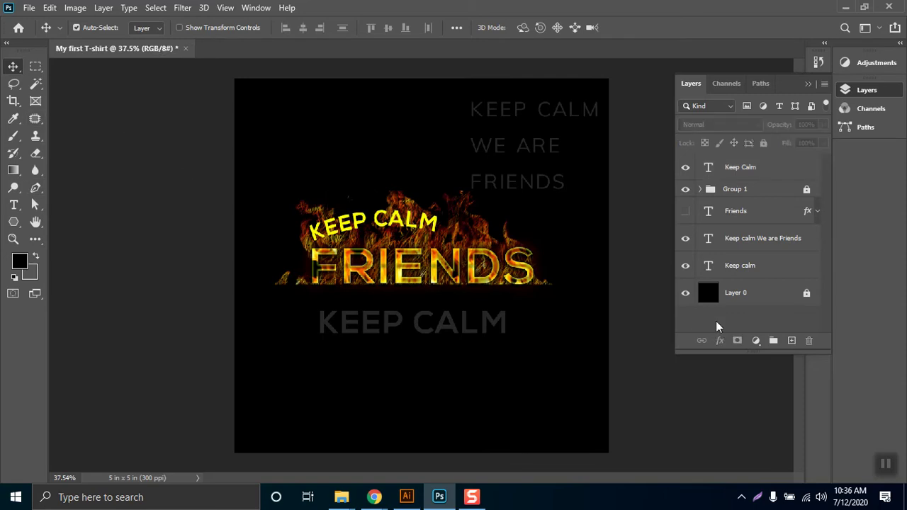
click(35, 188)
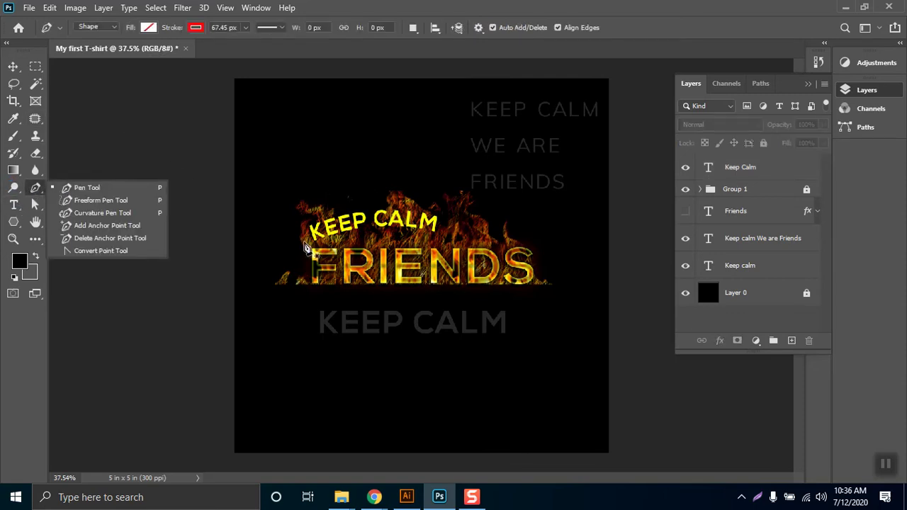
click(292, 221)
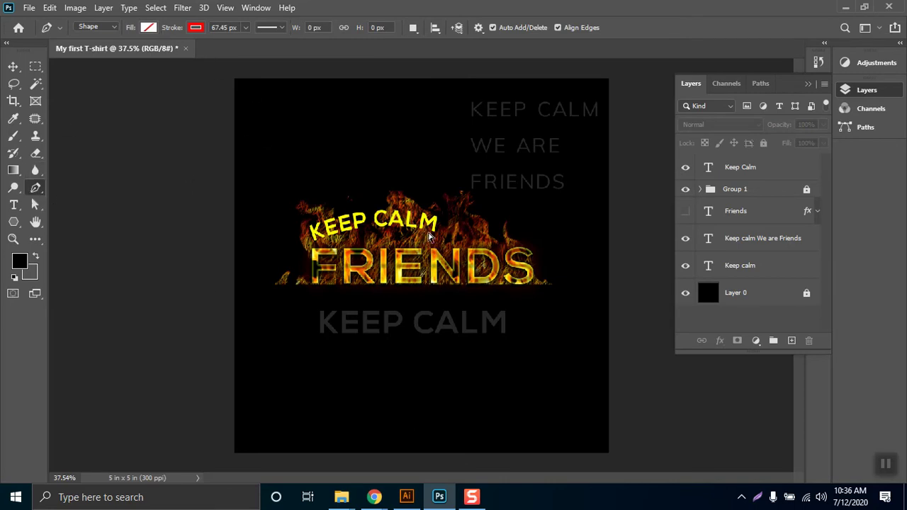
click(12, 66)
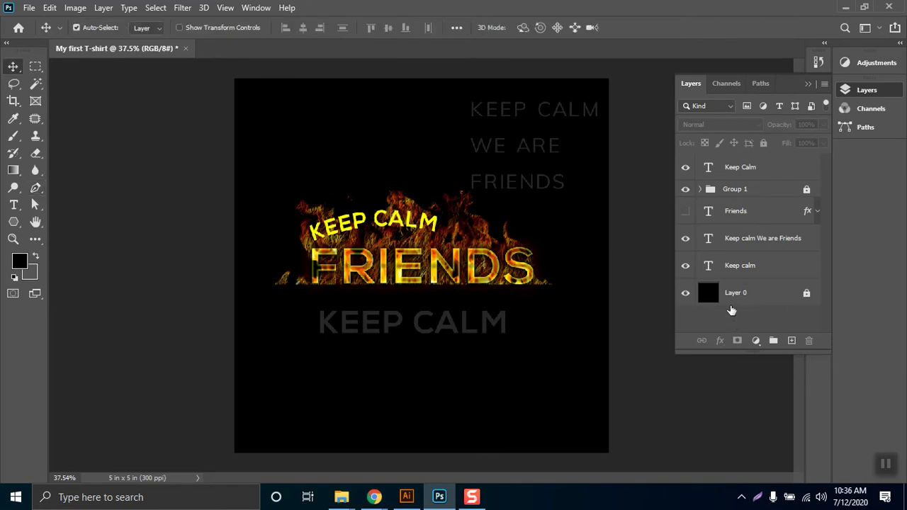
- Draw a red Pen tool arc about 683 px wide across the lower part of the curved "Keep Calm" text and widen its stroke to about 108 px
click(36, 188)
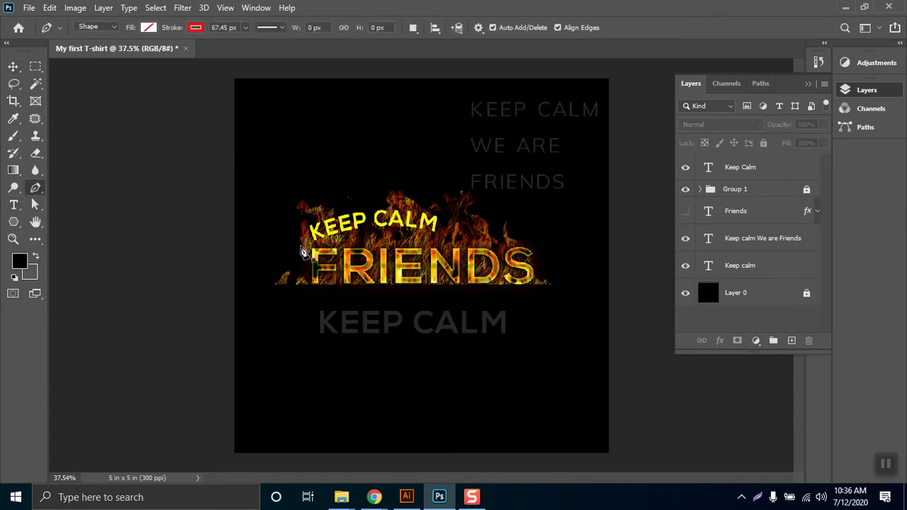
click(302, 247)
mouse_move(471, 247)
mouse_down()
mouse_move(506, 297)
mouse_move(541, 299)
mouse_move(601, 329)
mouse_move(563, 319)
mouse_up()
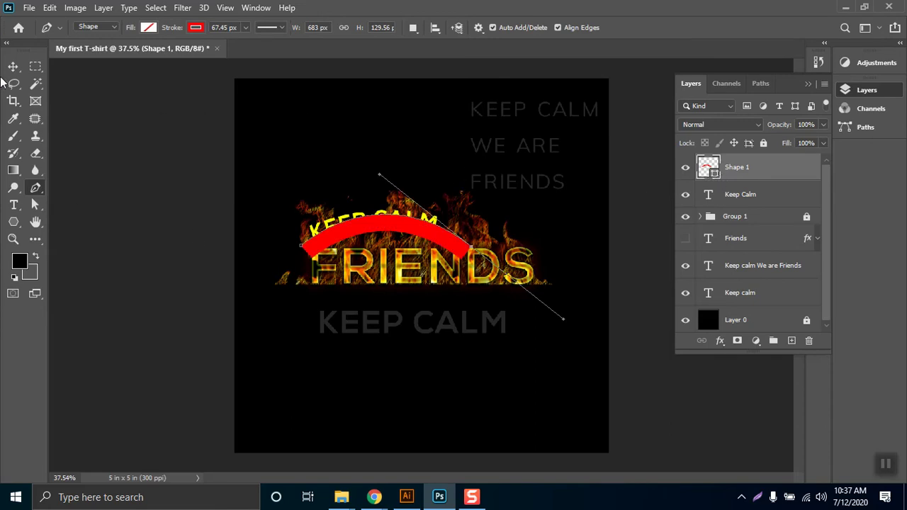
click(245, 28)
mouse_move(254, 47)
mouse_down()
mouse_move(264, 45)
mouse_move(257, 56)
mouse_up()
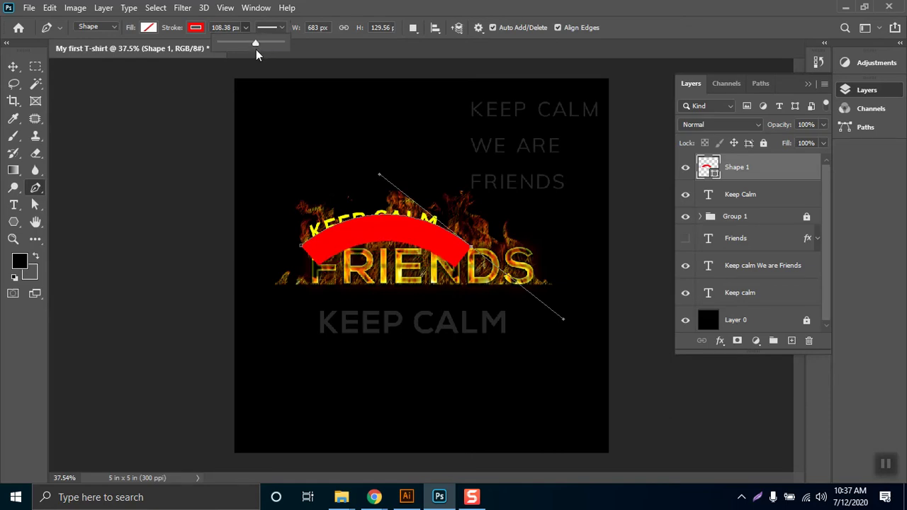
click(13, 66)
click(13, 66)
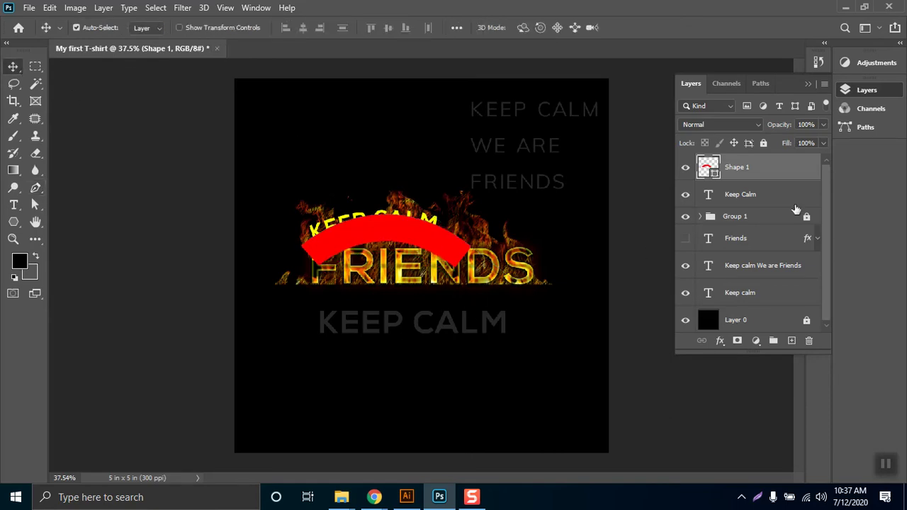
- Raise and round the red arc by adjusting its curve handles so it covers the "Keep Calm" text, about 686 by 182 px
click(12, 222)
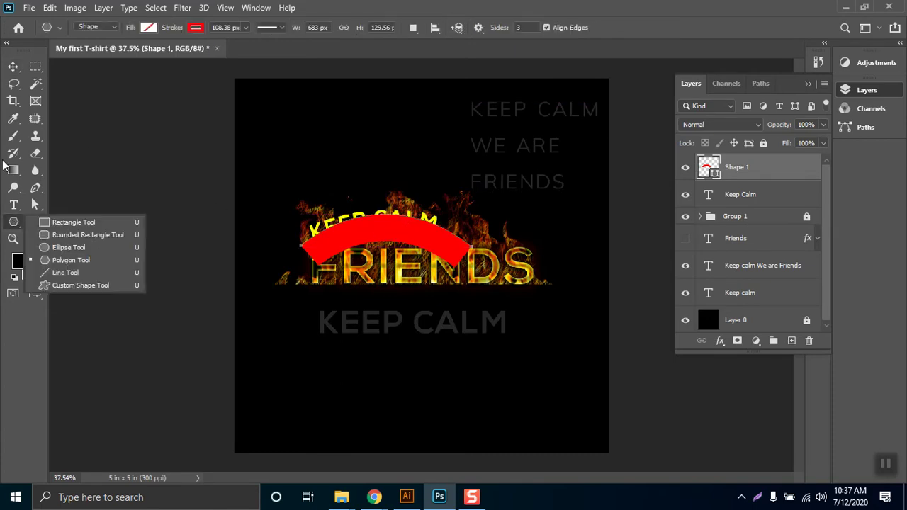
click(14, 224)
click(35, 188)
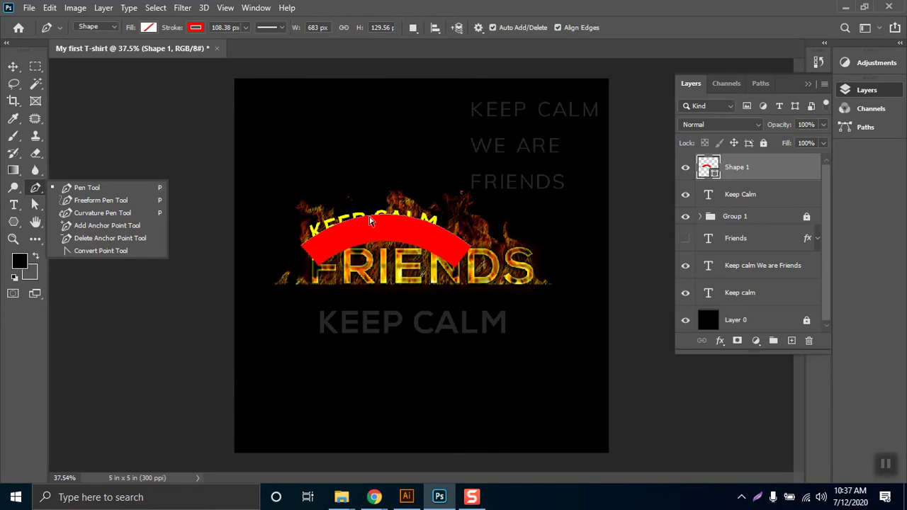
click(389, 225)
click(469, 247)
click(387, 224)
drag(380, 220, 382, 207)
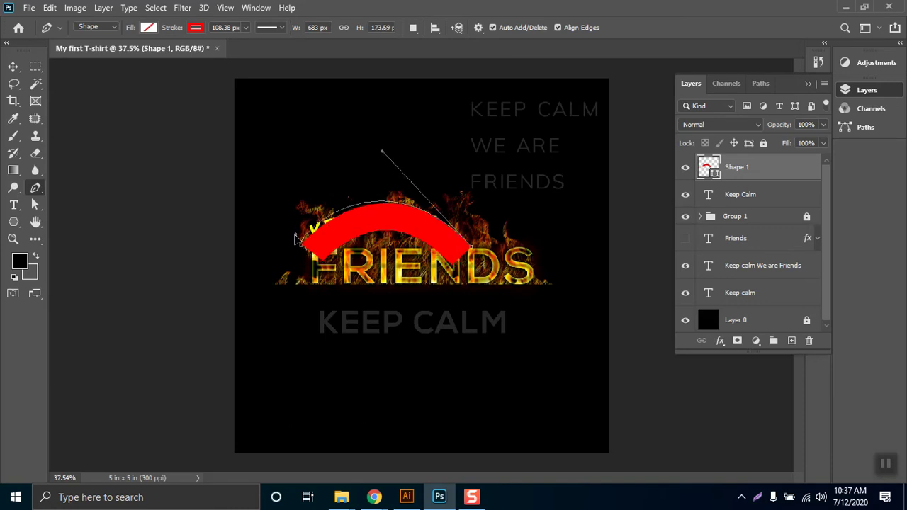
drag(293, 236, 291, 229)
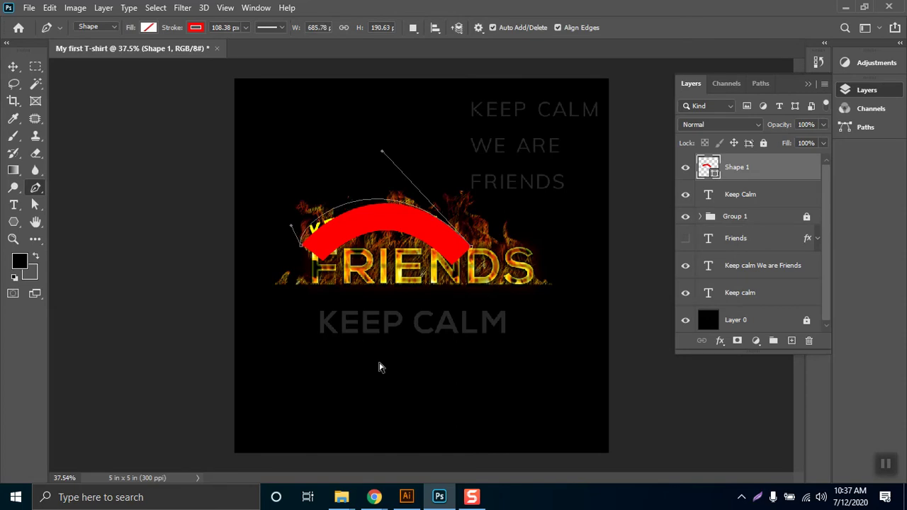
mouse_move(381, 158)
mouse_down()
mouse_move(383, 148)
mouse_move(394, 156)
mouse_up()
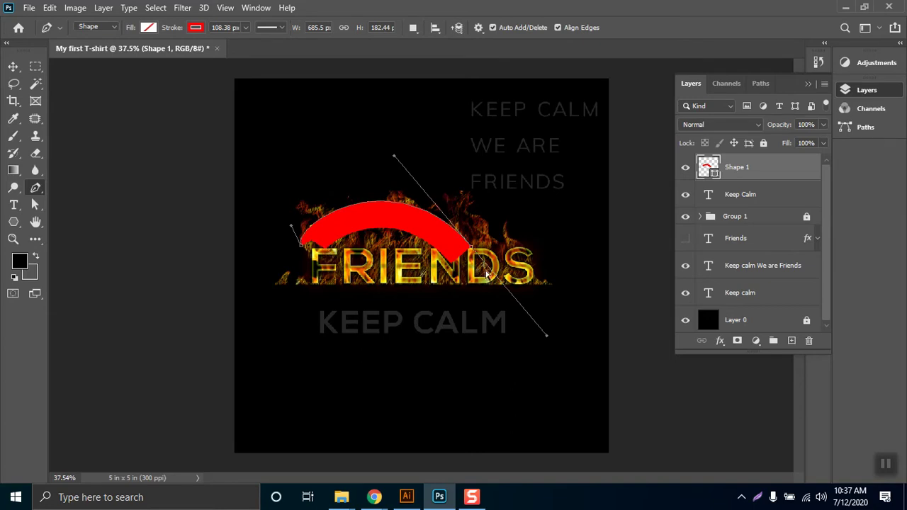
key(Return)
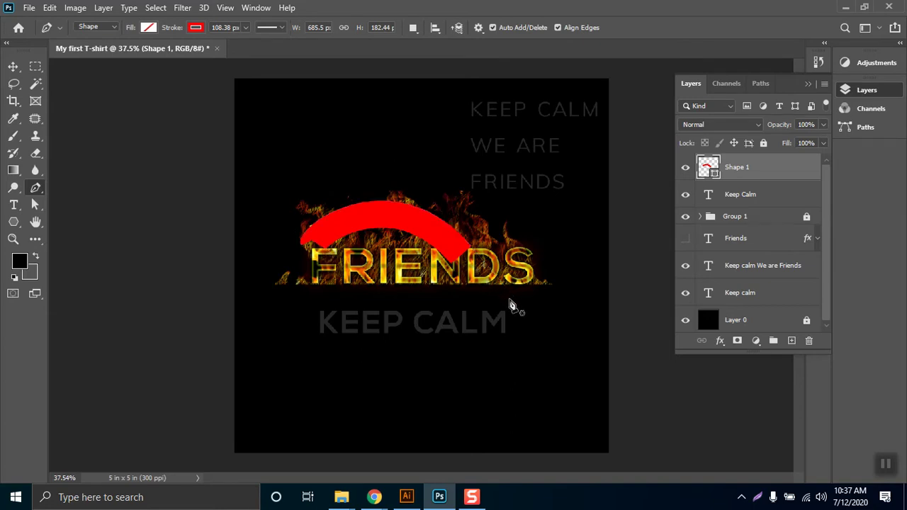
- Move the red arc's layer below the yellow "Keep Calm" text and below Group 1
drag(744, 172, 750, 207)
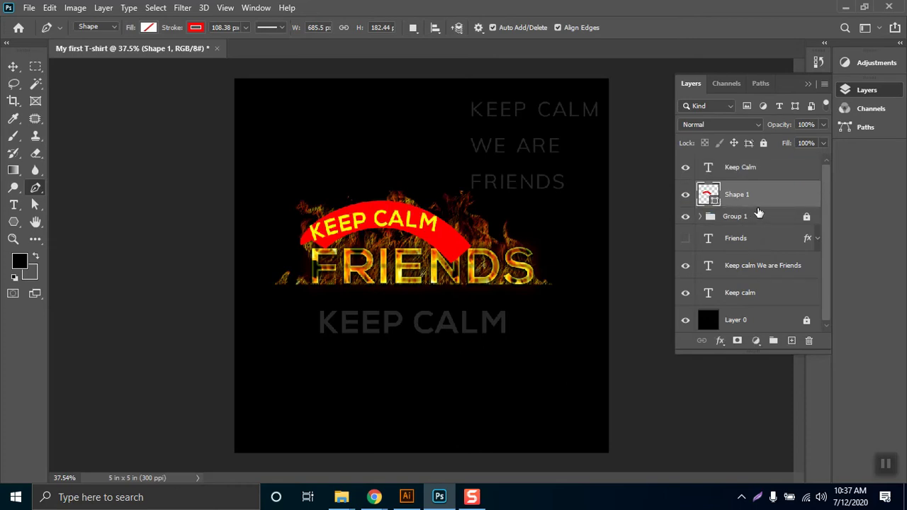
drag(758, 204, 750, 249)
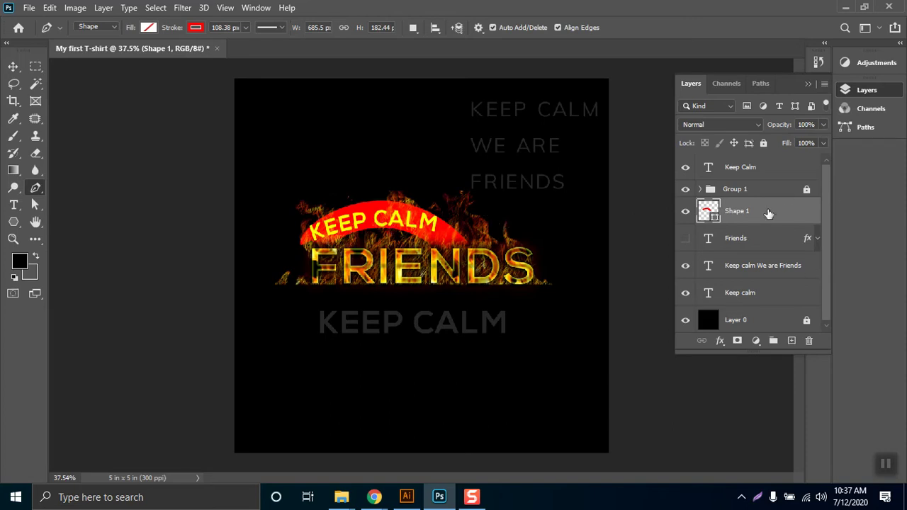
- Reshape the path of the yellow "Keep Calm" text with a stronger curve to follow the red arc
click(710, 169)
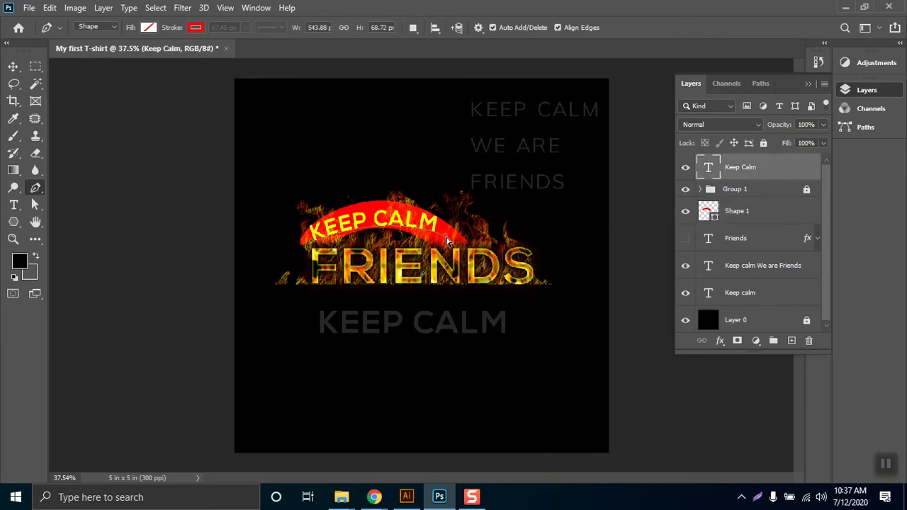
drag(447, 239, 383, 216)
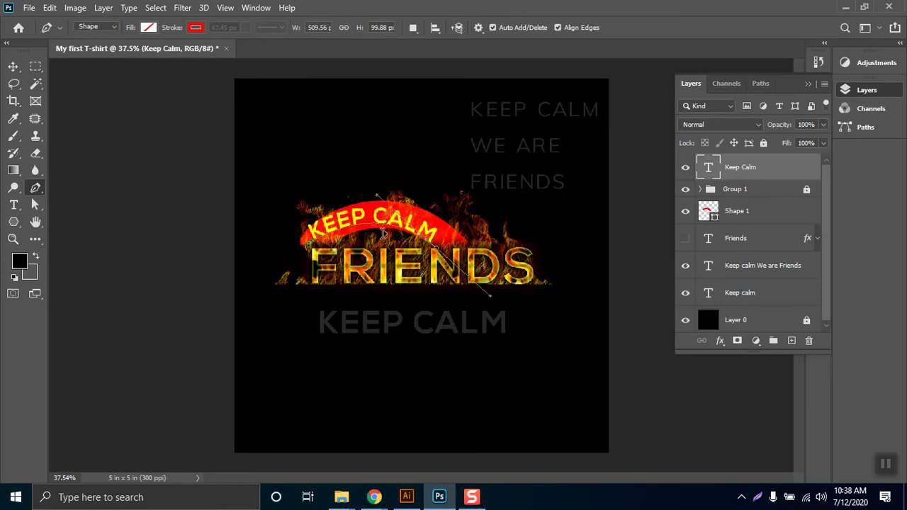
- Reshape the curved KEEP CALM text path by shifting its starting anchor point inward along the red banner
click(311, 248)
drag(326, 249, 292, 270)
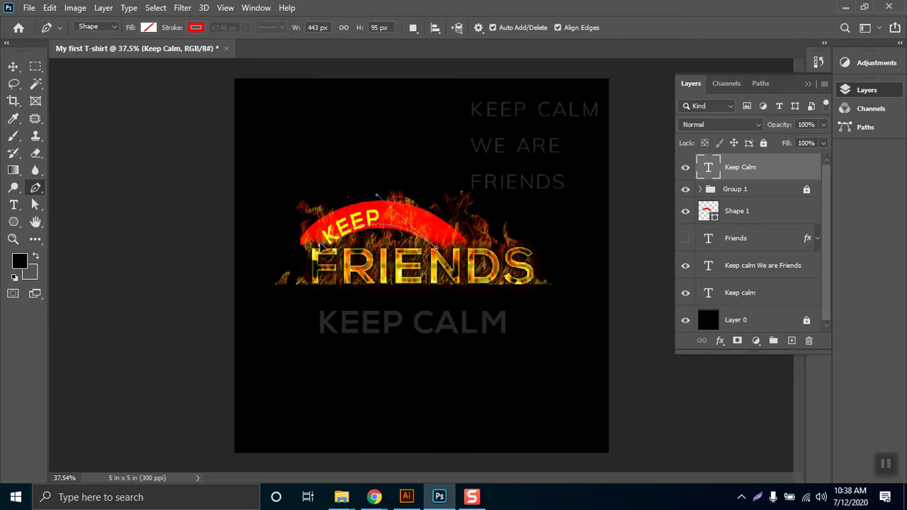
drag(323, 245, 328, 258)
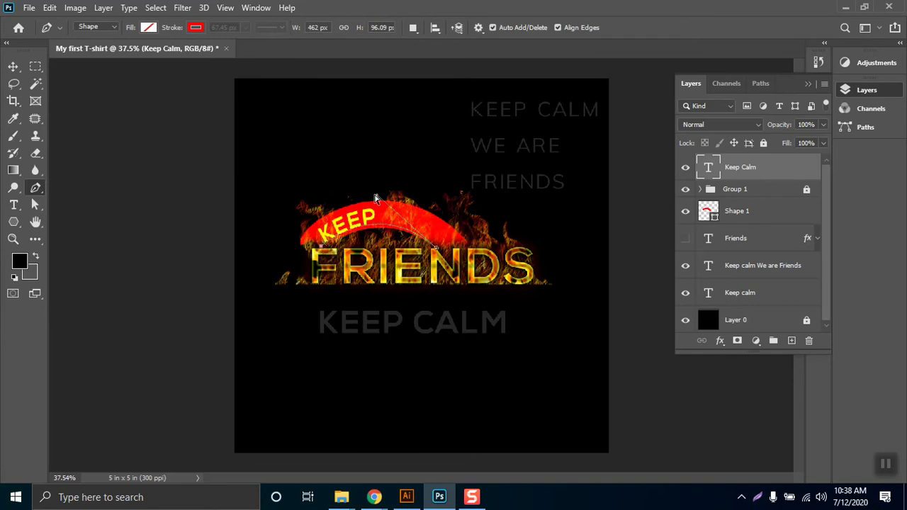
click(434, 249)
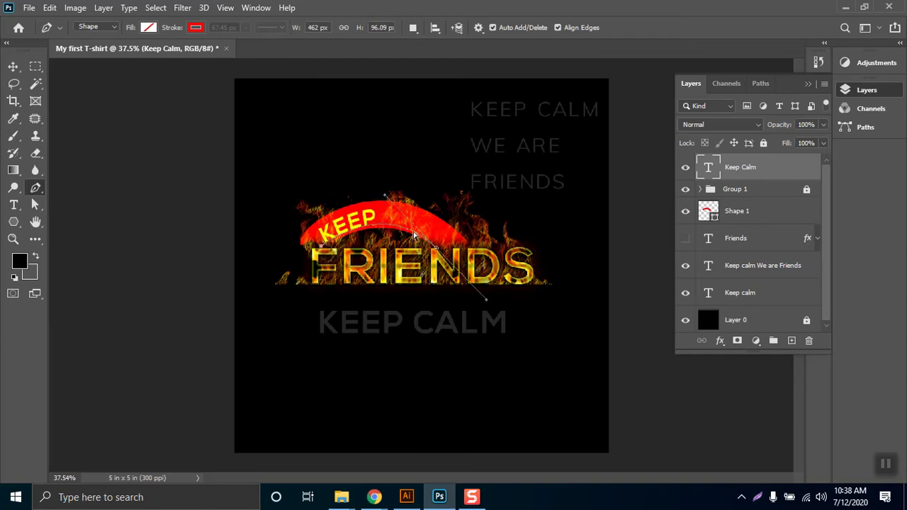
- Set the font size of the whole curved KEEP CALM text to 20.46 pt
key(t)
click(372, 222)
key(ctrl+a)
click(350, 27)
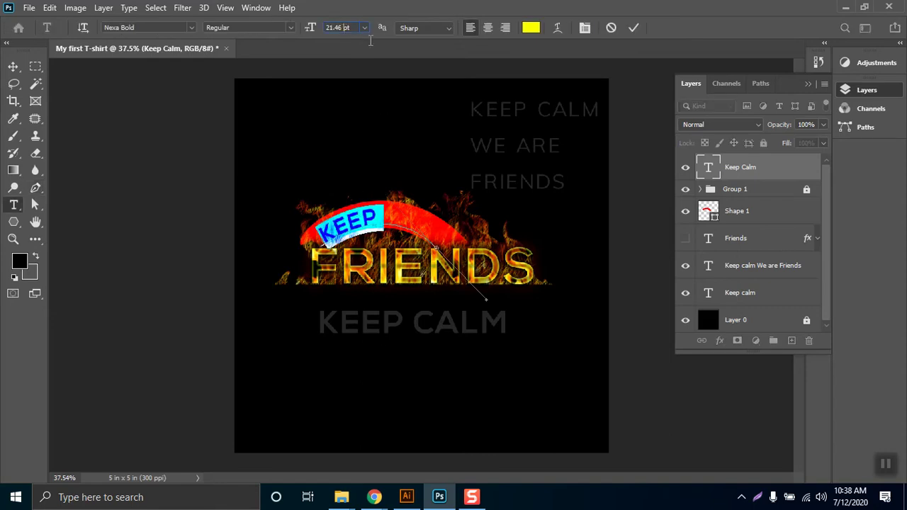
key(Down)
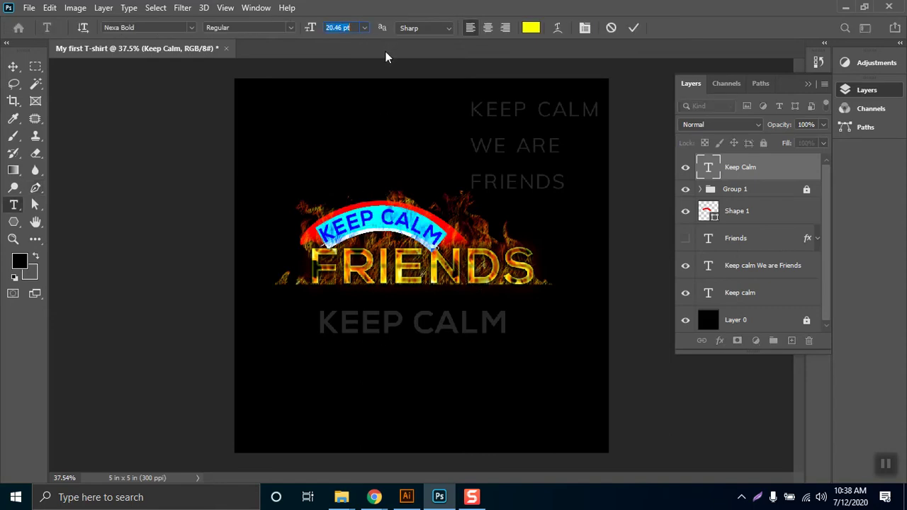
click(12, 66)
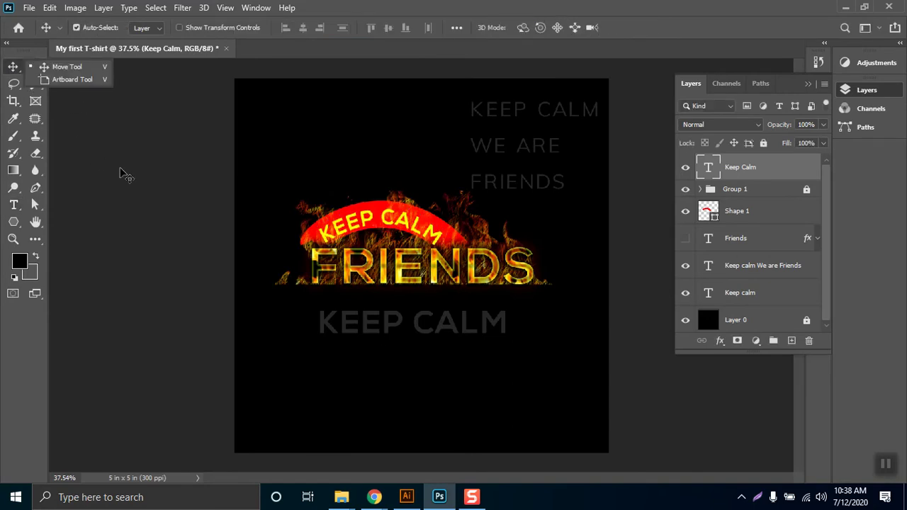
click(214, 193)
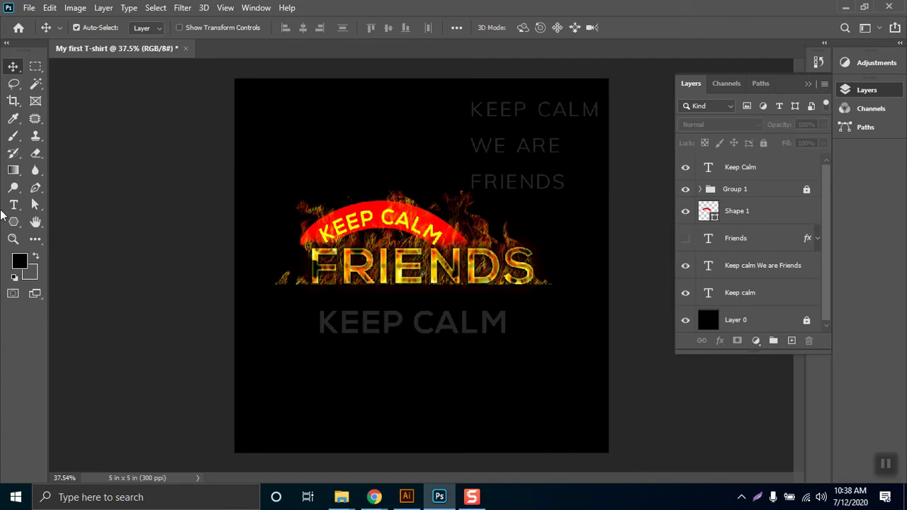
- Change WE ARE to WE'RE in the gray three-line text, and nudge that text block slightly down
click(14, 204)
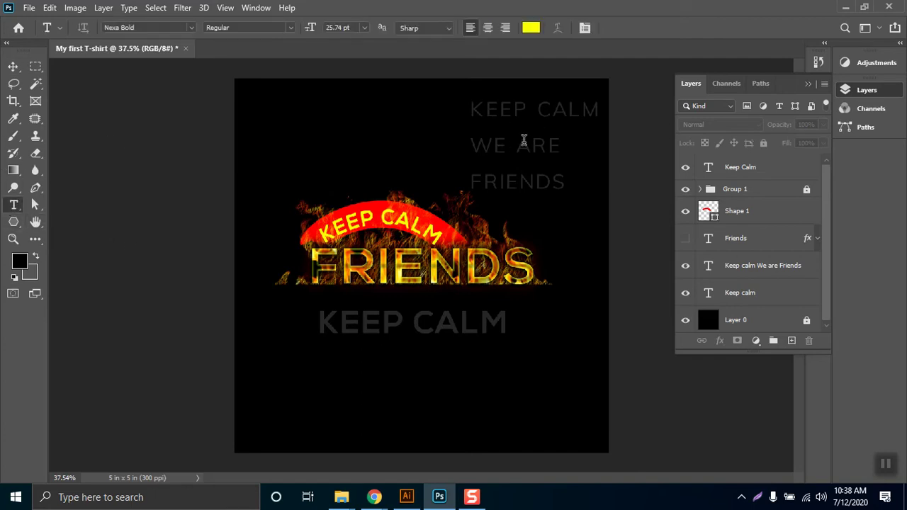
click(512, 145)
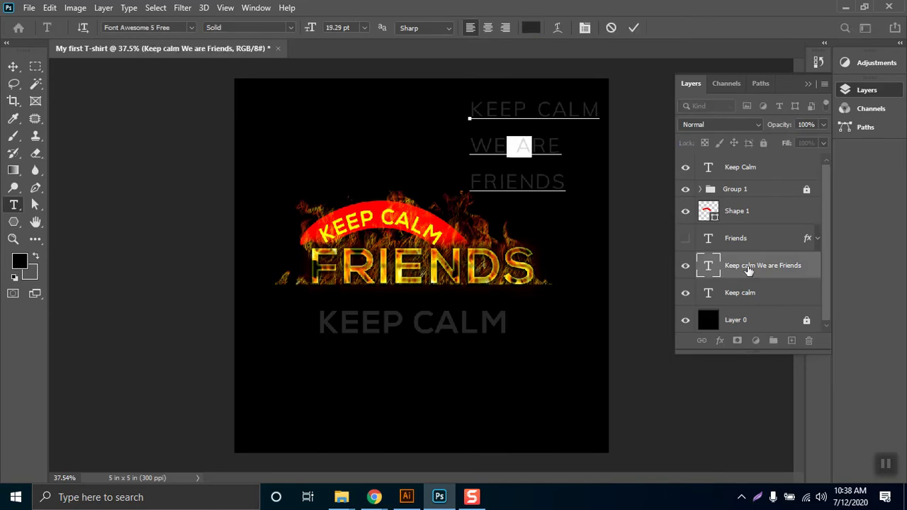
key(Delete)
key(BackSpace)
text(')
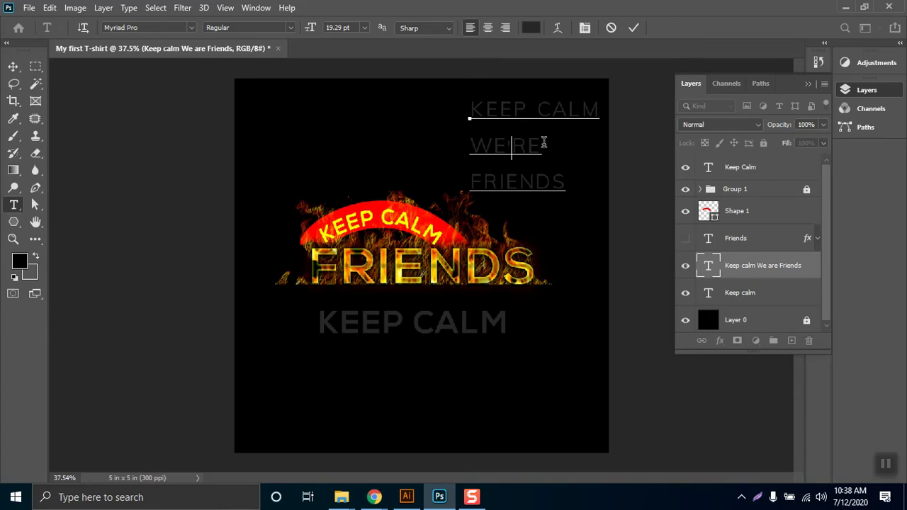
double_click(523, 145)
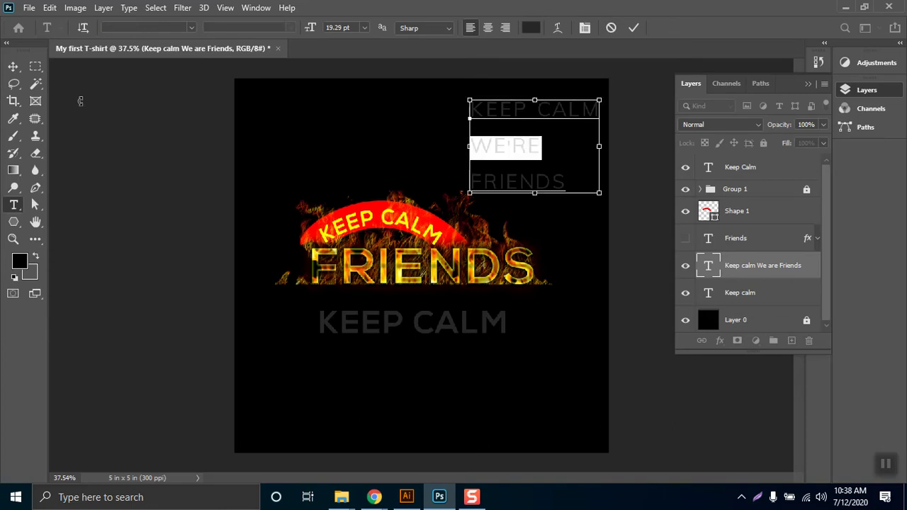
click(13, 66)
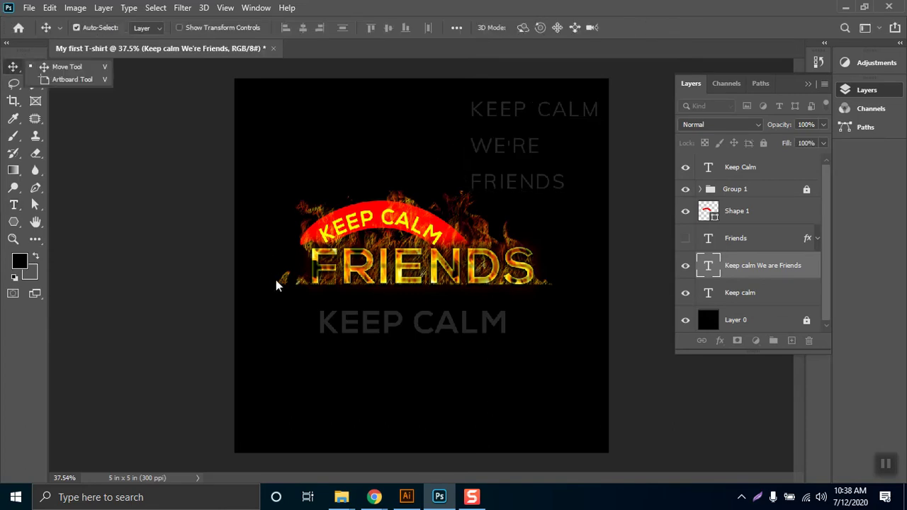
key(shift+Down)
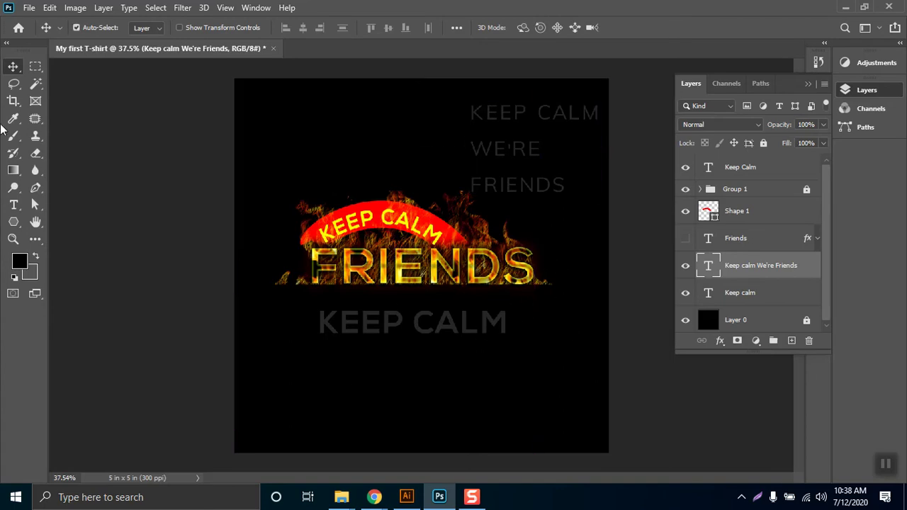
- Add a separate WE'RE text below the artwork and move it above the end of FRIENDS, beside the red banner
click(14, 205)
click(423, 367)
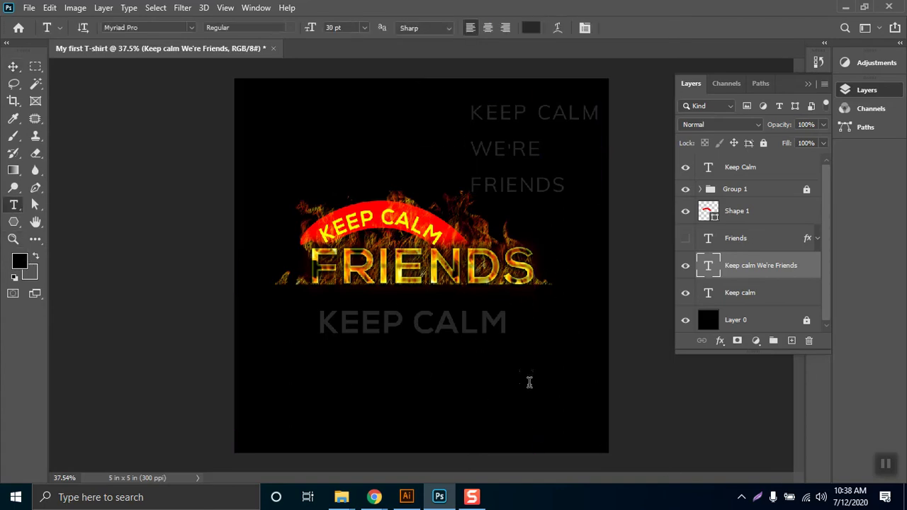
text(WE'RE)
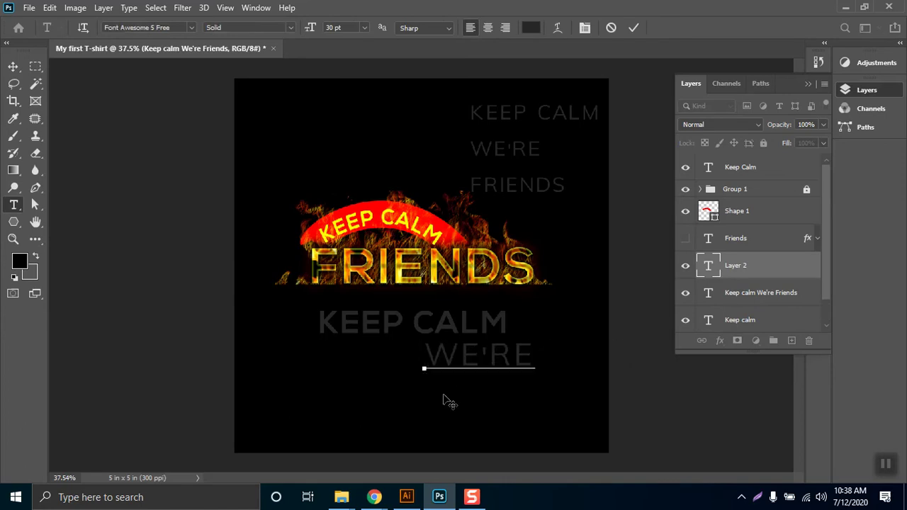
click(14, 68)
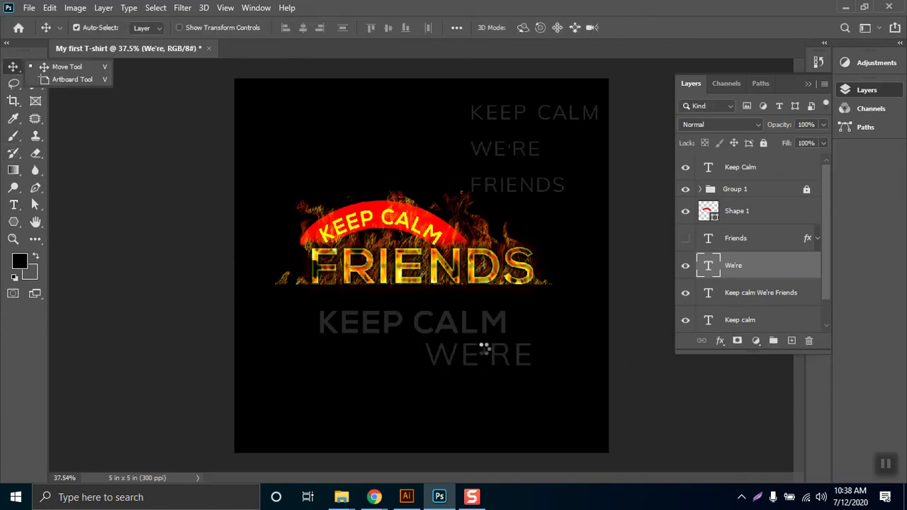
drag(488, 364, 510, 239)
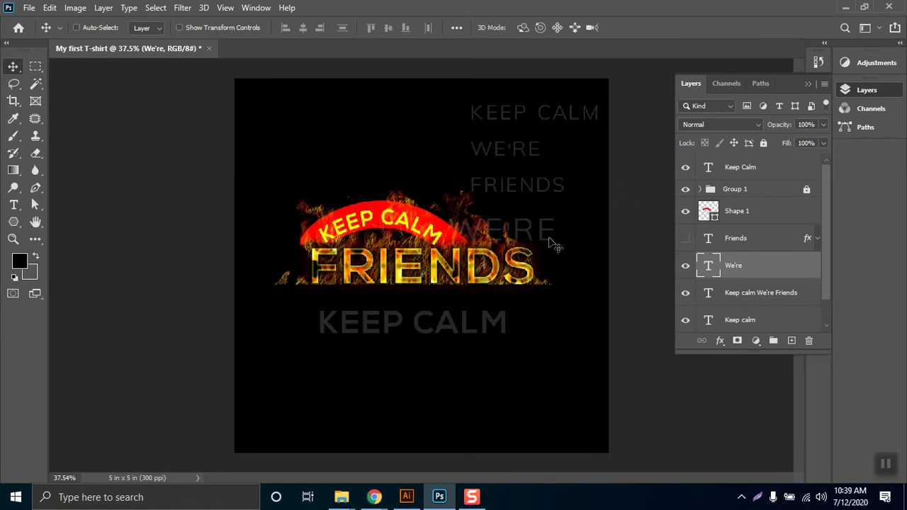
- Scale the separate WE'RE text down to about 73%
key(ctrl+t)
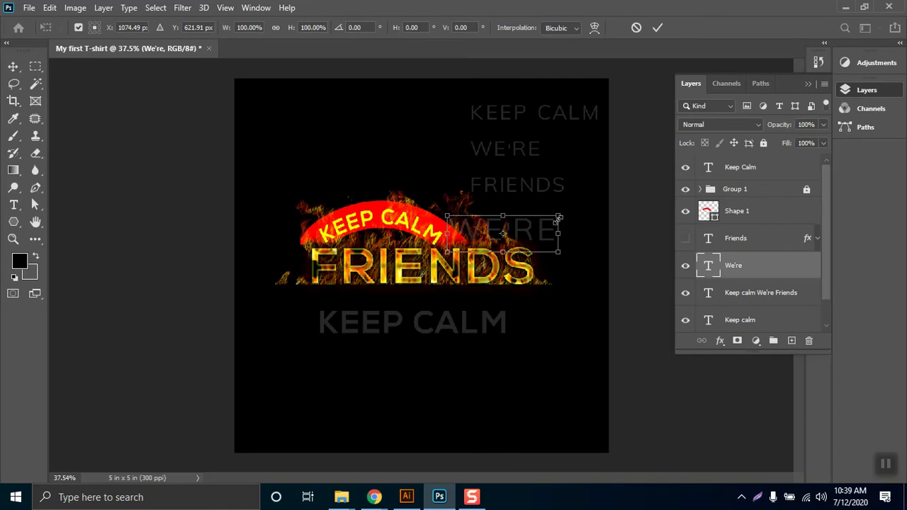
drag(550, 224, 525, 221)
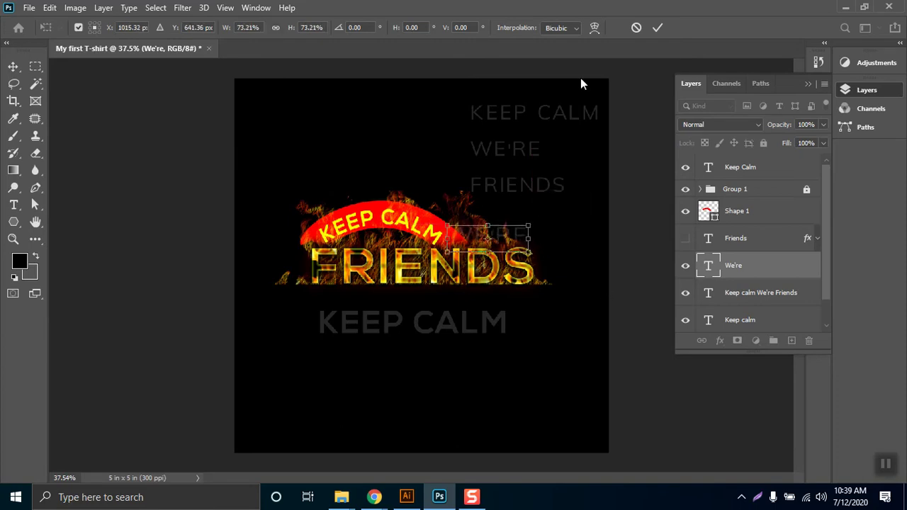
key(Return)
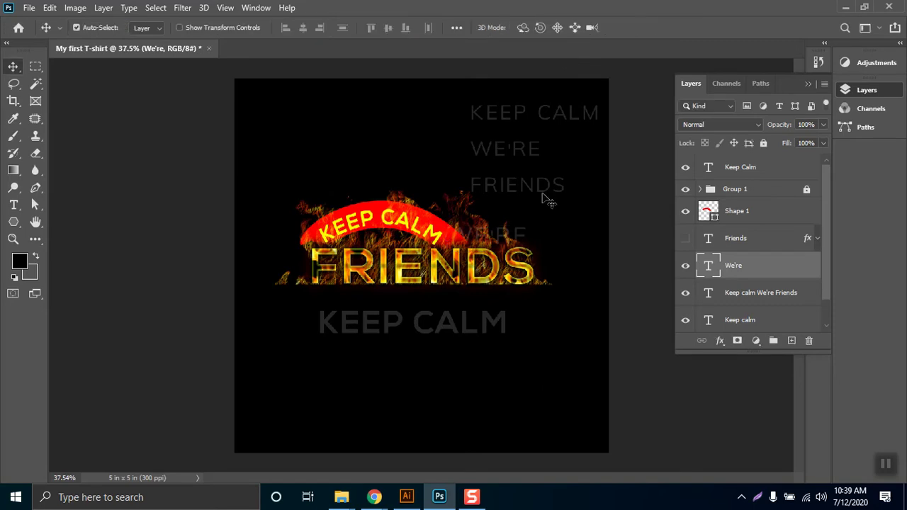
- Change the colour of the separate WE'RE text to white (ffffff)
key(t)
double_click(508, 241)
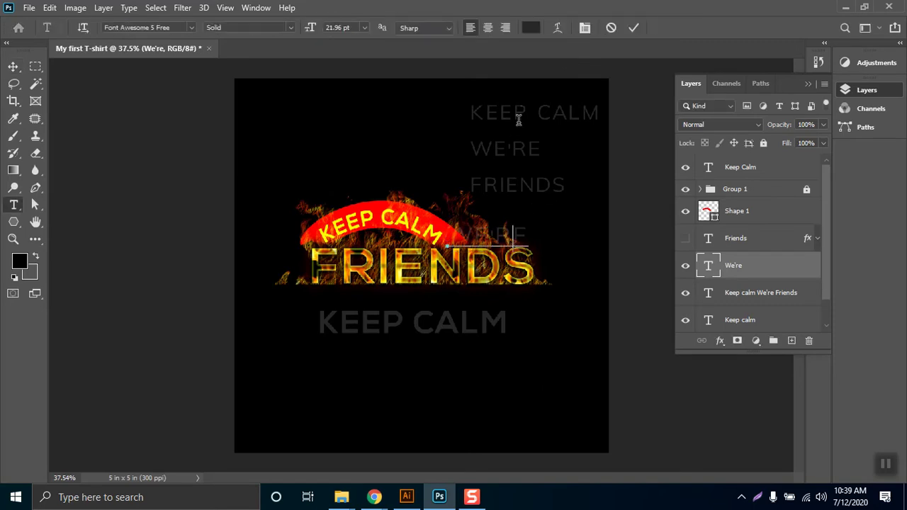
click(531, 28)
text(ffffff)
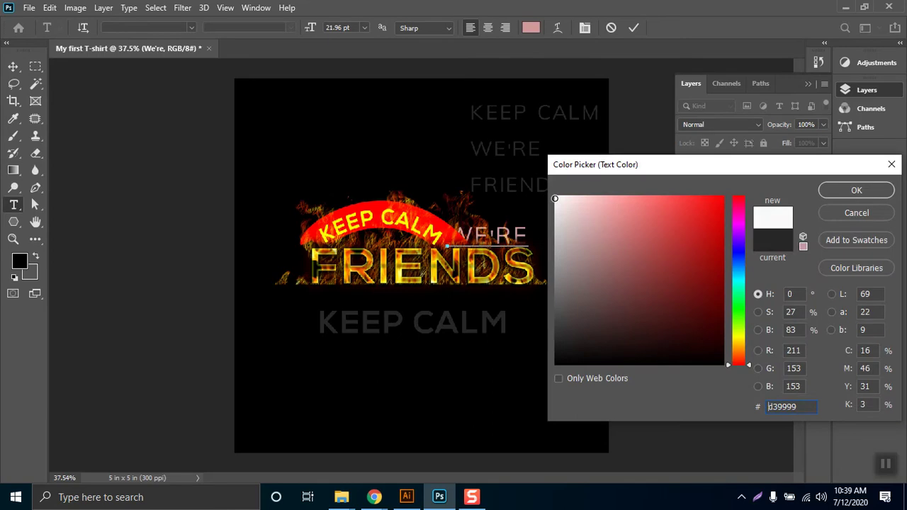
click(853, 192)
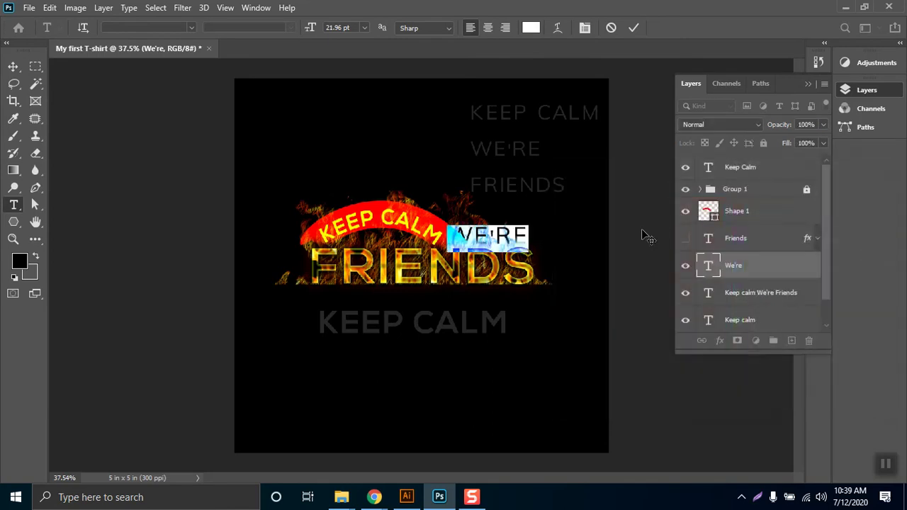
click(12, 66)
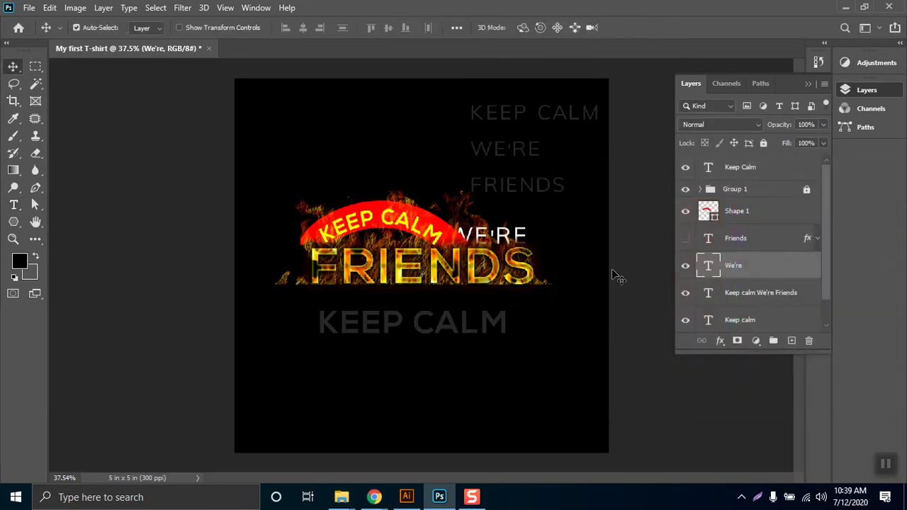
- Bring the WE'RE text layer to the front of the stack and nudge it slightly to the right
key(ctrl+shift+bracketright)
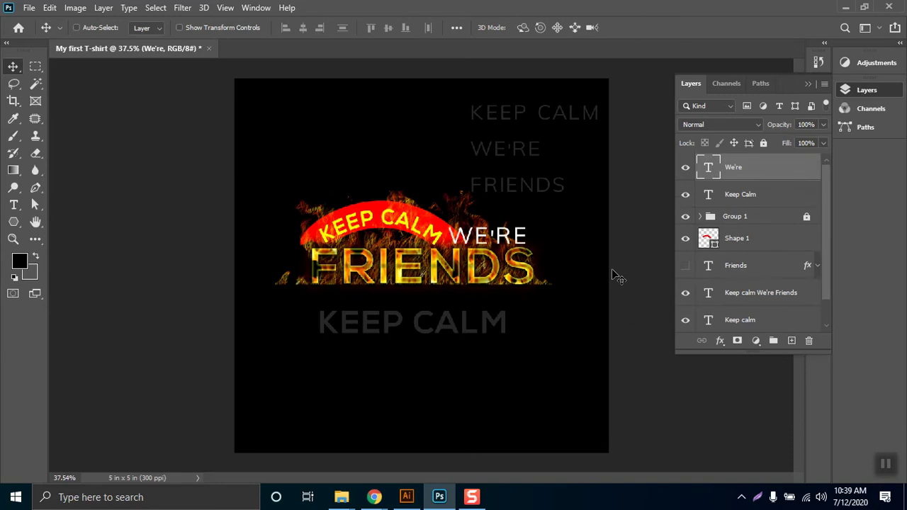
key(shift+Right)
key(shift+Right)
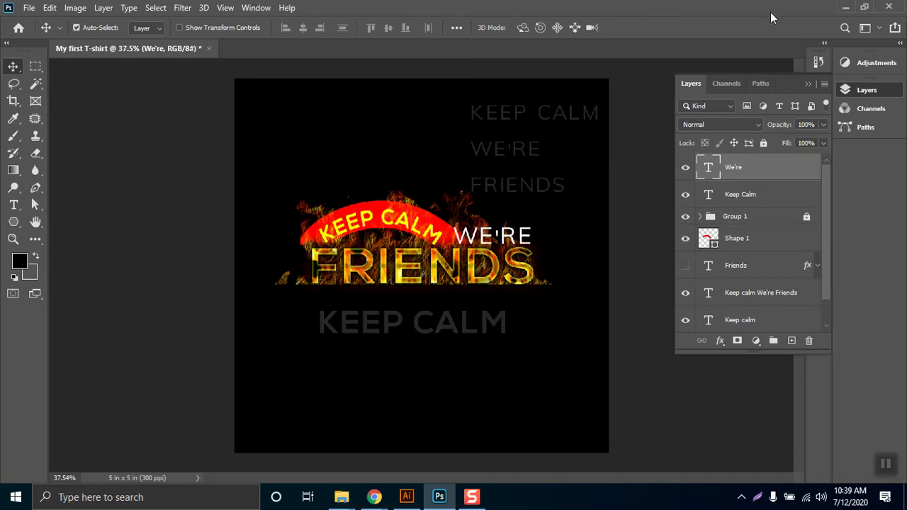
- Try the WE'RE text over the red banner, and place it back beside the banner's right end above FRIENDS
key(shift+Left)
key(shift+Left)
key(shift+Left)
key(shift+Left)
key(shift+Left)
key(shift+Left)
key(shift+Left)
key(shift+Left)
key(shift+Left)
key(shift+Left)
key(shift+Left)
key(shift+Left)
key(shift+Left)
key(shift+Left)
key(shift+Left)
key(shift+Left)
key(shift+Left)
key(shift+Left)
key(shift+Left)
key(shift+Left)
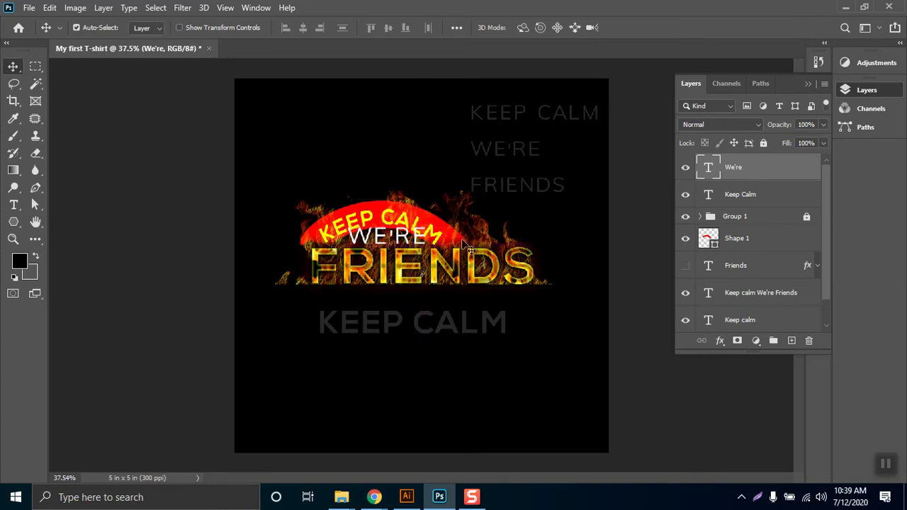
drag(404, 246, 391, 248)
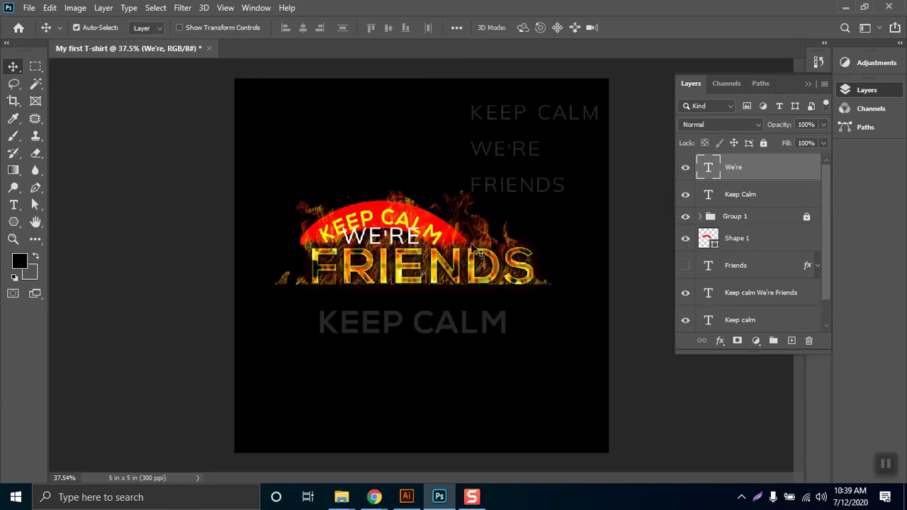
drag(390, 246, 522, 244)
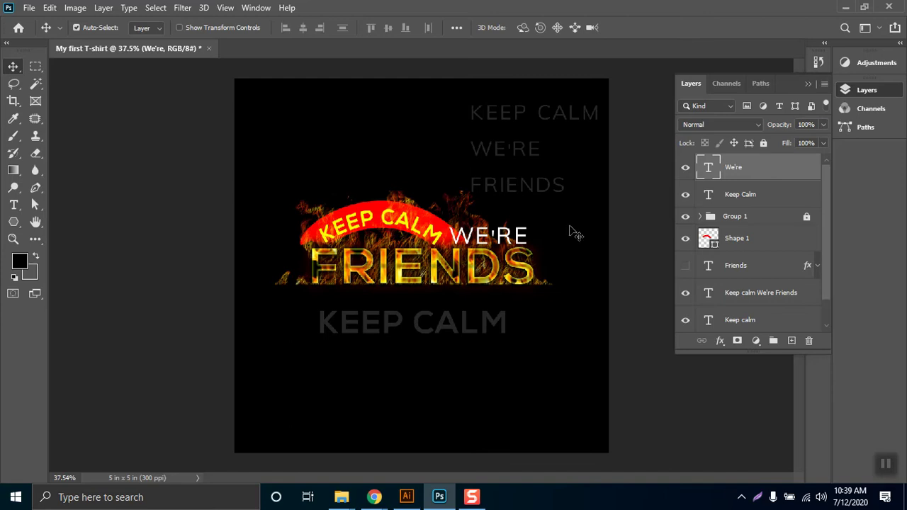
- Open the blending options of the WE'RE layer and enable a Stroke effect
right_click(763, 168)
click(641, 19)
drag(553, 69, 753, 86)
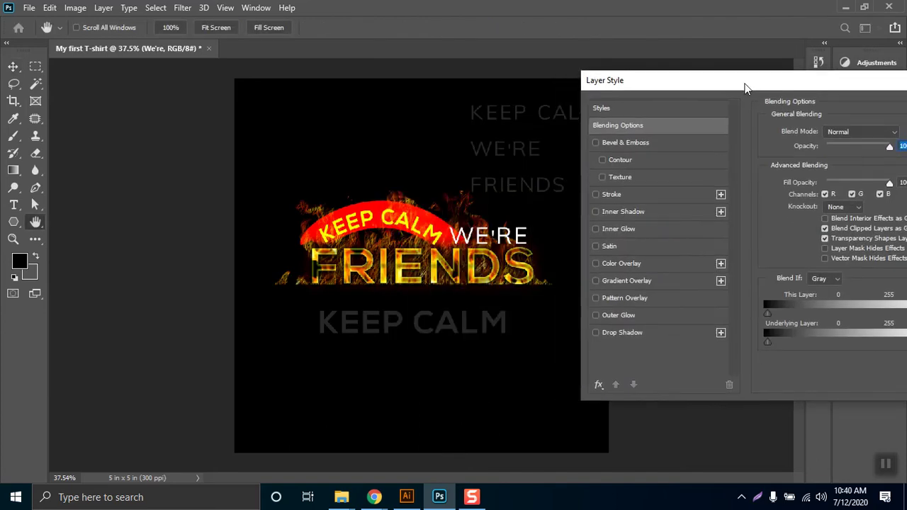
click(612, 194)
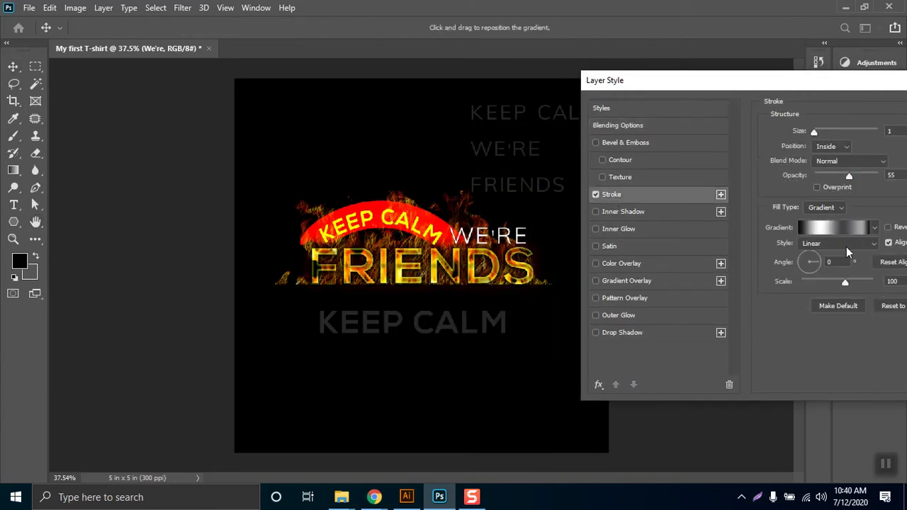
- Give the WE'RE layer's stroke a solid colour fill in red (ff0200)
click(826, 208)
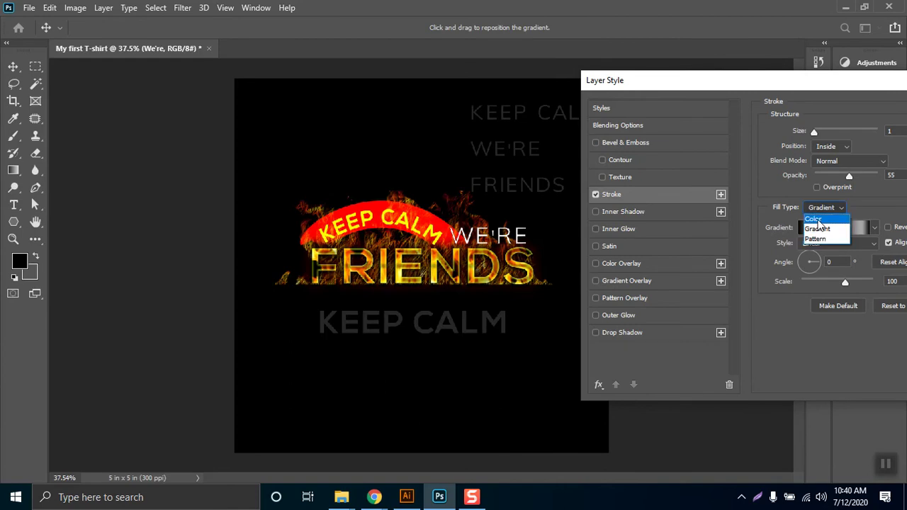
click(815, 219)
click(798, 234)
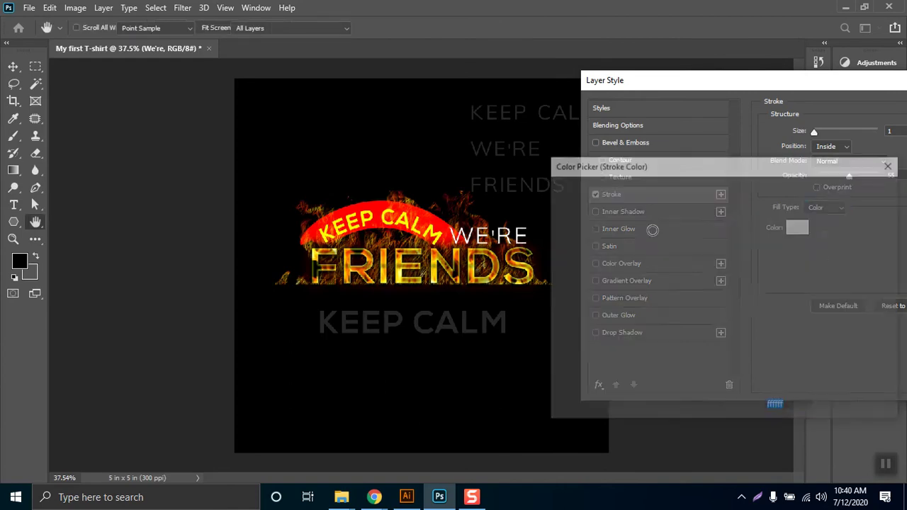
text(ff0000)
click(846, 196)
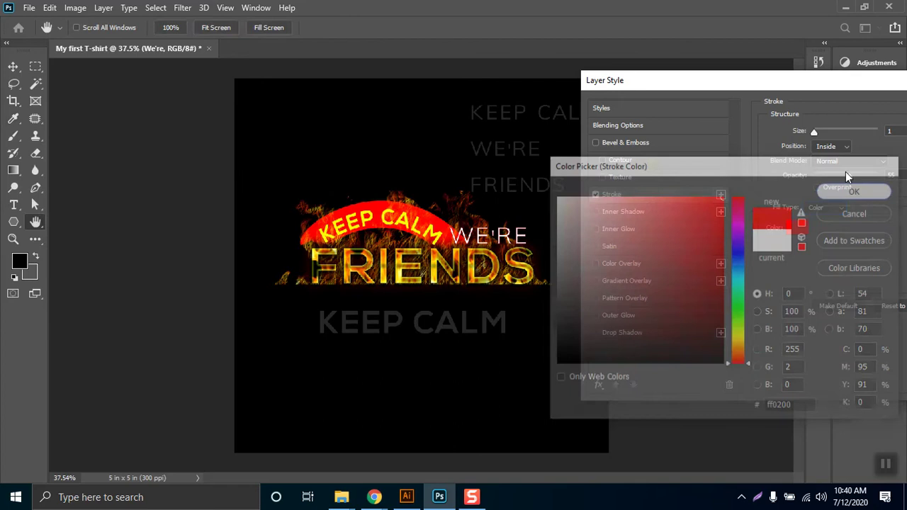
- Position the WE'RE stroke outside the letters, set its size to about 10 px, and apply the layer style
click(815, 131)
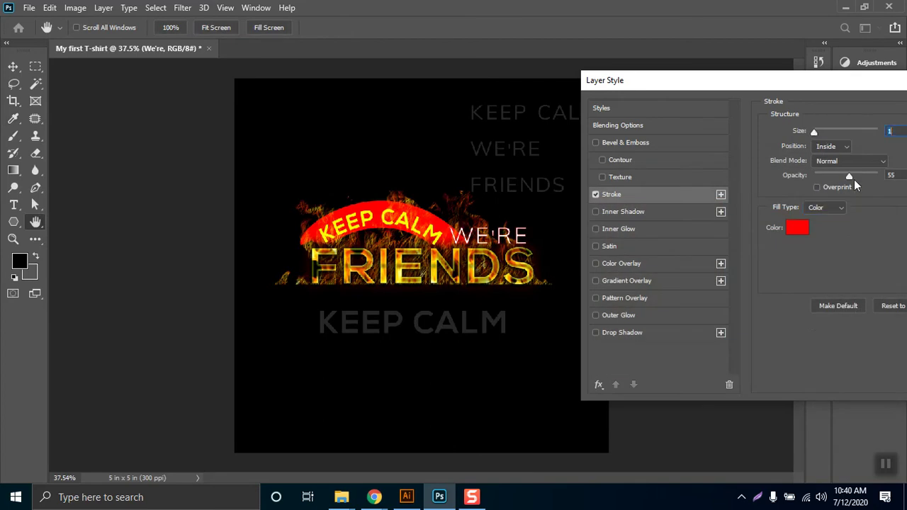
click(832, 147)
click(831, 163)
drag(819, 130, 821, 131)
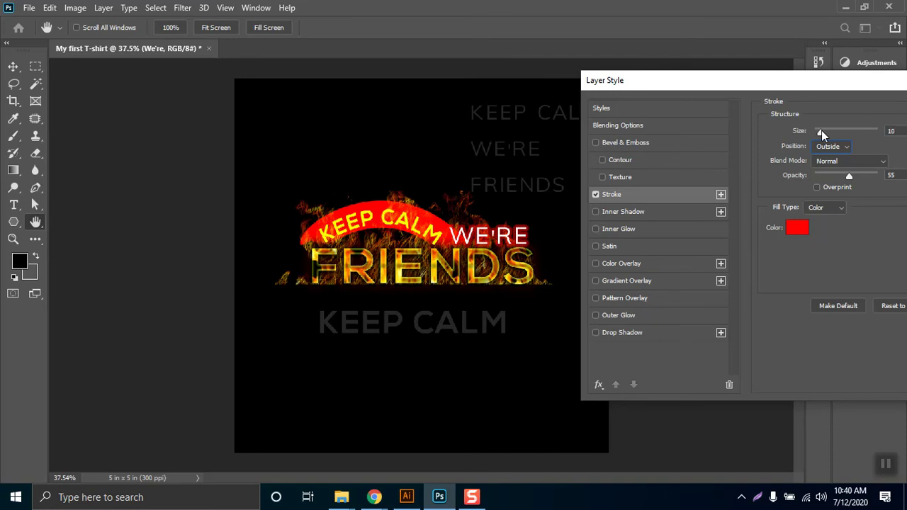
mouse_move(885, 91)
mouse_down()
mouse_move(844, 91)
mouse_move(871, 89)
mouse_up()
key(Return)
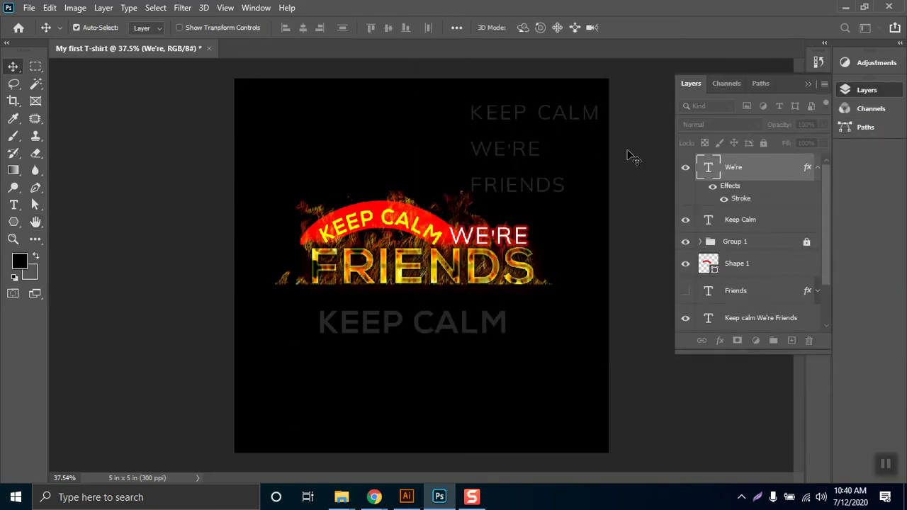
- Hide the unused grey text layers "Keep calm We're Friends" and "Keep calm", keeping the curved Keep Calm text visible
click(818, 168)
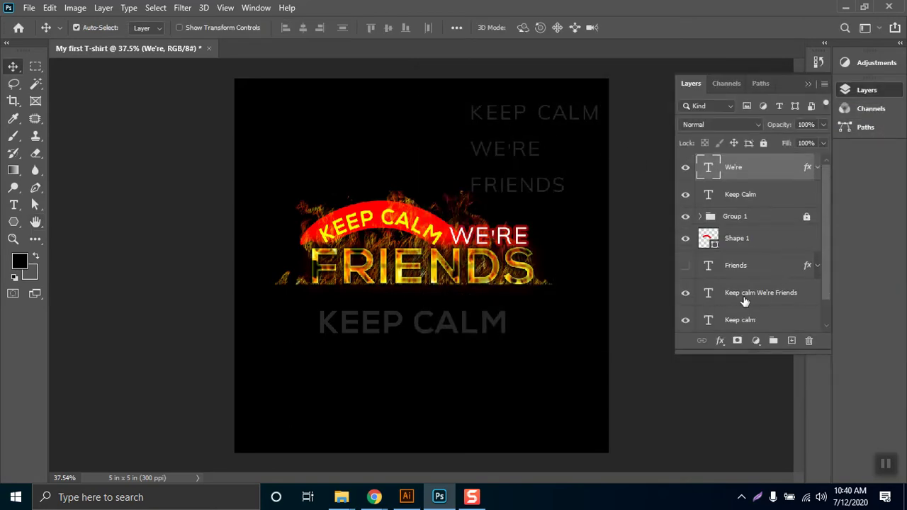
click(683, 294)
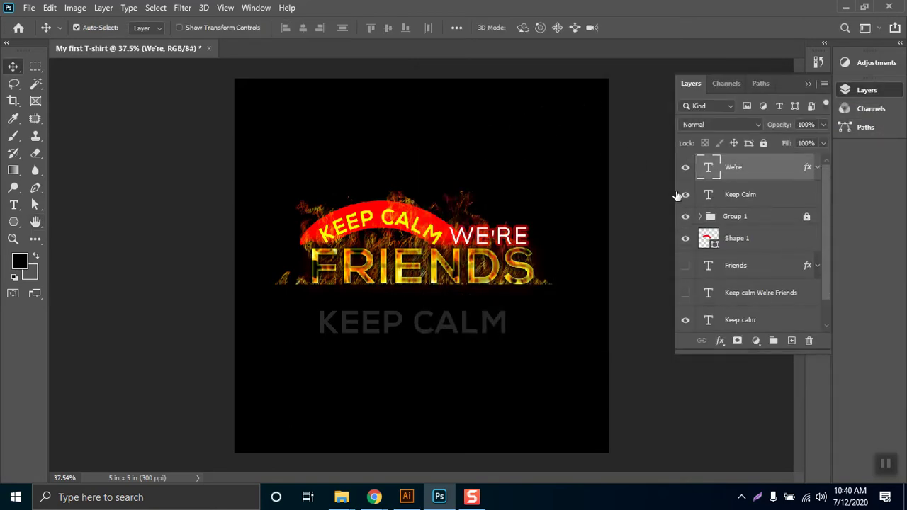
click(688, 195)
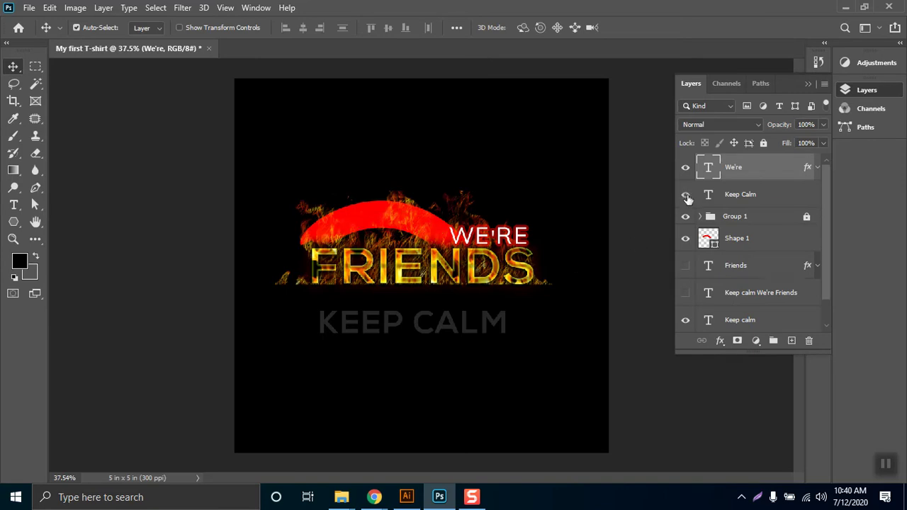
click(686, 194)
click(685, 320)
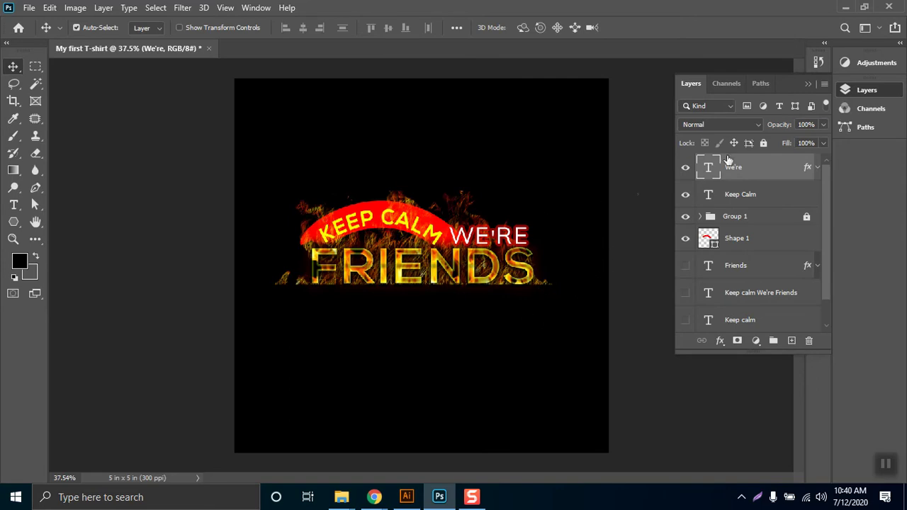
click(809, 83)
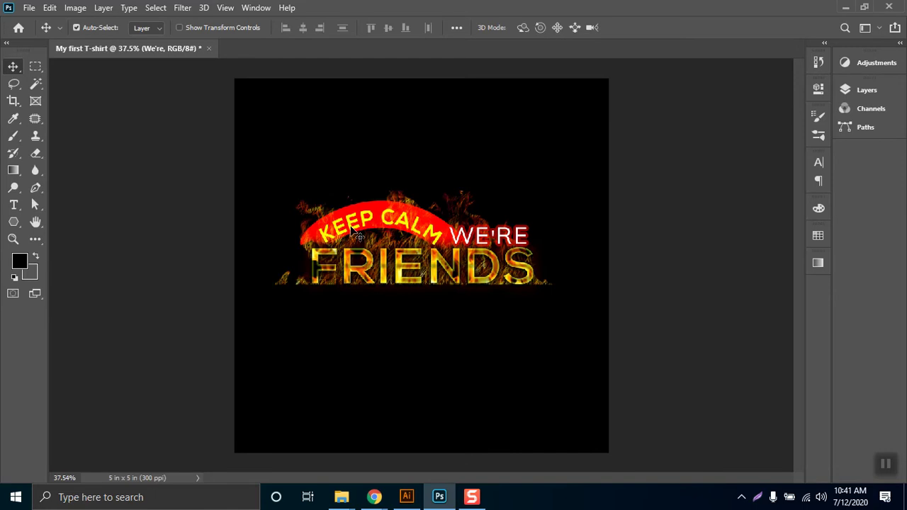
- Open the blending options of the curved Keep Calm text layer and enable a Drop Shadow effect
scroll(346, 253, up, 3)
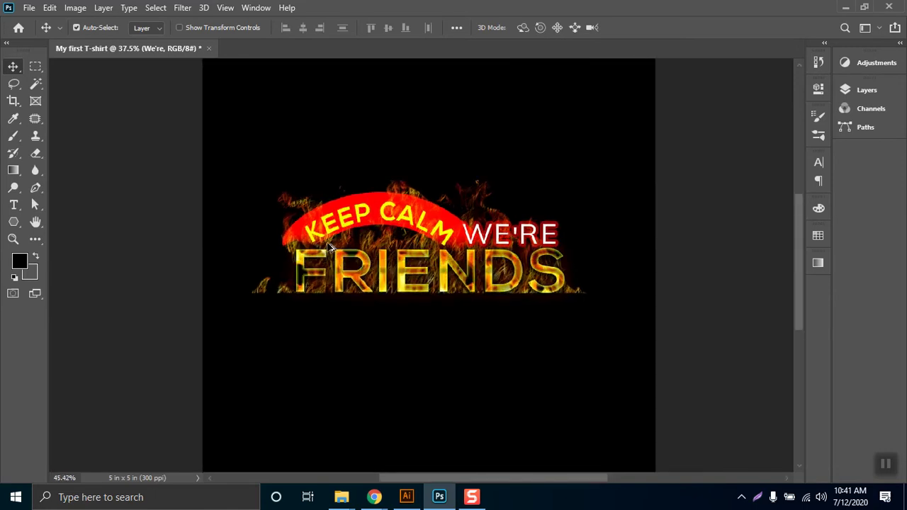
scroll(328, 246, up, 2)
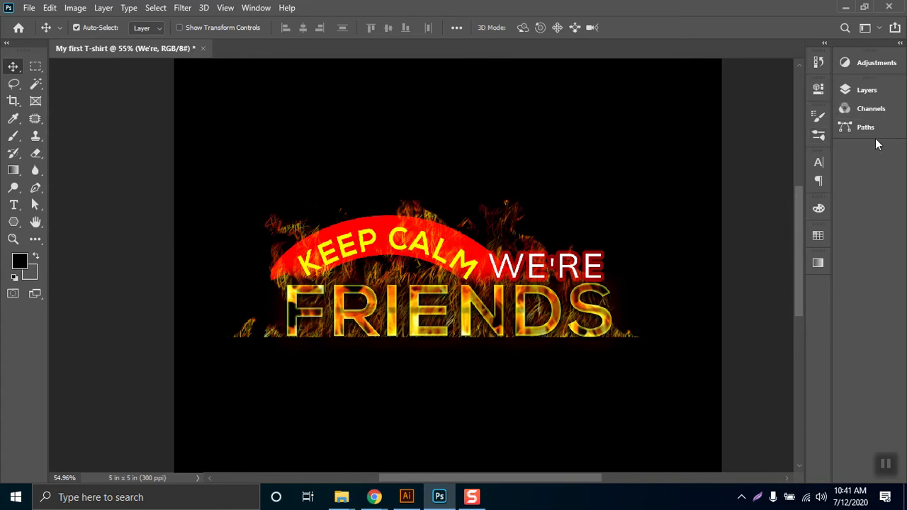
click(866, 90)
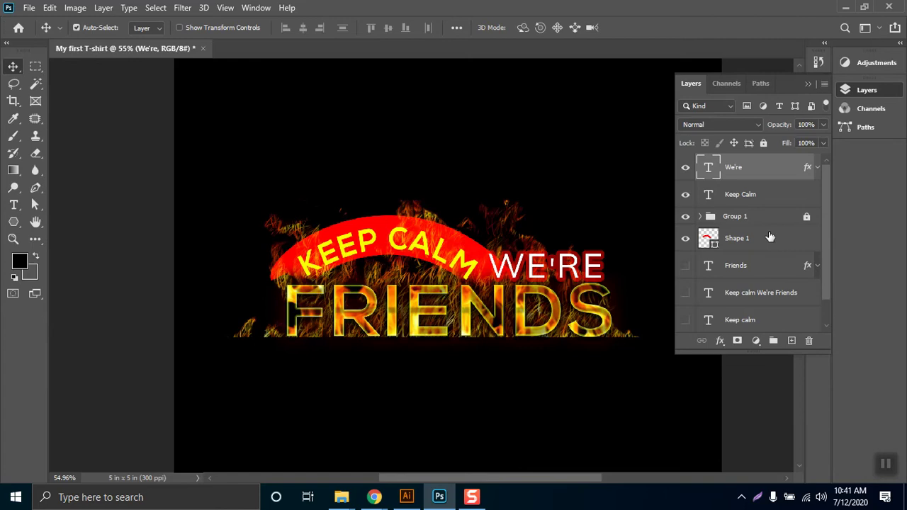
click(701, 199)
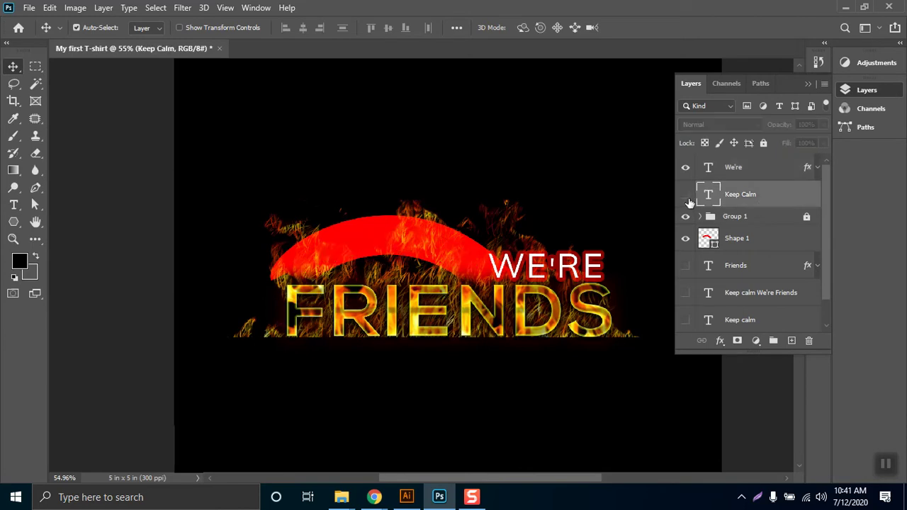
right_click(779, 204)
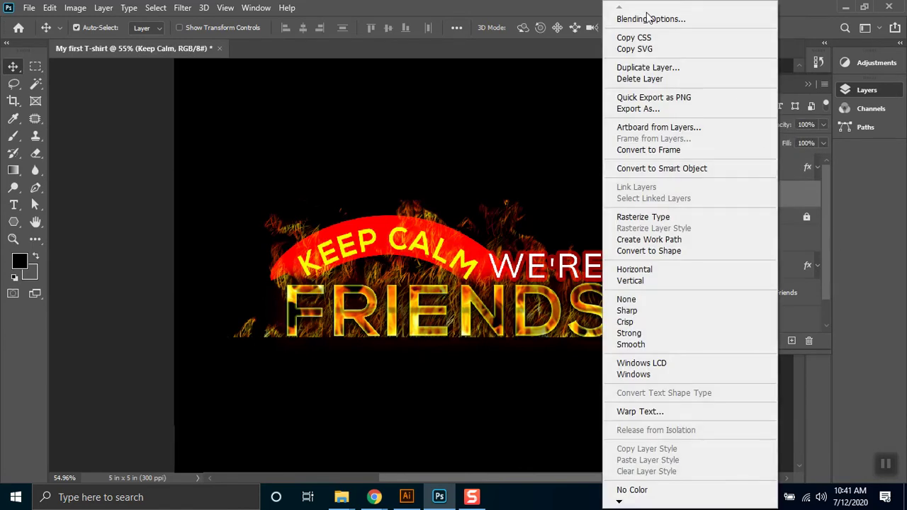
click(649, 19)
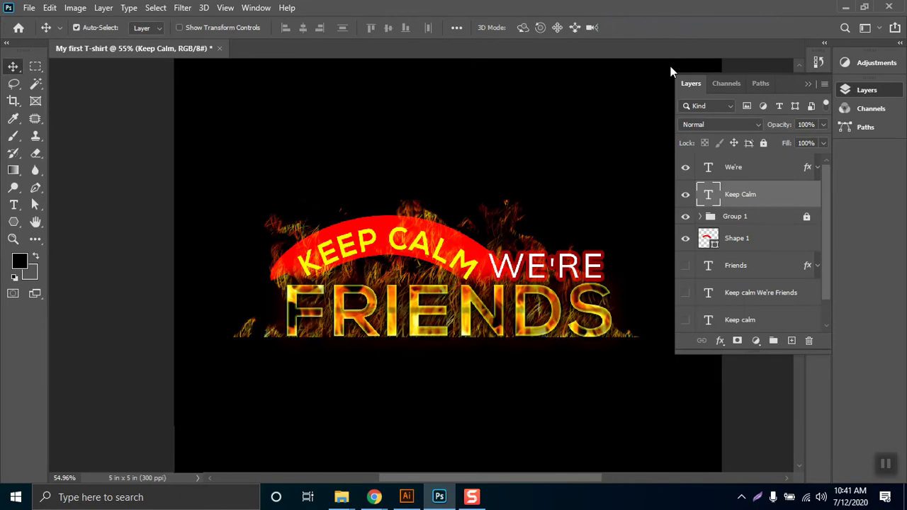
drag(552, 82, 777, 68)
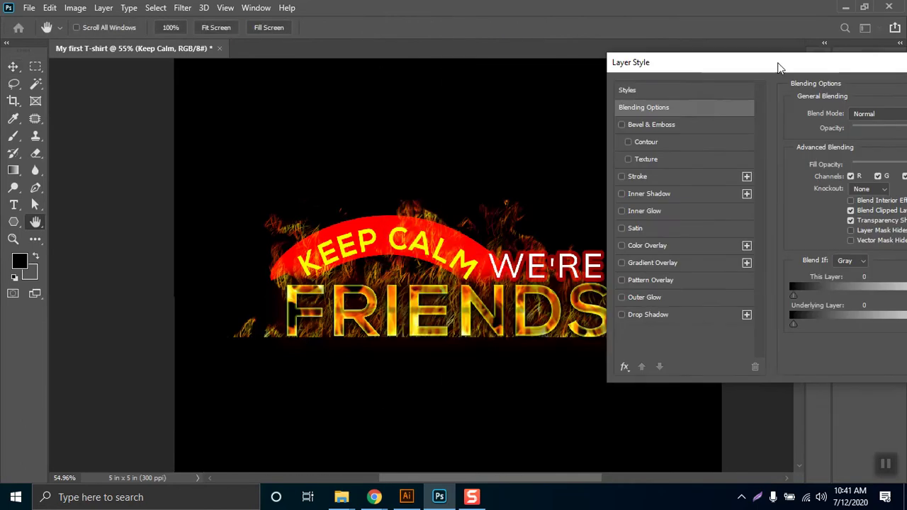
click(631, 316)
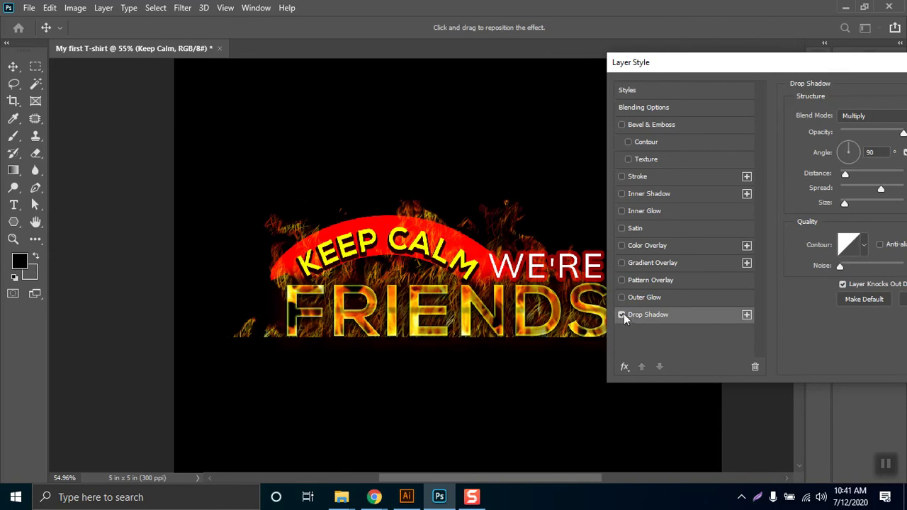
- Set the Keep Calm drop shadow to distance 0 px, minimum spread and size 18 px, and apply it
drag(881, 188, 838, 190)
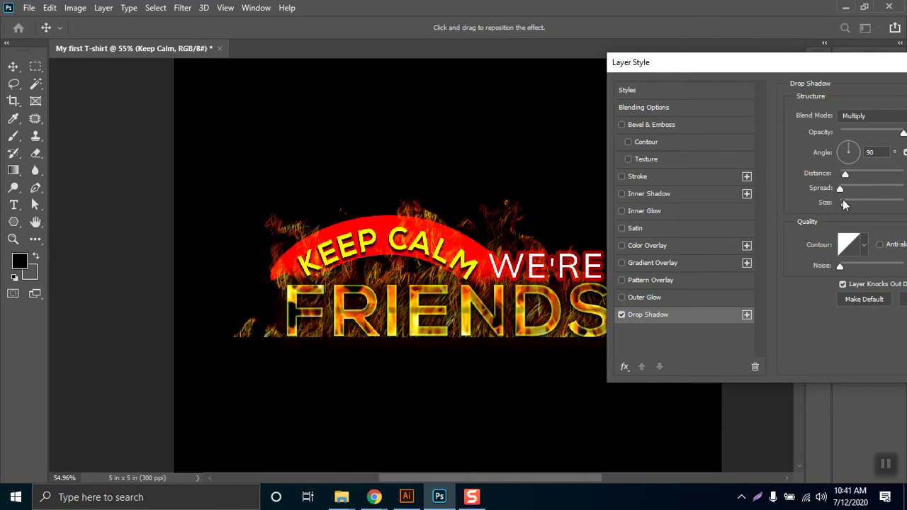
drag(845, 174, 850, 214)
click(840, 188)
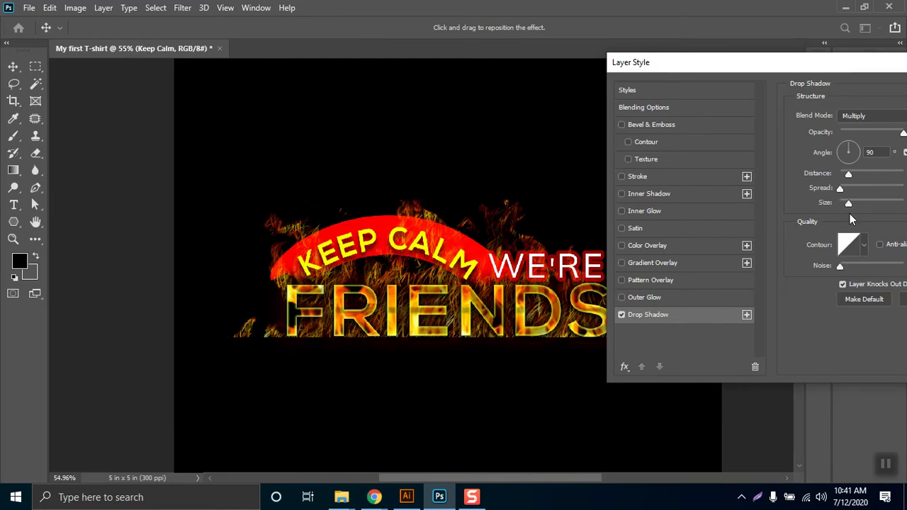
drag(848, 174, 840, 184)
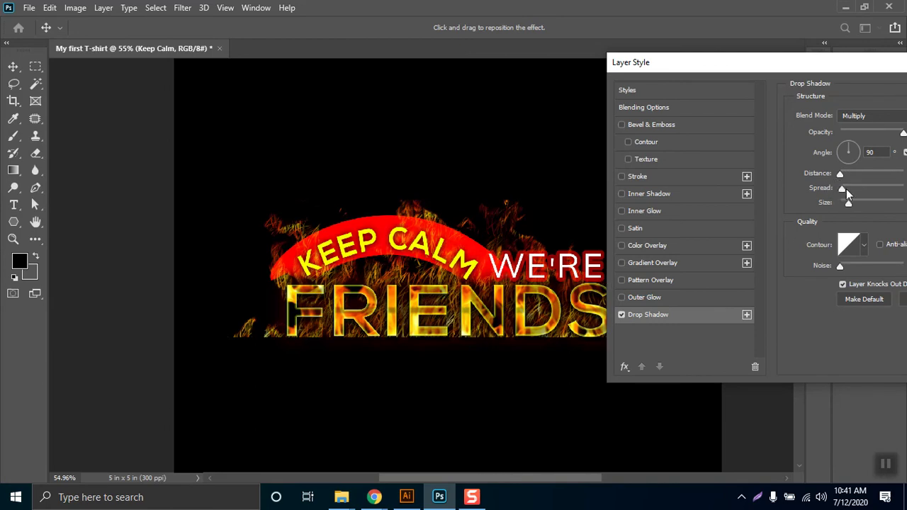
drag(852, 188, 859, 188)
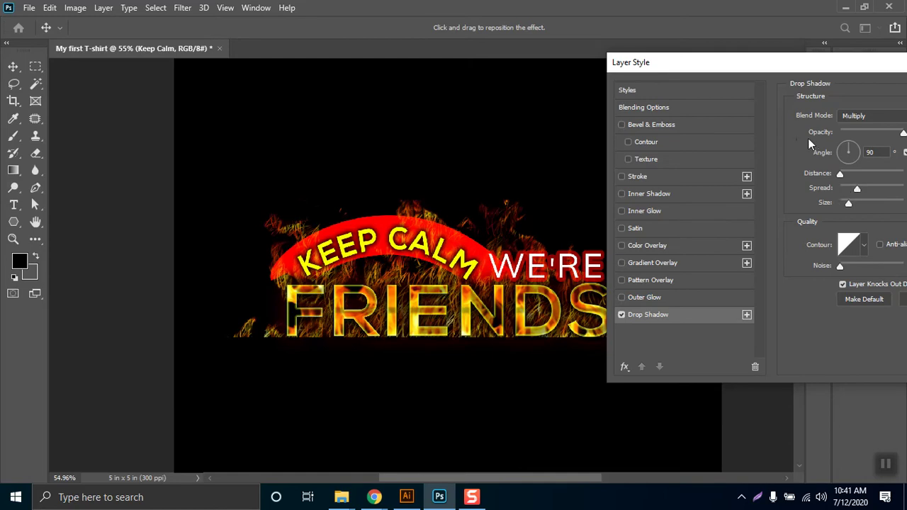
drag(755, 63, 715, 60)
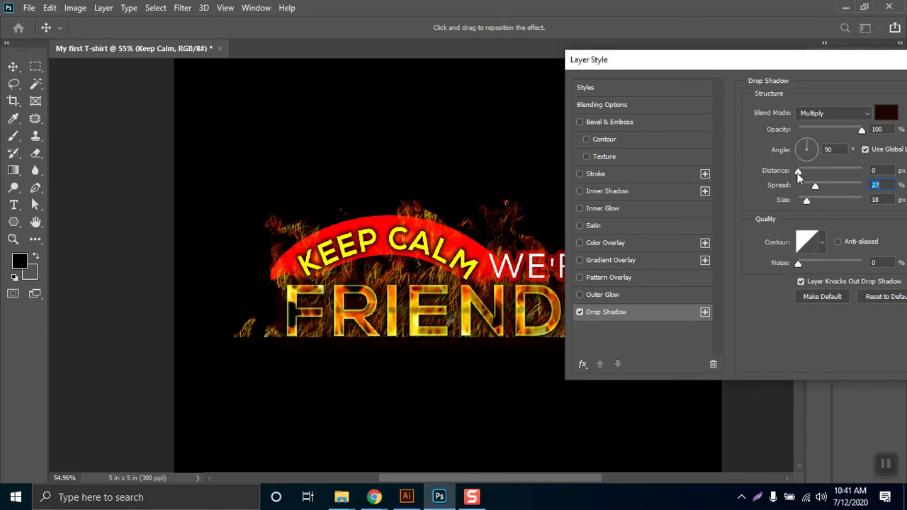
drag(814, 187, 799, 187)
drag(849, 60, 738, 57)
click(896, 85)
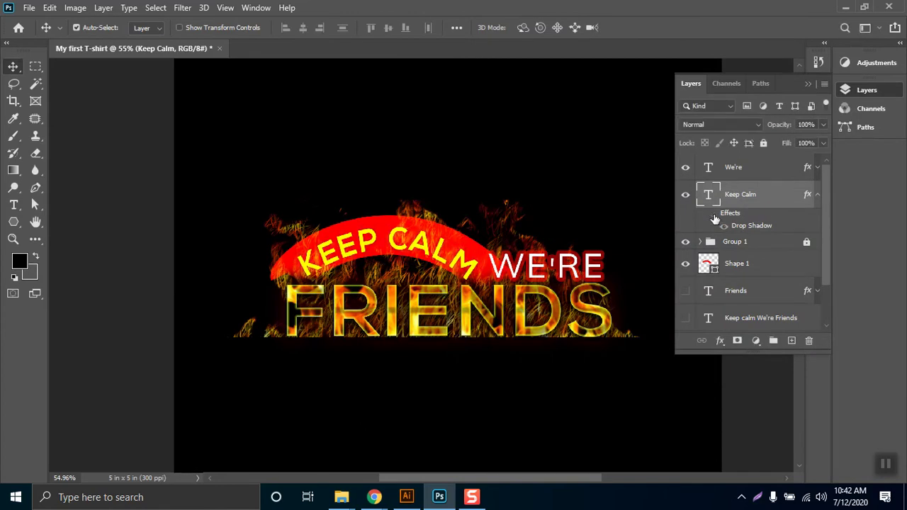
click(713, 214)
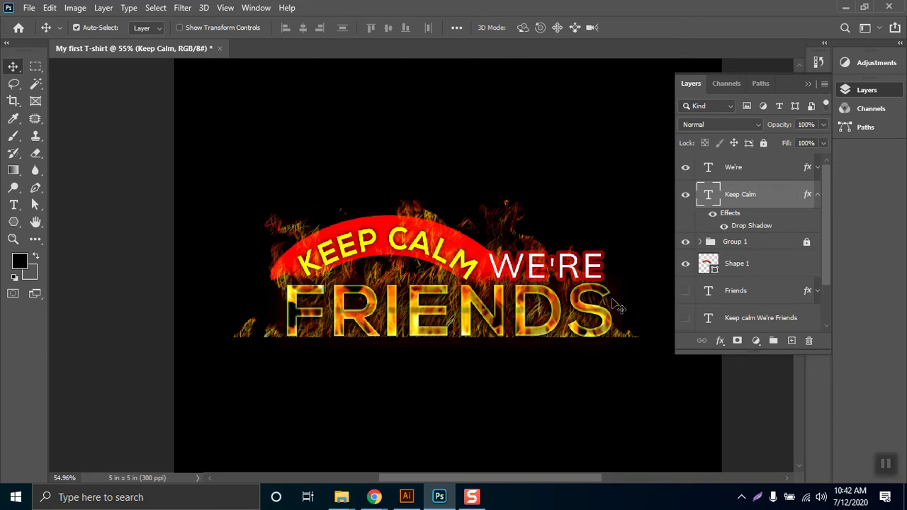
click(808, 84)
- Add a new text line reading FOREVER below the FRIENDS lettering
scroll(394, 296, down, 3)
scroll(394, 297, down, 1)
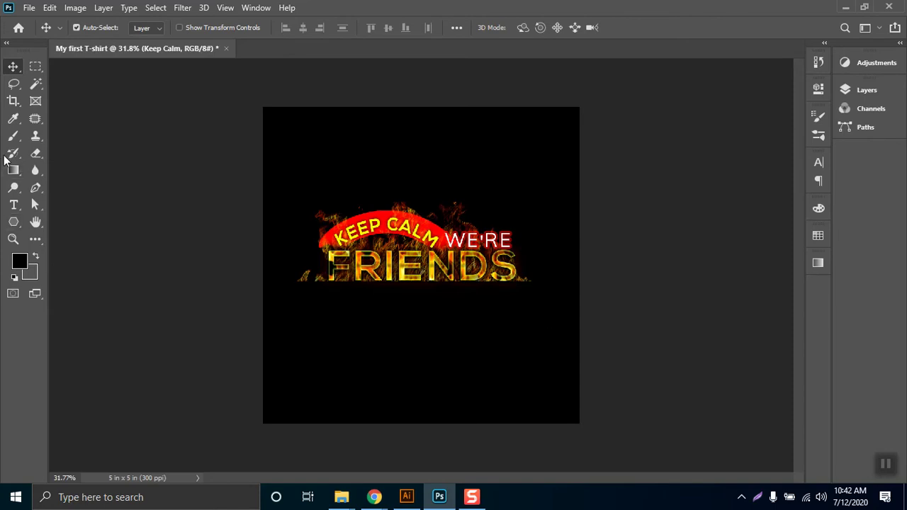
key(t)
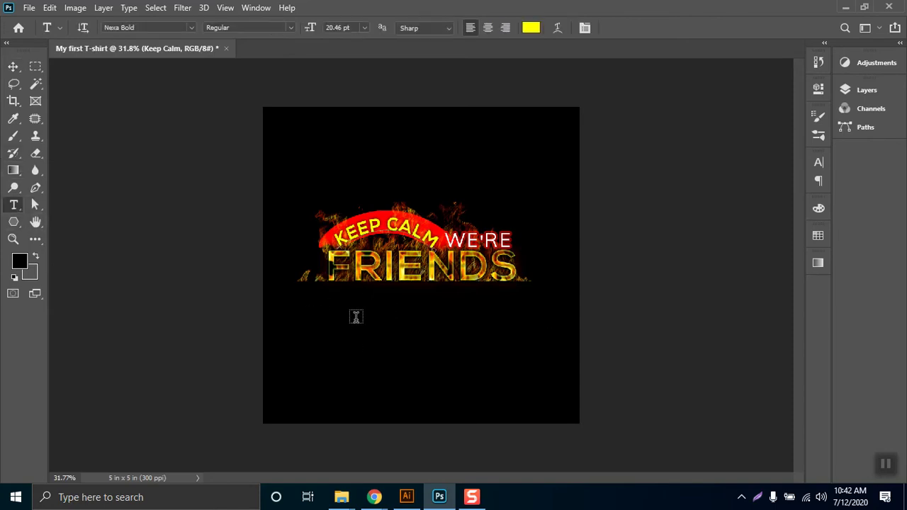
click(348, 322)
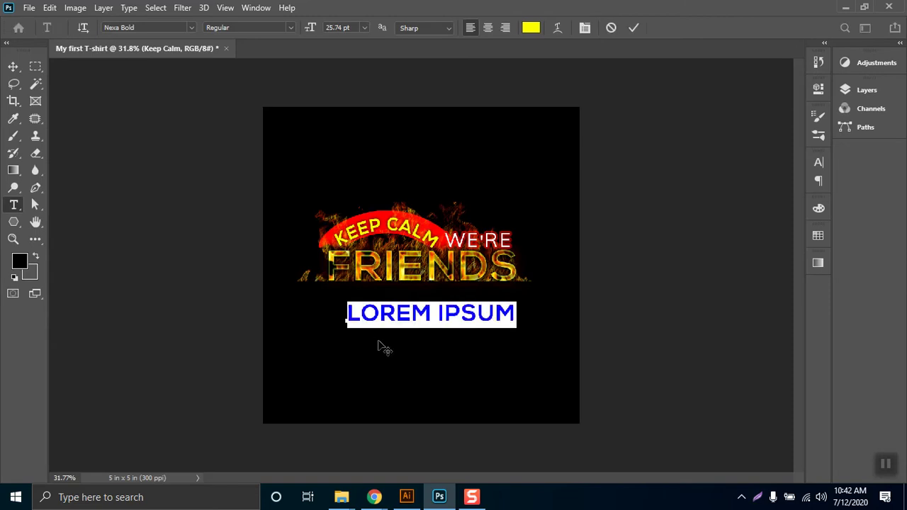
text(FOR)
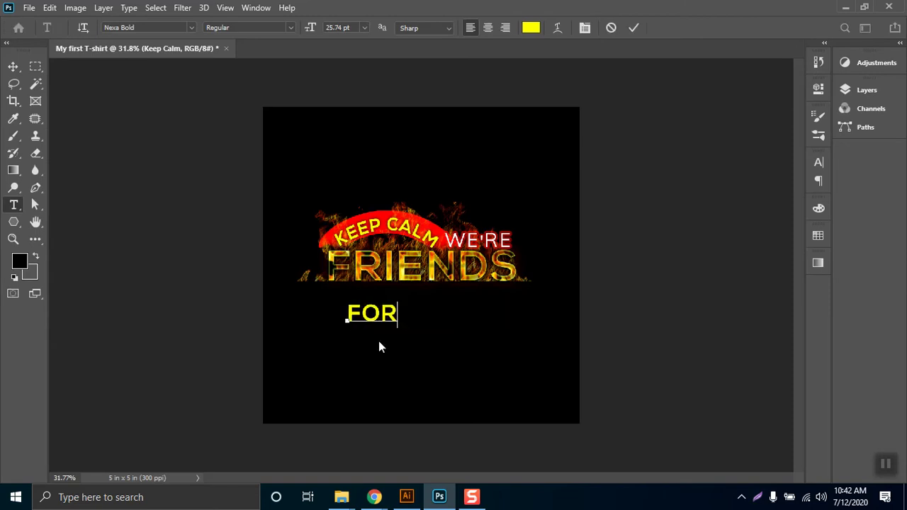
text(EVER)
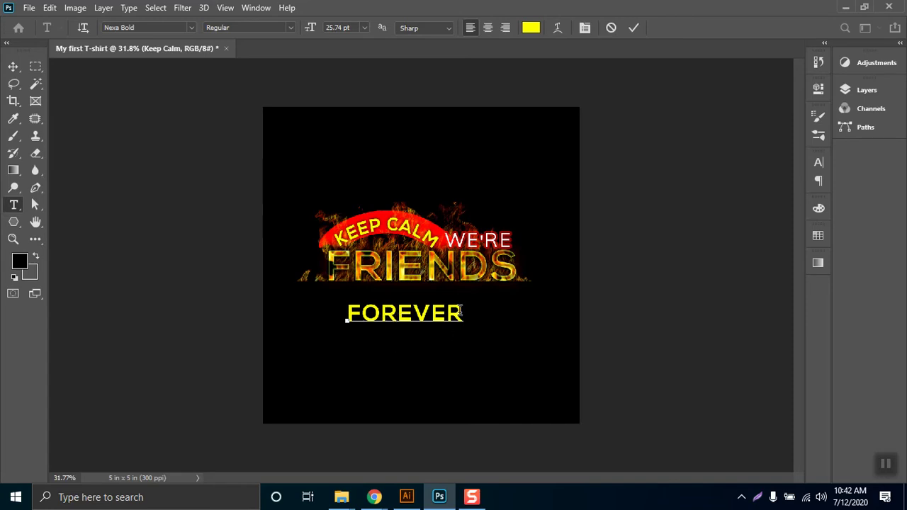
- Change the colour of the whole FOREVER text to white
drag(464, 314, 338, 315)
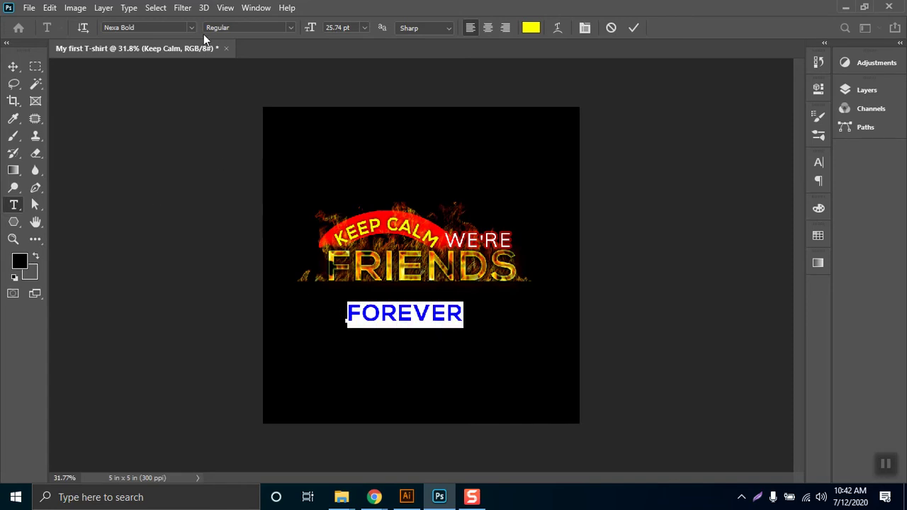
click(531, 28)
drag(599, 200, 530, 178)
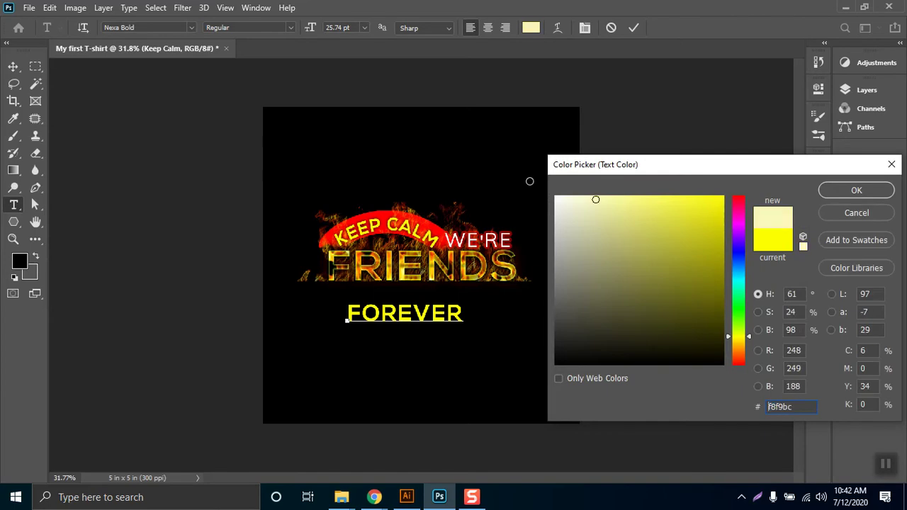
click(865, 187)
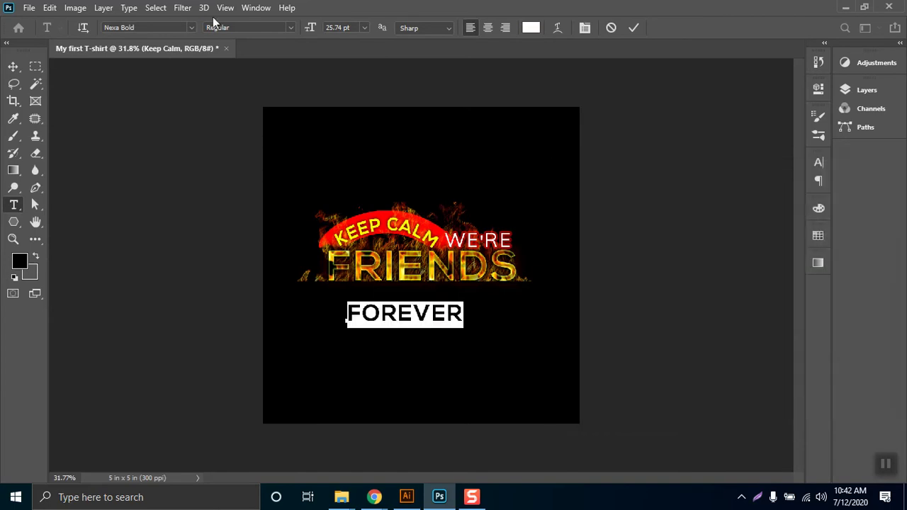
- Change the FOREVER text colour to a dark grey
click(139, 28)
click(532, 28)
drag(656, 343, 588, 325)
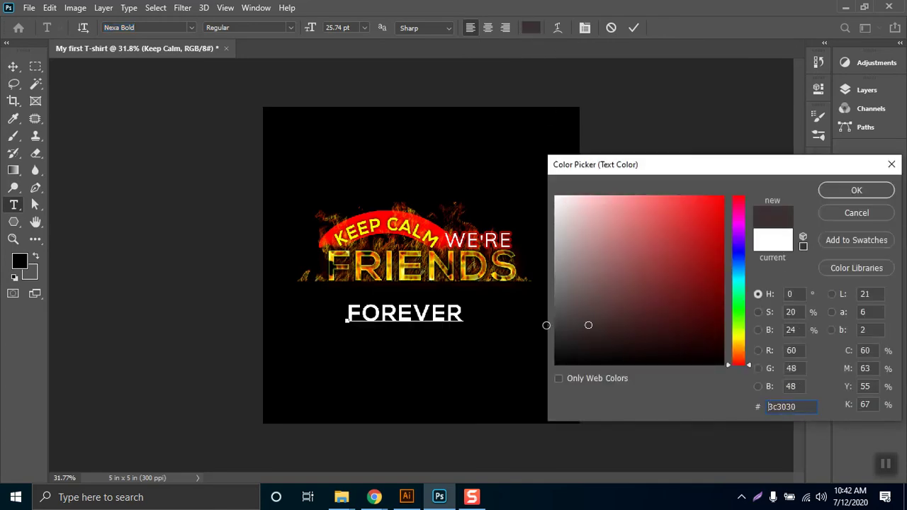
click(877, 195)
- Widen the letter spacing of the FOREVER text by setting its tracking to 400
drag(458, 312, 345, 315)
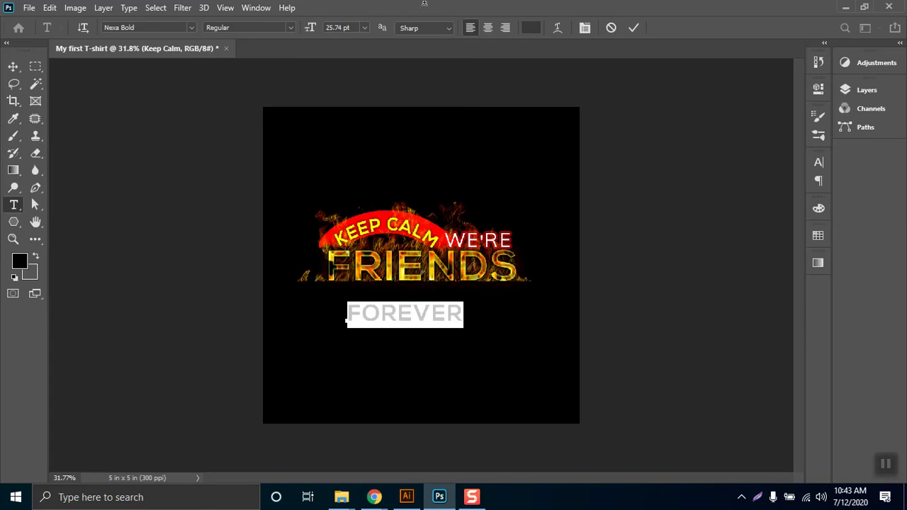
click(818, 162)
click(796, 210)
click(780, 368)
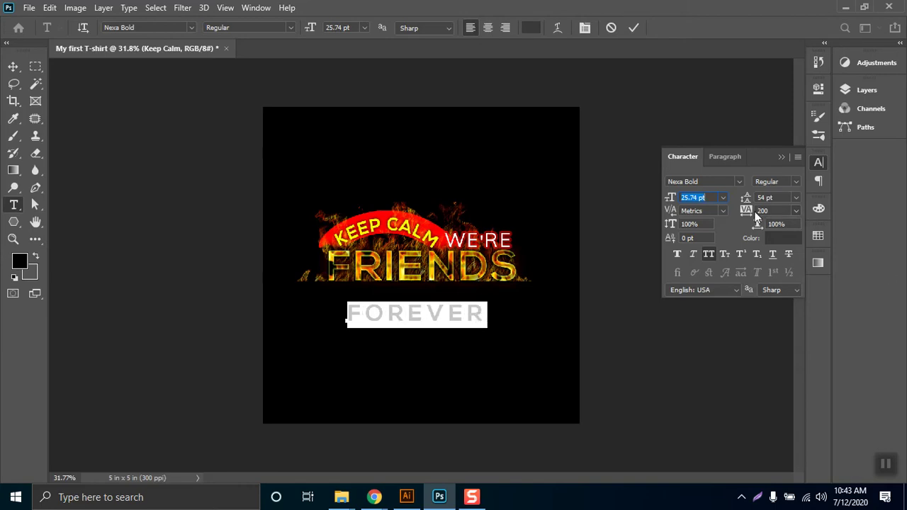
click(762, 210)
key(Return)
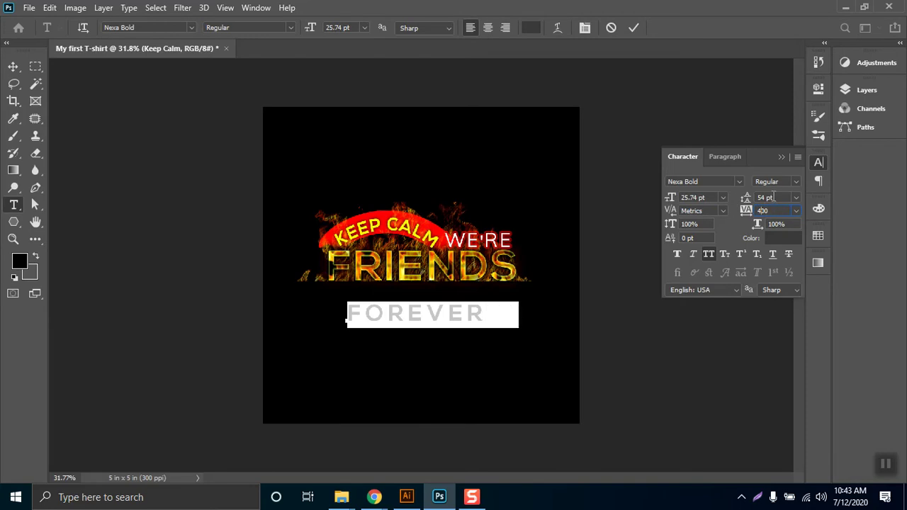
click(456, 309)
drag(515, 321, 331, 317)
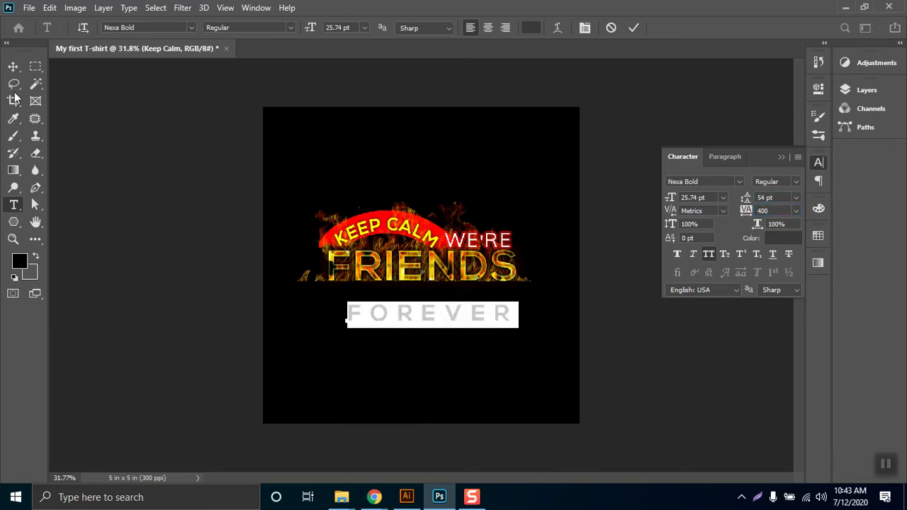
- Scale the FOREVER text to about 63% and place it directly beneath the FRIENDS lettering
click(14, 66)
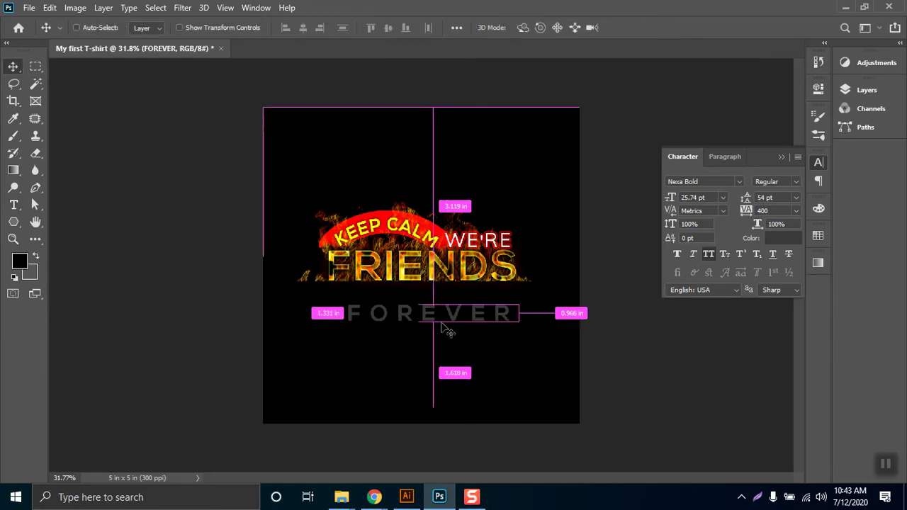
key(ctrl+t)
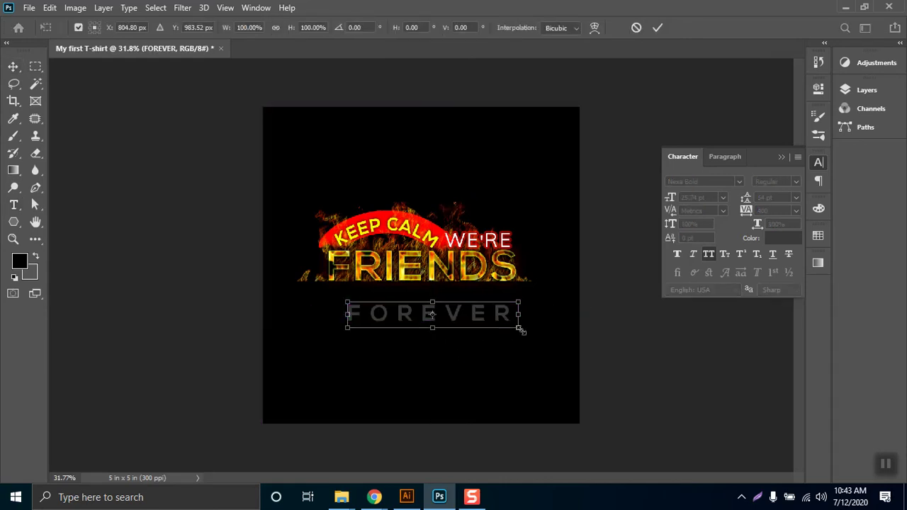
drag(519, 327, 445, 304)
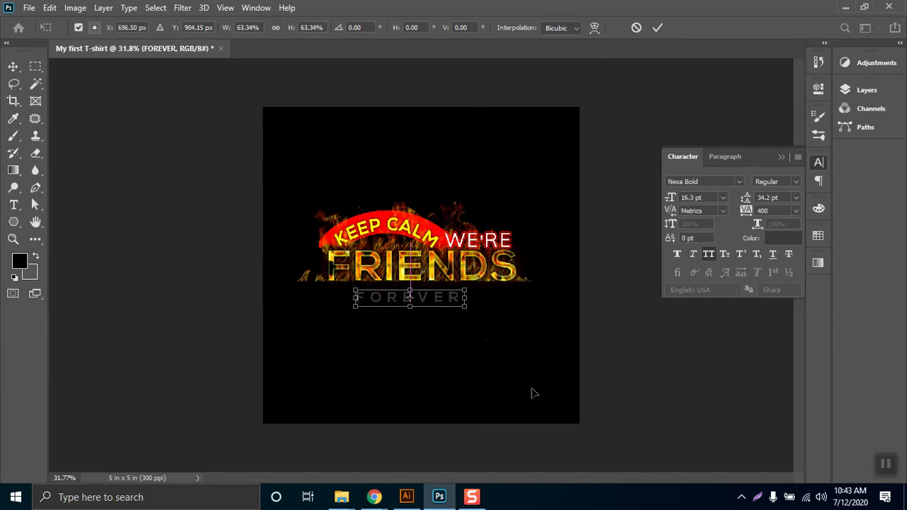
key(Return)
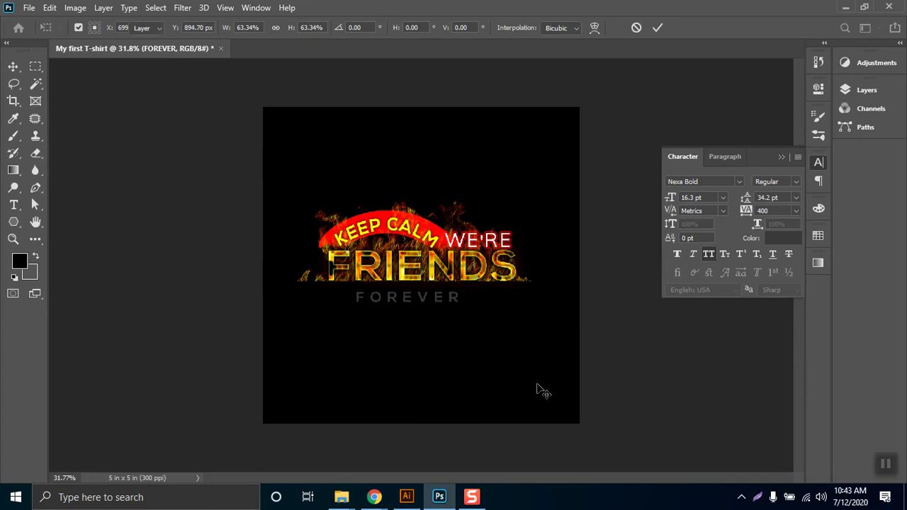
drag(428, 299, 432, 299)
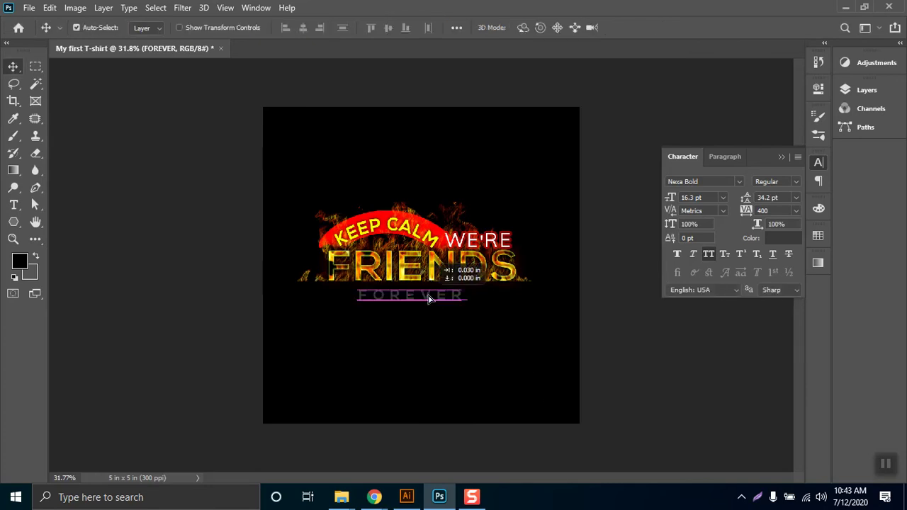
click(435, 345)
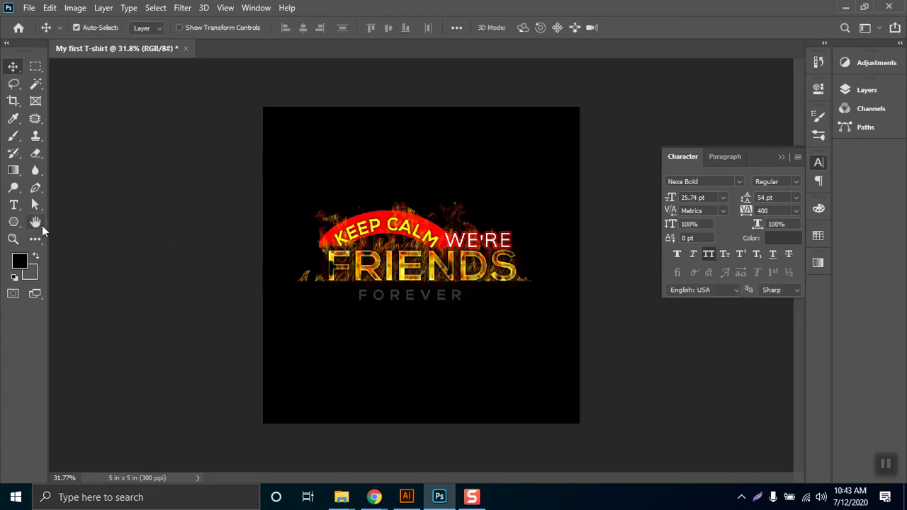
- Draw a rectangle shape about 309 by 76 px before the F of FOREVER, level with the text
click(14, 222)
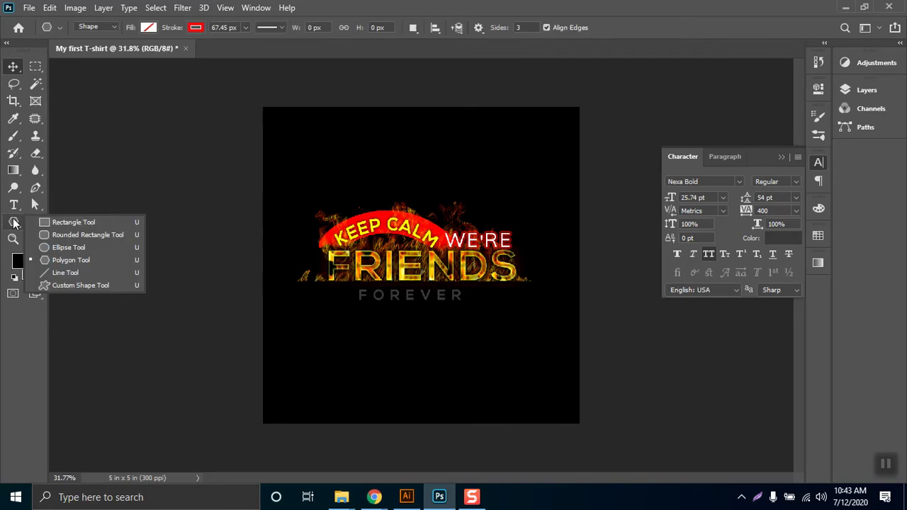
click(73, 221)
drag(289, 288, 354, 301)
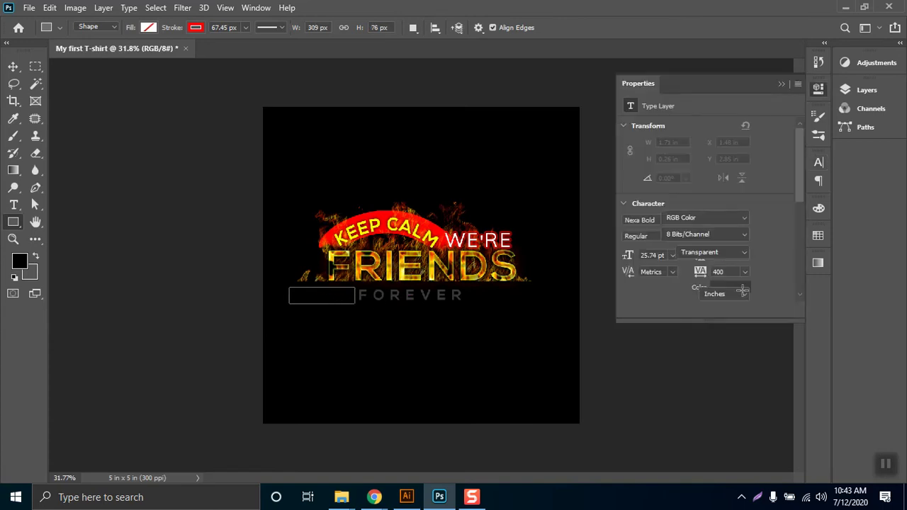
click(782, 85)
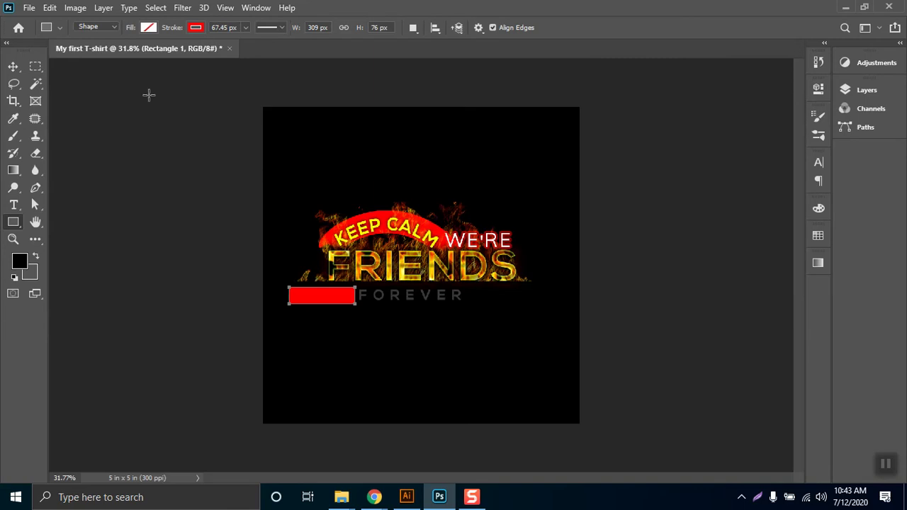
- Change the rectangle's stroke colour to white
click(195, 26)
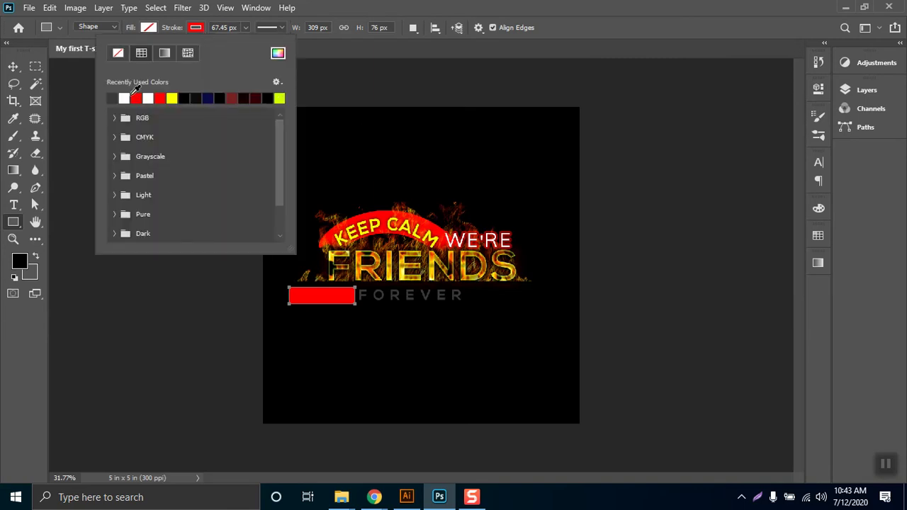
click(125, 98)
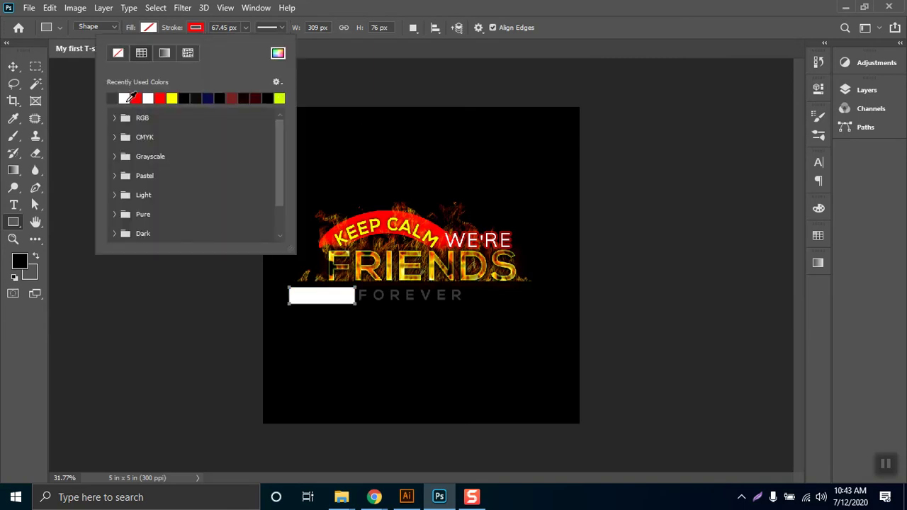
key(Return)
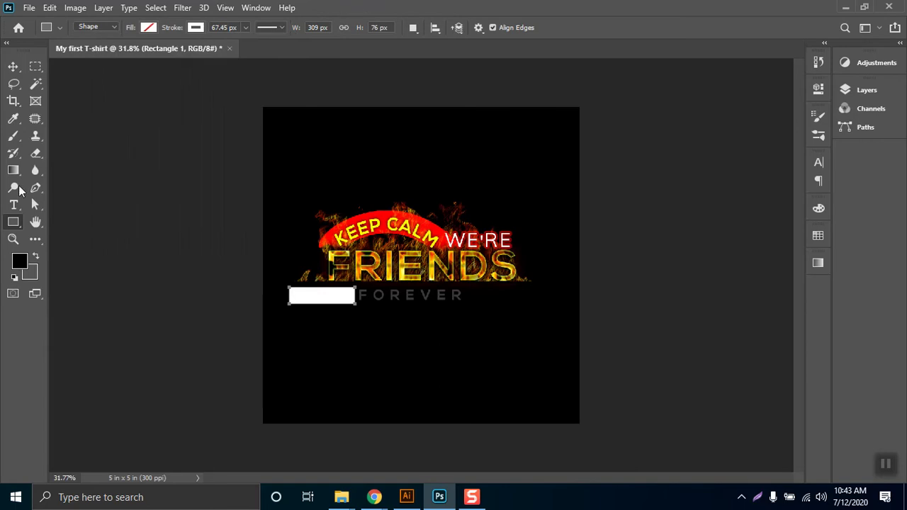
- Try placing a copy of the white rectangle at the other end of FOREVER
click(12, 66)
drag(327, 303, 504, 303)
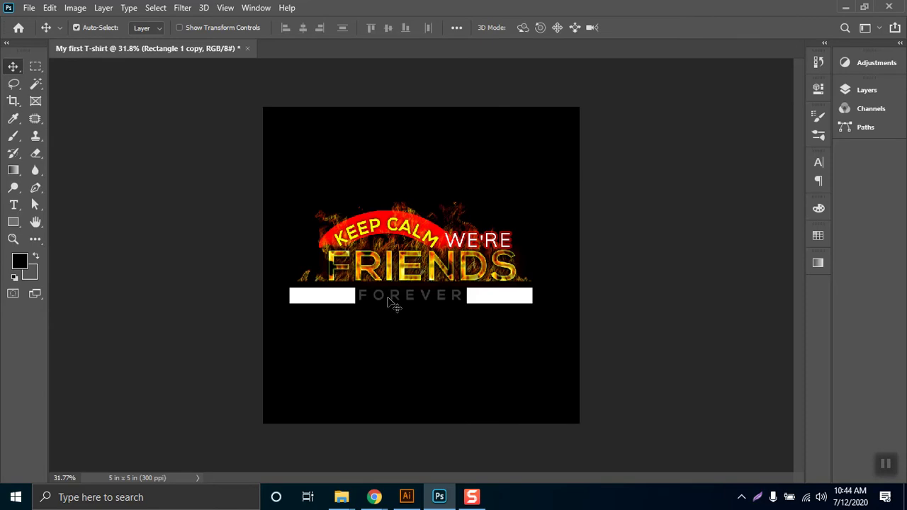
click(390, 300)
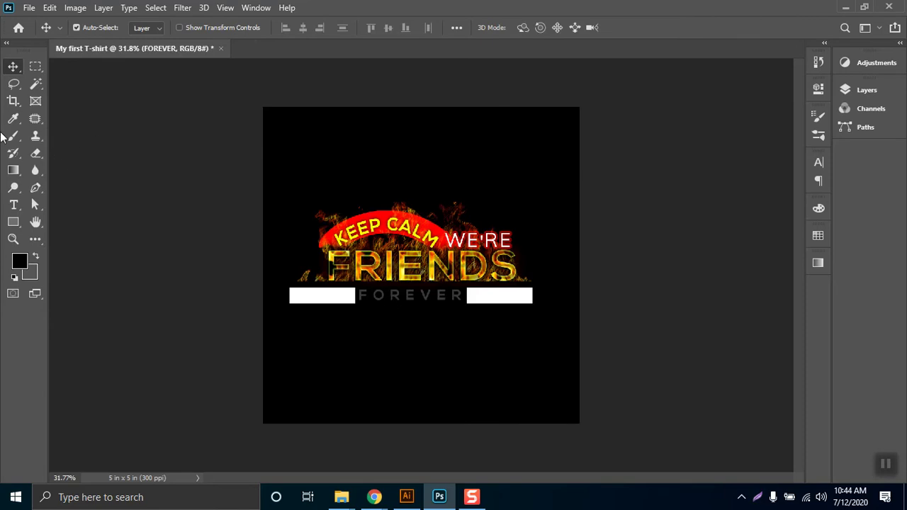
drag(486, 303, 316, 301)
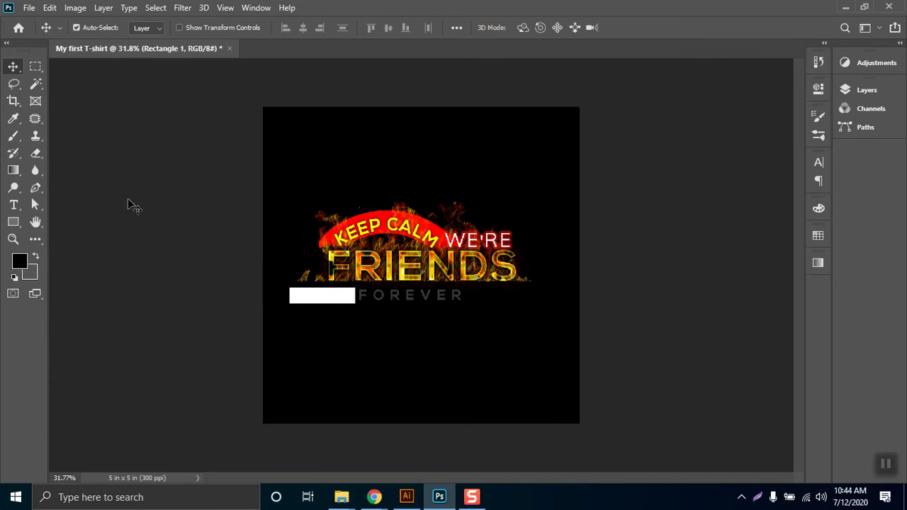
- Add an anchor point midway on the white rectangle's outer short edge and pull it inward to form a pointed ribbon notch
click(36, 190)
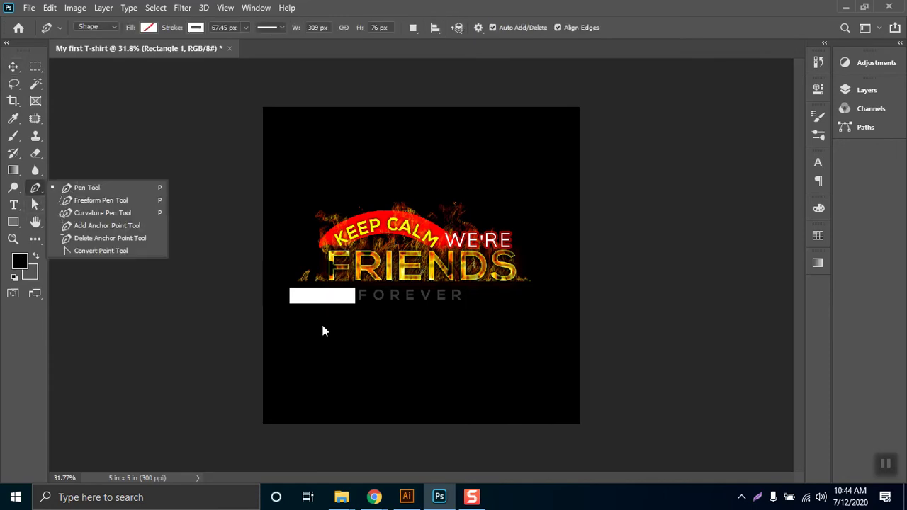
drag(280, 285, 298, 321)
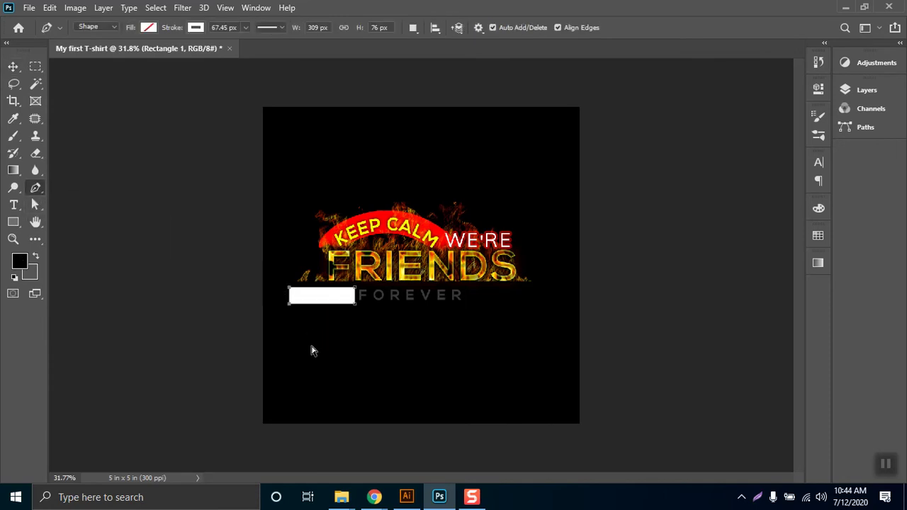
scroll(295, 296, up, 2)
scroll(283, 308, up, 2)
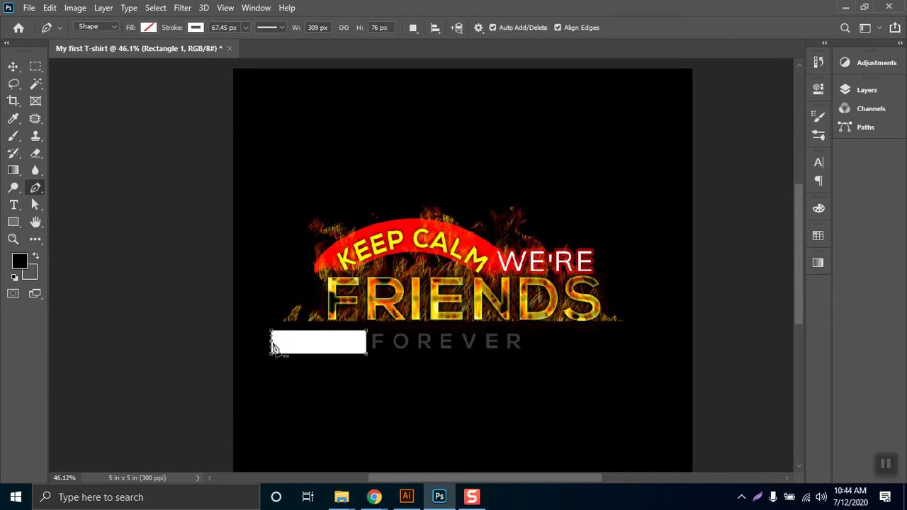
key(a)
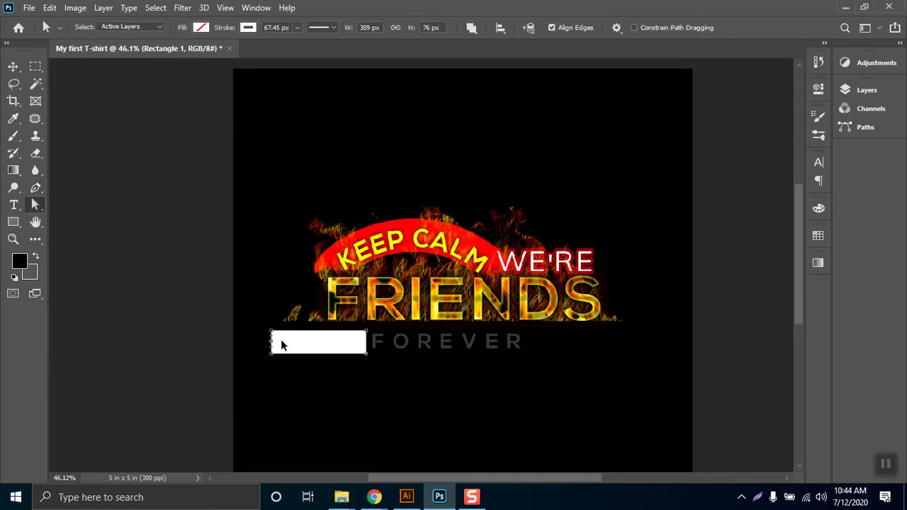
click(278, 345)
mouse_move(275, 345)
mouse_down()
mouse_move(296, 360)
mouse_move(276, 346)
mouse_up()
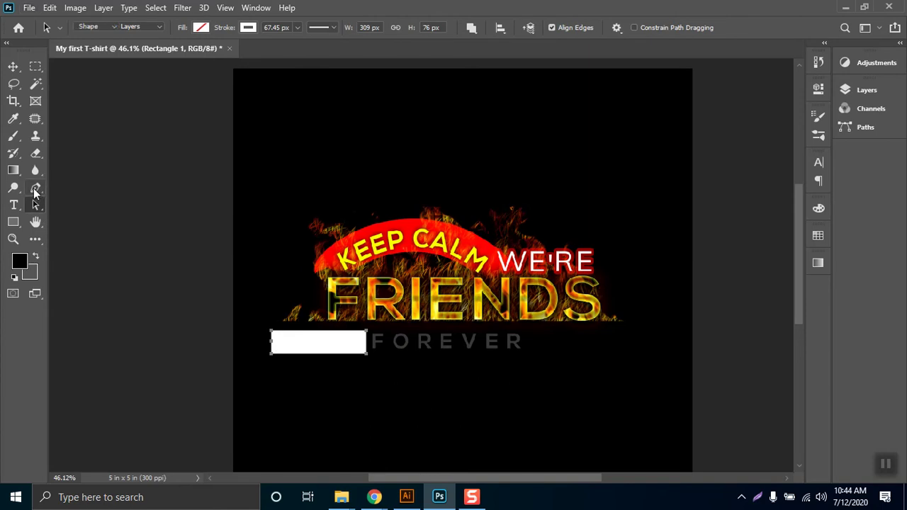
click(35, 188)
mouse_move(274, 347)
mouse_down()
mouse_move(286, 347)
mouse_move(271, 345)
mouse_up()
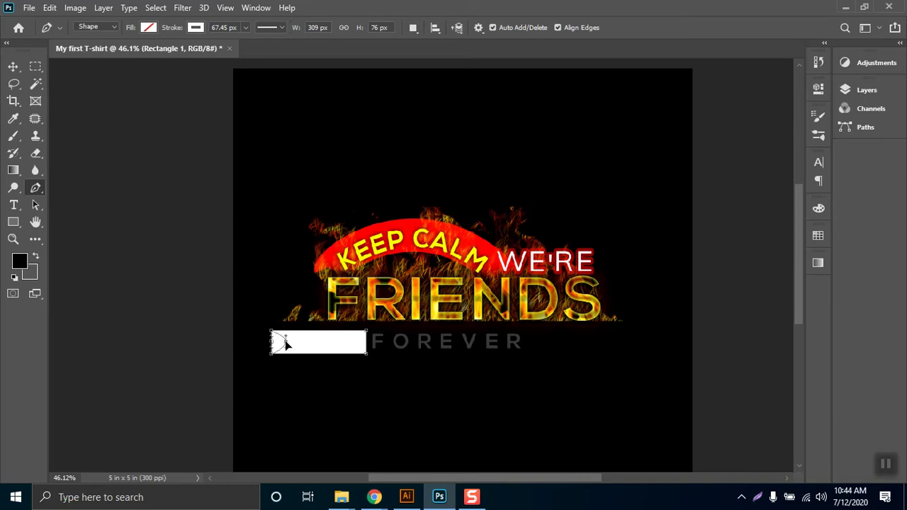
drag(284, 344, 282, 353)
mouse_move(287, 344)
mouse_down()
mouse_move(312, 344)
mouse_move(300, 361)
mouse_move(314, 348)
mouse_move(330, 374)
mouse_move(300, 345)
mouse_up()
- Place a copy of the notched white ribbon shape just after the last letter of FOREVER
click(14, 66)
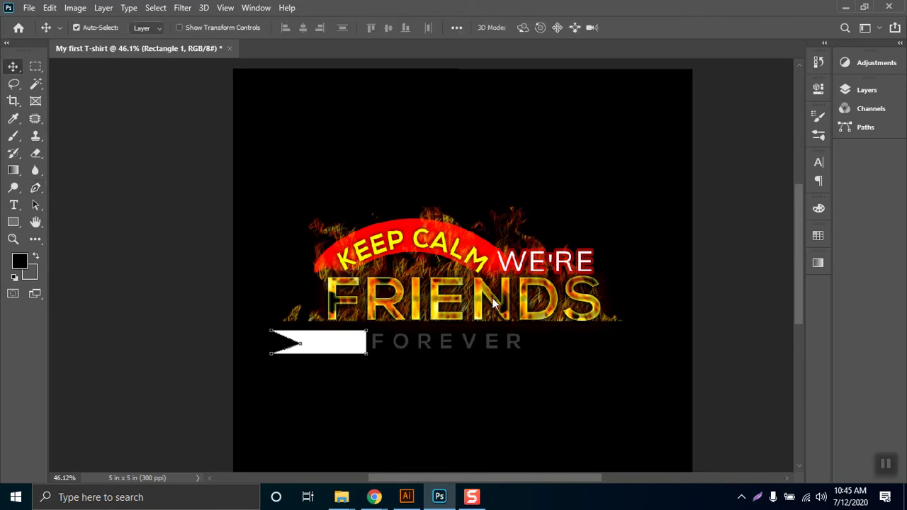
drag(345, 342, 605, 349)
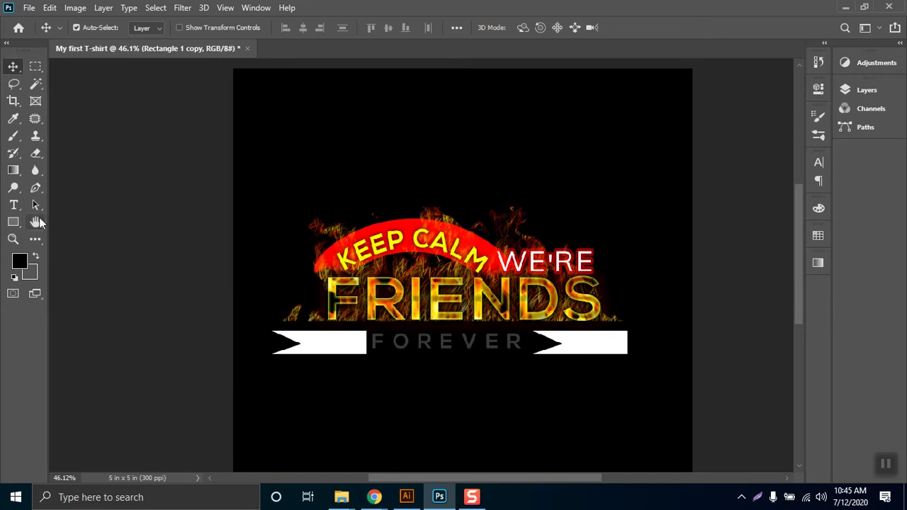
click(70, 9)
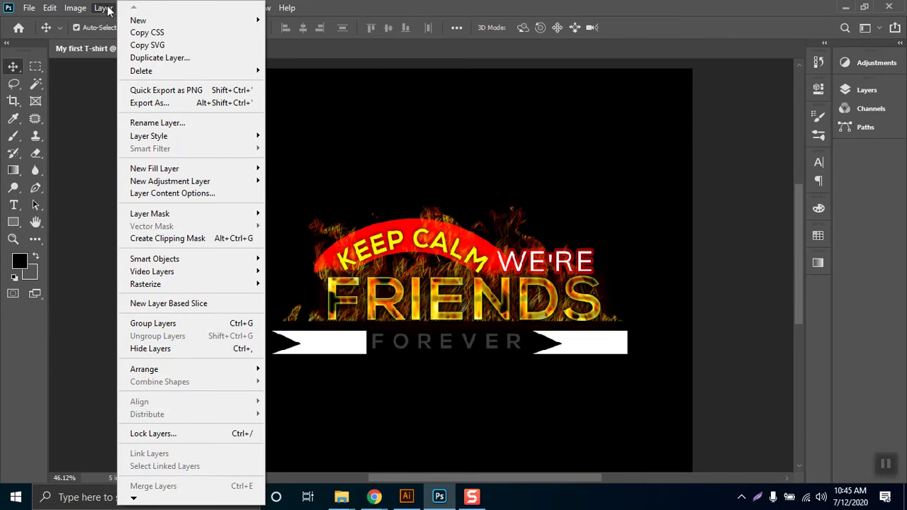
mouse_move(163, 137)
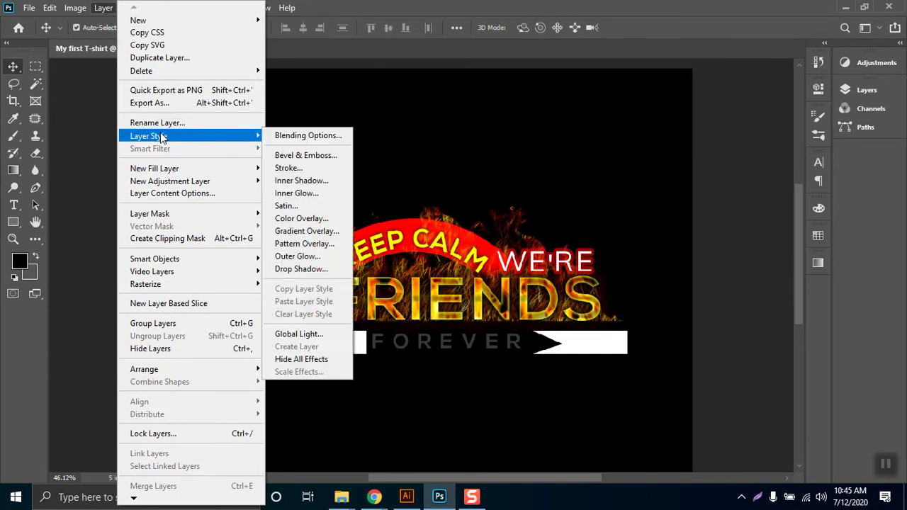
mouse_move(202, 285)
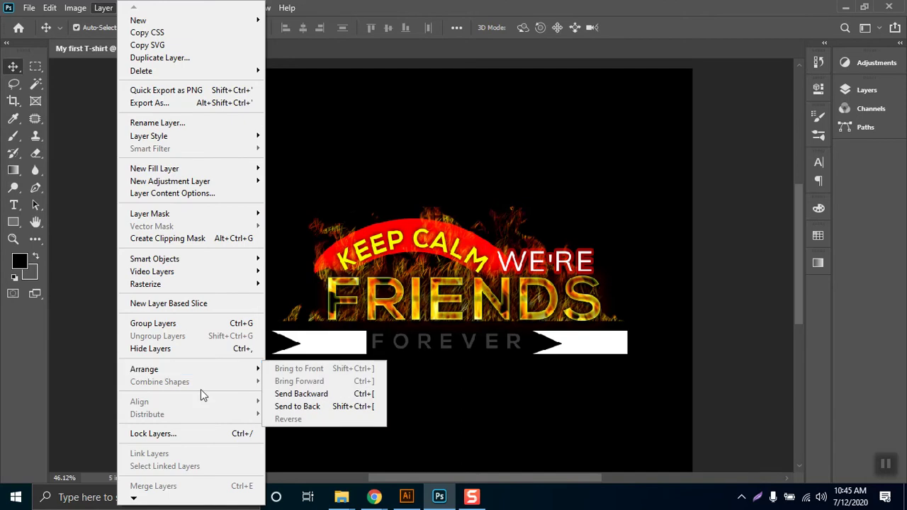
mouse_move(167, 287)
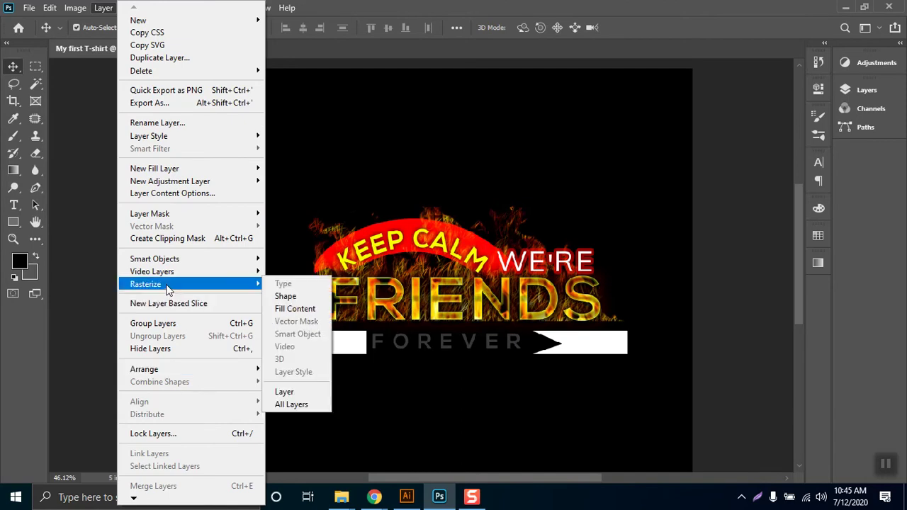
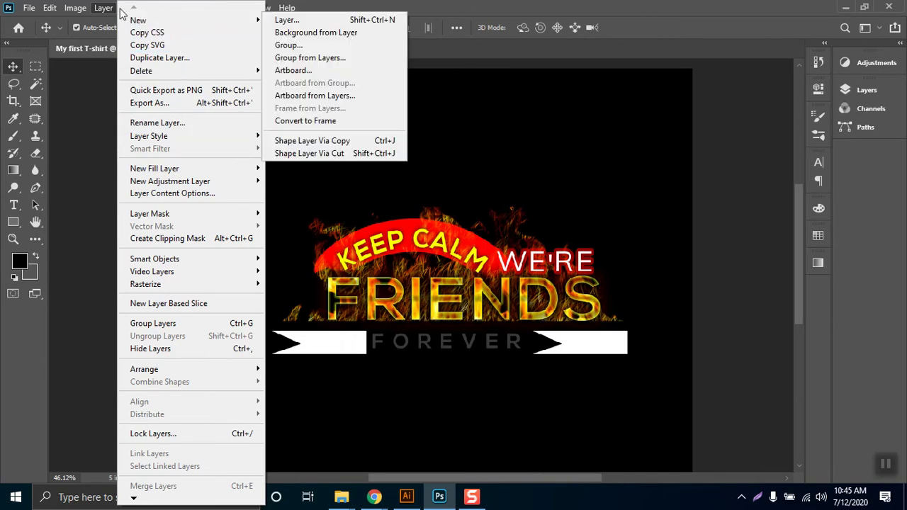
mouse_move(76, 8)
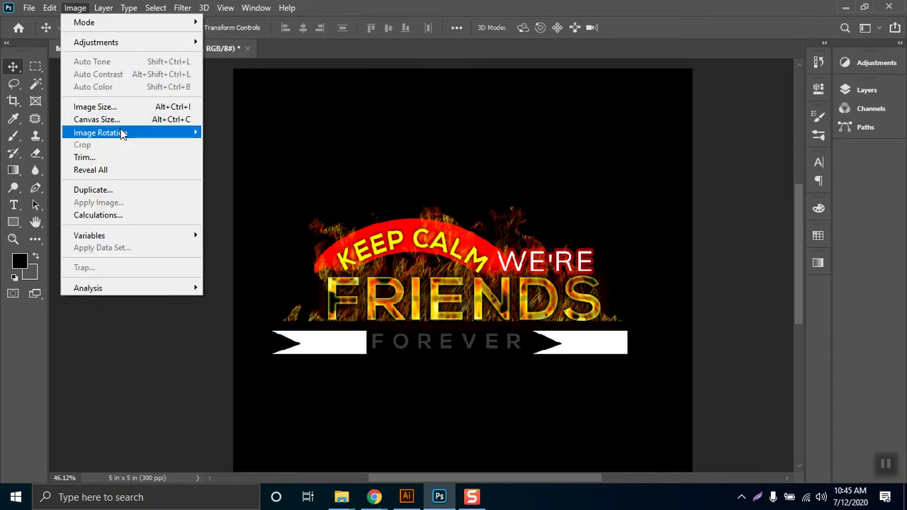
mouse_move(122, 134)
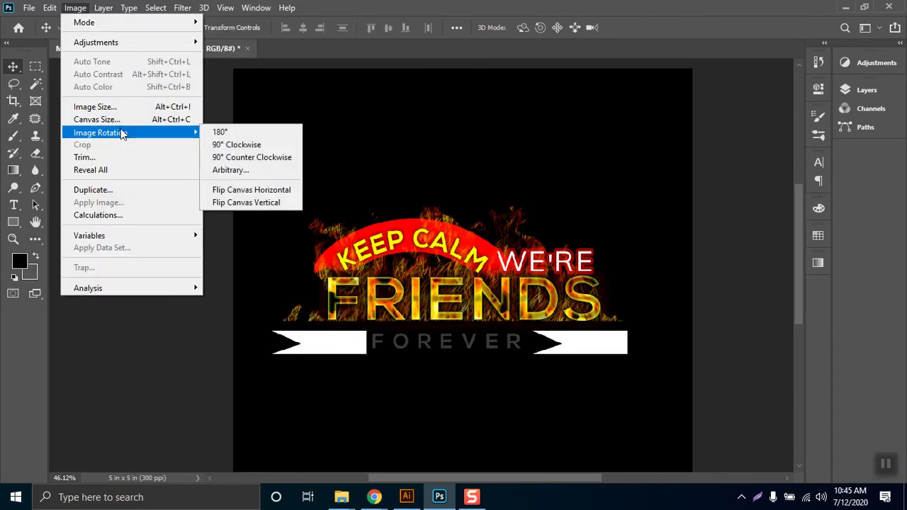
click(256, 193)
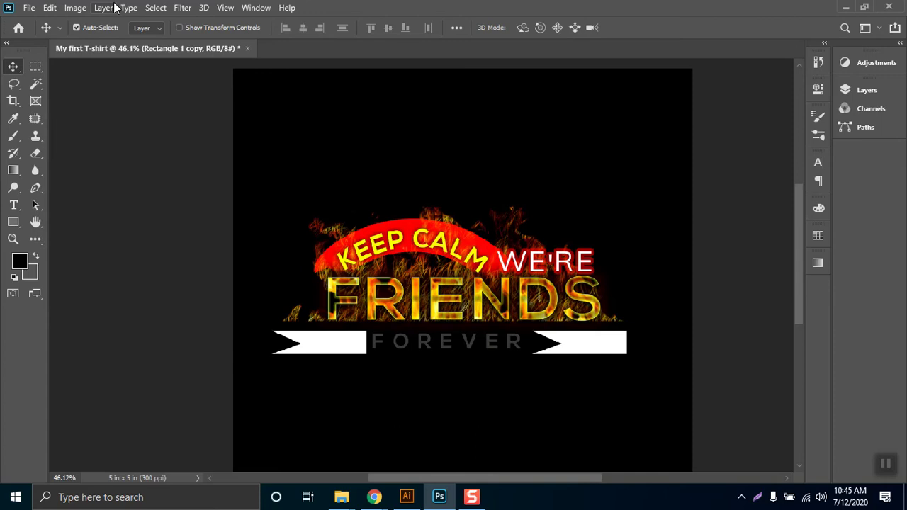
click(104, 8)
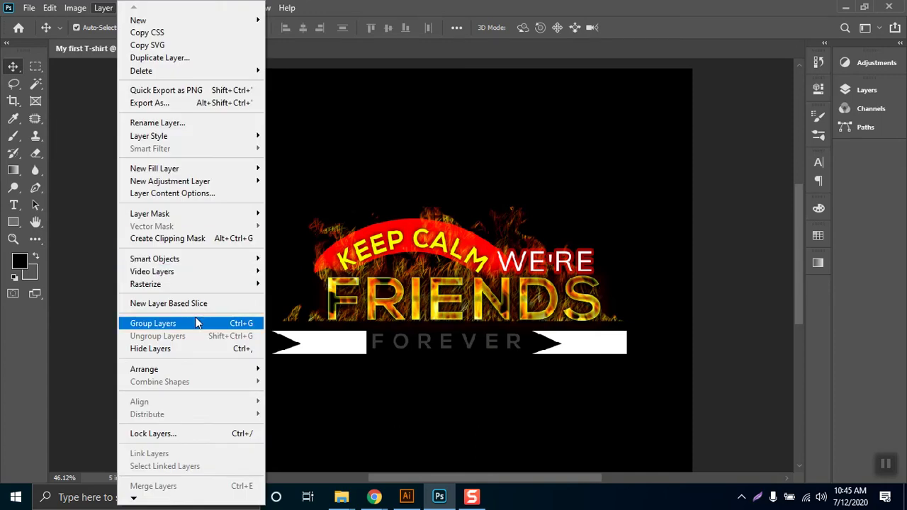
click(385, 7)
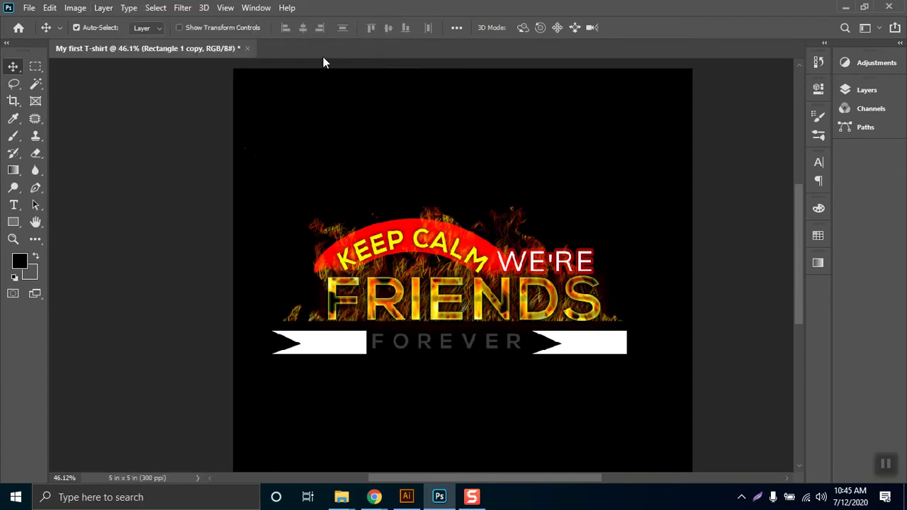
- Mirror the ribbon after FOREVER horizontally with Free Transform at -95.15% width, so its pointed notch faces outward
key(ctrl+t)
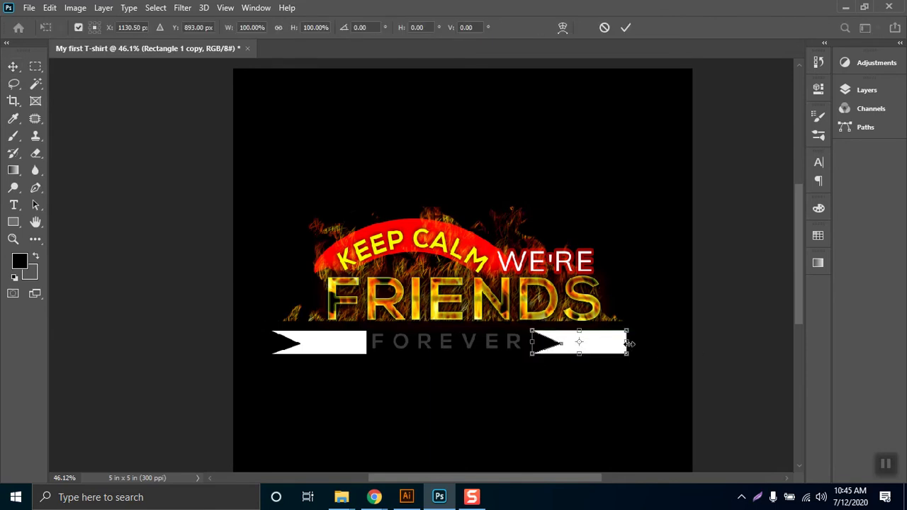
drag(631, 344, 539, 346)
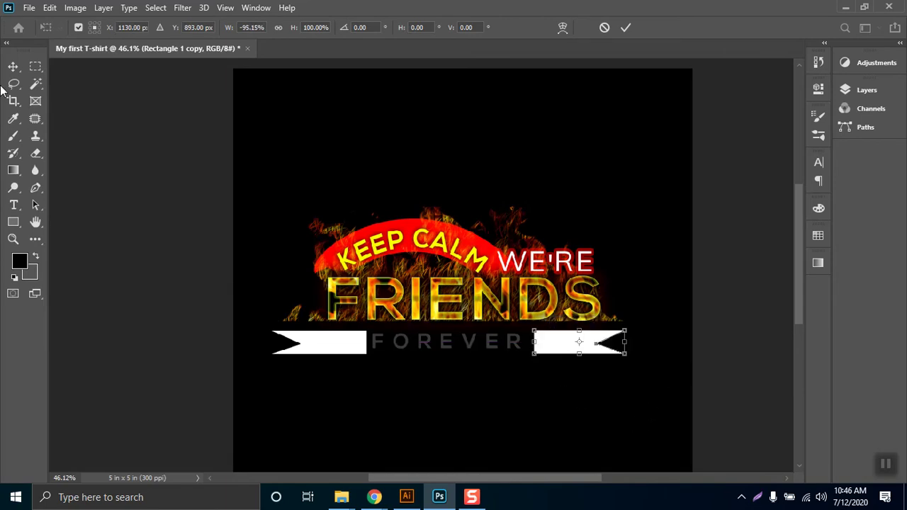
key(Return)
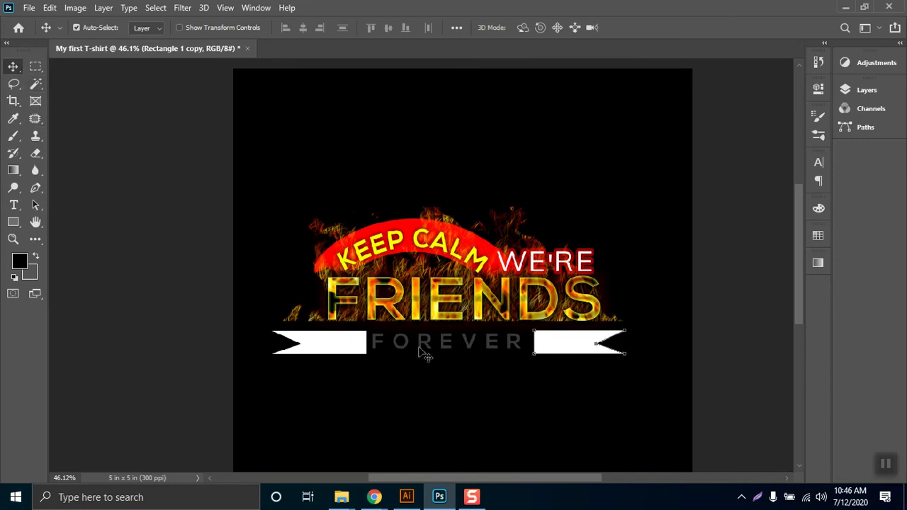
- Try to transform both white ribbon shapes together
ctrl+click(349, 354)
drag(345, 358, 409, 368)
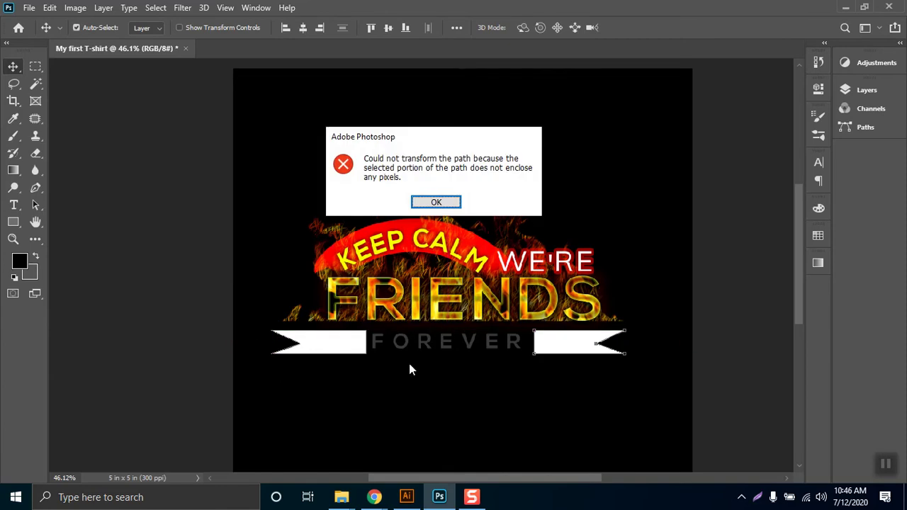
click(455, 207)
click(867, 90)
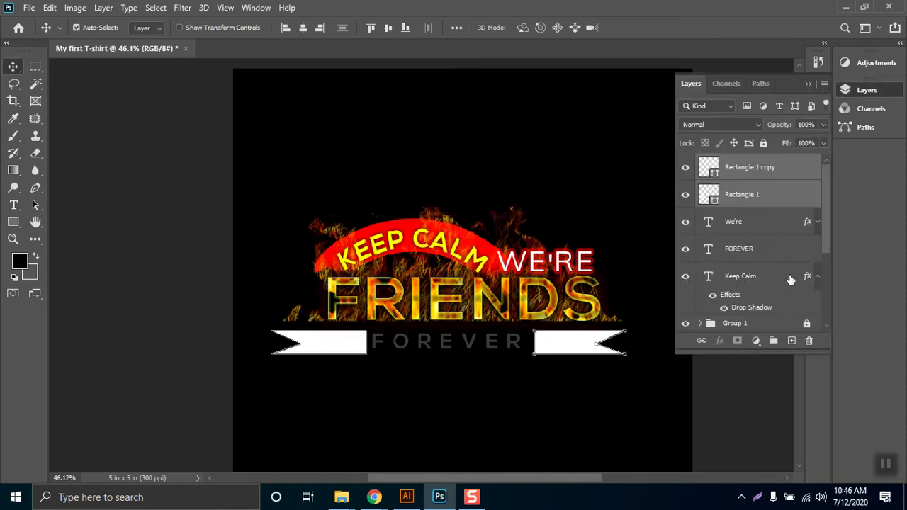
click(744, 221)
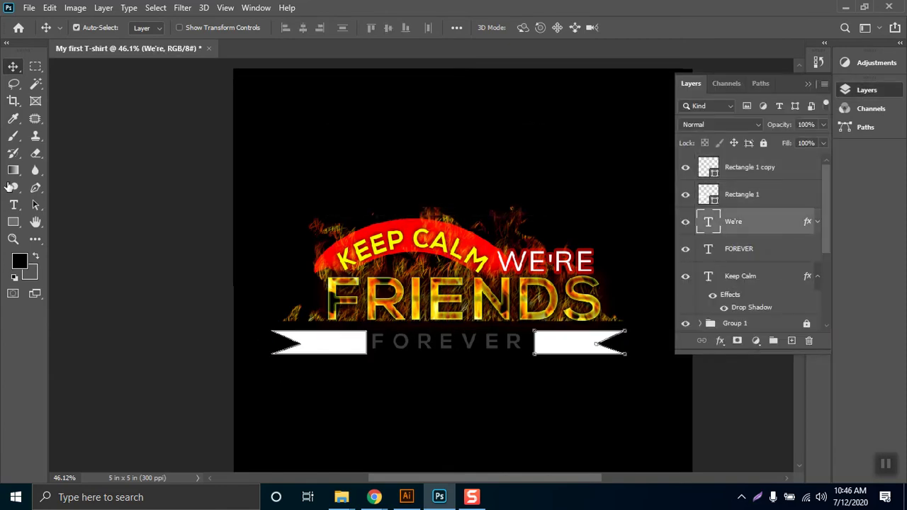
click(744, 276)
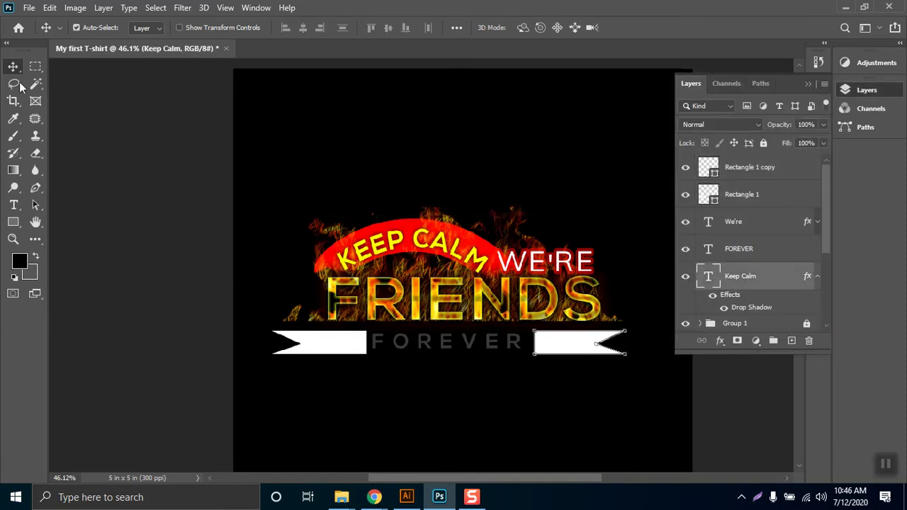
- Select both ribbon layers and squash them vertically about their centre to roughly half height, keeping their width at 100%
click(740, 202)
shift+click(758, 171)
key(ctrl+t)
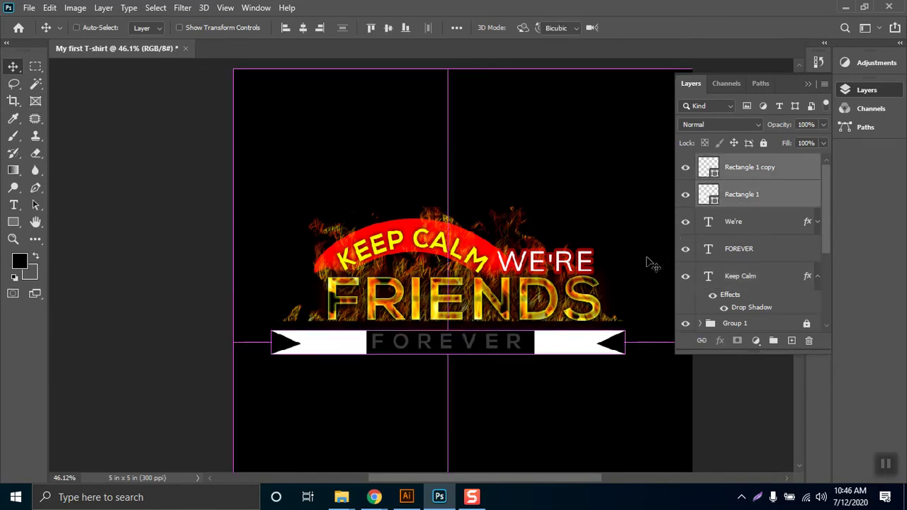
drag(449, 332, 452, 340)
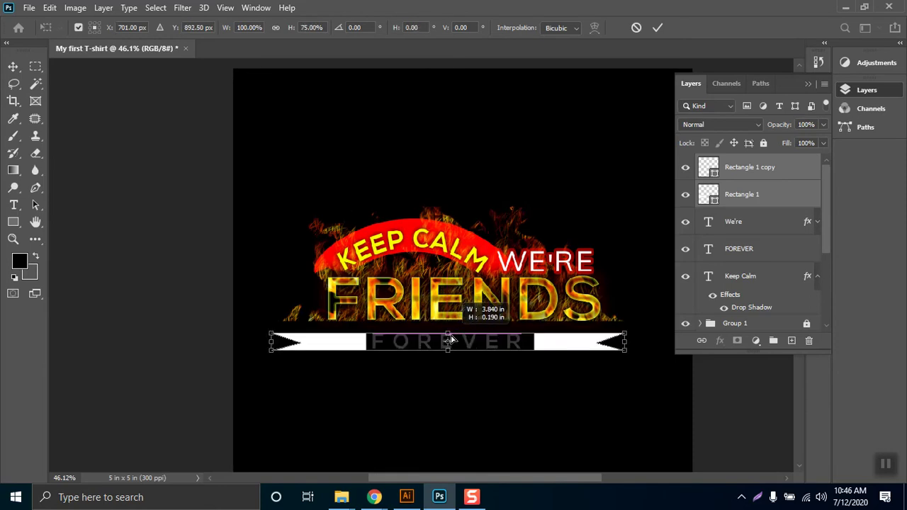
scroll(450, 341, up, 5)
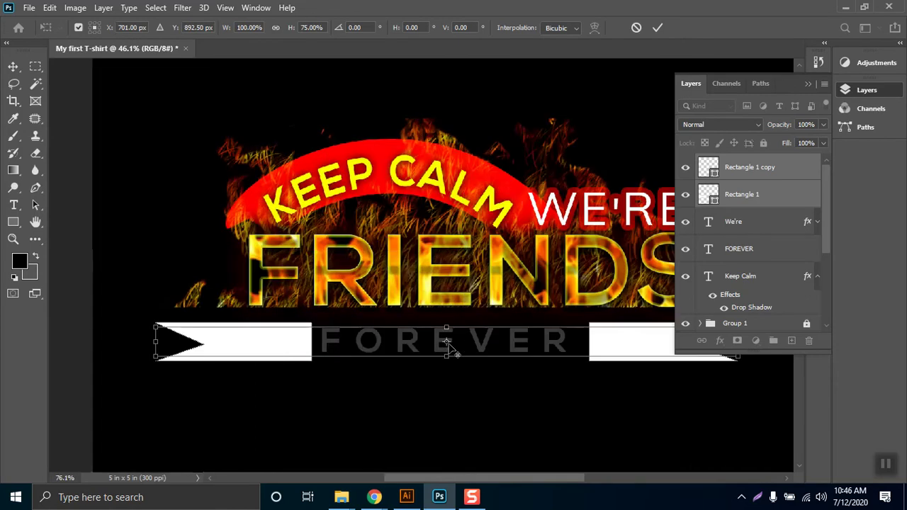
scroll(448, 346, up, 2)
scroll(446, 388, up, 3)
scroll(457, 448, down, 3)
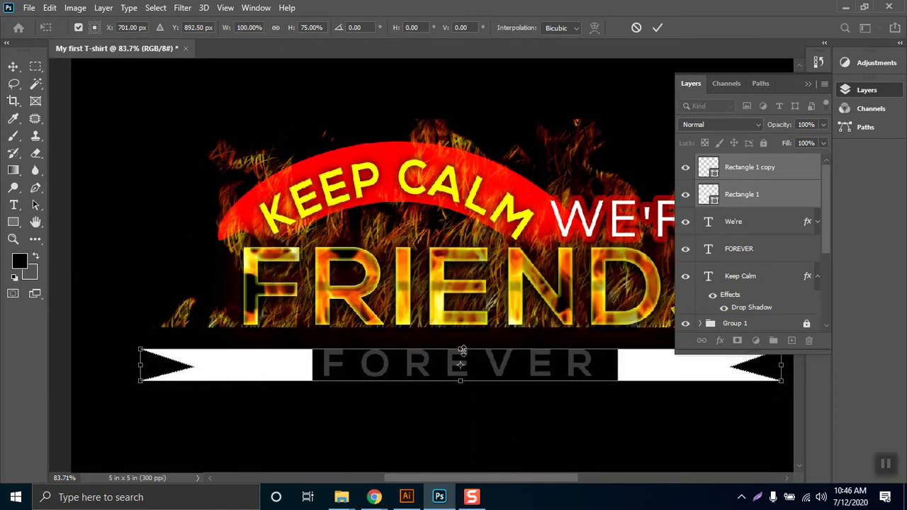
drag(462, 350, 461, 356)
key(Return)
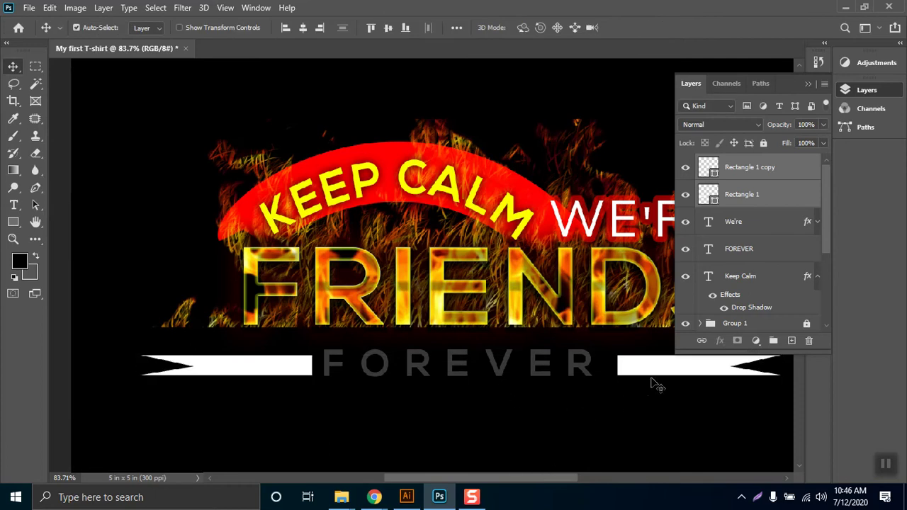
- Nudge the two thin ribbons up so they sit just beneath the base of the FRIENDS lettering
key(shift+Up)
key(shift+Up)
key(shift+Up)
key(shift+Up)
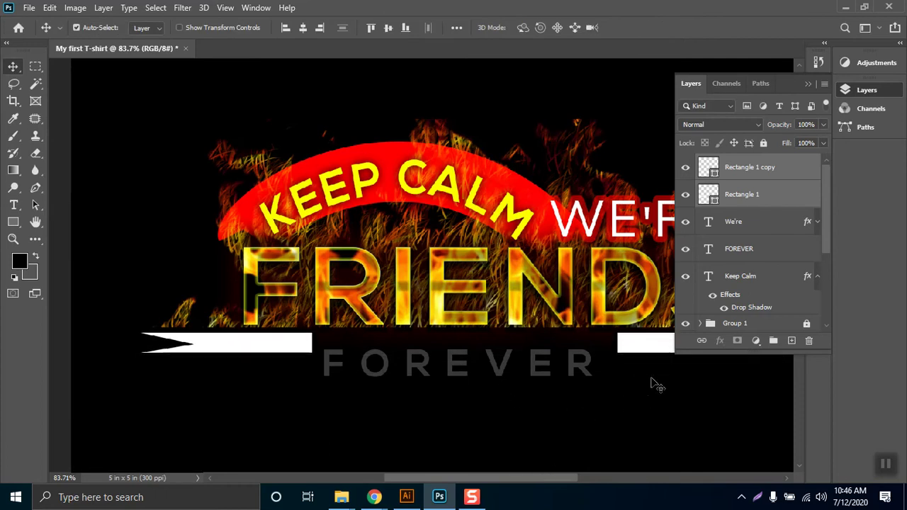
key(Down)
key(Down)
key(Down)
key(Down)
key(Down)
key(Down)
key(Down)
key(Down)
key(Down)
key(Down)
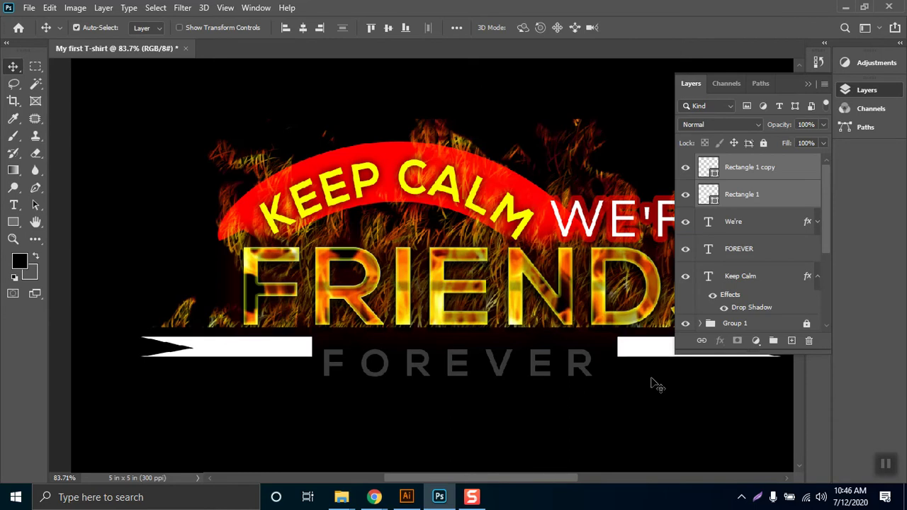
key(Down)
key(Down)
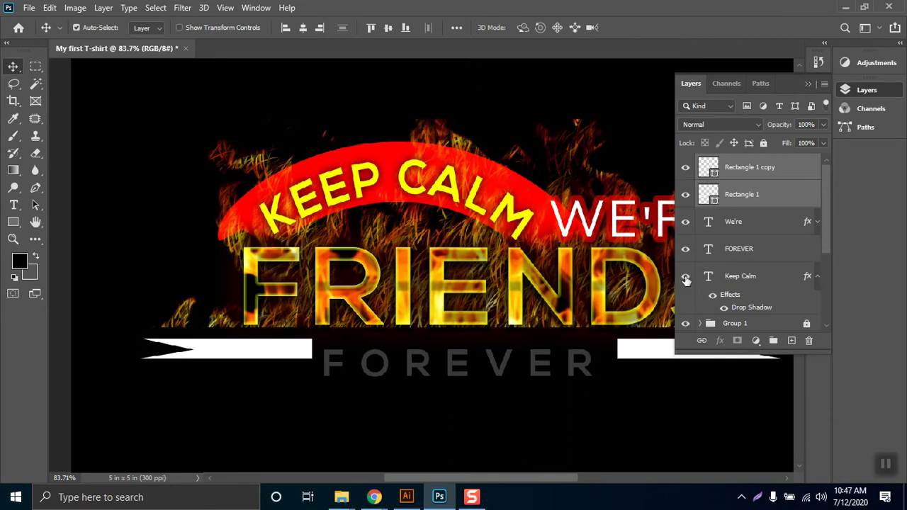
- Nudge the FOREVER text layer up until it is vertically in line with the two ribbons
click(744, 247)
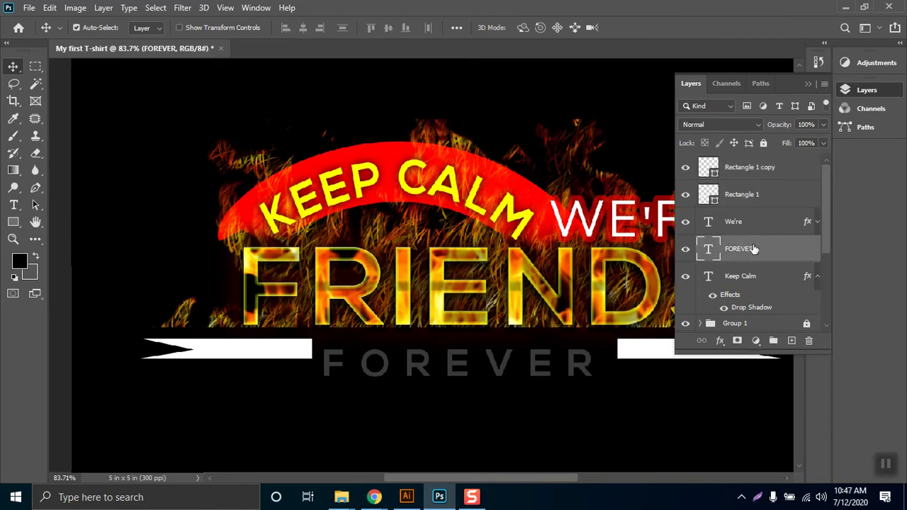
key(Up)
key(Up)
key(Up)
key(Up)
key(Up)
key(Up)
key(Up)
key(Up)
key(Up)
key(Up)
key(Up)
key(Up)
key(Up)
key(Up)
key(Up)
key(Up)
key(Up)
key(Up)
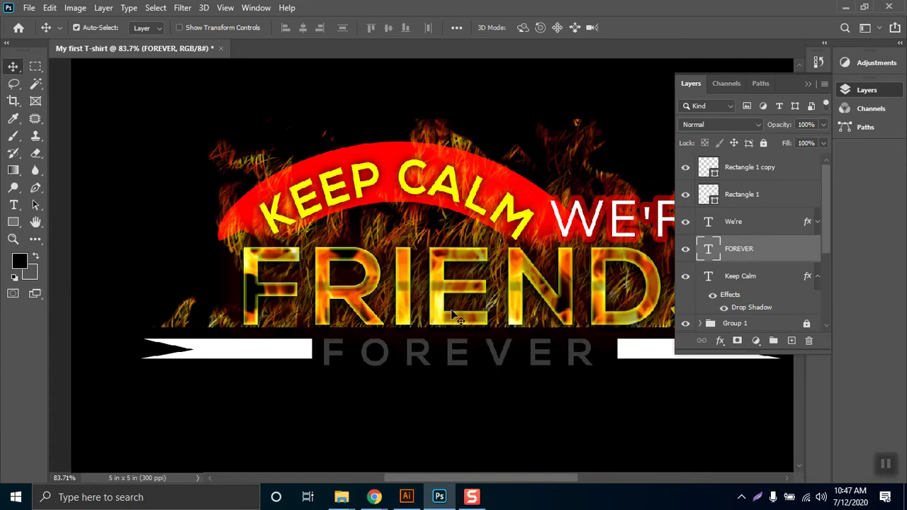
- Move the FOREVER layer directly below the two rectangle layers in the stack and group all three
drag(715, 260, 737, 211)
shift+click(763, 167)
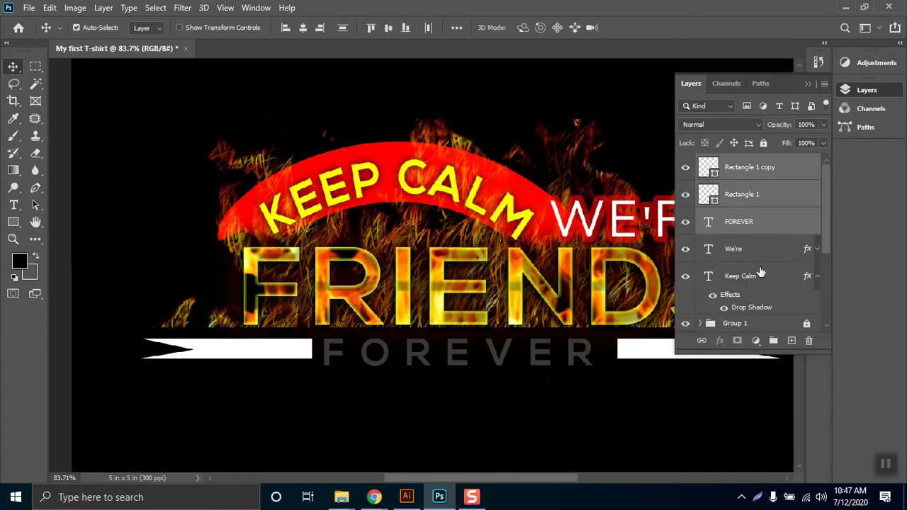
click(775, 343)
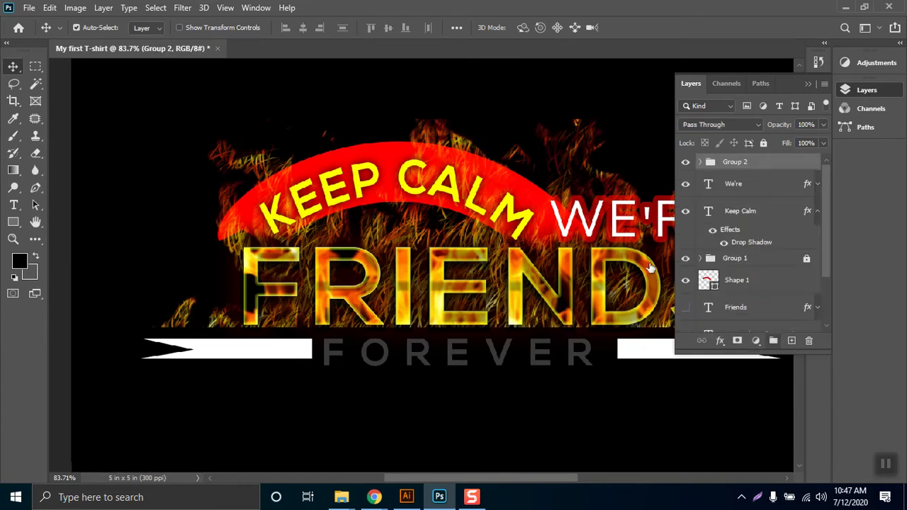
- Change the whole FOREVER text inside the new group to white, ffffff
click(701, 163)
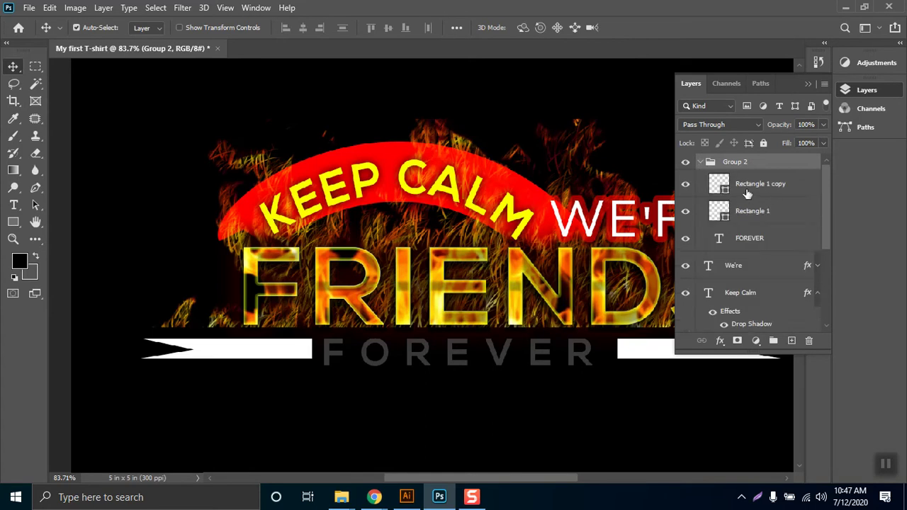
click(728, 243)
key(t)
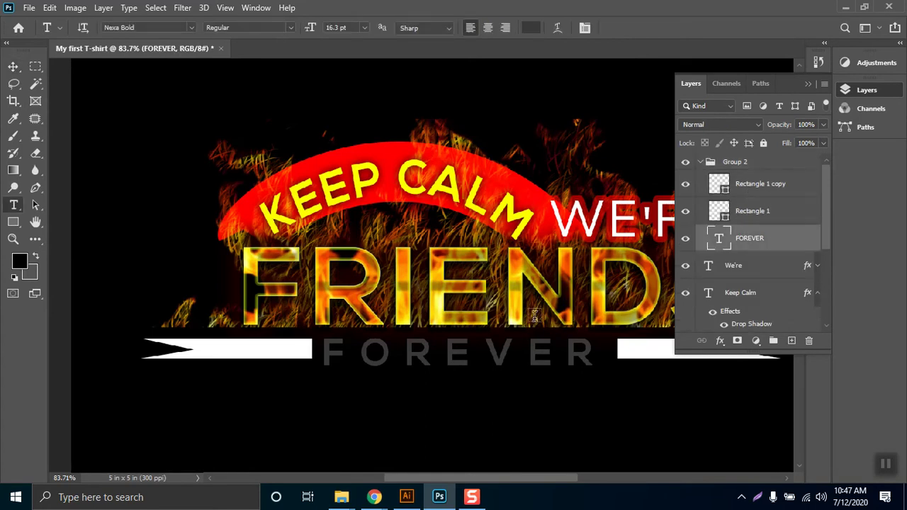
click(468, 356)
key(ctrl+a)
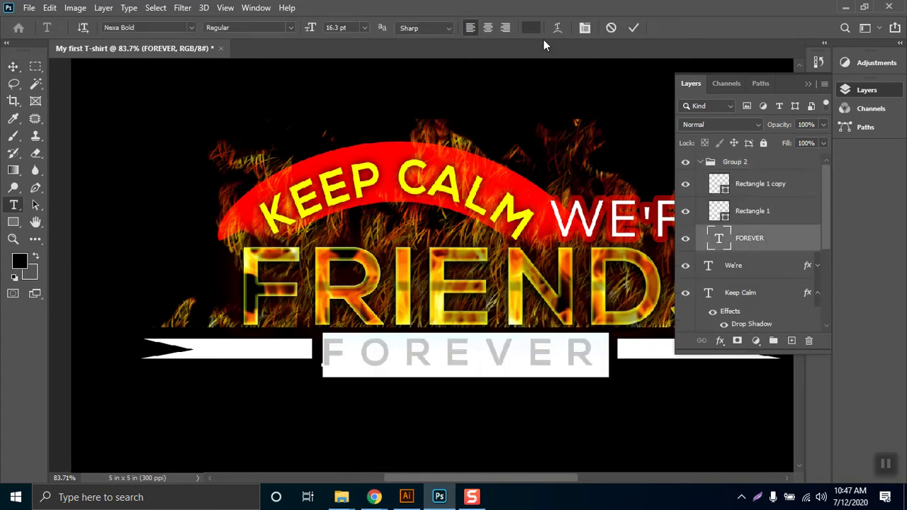
click(530, 27)
click(545, 188)
text(ffffff)
click(858, 190)
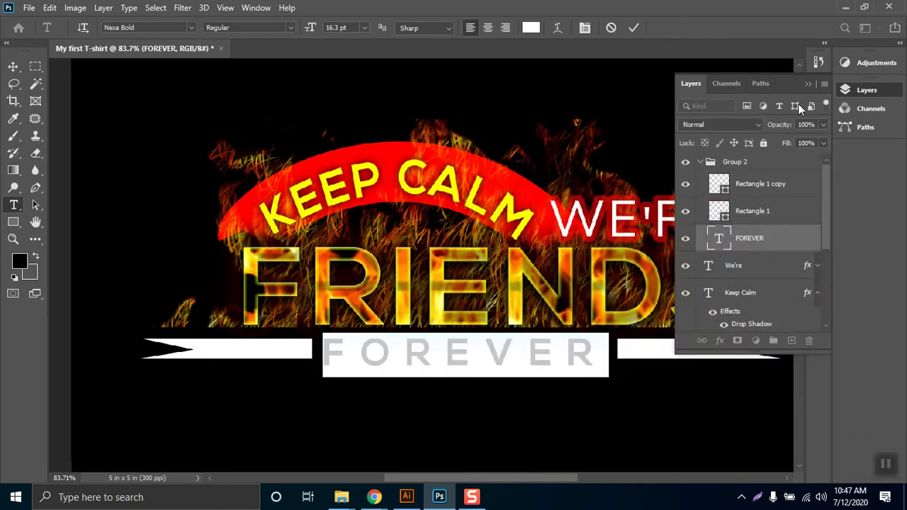
click(807, 83)
click(36, 67)
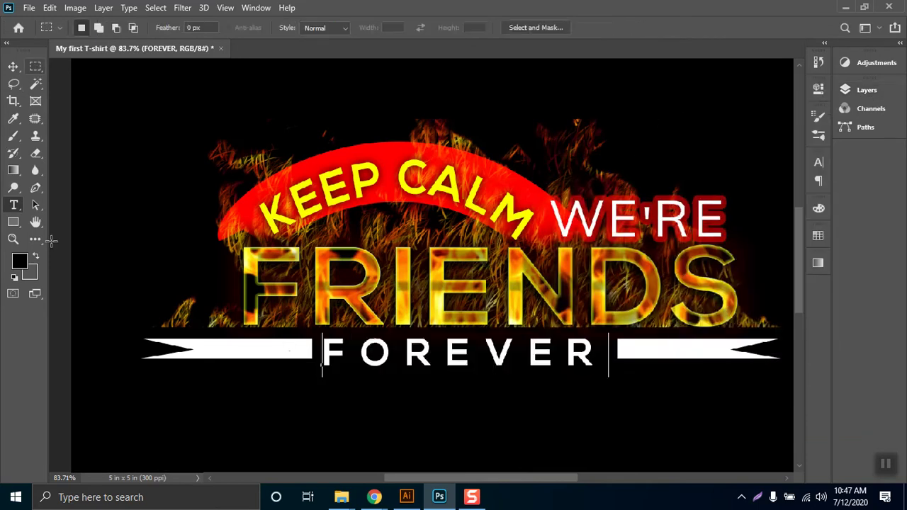
key(v)
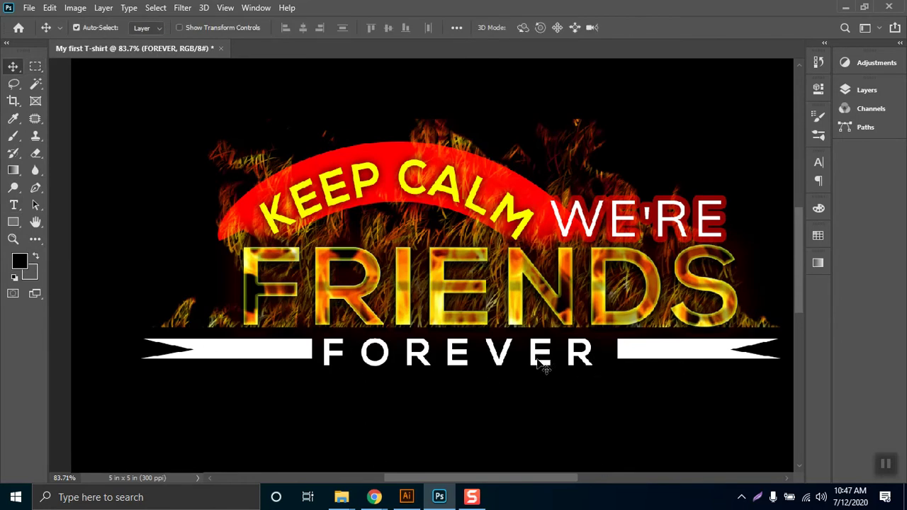
- Nudge the FOREVER text right and slightly up until it sits centred between the two ribbons
click(848, 86)
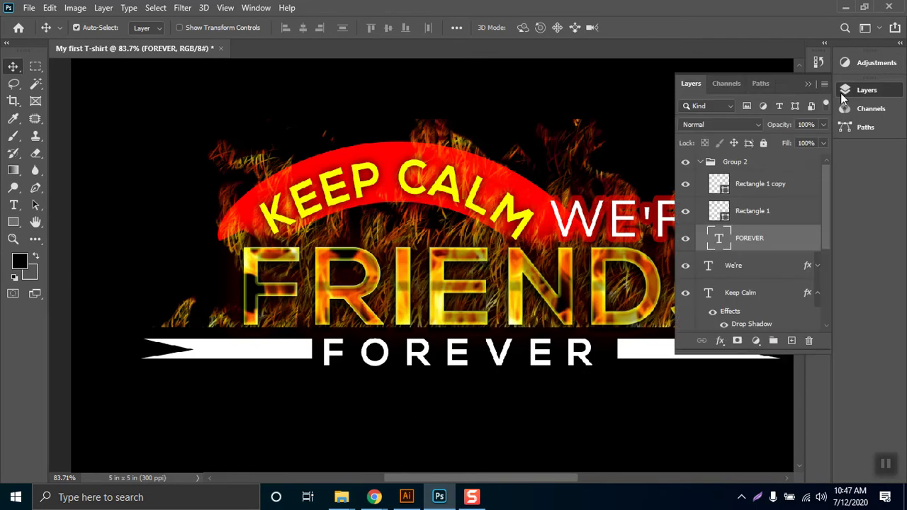
key(Right)
key(Right)
key(Right)
key(Right)
key(Right)
key(Right)
key(Right)
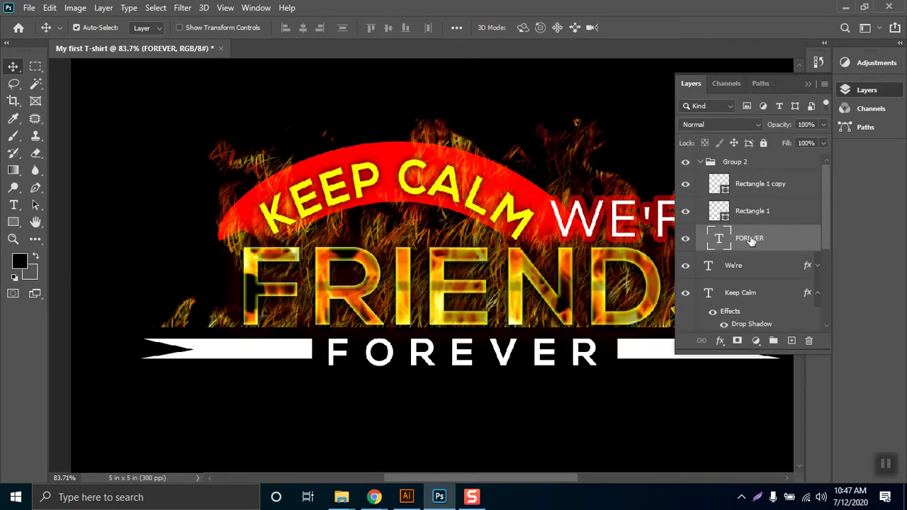
key(Up)
key(Up)
key(Up)
key(Up)
key(Up)
key(Up)
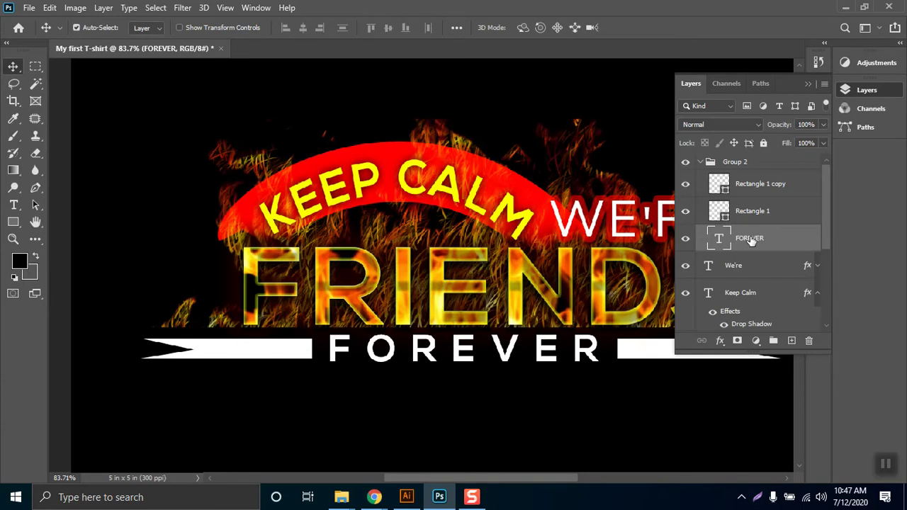
click(808, 84)
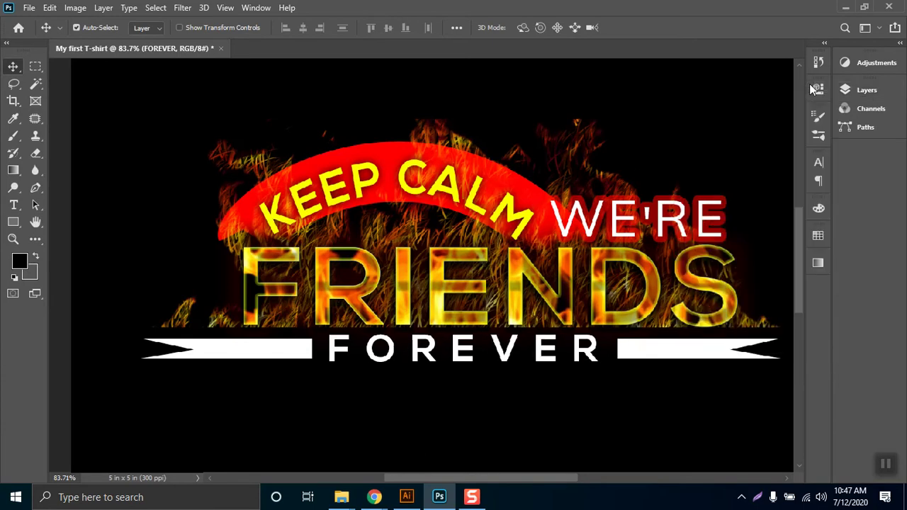
- Collapse the group holding the ribbons and FOREVER, and add a layer mask to the whole group
scroll(601, 267, down, 5)
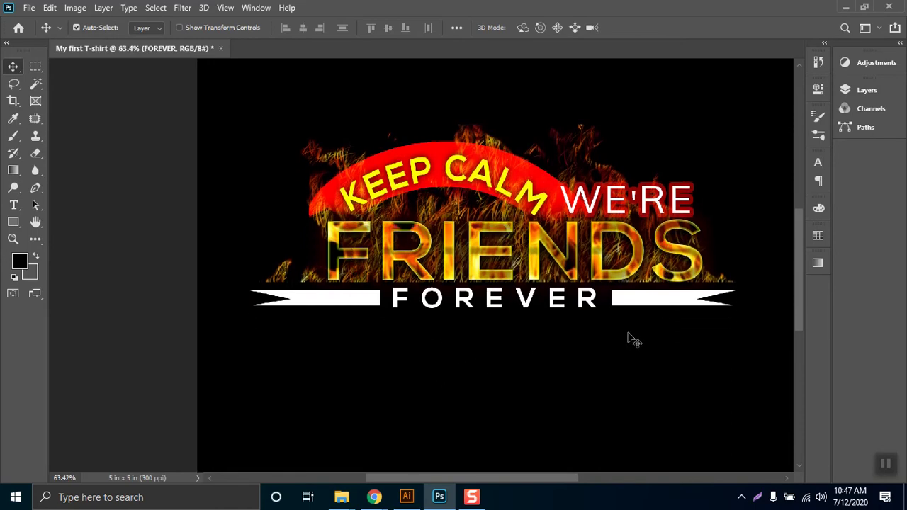
click(850, 92)
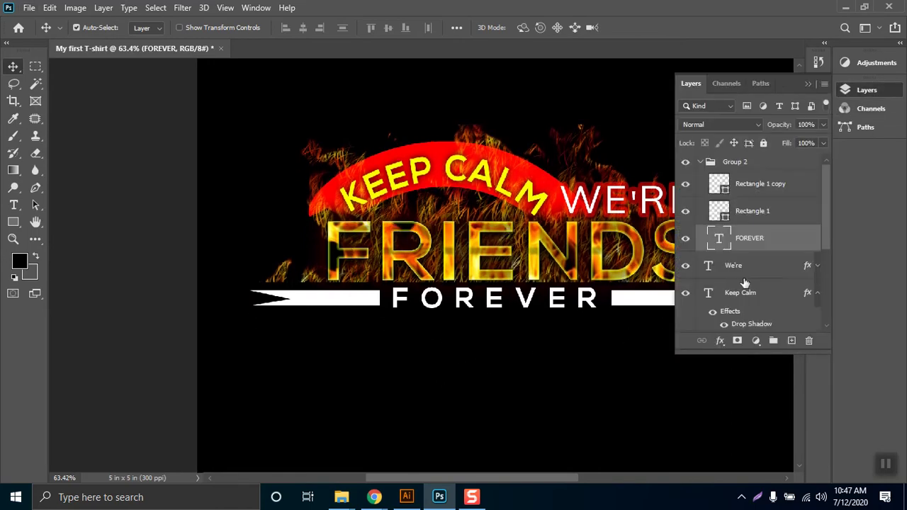
click(737, 163)
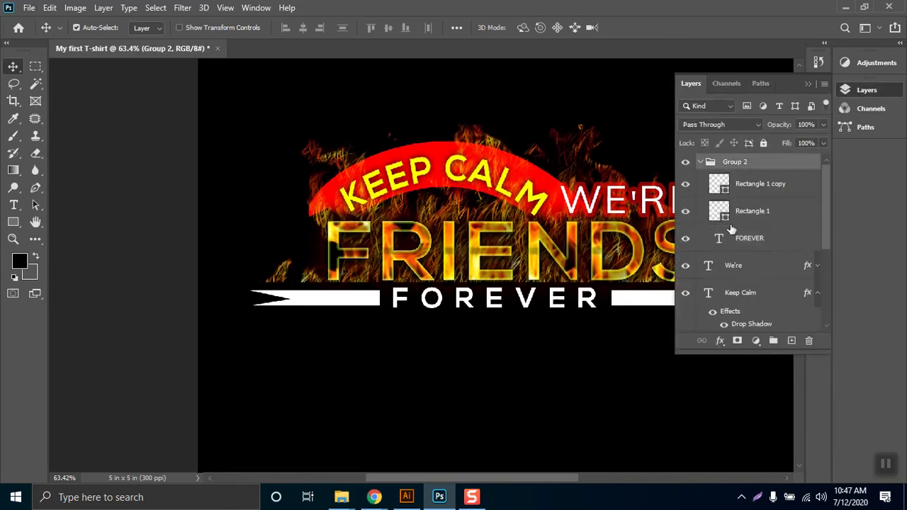
click(700, 162)
click(739, 341)
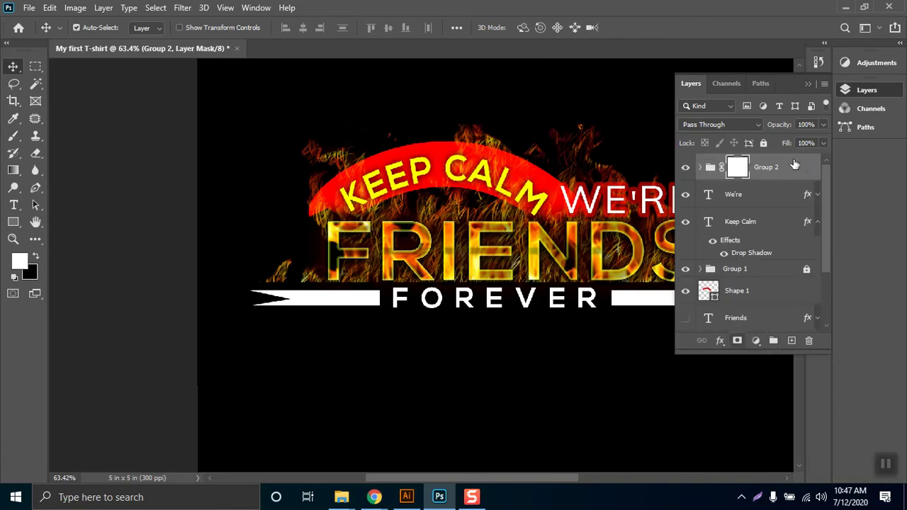
click(809, 84)
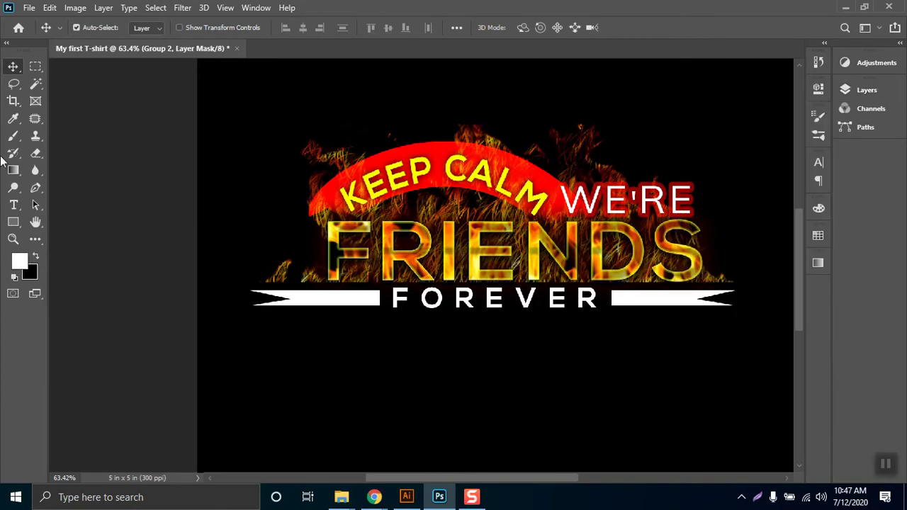
- Set up the Brush tool with the Triangle Pastel brush and make black the foreground colour
click(13, 137)
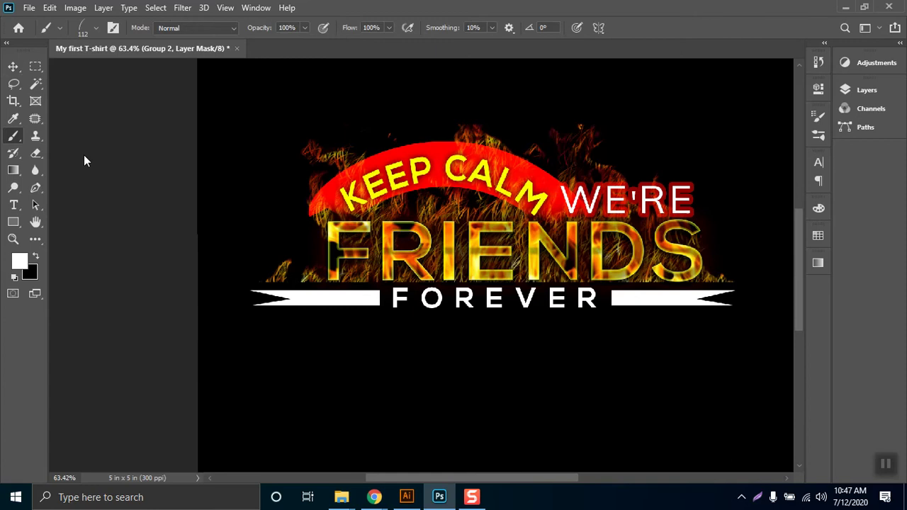
click(818, 136)
click(737, 248)
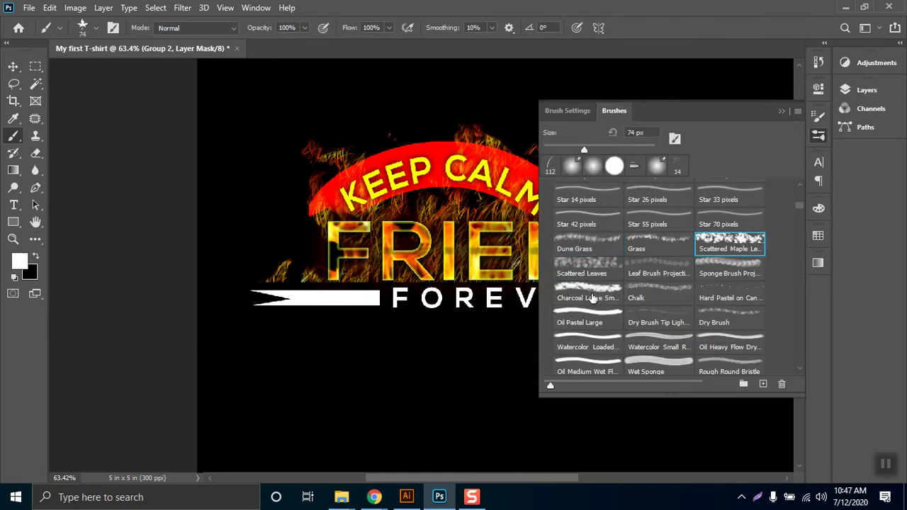
scroll(799, 199, down, 5)
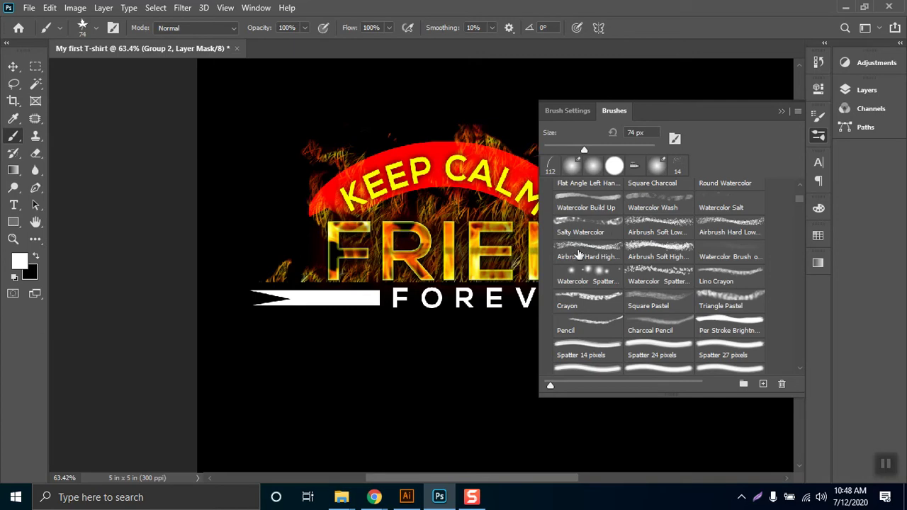
scroll(799, 198, up, 2)
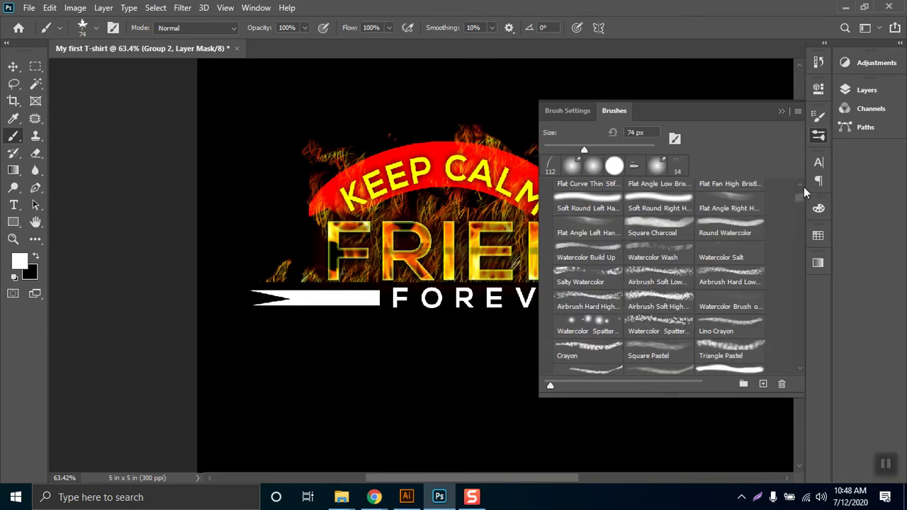
click(730, 204)
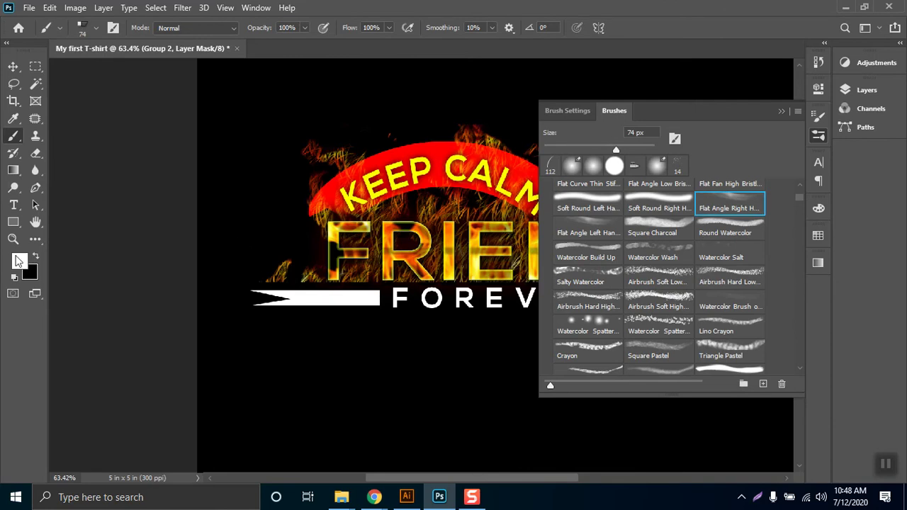
click(735, 282)
click(732, 347)
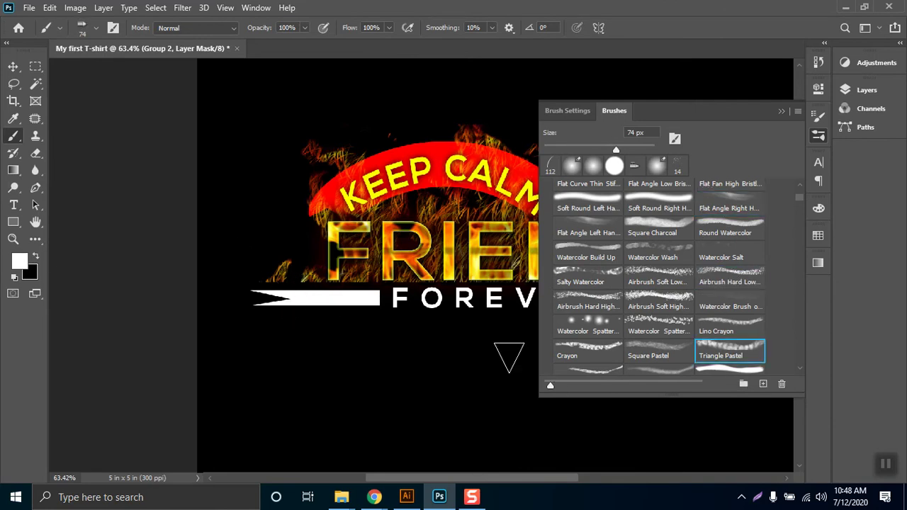
click(781, 112)
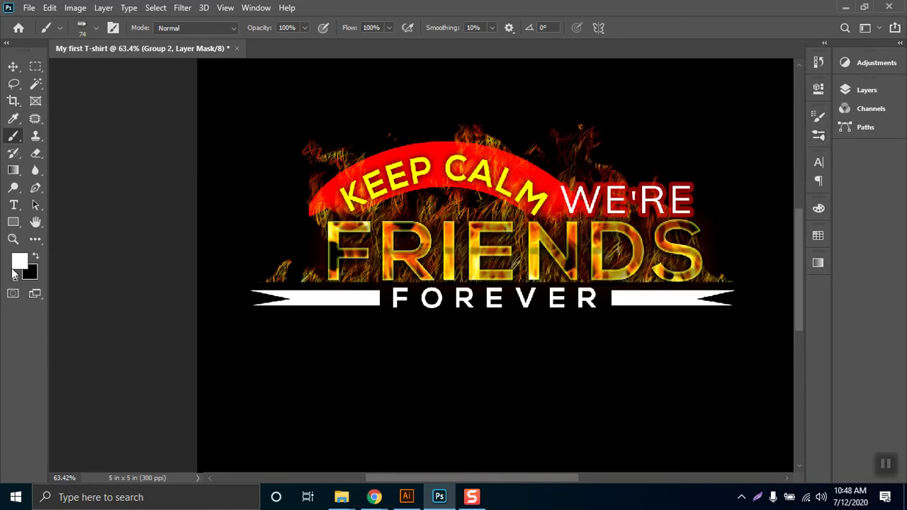
click(36, 260)
- Try masking the ribbons and FOREVER with 74 px Triangle Pastel strokes across the whole line, and undo them
mouse_move(245, 296)
mouse_down()
mouse_move(362, 306)
mouse_move(776, 301)
mouse_move(304, 277)
mouse_move(144, 287)
mouse_move(737, 300)
mouse_up()
key(ctrl+z)
key(ctrl+z)
key(ctrl+z)
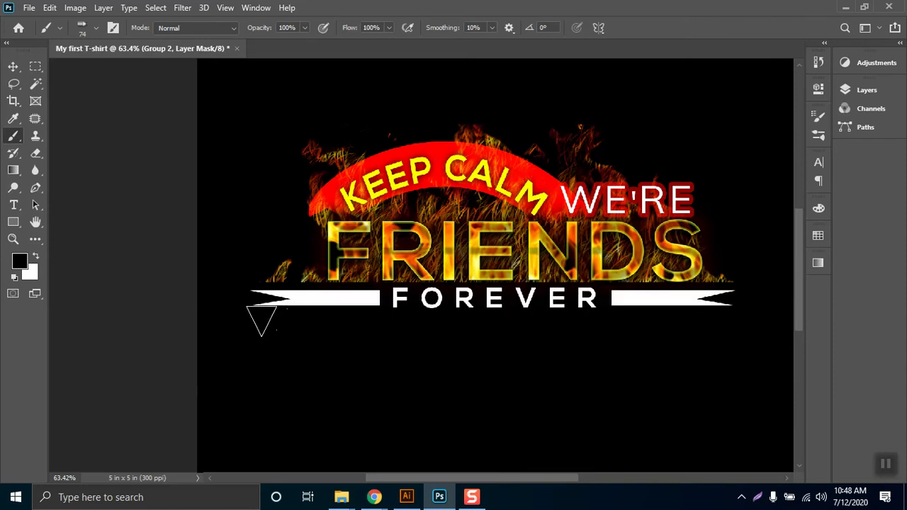
mouse_move(264, 301)
mouse_down()
mouse_move(668, 304)
mouse_move(772, 314)
mouse_up()
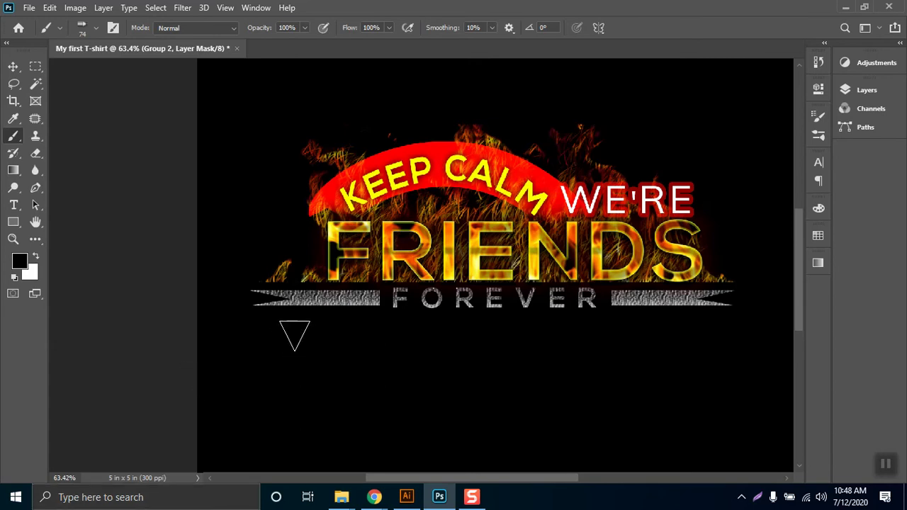
key(ctrl+z)
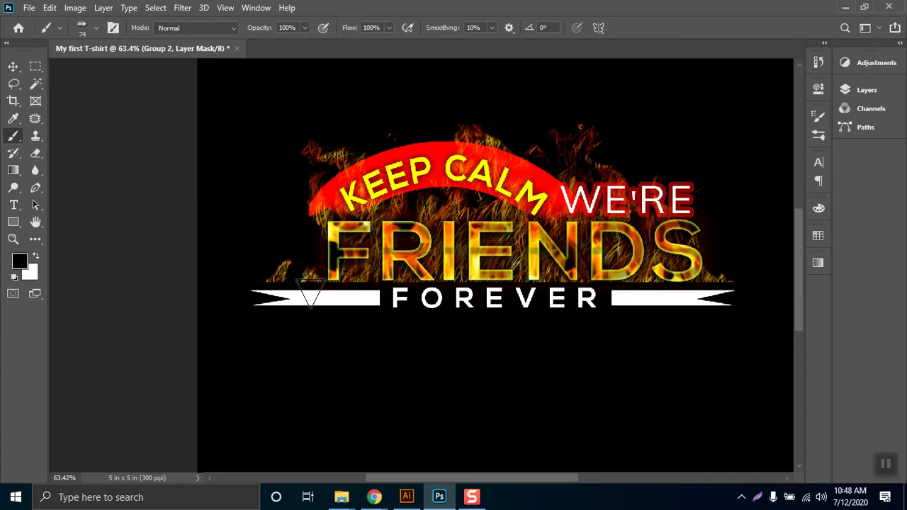
- Reduce the brush to 33 px, try strokes across the ribbons and FOREVER on the mask, and undo them
right_click(310, 292)
click(400, 296)
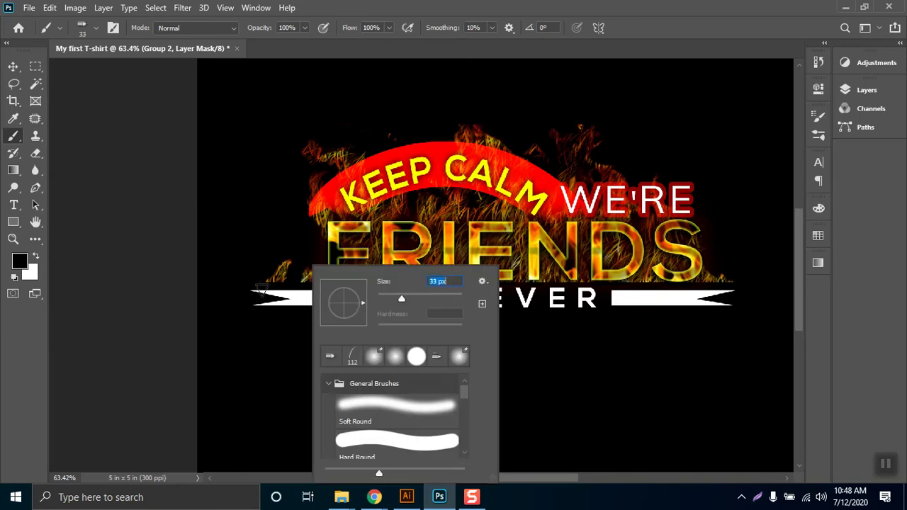
key(Return)
mouse_move(261, 296)
mouse_down()
mouse_move(318, 293)
mouse_move(353, 308)
mouse_move(515, 289)
mouse_move(630, 307)
mouse_move(631, 290)
mouse_move(724, 299)
mouse_up()
mouse_move(415, 305)
mouse_down()
mouse_move(237, 300)
mouse_move(380, 298)
mouse_up()
key(ctrl+z)
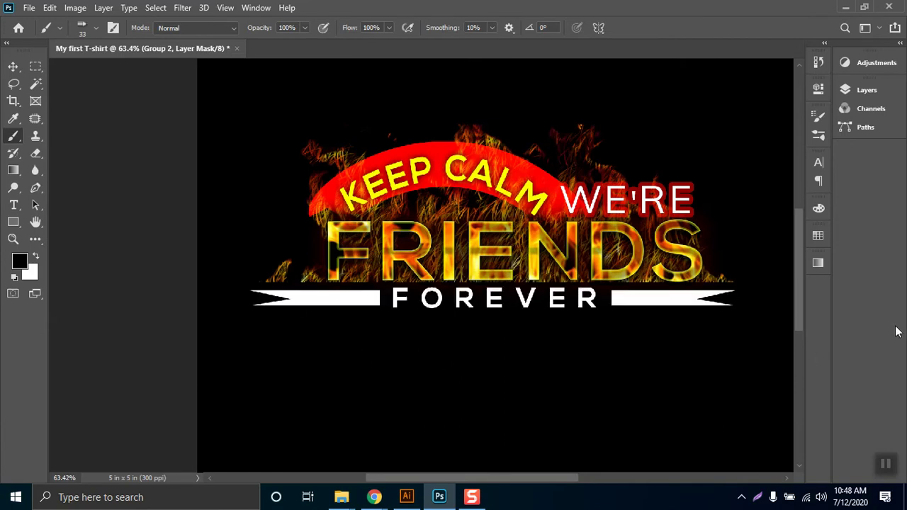
- Try the Airbrush Hard Low and Airbrush Soft High brushes on the left ribbon's mask, undoing each stroke
click(819, 136)
click(732, 280)
mouse_move(253, 300)
mouse_down()
mouse_move(395, 297)
mouse_move(255, 299)
mouse_up()
key(ctrl+z)
click(659, 301)
right_click(284, 292)
drag(244, 296, 468, 296)
key(ctrl+z)
- Try a 75 px Square Pastel stroke over the left ribbon on the group mask, and undo it
click(659, 351)
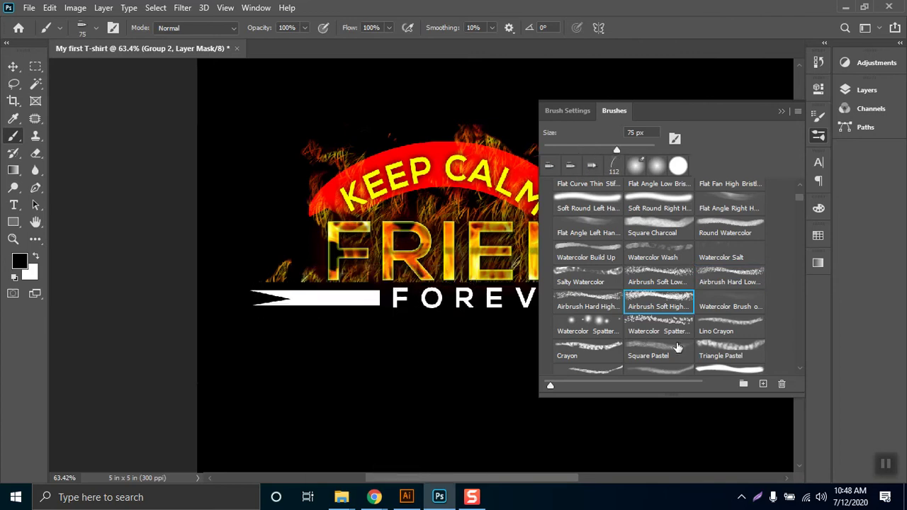
drag(254, 297, 471, 296)
key(ctrl+z)
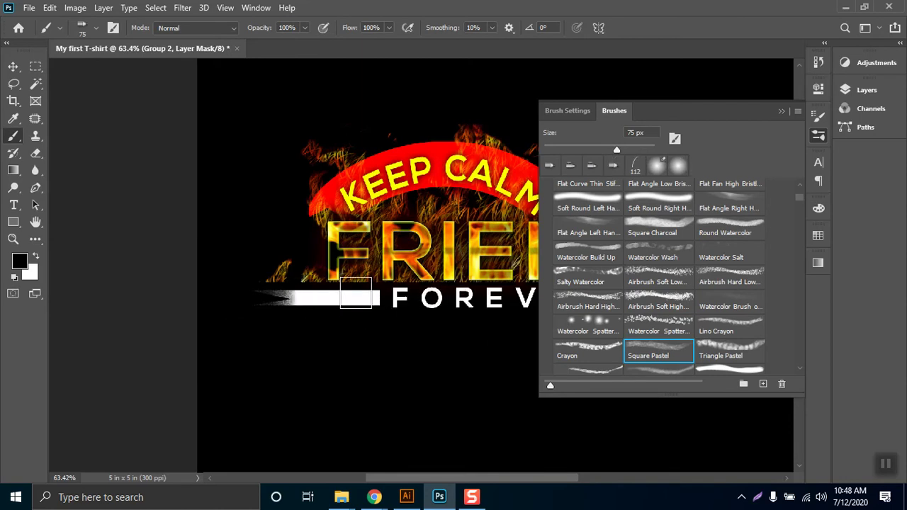
key(ctrl+z)
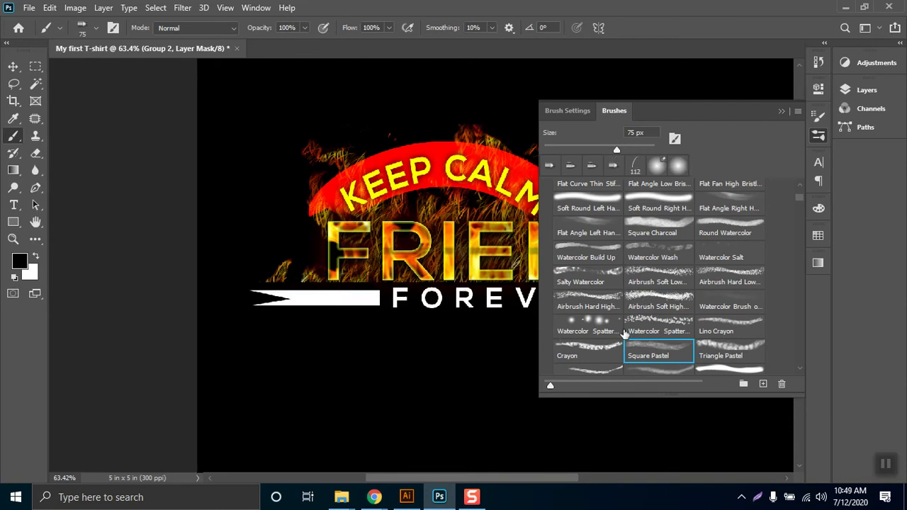
- Try a 75 px Triangle Pastel stroke over the left ribbon and the start of FOREVER, and undo it
scroll(627, 365, down, 2)
scroll(652, 352, down, 5)
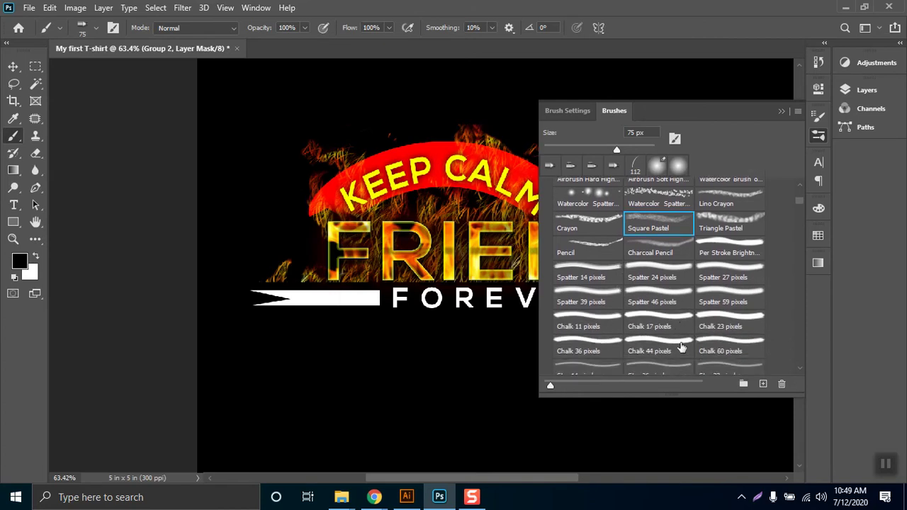
click(741, 203)
drag(241, 298, 443, 301)
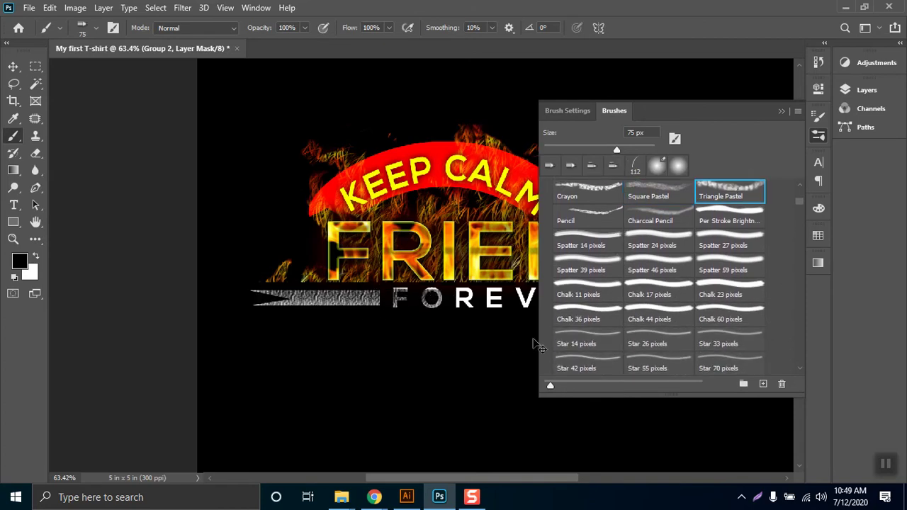
key(ctrl+z)
- Try the Ground Dust and CLOUDS brushes for the ribbon texture, undoing the stroke over the left ribbon
drag(798, 205, 804, 239)
scroll(723, 227, down, 2)
click(723, 225)
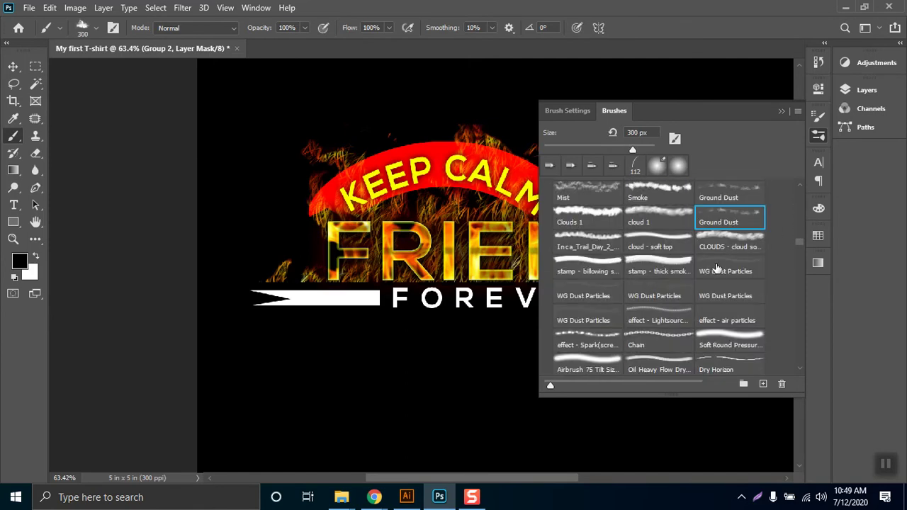
click(707, 238)
mouse_move(247, 304)
mouse_down()
mouse_move(470, 300)
mouse_move(397, 387)
mouse_up()
key(ctrl+z)
- Choose the Mist brush at 108 px and paint black texture over the left ribbon on the group mask
click(595, 199)
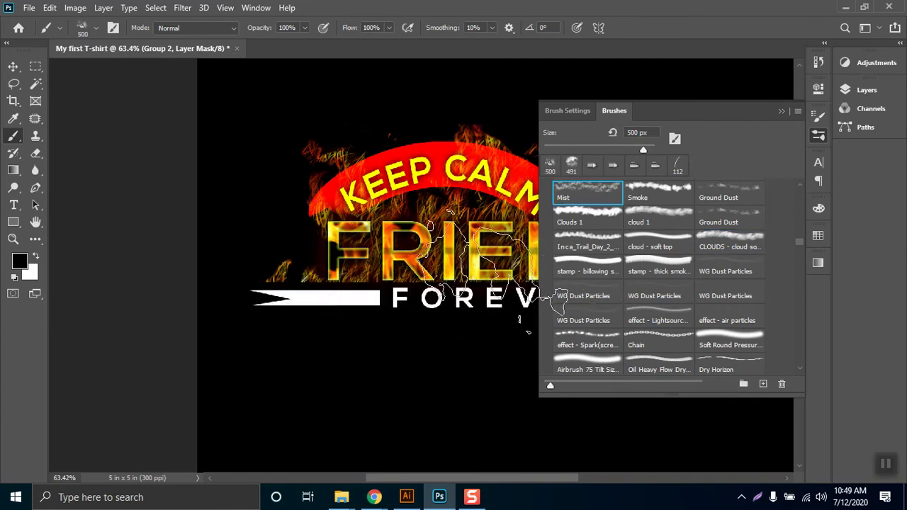
right_click(319, 267)
drag(458, 299, 430, 303)
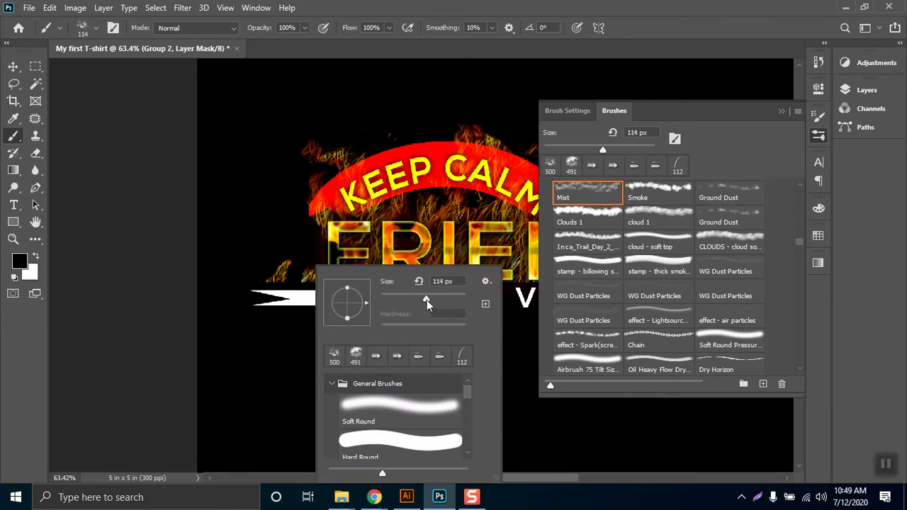
click(248, 293)
drag(248, 293, 408, 292)
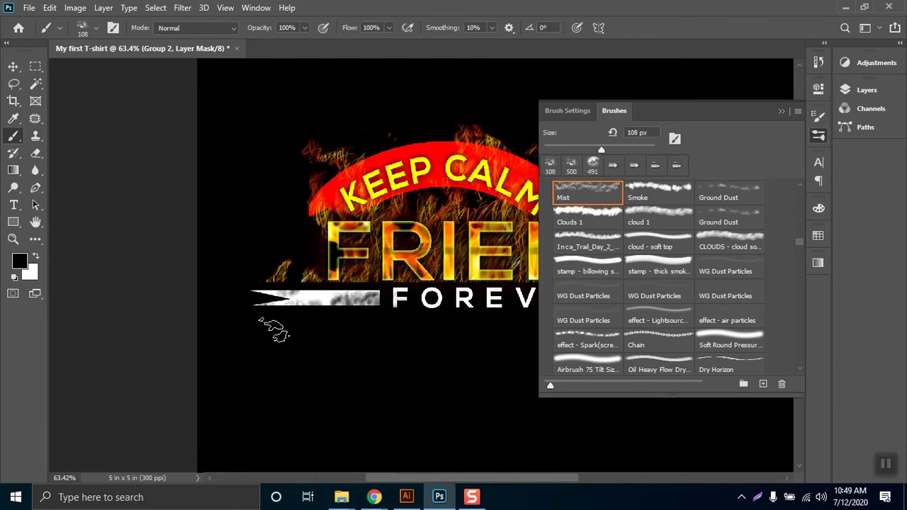
click(781, 113)
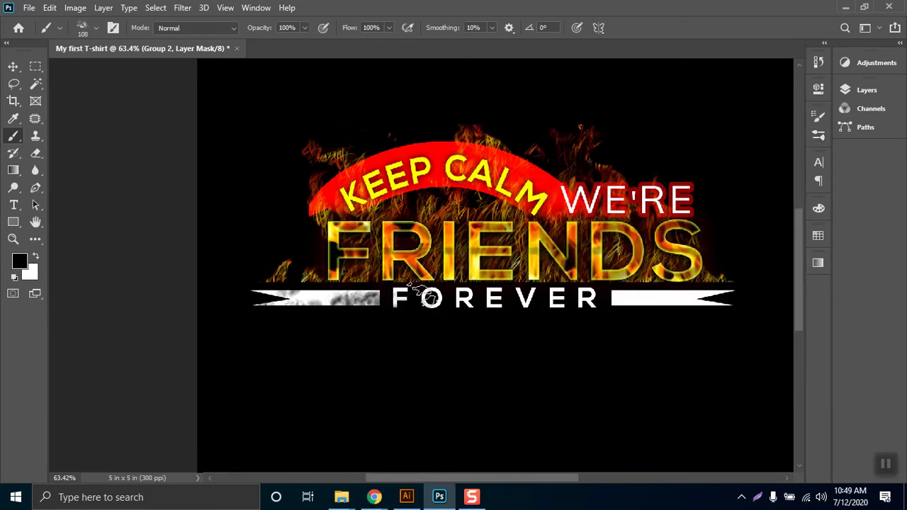
- Paint the same misty texture over the right ribbon and FOREVER, and add more along the left ribbon's lower edge
drag(631, 299, 751, 295)
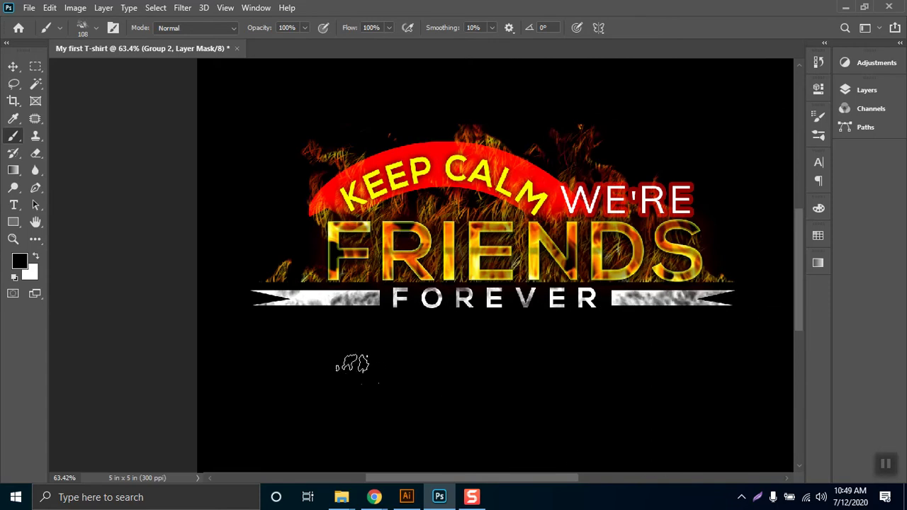
drag(292, 309, 407, 310)
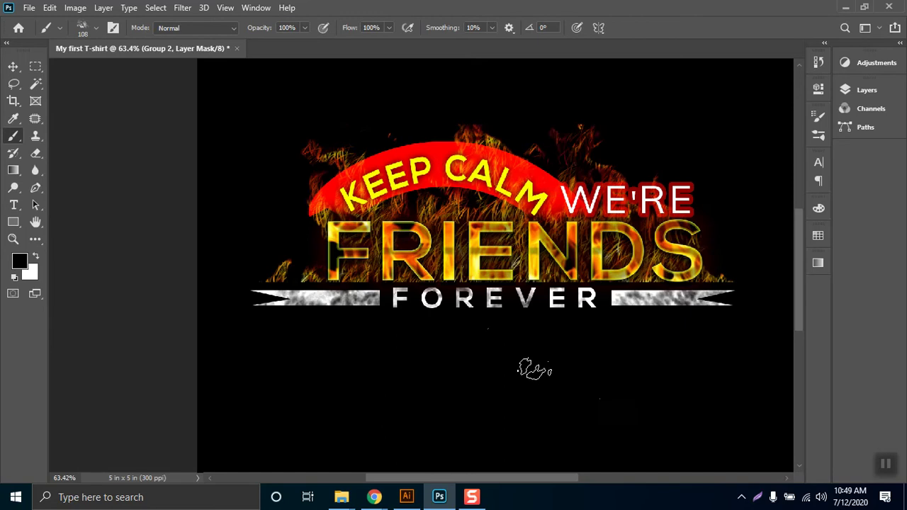
drag(384, 309, 253, 308)
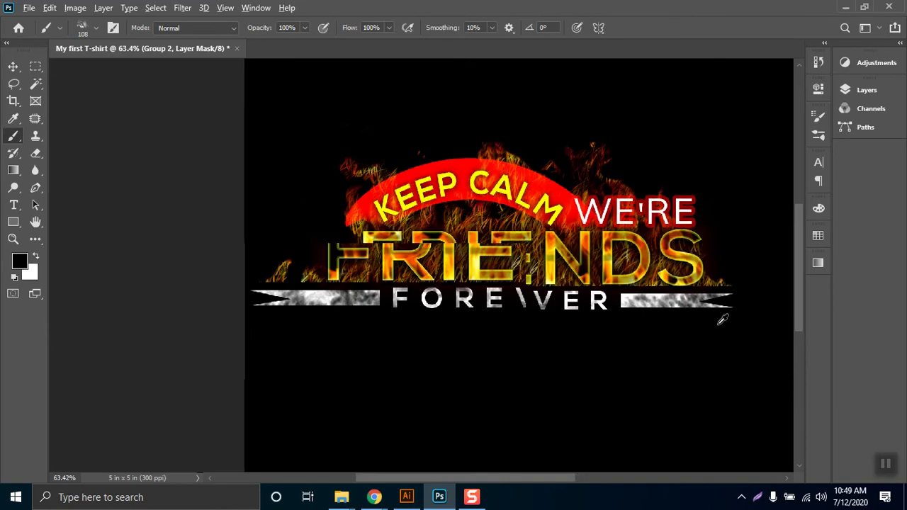
scroll(723, 319, down, 4)
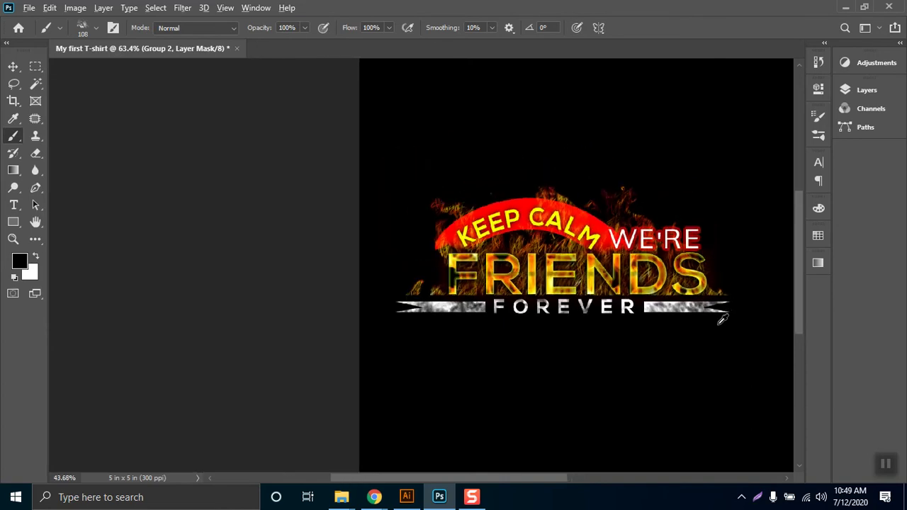
- Start saving the T-shirt design on the computer instead of to the cloud, and browse to the Desktop
scroll(719, 198, down, 2)
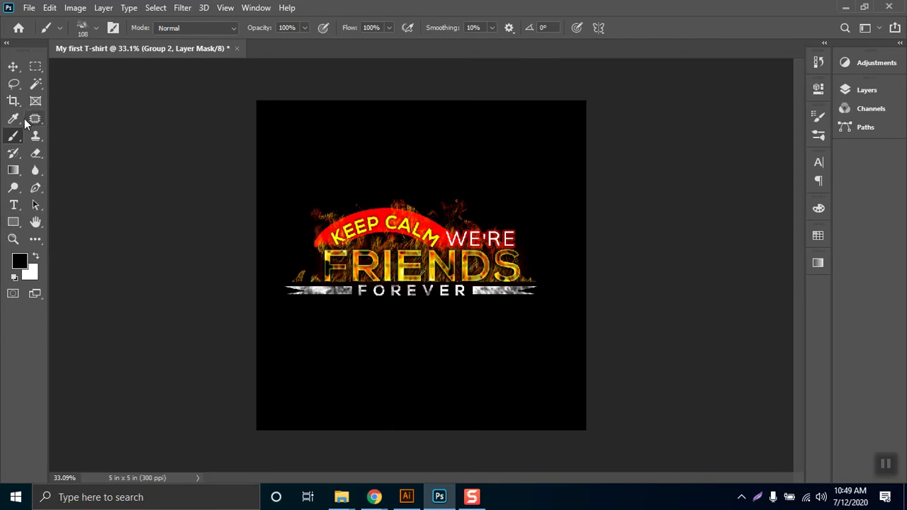
key(ctrl+s)
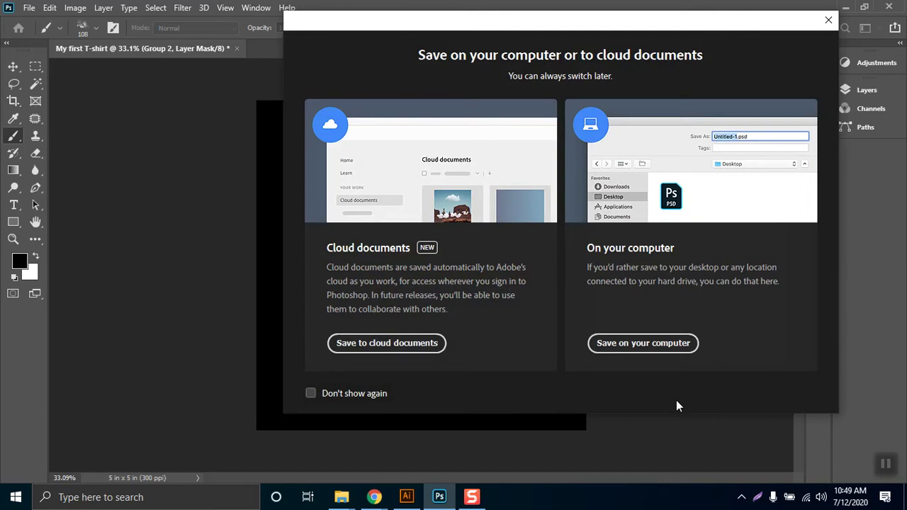
click(661, 346)
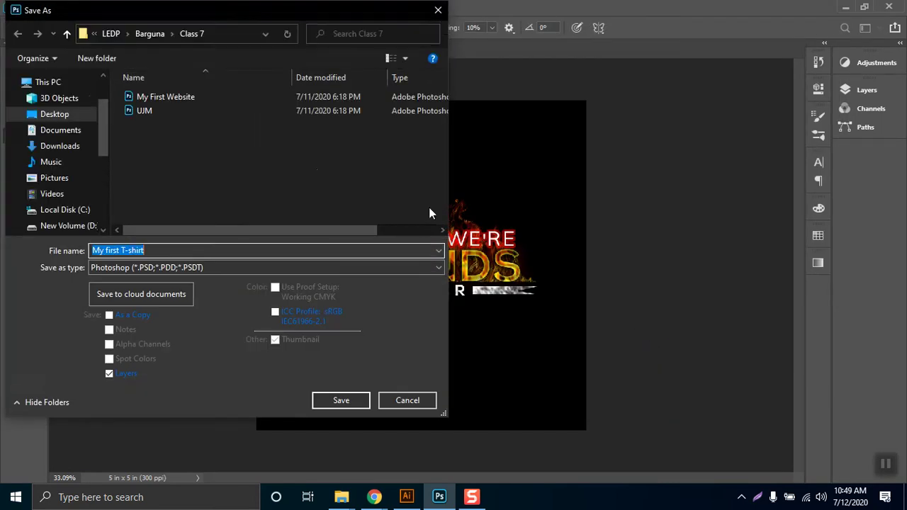
drag(266, 10, 679, 40)
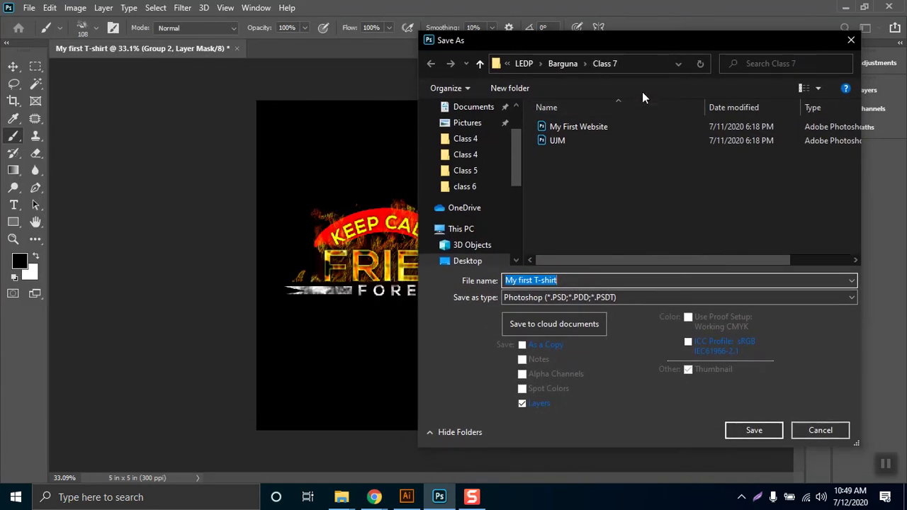
click(517, 65)
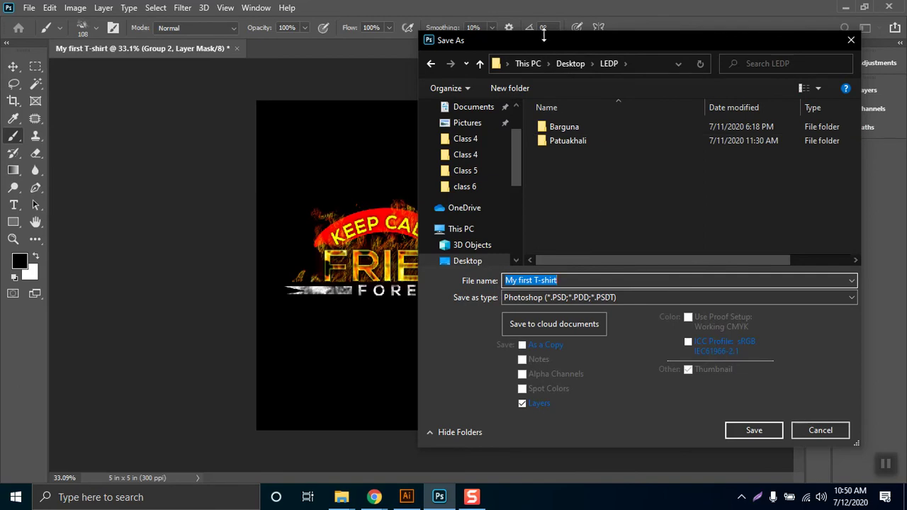
click(571, 64)
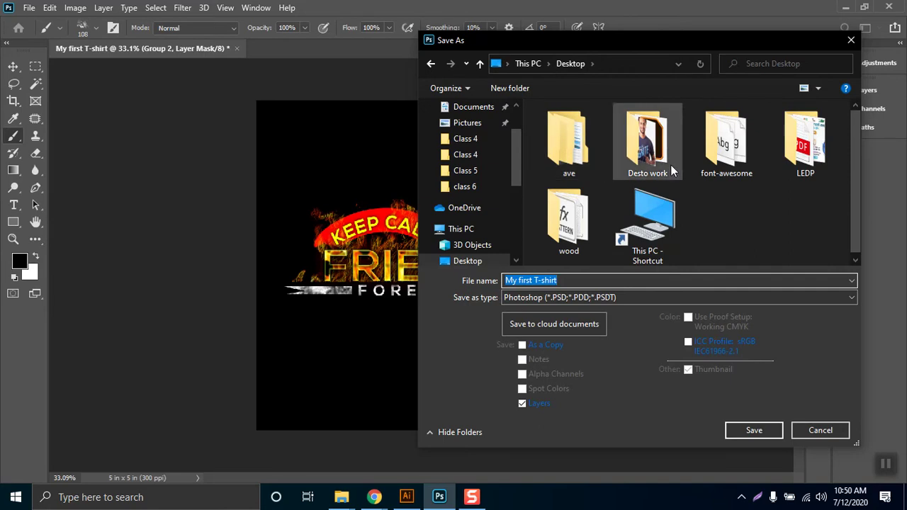
drag(863, 123, 862, 125)
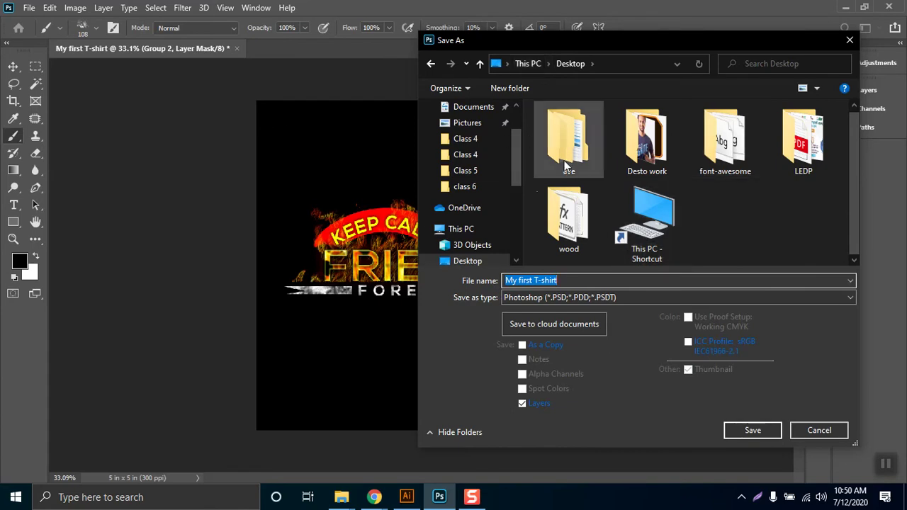
drag(516, 162, 518, 190)
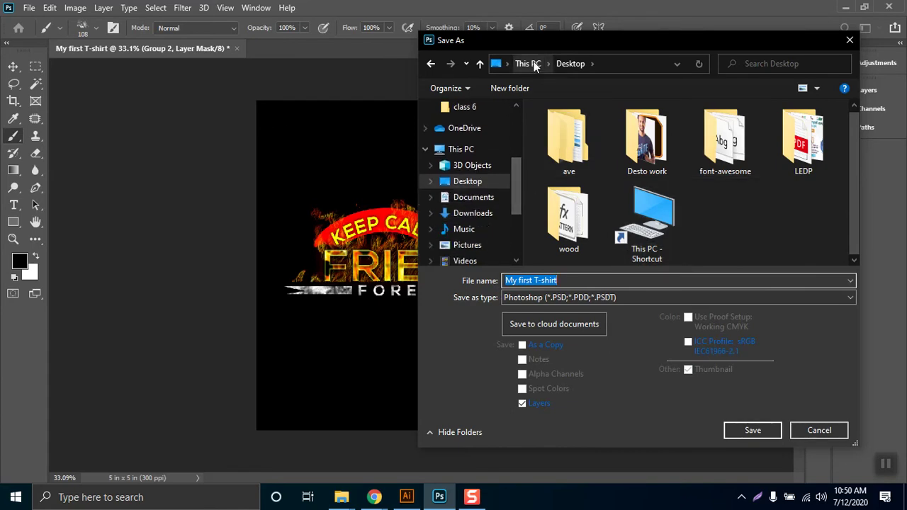
drag(529, 46, 571, 42)
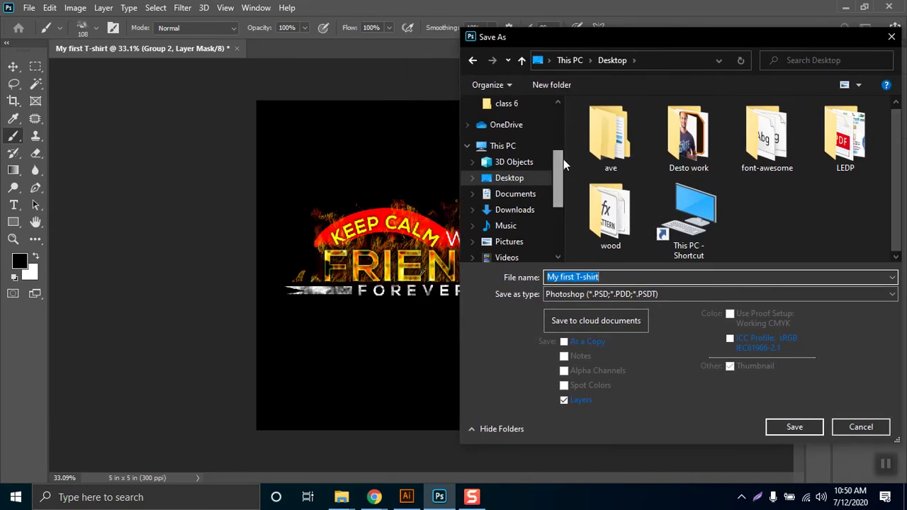
drag(561, 163, 565, 135)
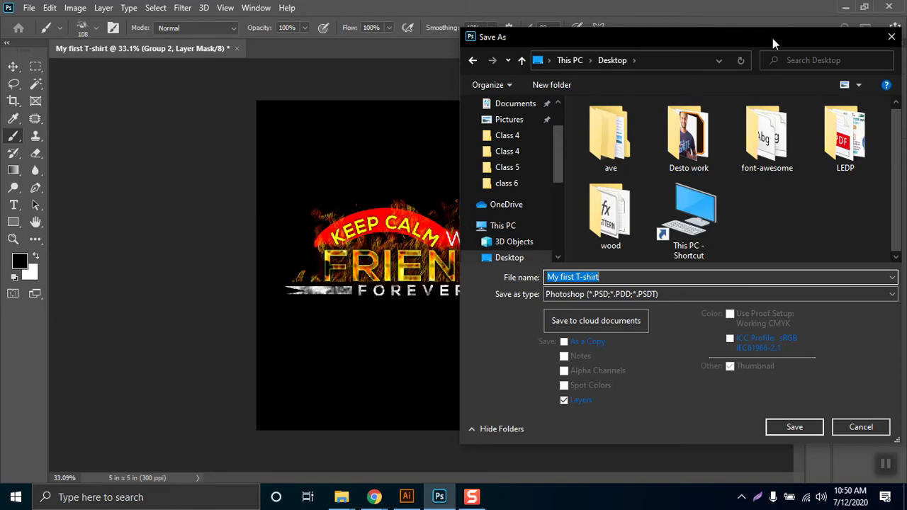
drag(773, 38, 671, 30)
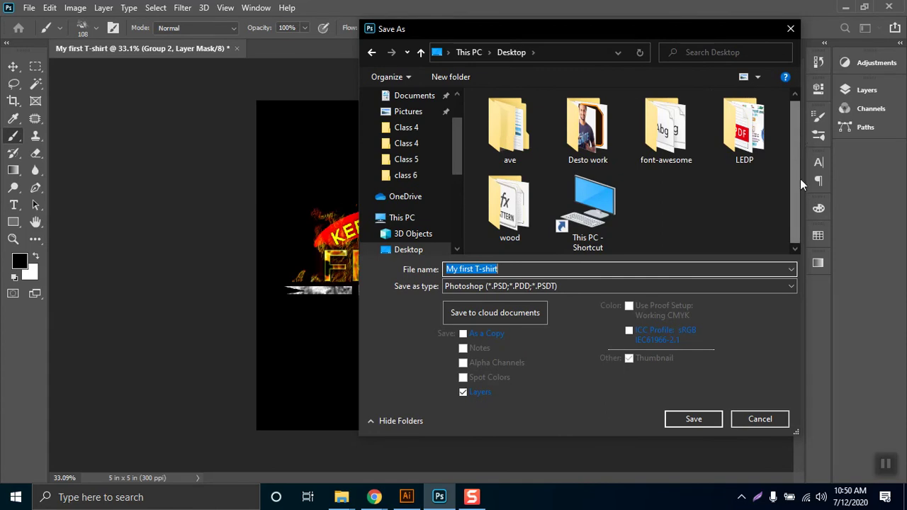
drag(456, 160, 461, 127)
click(440, 225)
click(421, 205)
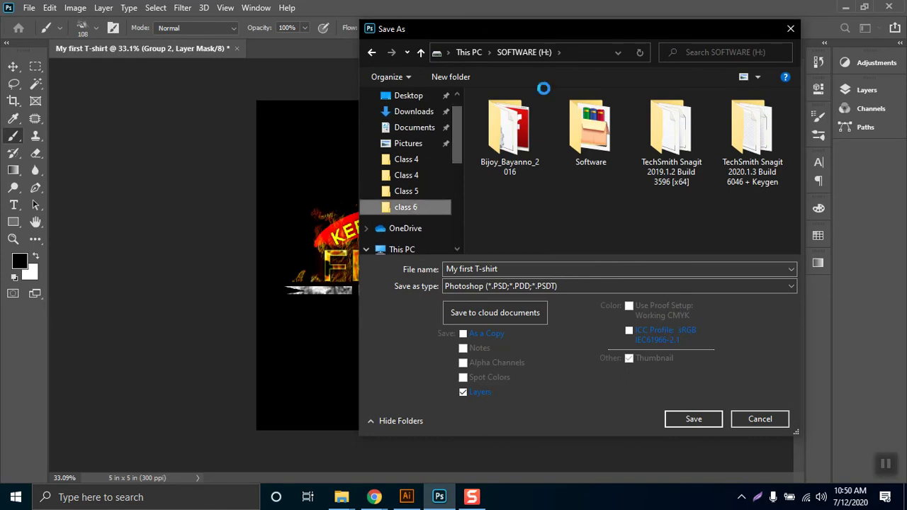
click(501, 52)
click(463, 50)
click(506, 78)
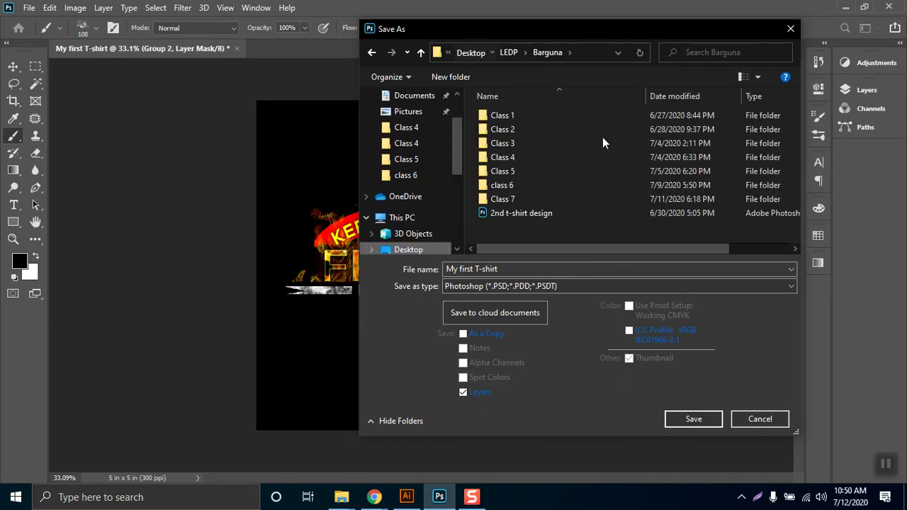
- Open the Patuakhali folder inside LEDP on the Desktop and create a folder named Class 5 in it
double_click(741, 131)
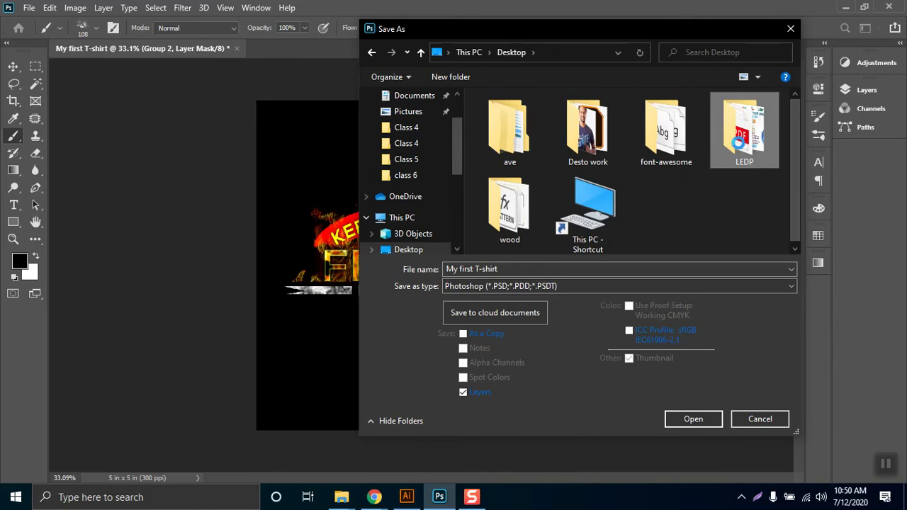
double_click(516, 129)
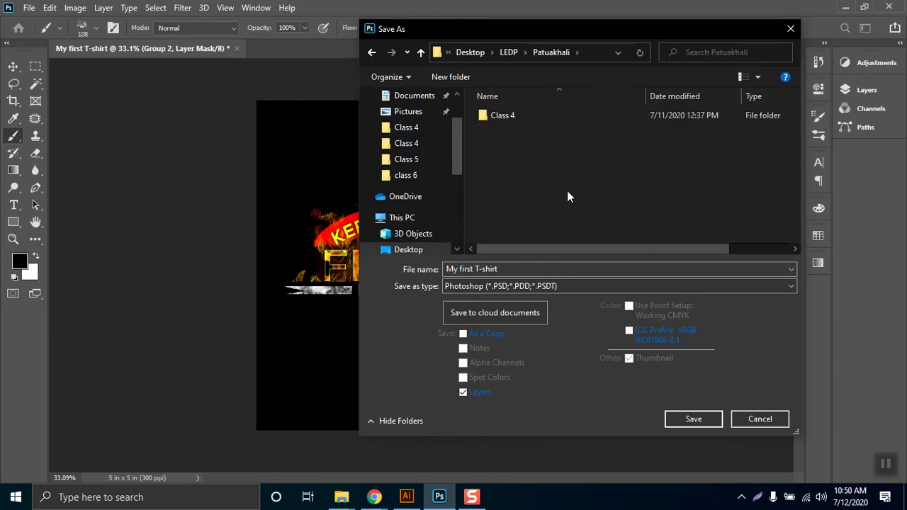
right_click(527, 162)
click(462, 78)
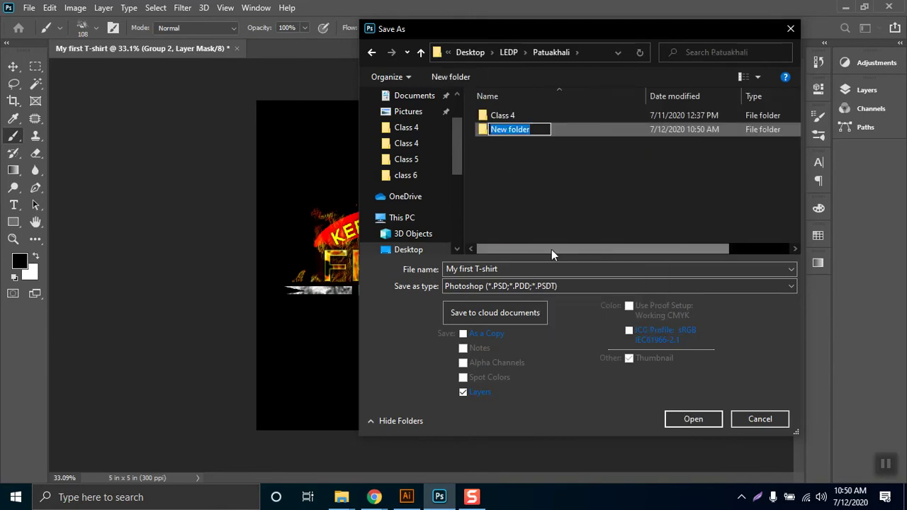
text(Class 5)
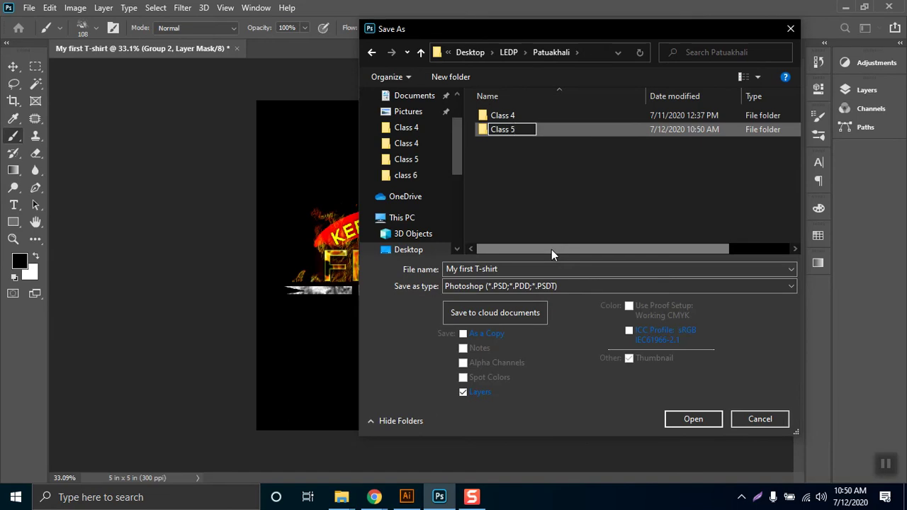
key(Return)
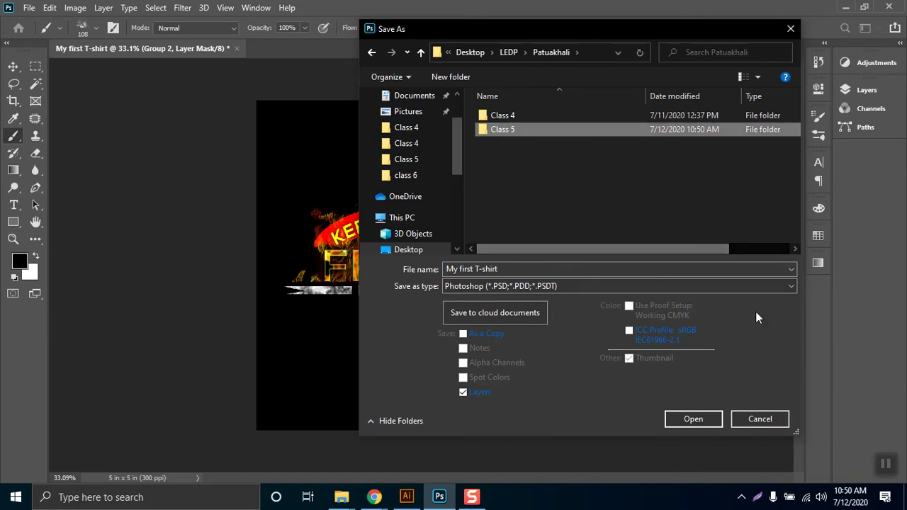
- Save the design into the Class 5 folder as My first T-shirt in Photoshop format with Maximize Compatibility on
click(692, 420)
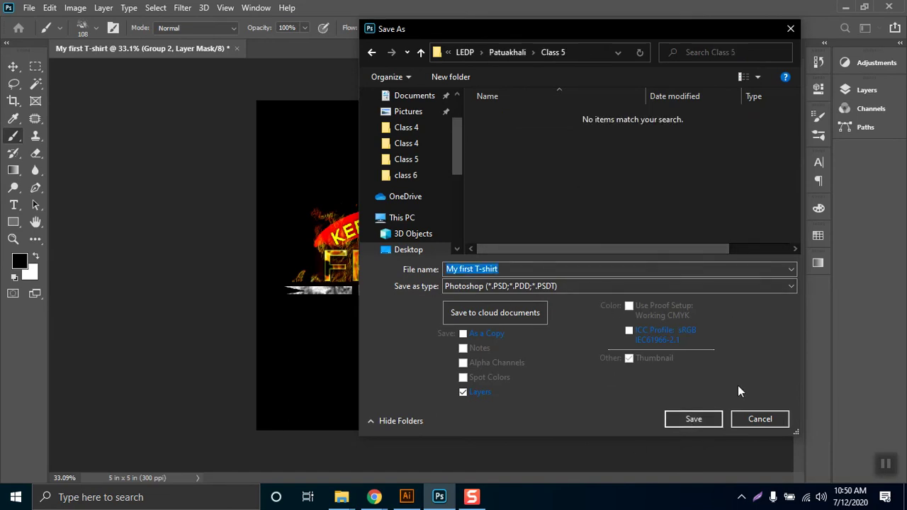
click(695, 419)
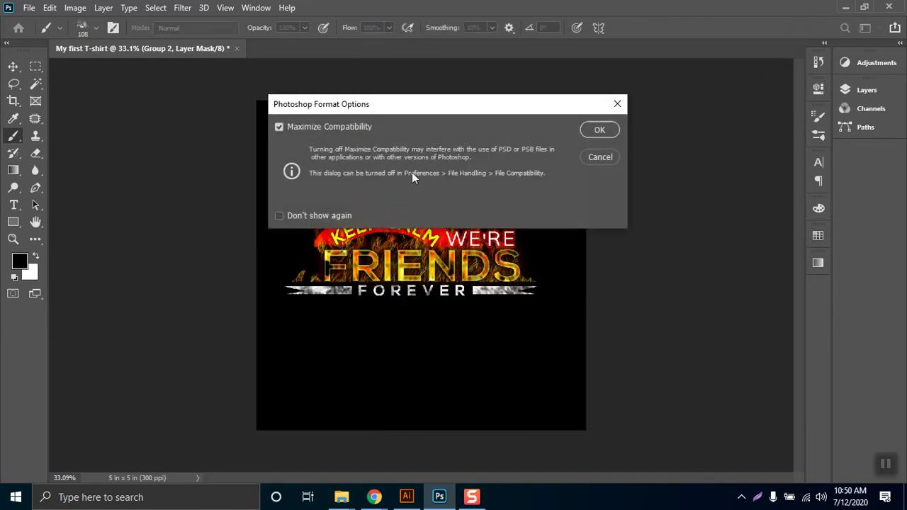
click(599, 132)
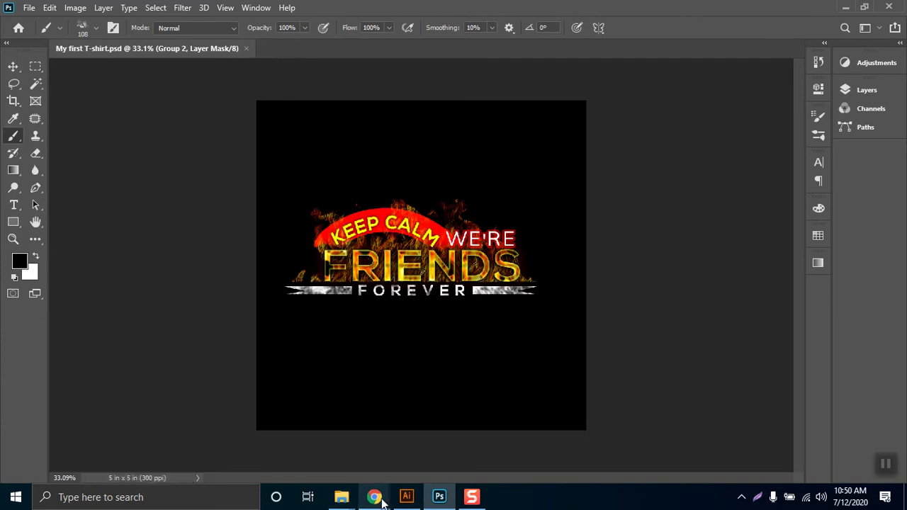
- Switch to Chrome and replace the Fire image search with a Google Images search for "black T-shirt"
mouse_move(375, 500)
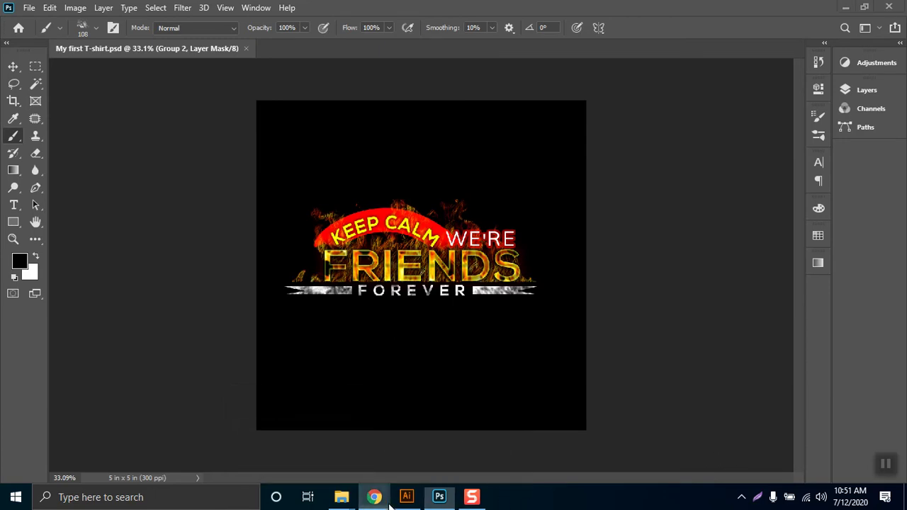
click(349, 441)
click(606, 11)
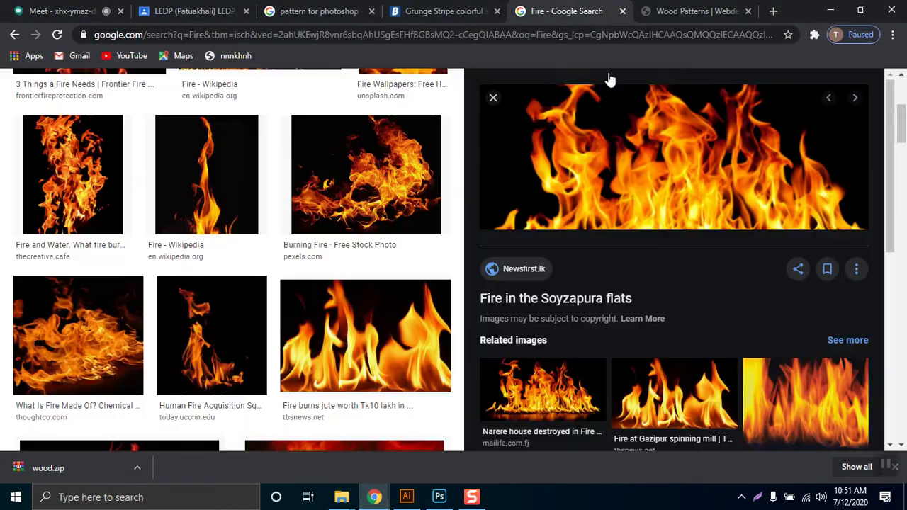
drag(900, 124, 898, 60)
drag(189, 89, 49, 90)
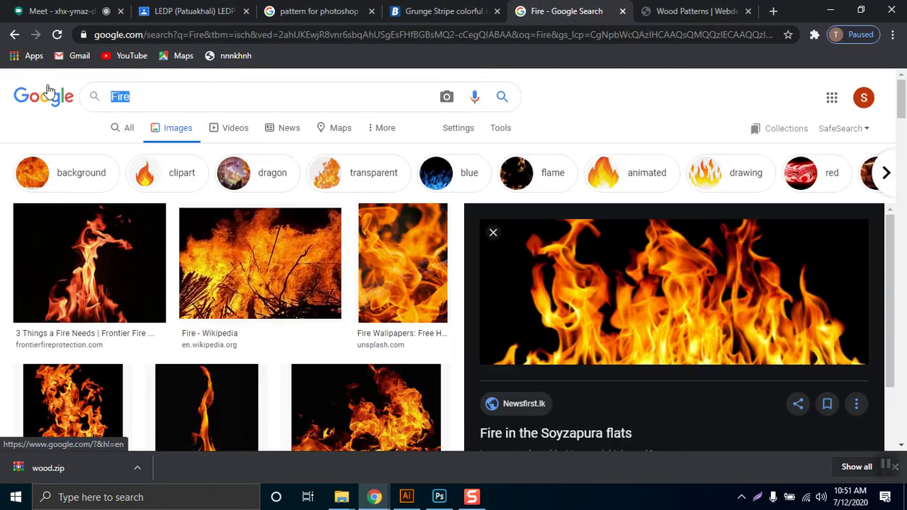
text(bblack )
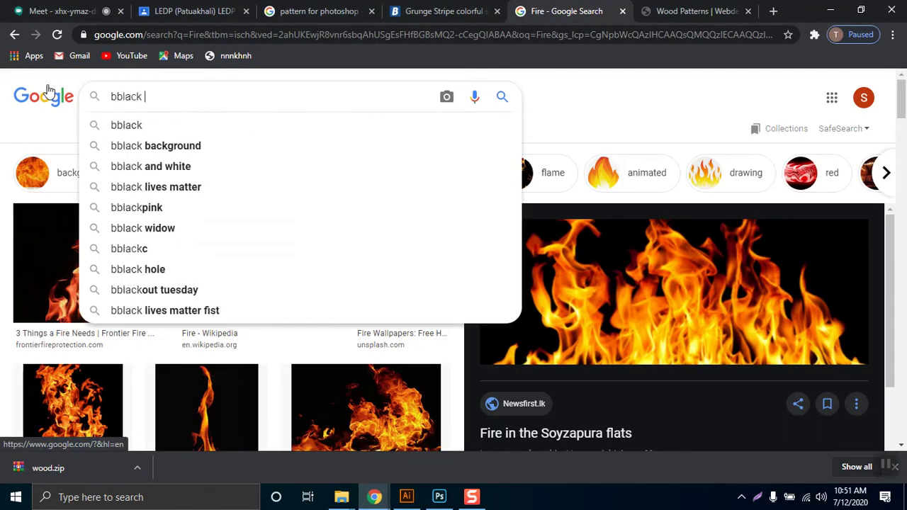
text(T-shirt)
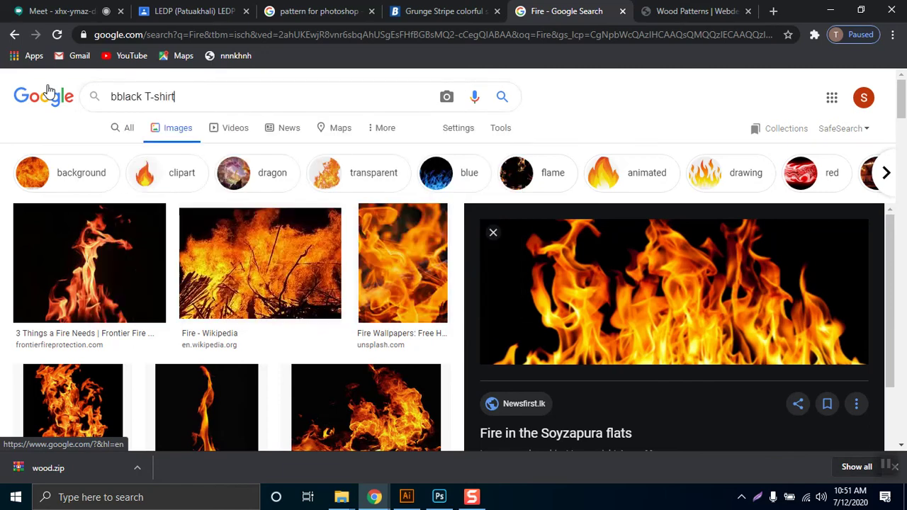
key(Return)
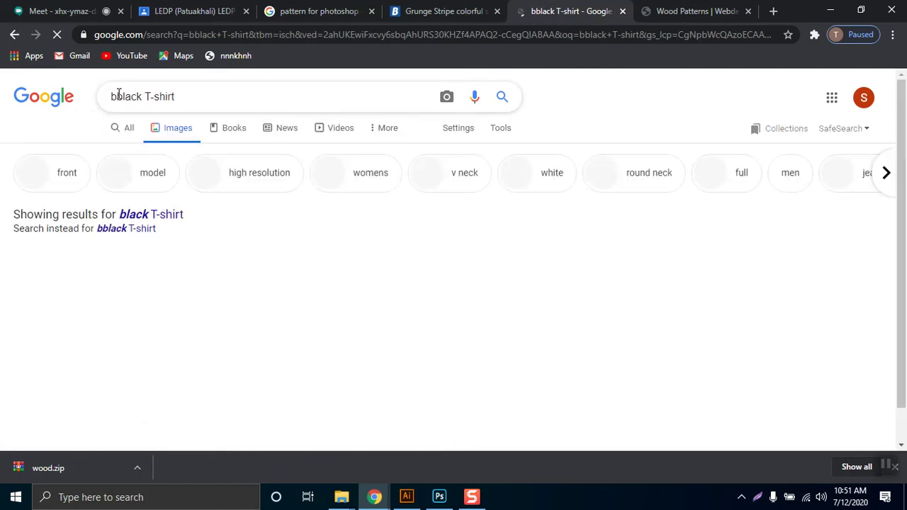
drag(117, 96, 99, 110)
key(BackSpace)
key(Return)
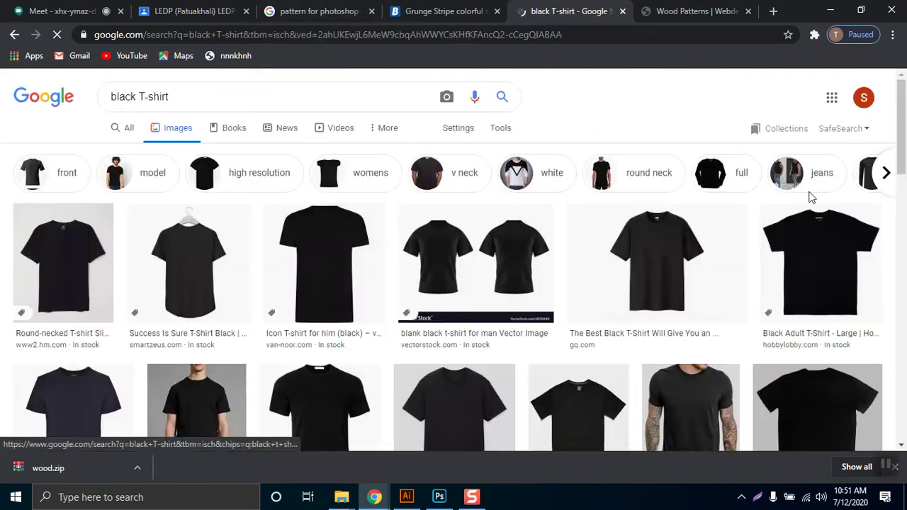
- Browse the black T-shirt images and copy the Target Australia picture of a man wearing the Organic Cotton T-Shirt
scroll(695, 247, down, 3)
scroll(478, 233, down, 2)
scroll(476, 236, up, 2)
scroll(477, 236, down, 5)
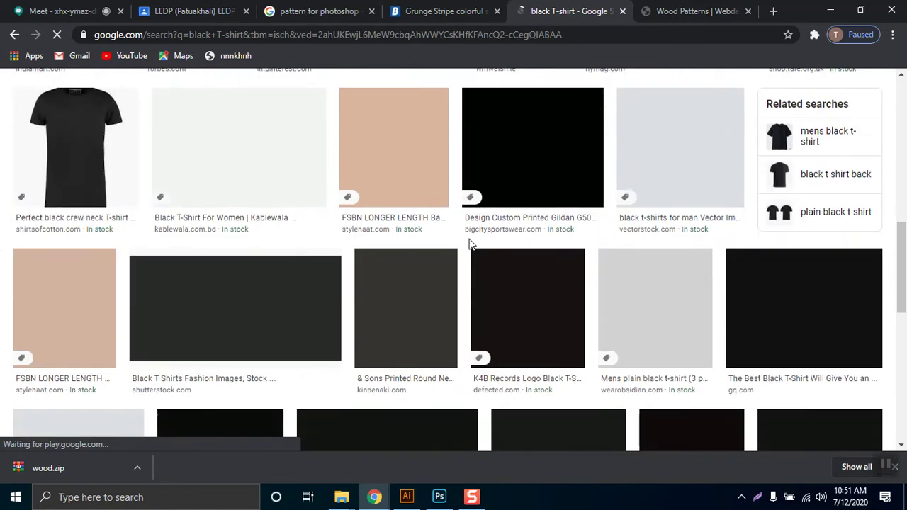
scroll(470, 245, up, 3)
scroll(470, 245, down, 4)
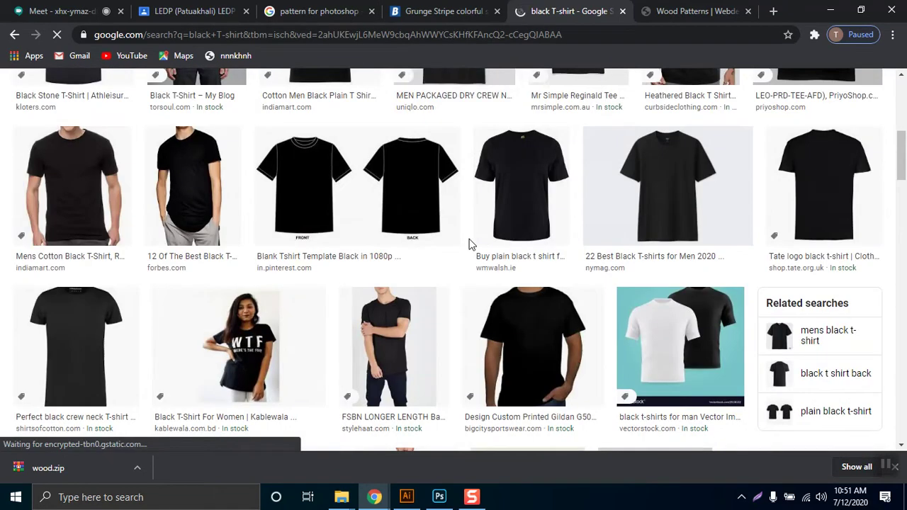
scroll(468, 244, down, 3)
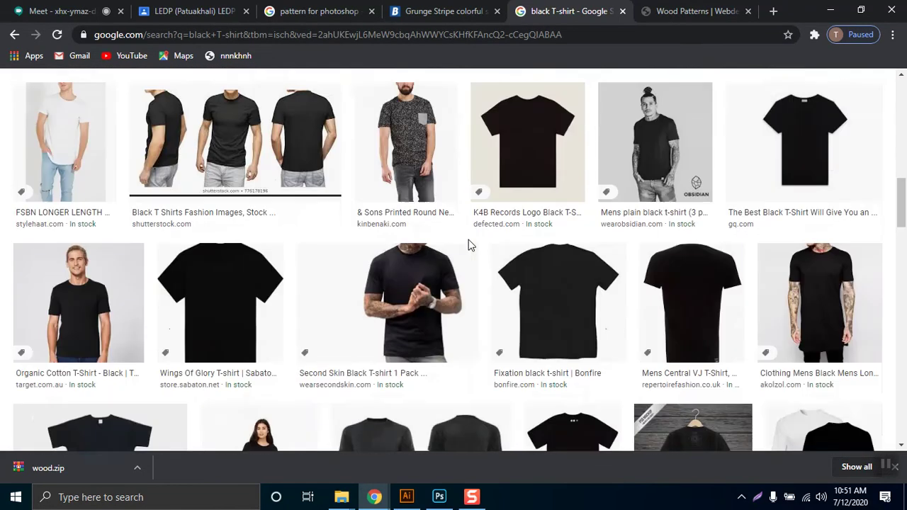
click(82, 228)
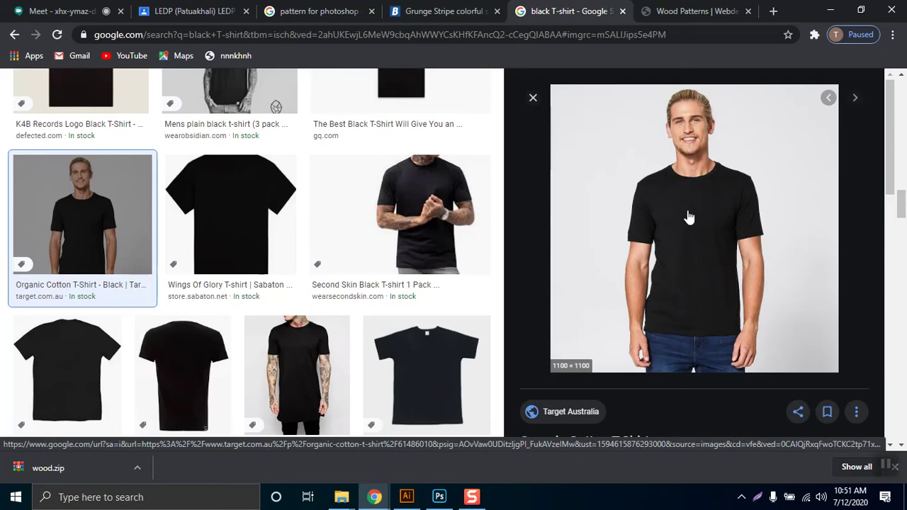
right_click(749, 243)
click(752, 328)
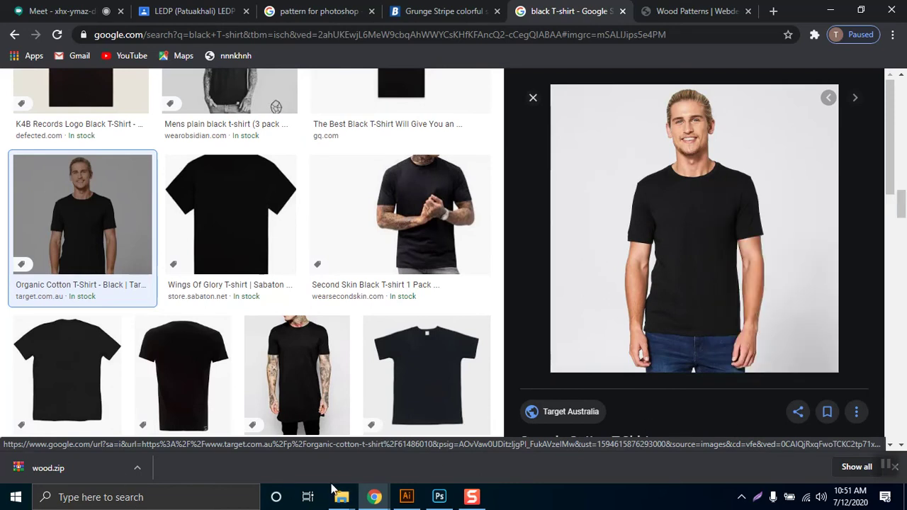
- Switch to Photoshop with the copied T-shirt photo on the clipboard
click(439, 497)
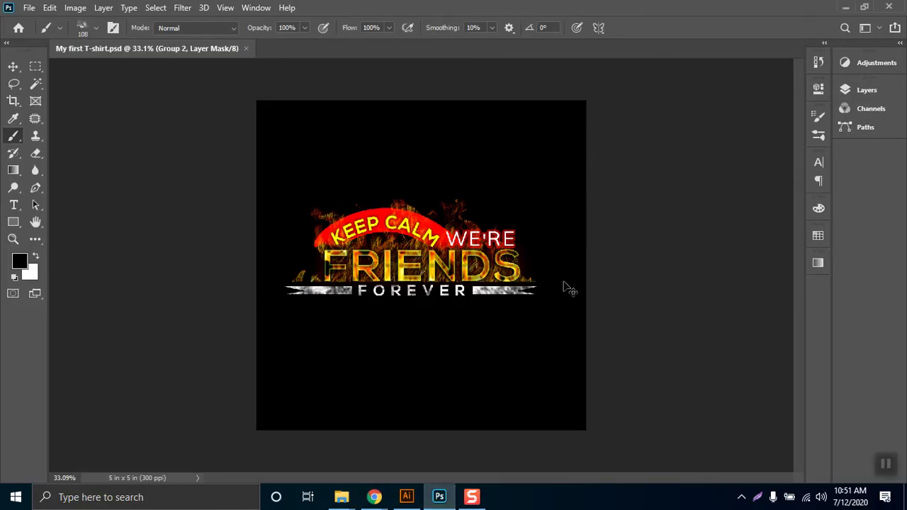
key(ctrl+n)
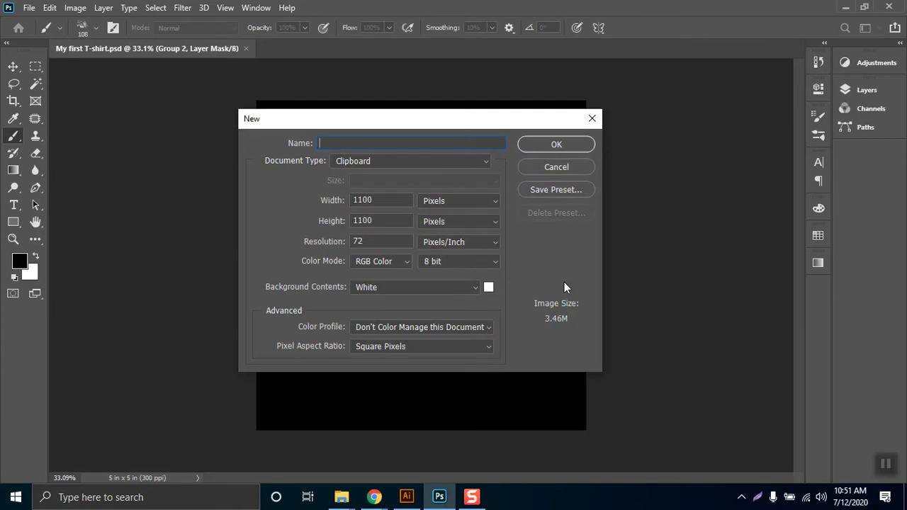
double_click(377, 201)
text(15)
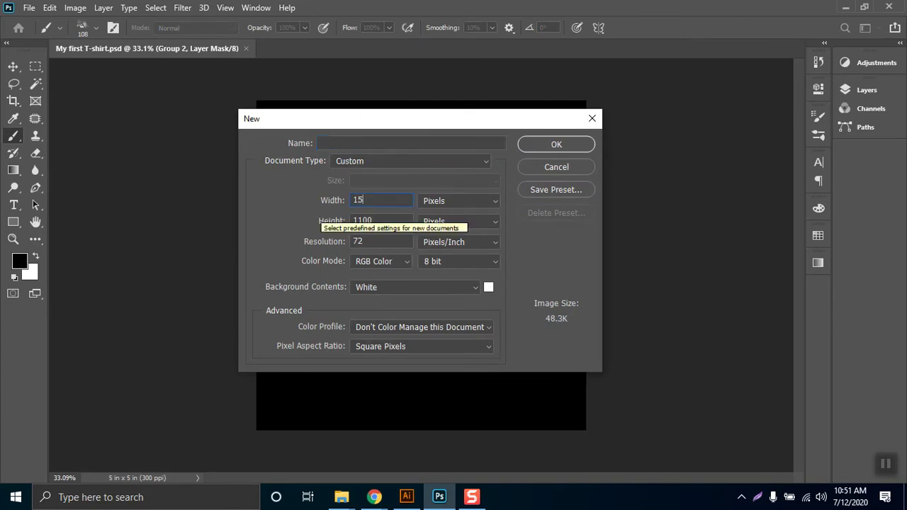
key(Escape)
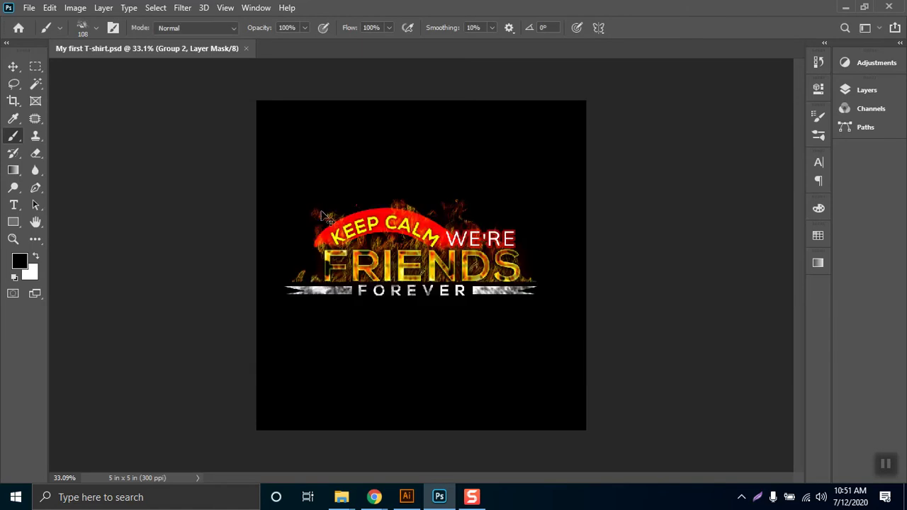
- Create a new 1100 × 1100 pixel, 72 ppi document from the Clipboard preset and paste the black T-shirt photo into it
key(ctrl+n)
key(Return)
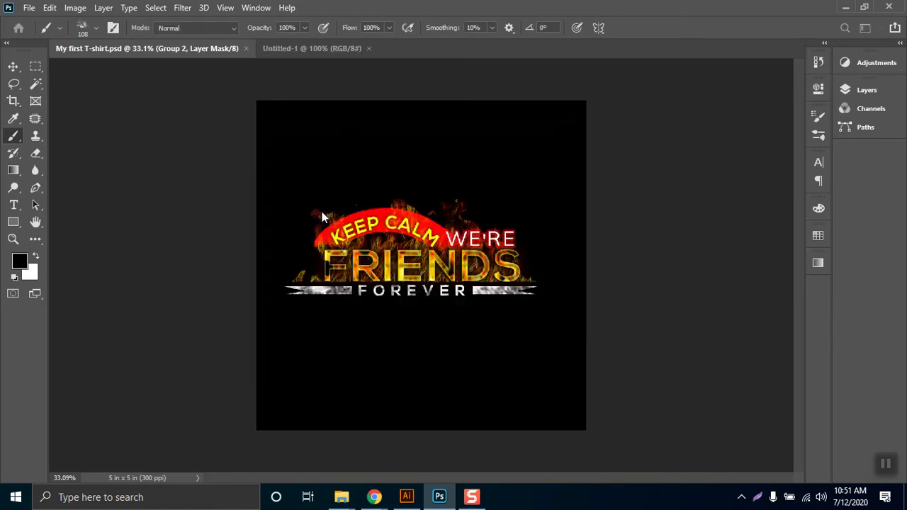
drag(321, 216, 321, 212)
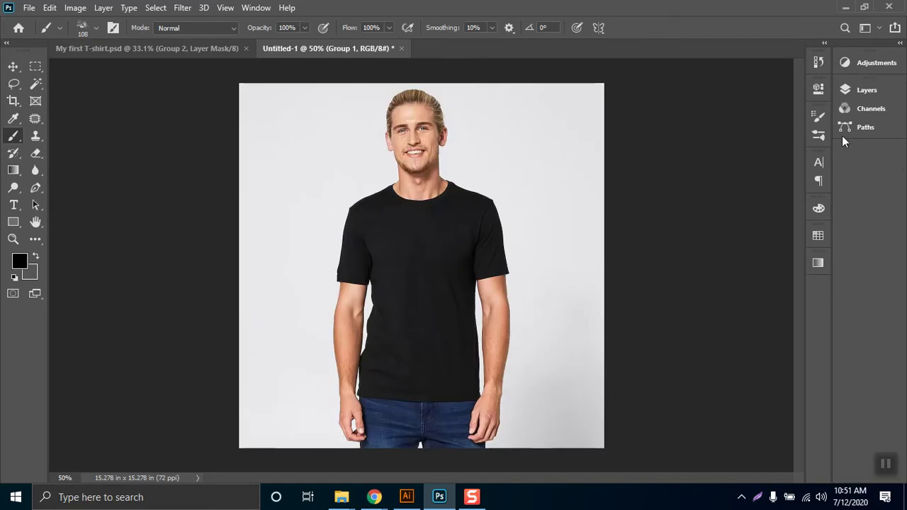
- Unlock the white Background layer and delete it from the photo document
click(886, 92)
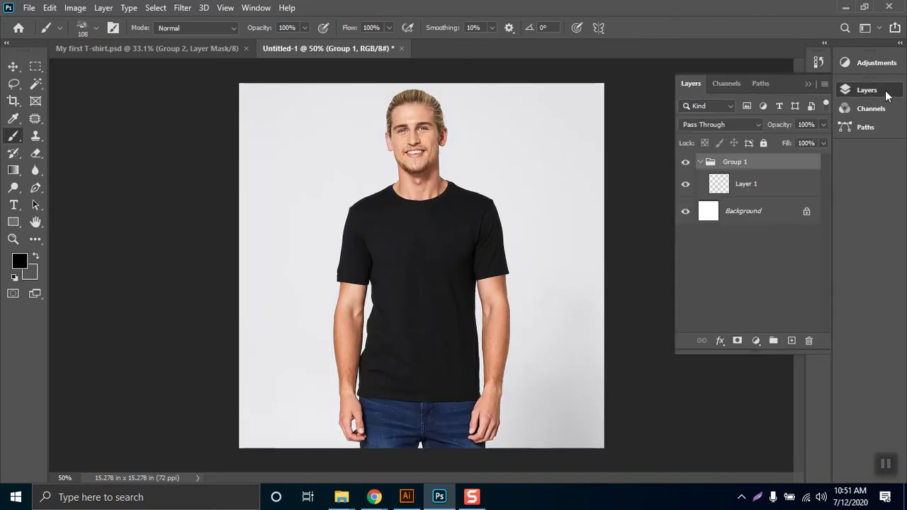
click(807, 217)
click(808, 341)
- Take the photo layer out of Group 1 and delete the group
click(742, 167)
right_click(744, 169)
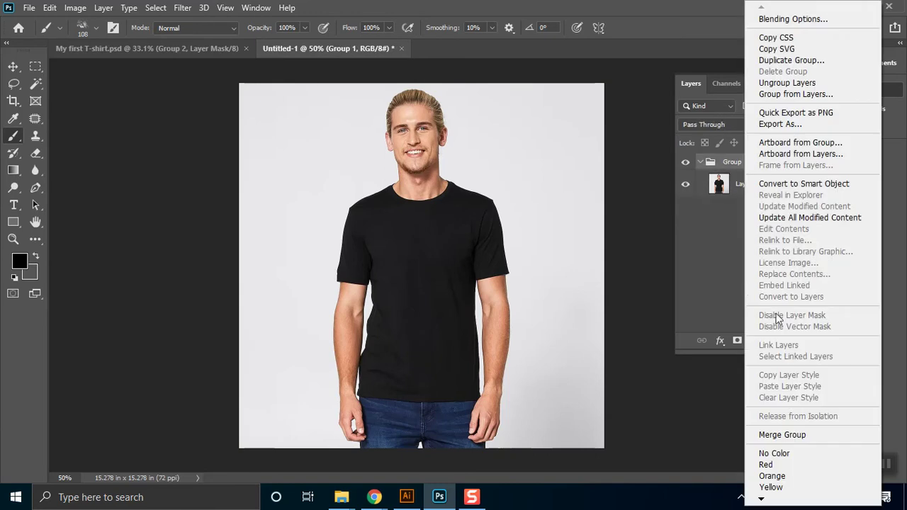
click(716, 301)
drag(719, 188, 732, 265)
click(732, 163)
key(Delete)
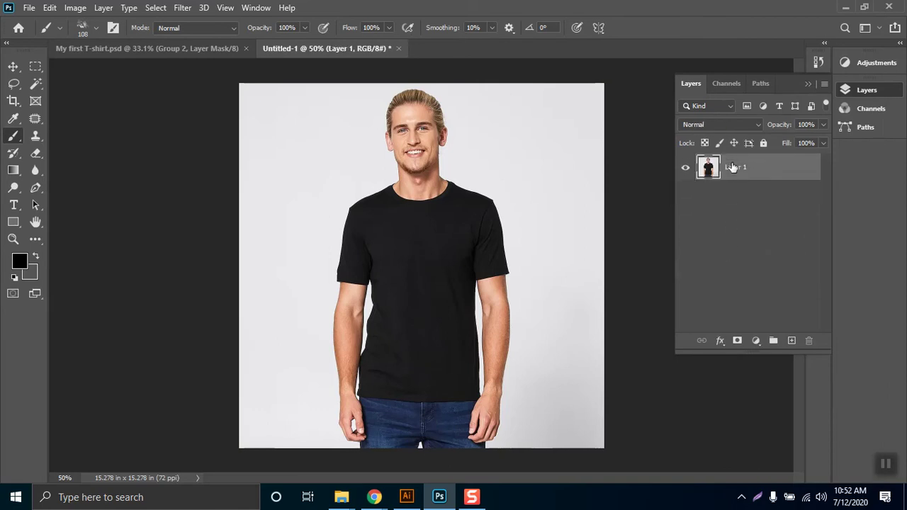
- Rename the T-shirt photo layer as BG
double_click(735, 169)
text(BG)
key(Return)
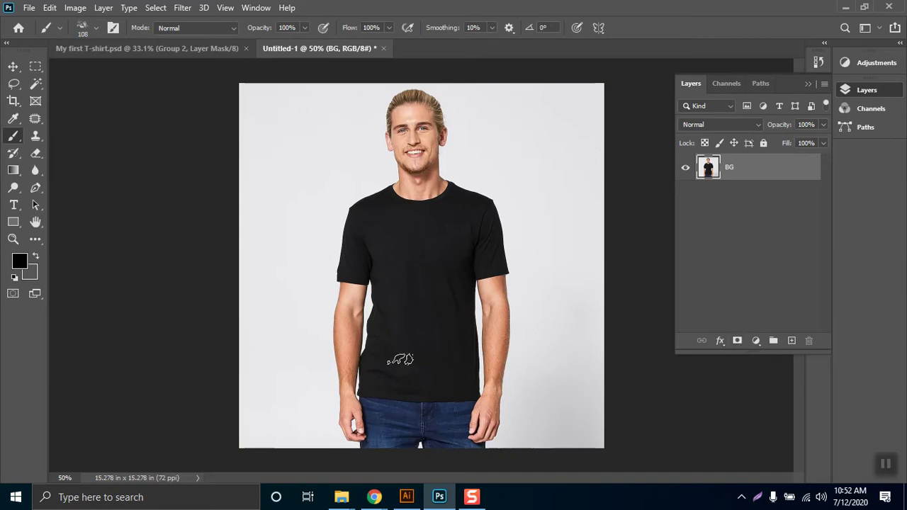
- Add an empty layer above BG, name it Your Design and activate the Move tool
click(792, 343)
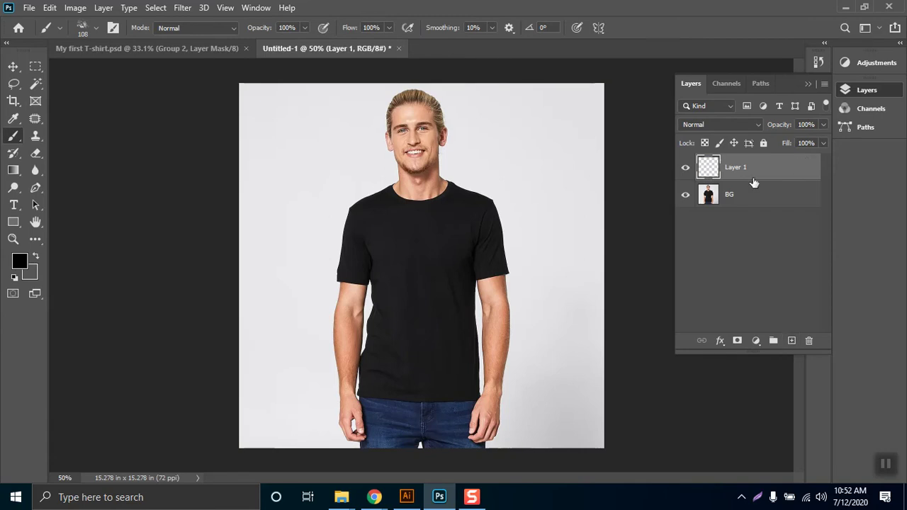
double_click(737, 167)
text(Your Design)
key(Return)
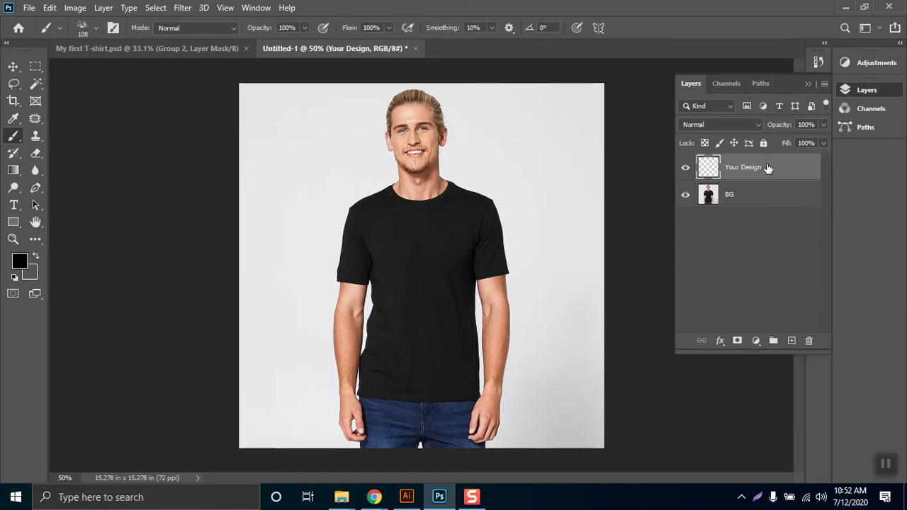
click(12, 66)
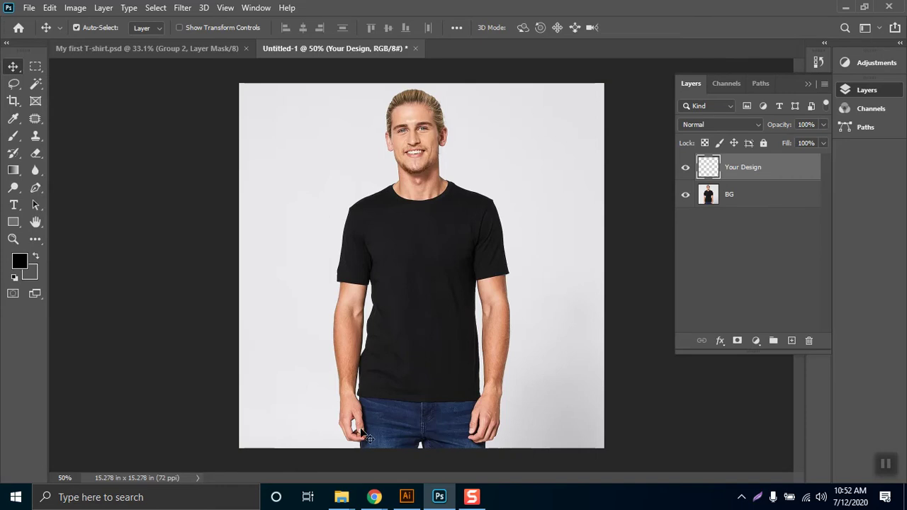
mouse_move(374, 501)
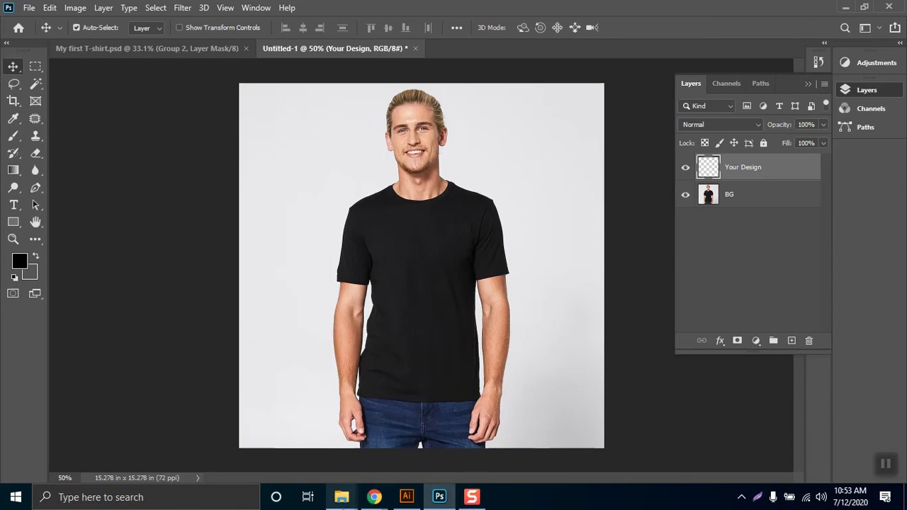
mouse_move(375, 498)
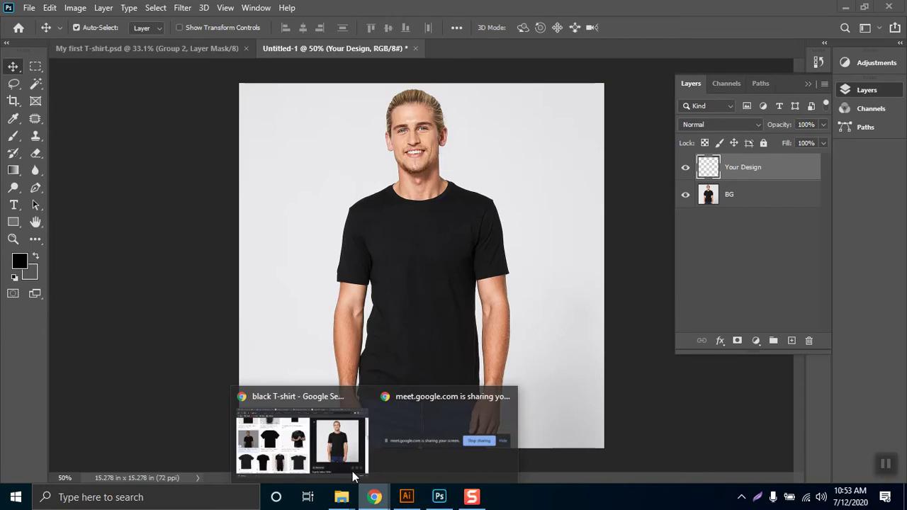
mouse_move(365, 457)
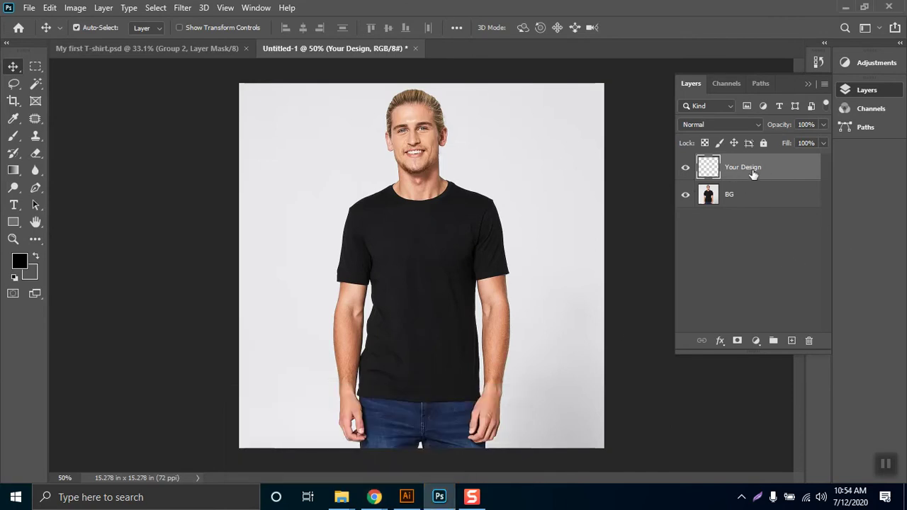
- Rename the empty layer above BG as Put Your Design Here
double_click(729, 170)
key(Right)
text(Put )
text( Here)
key(Return)
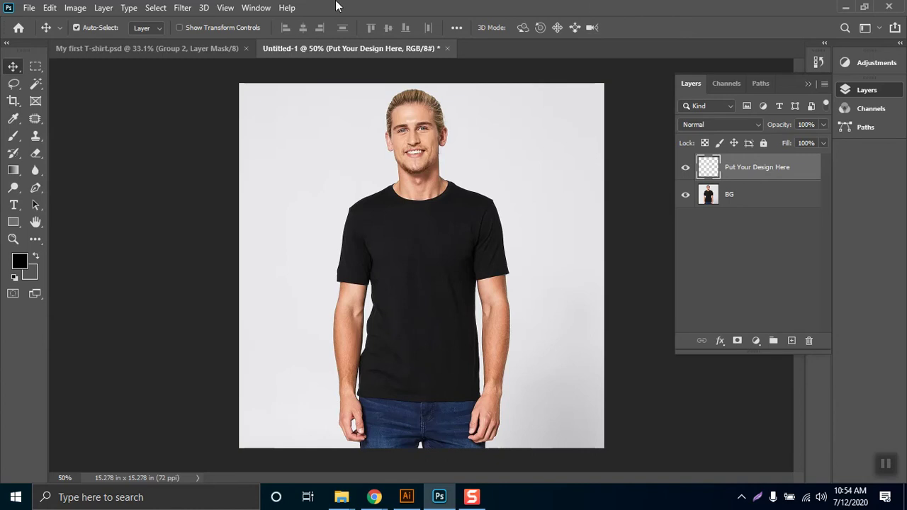
- Convert the Put Your Design Here layer to a smart object and open its contents as a separate document
click(103, 8)
mouse_move(158, 260)
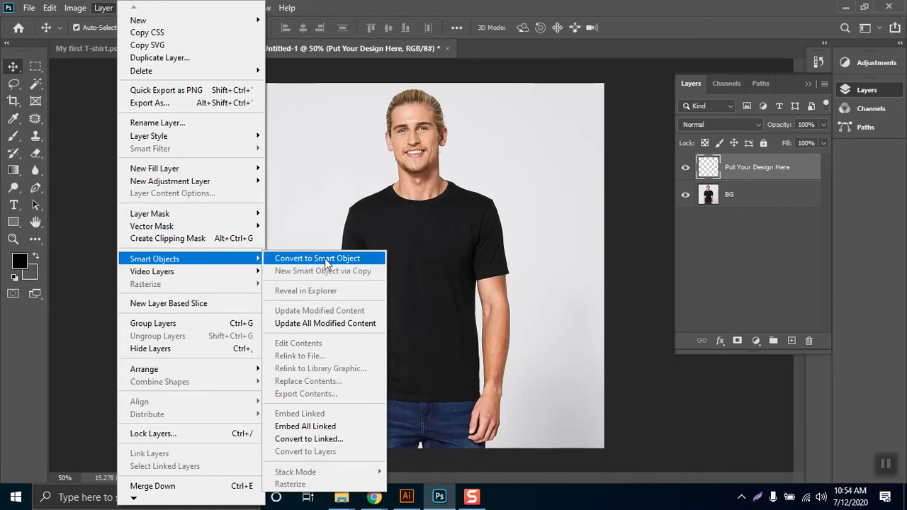
click(324, 257)
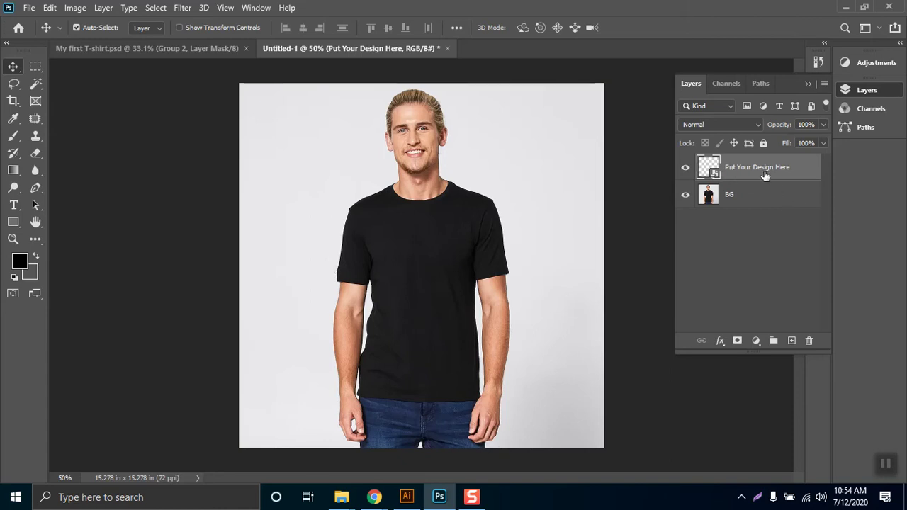
double_click(713, 167)
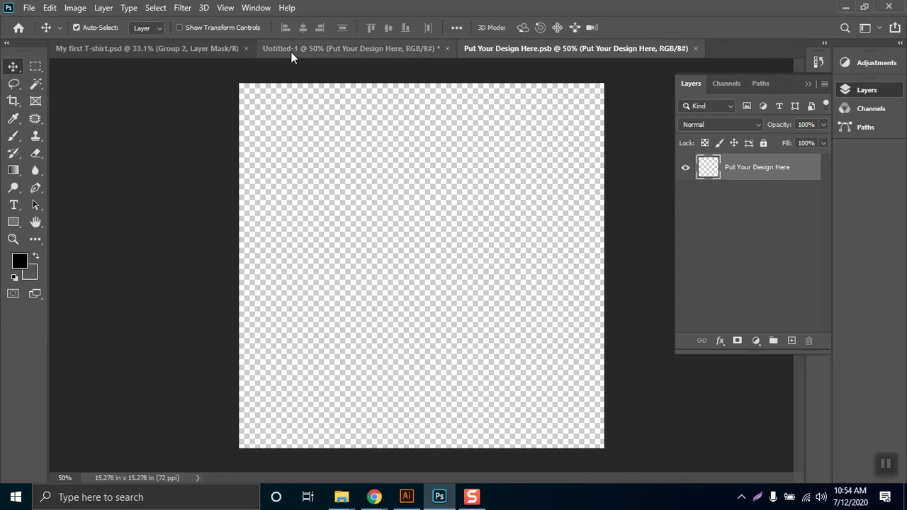
click(198, 48)
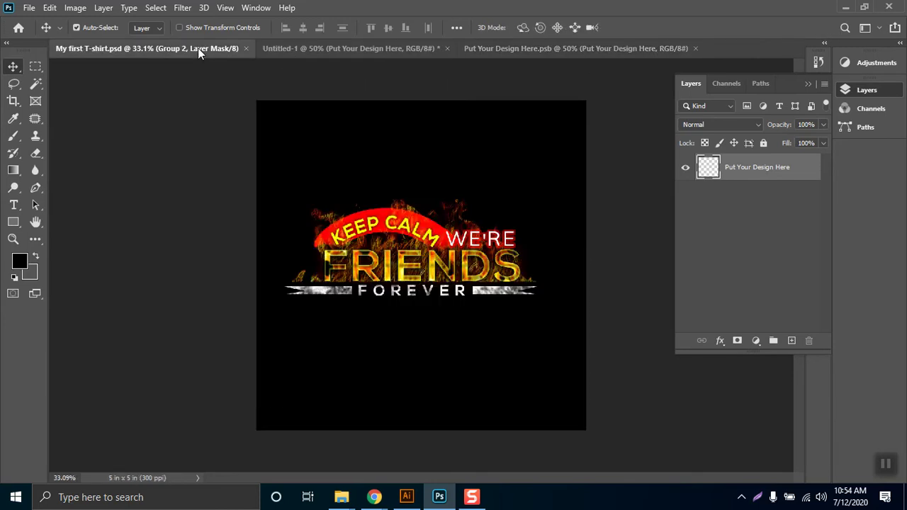
click(558, 48)
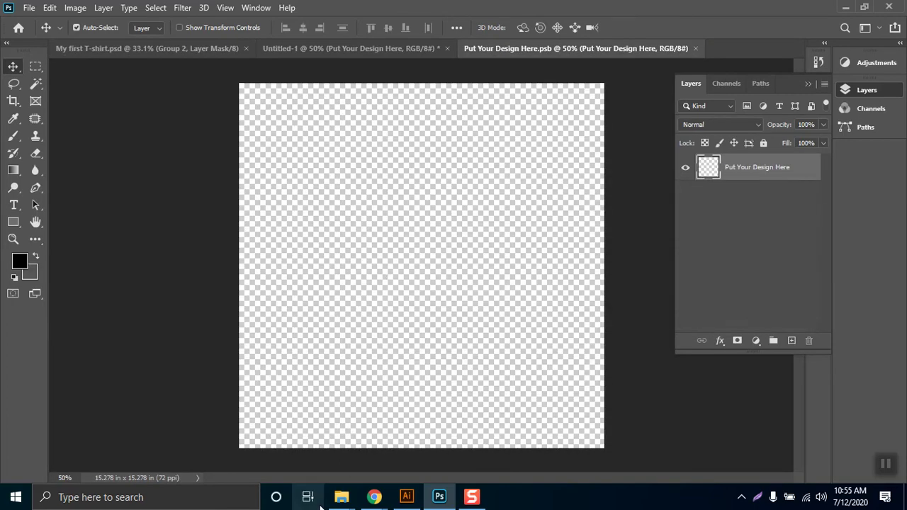
- Switch to File Explorer and open the Class 5 folder inside LEDP > Patuakhali on the Desktop
mouse_move(342, 496)
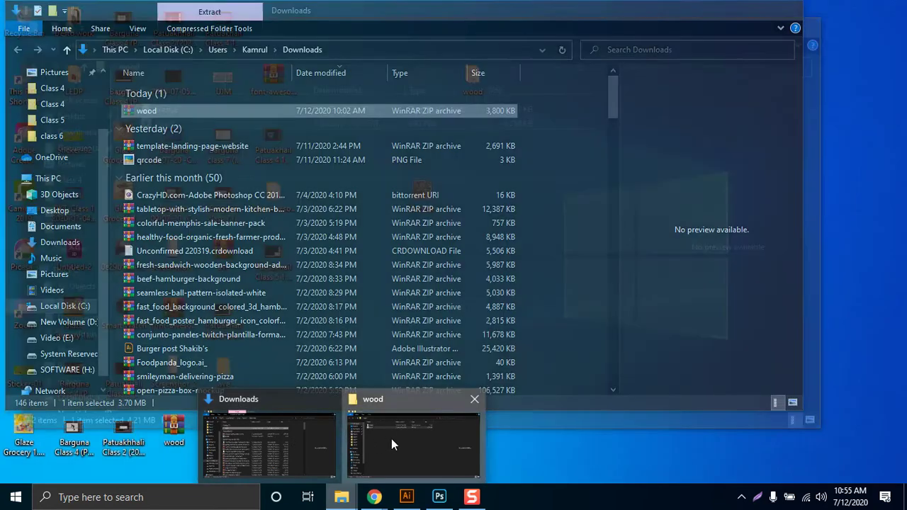
click(391, 439)
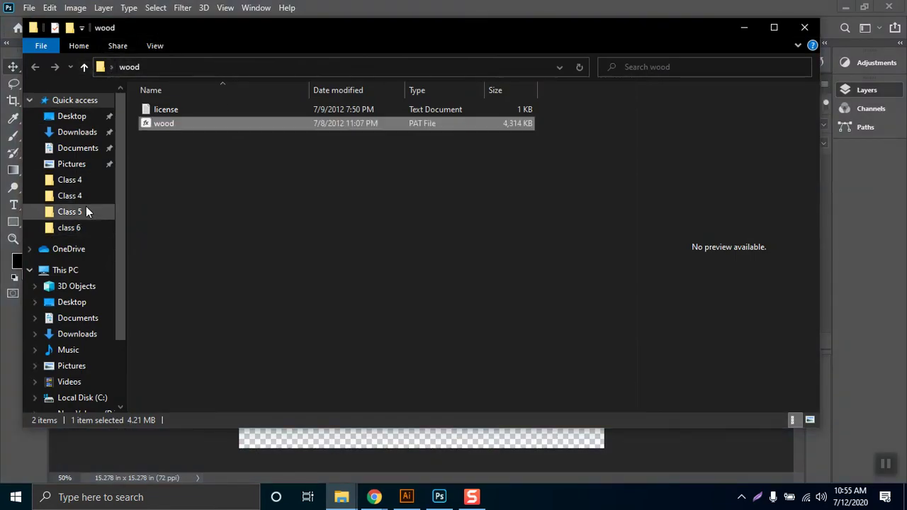
click(84, 181)
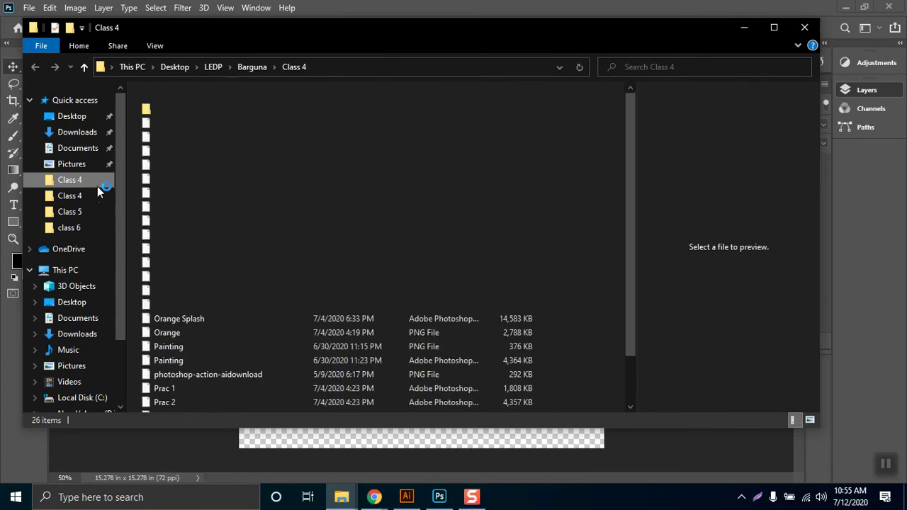
click(89, 196)
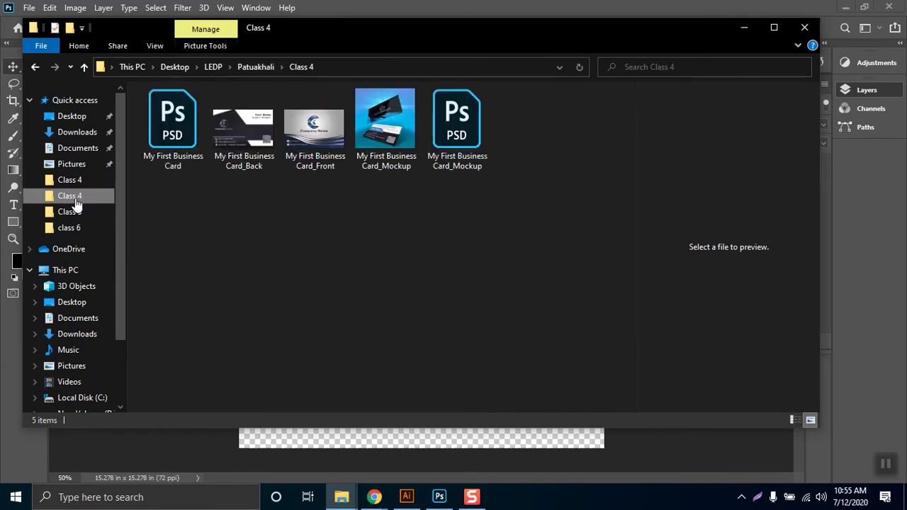
click(246, 65)
click(202, 122)
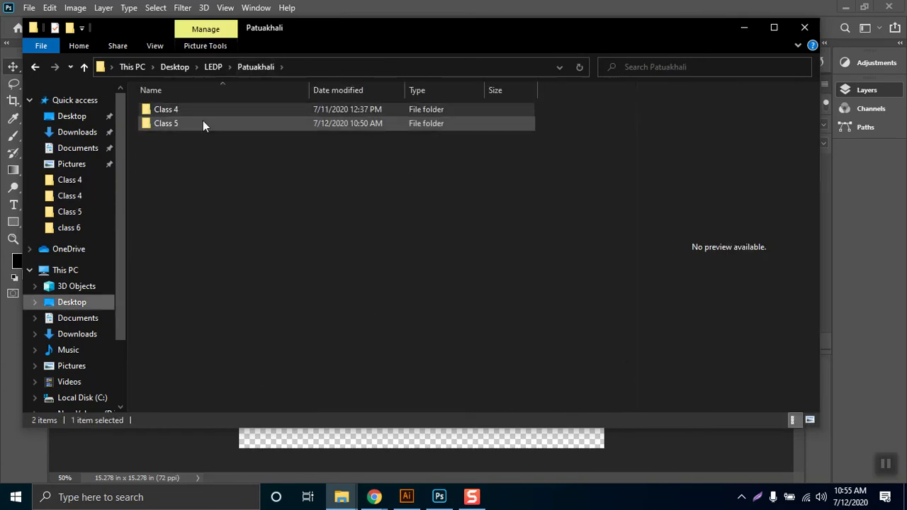
double_click(202, 123)
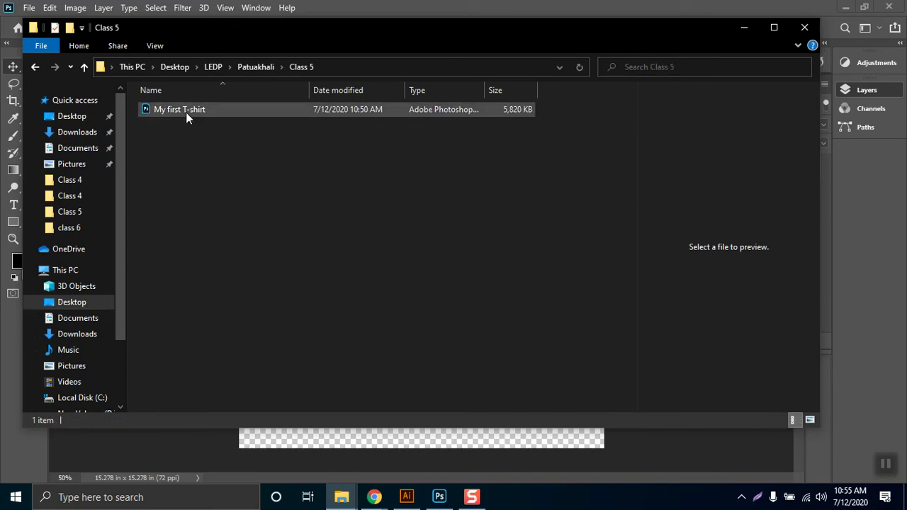
- Try to place the My first T-shirt file into the Put Your Design Here document, enlarged to about 142% wide and 131% high
click(186, 110)
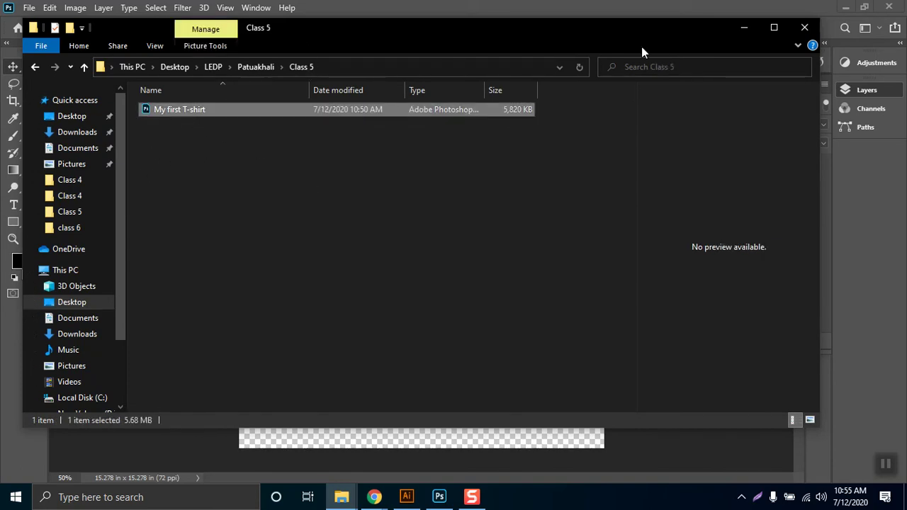
key(super+Right)
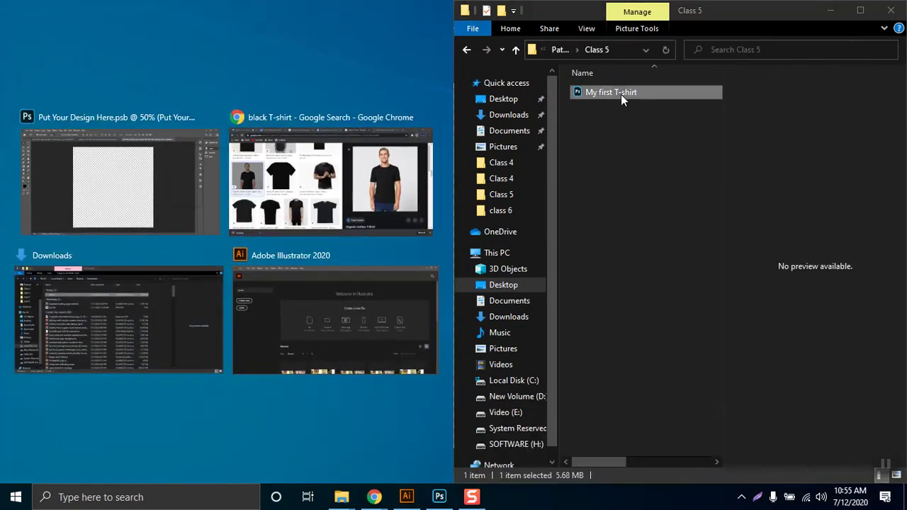
drag(621, 94, 281, 174)
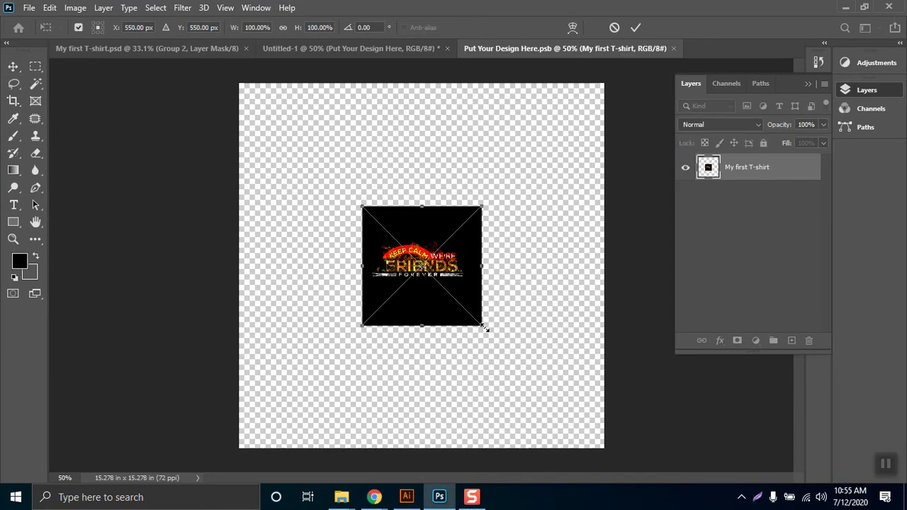
drag(485, 328, 532, 363)
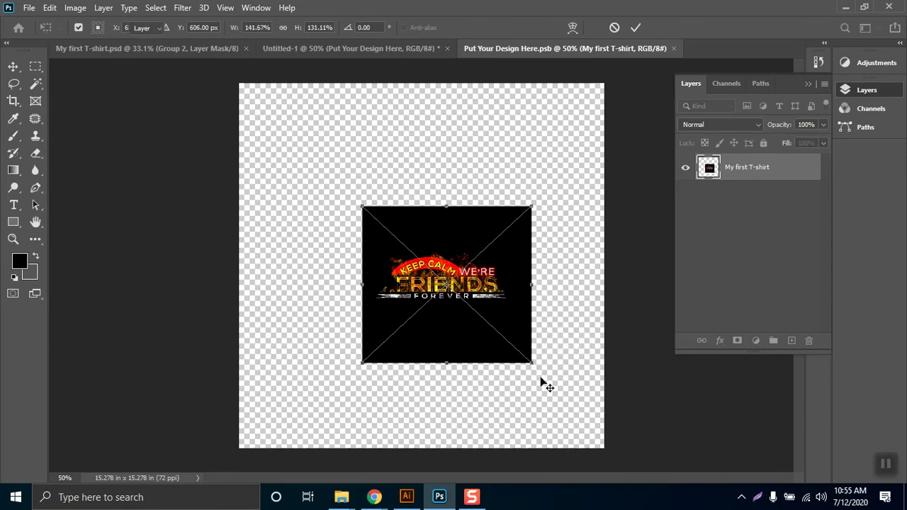
key(Escape)
- Hide the black Layer 0 background in My first T-shirt.psd and save the file
click(84, 48)
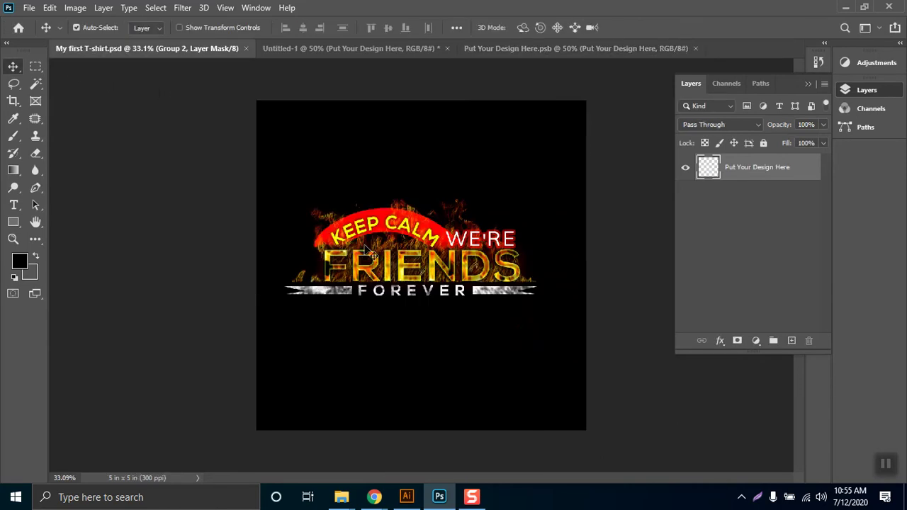
scroll(827, 222, down, 3)
click(685, 319)
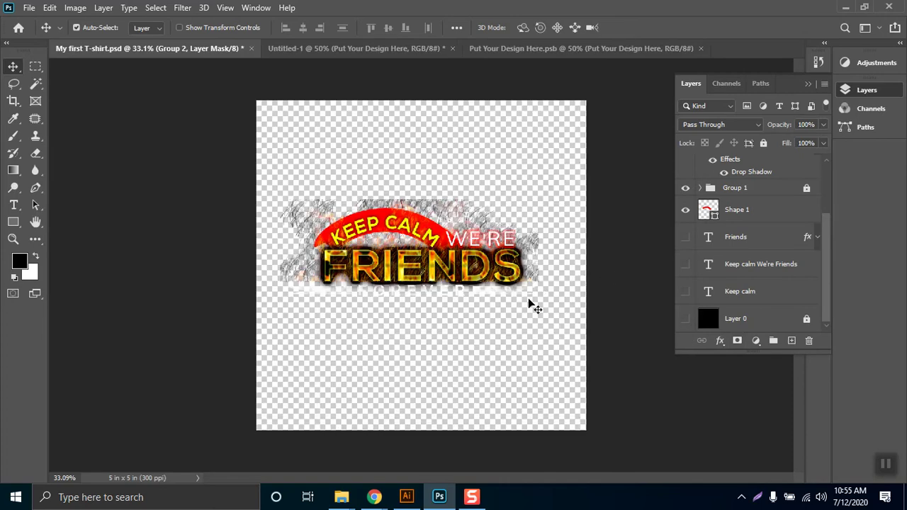
key(ctrl+s)
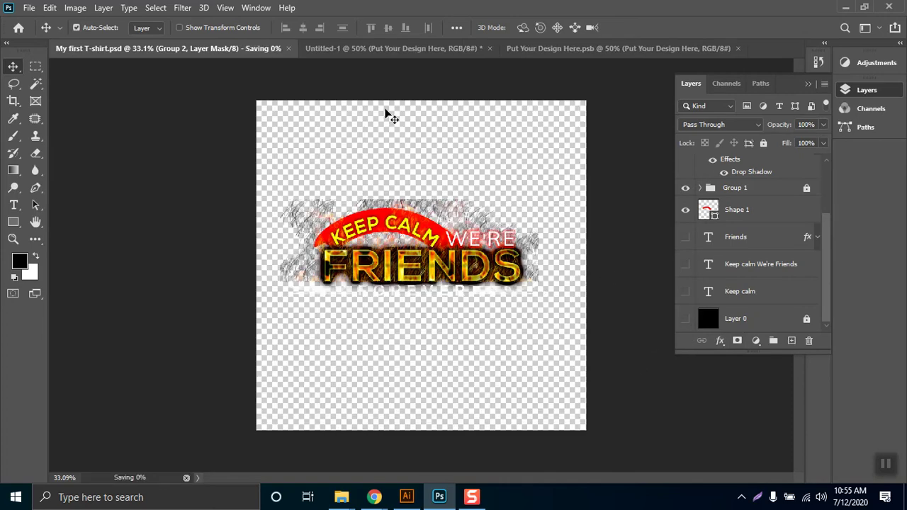
- Return to the Put Your Design Here.psb document, close the Downloads window in File Explorer and bring up the Class 5 folder
click(548, 55)
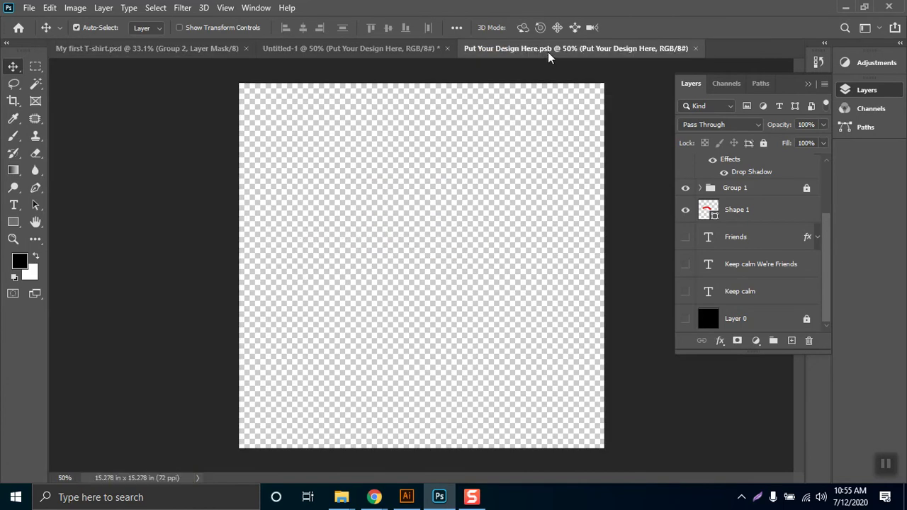
mouse_move(341, 497)
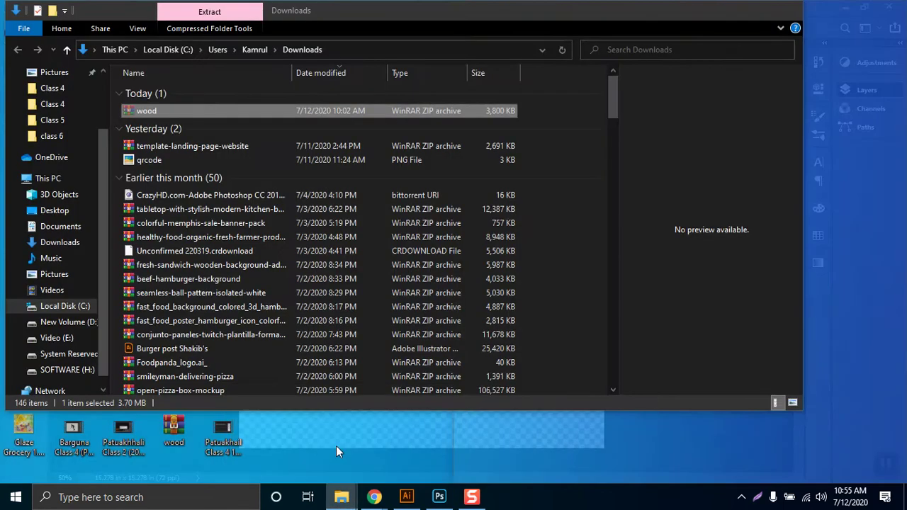
click(337, 448)
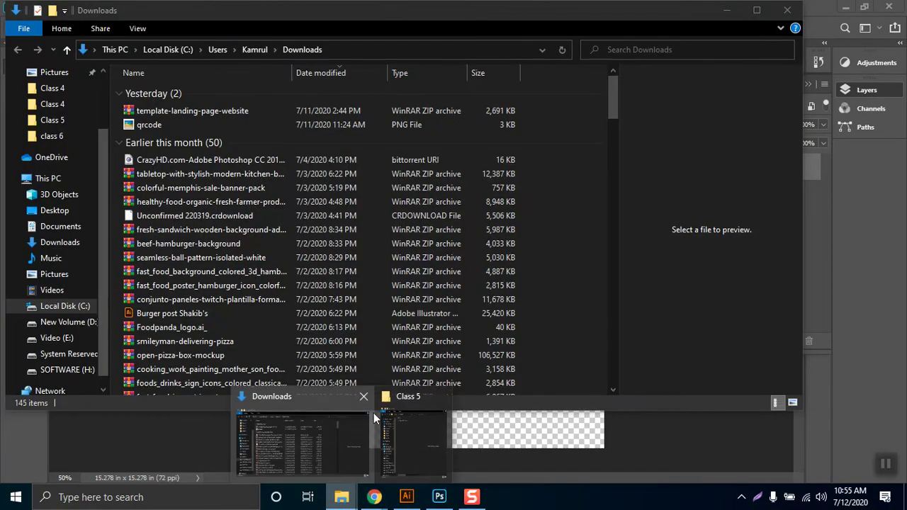
click(363, 396)
click(356, 429)
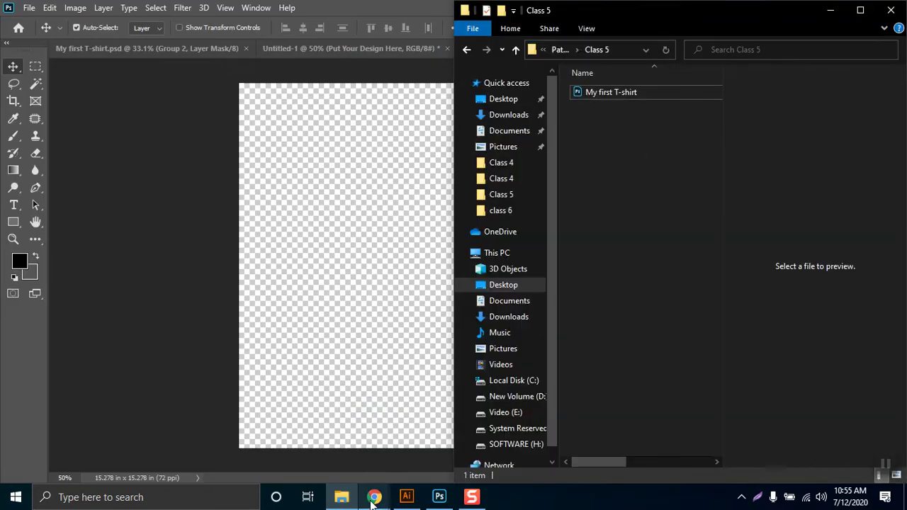
- Check the meeting participants in Google Meet in Chrome, and minimize the browser to return to the Class 5 folder
click(313, 394)
key(ctrl+1)
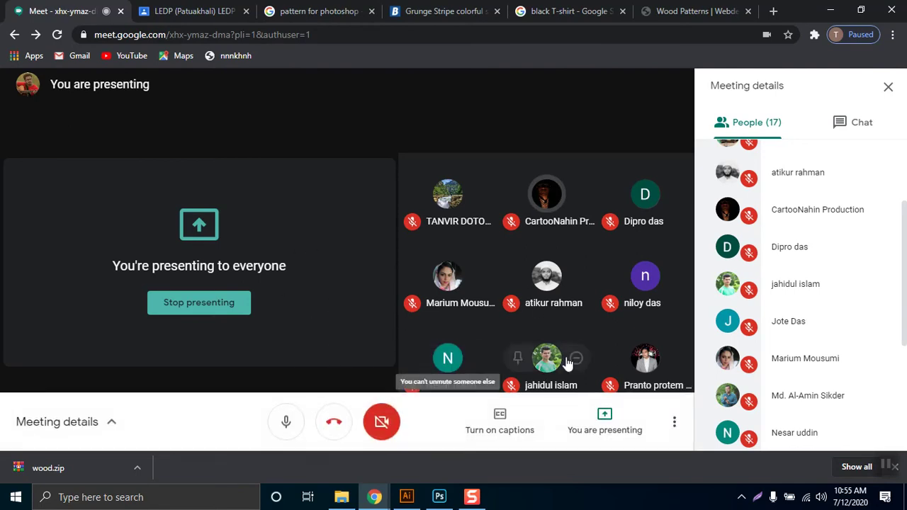
mouse_move(517, 282)
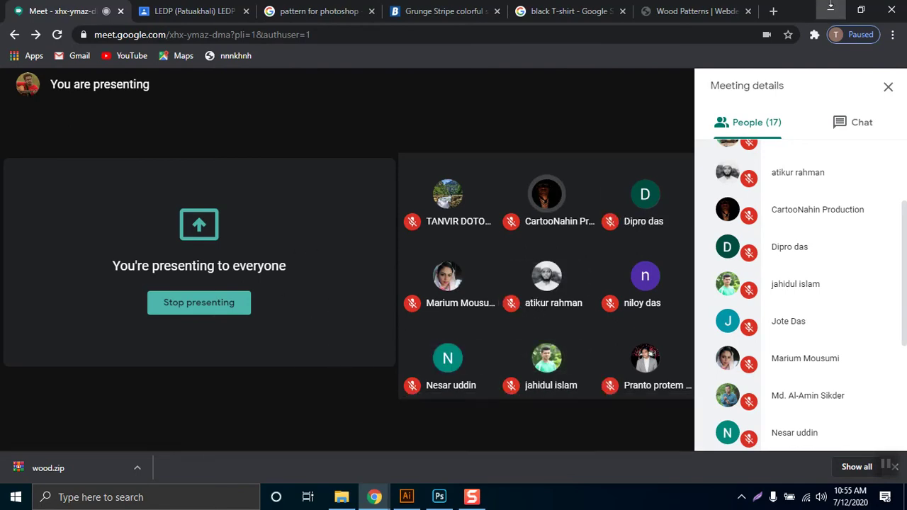
click(830, 10)
- Place the My first T-shirt file into Put Your Design Here.psb, enlarge it to fill the canvas, and save the document
click(612, 97)
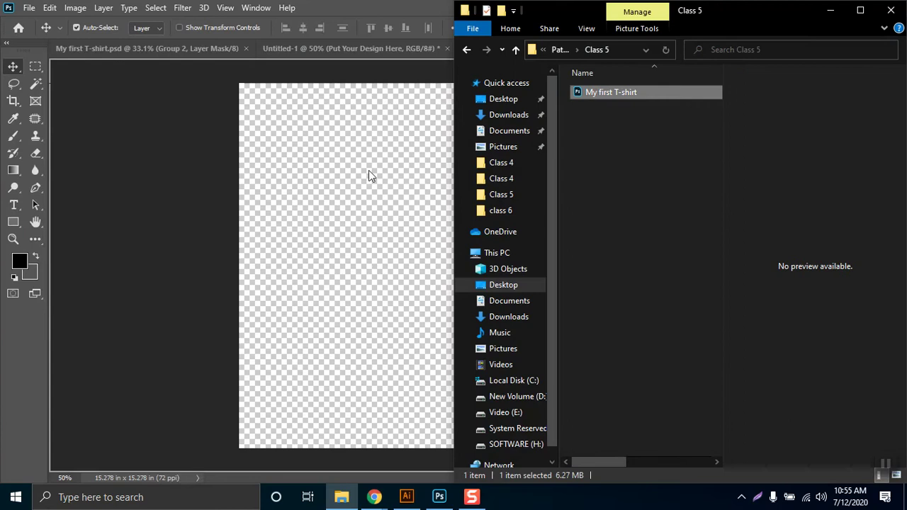
double_click(341, 211)
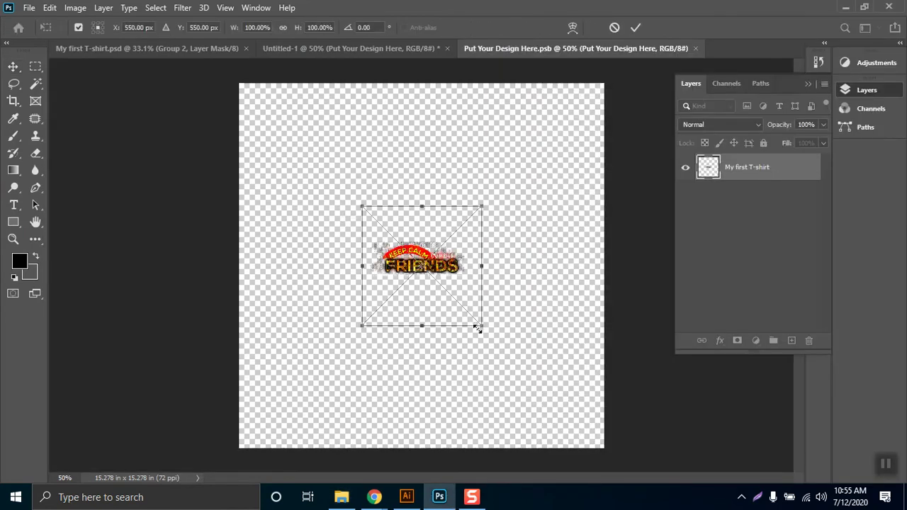
drag(488, 329, 615, 452)
key(Return)
key(ctrl+s)
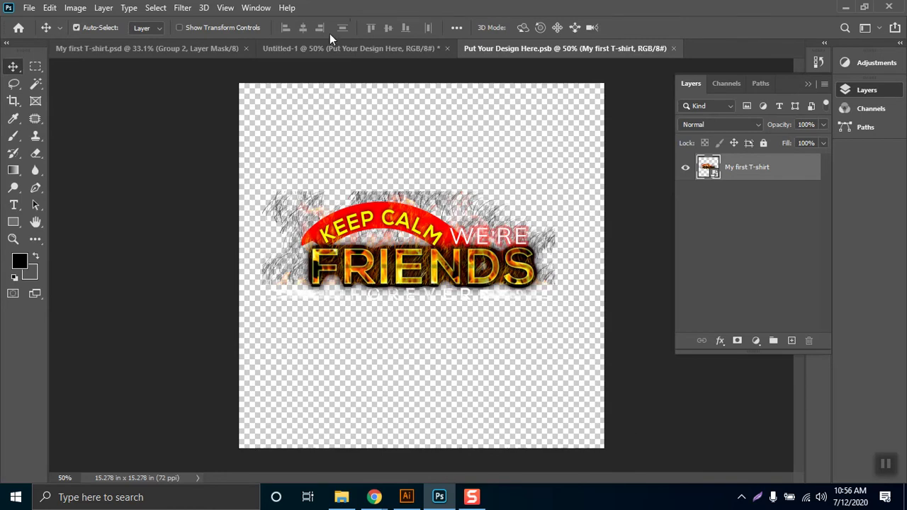
- Scale the Put Your Design Here layer in Untitled-1 to about 33.64% so the design fits the shirt's chest
click(316, 48)
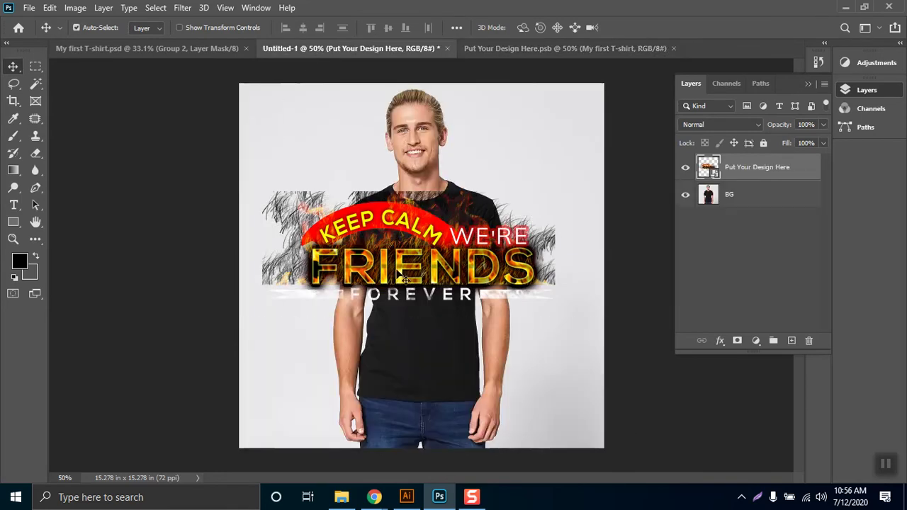
key(ctrl)
key(ctrl+t)
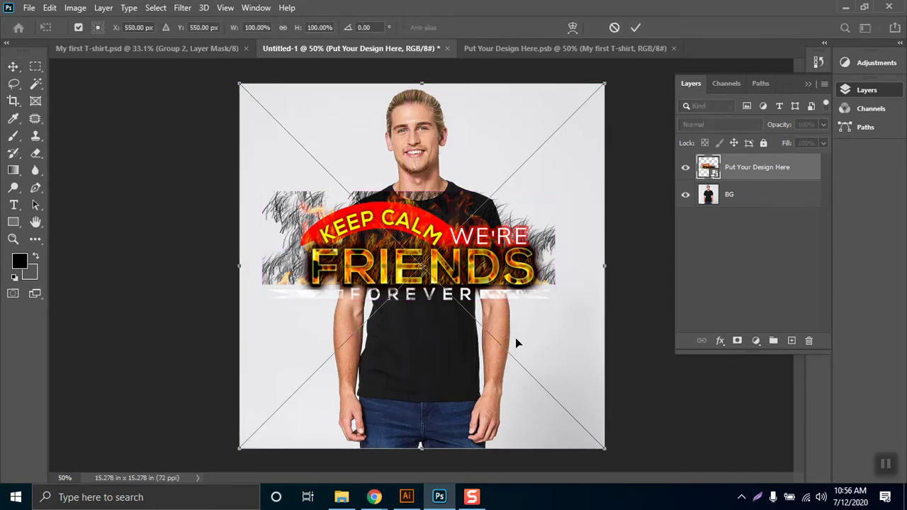
drag(601, 84, 469, 194)
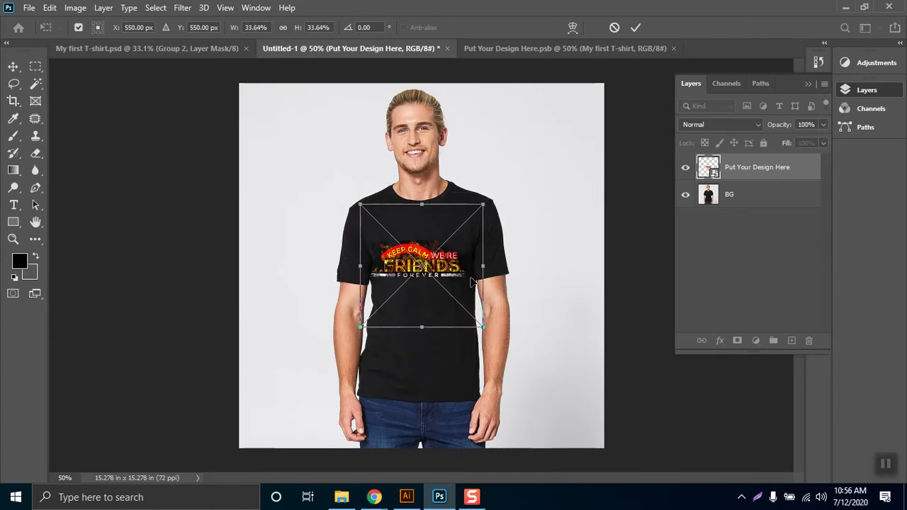
- Nudge the scaled design to the right on the shirt until its horizontal position is 566 px
key(Right)
key(Right)
key(Right)
key(Right)
key(Right)
key(Right)
key(Right)
key(Right)
key(Right)
key(Right)
key(Right)
key(Right)
key(Right)
key(Right)
key(Right)
key(Right)
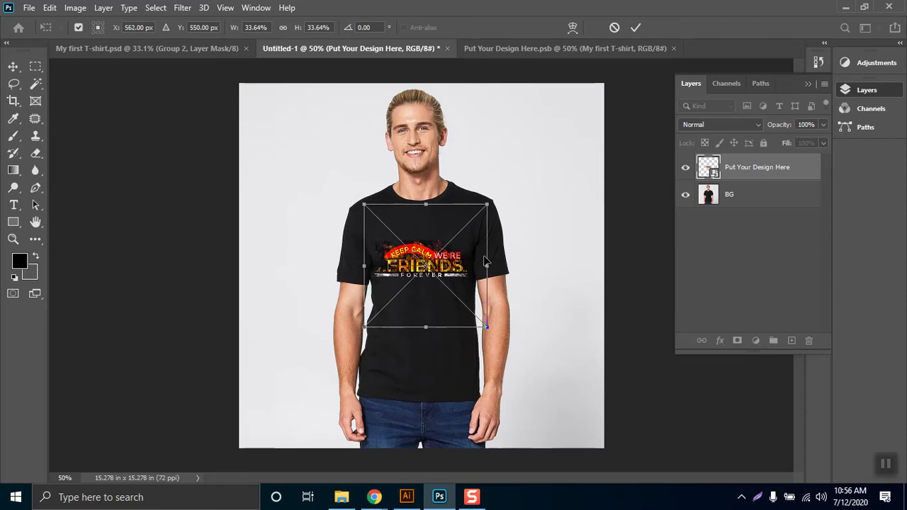
- Nudge the design up the chest until its vertical position is 530 px
key(Up)
key(Up)
key(Up)
key(Up)
key(Up)
key(Up)
key(Up)
key(Up)
key(Up)
key(Up)
key(Up)
key(Up)
key(Up)
key(Up)
key(Up)
key(Up)
key(Up)
key(Up)
key(Up)
key(Up)
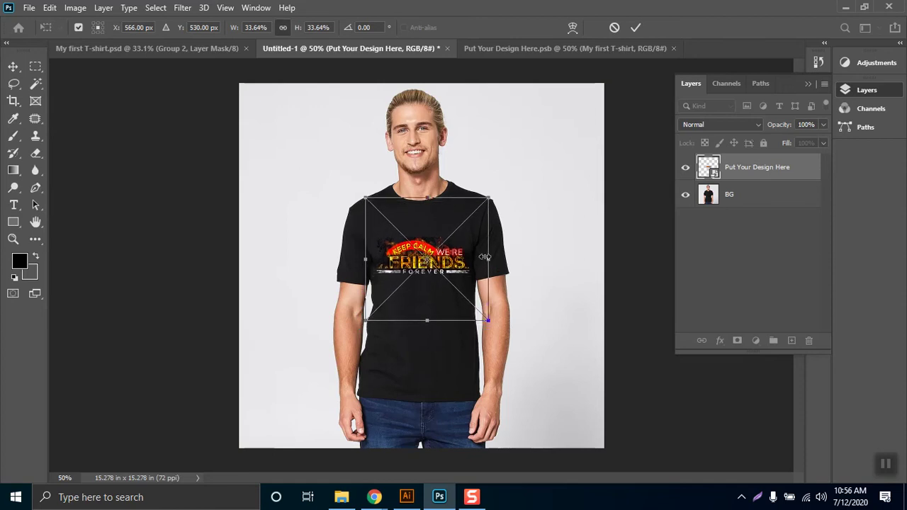
- Scale the design to about 33.82%, lower it to a vertical position of 550 px, and apply the transform
drag(429, 193, 427, 193)
drag(430, 254, 432, 265)
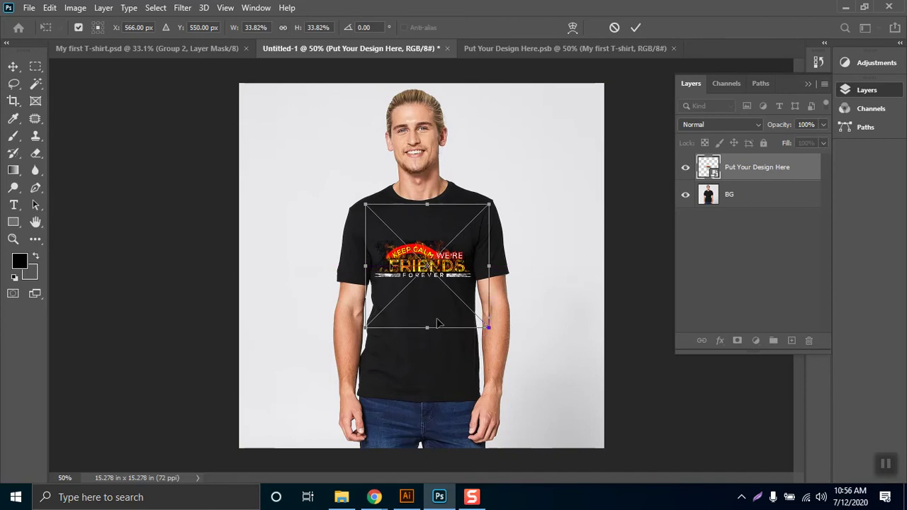
key(Return)
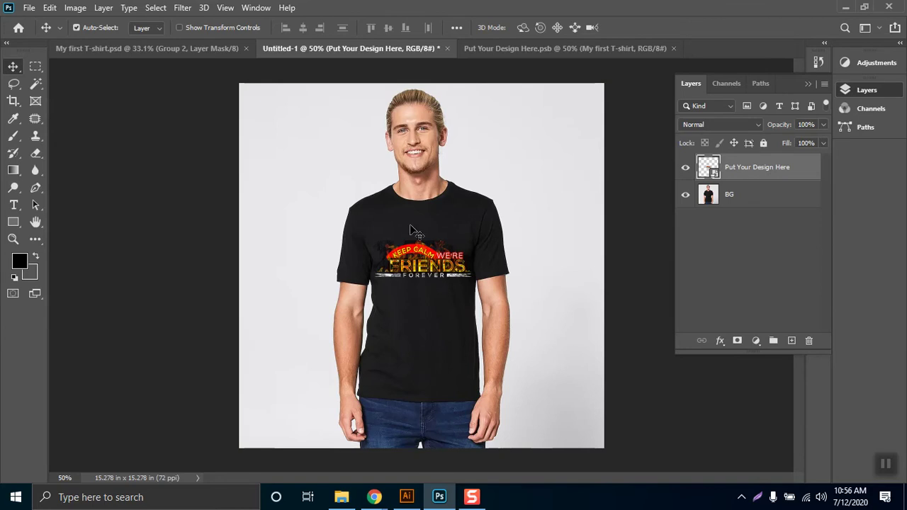
- Fully lock the BG photo layer against accidental moves
scroll(399, 238, up, 1)
scroll(399, 237, up, 6)
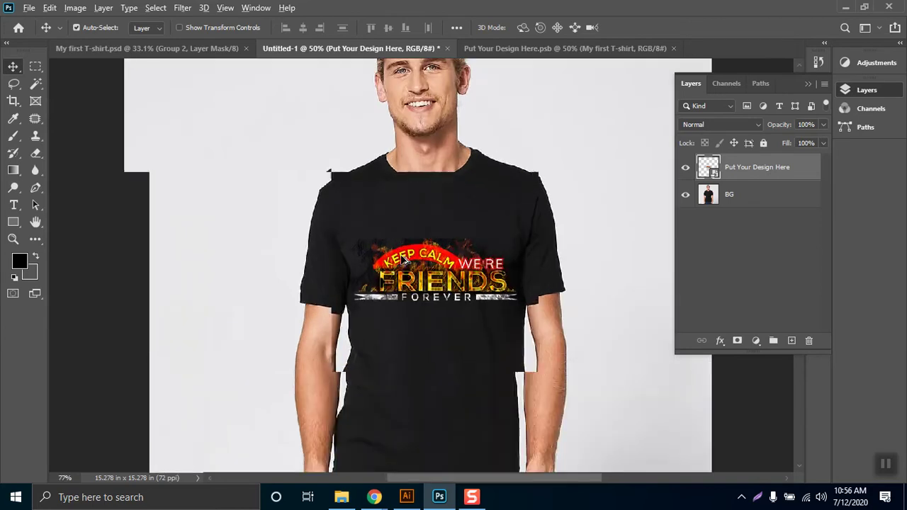
scroll(420, 267, up, 2)
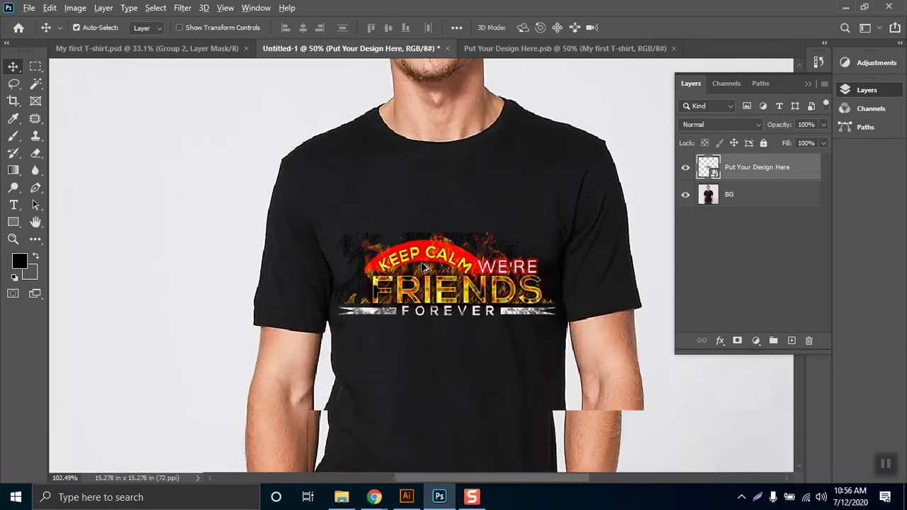
scroll(523, 256, up, 3)
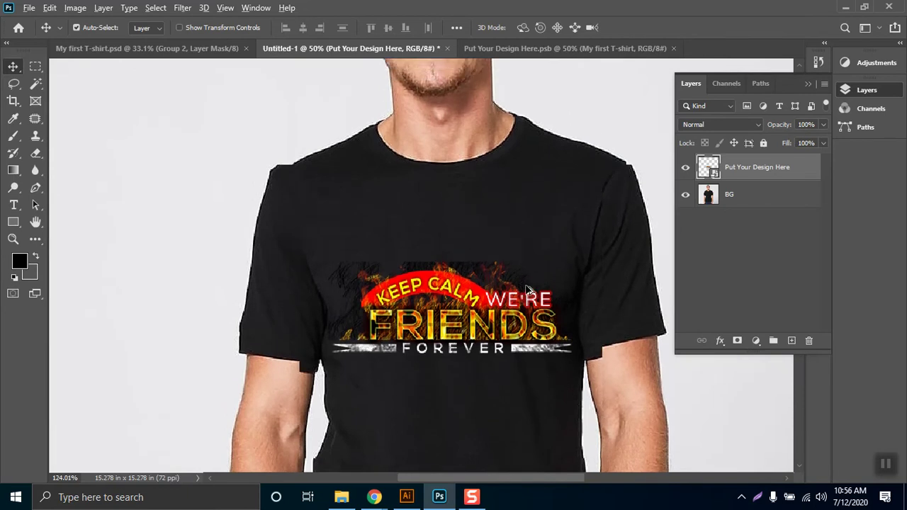
scroll(350, 386, up, 3)
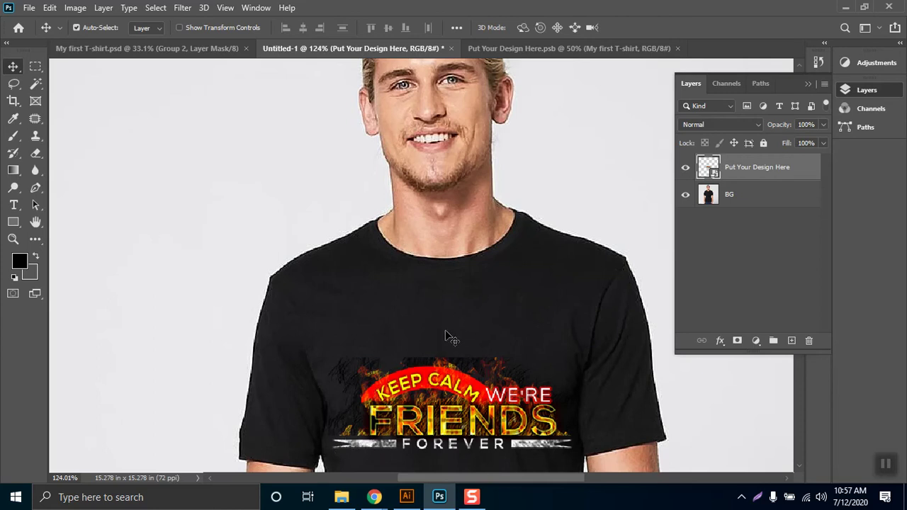
drag(478, 282, 557, 323)
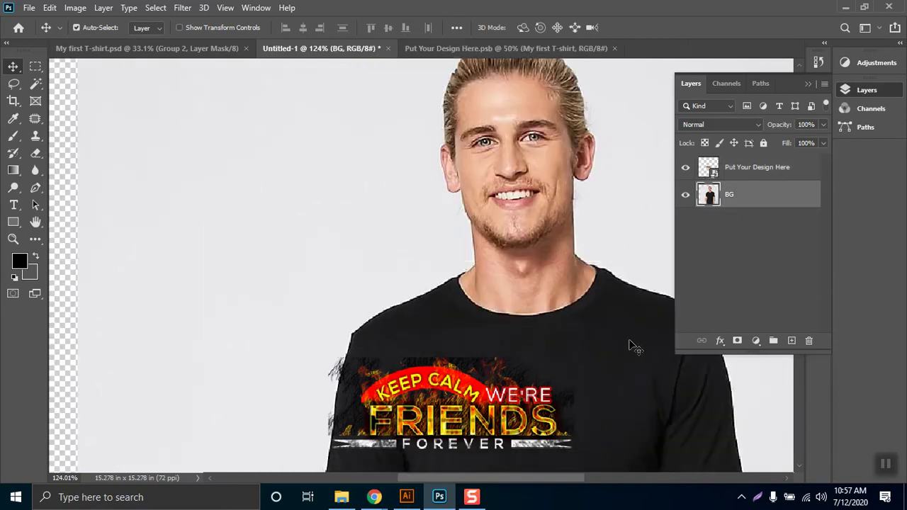
scroll(524, 269, down, 3)
scroll(524, 269, right, 3)
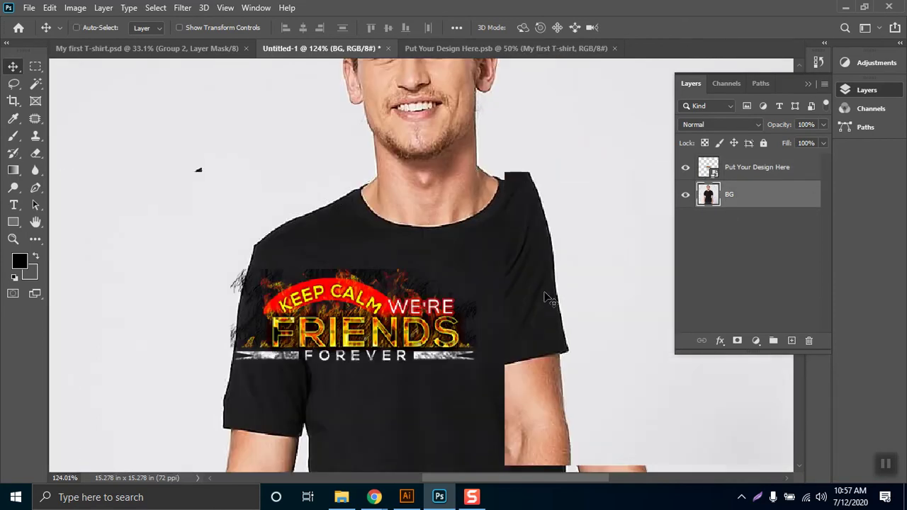
click(763, 143)
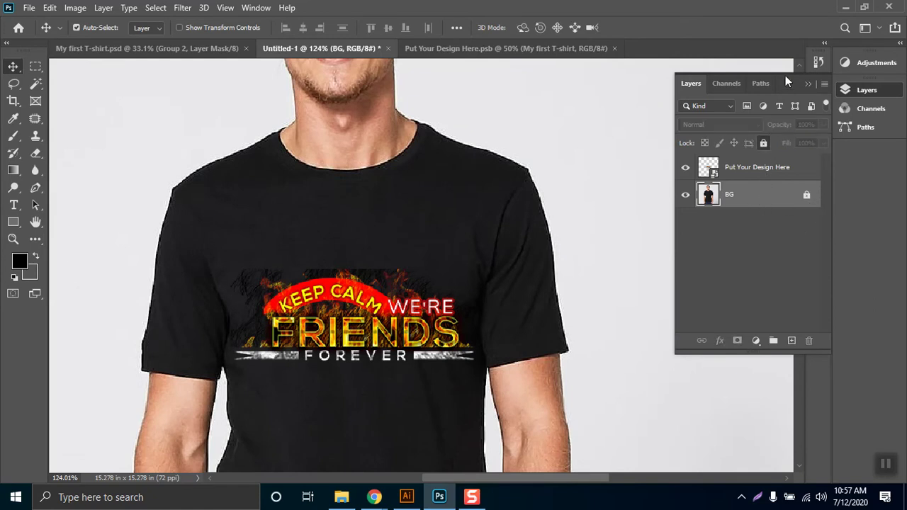
- Add a Levels adjustment above the BG photo with the black input level at 25 to deepen the shirt's black
click(849, 63)
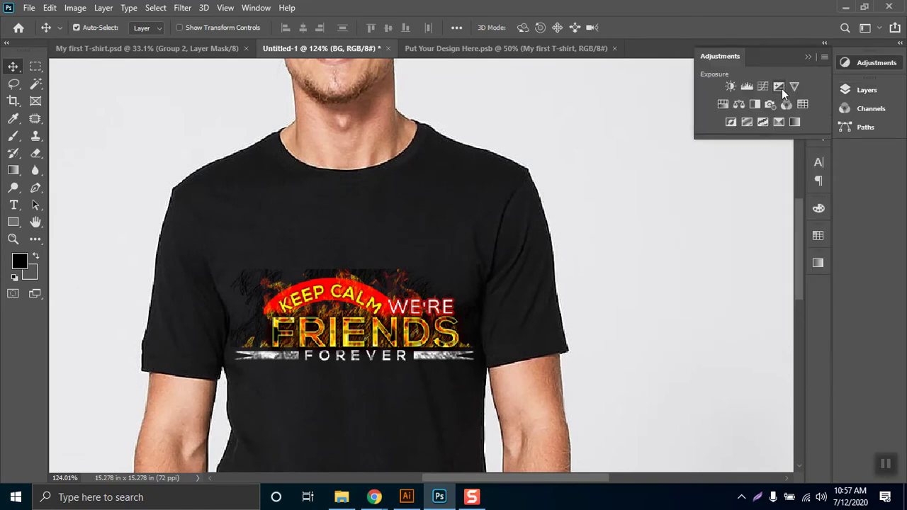
click(746, 87)
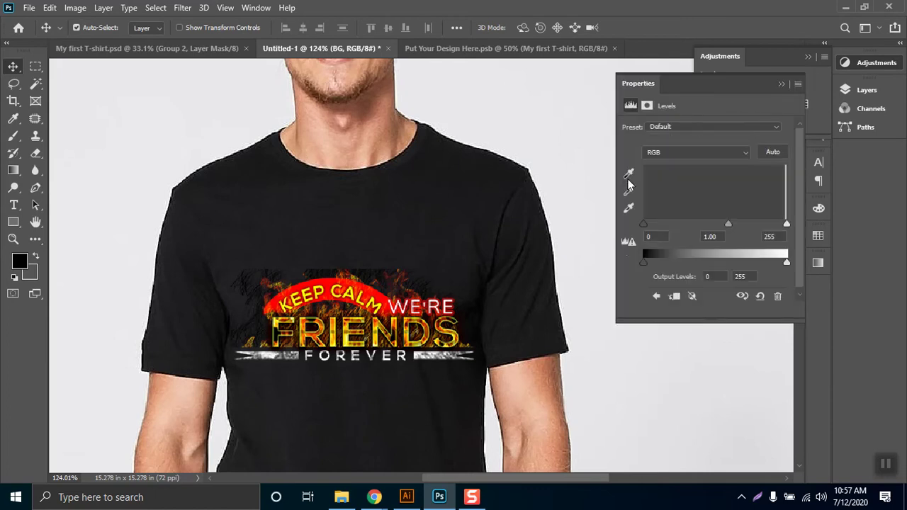
drag(643, 225, 659, 234)
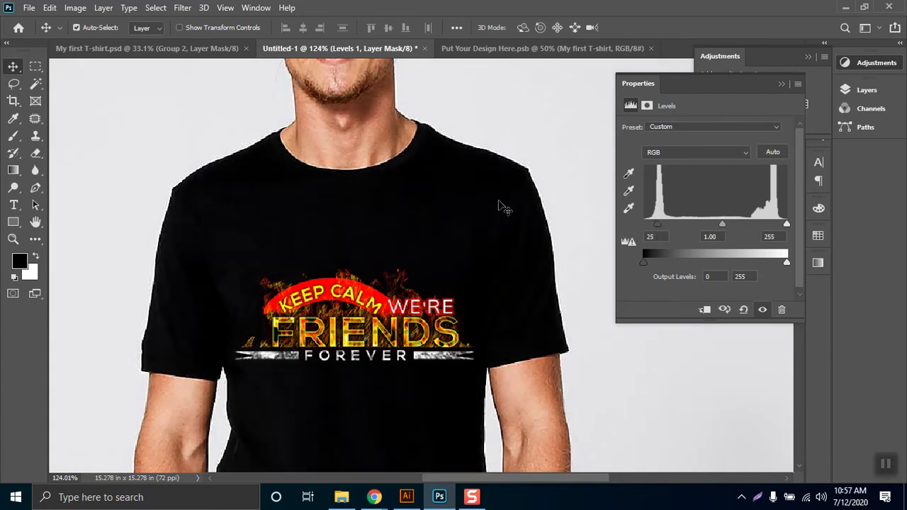
click(781, 84)
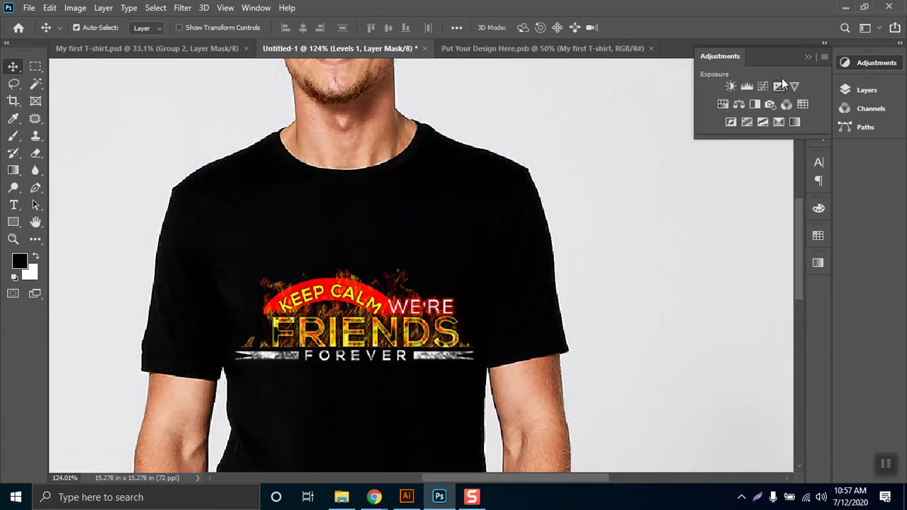
click(808, 57)
- Save the mockup document as My first T-shirt_Mockup in Photoshop format in the Class 5 folder, with Maximize Compatibility on
scroll(602, 177, down, 4)
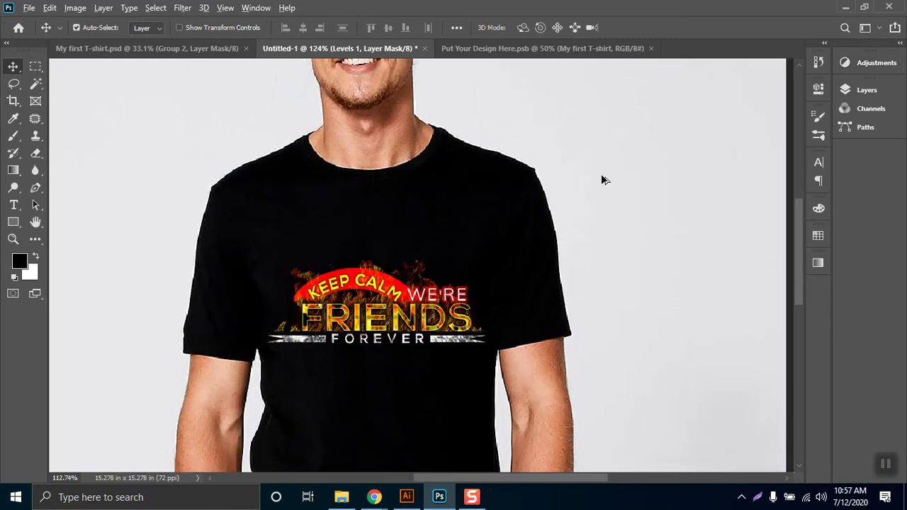
scroll(602, 179, down, 5)
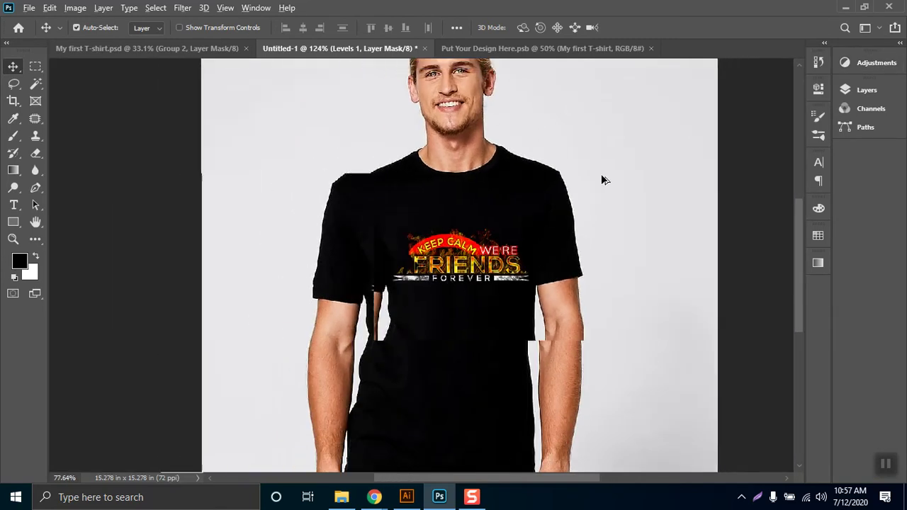
scroll(603, 180, down, 2)
scroll(533, 188, up, 5)
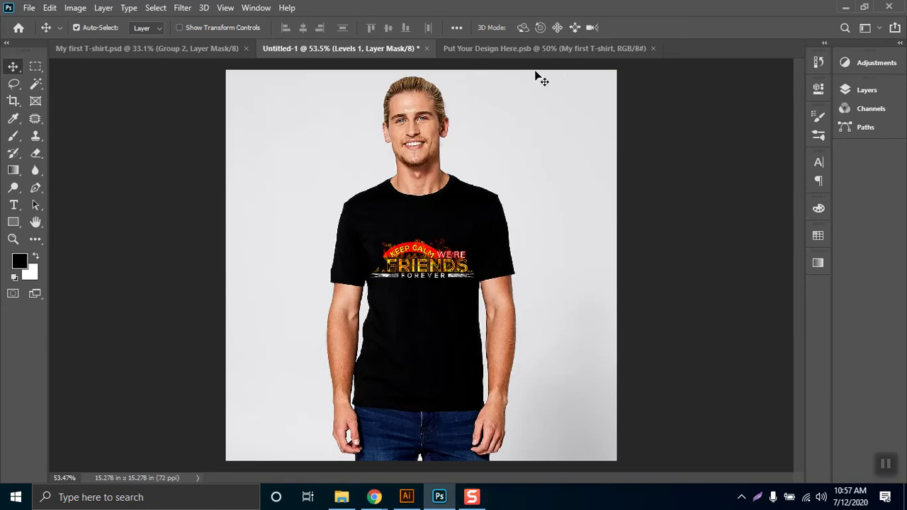
key(ctrl+s)
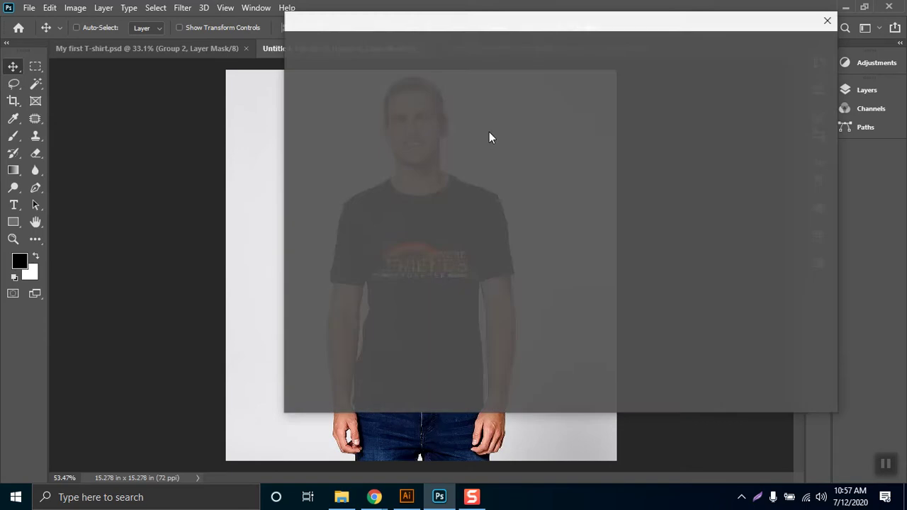
click(634, 345)
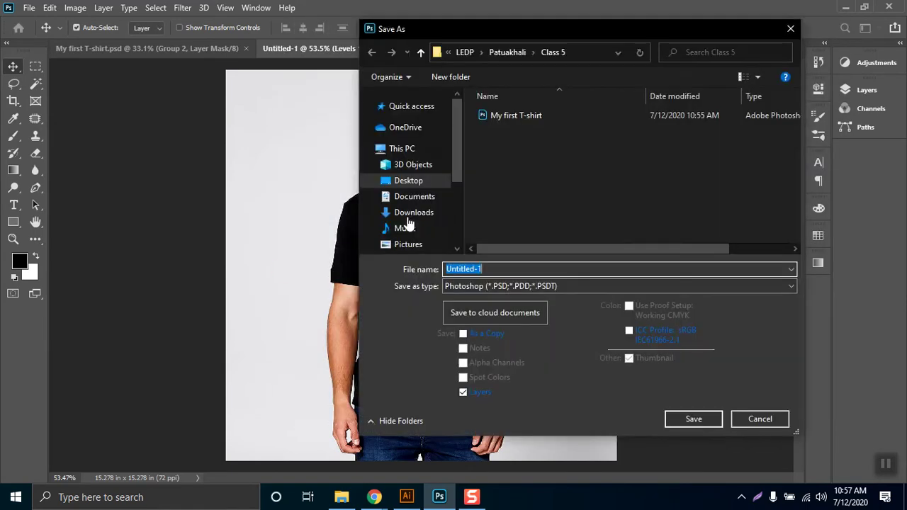
scroll(407, 223, up, 2)
click(528, 117)
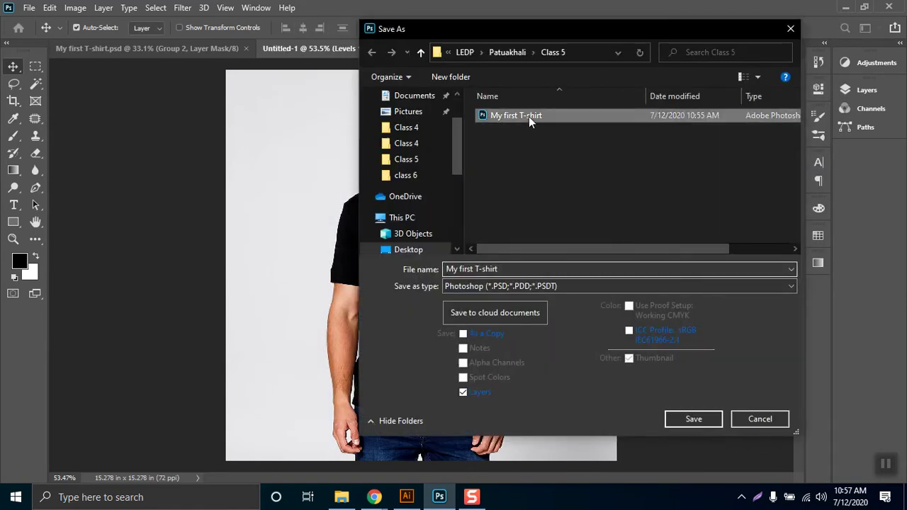
click(507, 269)
click(507, 269)
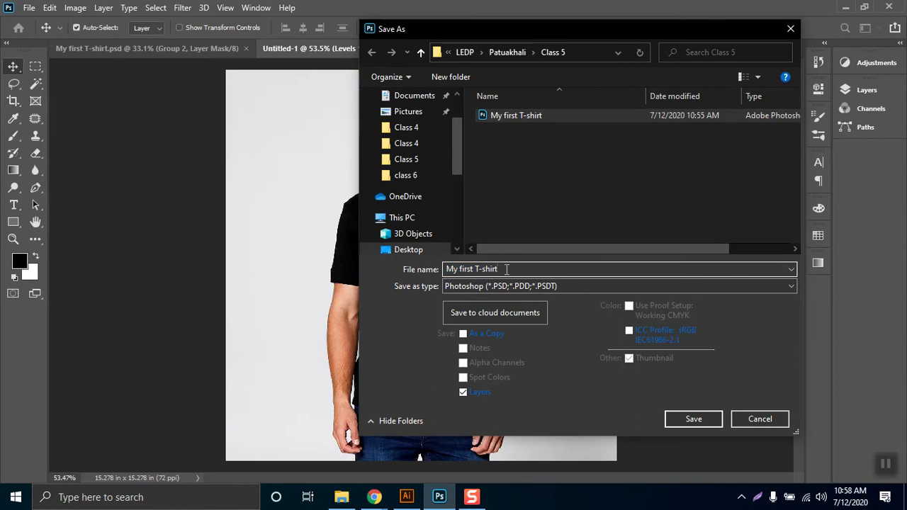
text(_Mockup)
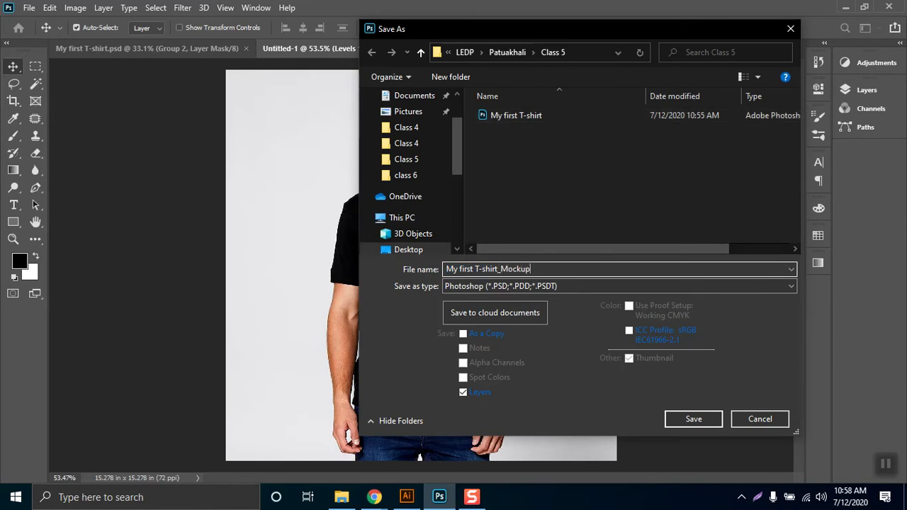
key(Return)
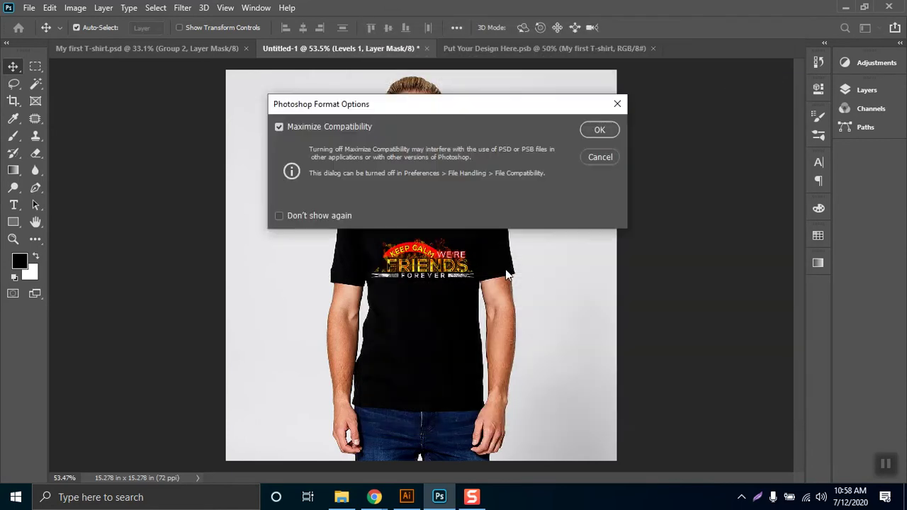
key(Return)
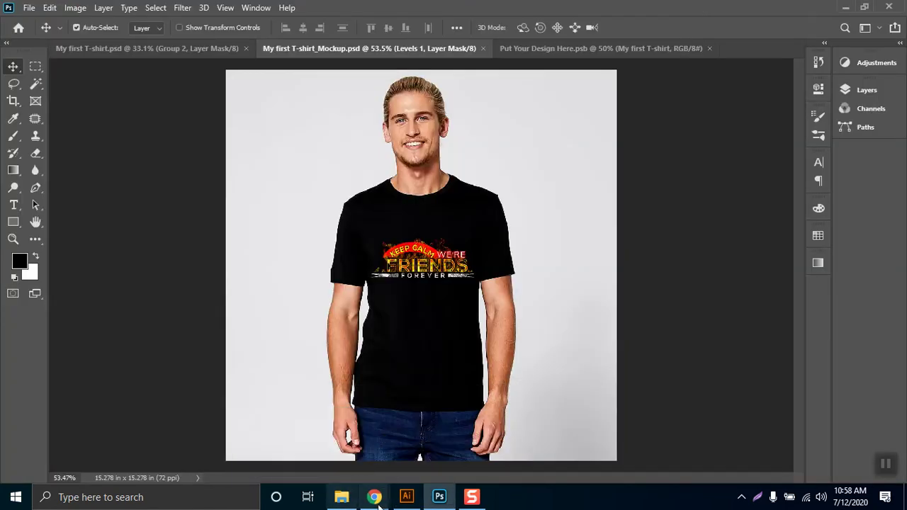
- Switch to Chrome and examine the Colorlib black T-shirt mockup among the black T-shirt image results
mouse_move(374, 497)
click(323, 452)
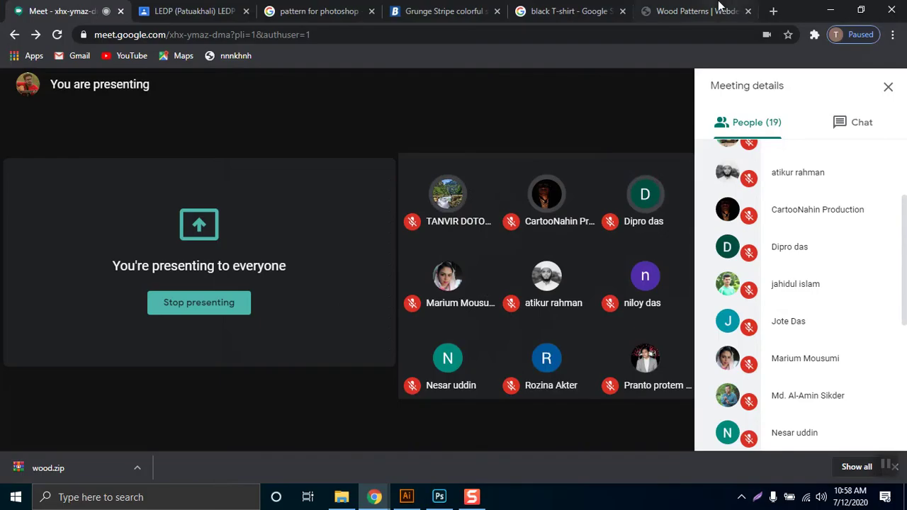
click(712, 9)
click(539, 8)
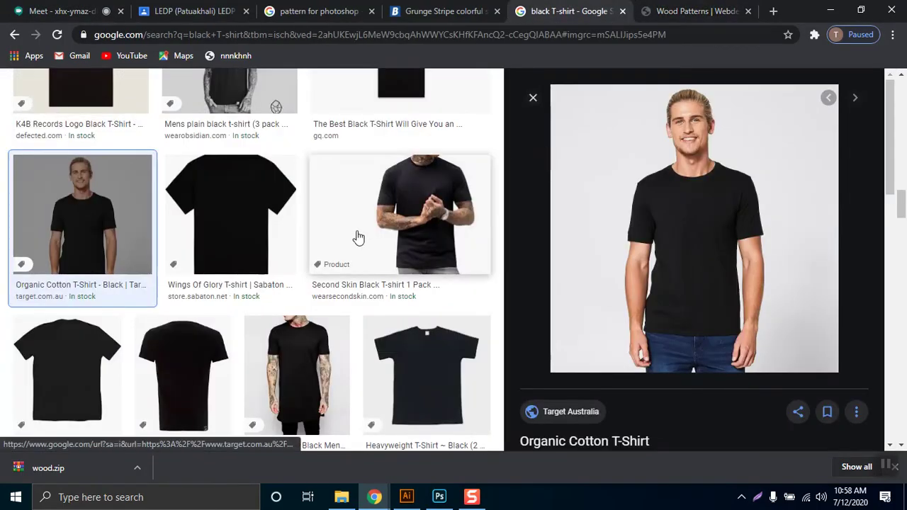
scroll(356, 237, down, 5)
scroll(356, 236, down, 8)
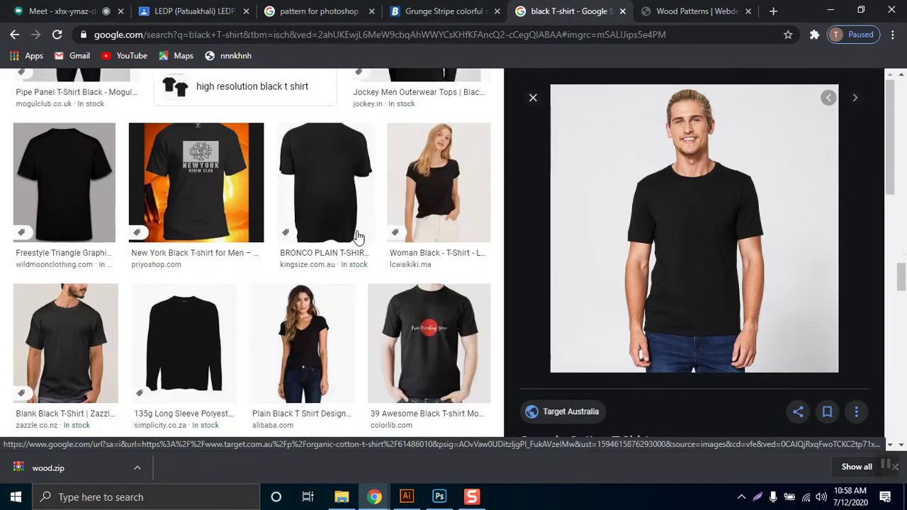
scroll(357, 237, down, 2)
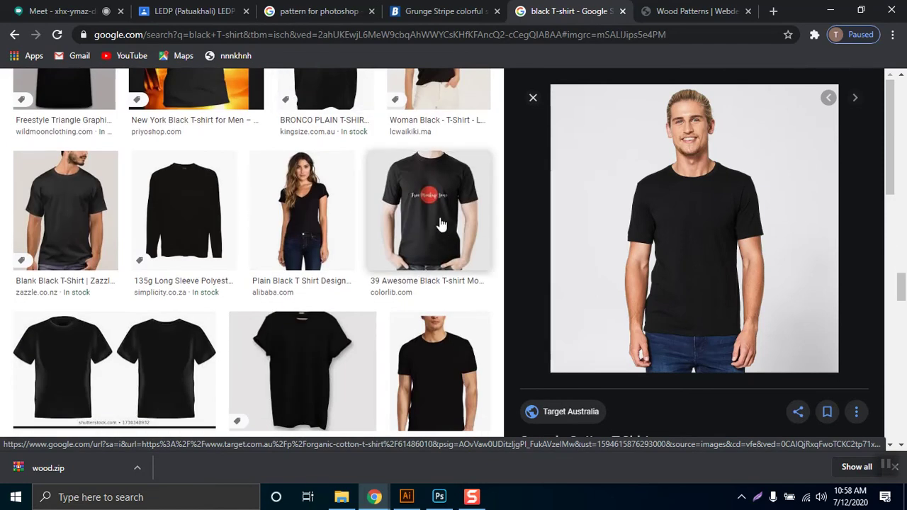
click(429, 252)
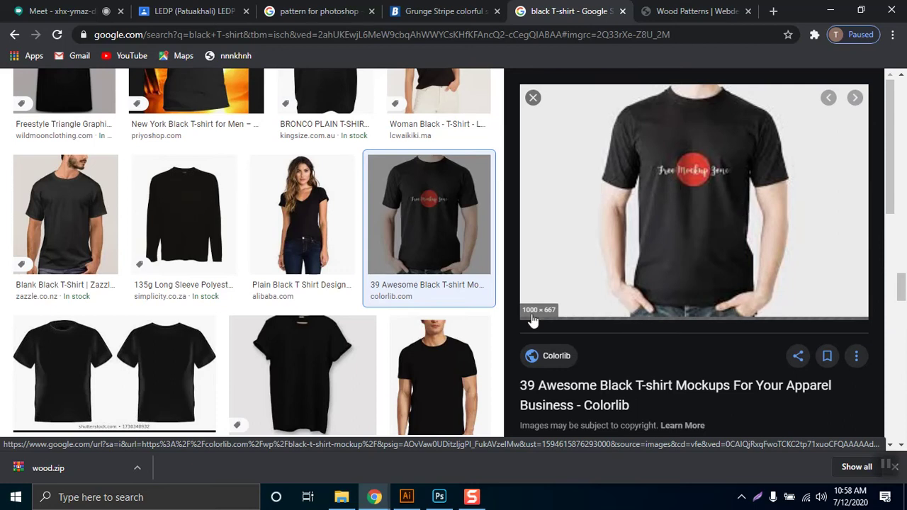
- Switch back to Photoshop and open the Wave distortion filter for the Put Your Design Here smart object
click(440, 496)
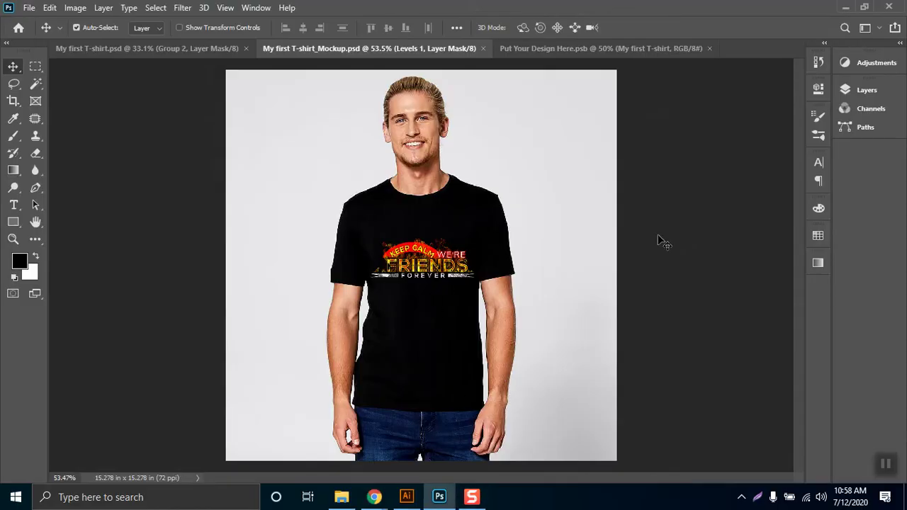
click(859, 90)
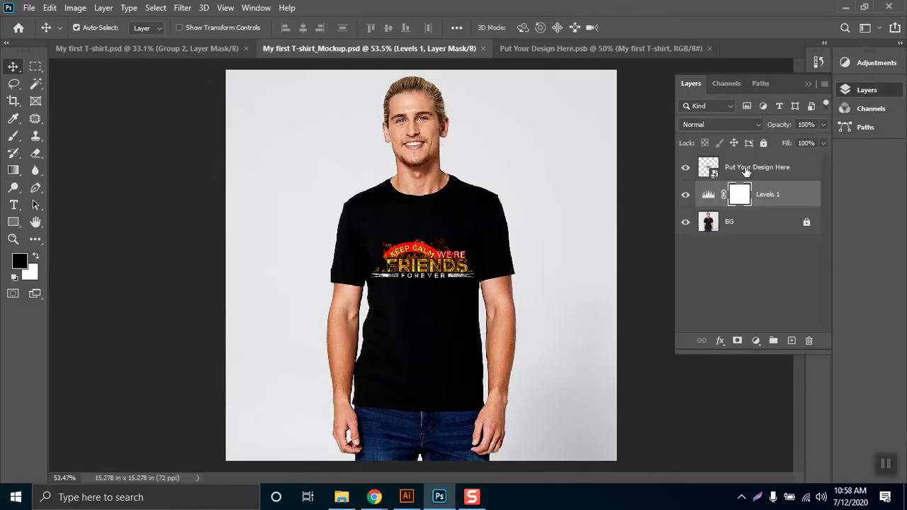
click(756, 171)
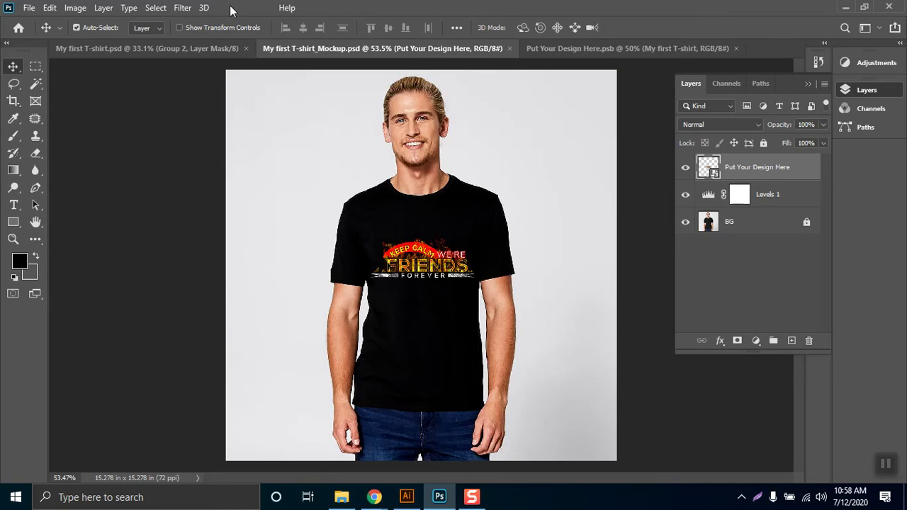
click(183, 8)
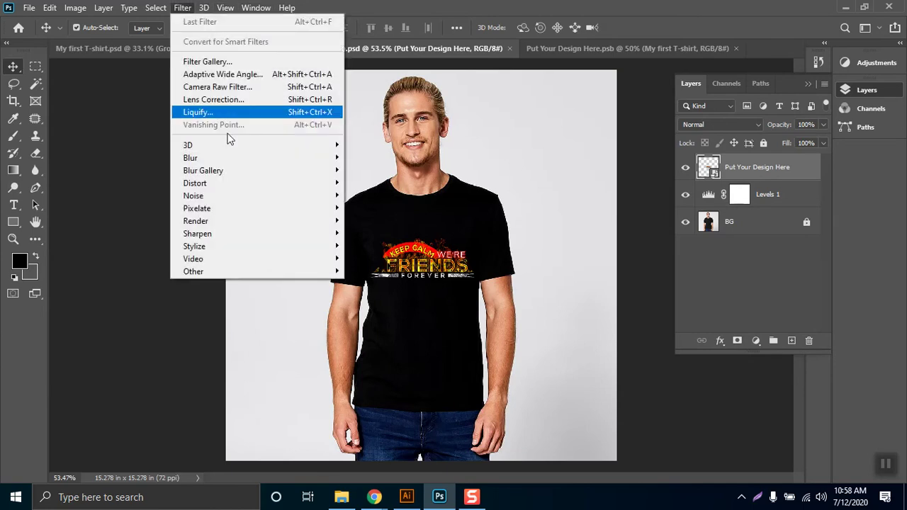
mouse_move(229, 184)
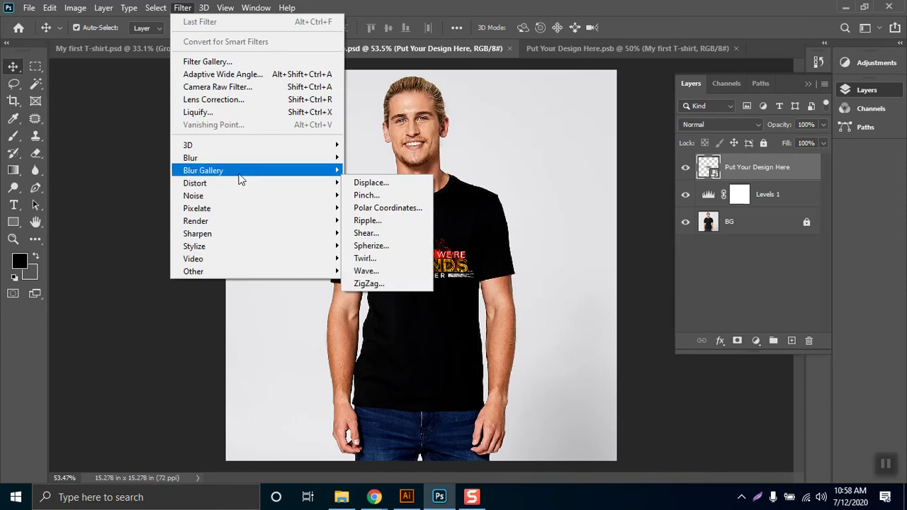
mouse_move(229, 211)
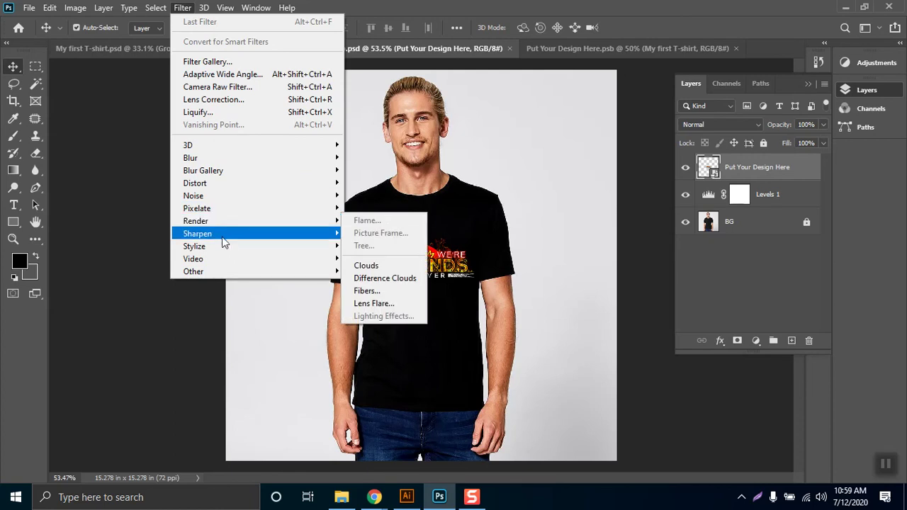
mouse_move(223, 242)
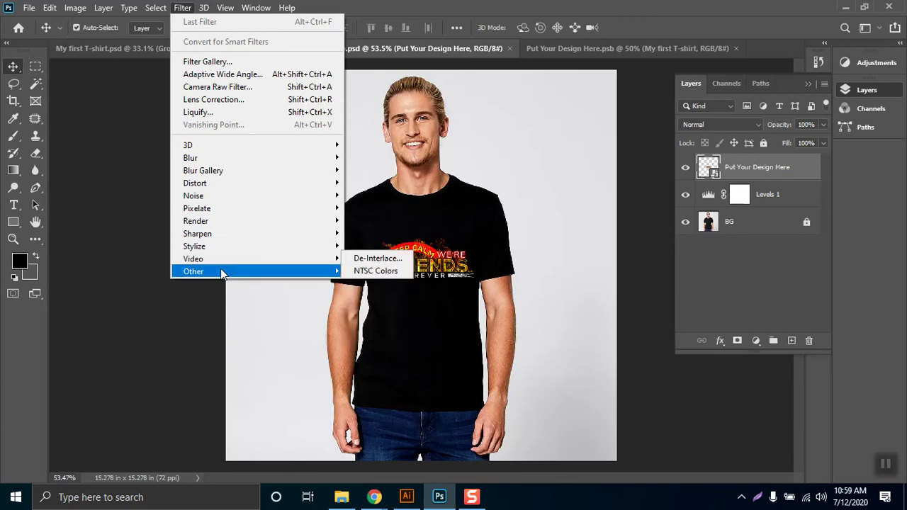
mouse_move(221, 273)
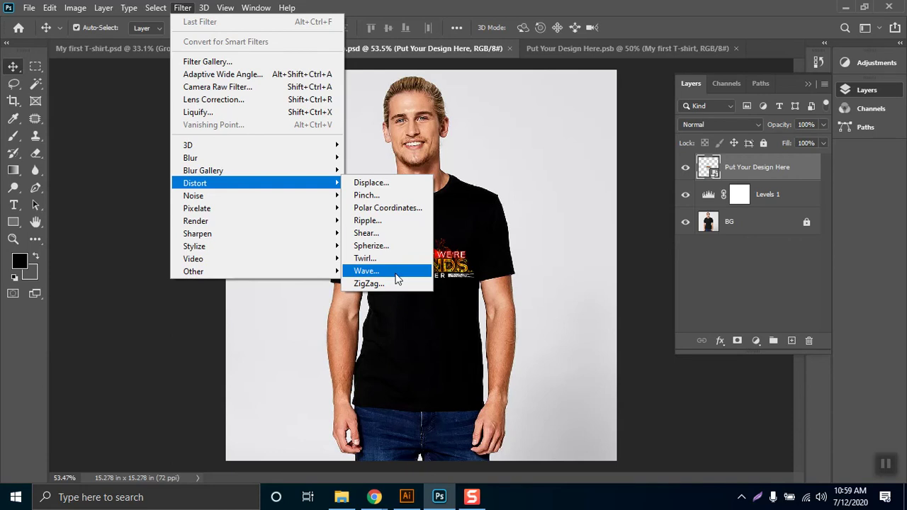
click(395, 273)
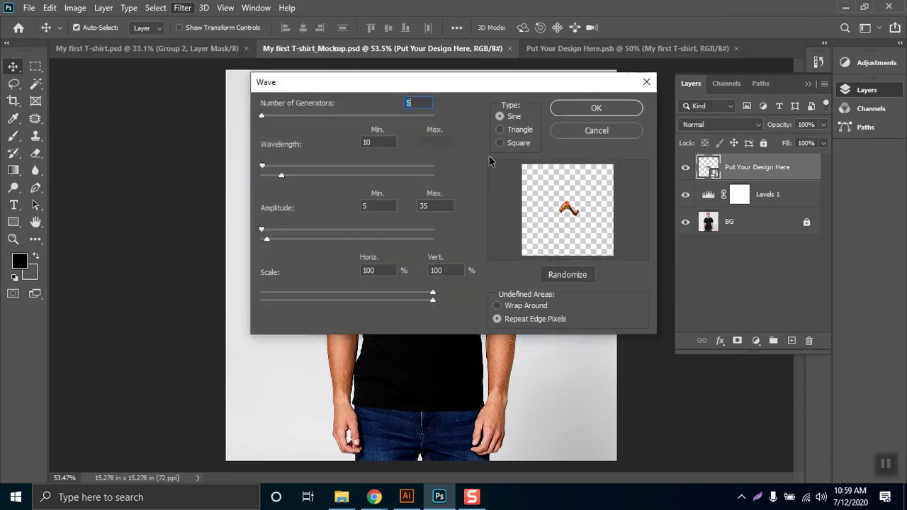
- Set the Wave filter to 1 generator, wavelength 32 to 141, vertical scale 44% and Wrap Around, and randomize the pattern
drag(436, 86, 707, 97)
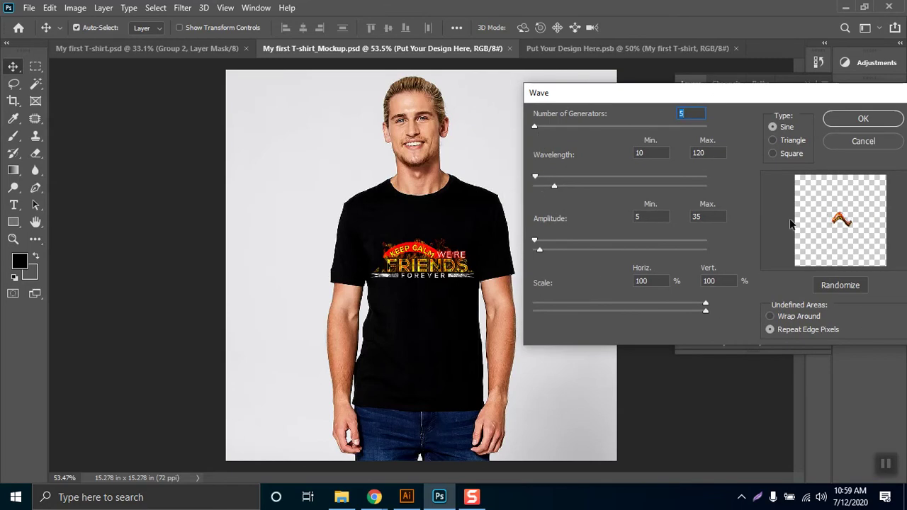
click(549, 128)
drag(796, 102, 773, 105)
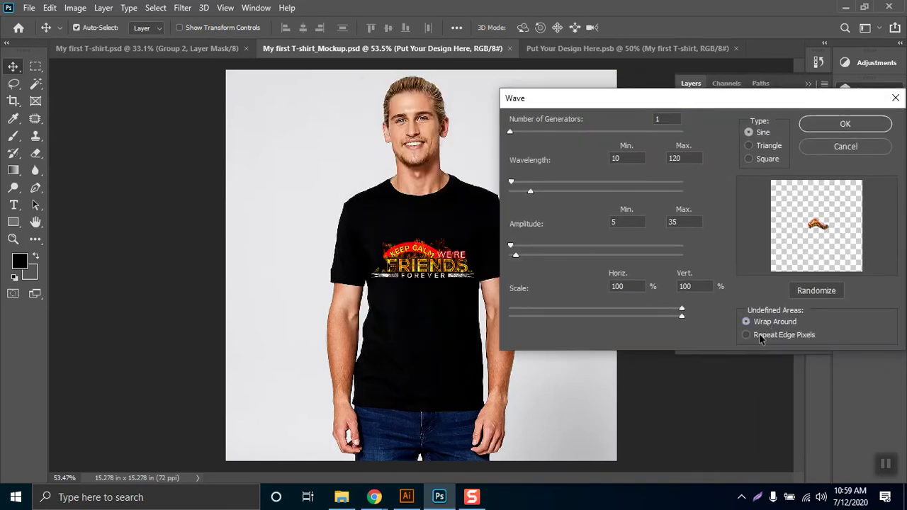
drag(515, 186, 533, 191)
click(816, 291)
click(584, 320)
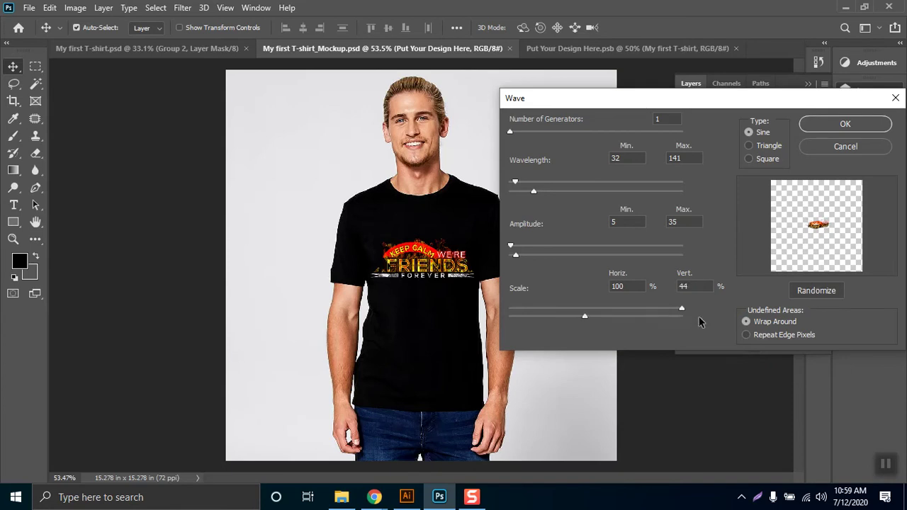
- Lower the wave's horizontal scale, raise its amplitude and maximum wavelength, and apply the filter to the design
drag(682, 309, 584, 309)
mouse_move(514, 253)
mouse_down()
mouse_move(524, 253)
mouse_move(499, 249)
mouse_move(576, 257)
mouse_move(511, 264)
mouse_move(524, 260)
mouse_up()
drag(534, 191, 595, 194)
click(822, 125)
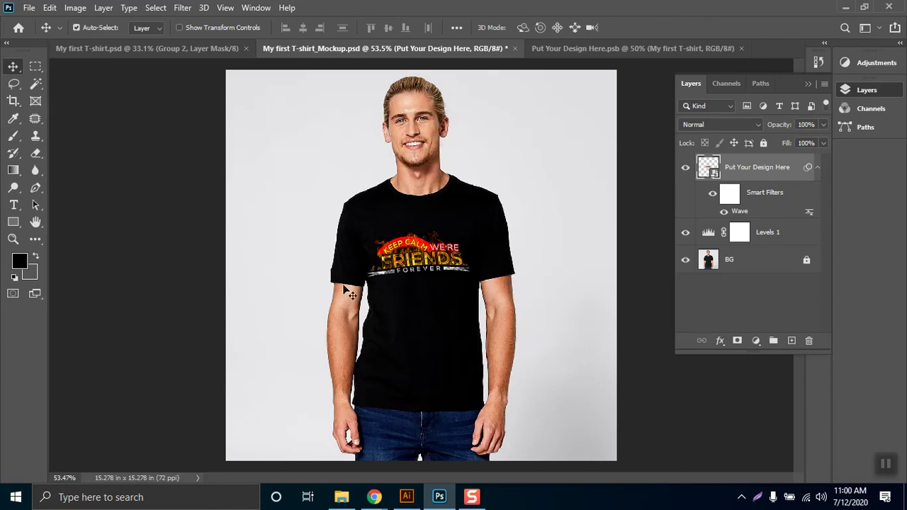
- Rotate the design clockwise to about 2.78° and compare it with the smart filters hidden and shown
drag(429, 275, 388, 285)
key(ctrl+t)
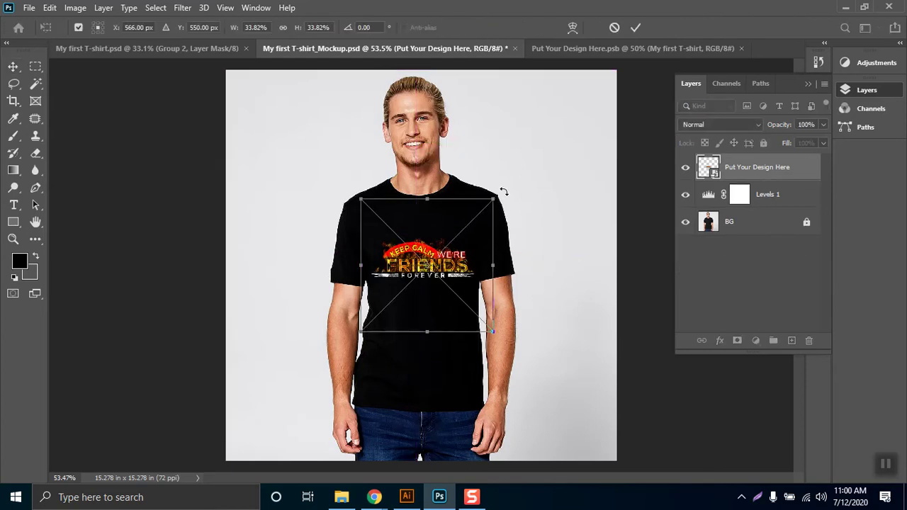
drag(503, 192, 509, 200)
key(Return)
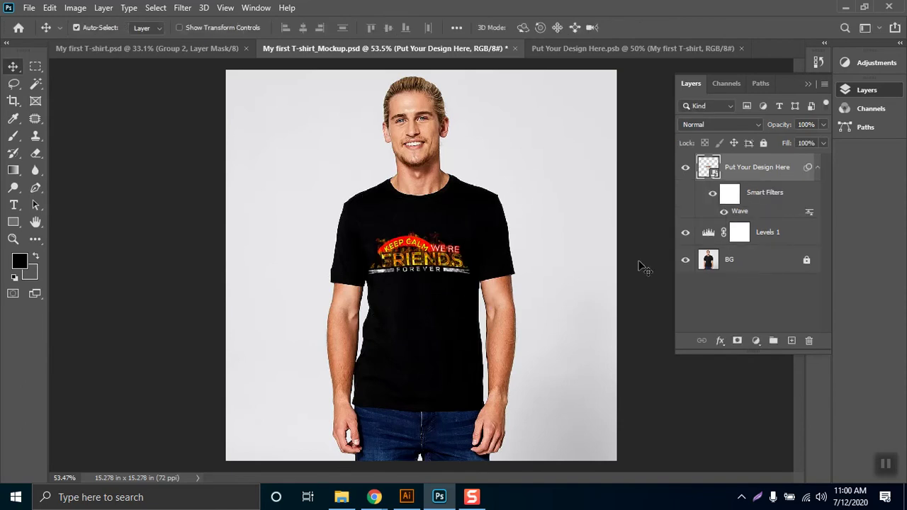
click(711, 197)
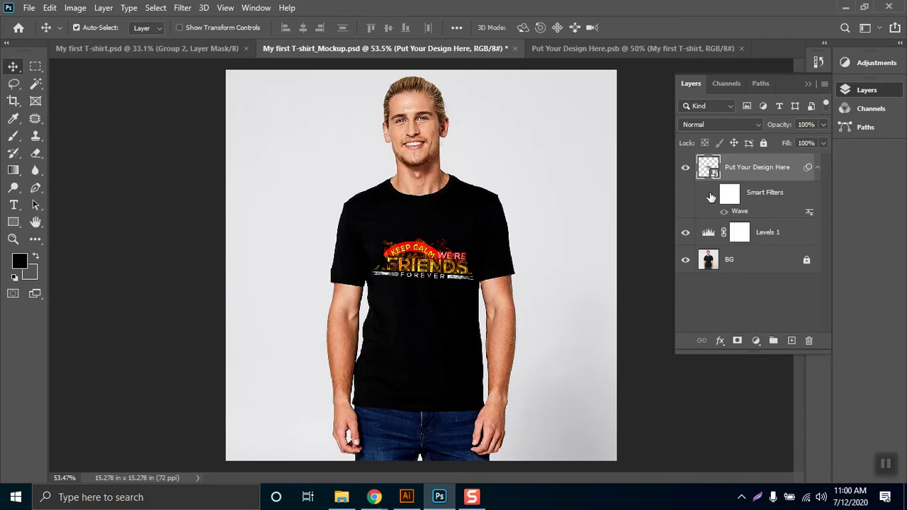
click(710, 197)
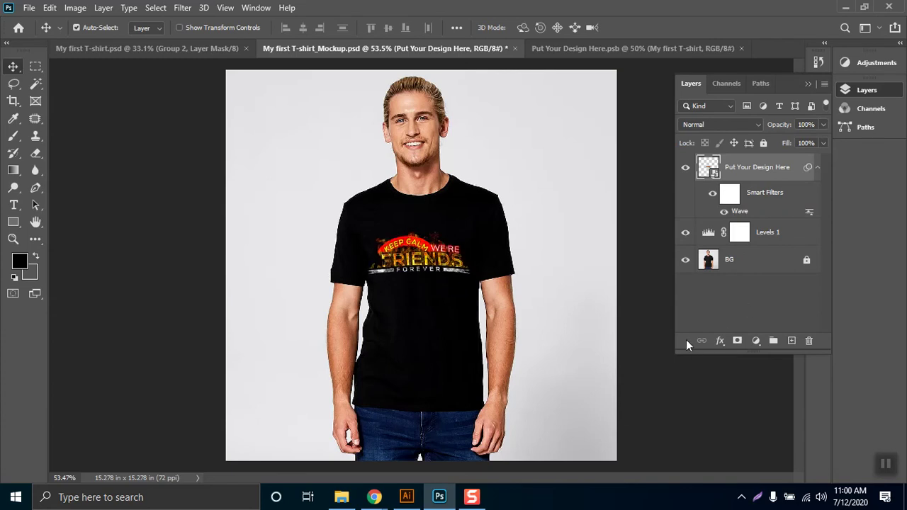
- Rotate the design further clockwise to about 4.97° and apply the transform
key(ctrl+t)
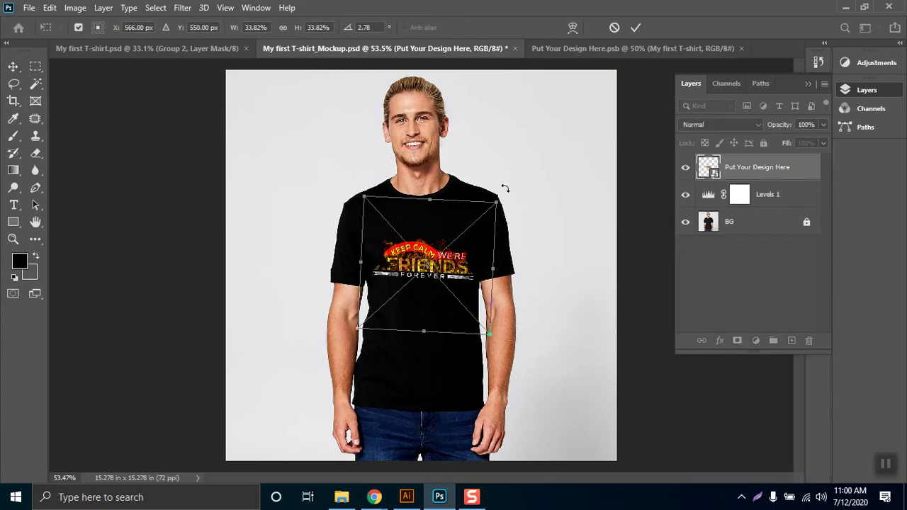
drag(504, 189, 508, 191)
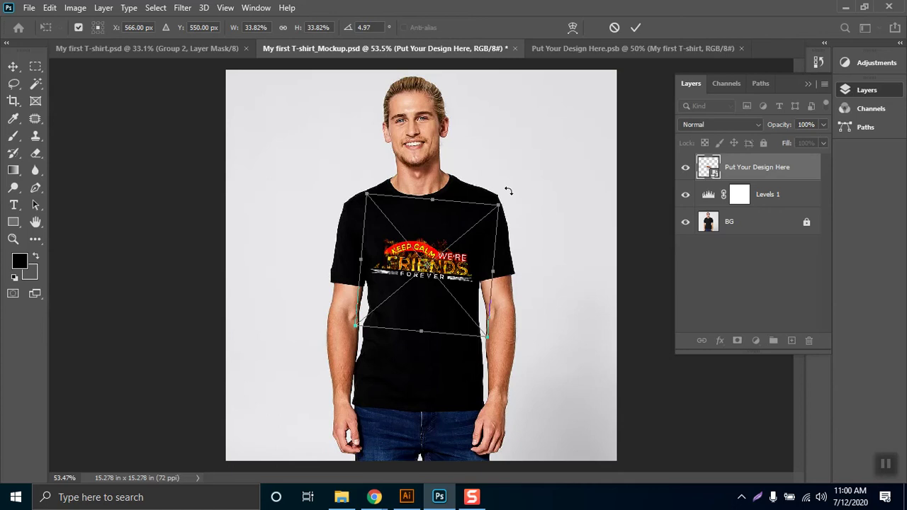
key(Return)
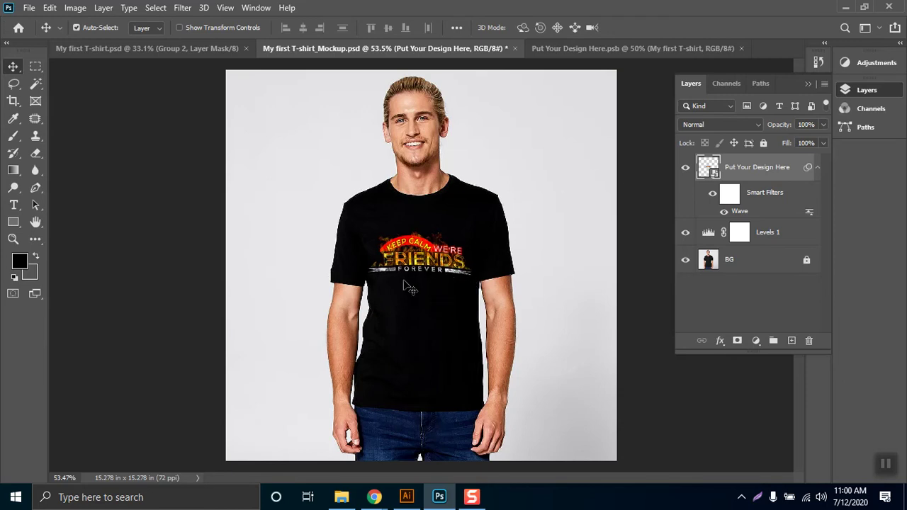
click(182, 8)
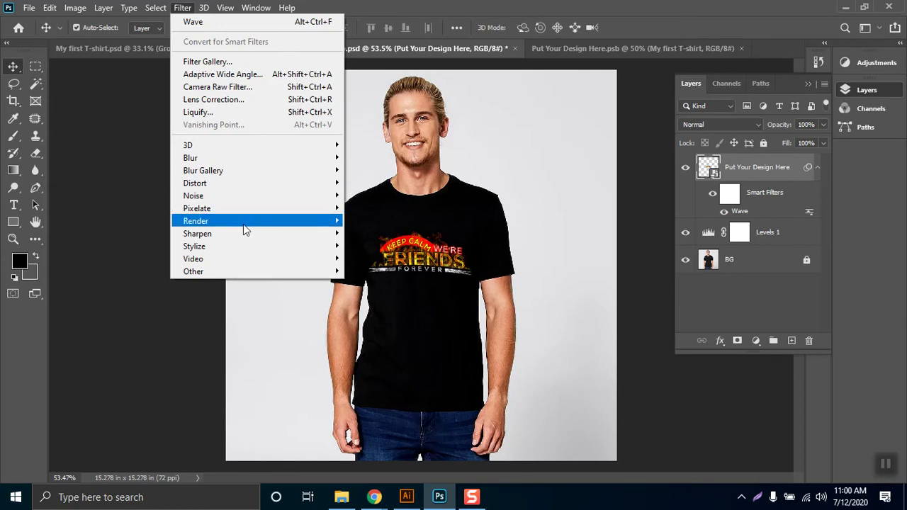
click(447, 5)
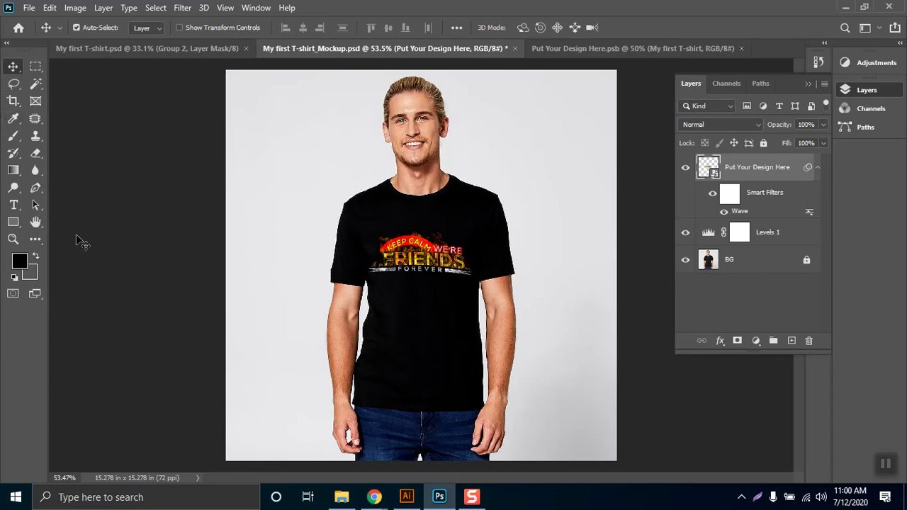
- Collapse the layer list and save the My first T-shirt_Mockup.psd document
click(809, 86)
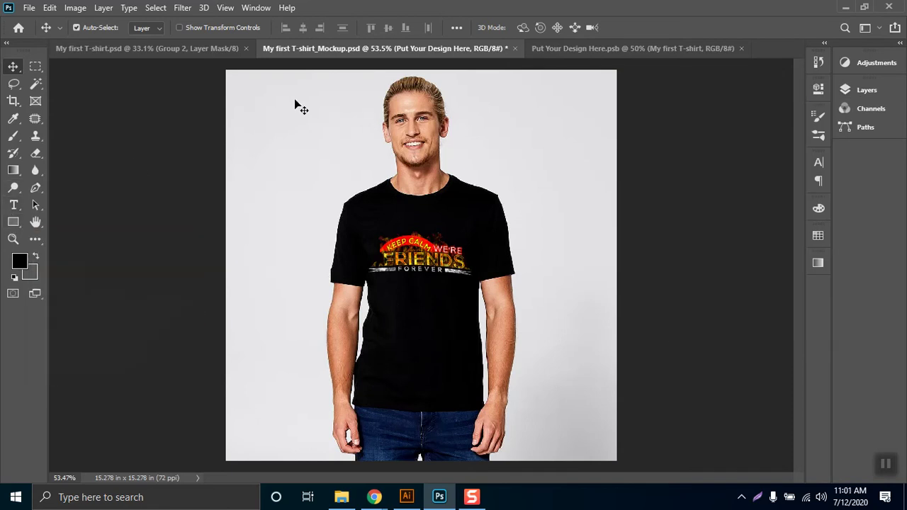
click(29, 8)
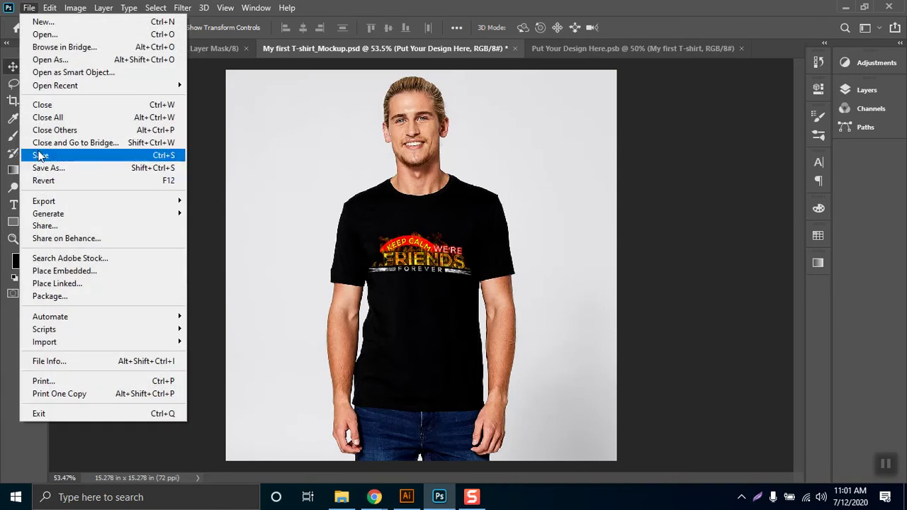
click(43, 151)
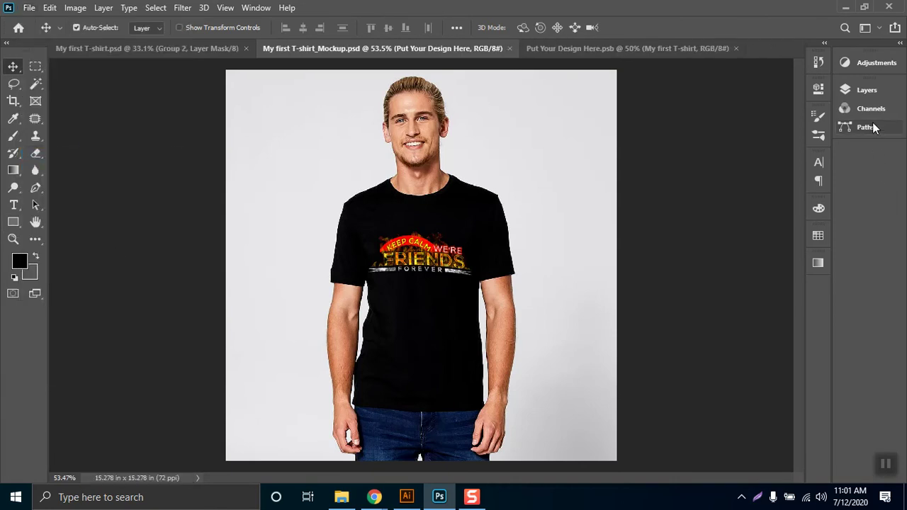
- Open the contents of the Put Your Design Here smart object, hide its artwork layer and add an empty layer
click(863, 89)
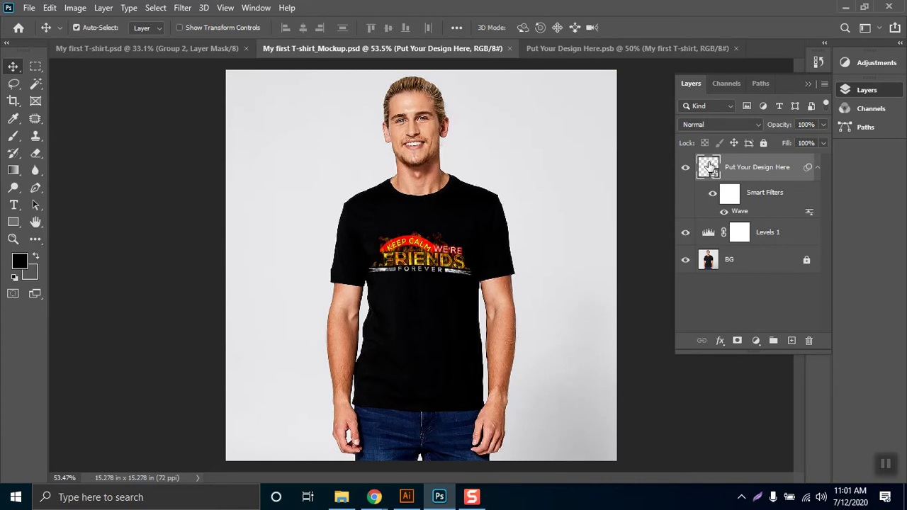
double_click(708, 166)
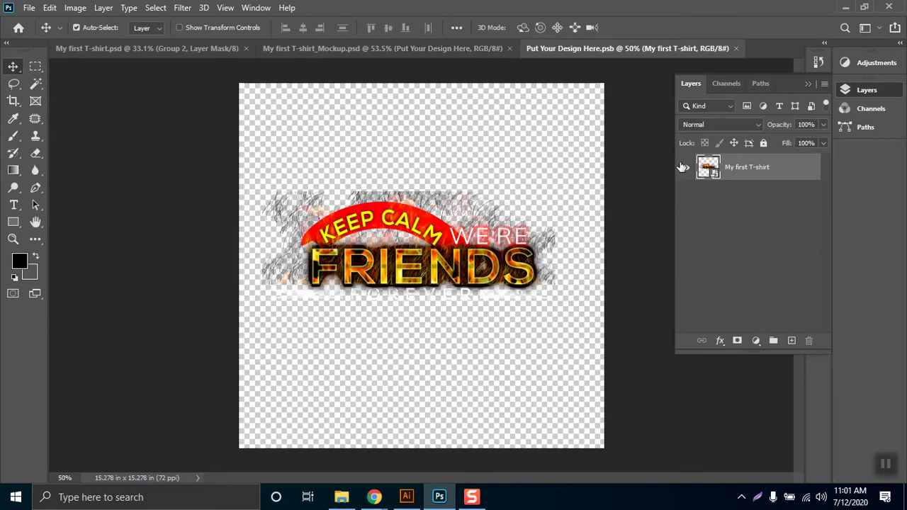
click(792, 341)
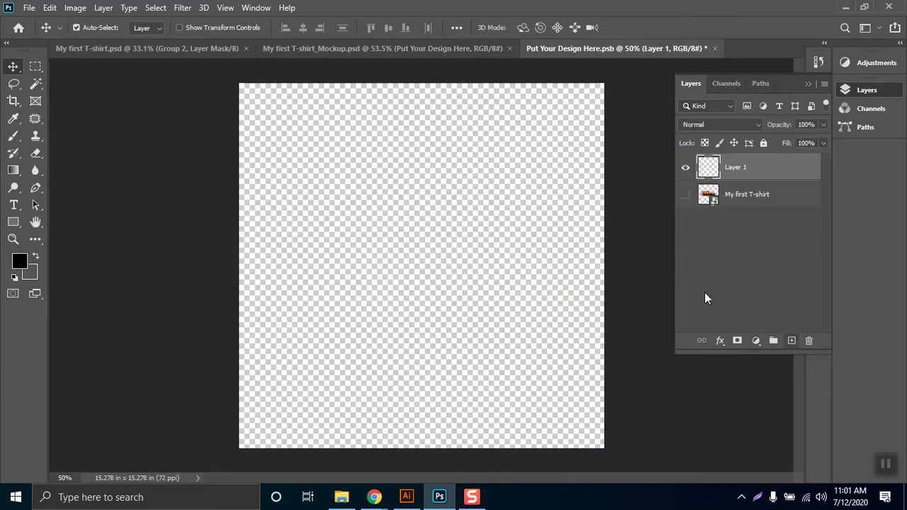
- Add the placeholder text "PUT YOUR DEISIGN HERE" in Nexa Bold, with a line break after "YOUR"
click(13, 205)
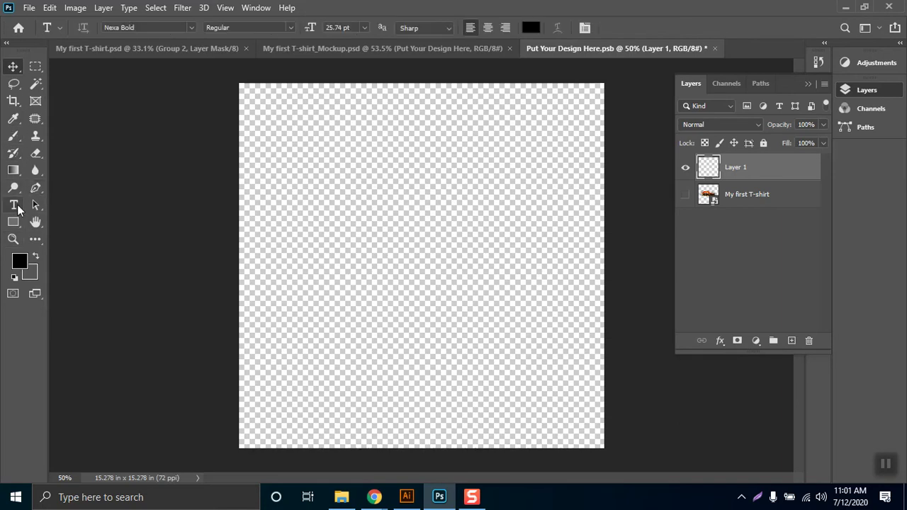
click(389, 186)
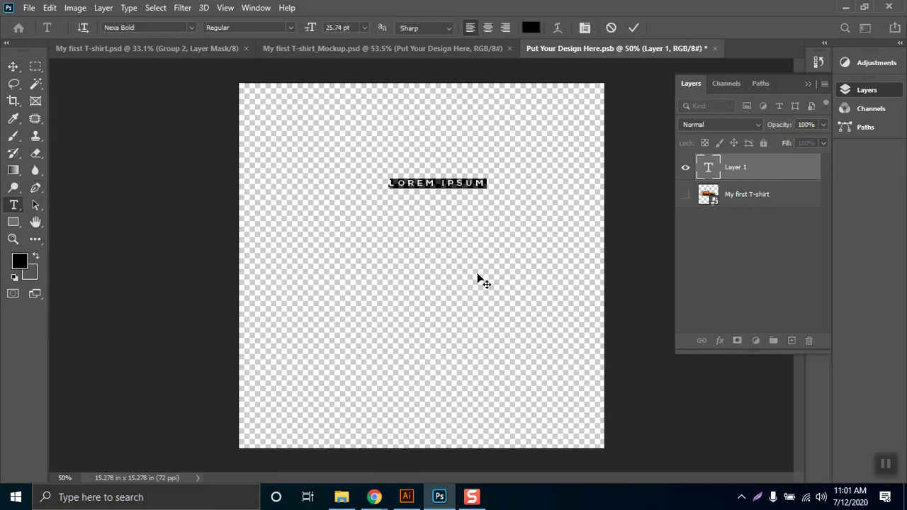
text(PUT YOUT DEIS)
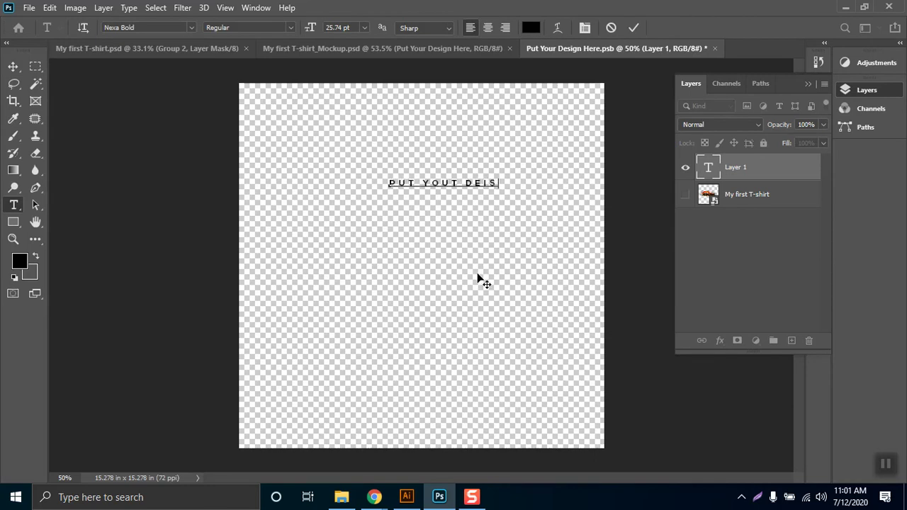
text(IGN HERE)
drag(452, 183, 459, 183)
text(R)
key(Delete)
key(Return)
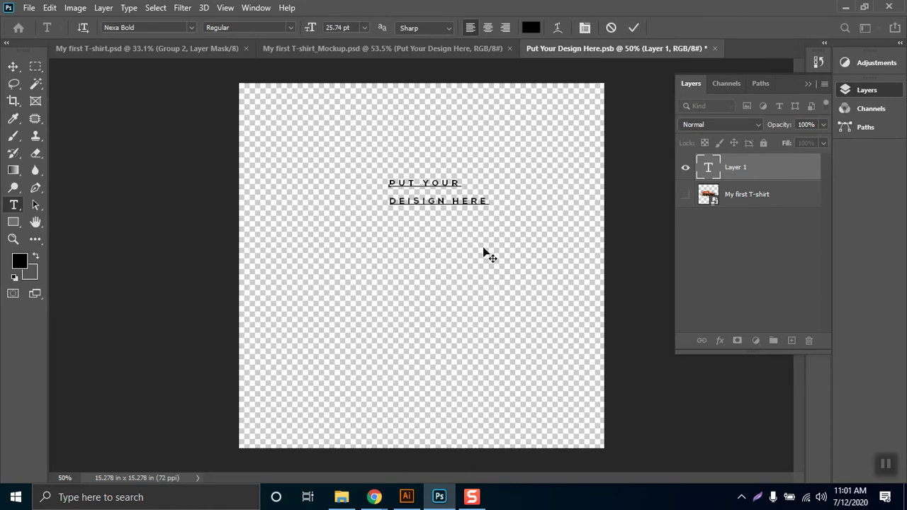
- Set the placeholder text to 72 pt, then scale it up to about 87 pt and move it fully onto the canvas
key(ctrl+a)
click(364, 27)
click(349, 196)
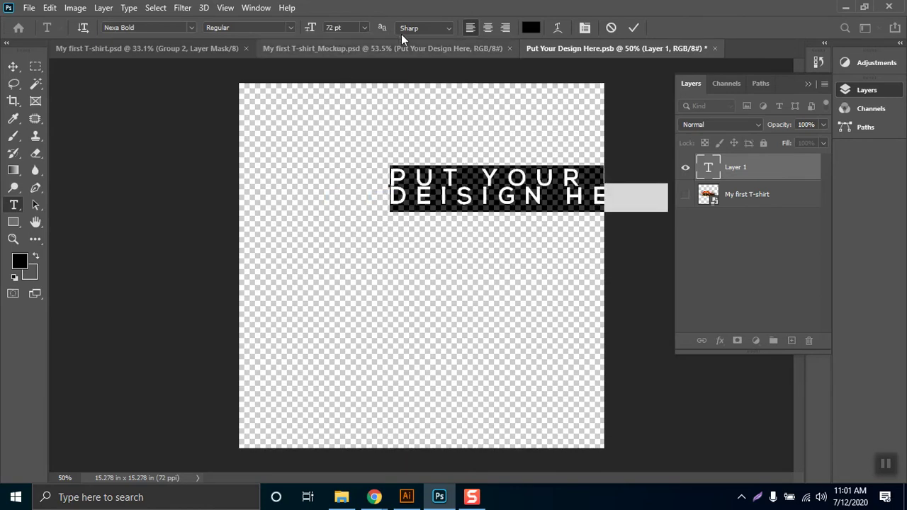
click(13, 66)
key(ctrl+t)
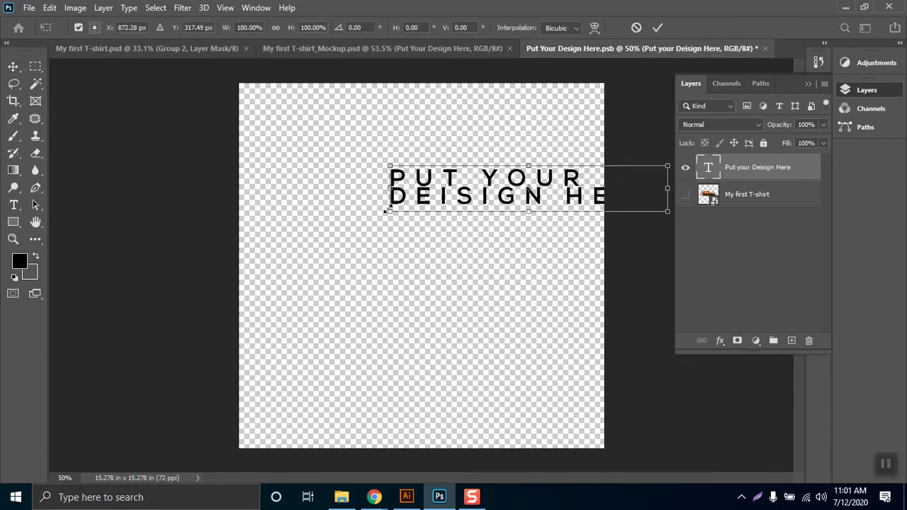
drag(381, 223, 345, 259)
drag(447, 200, 361, 275)
mouse_move(419, 294)
mouse_down()
mouse_move(412, 311)
mouse_move(417, 296)
mouse_up()
key(Return)
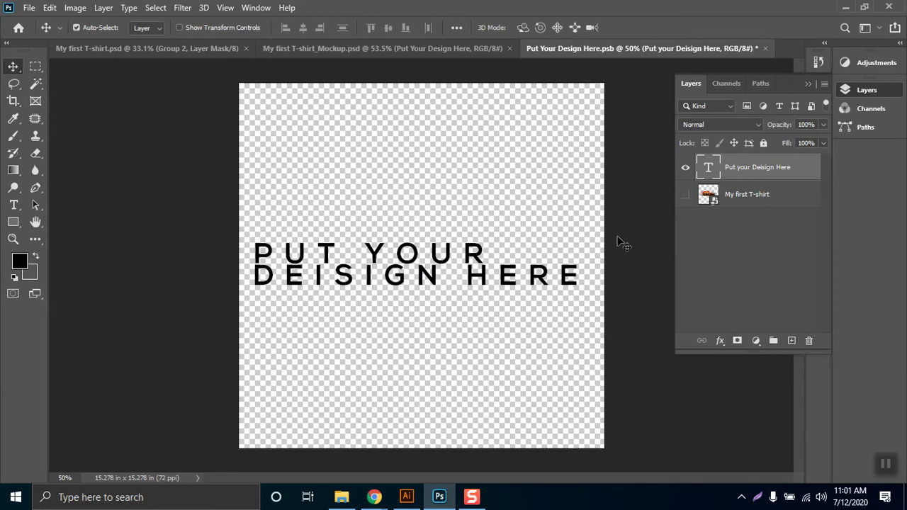
- Center-align the placeholder text's paragraph and set its leading to Auto
key(t)
click(475, 272)
key(ctrl+a)
click(488, 28)
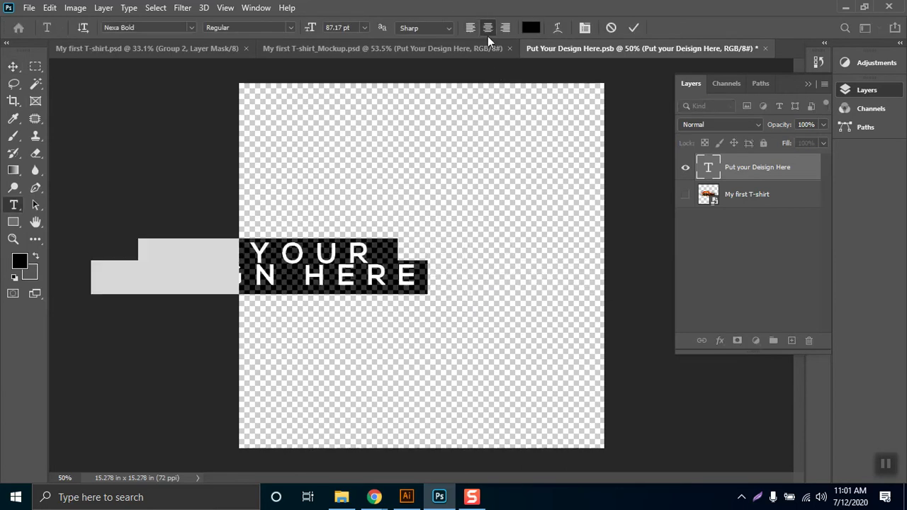
click(808, 83)
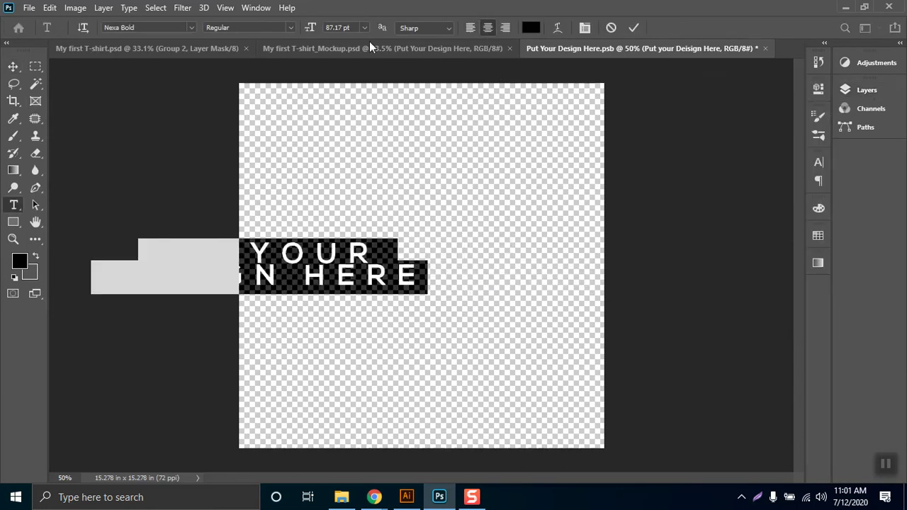
click(815, 161)
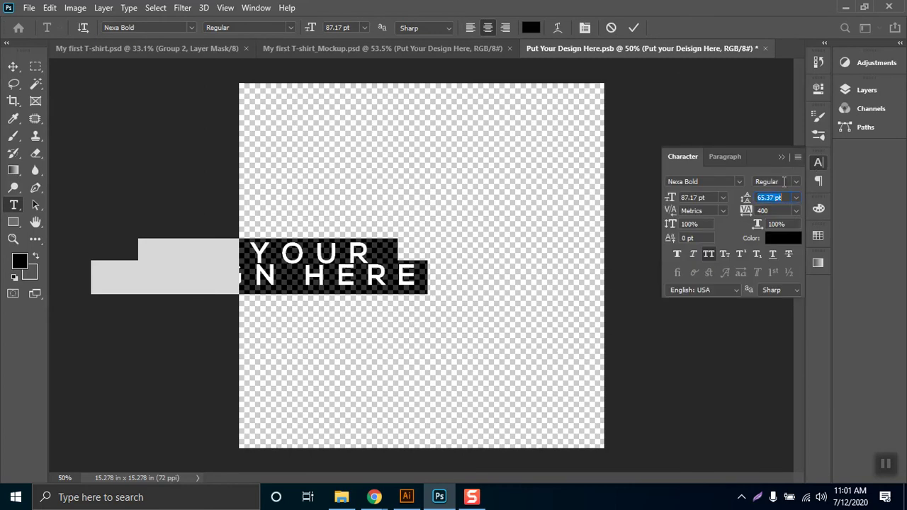
click(796, 200)
click(775, 210)
- Center the text horizontally and vertically on the canvas, save the smart object, and view the mockup
click(13, 66)
click(457, 28)
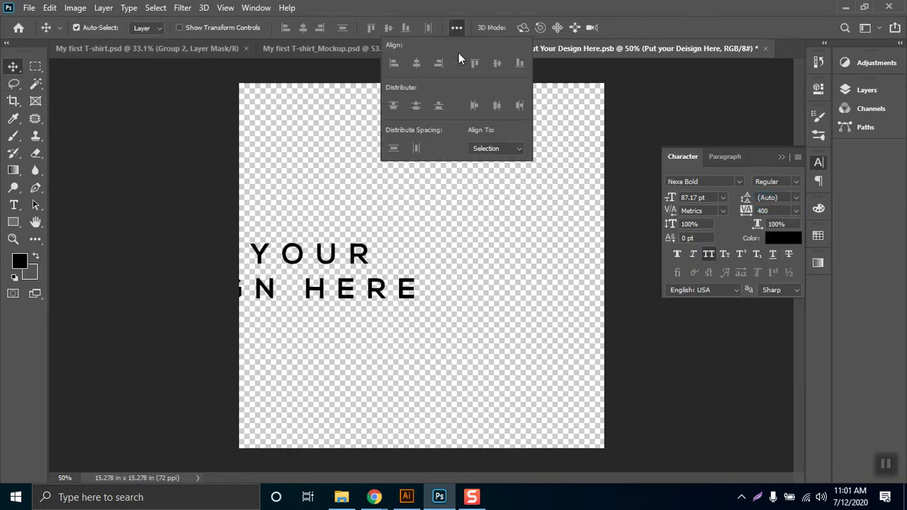
click(498, 148)
click(494, 170)
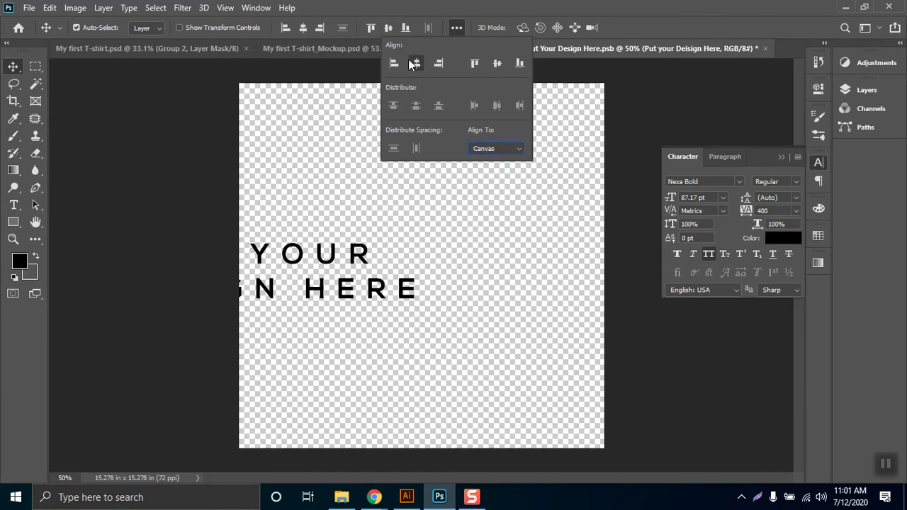
click(416, 63)
click(497, 63)
key(ctrl+s)
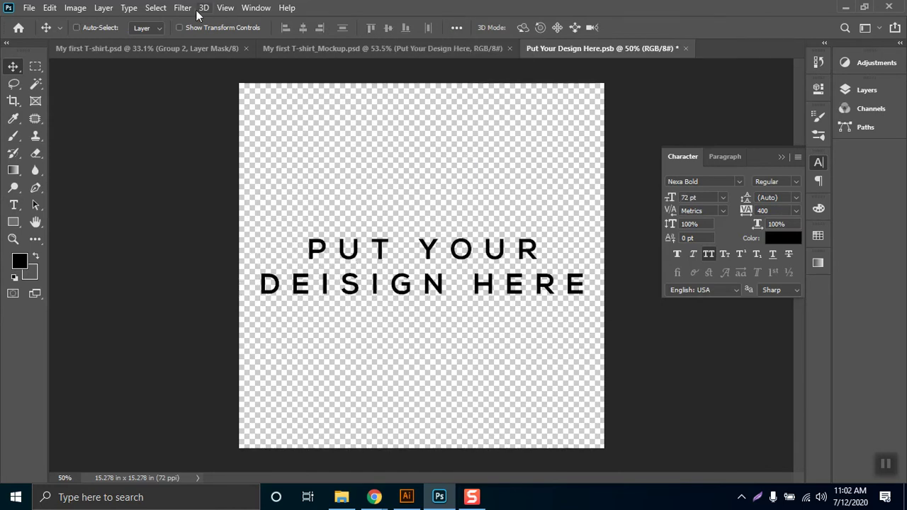
click(366, 50)
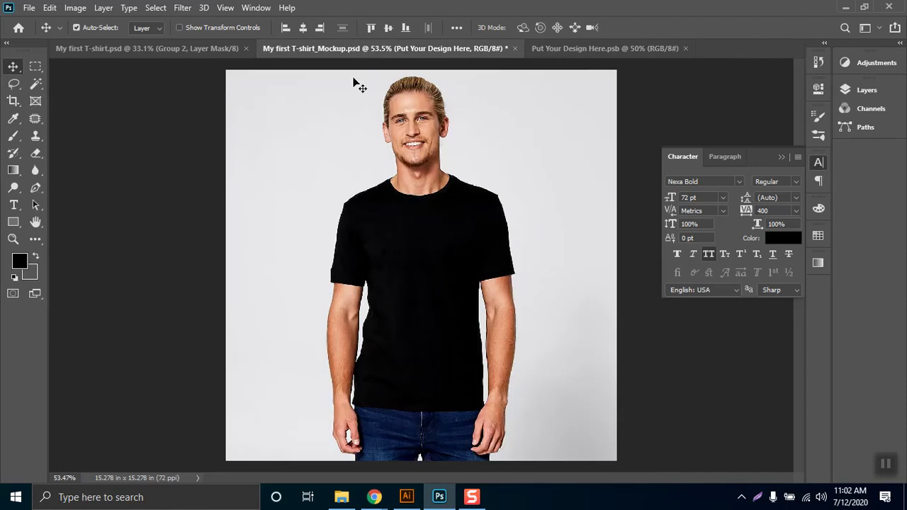
- Recolor the placeholder text to white (ffffff), save the smart object, and check it on the T-shirt mockup
click(566, 48)
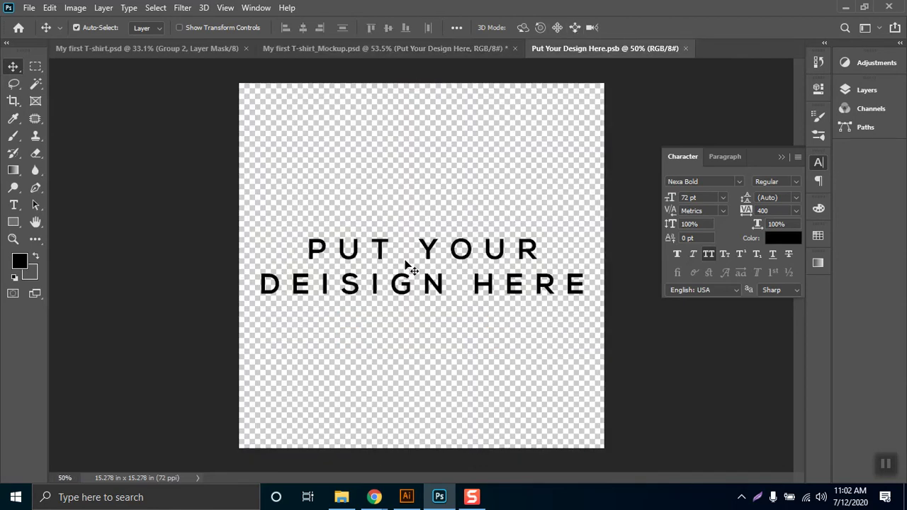
key(t)
click(406, 246)
key(ctrl+a)
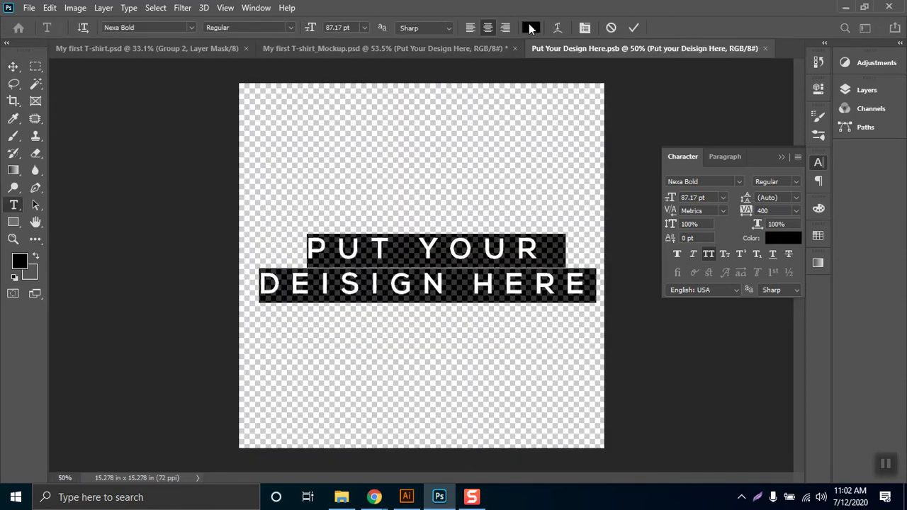
click(530, 27)
text(ffffff)
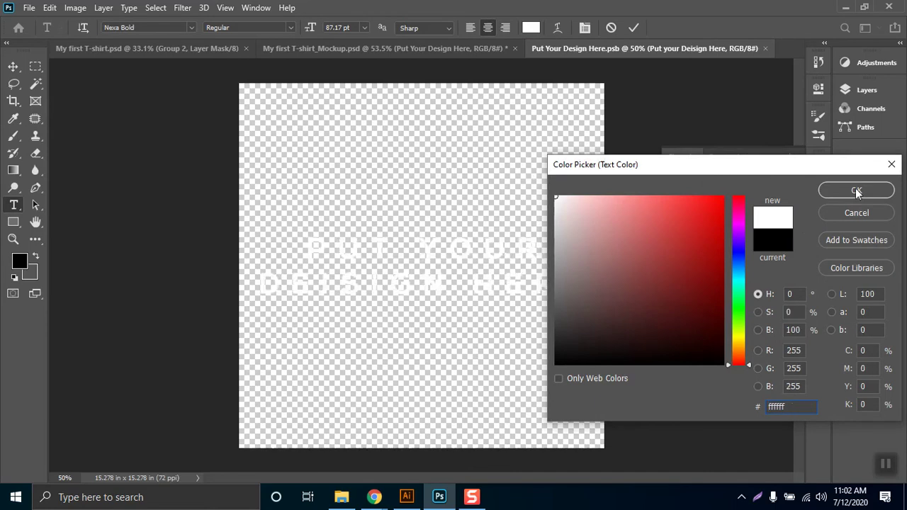
key(Return)
click(11, 66)
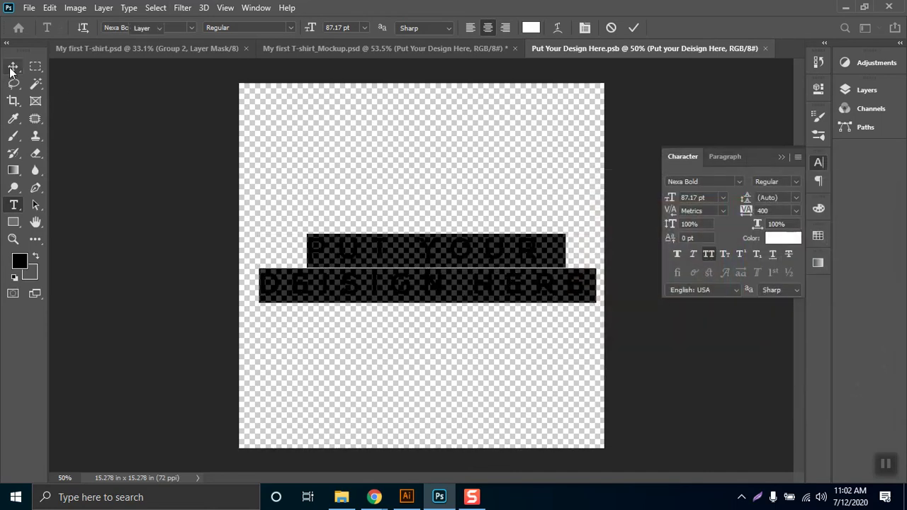
key(ctrl+s)
click(410, 48)
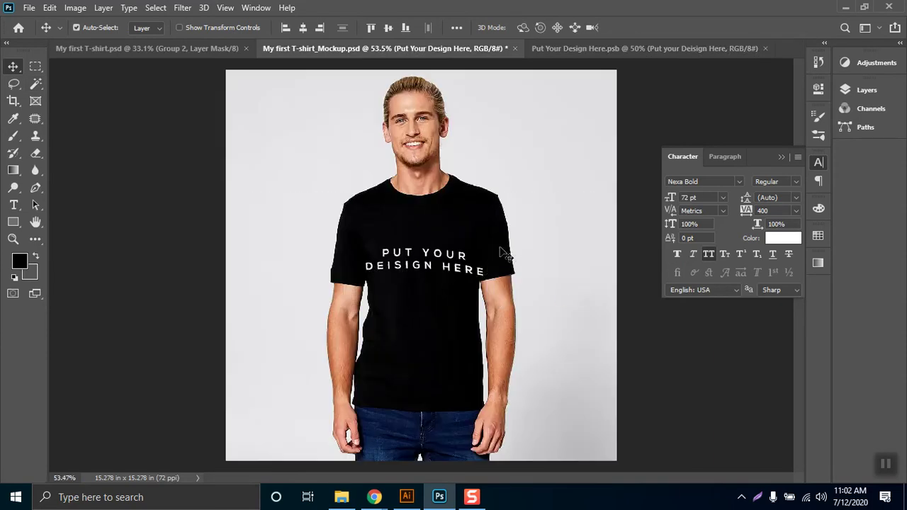
- Move the word "HERE" onto a third line, save the smart object, and check it on the T-shirt mockup
click(621, 49)
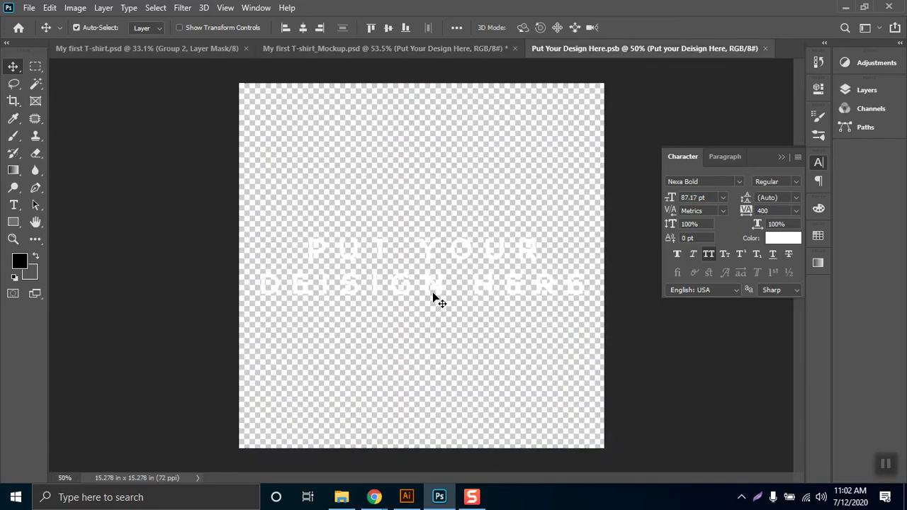
key(t)
click(473, 286)
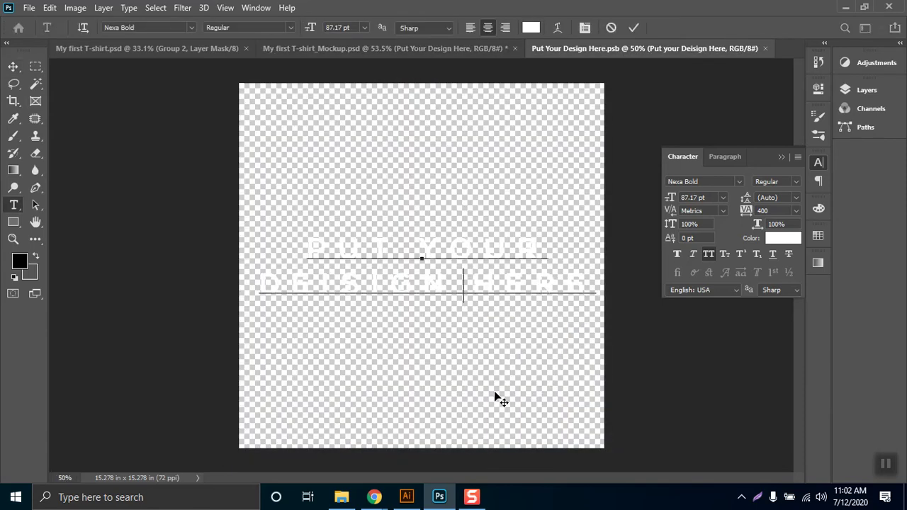
key(Return)
click(20, 66)
key(ctrl+s)
click(384, 48)
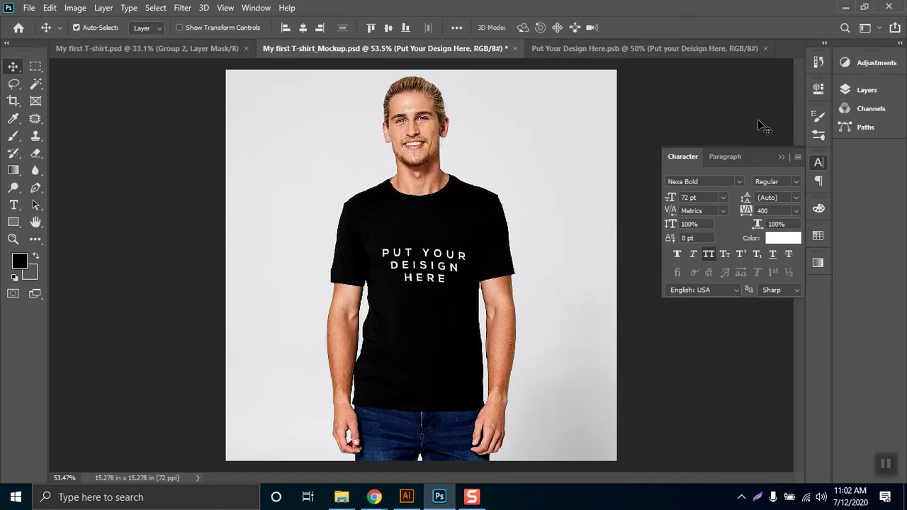
- In the smart object, hide the placeholder text and show the My first T-shirt layer, save it, and return to the mockup
click(664, 44)
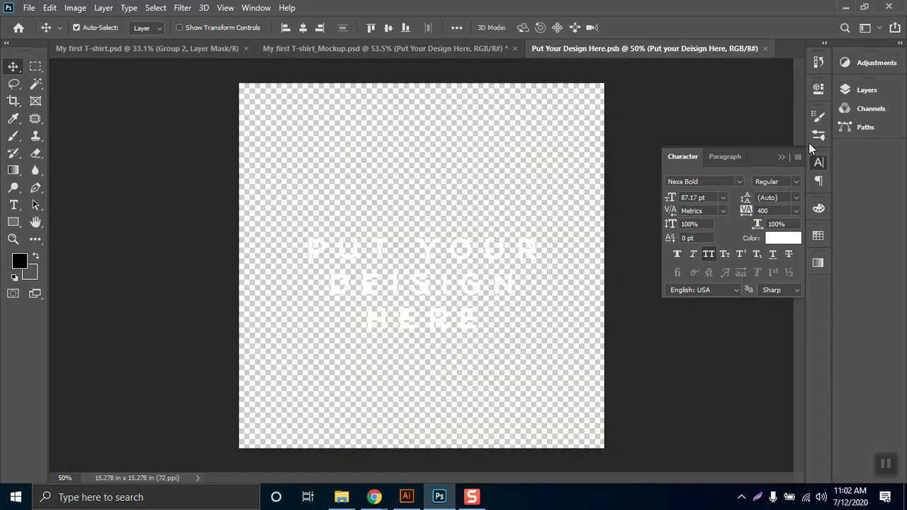
click(782, 156)
click(853, 95)
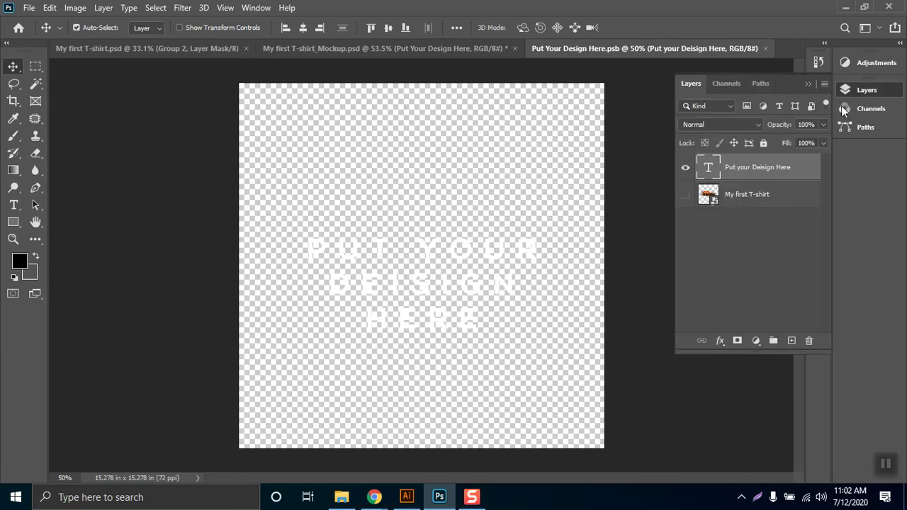
click(686, 167)
click(685, 194)
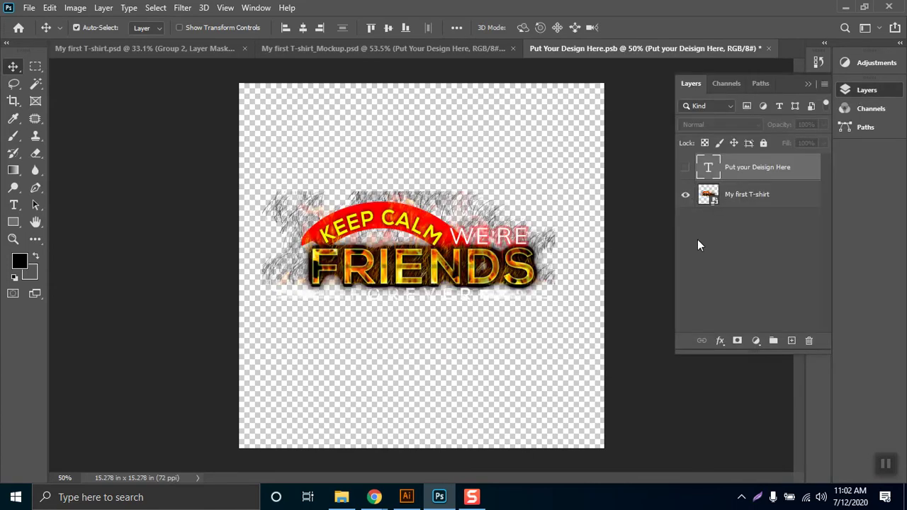
key(ctrl+s)
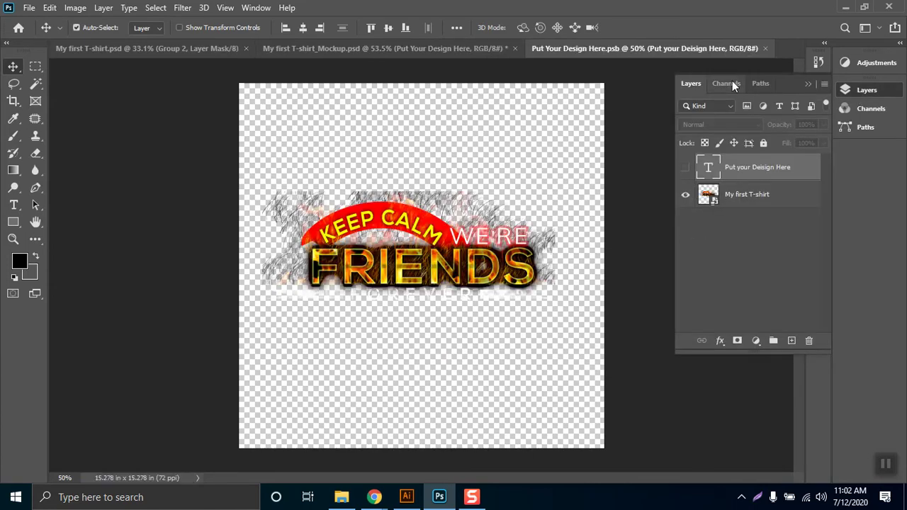
click(447, 48)
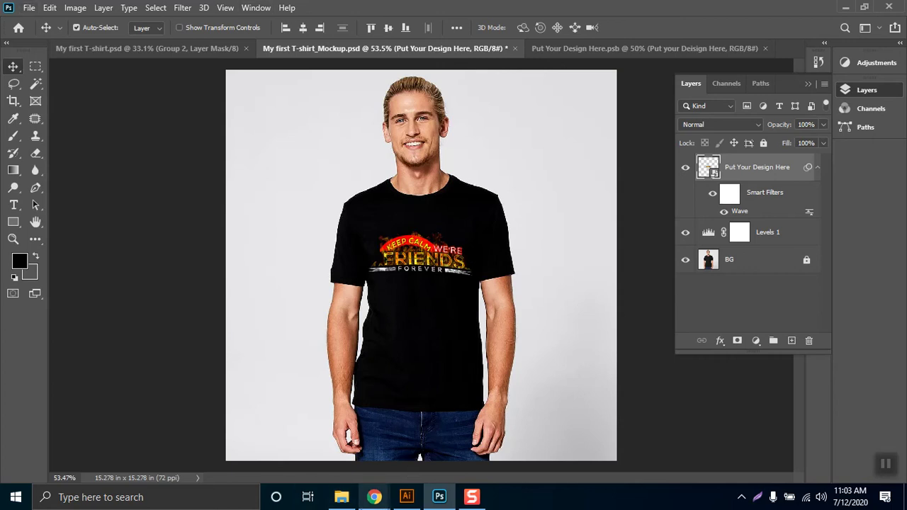
- Switch to Chrome, look over the black T-shirt image results, and return to the mockup in Photoshop
mouse_move(383, 503)
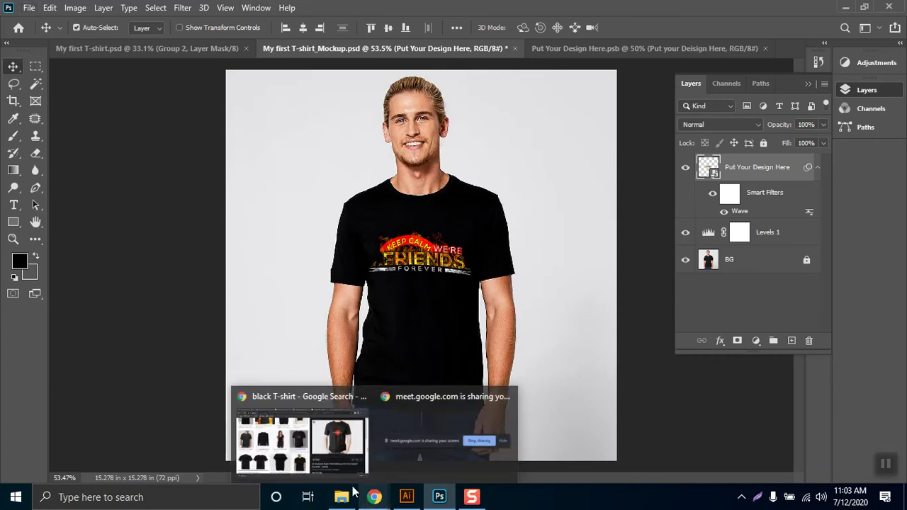
click(326, 451)
scroll(360, 195, up, 6)
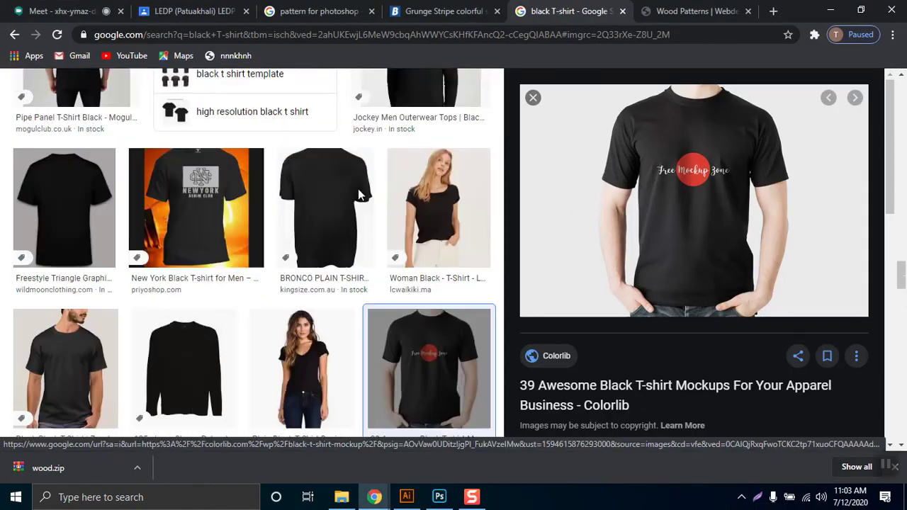
scroll(358, 195, up, 8)
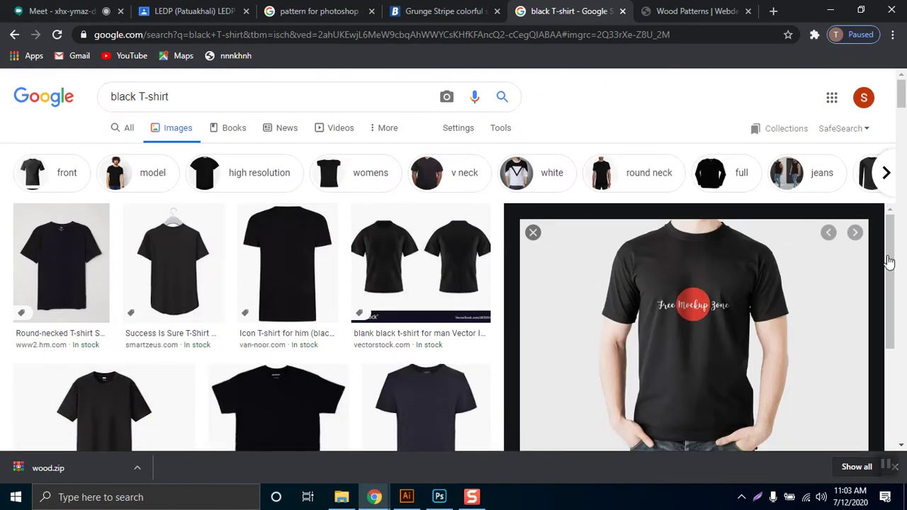
click(833, 8)
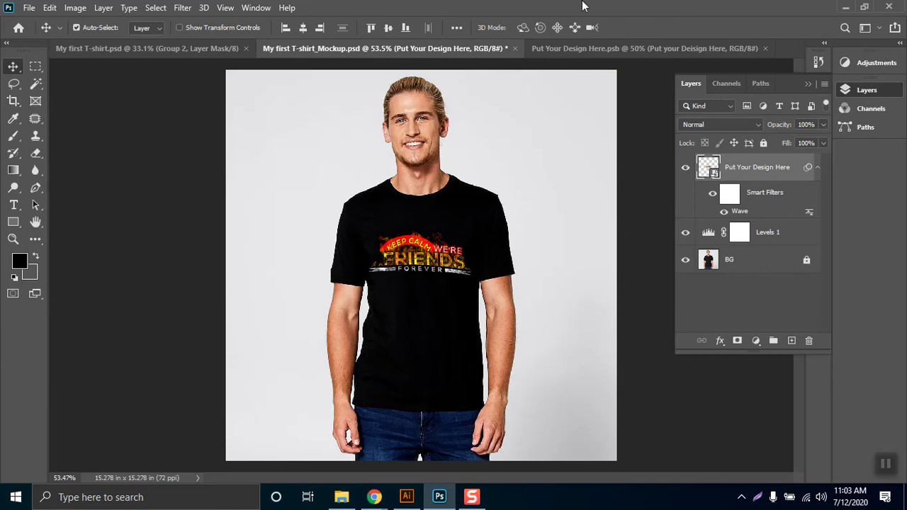
- In My first T-shirt.psd, show the black Layer 0 background behind the design
click(108, 52)
scroll(824, 273, down, 3)
click(685, 318)
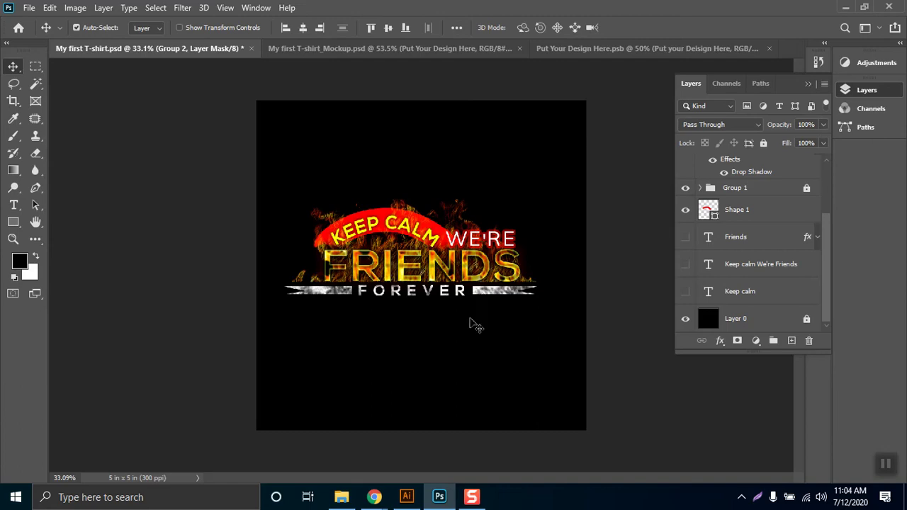
- Switch to Chrome to check the Google Meet call, and return to the T-shirt design in Photoshop
mouse_move(374, 496)
click(330, 407)
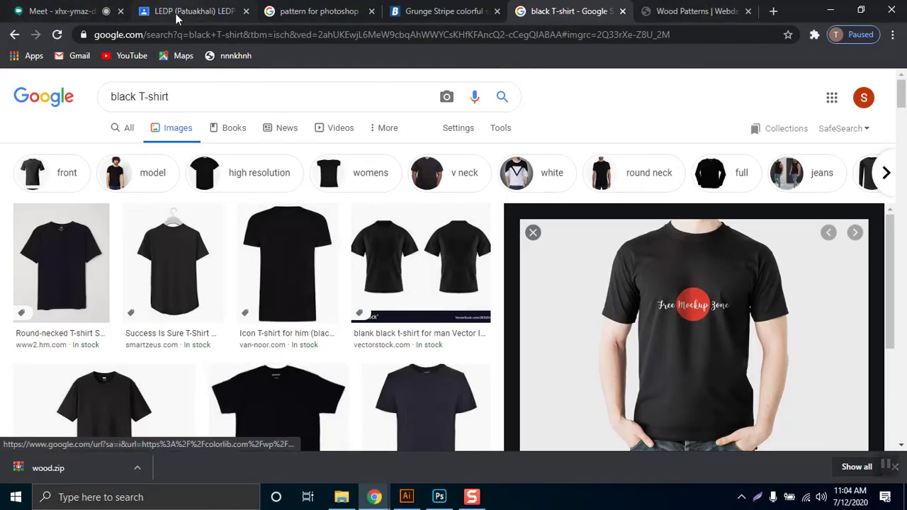
click(31, 7)
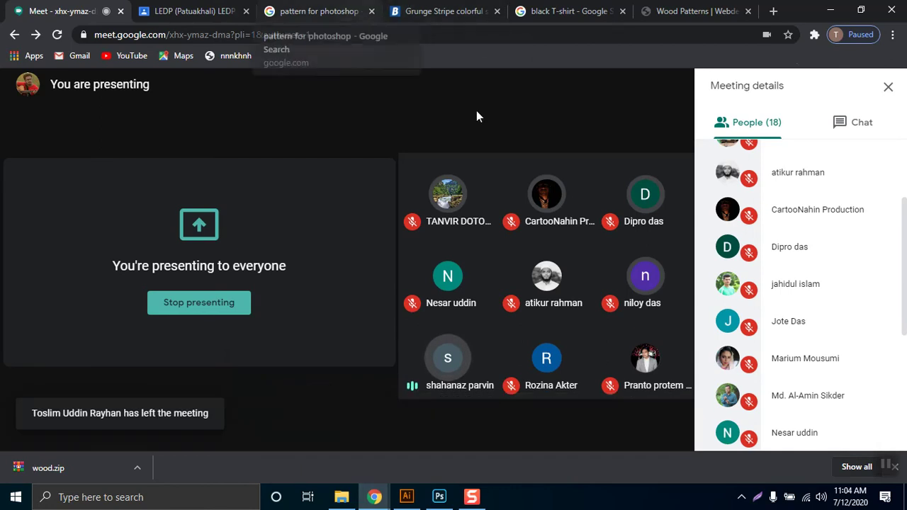
click(833, 9)
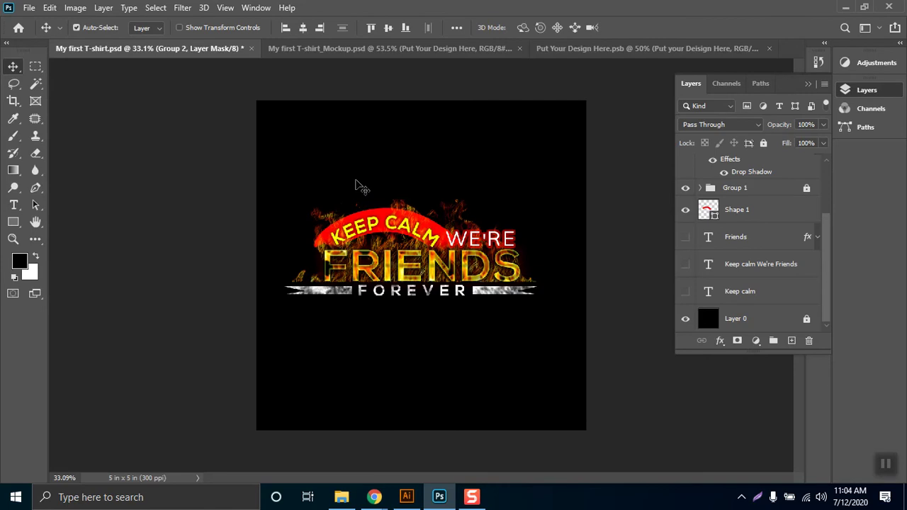
- Switch to Chrome and begin a web search for "corporate" from the Wood Patterns page
mouse_move(374, 497)
mouse_move(299, 425)
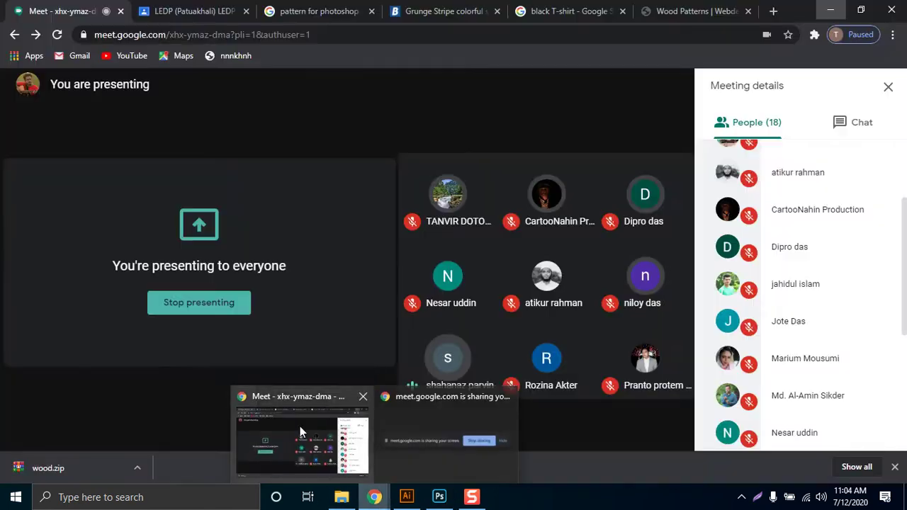
click(316, 425)
click(445, 11)
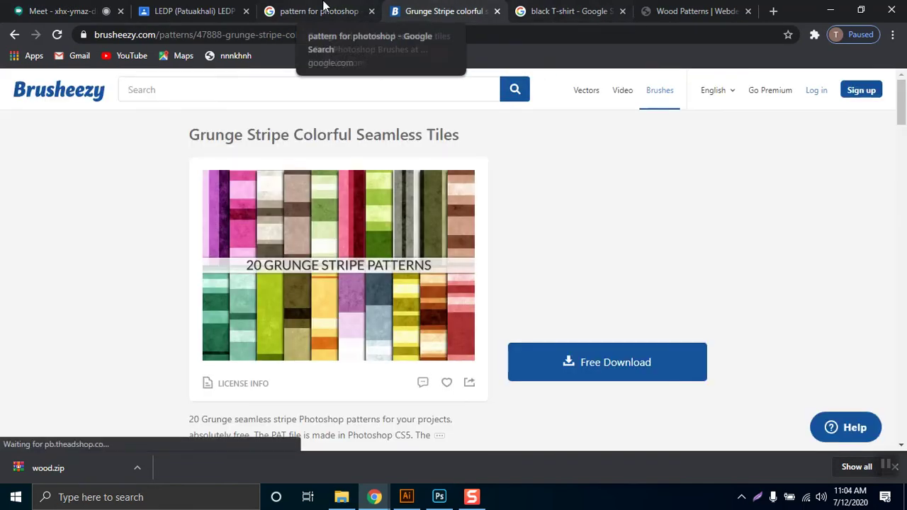
click(319, 11)
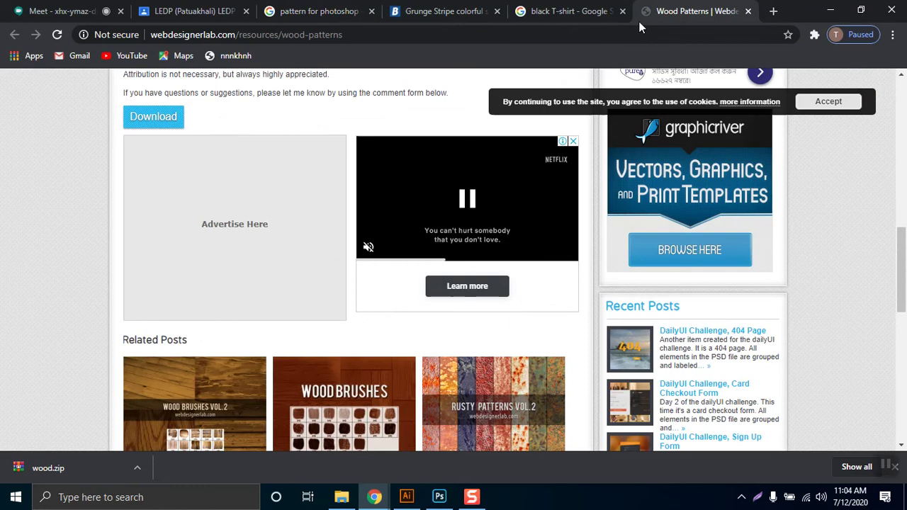
click(659, 11)
scroll(905, 282, up, 1)
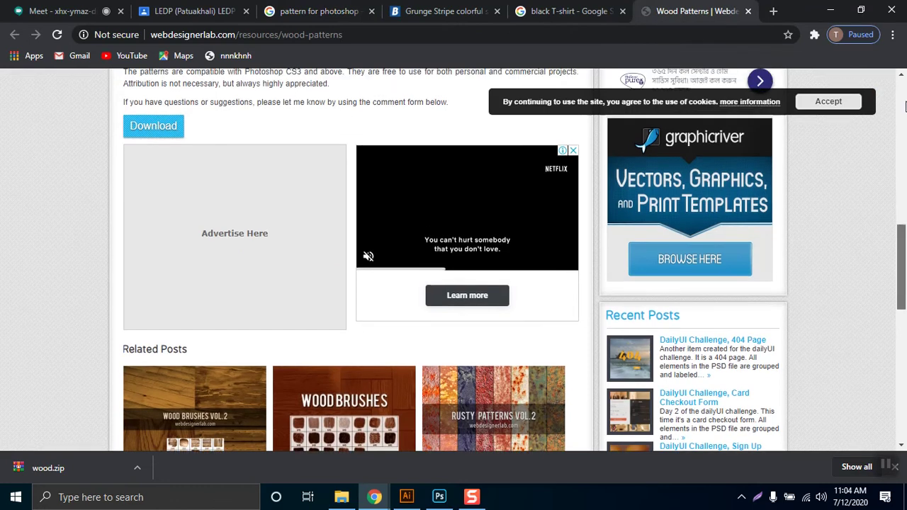
click(346, 35)
text(x)
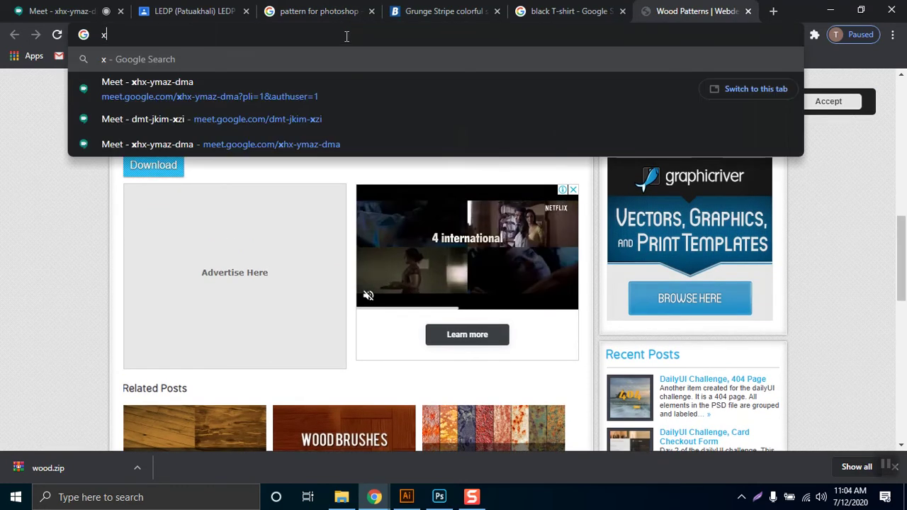
key(BackSpace)
text(cor[pporate)
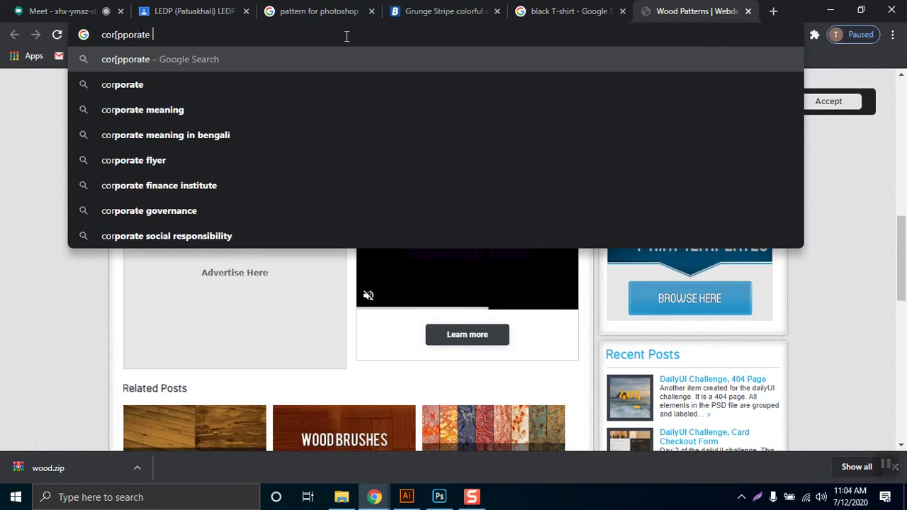
- Search the web for "corporate branding design" and show the image results
key(Down)
key(Down)
key(Down)
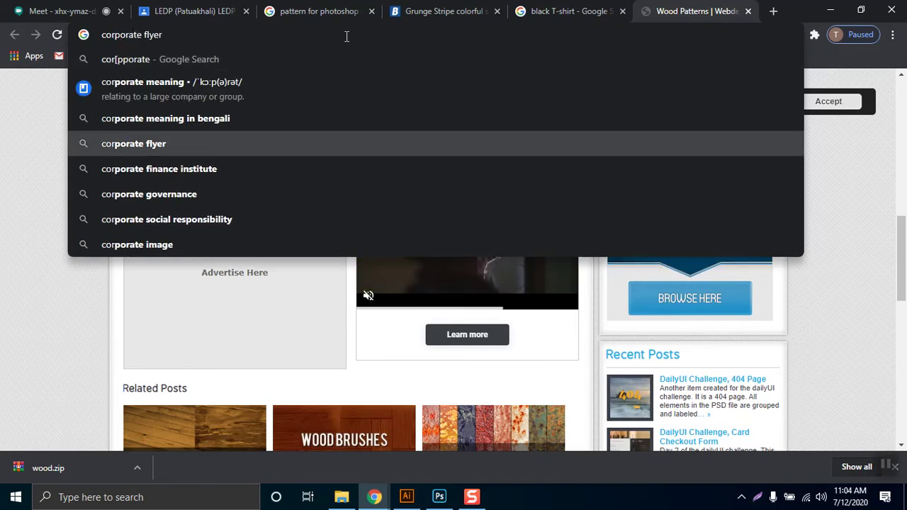
key(BackSpace)
key(BackSpace)
key(BackSpace)
key(BackSpace)
key(BackSpace)
text(branding)
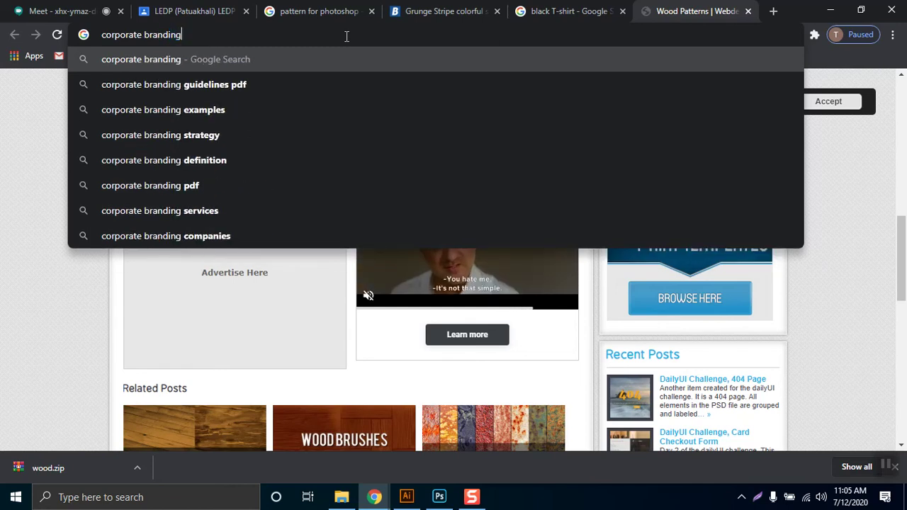
text( design)
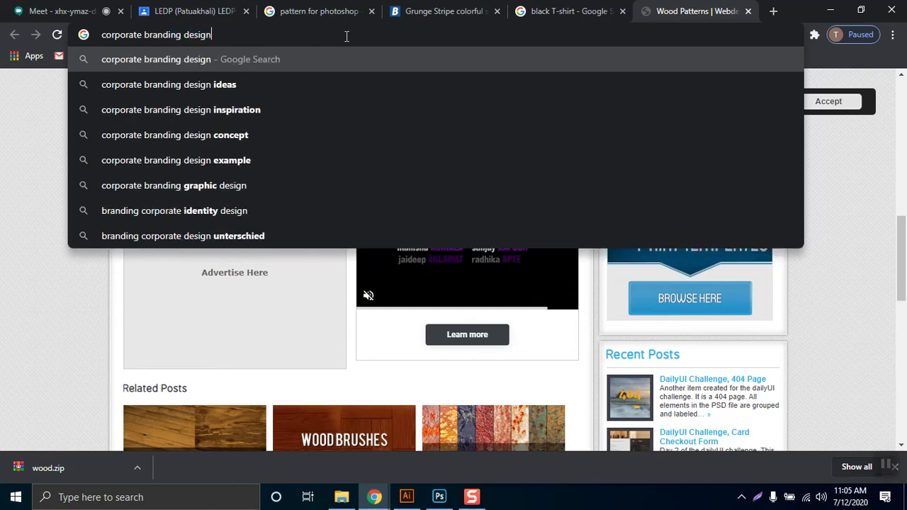
key(Return)
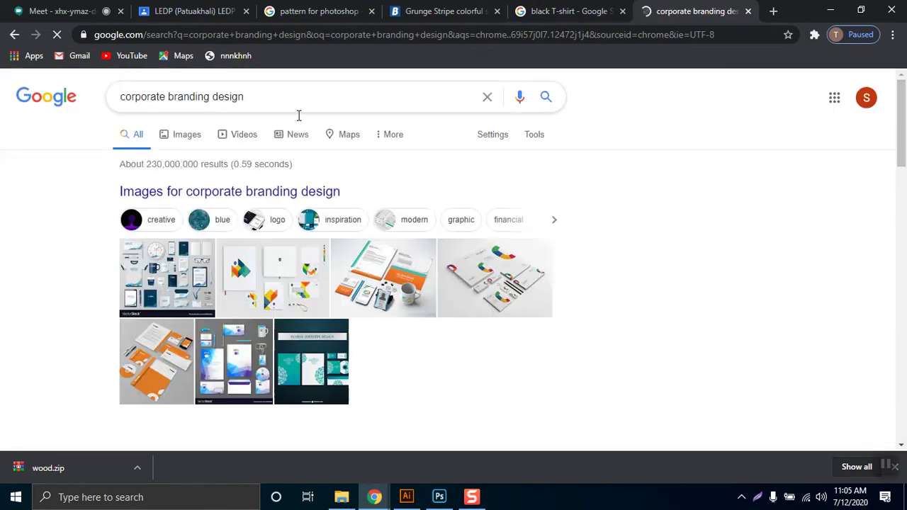
click(190, 134)
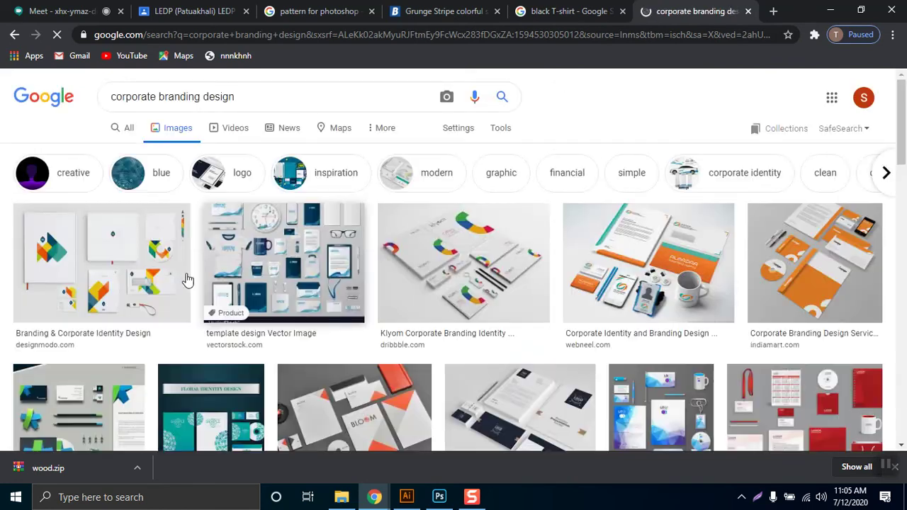
- Preview the blue VectorStock branding template, open the image in its own browser tab and enlarge it to full size
click(275, 292)
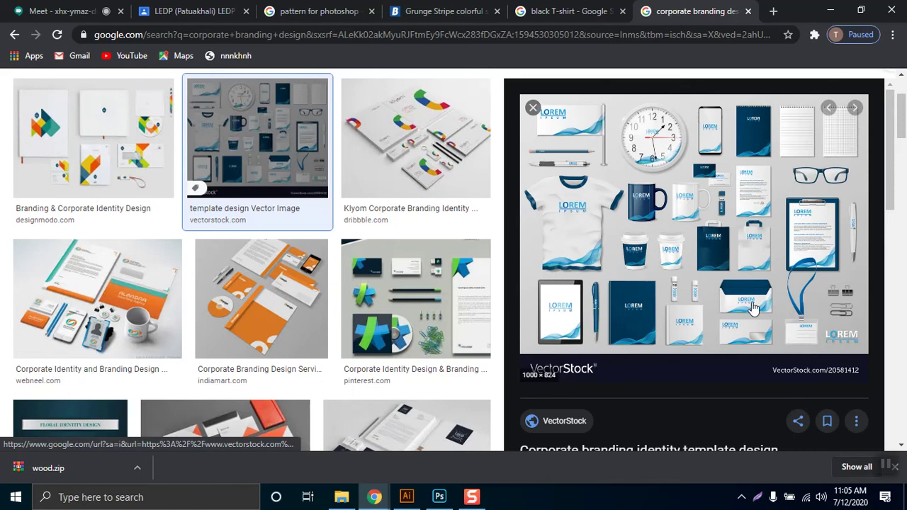
right_click(708, 263)
click(764, 367)
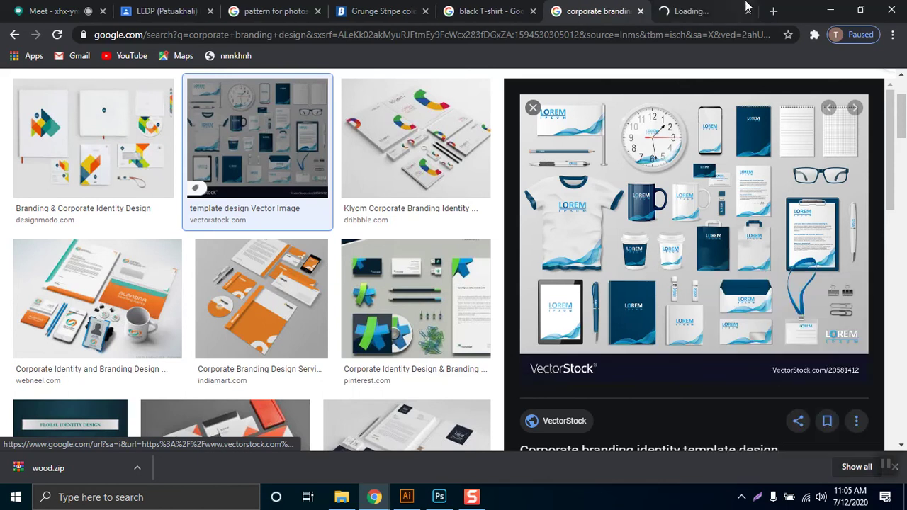
click(702, 11)
click(448, 161)
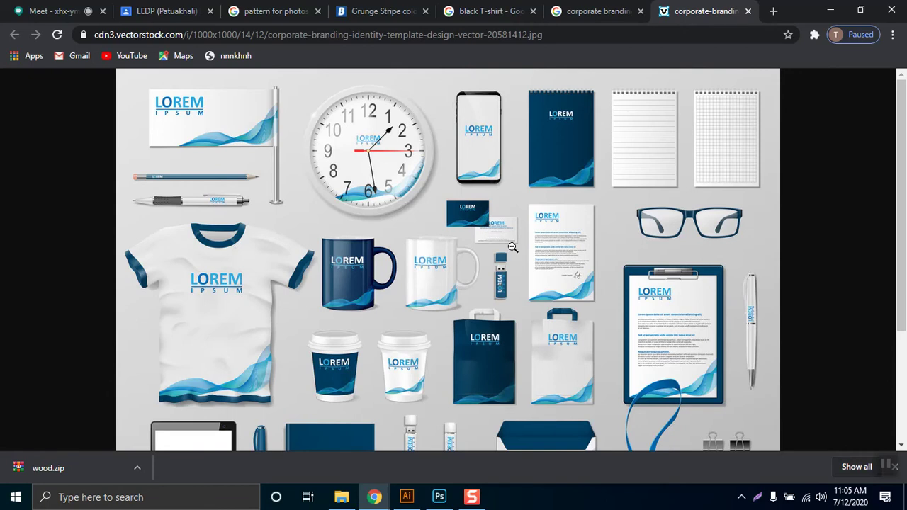
- Examine the branded items in the VectorStock template, from the clock and T-shirt to the envelopes and ID card
scroll(696, 290, down, 3)
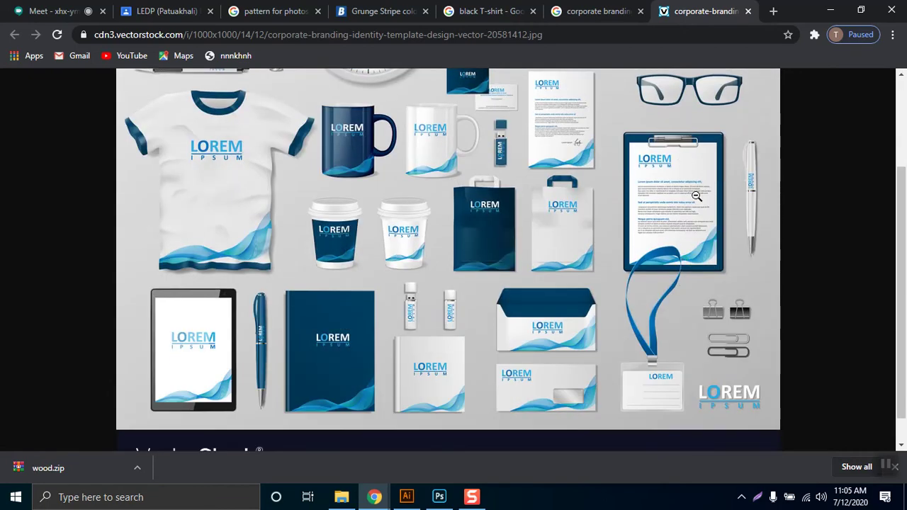
scroll(697, 221, up, 3)
scroll(696, 248, down, 3)
scroll(389, 389, up, 2)
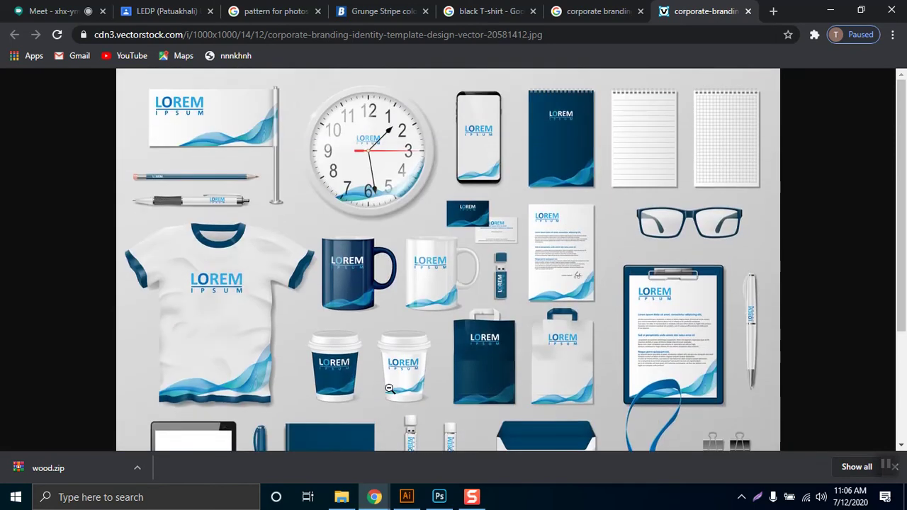
scroll(389, 388, down, 3)
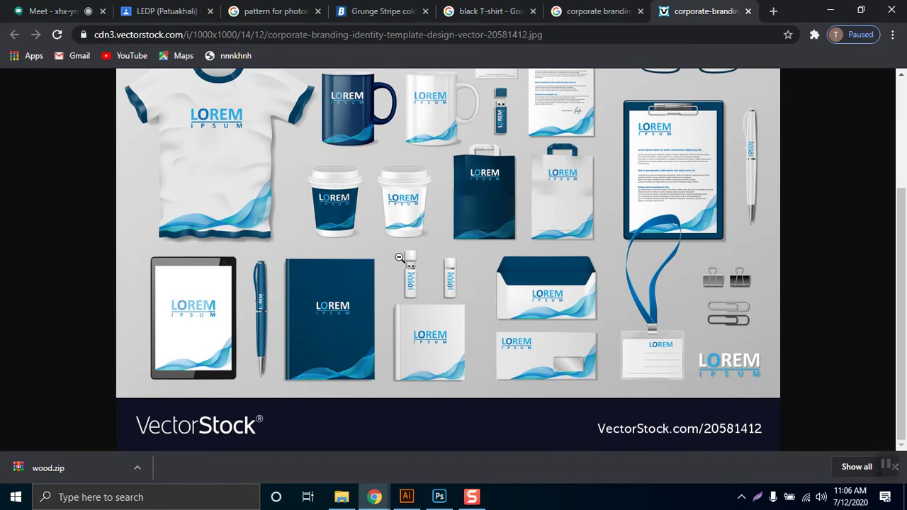
scroll(467, 246, up, 1)
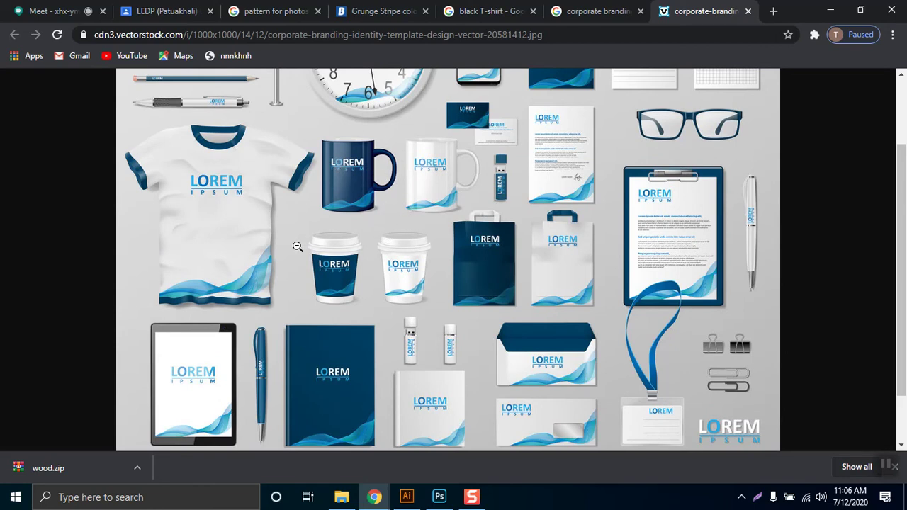
scroll(355, 304, down, 2)
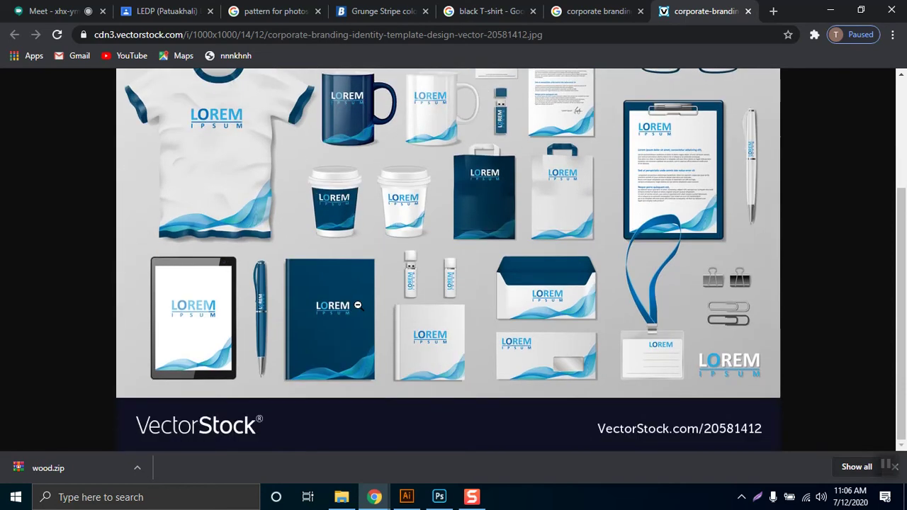
scroll(488, 345, up, 1)
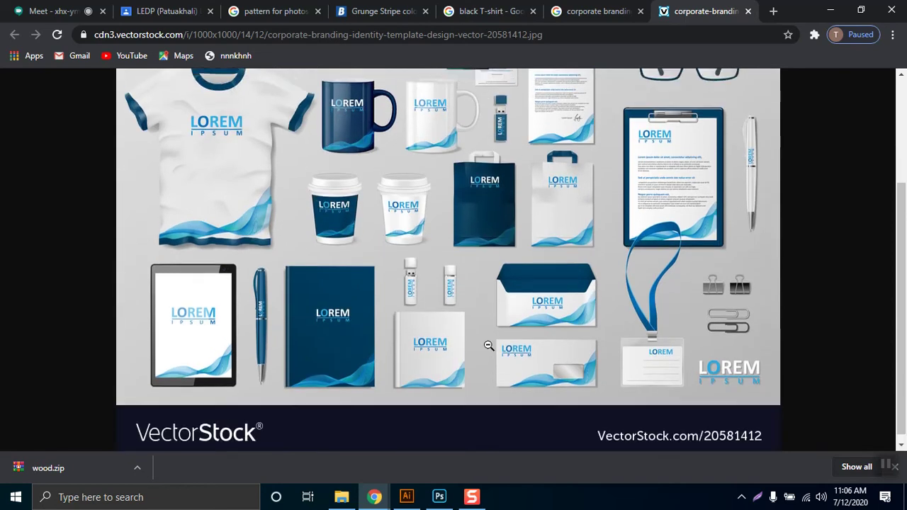
scroll(489, 345, up, 3)
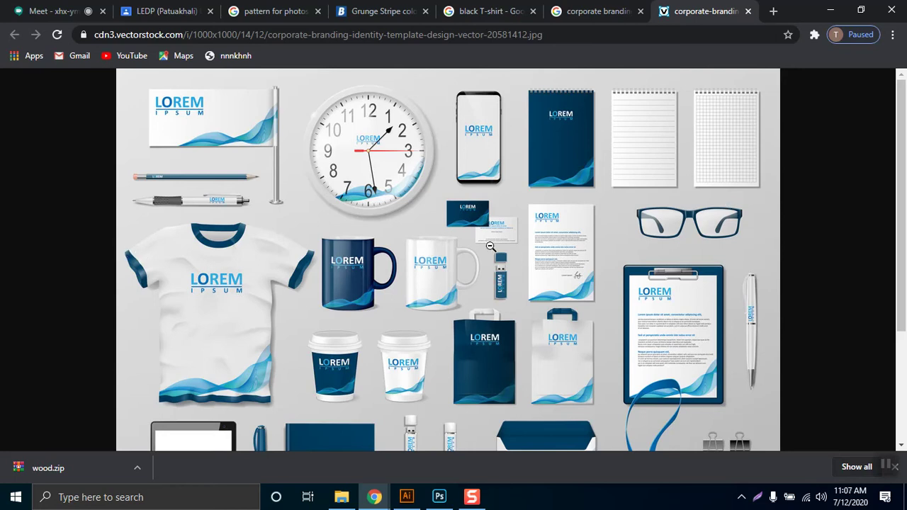
scroll(469, 271, down, 1)
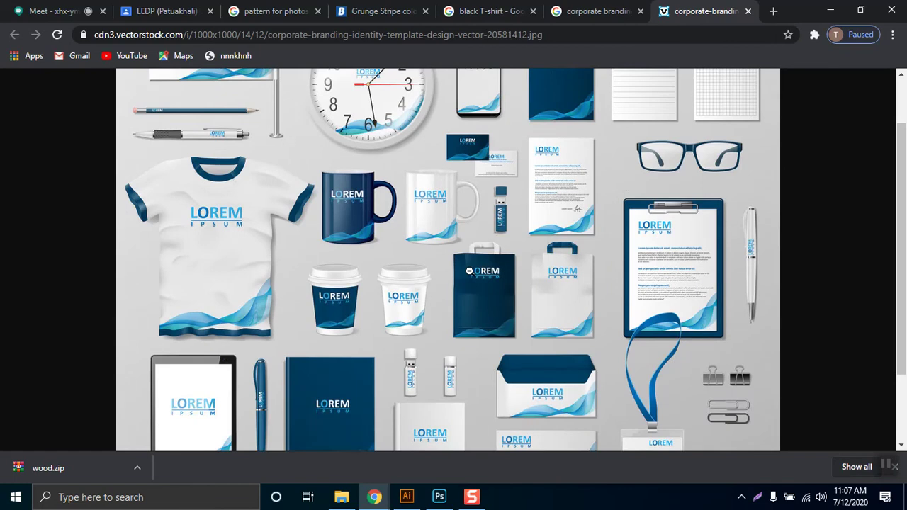
scroll(468, 270, down, 1)
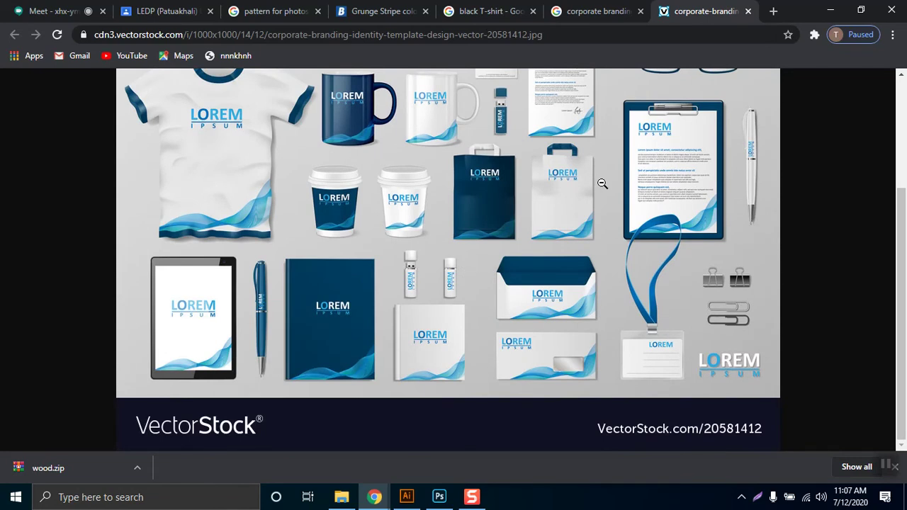
- Return to the image results, switch to Photoshop and view Put Your Design Here.psb and My first T-shirt_Mockup.psd
click(611, 14)
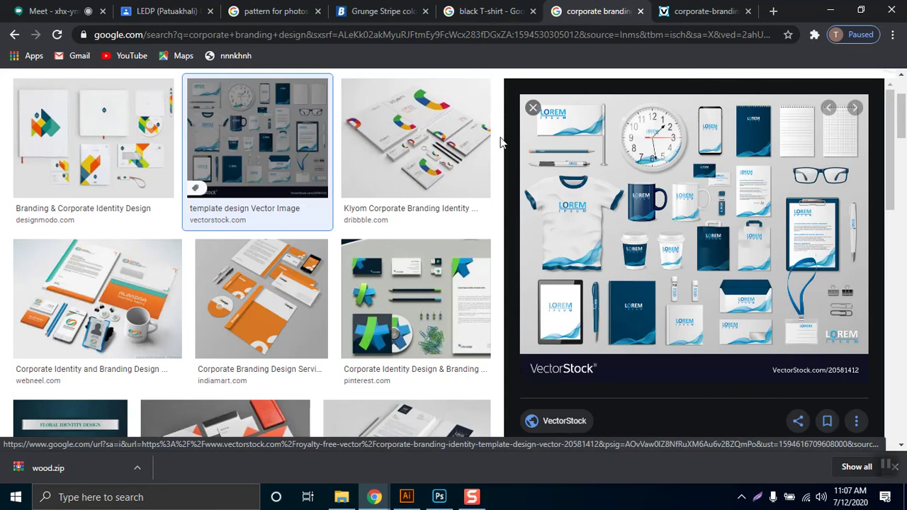
click(440, 497)
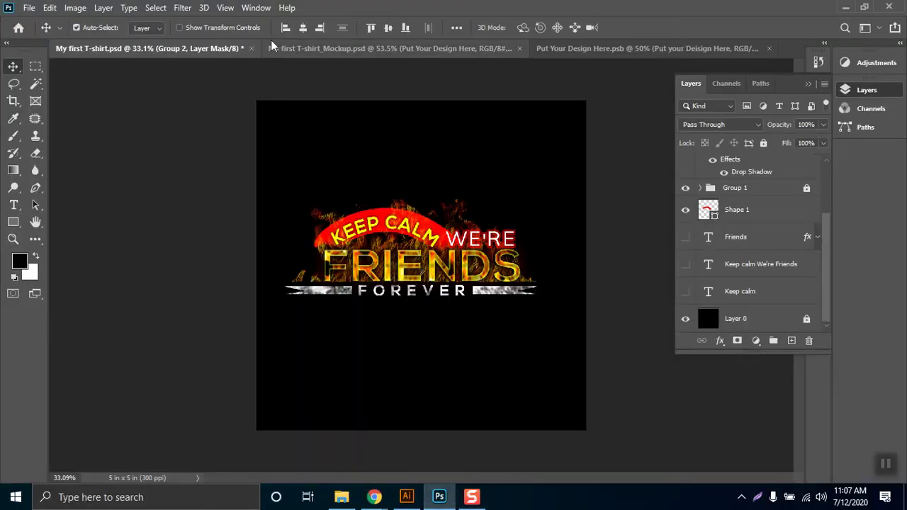
click(637, 48)
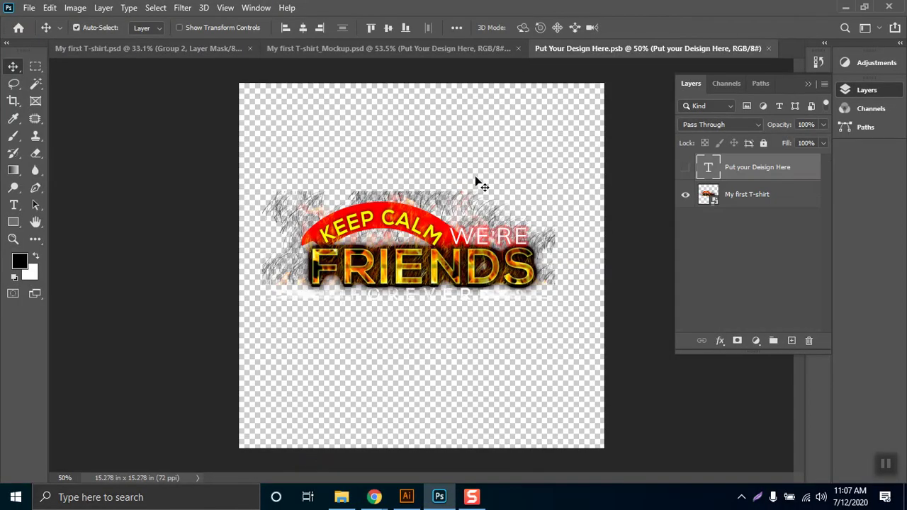
click(435, 48)
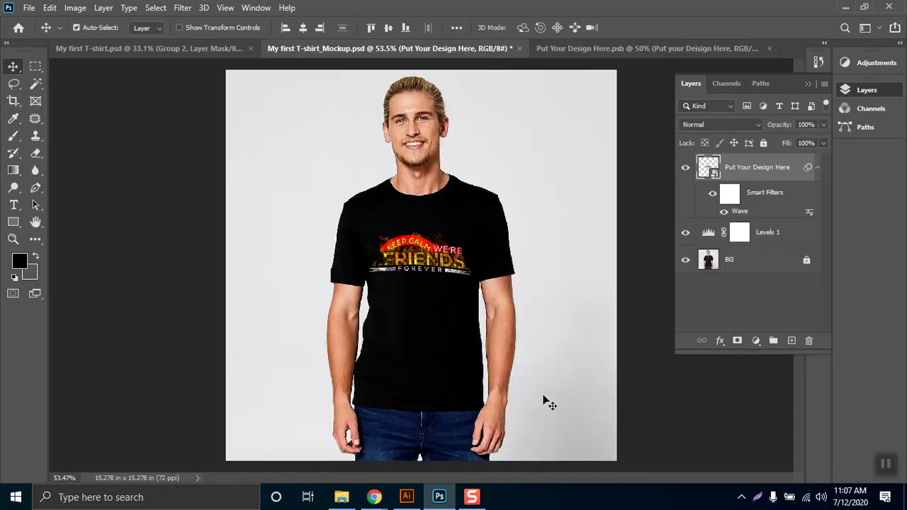
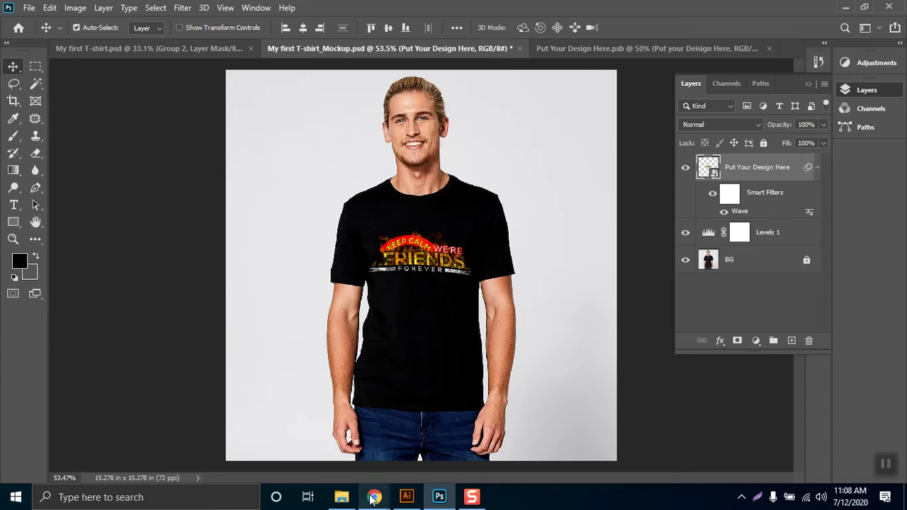
- Switch to Chrome, check the Google Classroom stream and the Google Meet call, and return to Photoshop
mouse_move(373, 497)
click(319, 459)
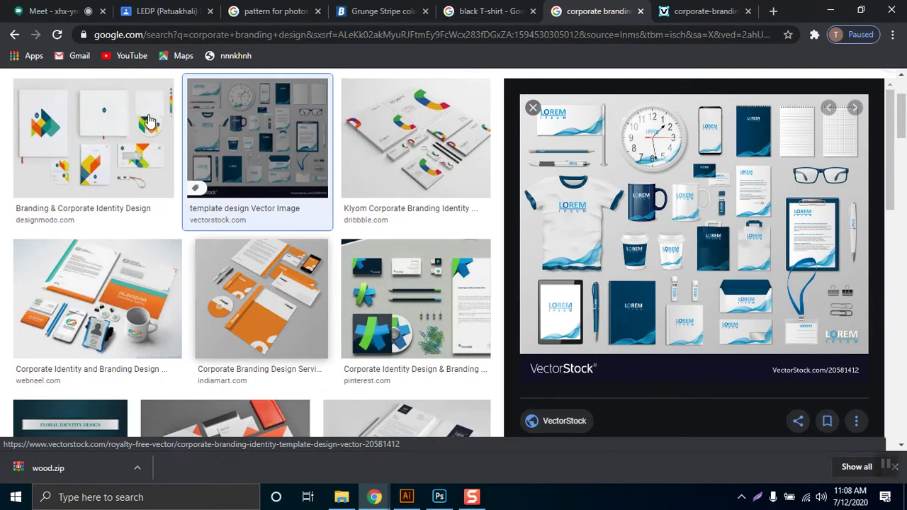
click(203, 7)
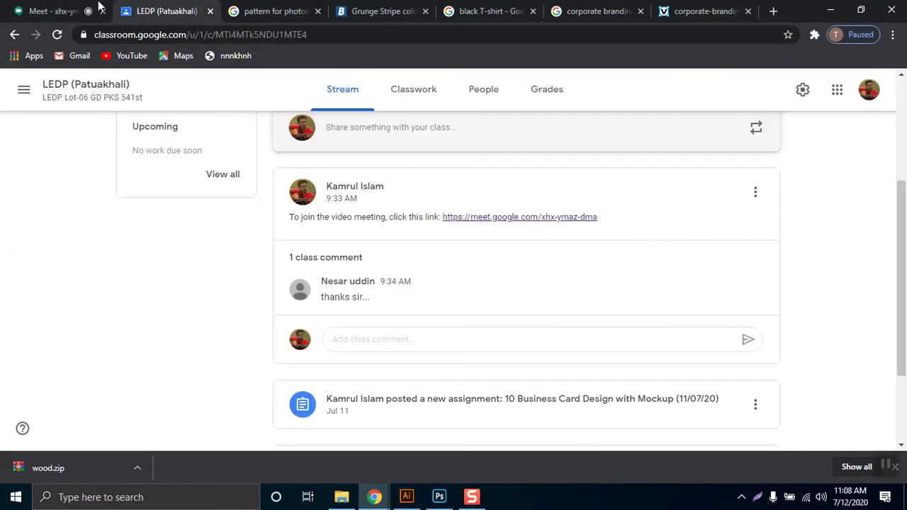
click(36, 7)
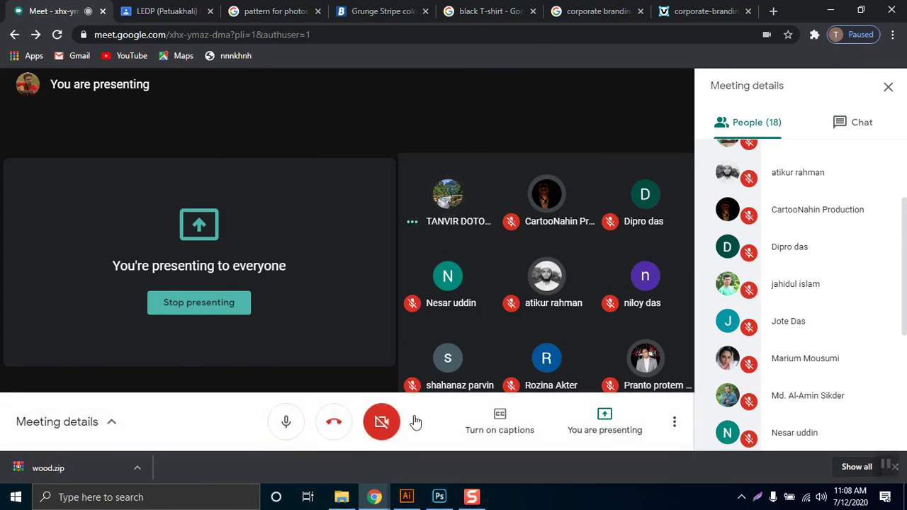
click(438, 496)
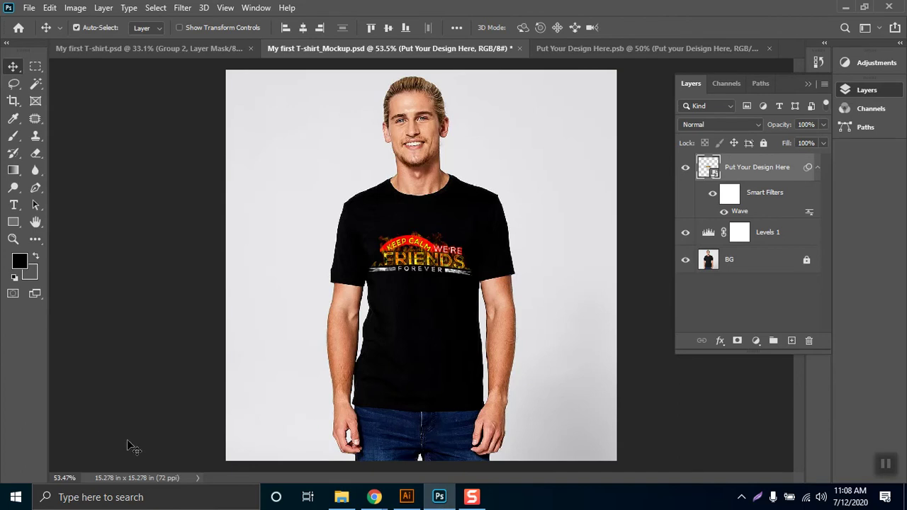
click(13, 222)
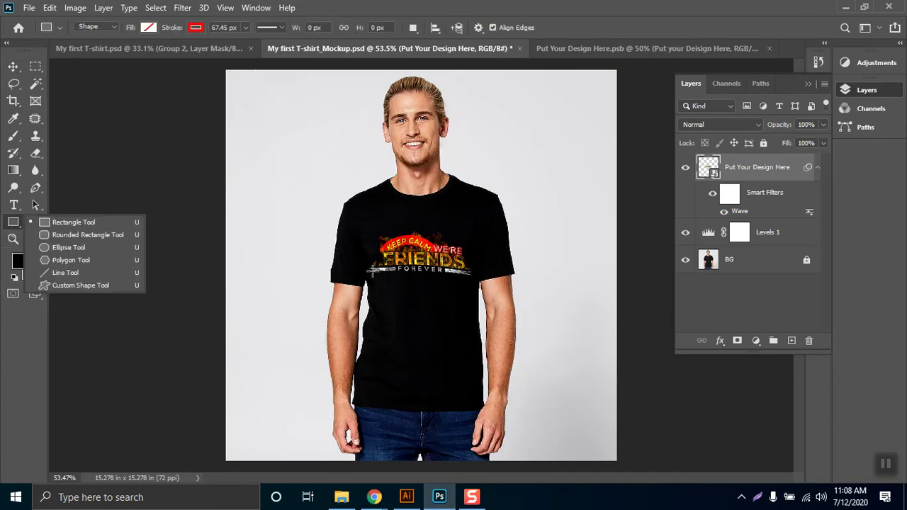
click(13, 228)
mouse_move(380, 502)
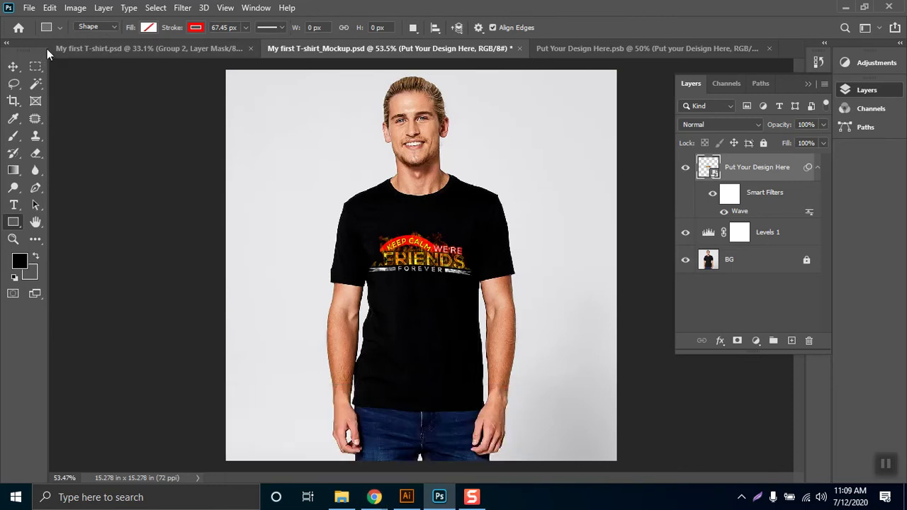
click(13, 66)
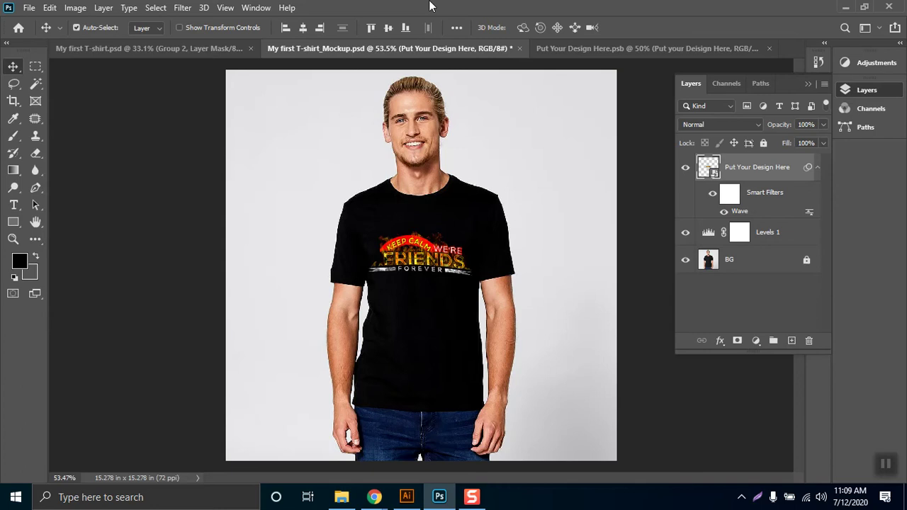
- Switch to the Google Meet call in Chrome, mute the microphone, and return to the T-shirt documents in Photoshop
mouse_move(372, 500)
click(249, 454)
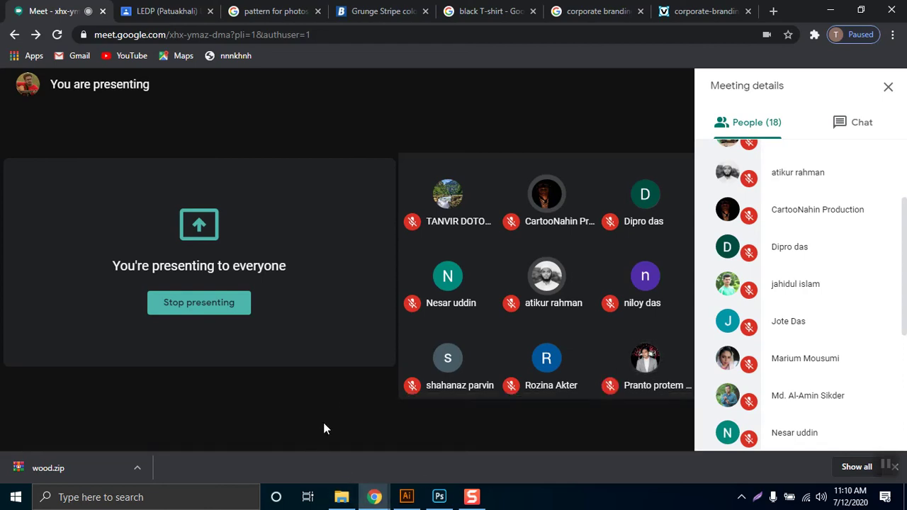
click(286, 423)
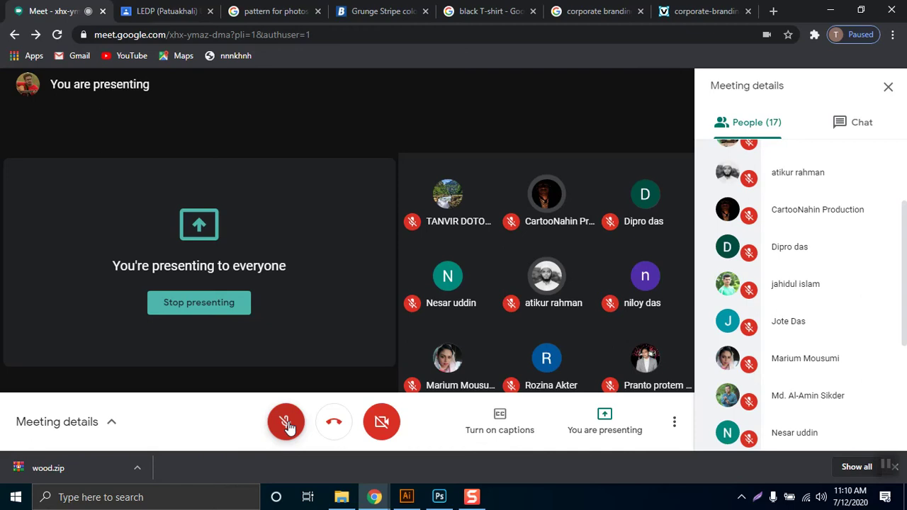
click(439, 497)
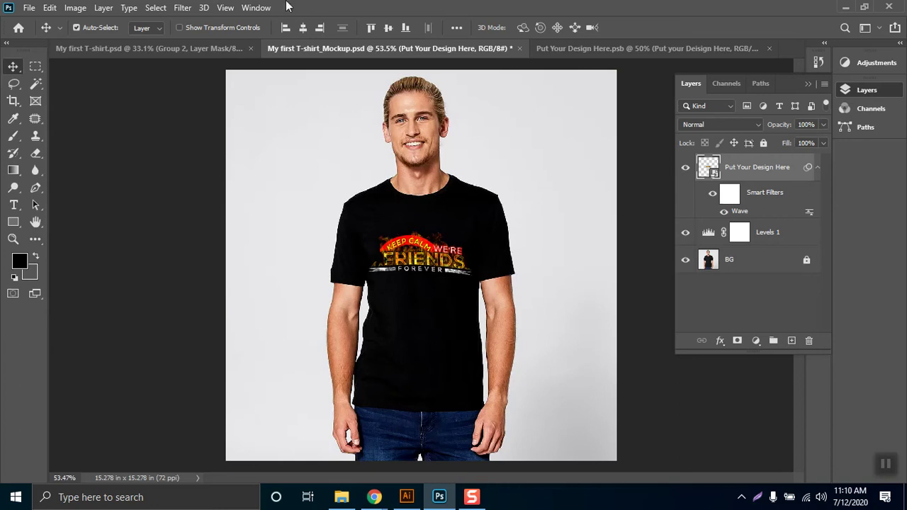
click(179, 49)
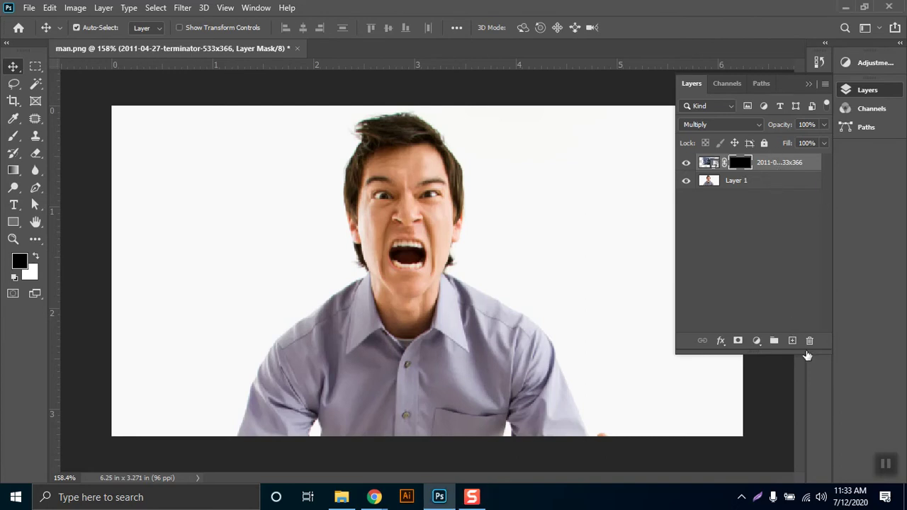
- Delete the layer mask of the terminator layer in man.png, along with the terminator layer itself
click(809, 340)
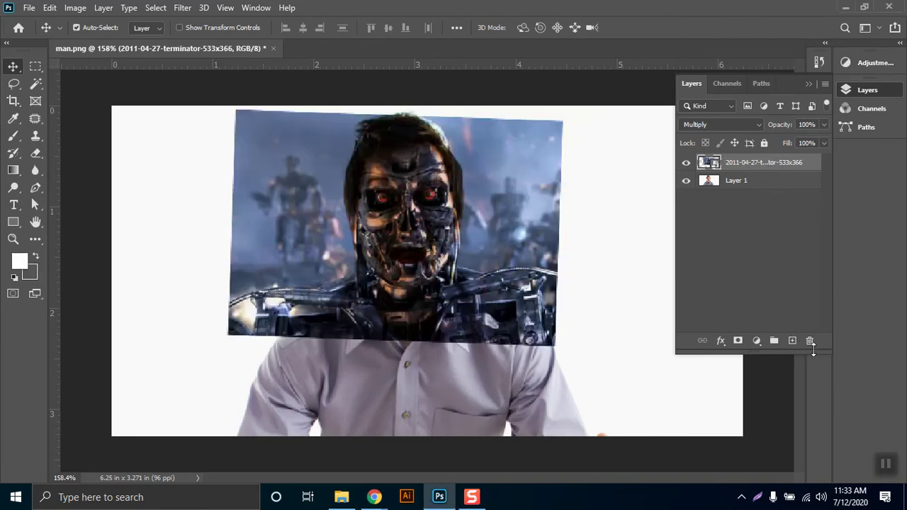
click(809, 340)
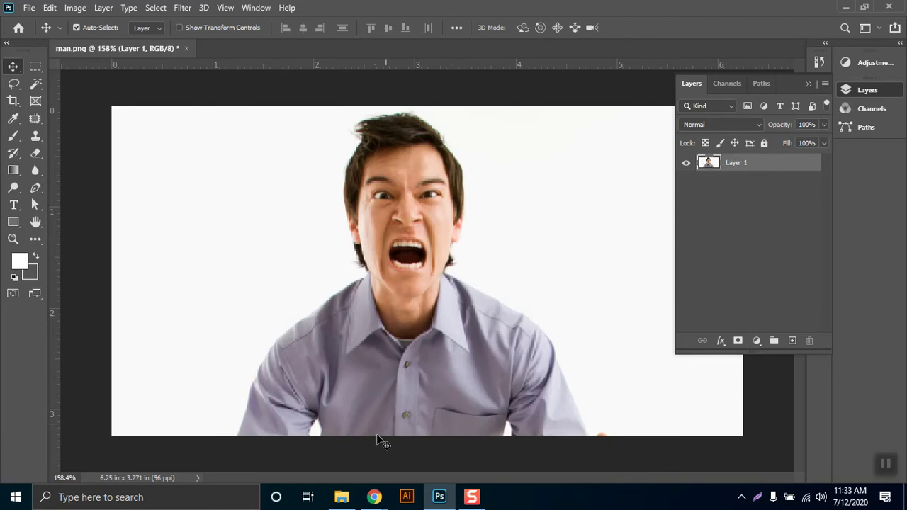
- Place 2011-04-27-terminator-533x366 from the Class 4 folder into man.png as a new layer above Layer 1
click(851, 6)
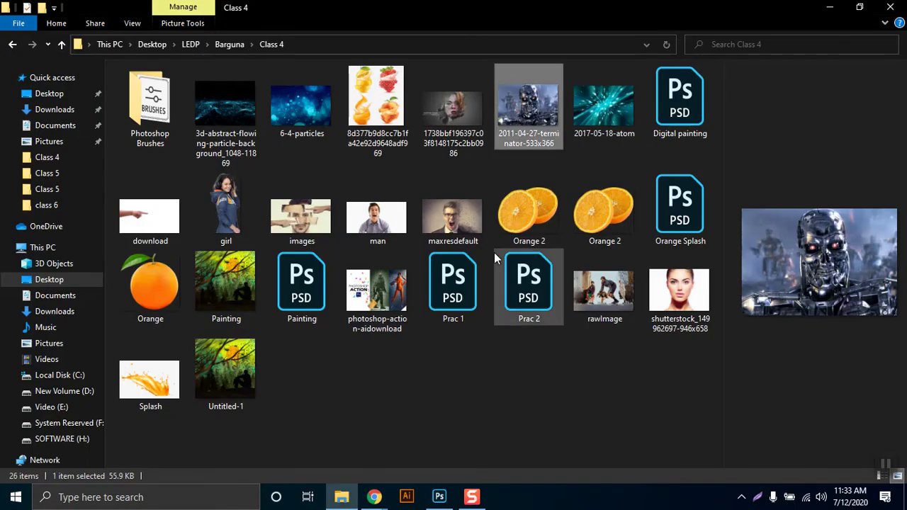
drag(532, 112, 411, 268)
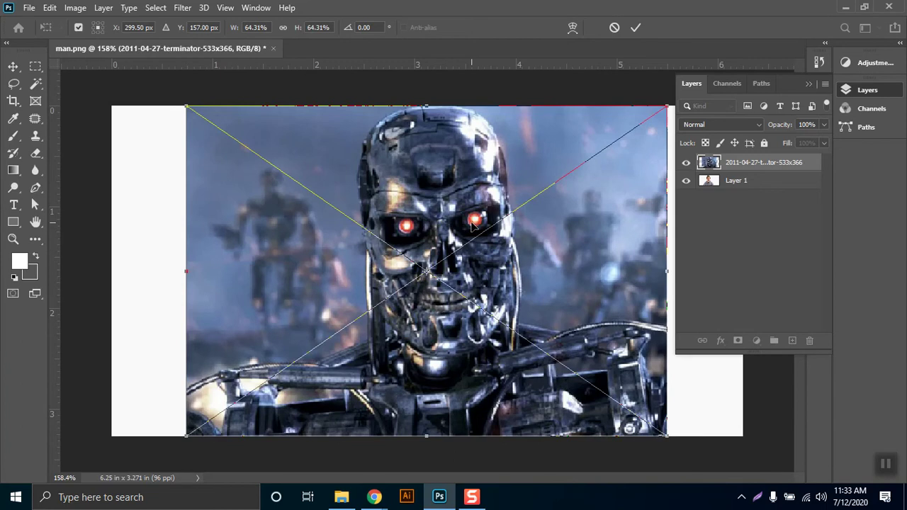
key(Return)
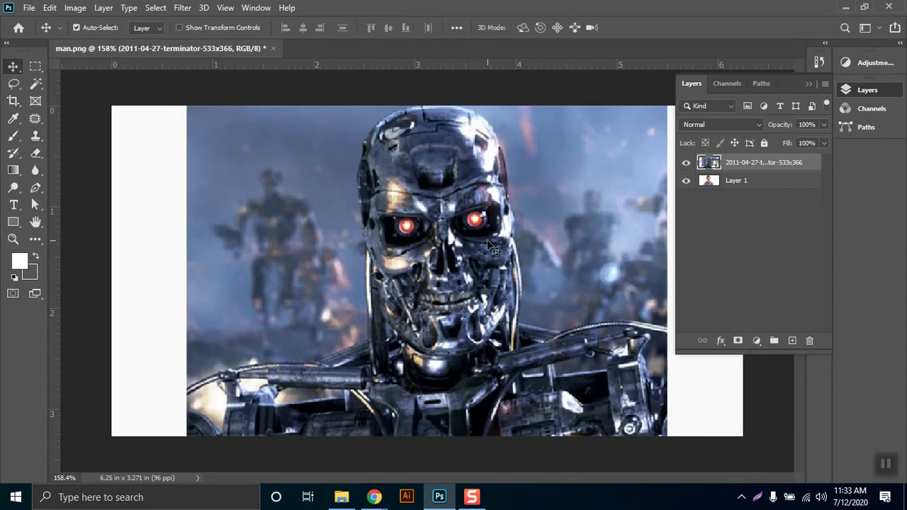
- Hide and reshow the terminator layer, and set its blend mode to Multiply
click(686, 162)
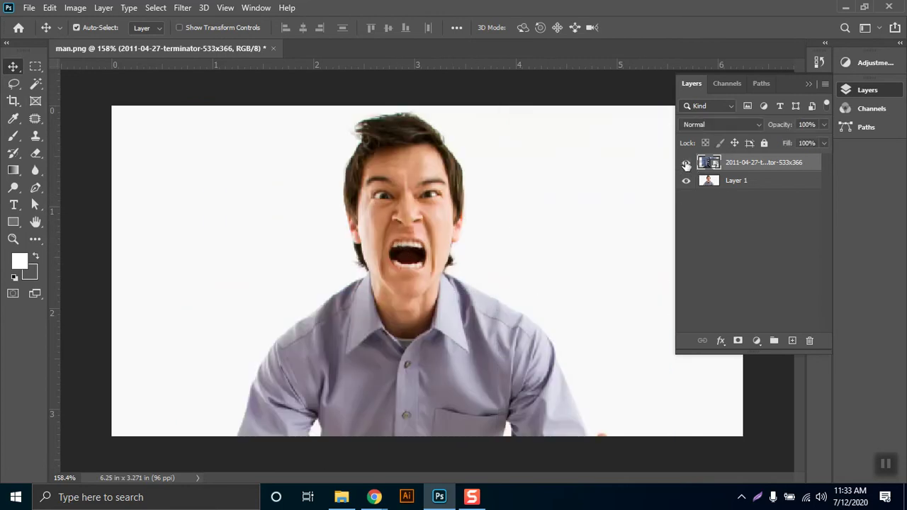
click(686, 163)
click(701, 122)
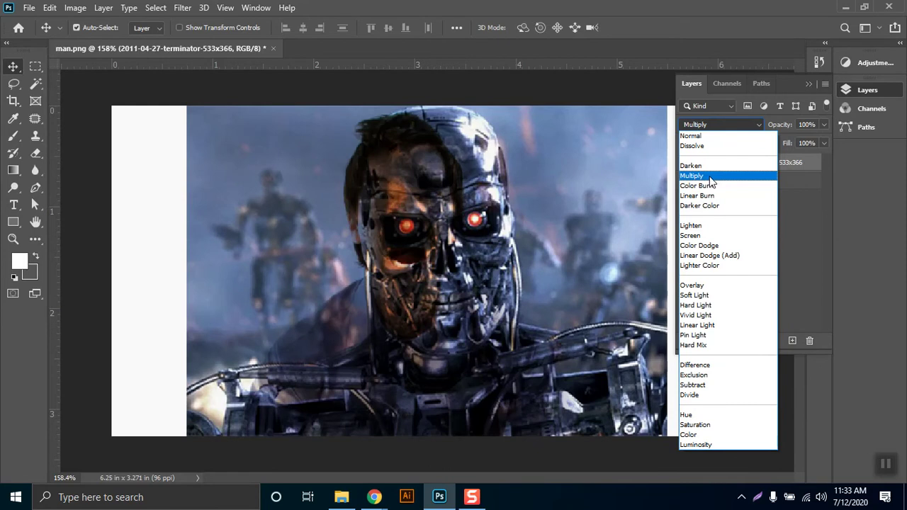
click(710, 177)
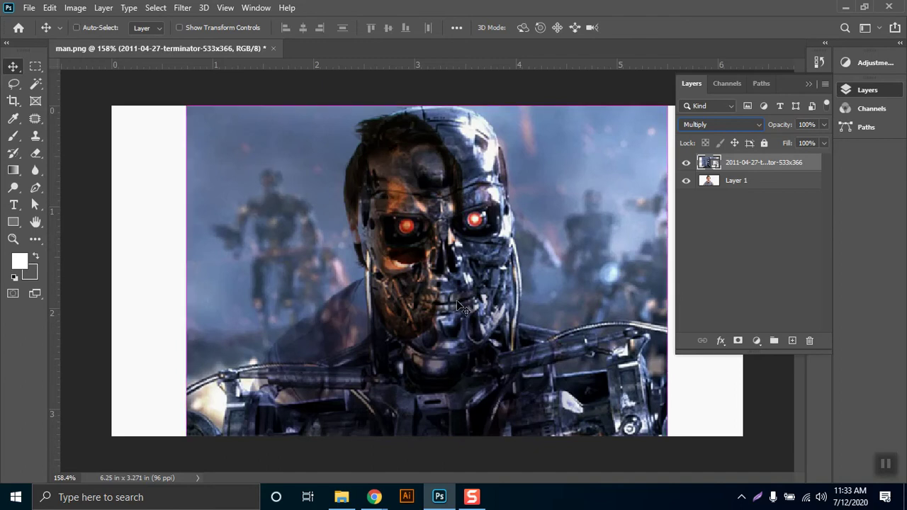
- Start a free transform of the terminator layer and scale it down to about 35% over the man's face
key(ctrl+t)
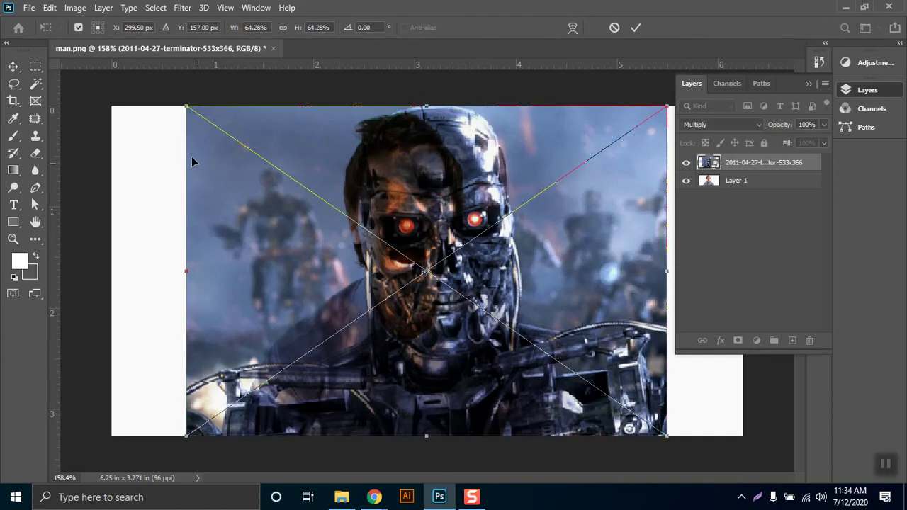
drag(184, 105, 348, 157)
drag(413, 215, 380, 150)
drag(441, 257, 462, 308)
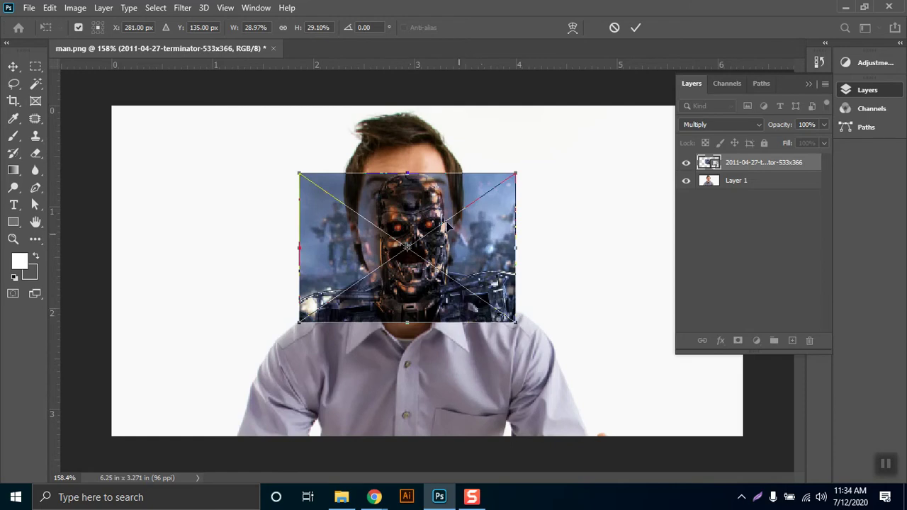
drag(298, 172, 271, 124)
drag(277, 131, 276, 130)
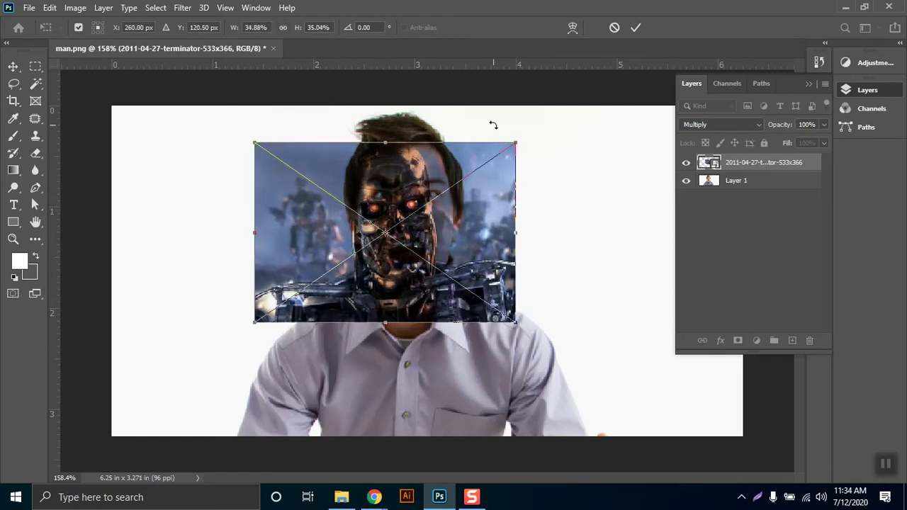
- Enlarge the terminator layer to about 41%, rotate it about 3.7 degrees and align its eyes with the man's
drag(517, 138, 546, 111)
mouse_move(396, 323)
mouse_down()
mouse_move(387, 354)
mouse_move(391, 328)
mouse_move(388, 336)
mouse_up()
drag(562, 106, 570, 117)
key(Left)
key(Left)
key(Left)
key(Left)
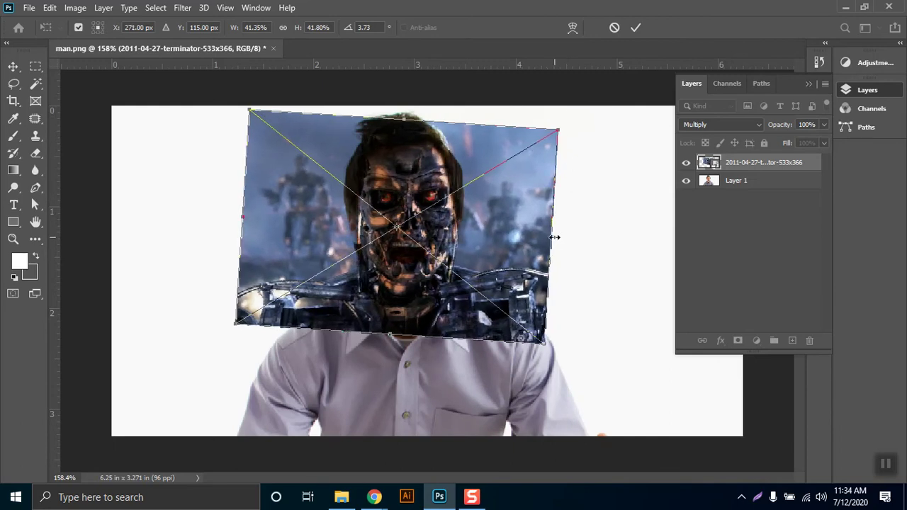
- Enlarge the terminator layer to about 45%, nudge it into line with the man's face and apply the transform
drag(555, 237, 566, 240)
key(Left)
key(Left)
key(Left)
key(Left)
key(Down)
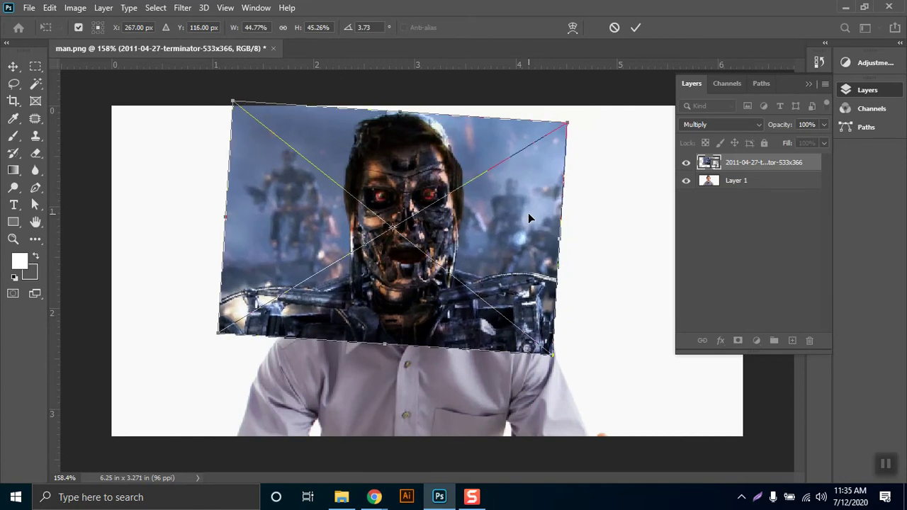
key(Return)
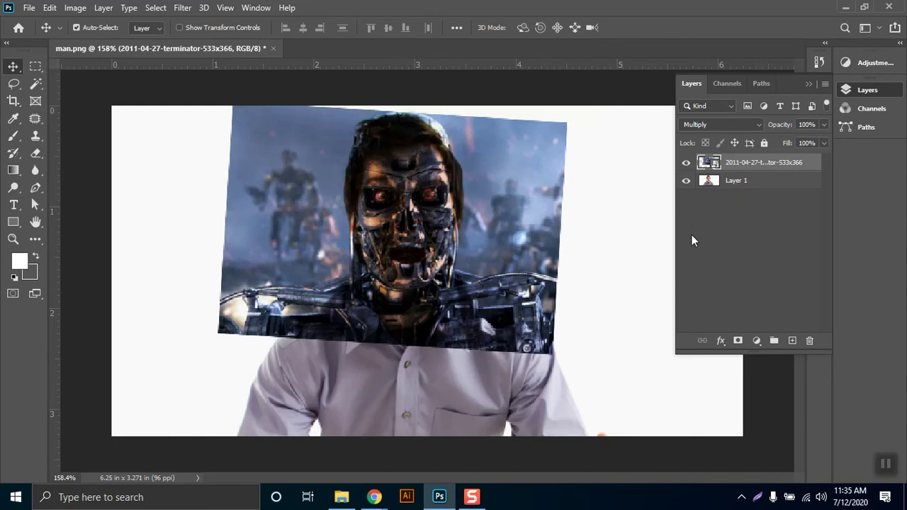
- Try the Normal and Darker Color blend modes on the terminator layer, preview others, and return to Multiply
click(712, 124)
click(704, 134)
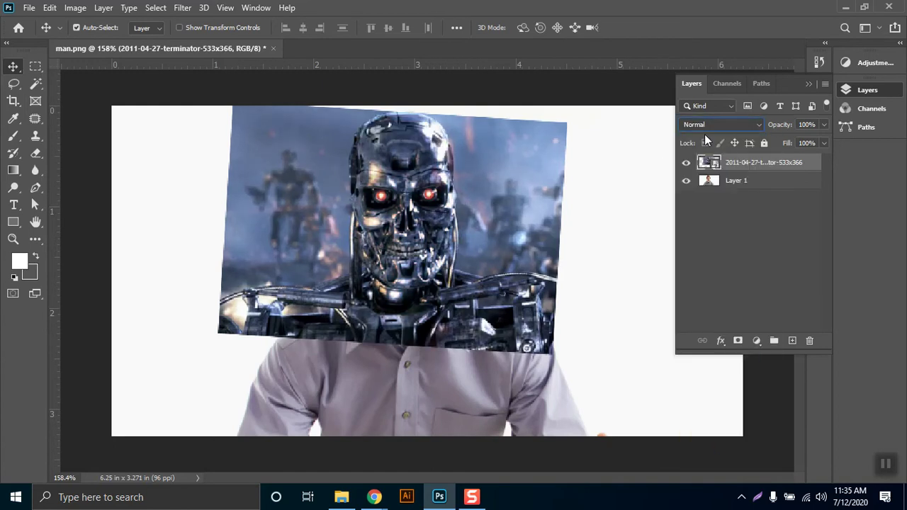
click(709, 106)
click(745, 125)
click(745, 124)
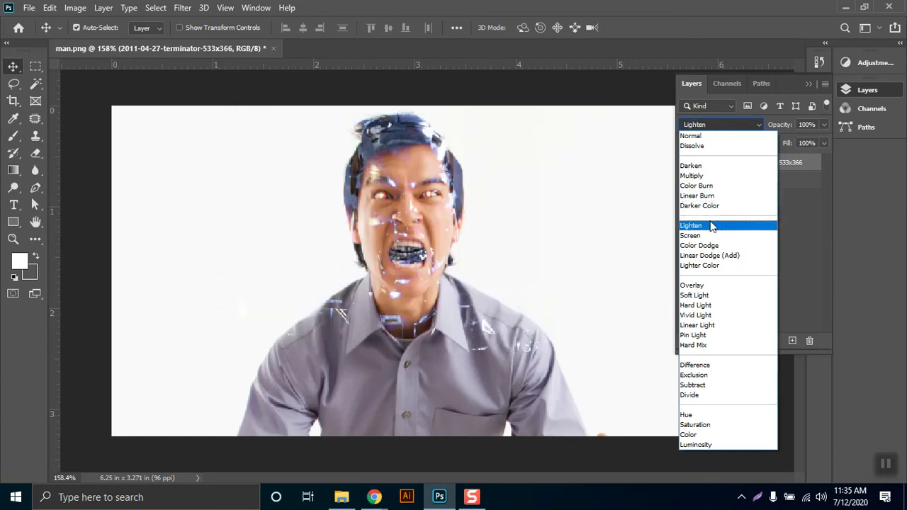
click(716, 206)
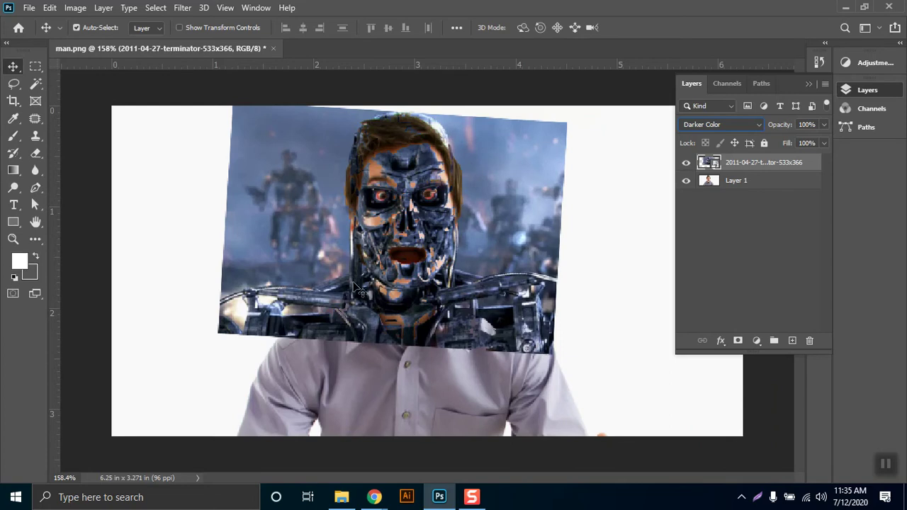
click(724, 124)
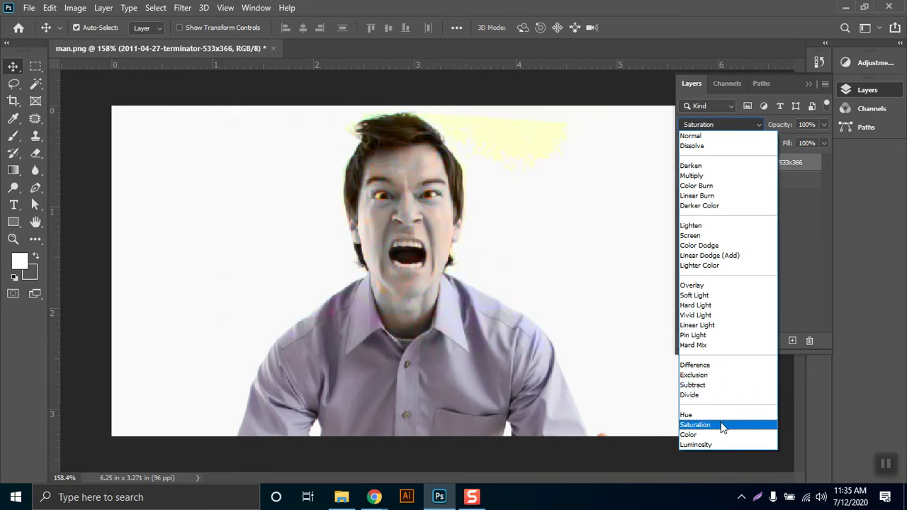
key(Up)
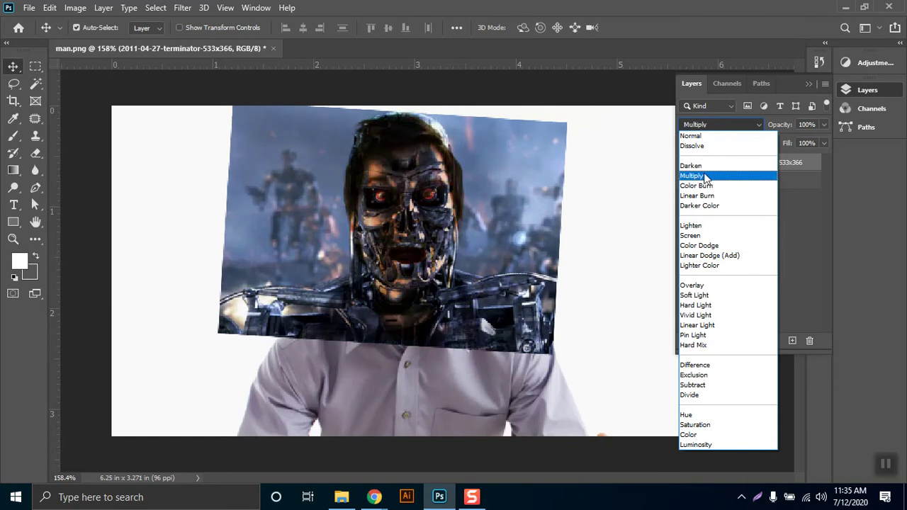
click(707, 175)
- Add a layer mask to the terminator layer, invert it to black, and set up a white 31 px brush
click(738, 341)
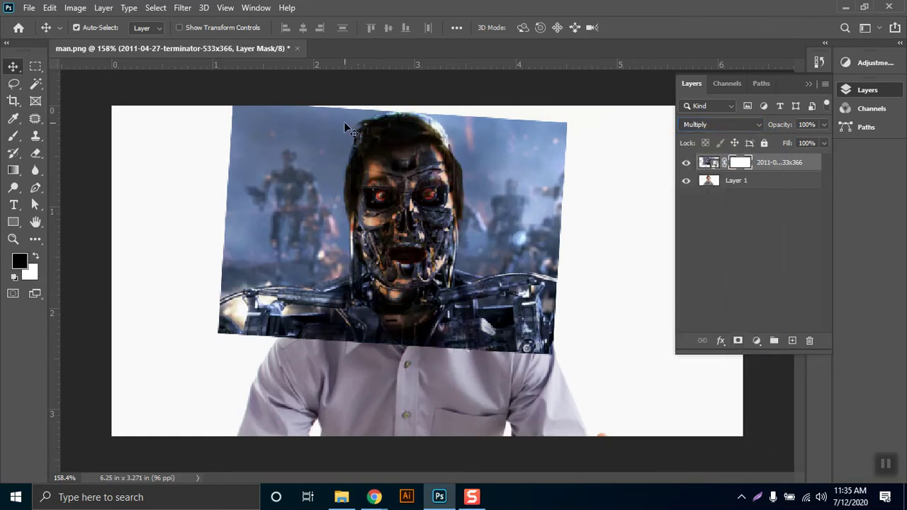
key(ctrl+i)
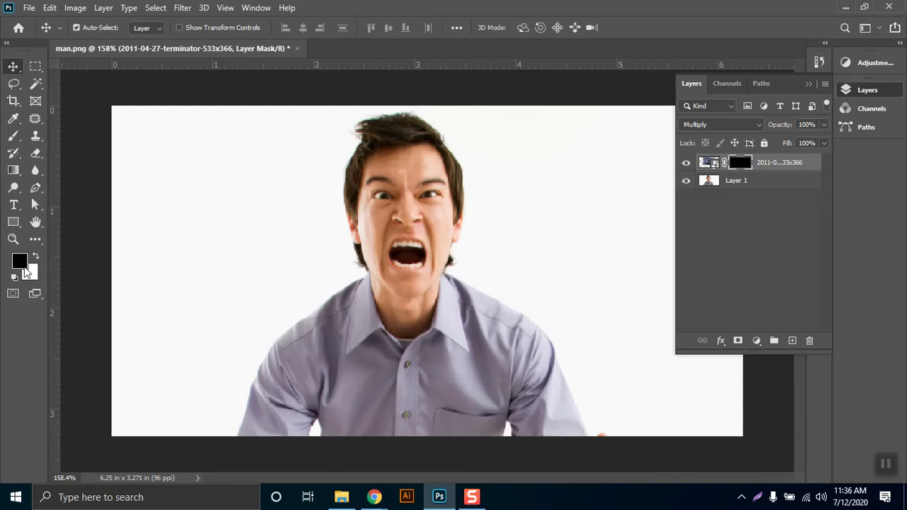
click(13, 136)
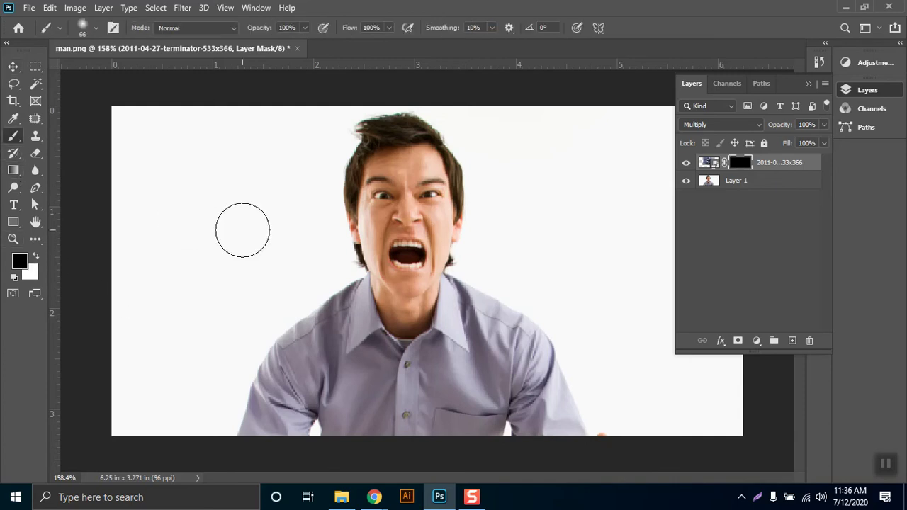
right_click(431, 177)
click(517, 206)
key(Return)
click(34, 256)
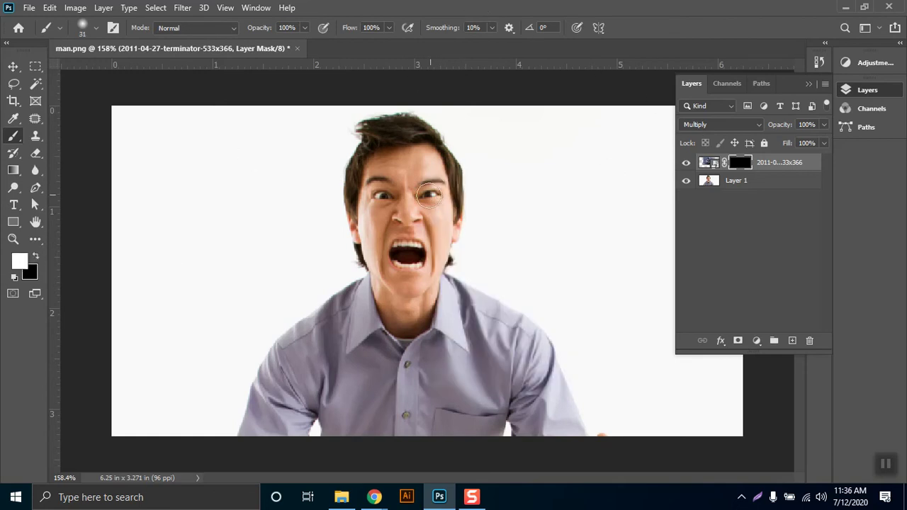
- Paint white on the mask to reveal the terminator around one eye, the brow, the cheek and the jaw
mouse_move(429, 195)
mouse_down()
mouse_move(435, 294)
mouse_move(434, 178)
mouse_move(440, 192)
mouse_move(422, 216)
mouse_up()
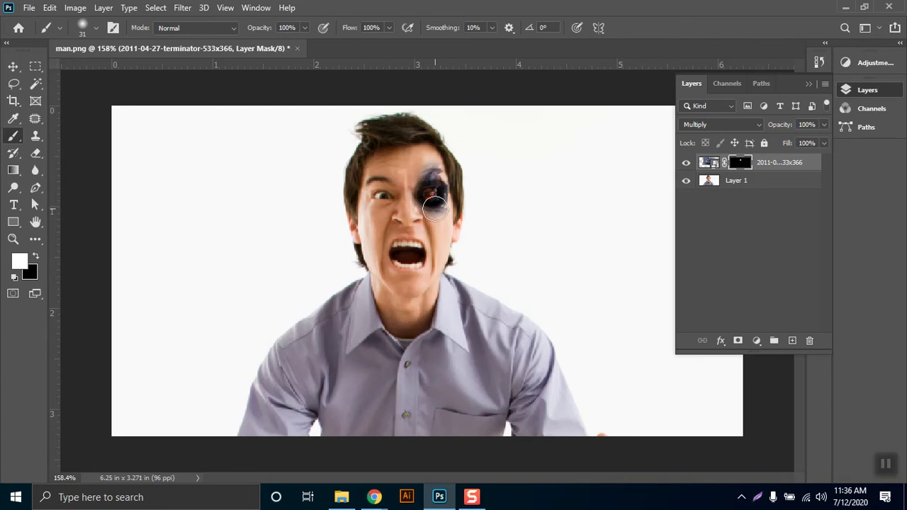
mouse_move(452, 196)
mouse_down()
mouse_move(411, 195)
mouse_move(429, 192)
mouse_move(425, 163)
mouse_move(433, 196)
mouse_up()
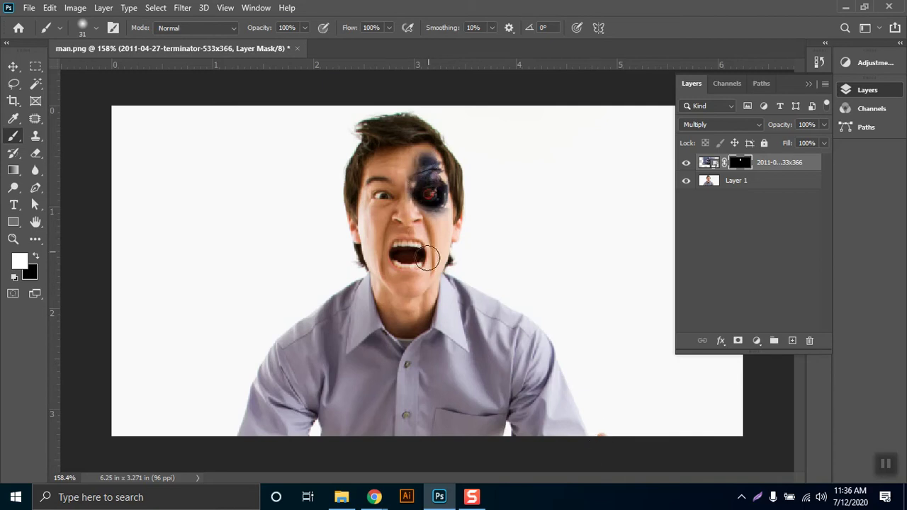
drag(443, 234, 430, 287)
mouse_move(446, 213)
mouse_down()
mouse_move(445, 231)
mouse_move(452, 225)
mouse_up()
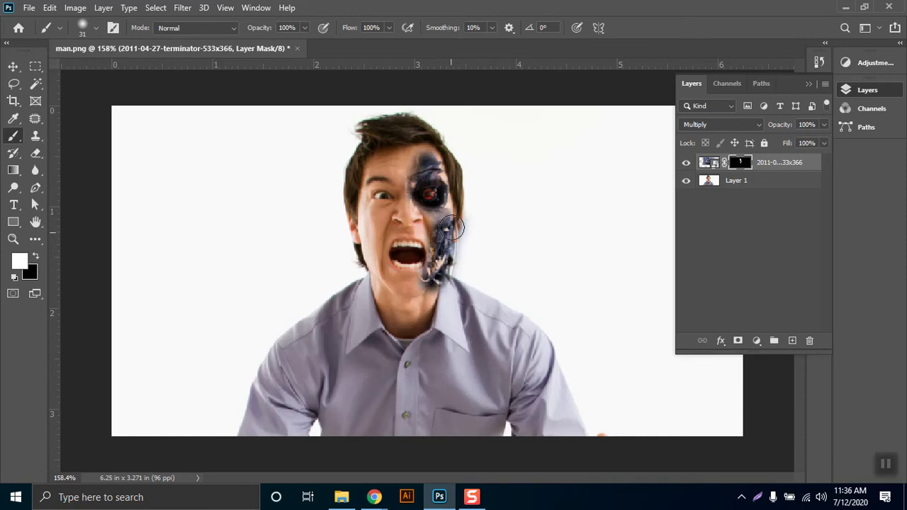
drag(449, 213, 447, 203)
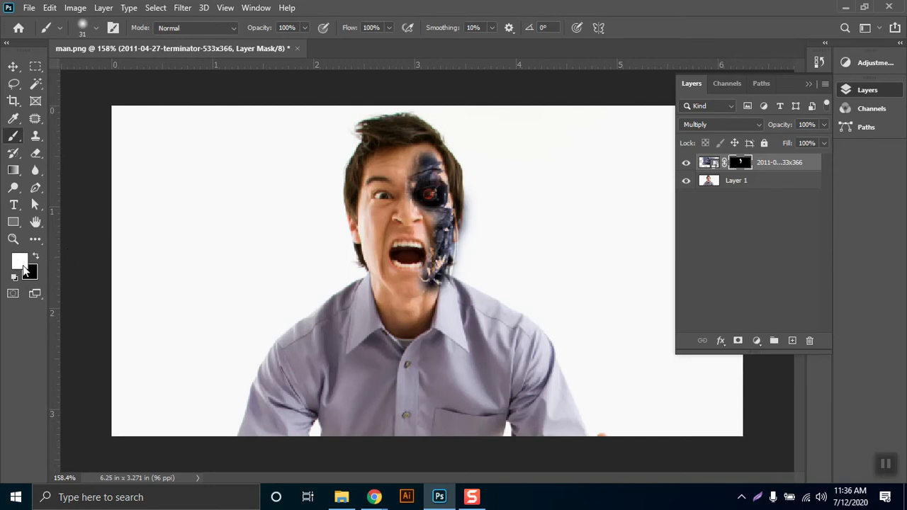
- Paint black on the mask to hide the terminator's jaw and outer edge, and separate eye and cheek with a 6 px brush
key(x)
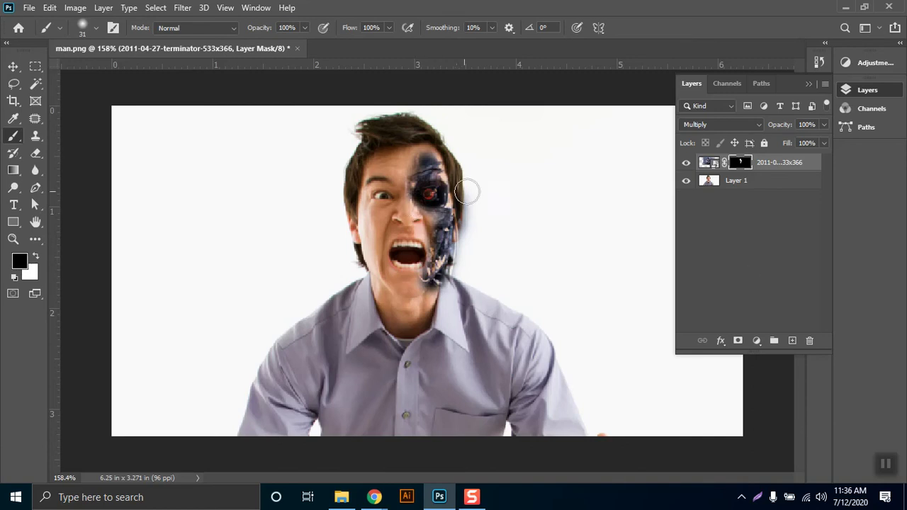
mouse_move(474, 192)
mouse_down()
mouse_move(460, 263)
mouse_move(442, 286)
mouse_move(450, 271)
mouse_move(417, 281)
mouse_move(415, 246)
mouse_move(428, 256)
mouse_move(427, 279)
mouse_up()
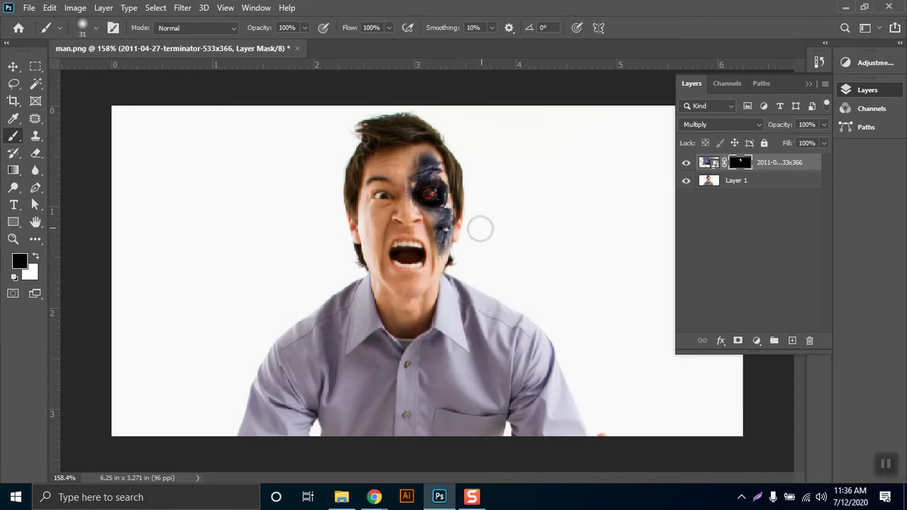
right_click(345, 216)
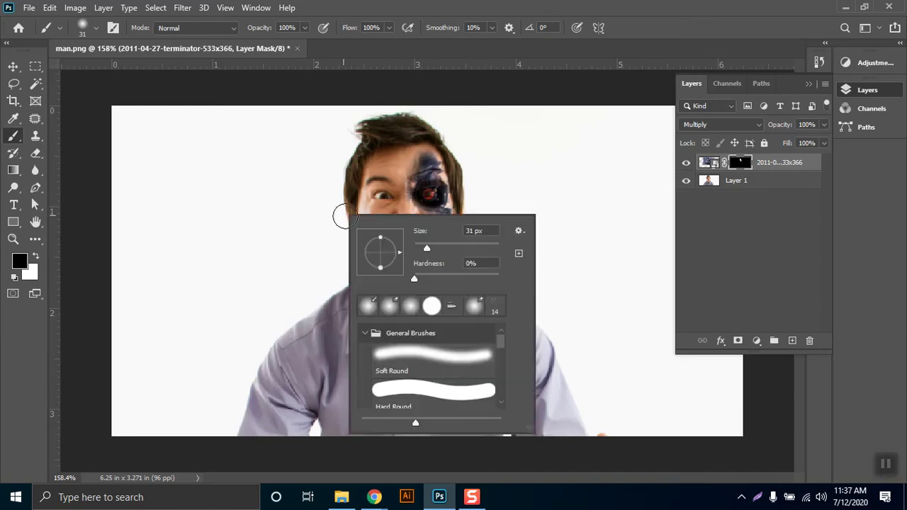
drag(423, 250, 420, 249)
key(Return)
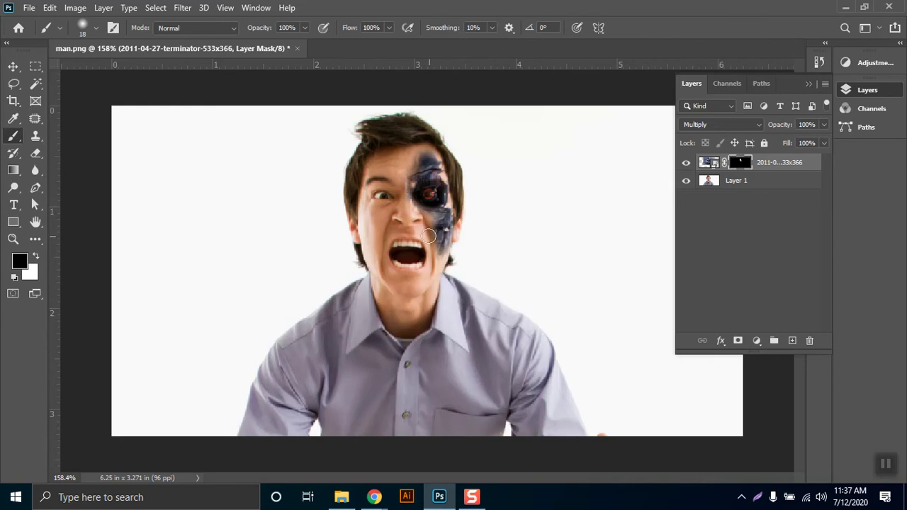
right_click(430, 234)
drag(502, 267, 499, 265)
key(Return)
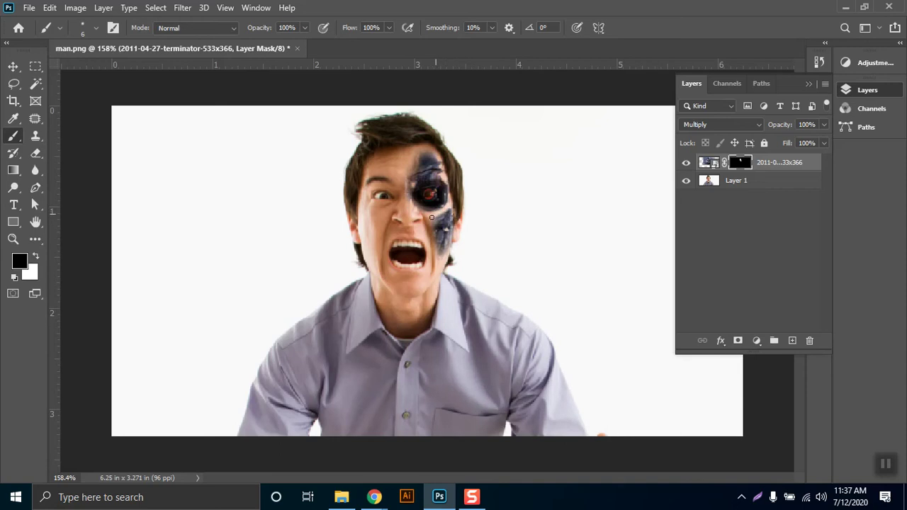
mouse_move(456, 235)
mouse_down()
mouse_move(448, 251)
mouse_move(452, 209)
mouse_up()
- Toggle the terminator layer's visibility repeatedly to compare the man's face with and without the robot effect
click(686, 165)
click(686, 166)
click(685, 166)
click(686, 166)
click(686, 165)
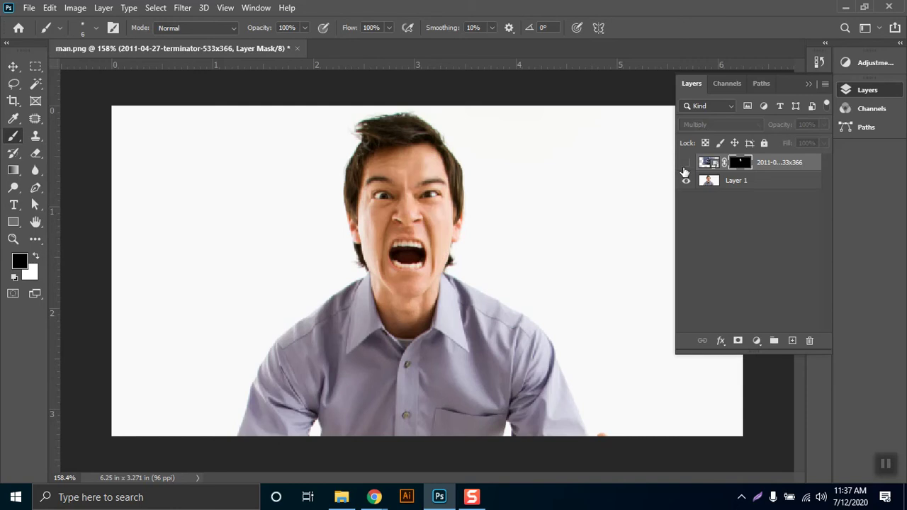
click(685, 165)
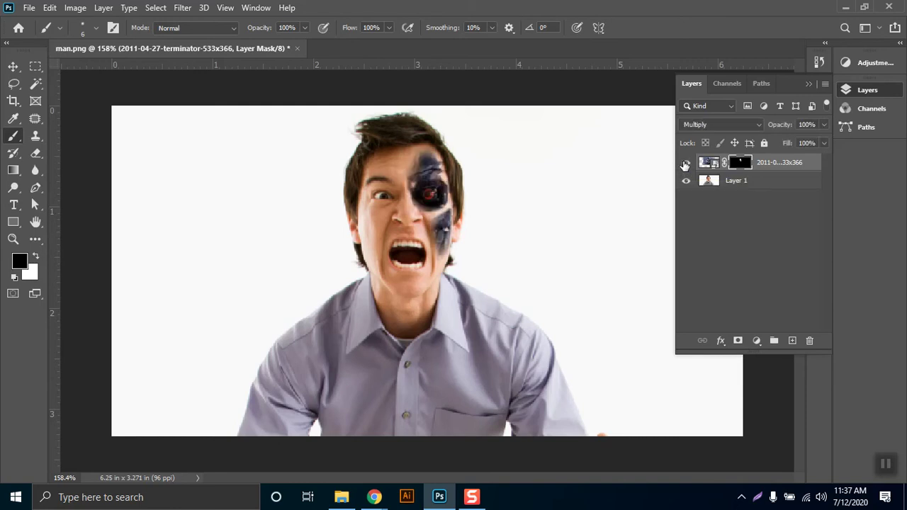
click(684, 164)
click(684, 164)
click(685, 165)
click(685, 165)
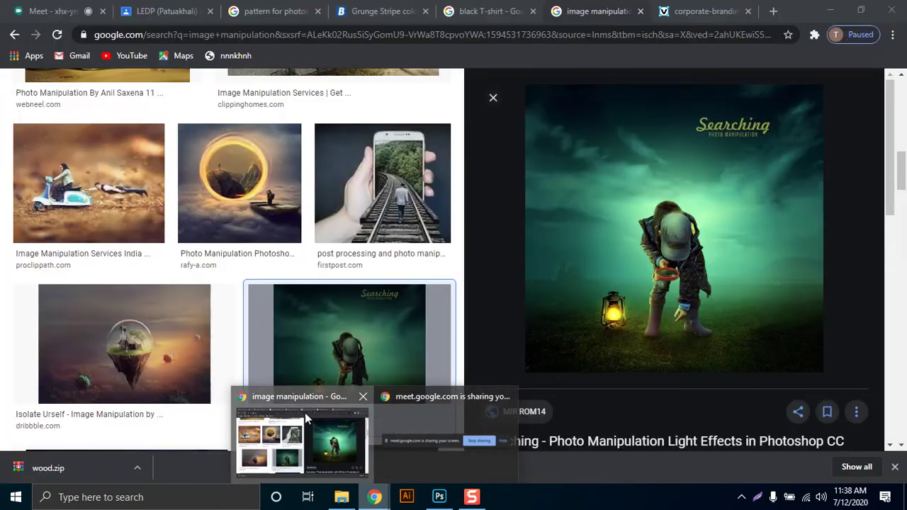
- Switch to Chrome and view the Google Meet call
click(352, 473)
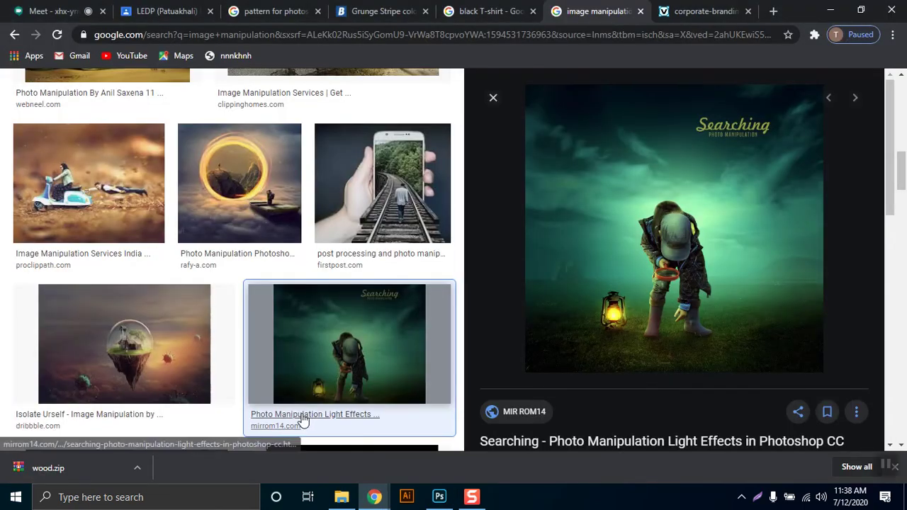
click(92, 12)
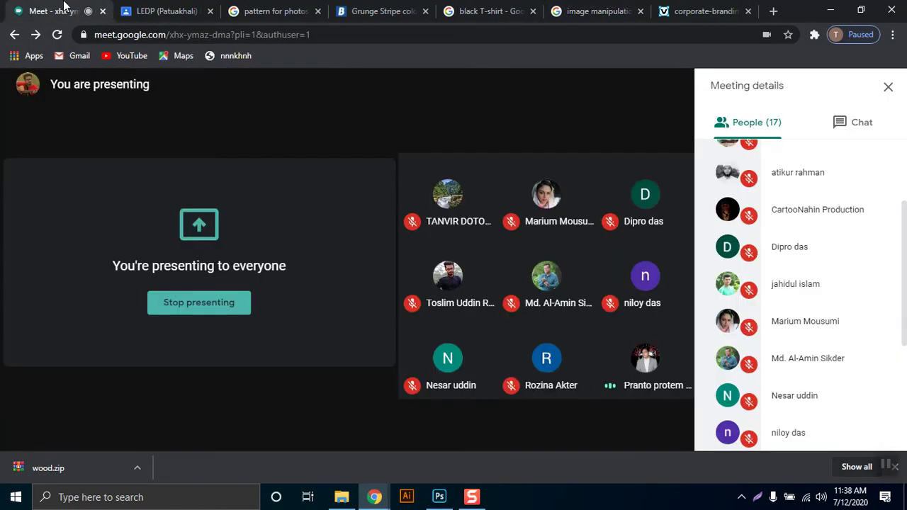
- Look through the participant list of the Google Meet call
mouse_move(270, 270)
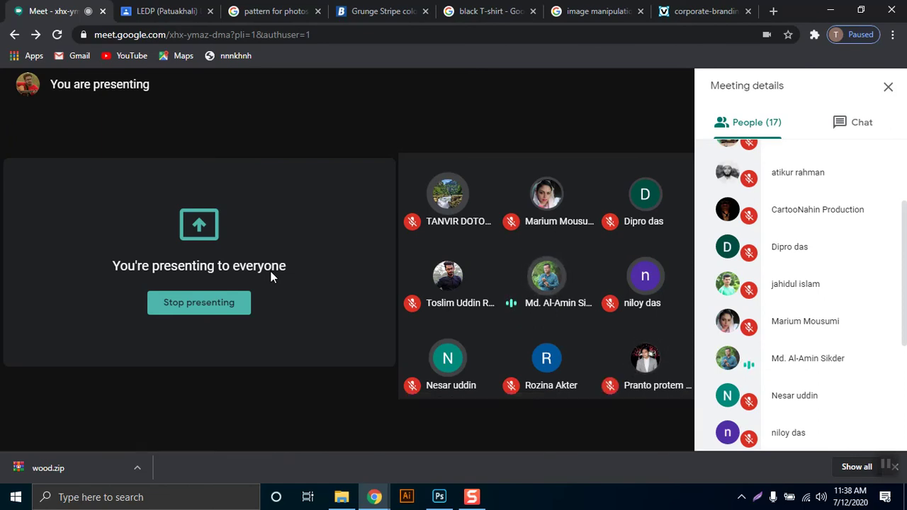
mouse_move(226, 276)
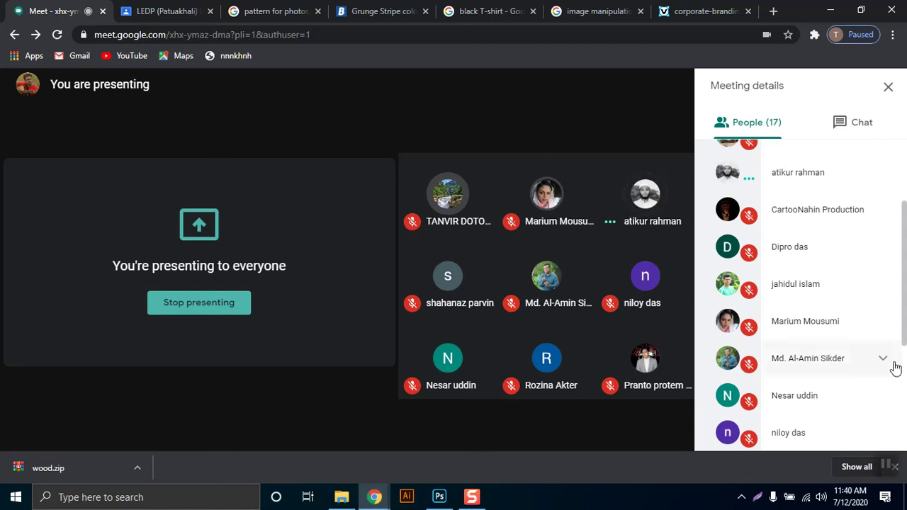
scroll(872, 365, down, 3)
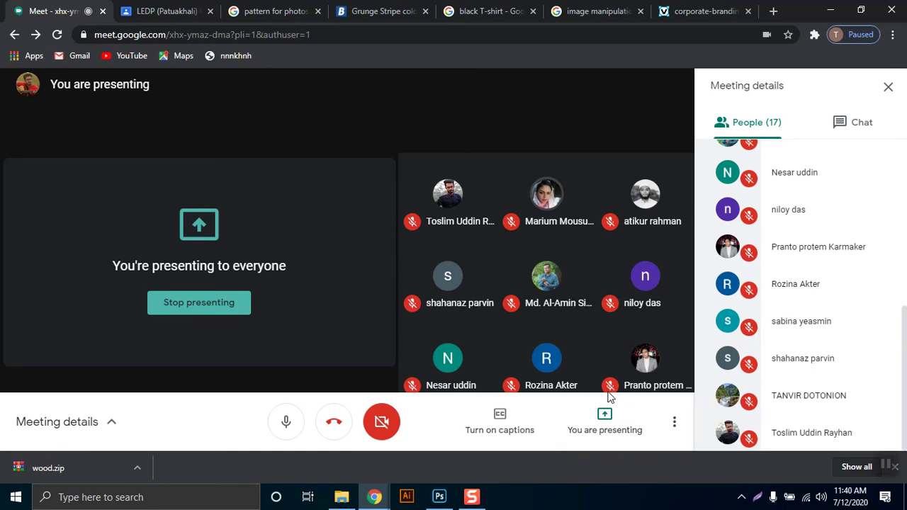
mouse_move(544, 314)
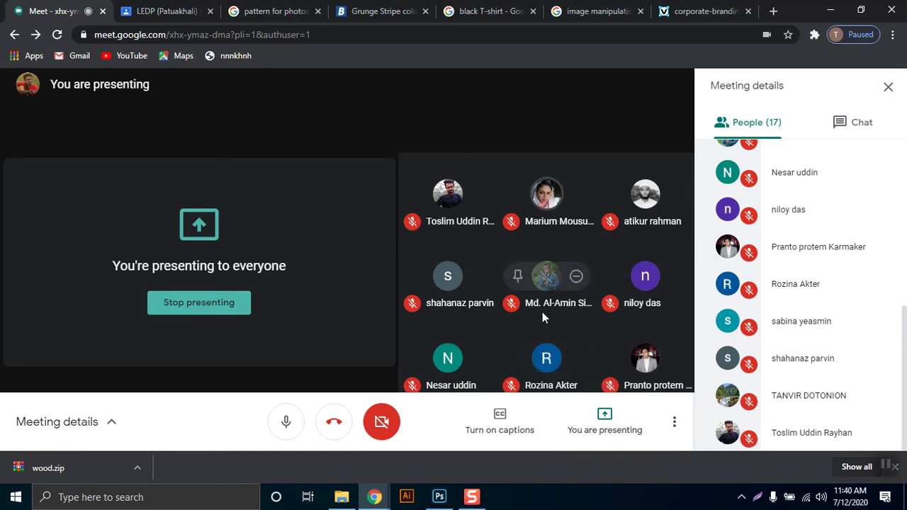
mouse_move(449, 235)
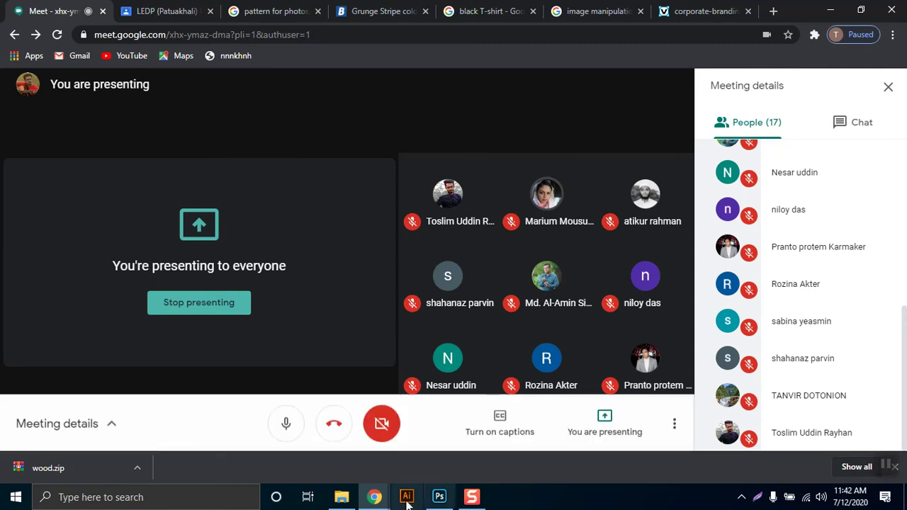
click(435, 496)
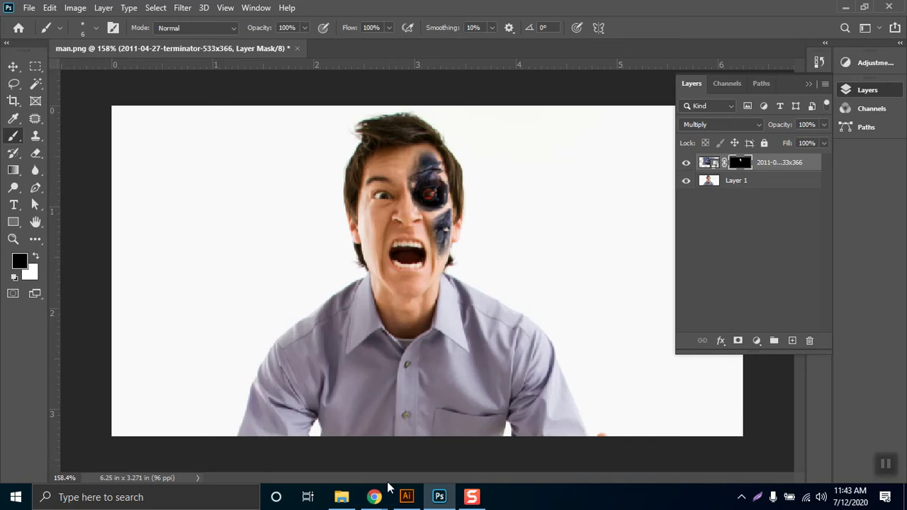
mouse_move(374, 496)
click(337, 463)
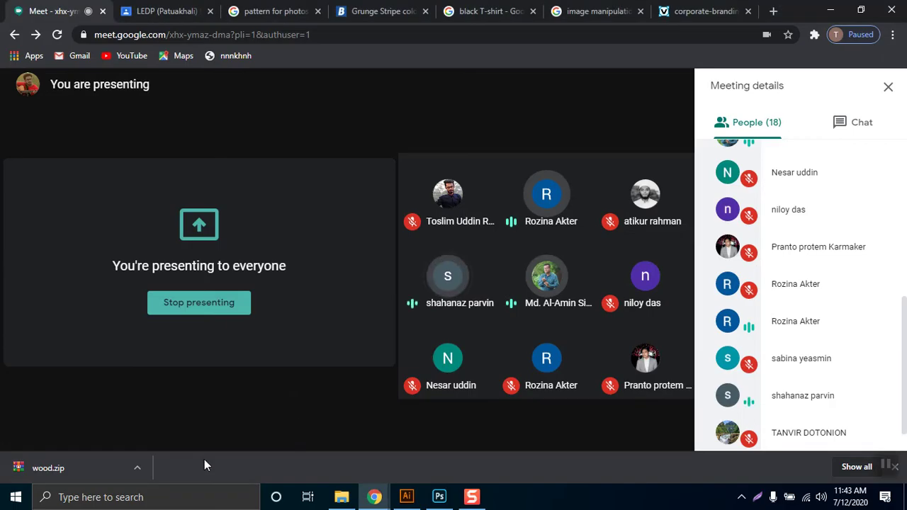
- Mute the microphone in the Meet call and turn it back on
mouse_move(287, 423)
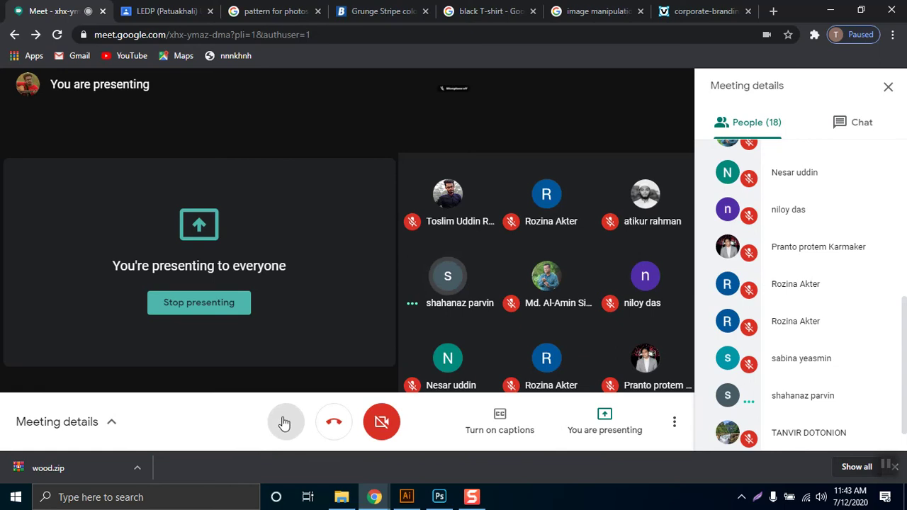
click(282, 425)
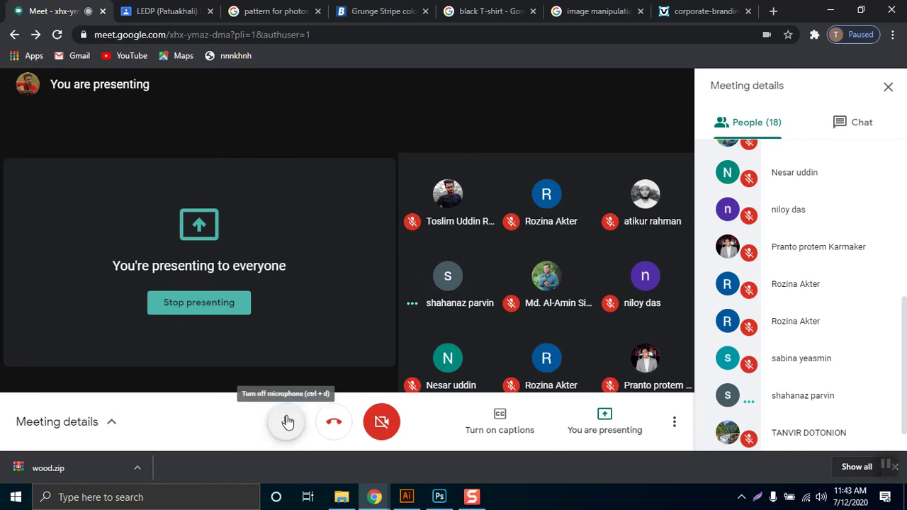
click(284, 422)
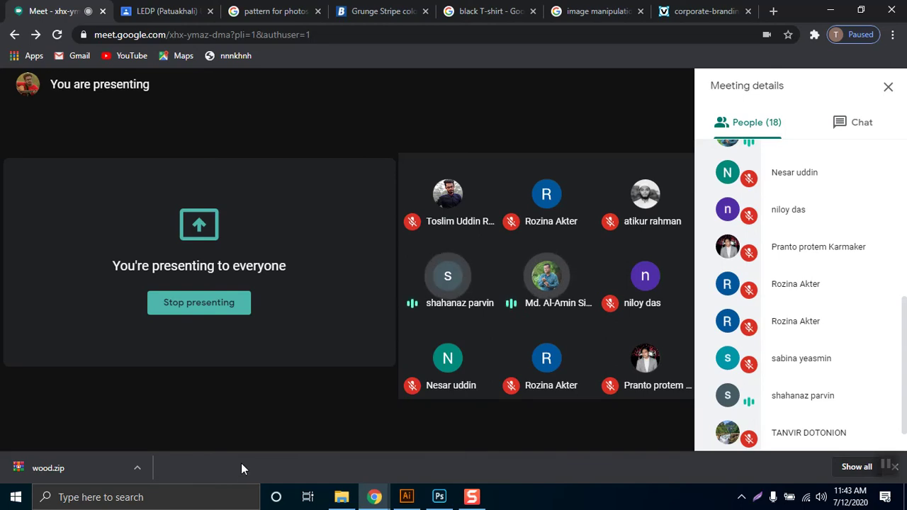
mouse_move(298, 397)
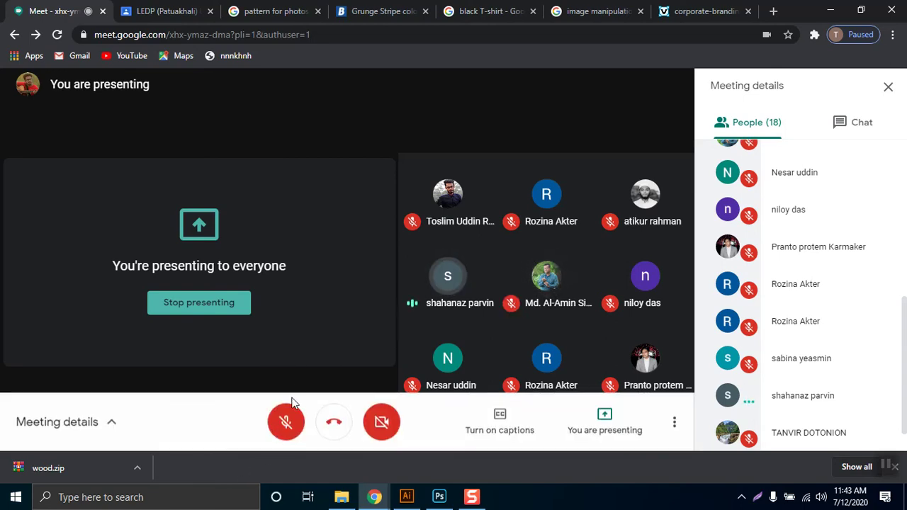
click(284, 423)
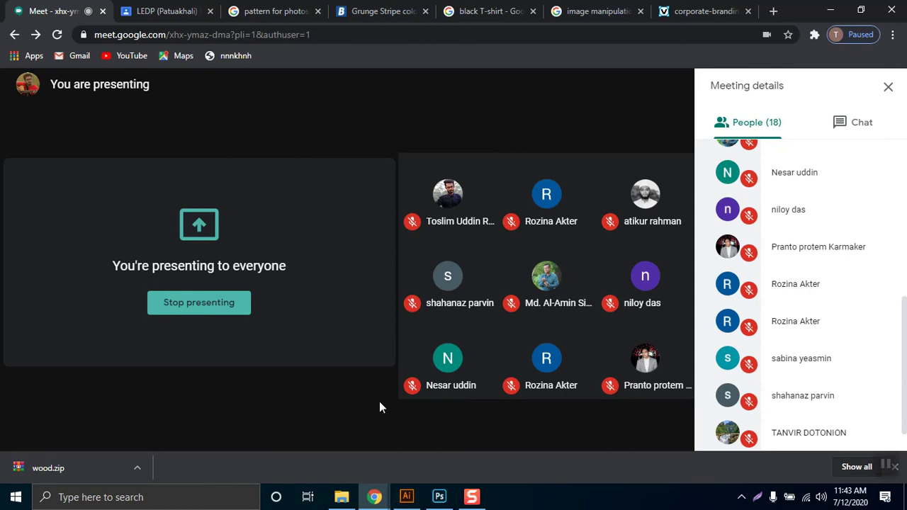
- Switch to File Explorer, look into Barguna's Class 5 folder, and go up to the LEDP folder
mouse_move(326, 355)
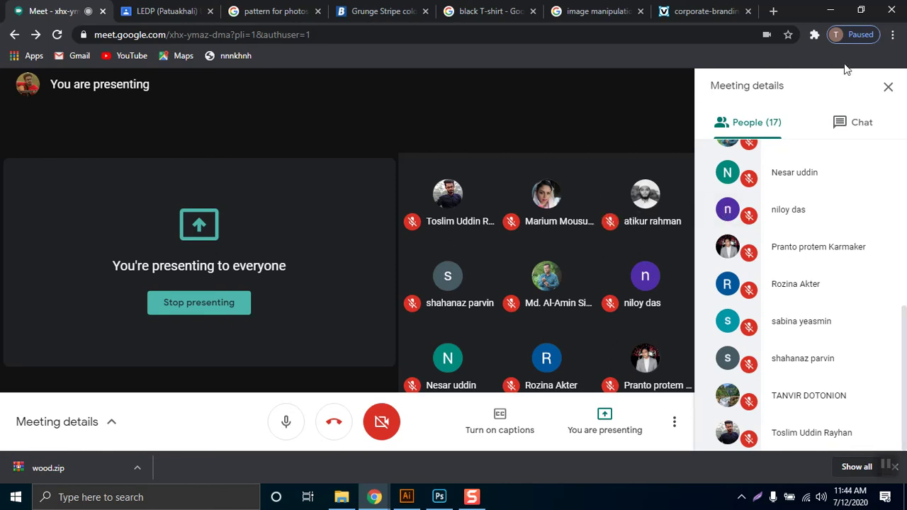
mouse_move(486, 356)
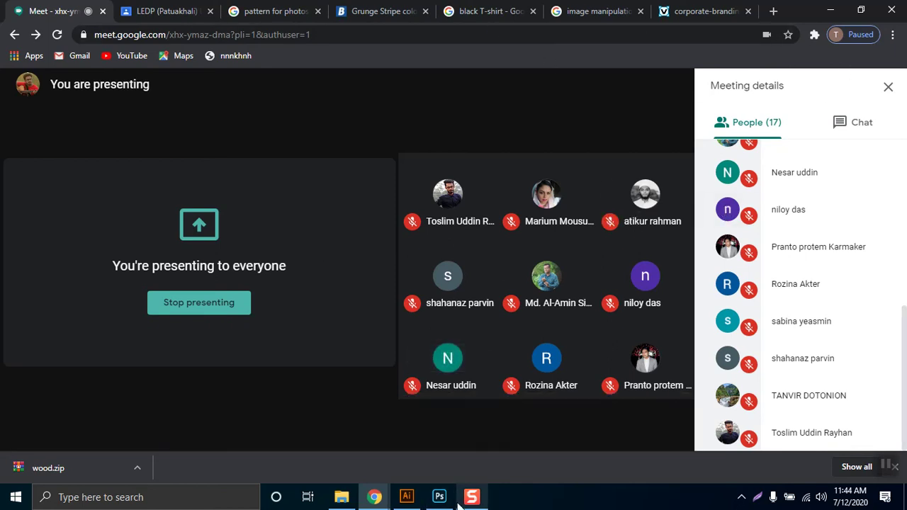
click(449, 499)
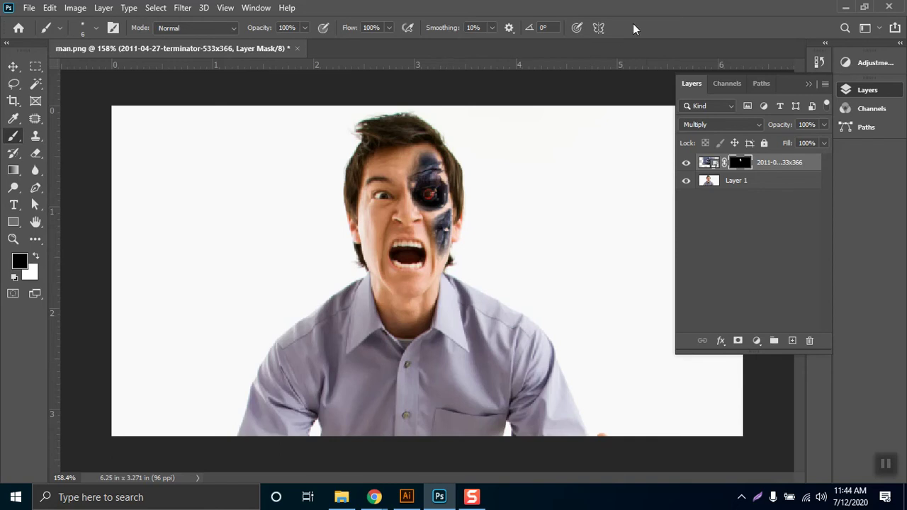
click(845, 7)
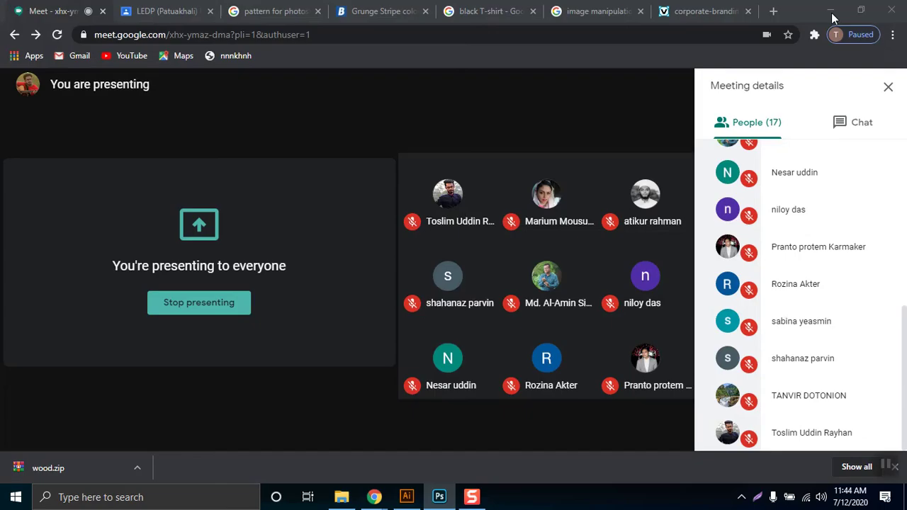
click(830, 7)
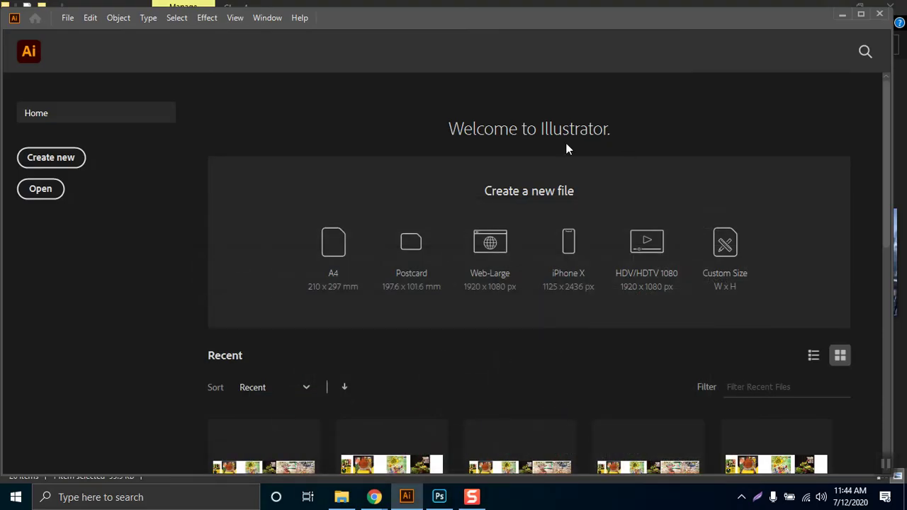
click(342, 497)
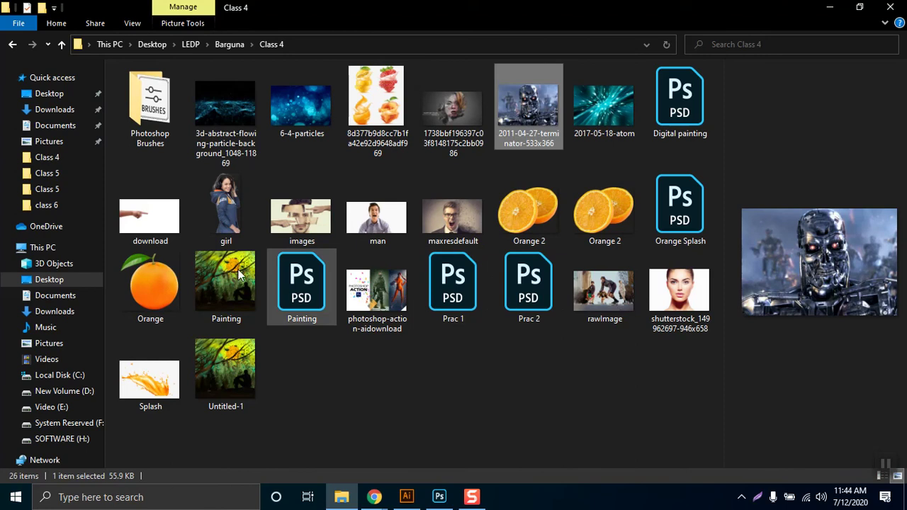
click(231, 47)
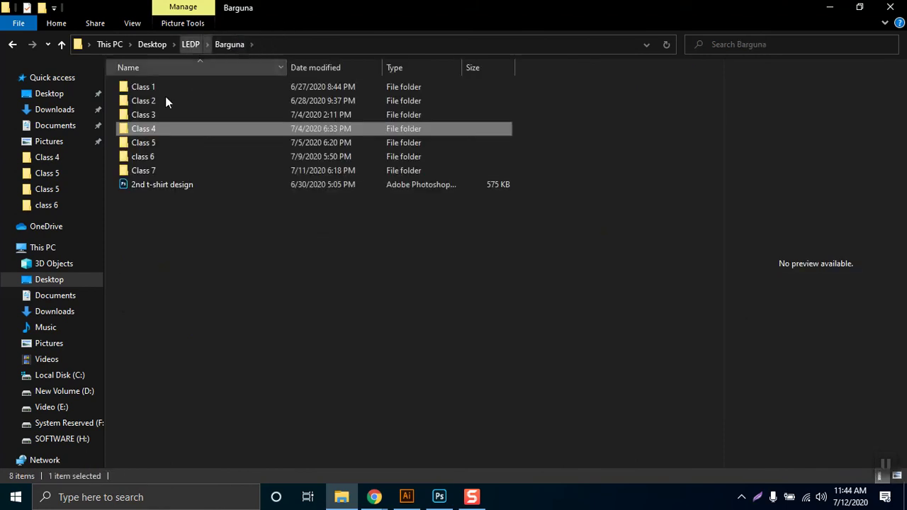
double_click(178, 143)
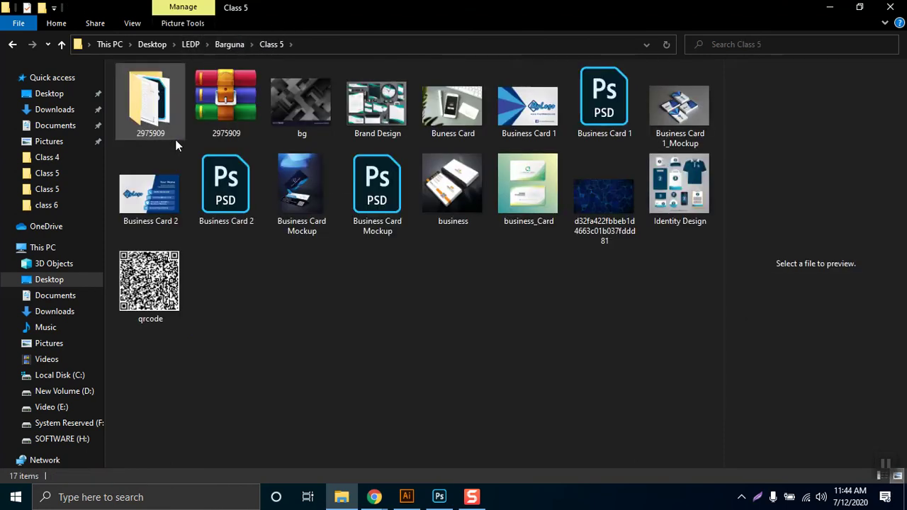
click(223, 44)
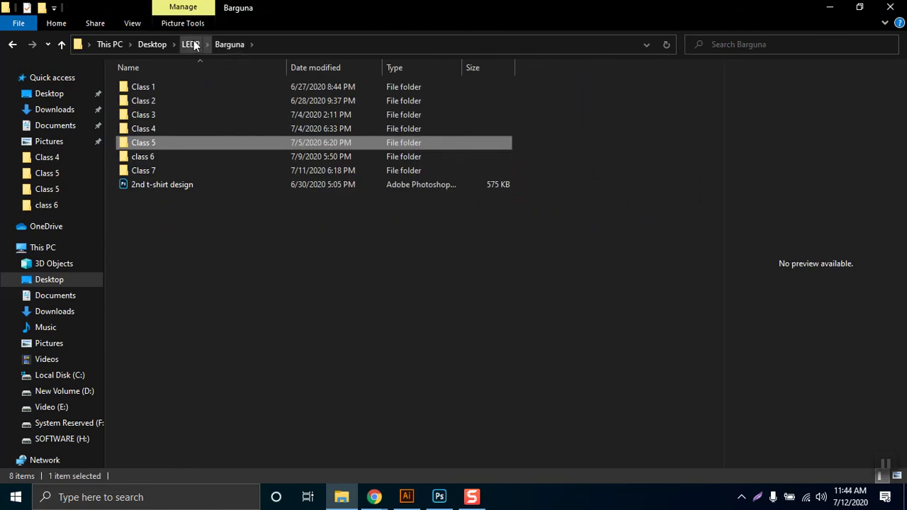
click(193, 43)
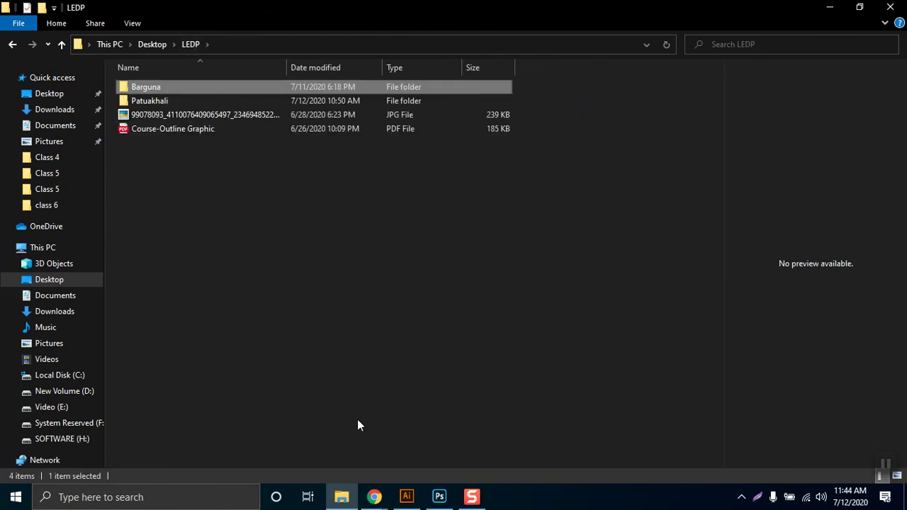
- Switch back to Chrome and view the Google Meet call with the class participants
mouse_move(374, 492)
click(325, 450)
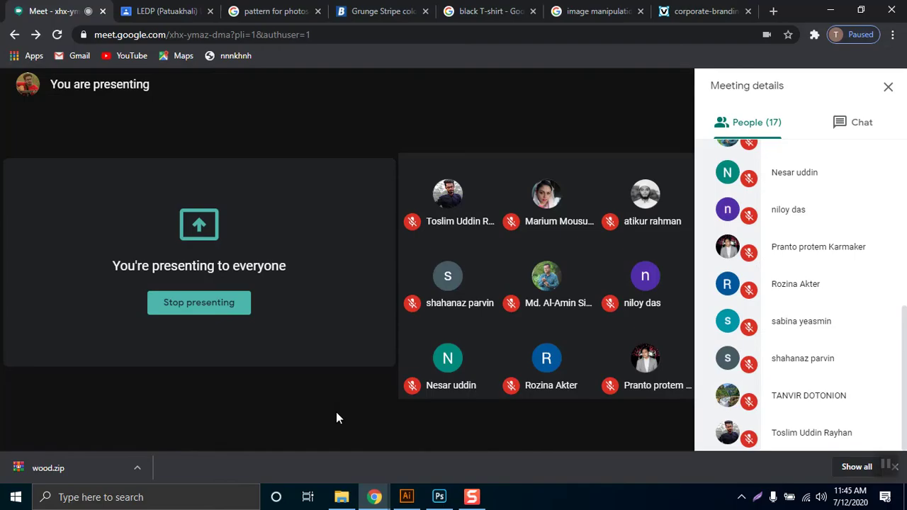
click(439, 497)
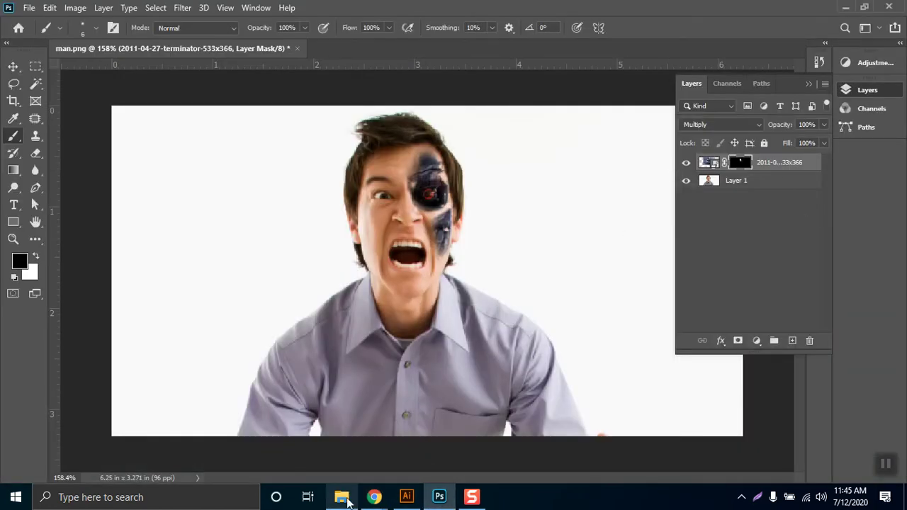
mouse_move(379, 499)
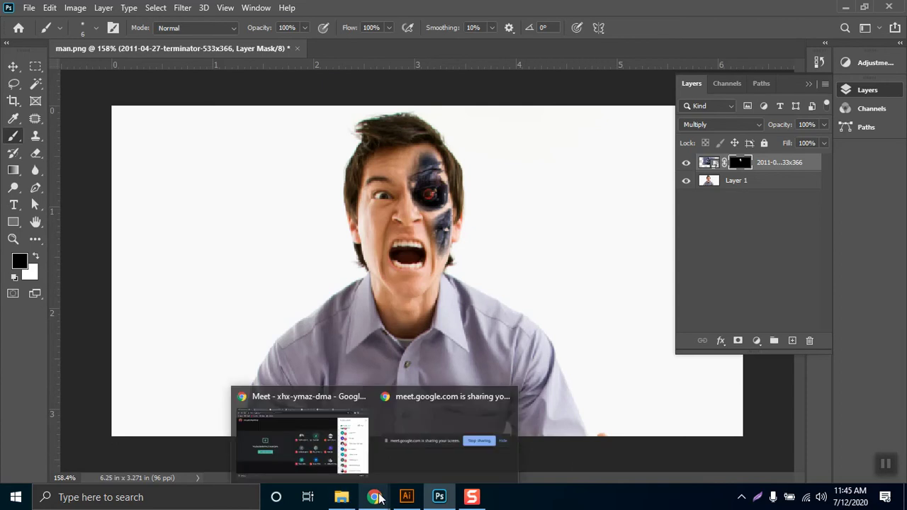
mouse_move(361, 467)
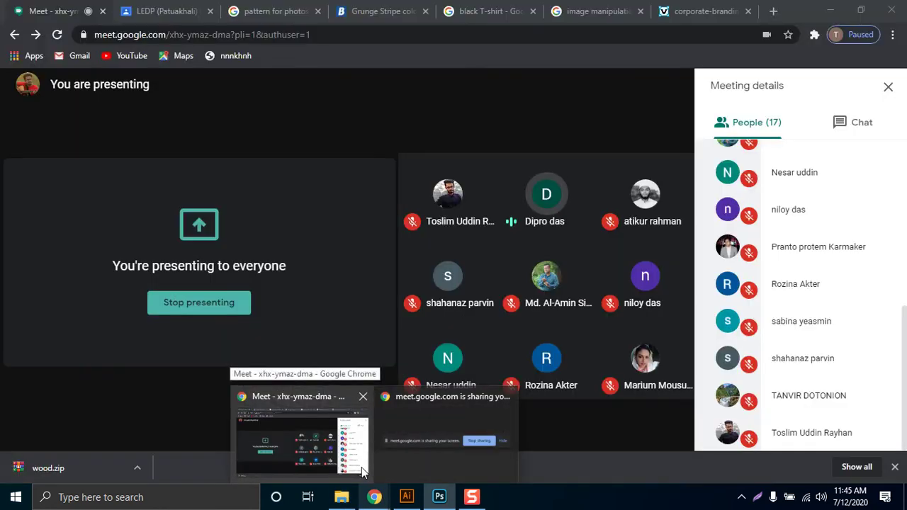
click(362, 467)
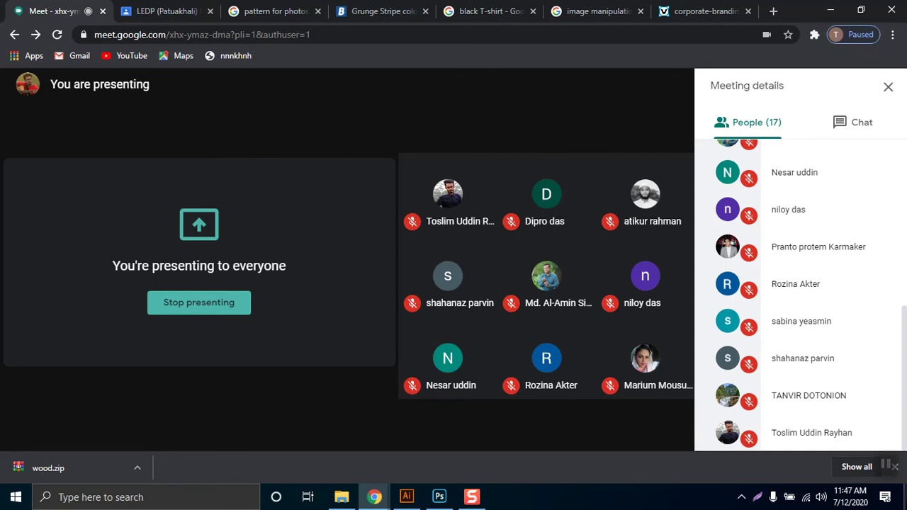
- Switch to Photoshop and close man.png without saving the changes
click(441, 496)
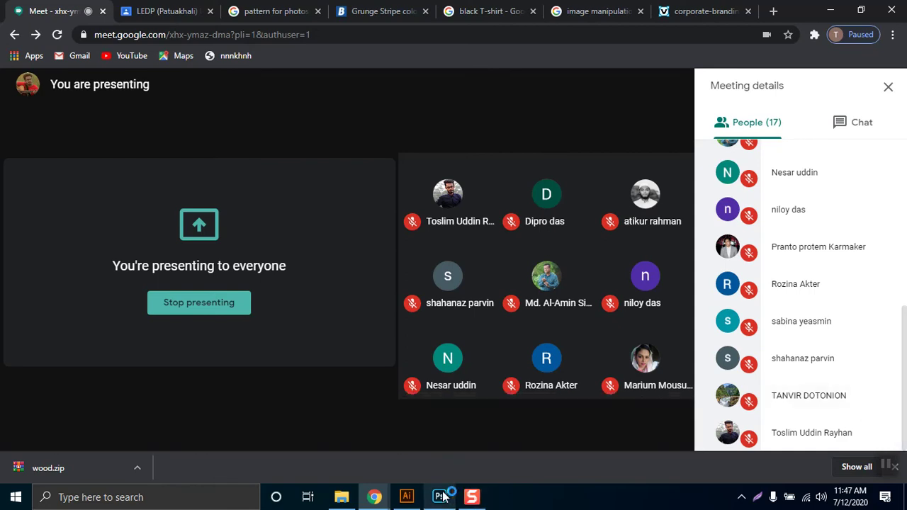
mouse_move(441, 493)
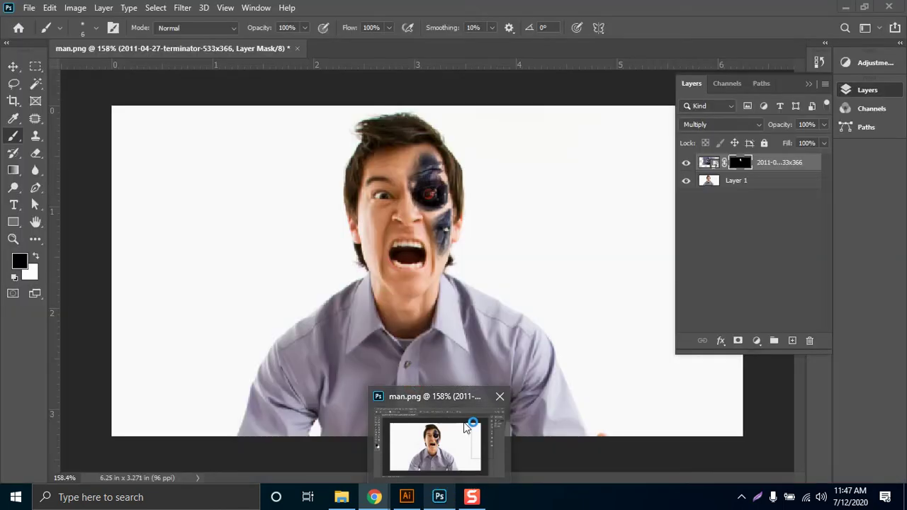
click(467, 428)
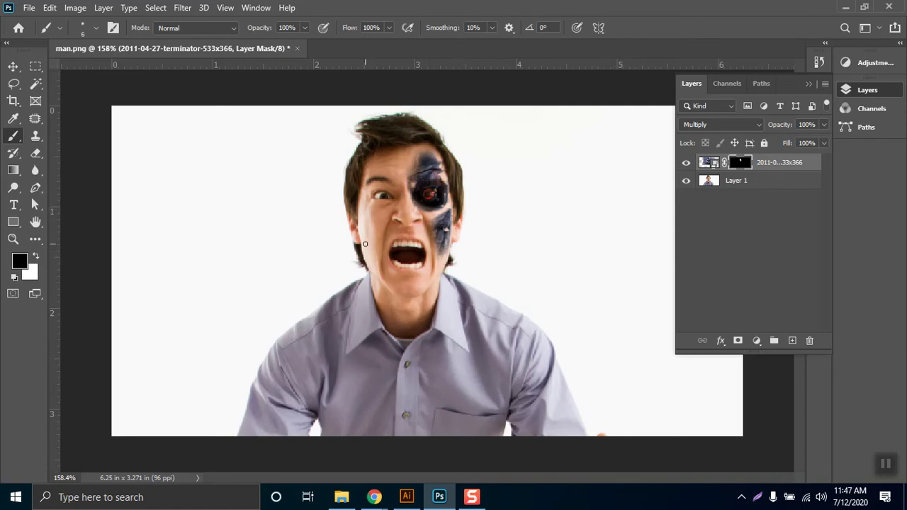
click(298, 48)
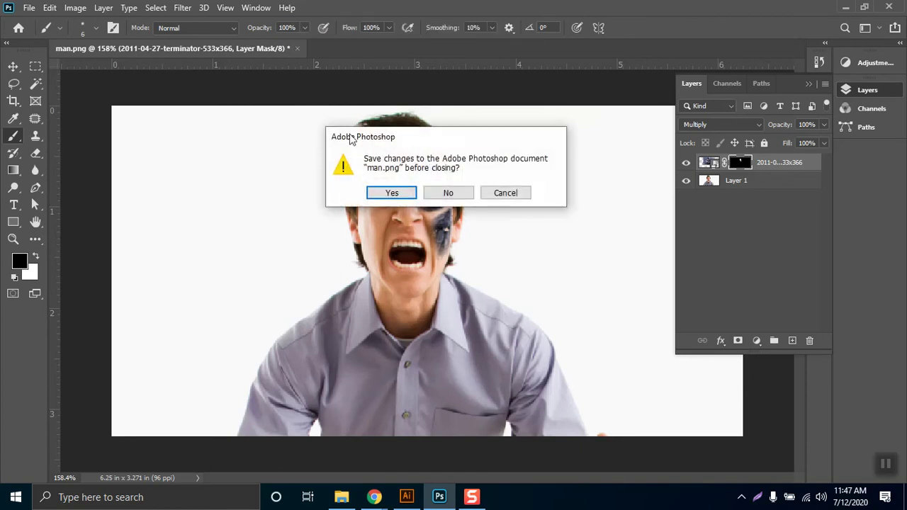
click(450, 193)
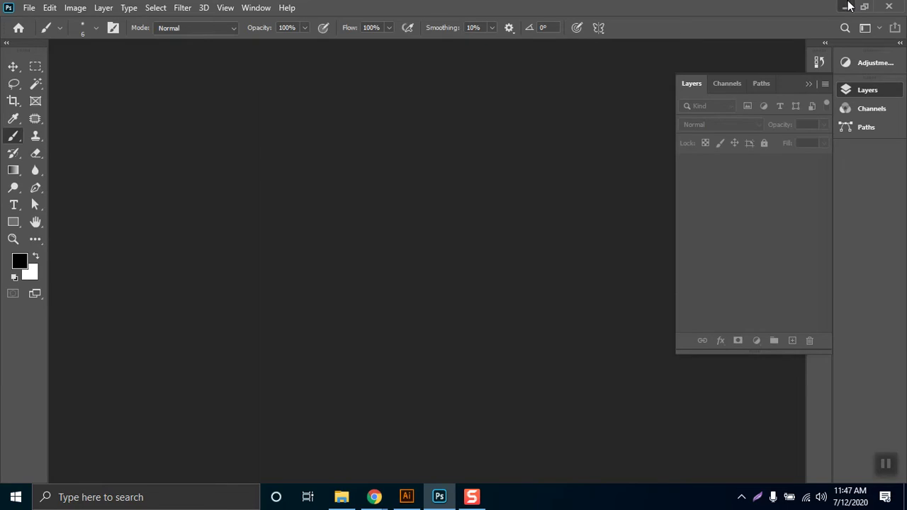
- Minimize the open windows down to File Explorer and open the Class 4 folder inside Barguna
click(846, 7)
click(841, 5)
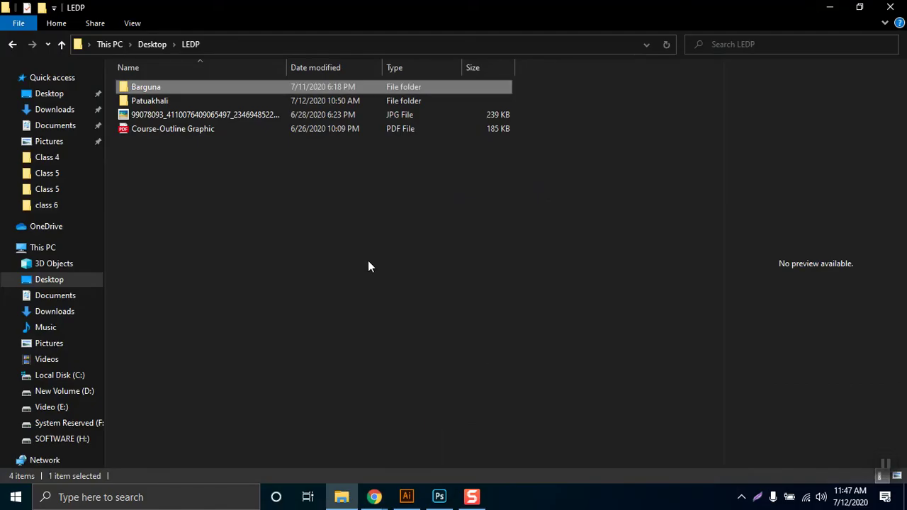
double_click(173, 86)
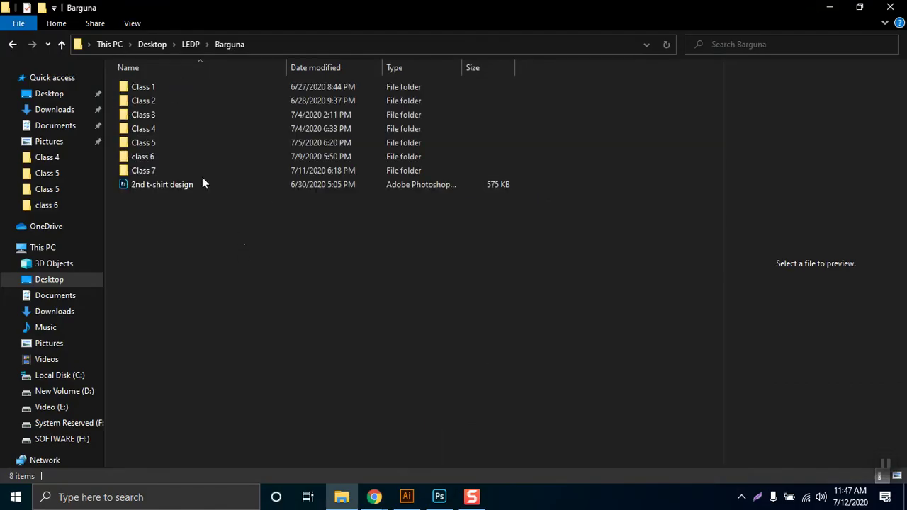
double_click(168, 130)
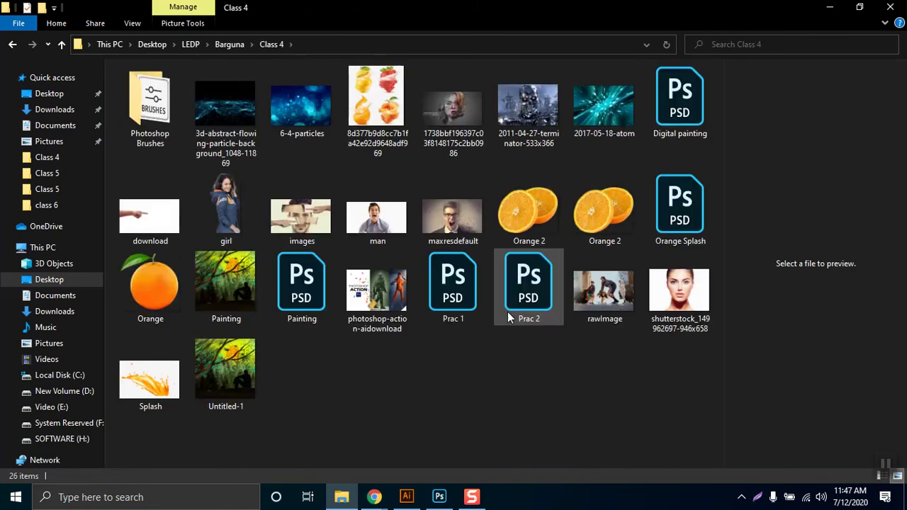
- Preview the sliced fruit splash picture and the sliced face picture images.jpg from the Class 4 folder
double_click(376, 99)
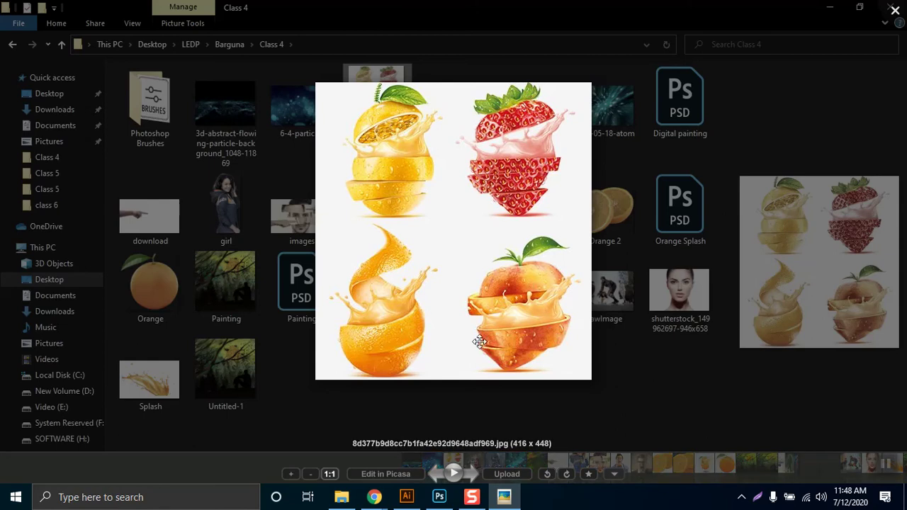
double_click(291, 348)
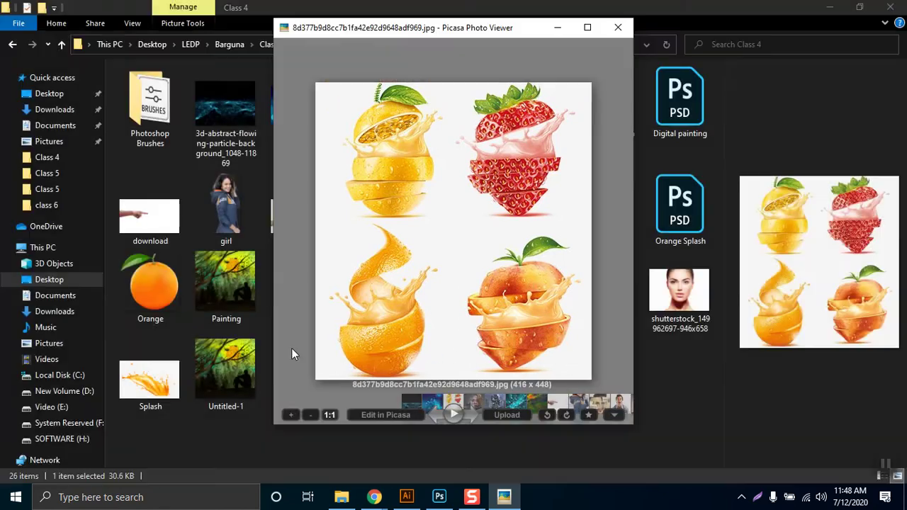
click(620, 28)
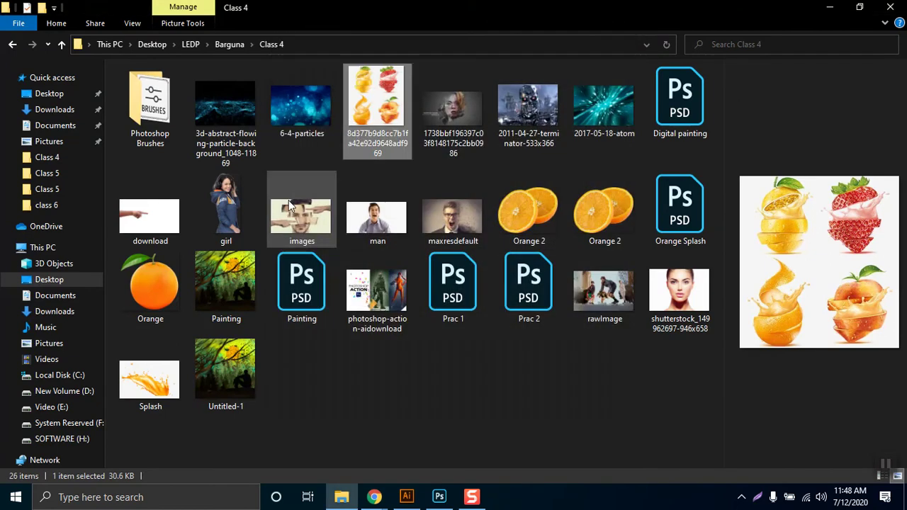
double_click(305, 209)
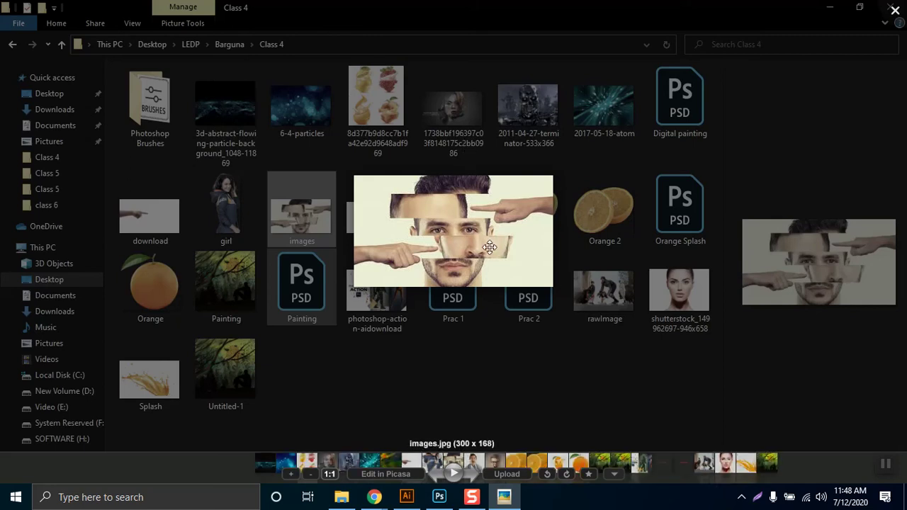
click(468, 366)
click(619, 119)
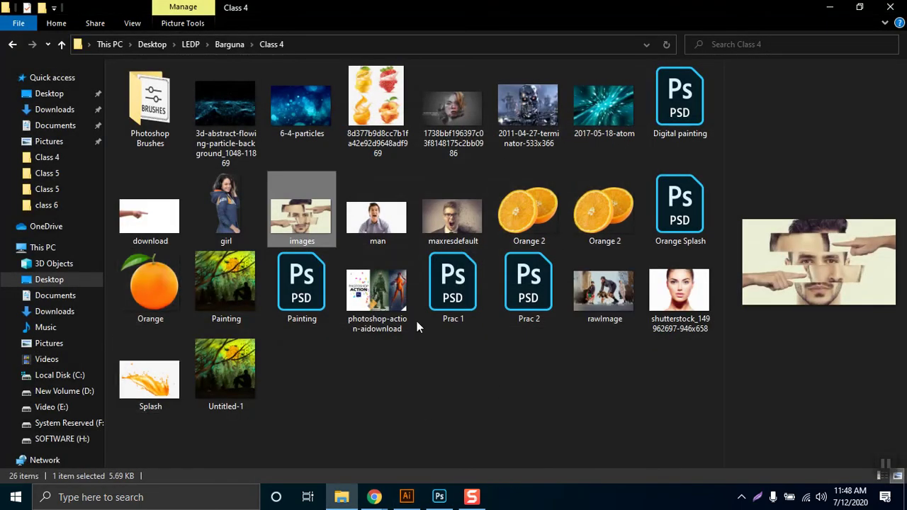
click(391, 126)
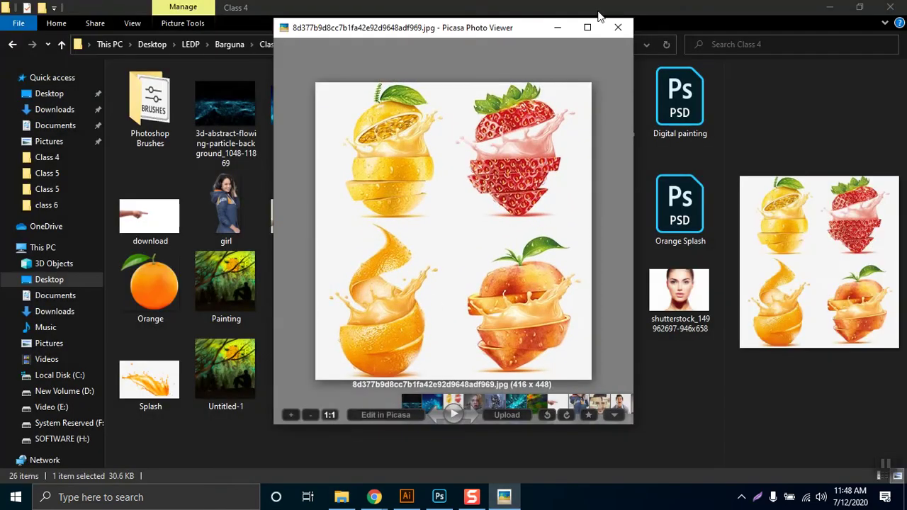
click(617, 27)
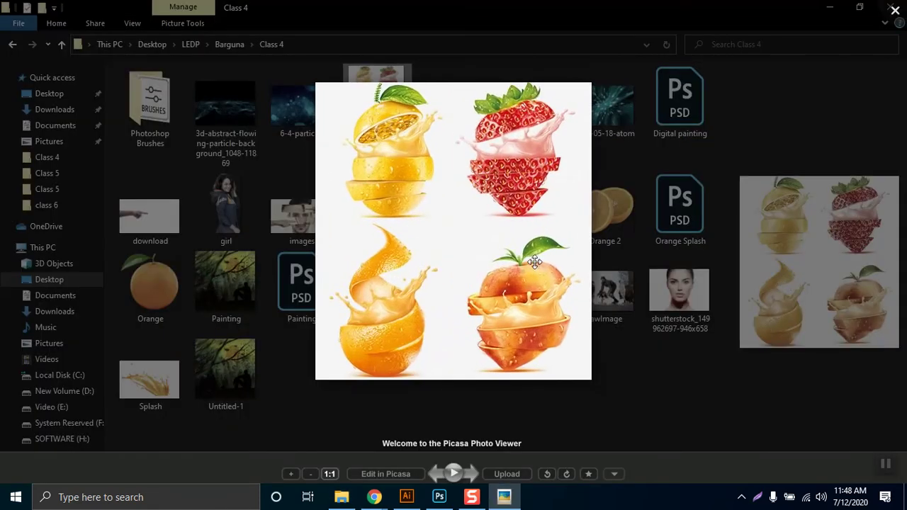
click(895, 10)
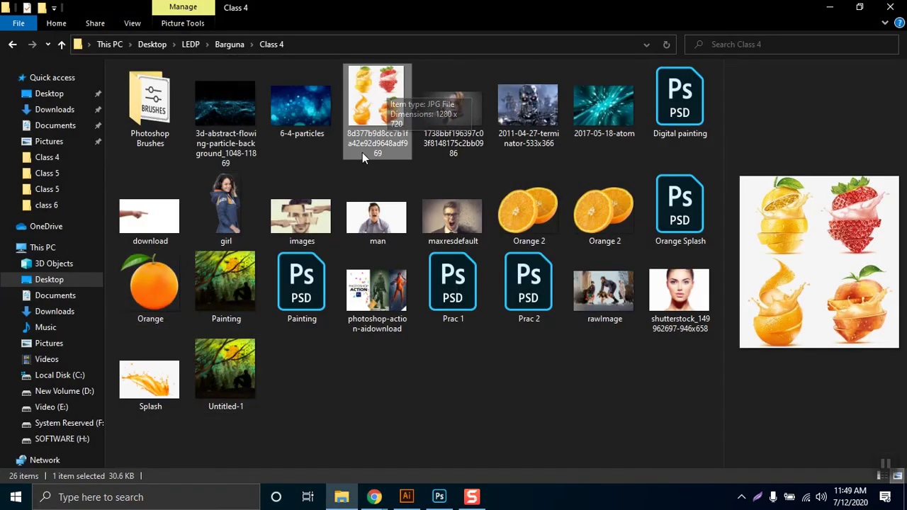
- Open Orange.png from the Class 4 folder in Photoshop and swap the foreground and background colours
click(156, 287)
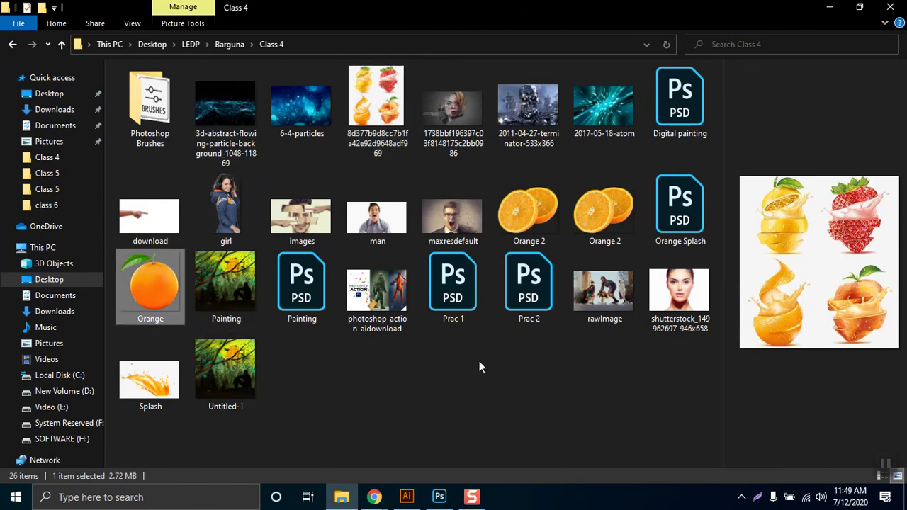
drag(168, 288, 398, 99)
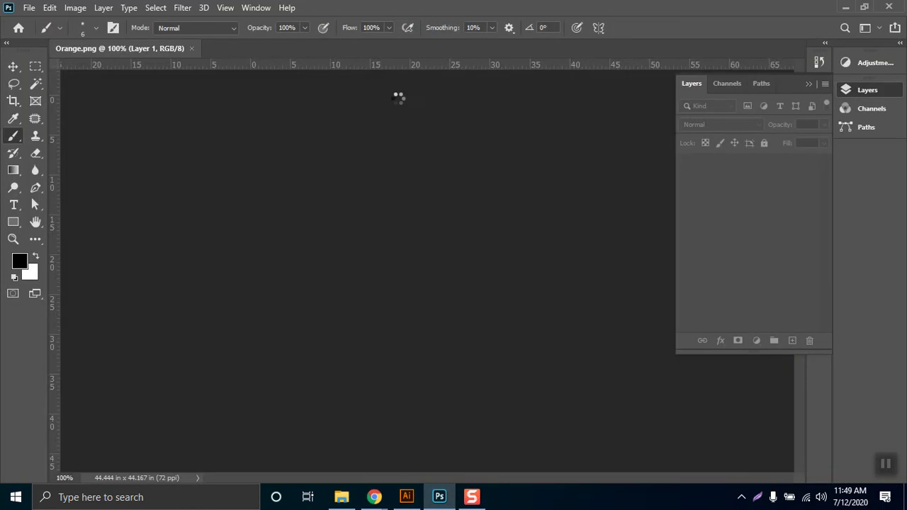
key(x)
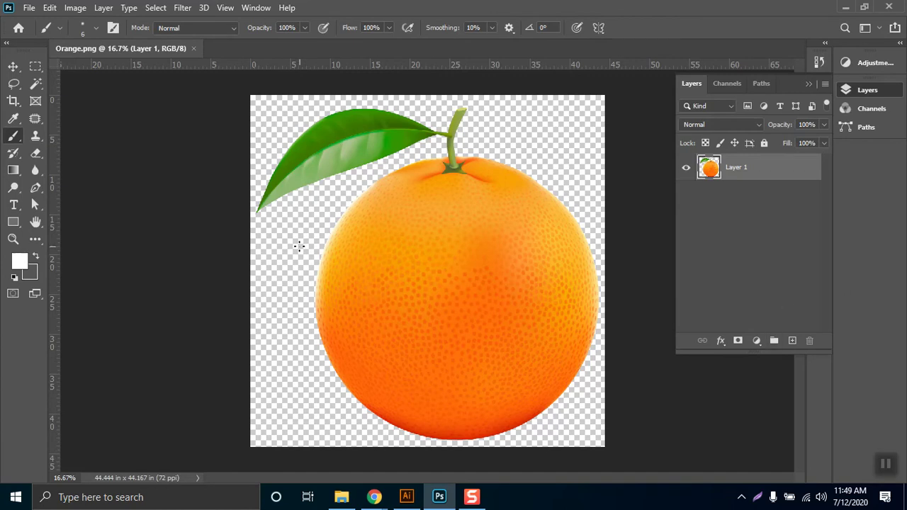
- Scale the orange down to about 51% with Free Transform and move it slightly lower on the canvas
key(ctrl+t)
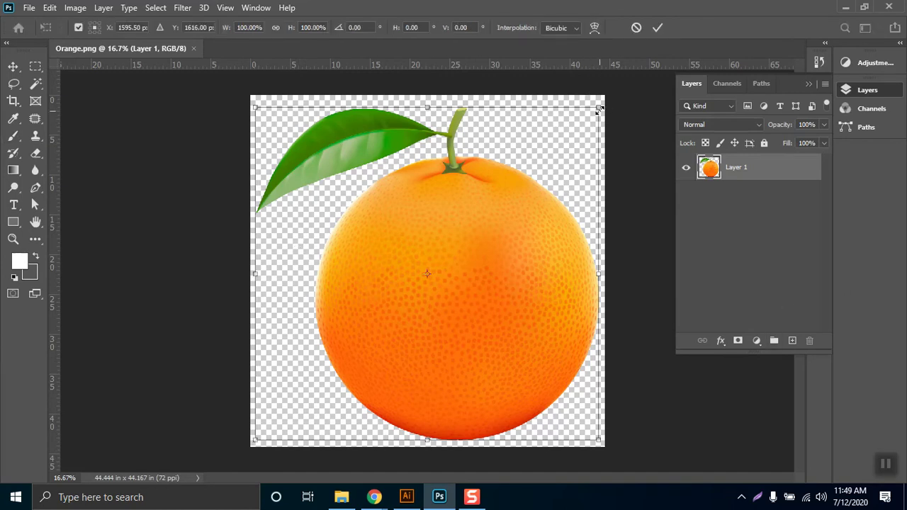
drag(599, 109, 519, 196)
drag(458, 278, 456, 306)
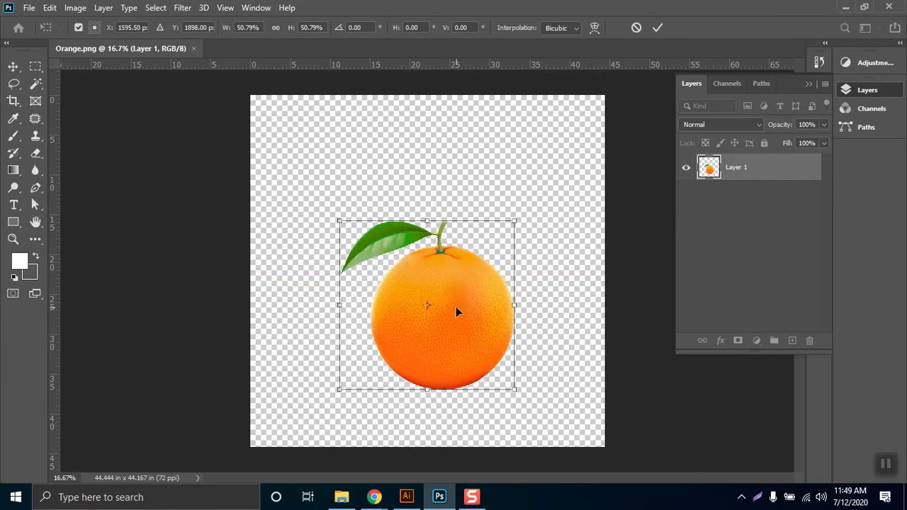
key(Return)
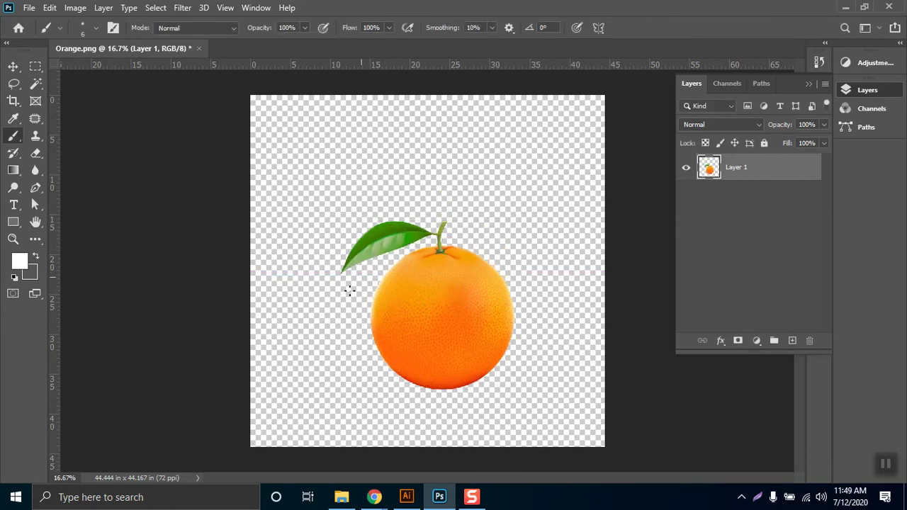
- Place the sliced fruit splash picture from the Class 4 folder as a reference, enlarged in the canvas's upper-right corner
click(341, 497)
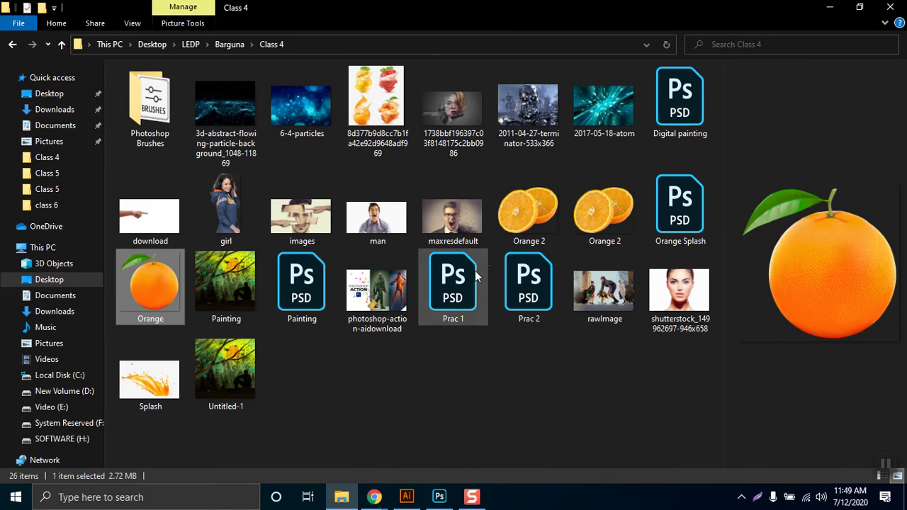
drag(377, 107, 391, 289)
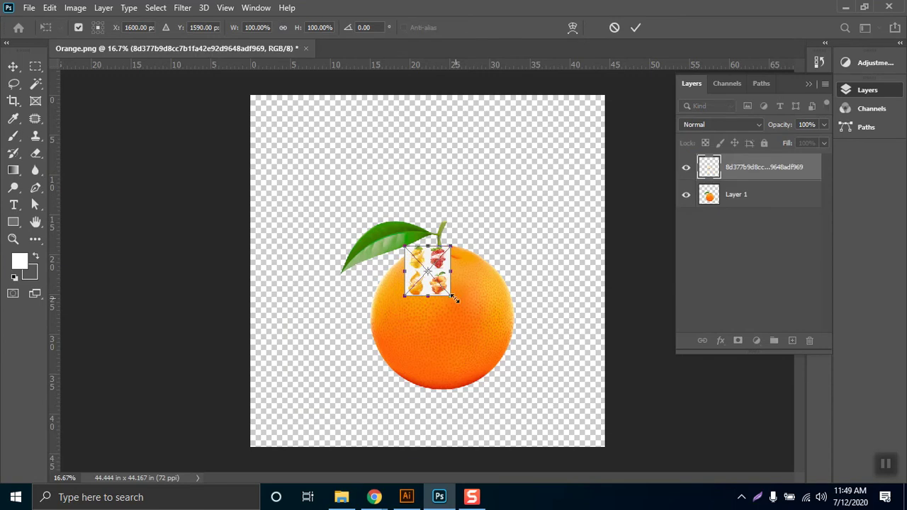
drag(457, 299, 561, 427)
mouse_move(532, 383)
mouse_down()
mouse_move(609, 215)
mouse_move(627, 234)
mouse_up()
key(Return)
key(b)
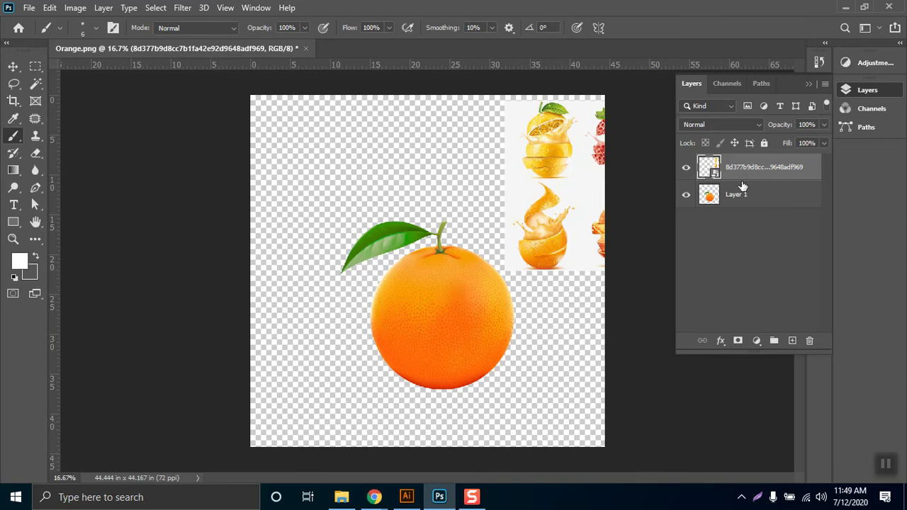
- Lock the fruit reference layer completely and decline to rasterize its smart object
click(763, 143)
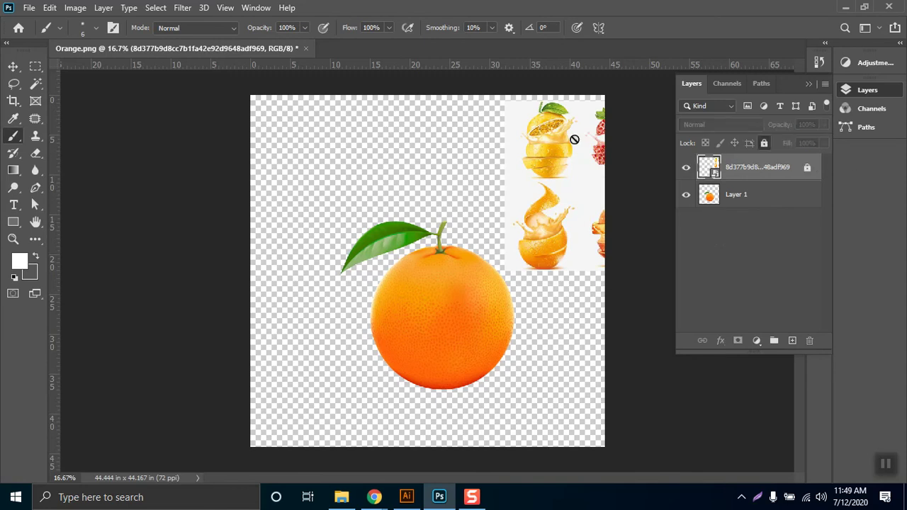
click(516, 208)
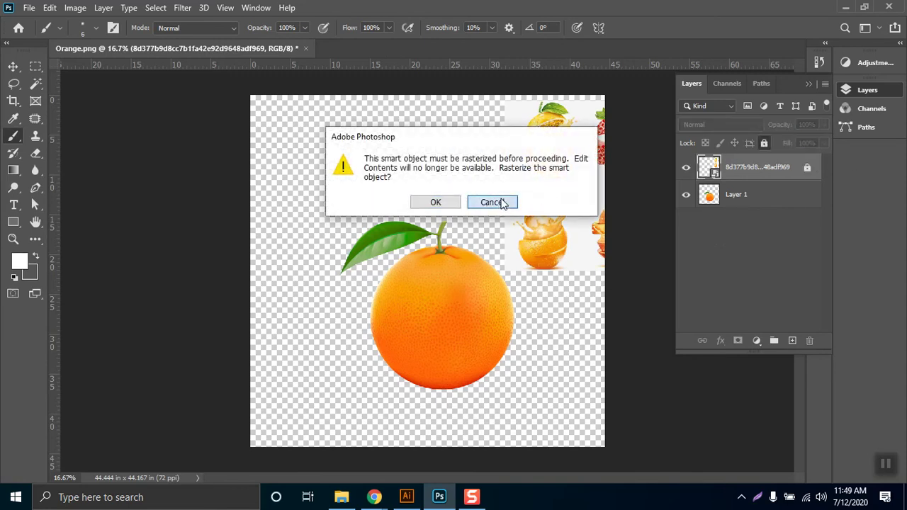
click(497, 203)
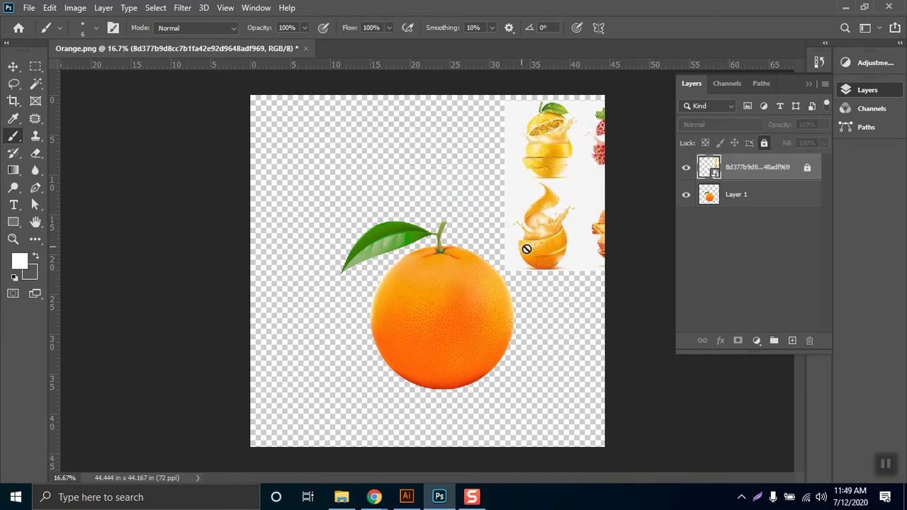
- On Layer 1, draw a closed Pen path around the orange's lower part, with a curved diagonal cut across the fruit
click(754, 201)
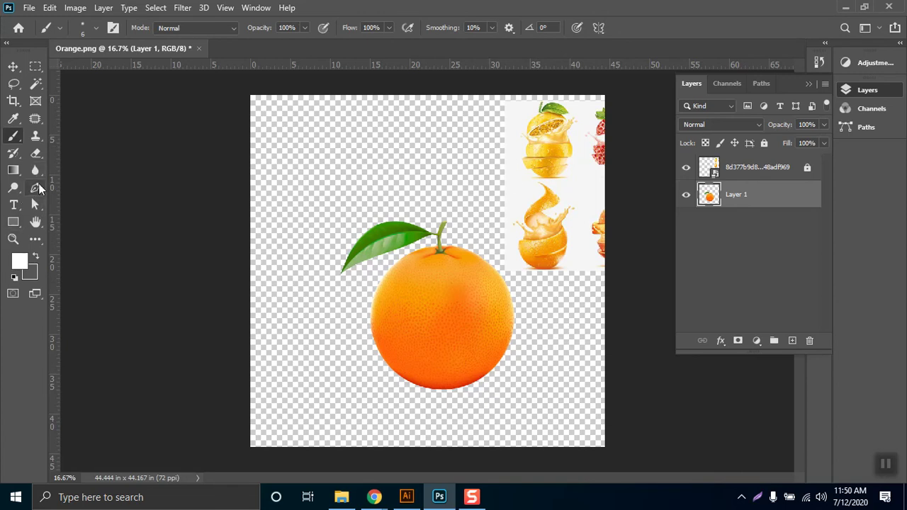
click(42, 190)
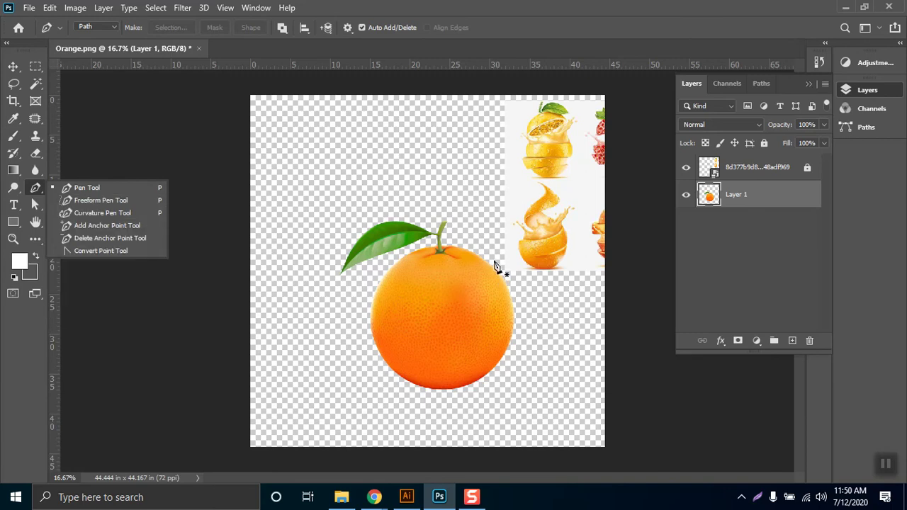
click(494, 261)
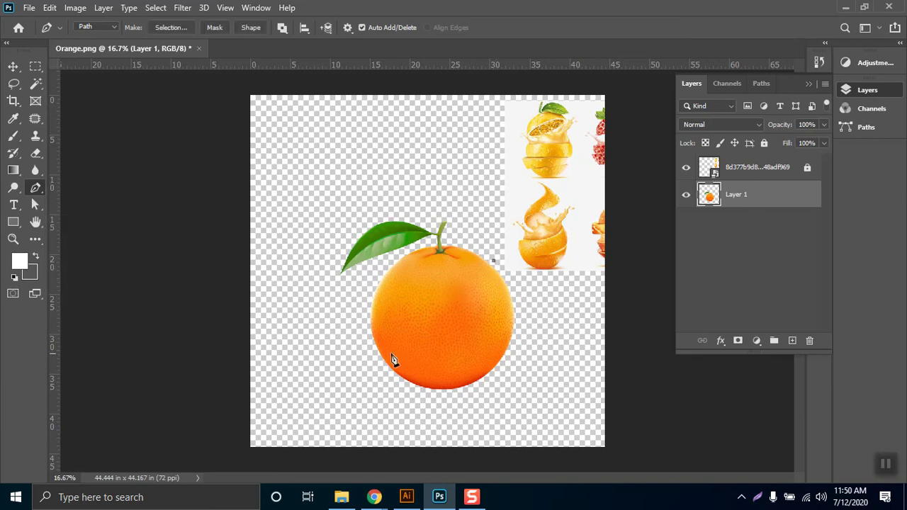
drag(376, 357, 263, 346)
key(ctrl+z)
drag(363, 342, 263, 344)
alt+click(363, 343)
click(381, 400)
click(471, 415)
click(547, 319)
click(495, 262)
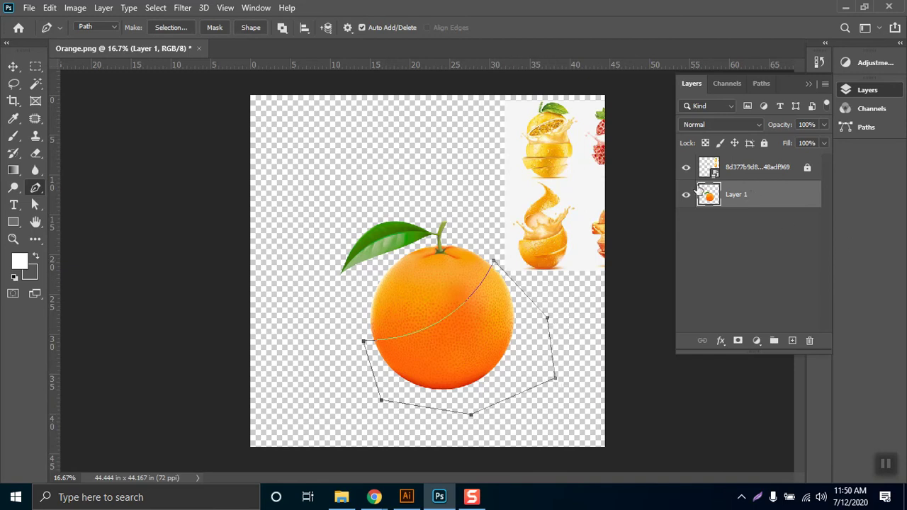
- Convert the path to a new anti-aliased selection with 0 px feather and mask Layer 1 with it
click(158, 27)
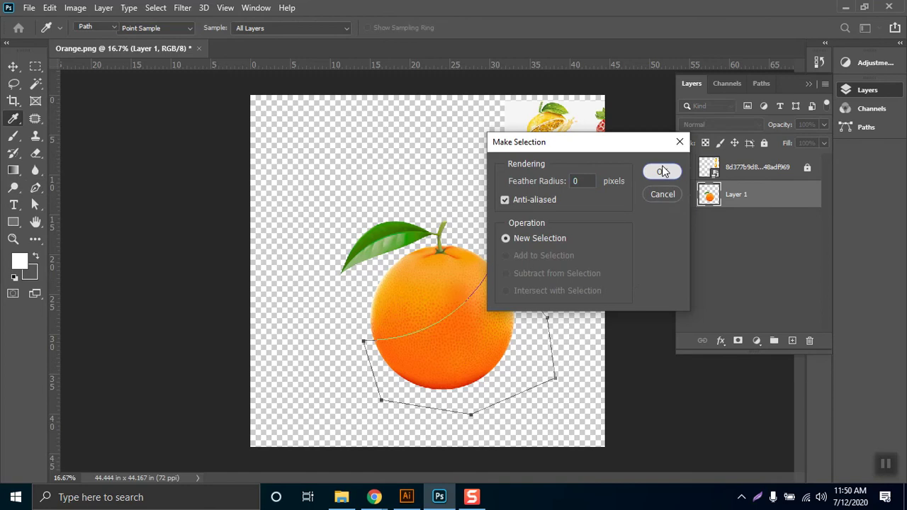
click(663, 172)
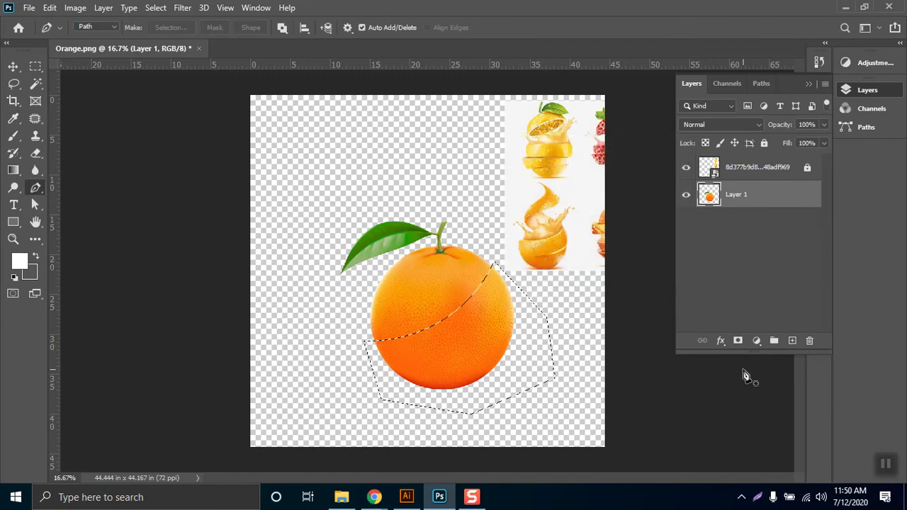
click(737, 341)
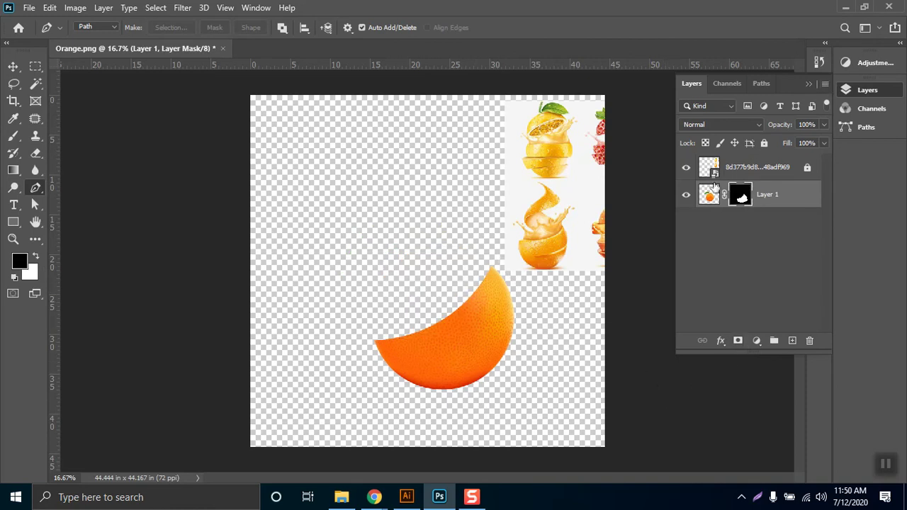
- Duplicate the masked Layer 1 and fill the copy's layer mask with white
drag(709, 196, 744, 217)
click(703, 213)
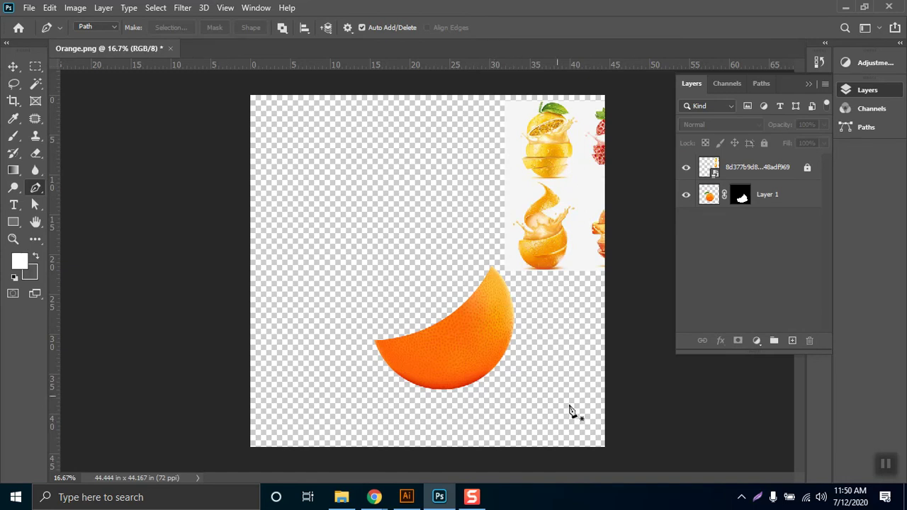
drag(746, 211, 792, 340)
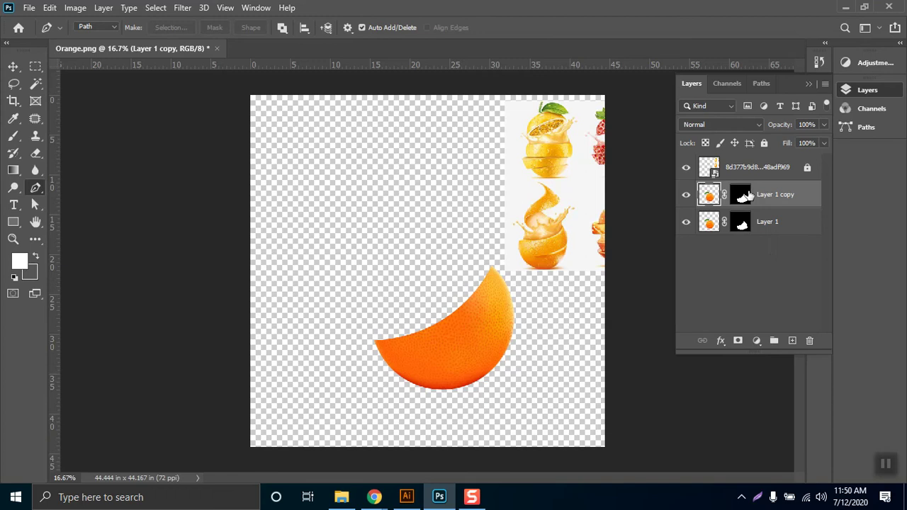
click(740, 201)
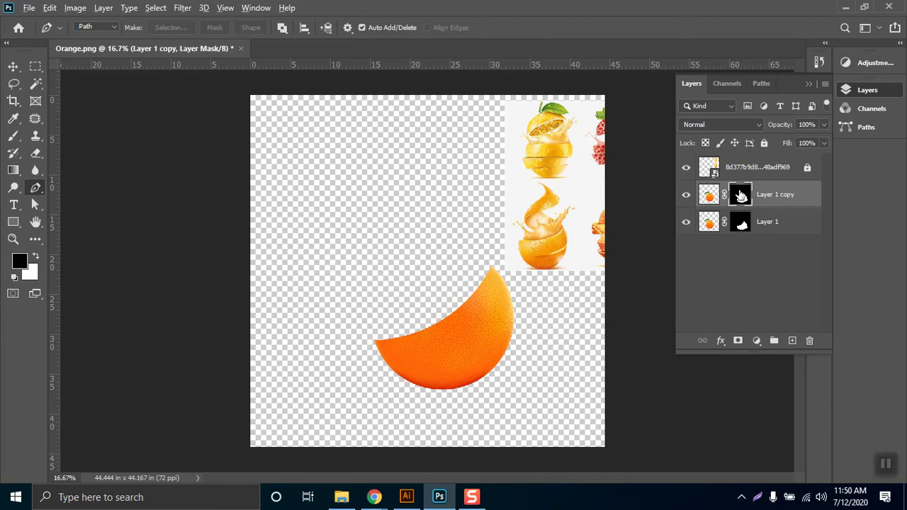
key(ctrl+BackSpace)
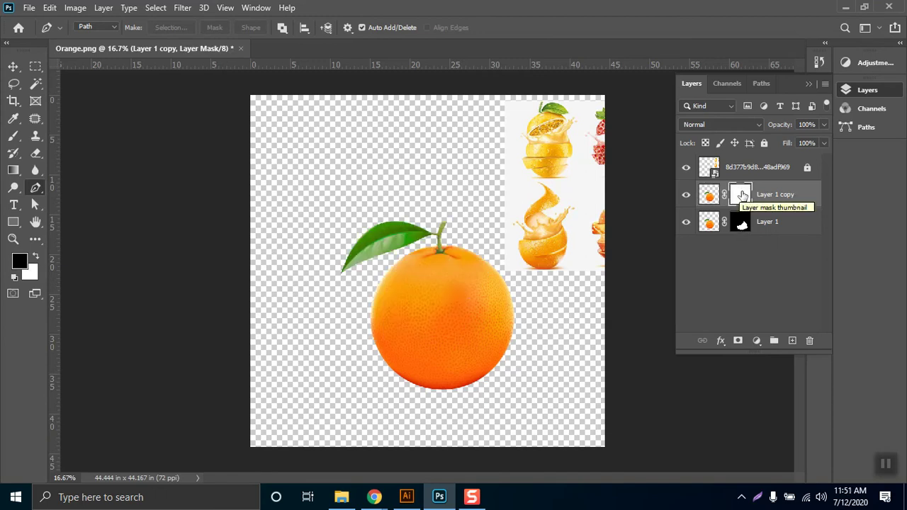
- Load Layer 1's mask as a selection, fill it with black on the Layer 1 copy's mask, and deselect
click(13, 66)
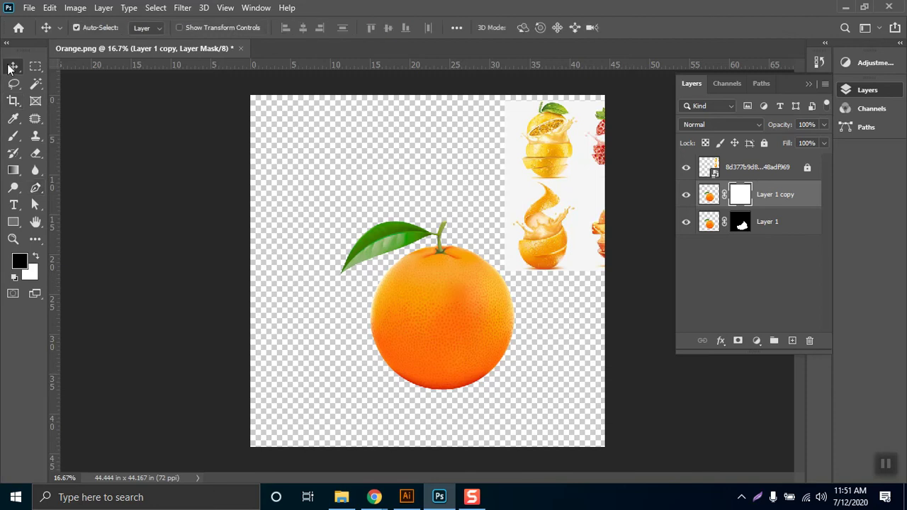
ctrl+click(742, 225)
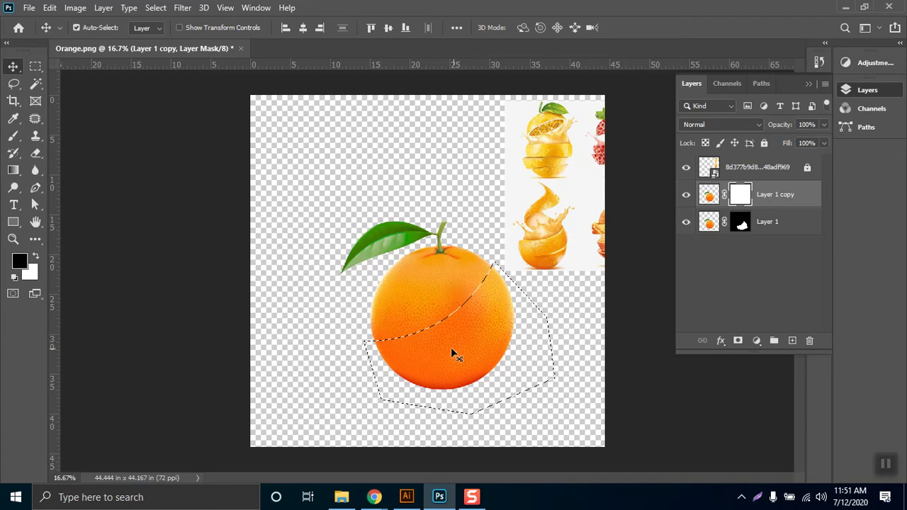
key(alt+BackSpace)
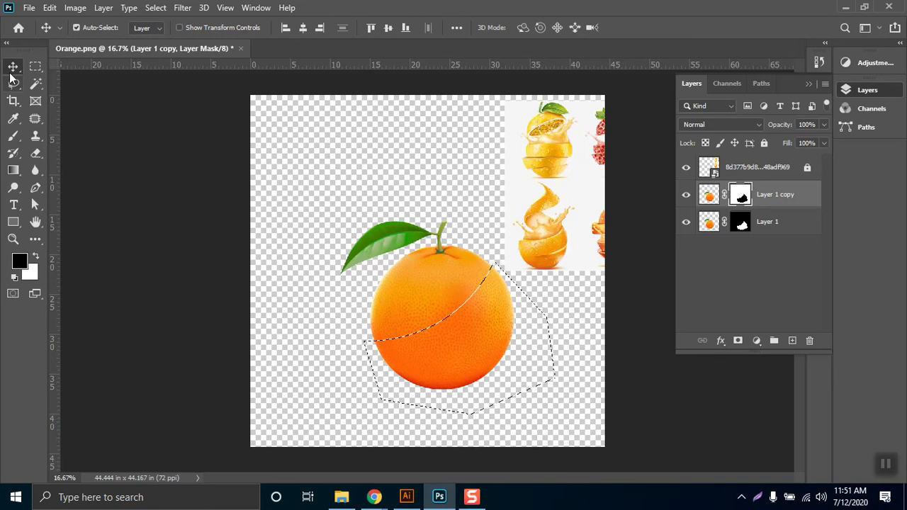
click(34, 66)
click(260, 183)
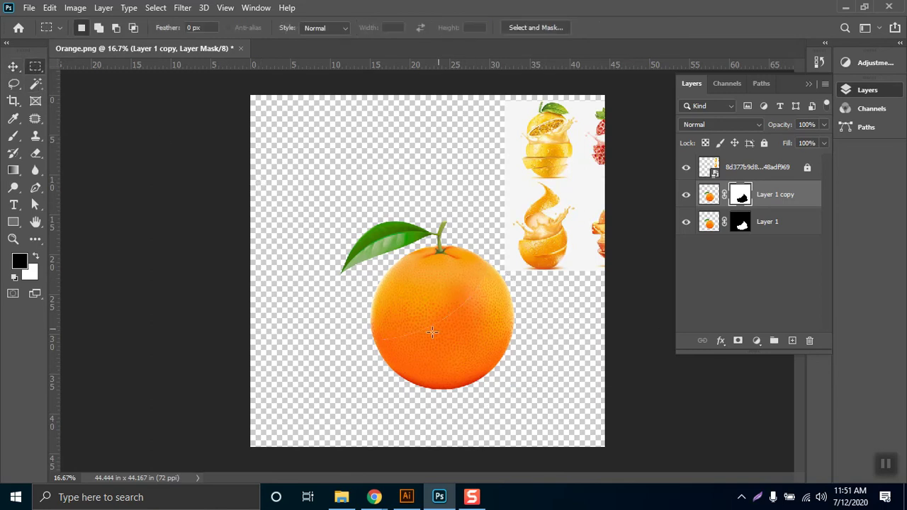
- Try moving the upper orange piece on the Layer 1 copy away from the lower slice, and undo the move and the copy's mask edits
click(13, 66)
drag(417, 298, 400, 273)
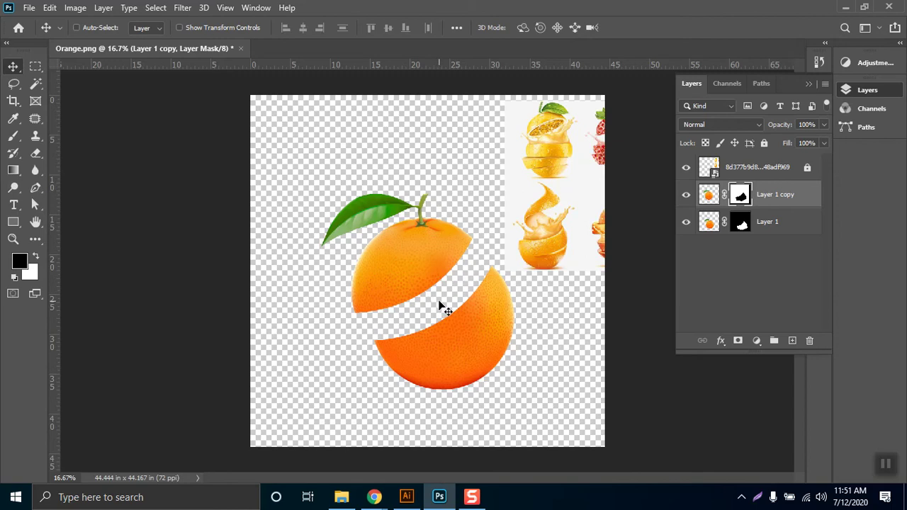
key(ctrl+z)
key(ctrl+z)
key(ctrl+z)
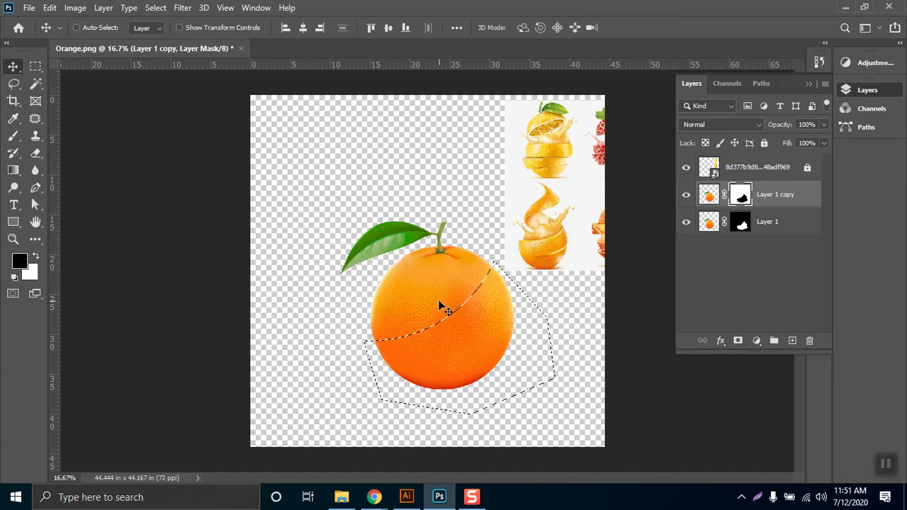
key(ctrl+z)
key(ctrl+z)
key(ctrl+z)
- Replace the Layer 1 copy with a fresh duplicate of Layer 1 and invert the new copy's layer mask
key(ctrl+i)
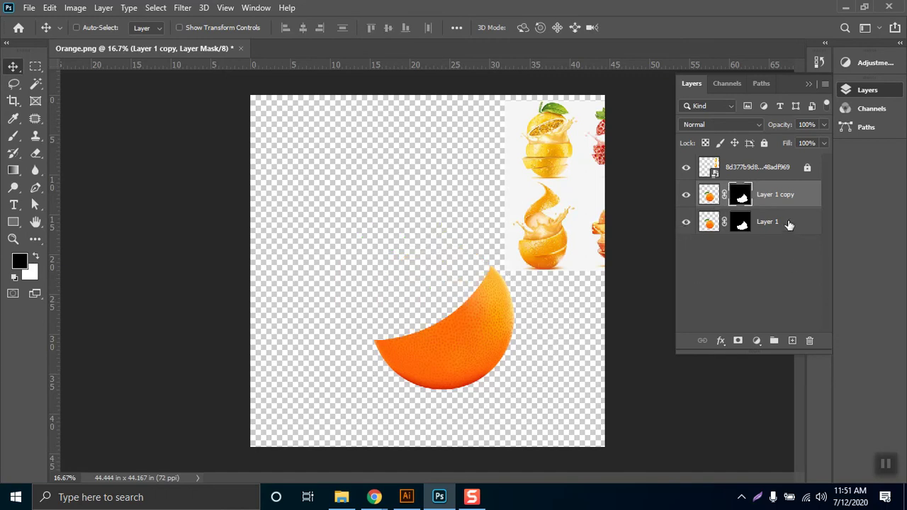
key(Delete)
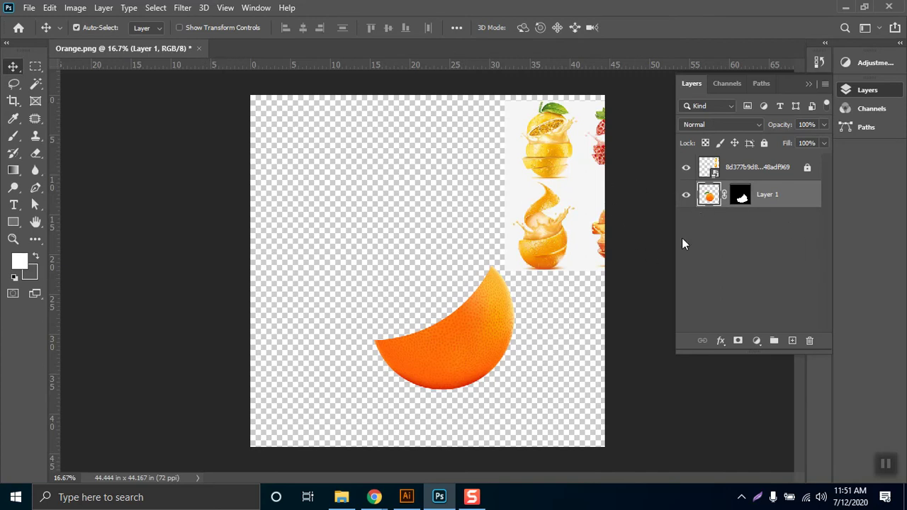
click(740, 195)
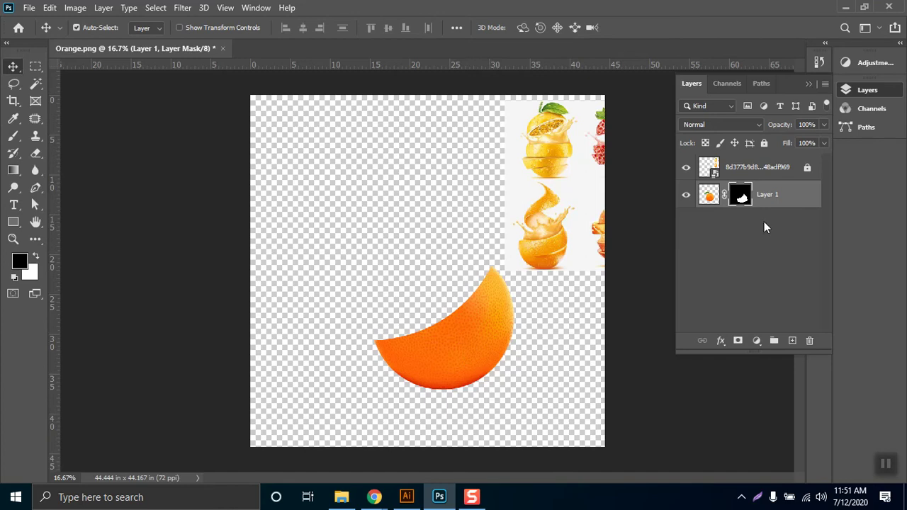
drag(778, 195, 791, 341)
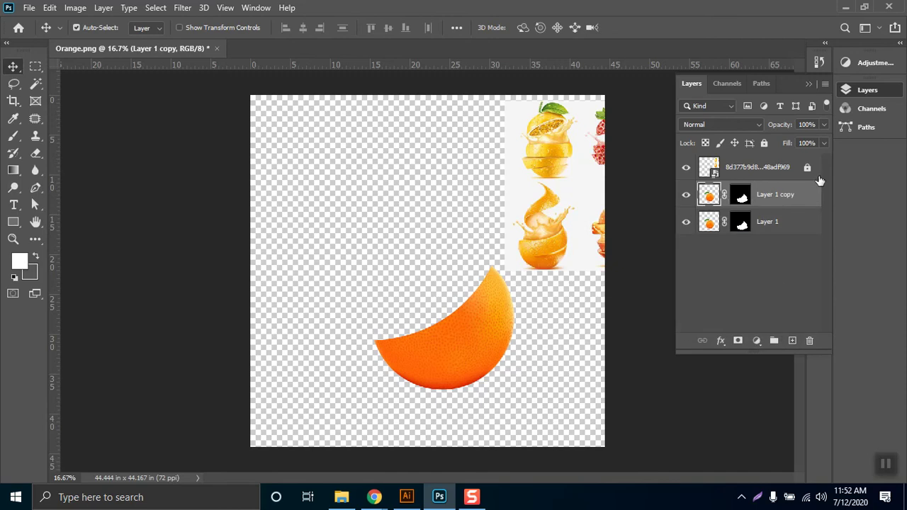
click(742, 198)
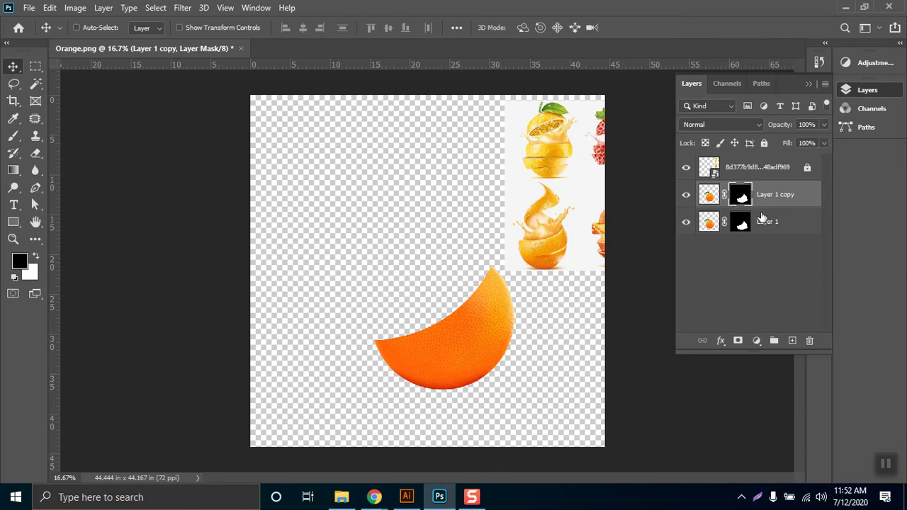
key(ctrl+i)
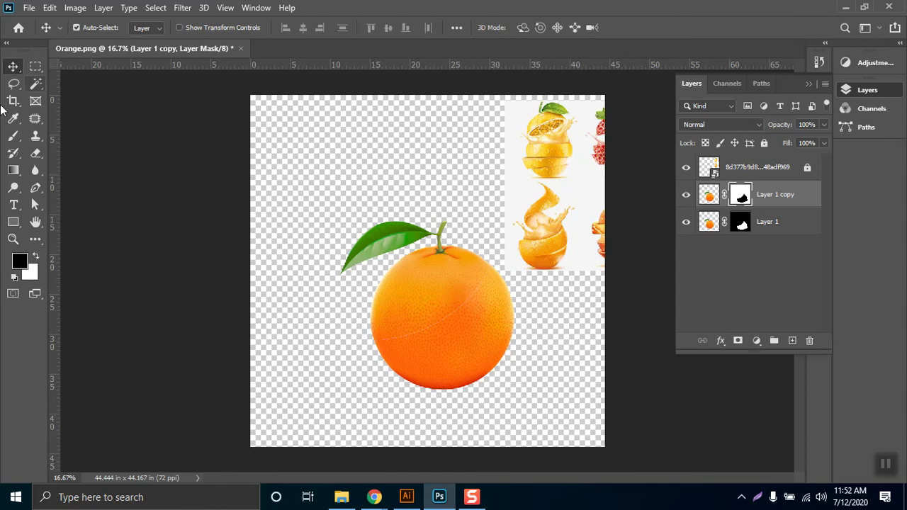
- Add the text "cntl + i" in the empty area above the orange and scale it up to about 719%
click(14, 206)
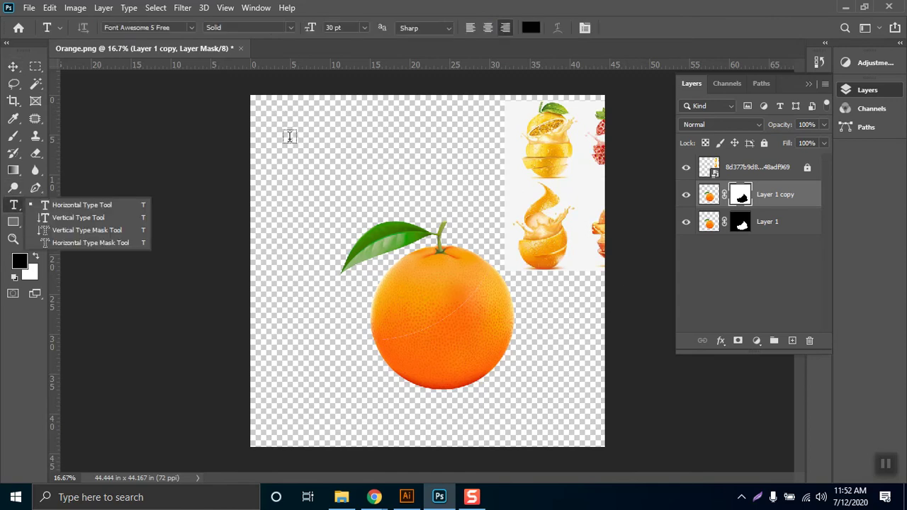
click(289, 138)
click(289, 138)
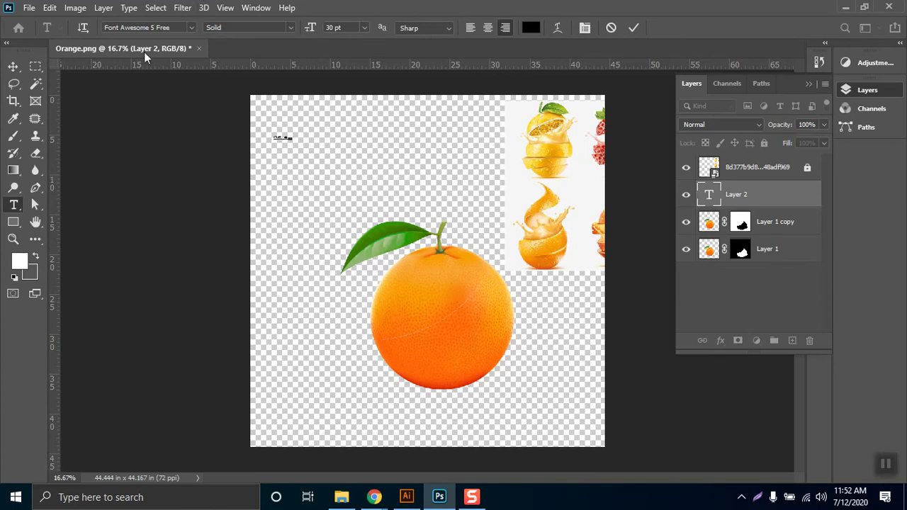
click(14, 69)
key(ctrl+t)
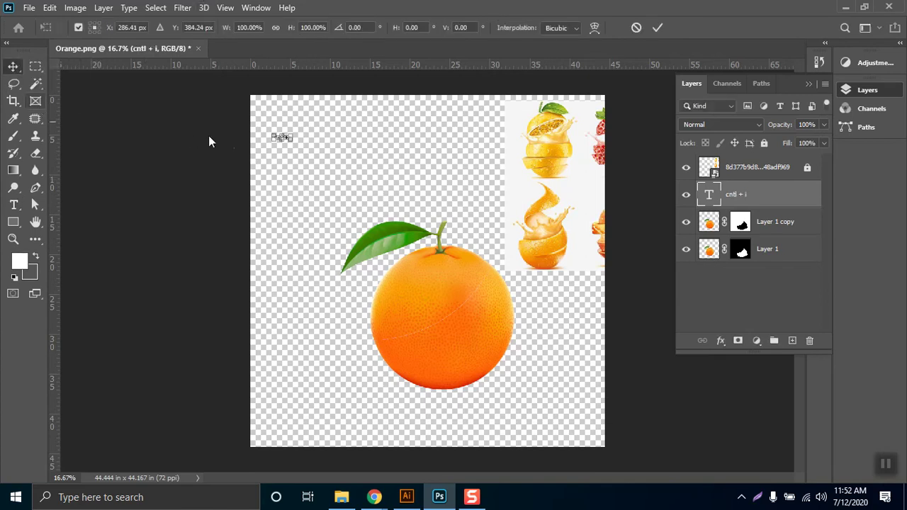
drag(292, 144, 384, 216)
key(Return)
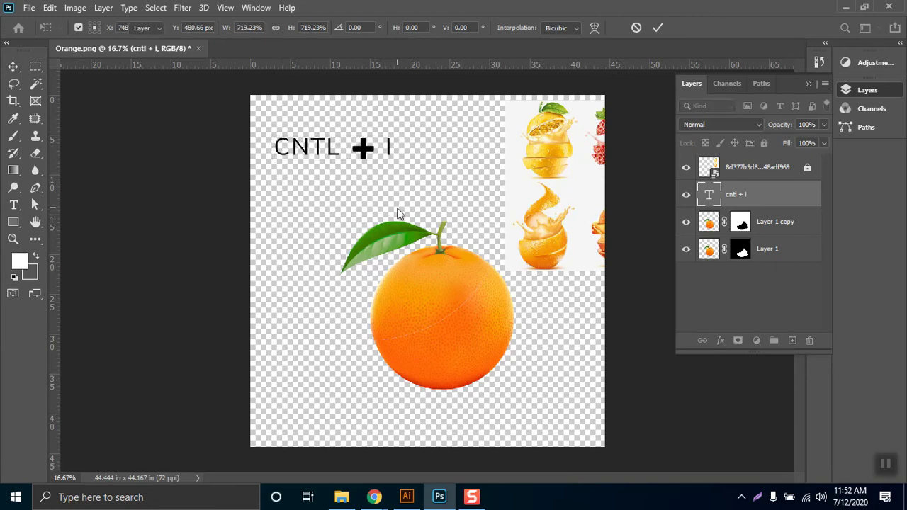
- Change the font of the whole "cntl + i" text to Nexa Bold
key(t)
click(360, 146)
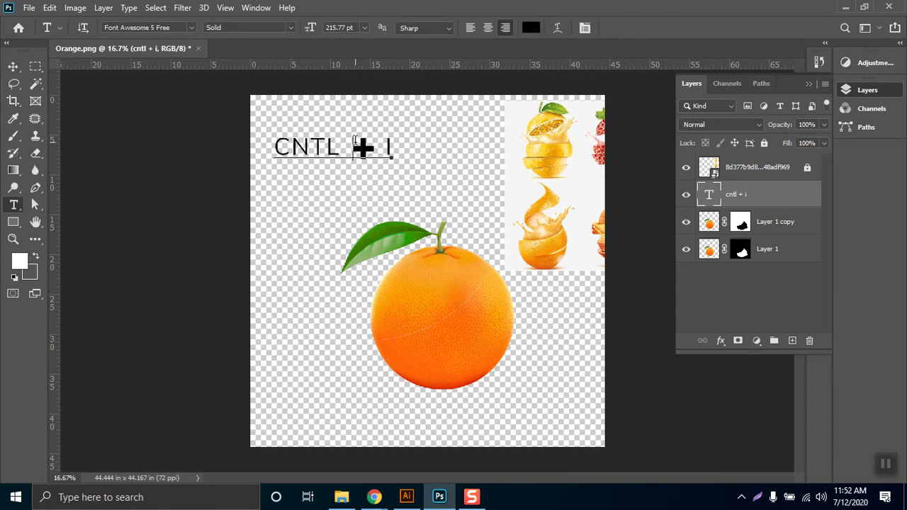
key(ctrl+a)
click(180, 27)
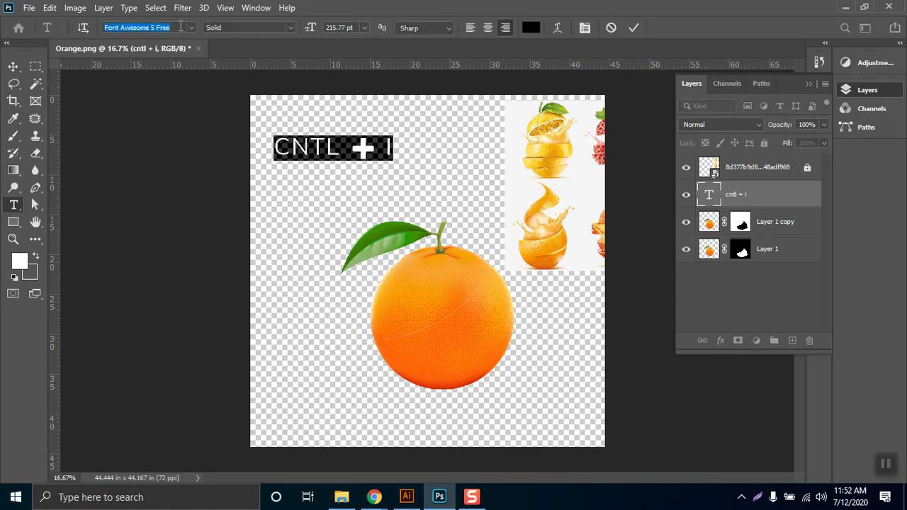
click(194, 27)
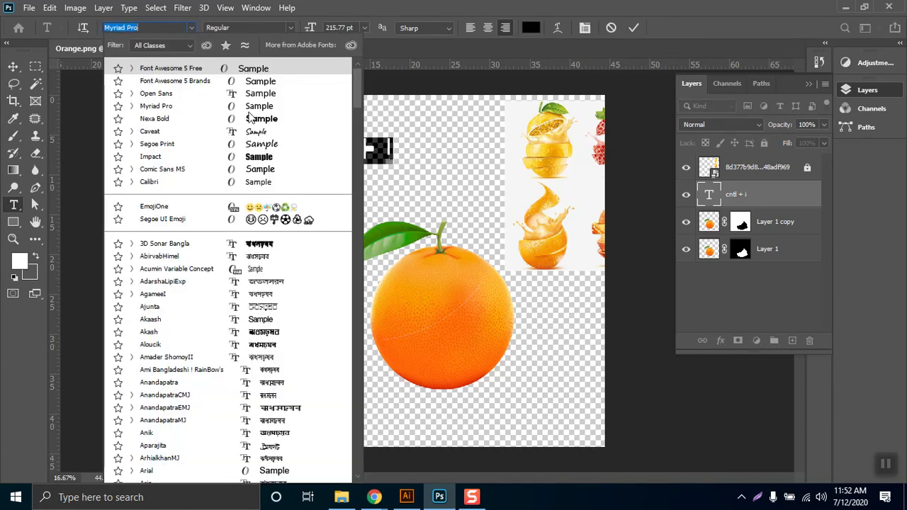
click(247, 121)
key(ctrl+Return)
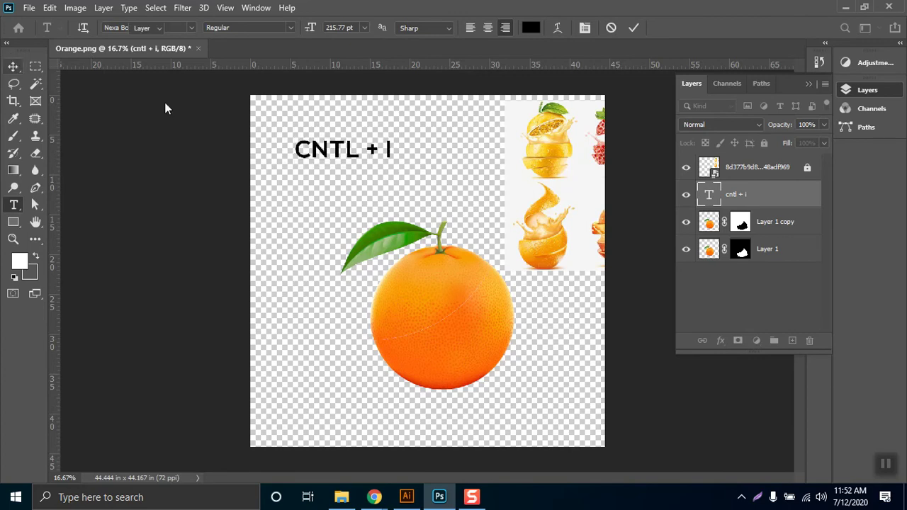
key(v)
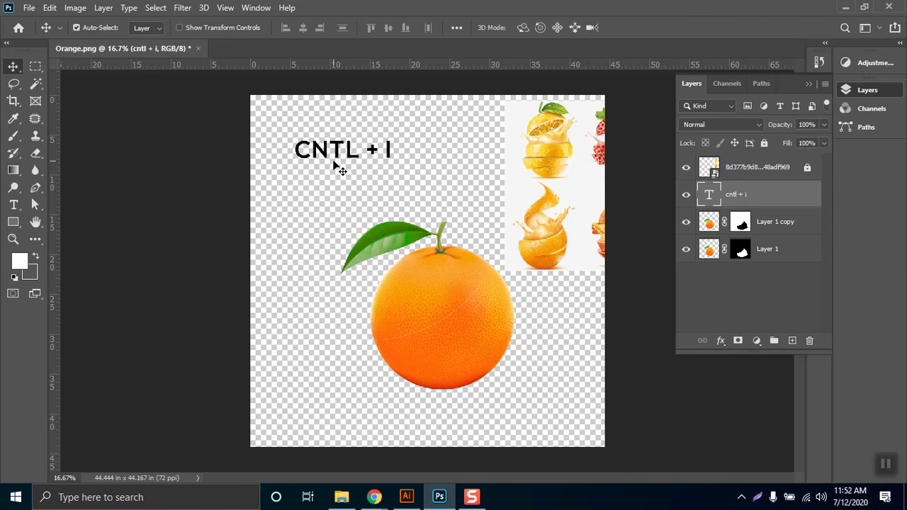
- Move the upper orange piece on Layer 1 copy up and left, clear of the lower slice, and rotate it by -26.86°
click(771, 226)
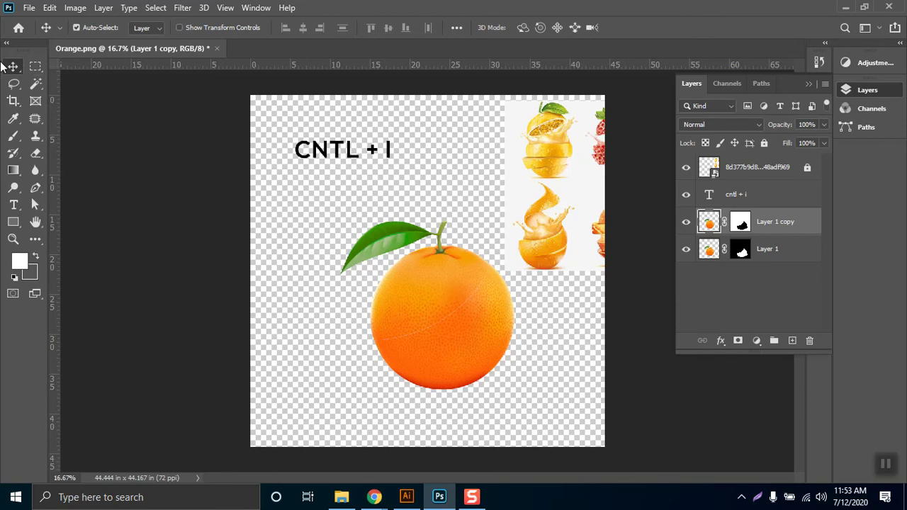
drag(441, 298, 422, 262)
key(ctrl+t)
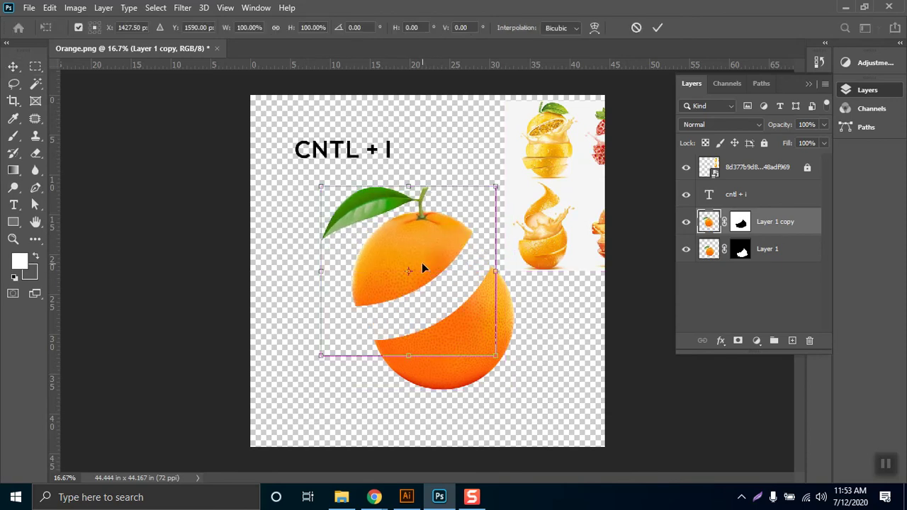
drag(523, 169, 496, 129)
drag(420, 263, 398, 239)
drag(457, 139, 461, 113)
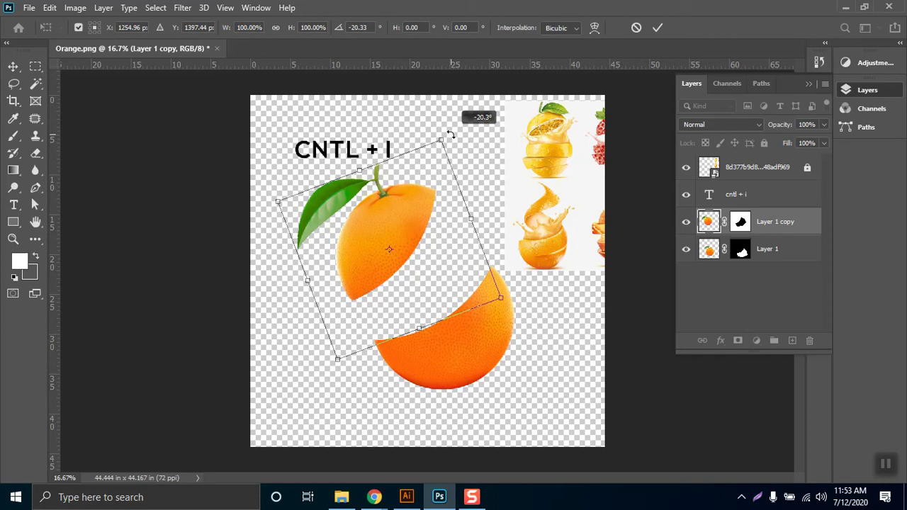
drag(413, 238, 401, 240)
drag(436, 136, 431, 117)
key(ctrl+z)
drag(411, 202, 407, 189)
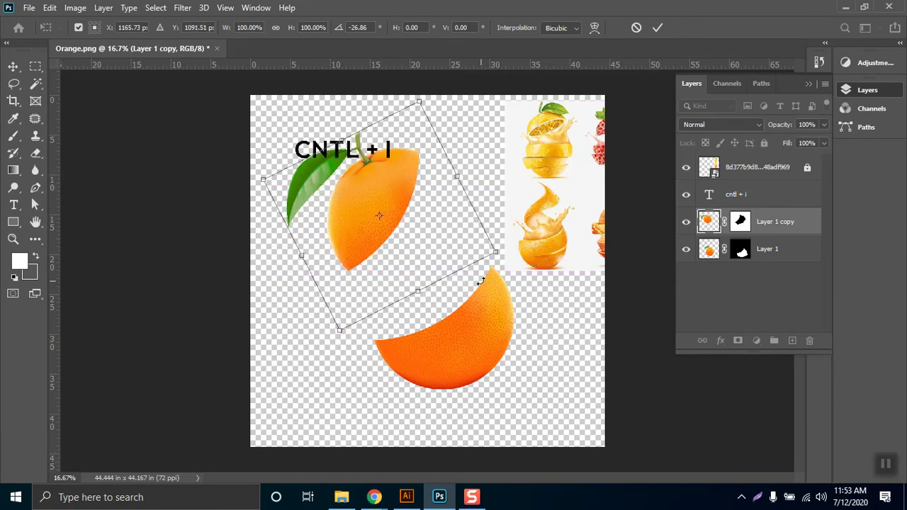
drag(376, 227, 370, 210)
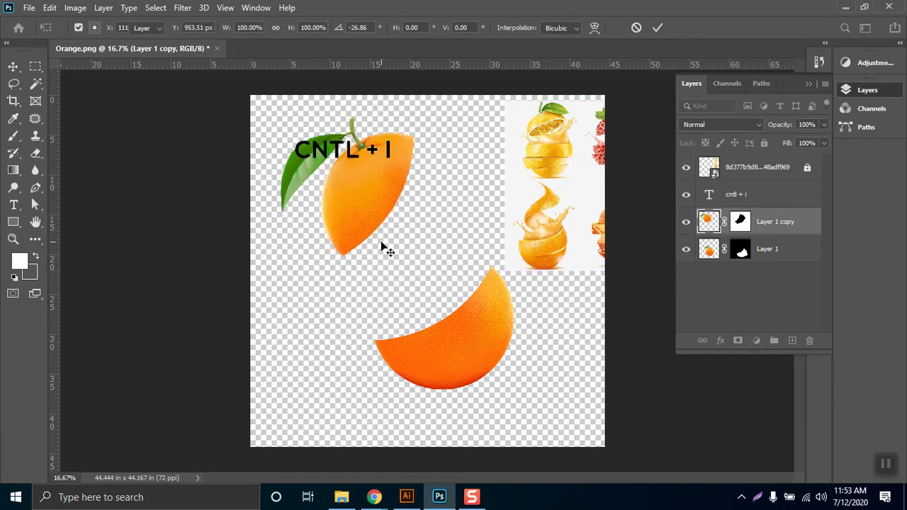
key(Return)
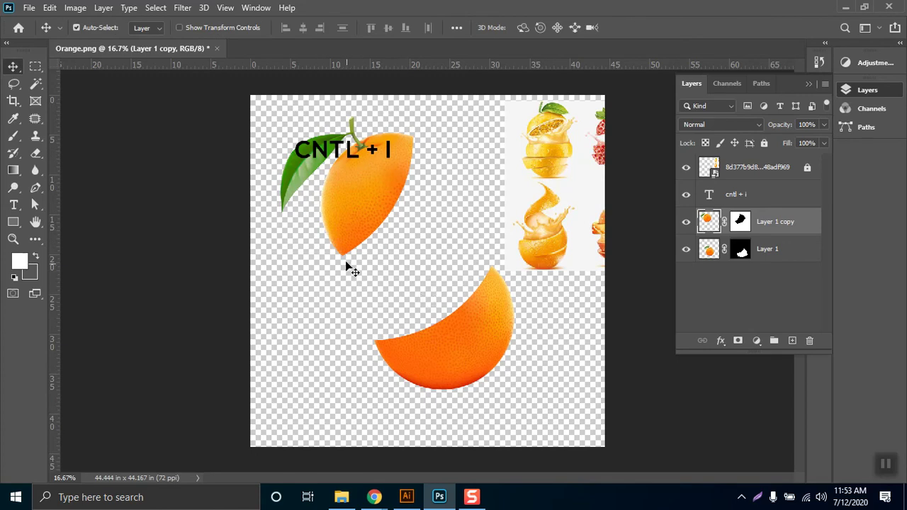
drag(414, 148, 416, 183)
key(ctrl+z)
- Draw a closed Pen path around the upper piece's leaf side, with a curved cut from its lower tip to its upper-right corner
click(36, 187)
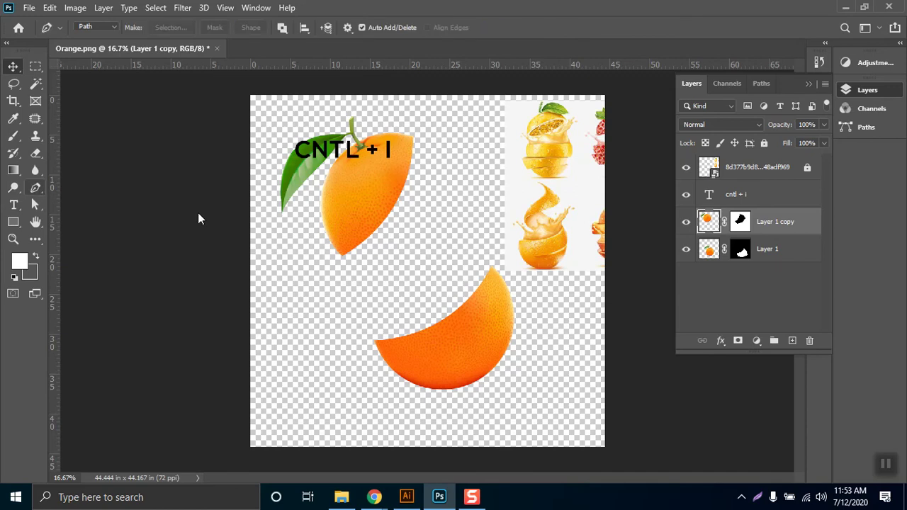
click(342, 258)
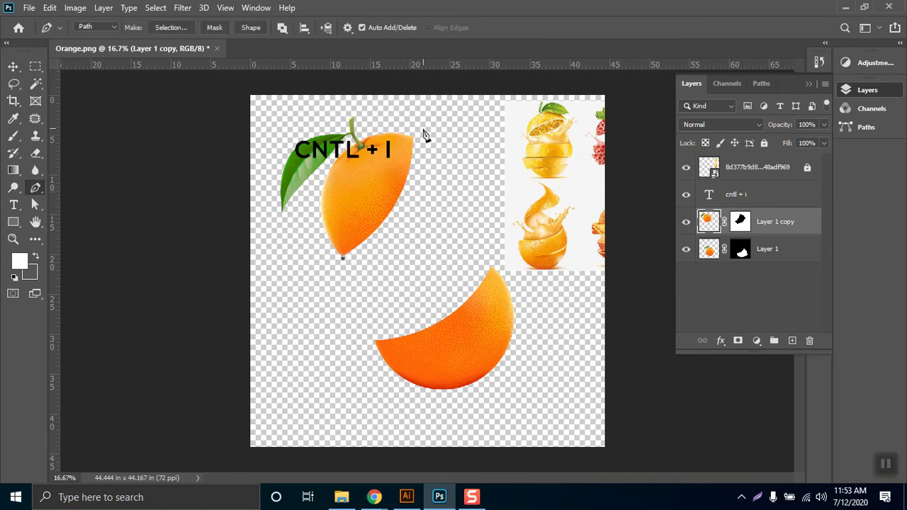
drag(420, 137, 503, 117)
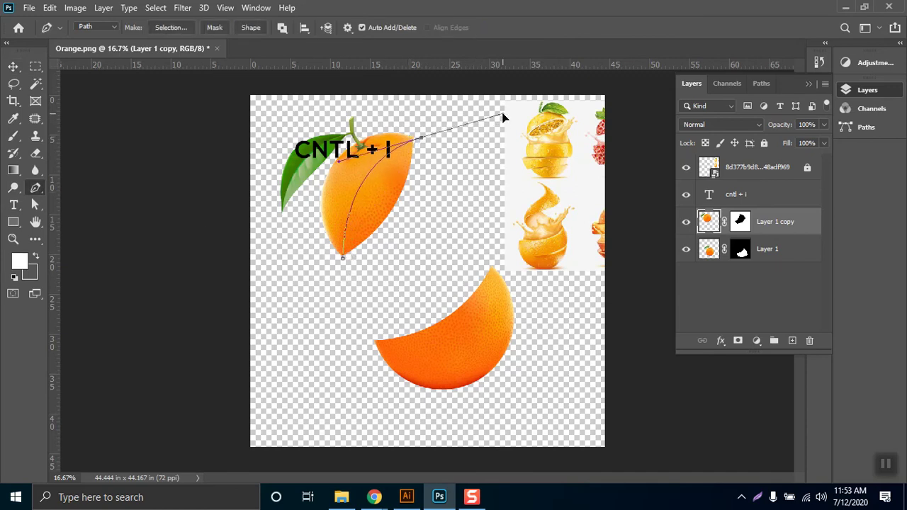
click(421, 139)
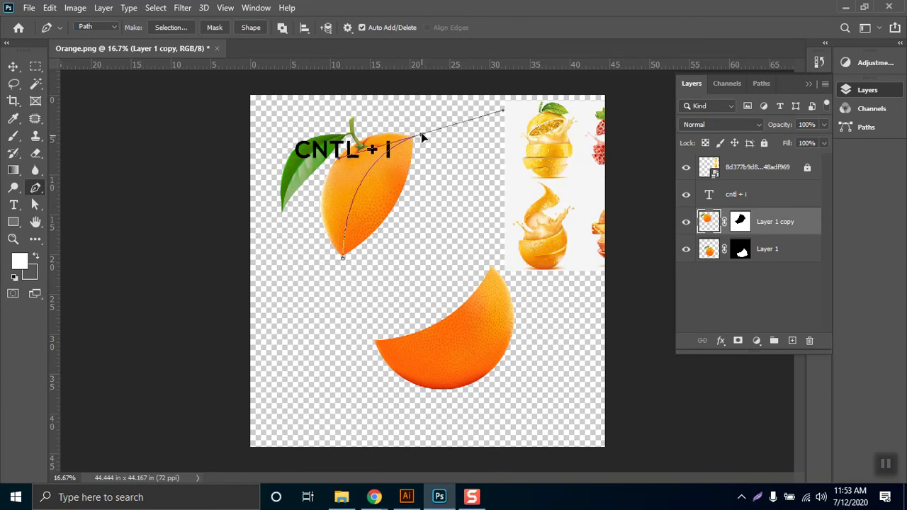
drag(423, 139, 371, 104)
click(282, 108)
click(267, 163)
click(282, 248)
click(347, 288)
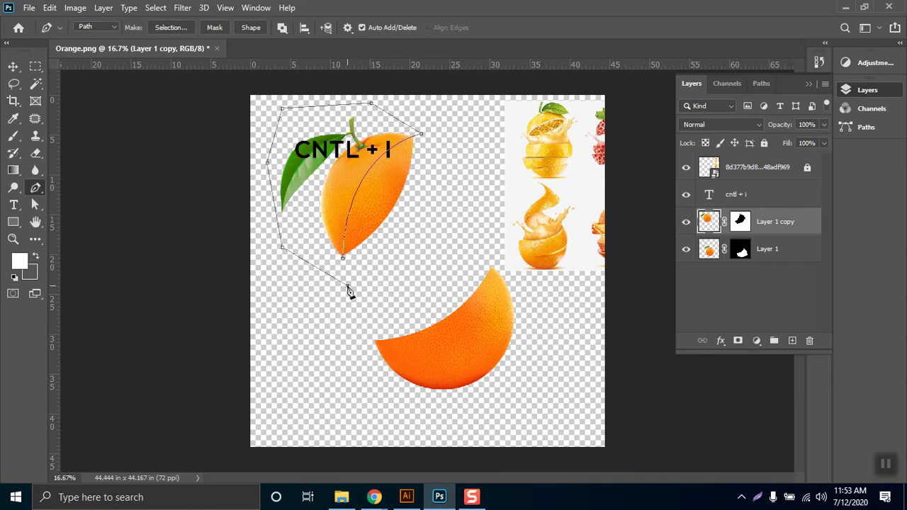
click(343, 258)
- Convert the leaf-side path to a new anti-aliased selection with 0 px feather
click(160, 28)
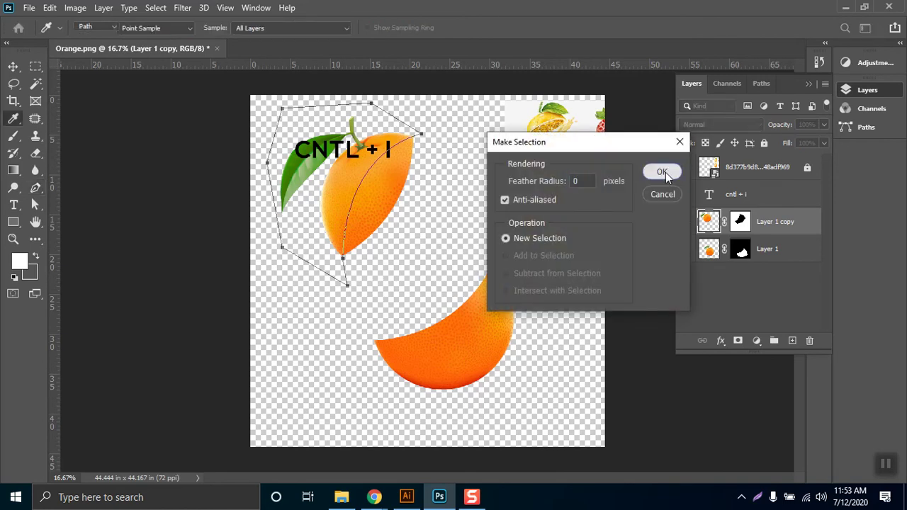
click(662, 172)
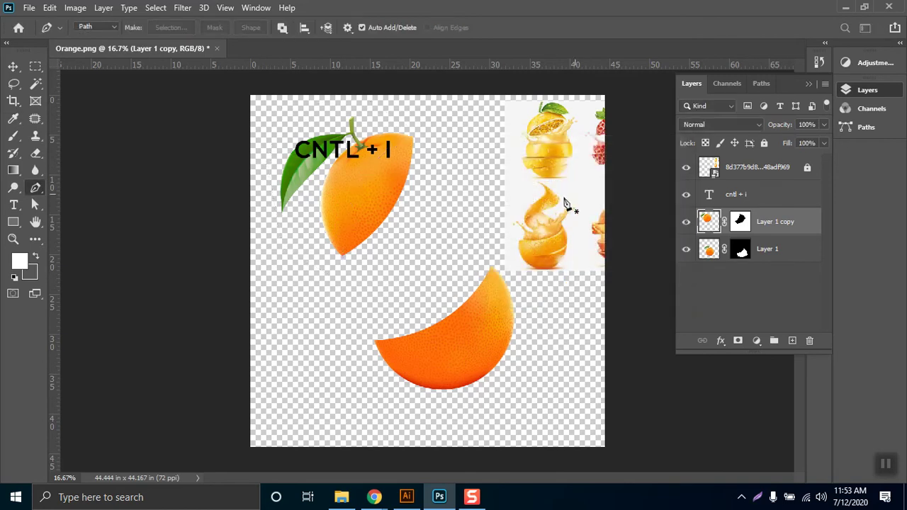
click(35, 66)
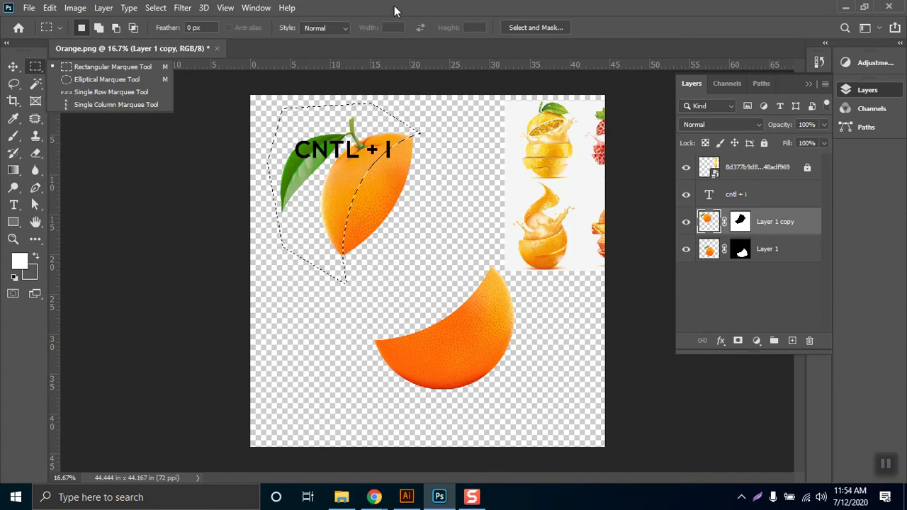
- Invert the selection on Layer 1 copy so it covers everything outside the leaf-side outline, leaving the layer's colours unaltered
key(ctrl+i)
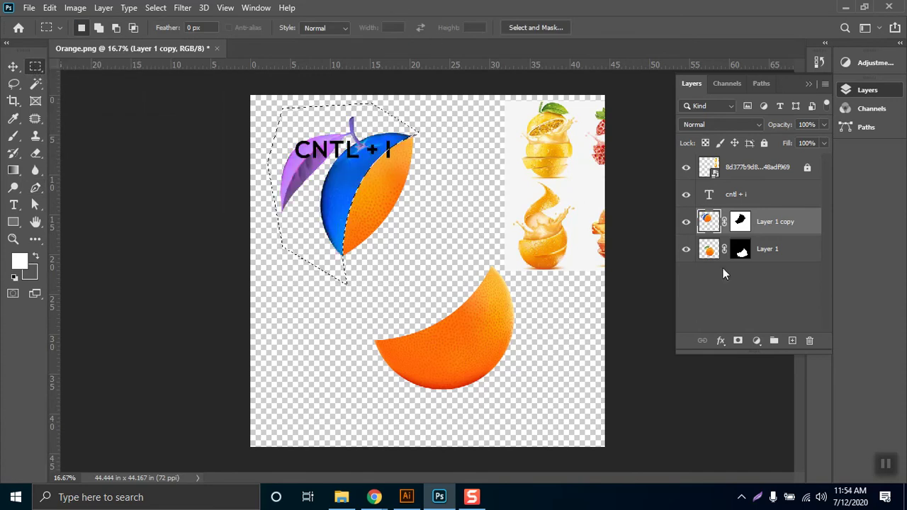
key(ctrl+z)
key(ctrl+shift+i)
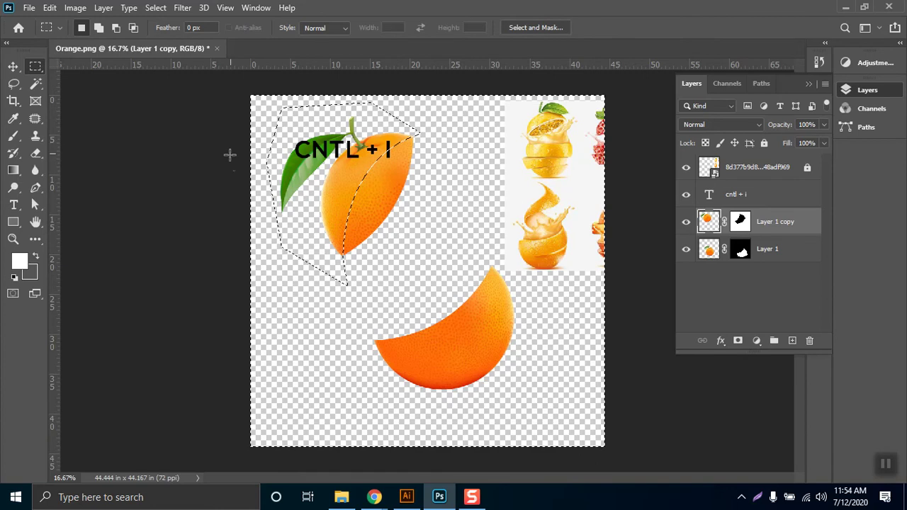
click(307, 149)
key(ctrl+z)
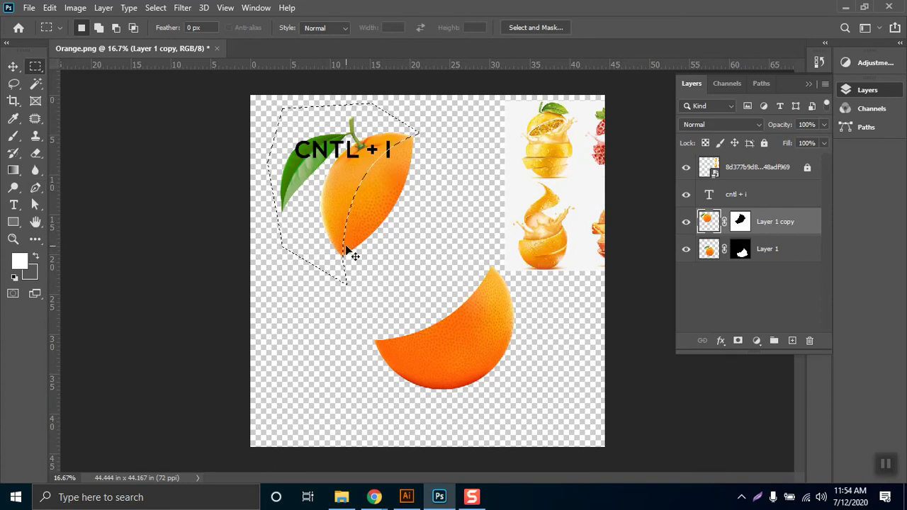
key(ctrl+shift+i)
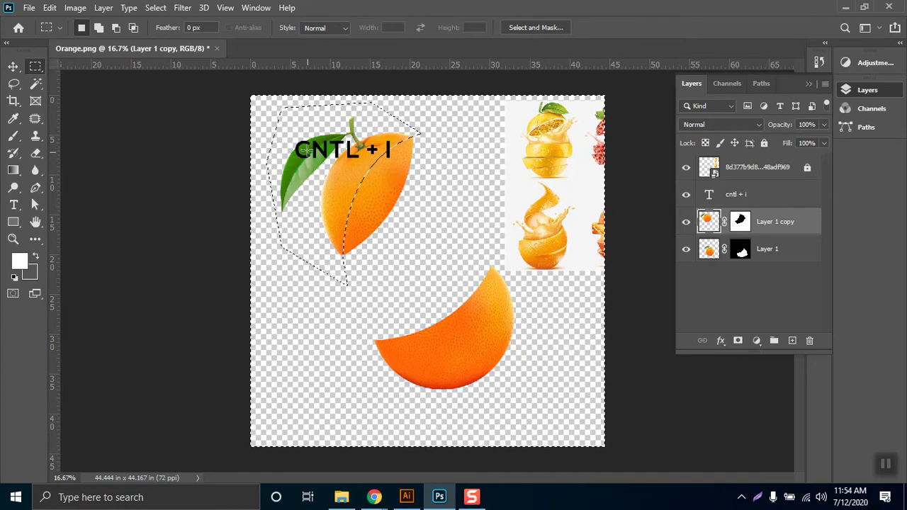
- Paint black on Layer 1 copy's mask with a soft 105 px brush over the orange area outside the leaf-side outline
click(13, 136)
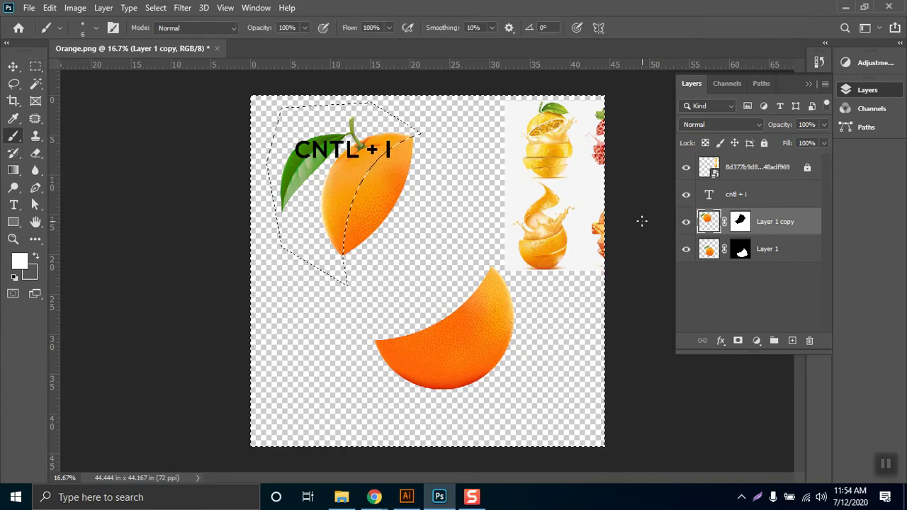
click(740, 221)
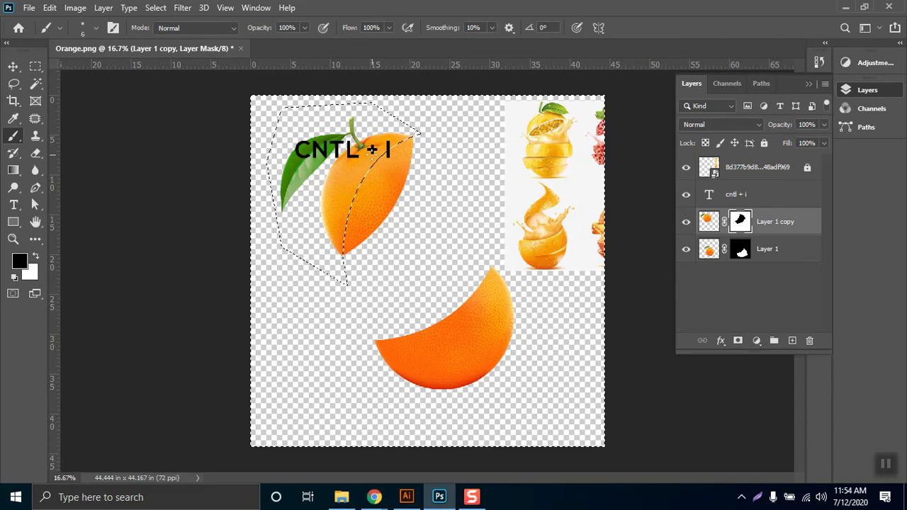
right_click(375, 152)
drag(483, 184, 496, 184)
key(Return)
mouse_move(340, 193)
mouse_down()
mouse_move(411, 198)
mouse_move(346, 205)
mouse_up()
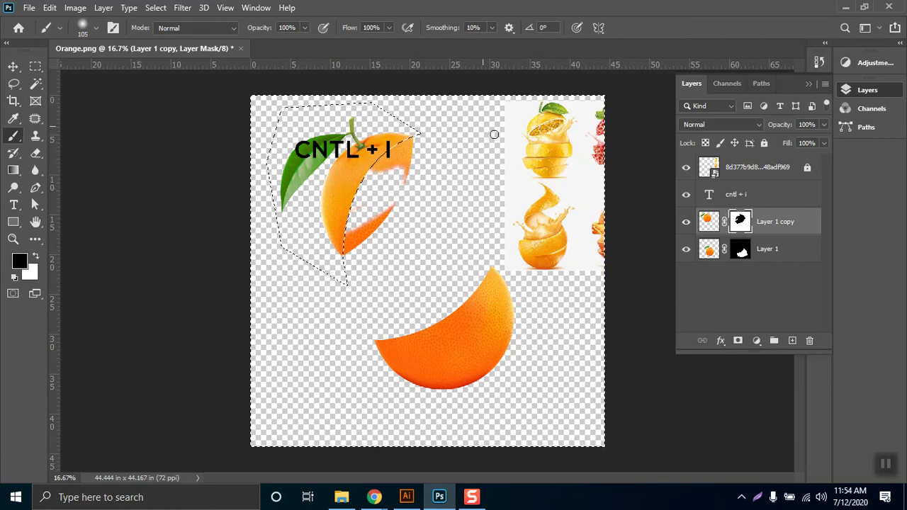
- Enlarge the brush to 202 px, mask out the leftover orange fragments beyond the curved cut, and clear the selection
right_click(402, 188)
double_click(533, 204)
text(202)
key(Return)
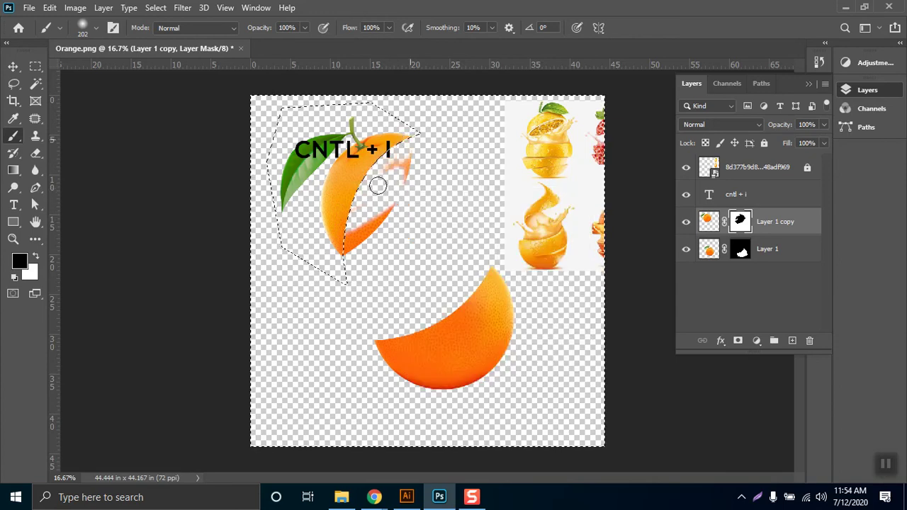
mouse_move(405, 186)
mouse_down()
mouse_move(358, 246)
mouse_move(332, 256)
mouse_move(360, 214)
mouse_move(346, 256)
mouse_up()
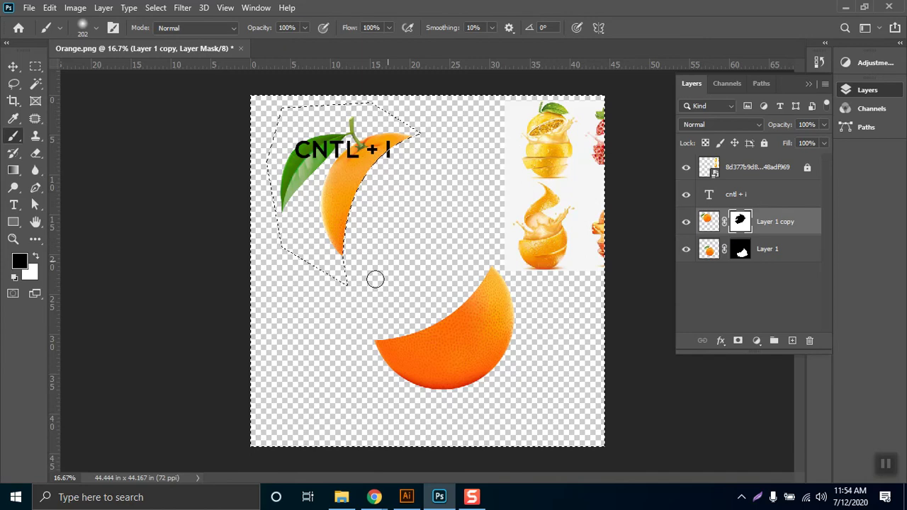
key(m)
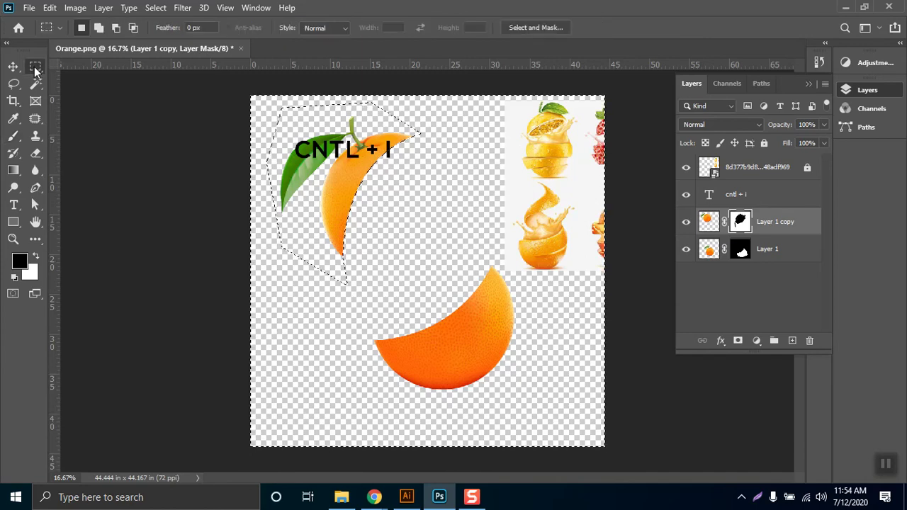
key(ctrl+d)
- Hide the "cntl + i" text layer and spread the pieces apart, shifting the leaf-side piece left and the lower slice down and left
key(v)
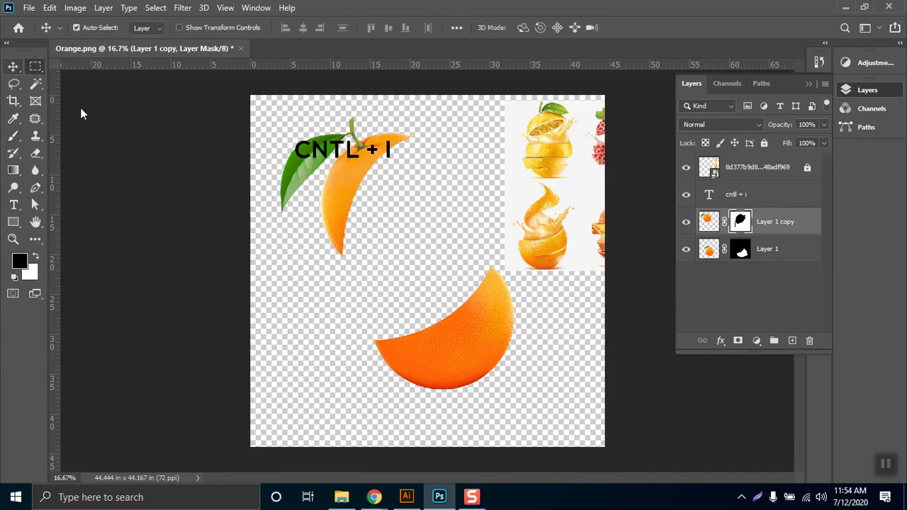
drag(338, 194, 315, 192)
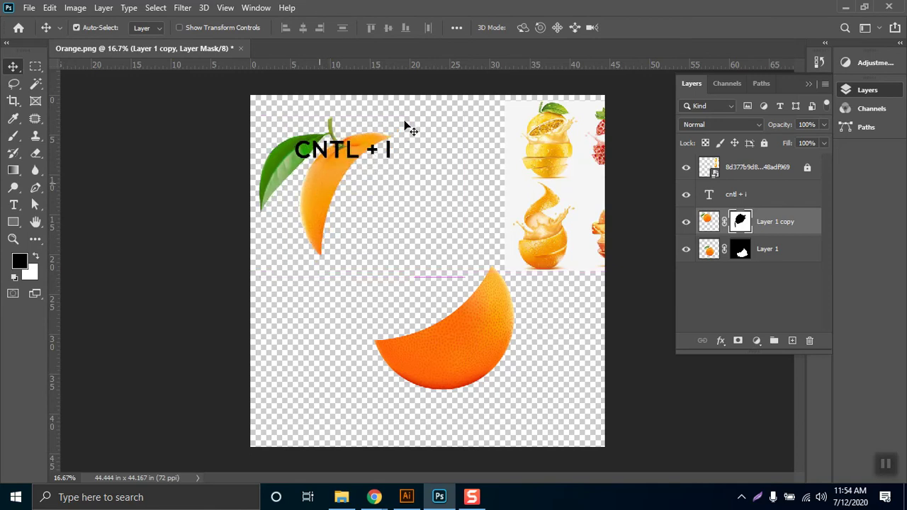
click(686, 195)
click(462, 361)
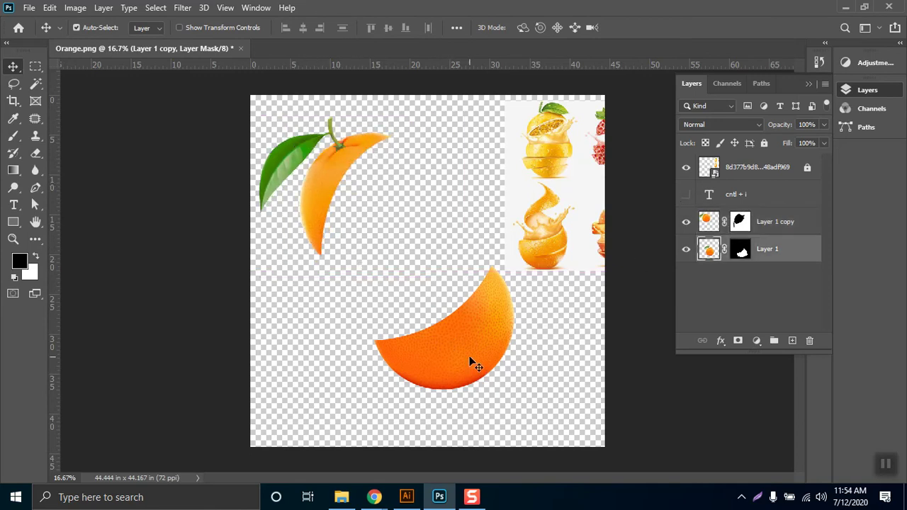
drag(475, 355, 451, 373)
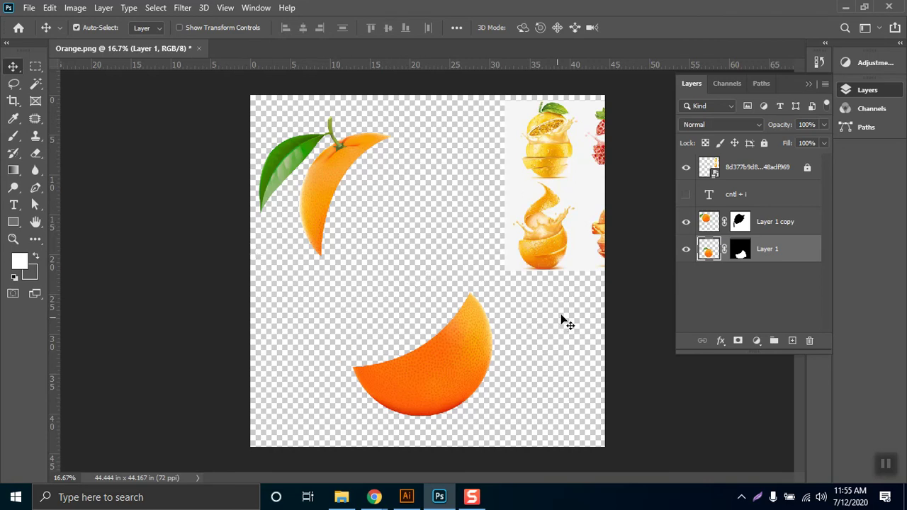
- Place the Orange 2 image from the Class 4 folder into the orange document, directly above Layer 1
click(846, 7)
click(533, 207)
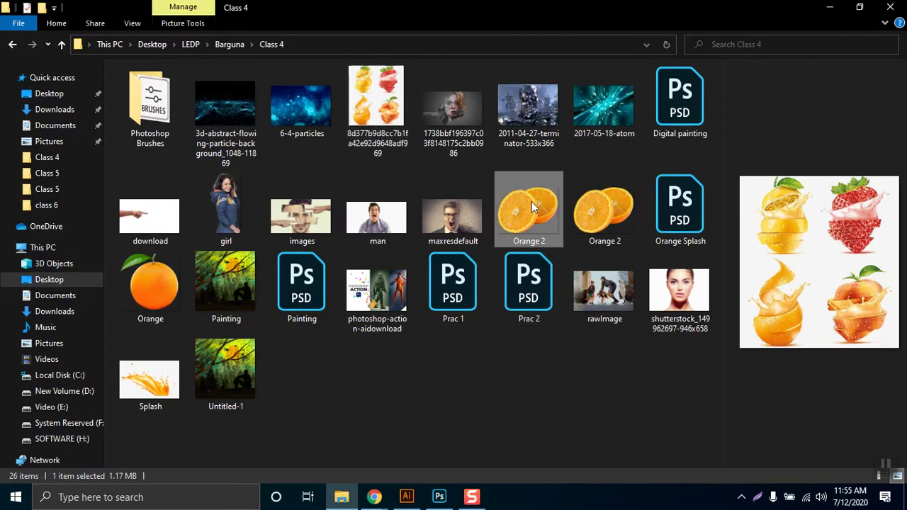
drag(524, 218, 371, 357)
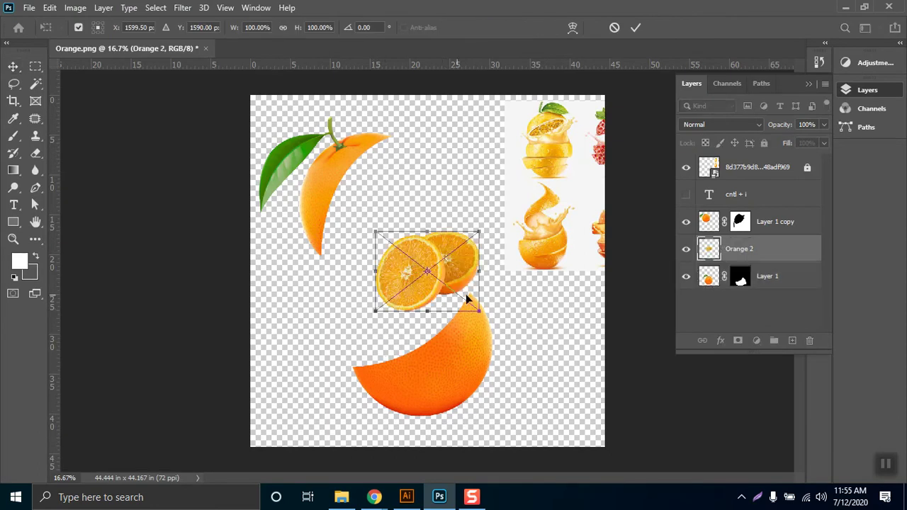
- Enlarge the placed orange halves, rotate them clockwise by about 60°, and position them over the top of the lower slice
drag(479, 230, 551, 185)
drag(453, 286, 398, 334)
drag(516, 224, 520, 339)
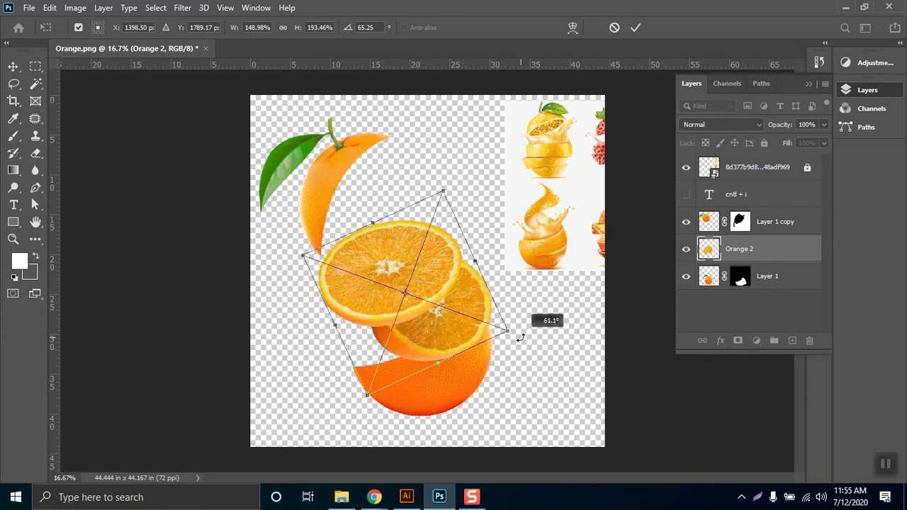
drag(450, 339, 450, 373)
key(Return)
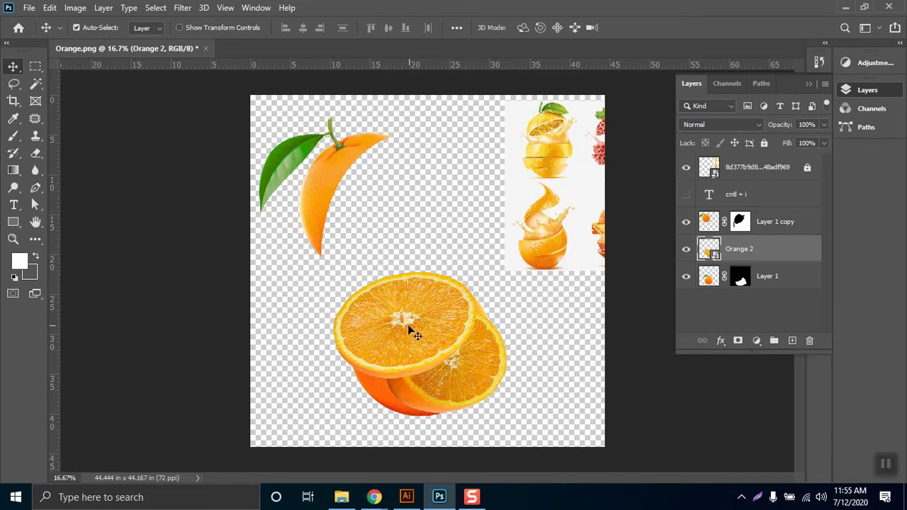
drag(381, 363, 472, 222)
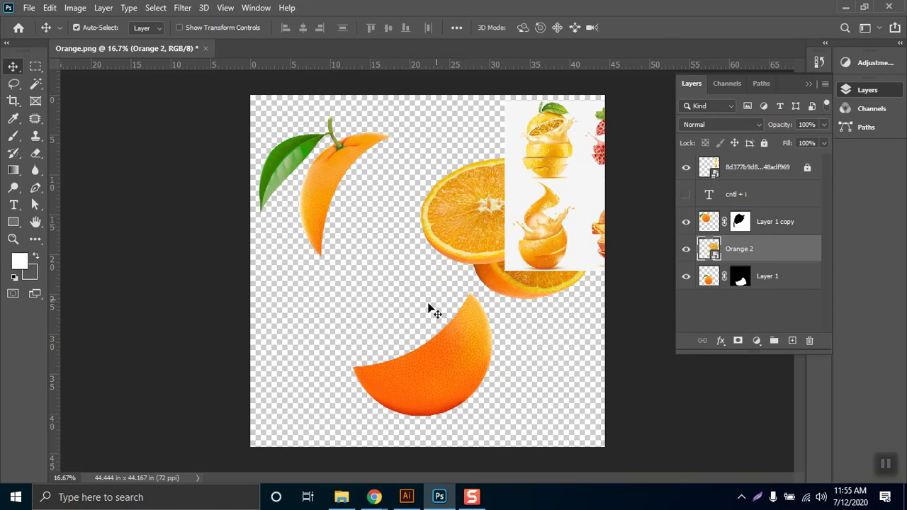
drag(482, 239, 427, 320)
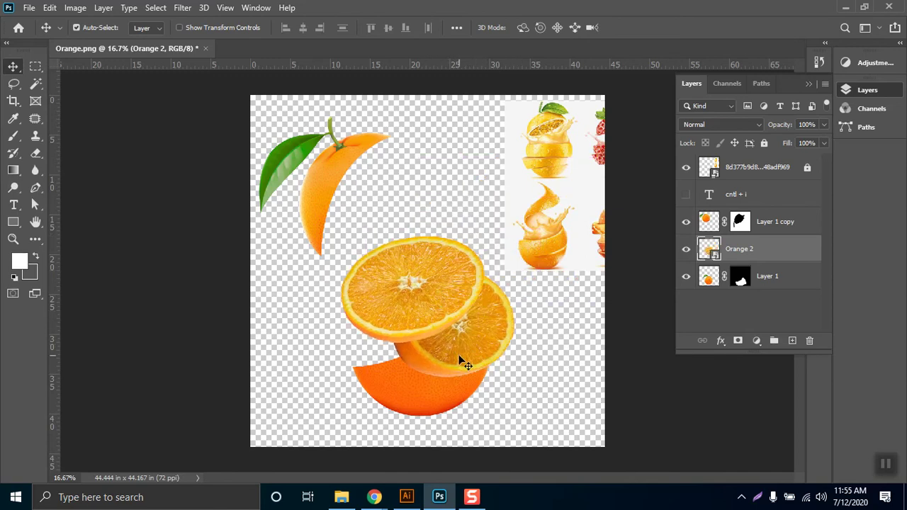
- Draw a Pen path around the rear orange half, following the front half's lower-right rim from its lower edge to its right side
click(35, 188)
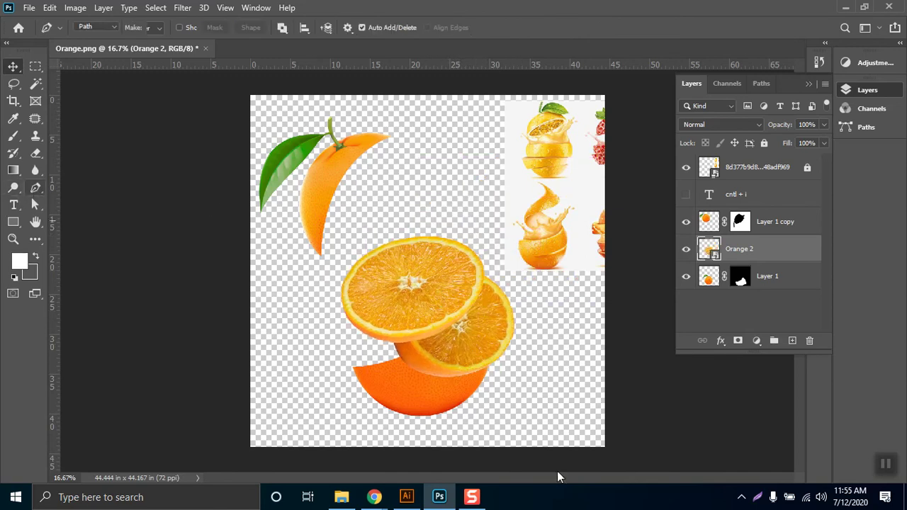
click(380, 342)
drag(479, 317, 445, 334)
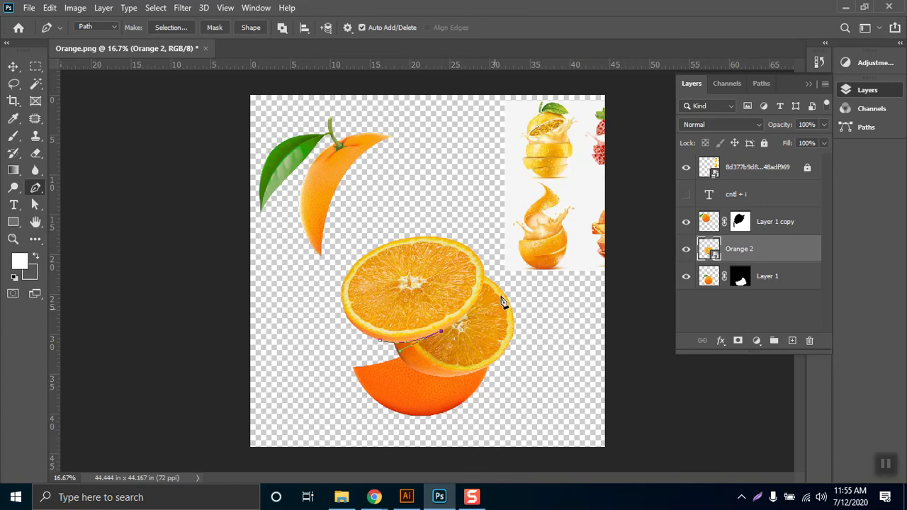
drag(485, 275, 479, 236)
ctrl+click(485, 248)
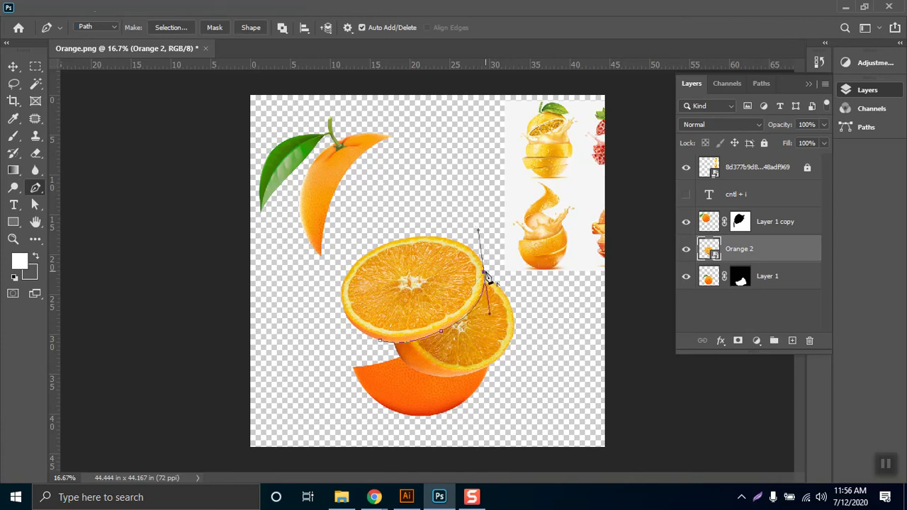
click(530, 289)
click(538, 376)
click(499, 403)
click(356, 382)
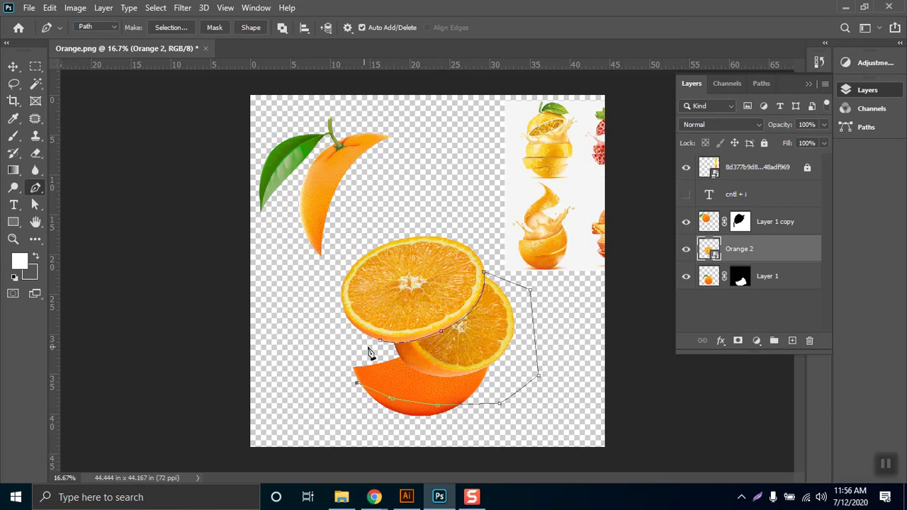
- Turn the path into a selection, invert it, and add it to Orange 2 as a layer mask that hides the rear half
click(171, 28)
click(661, 172)
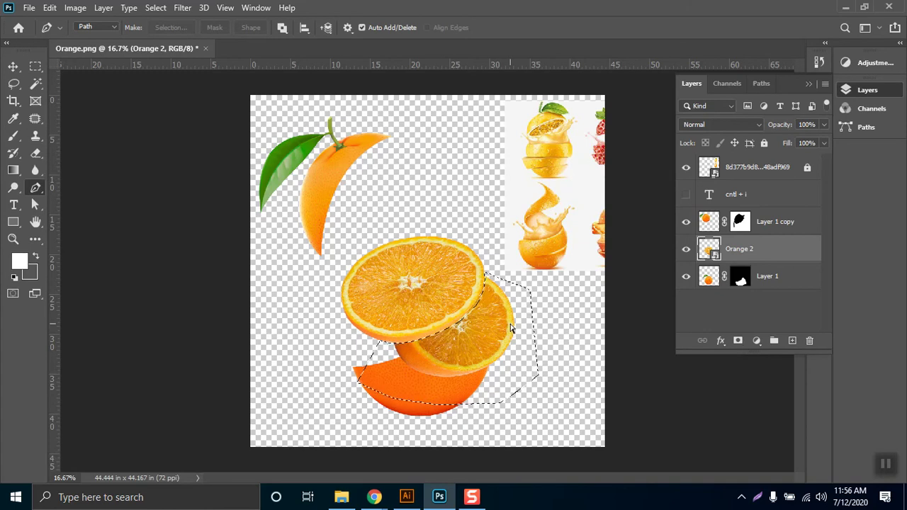
key(ctrl+shift+i)
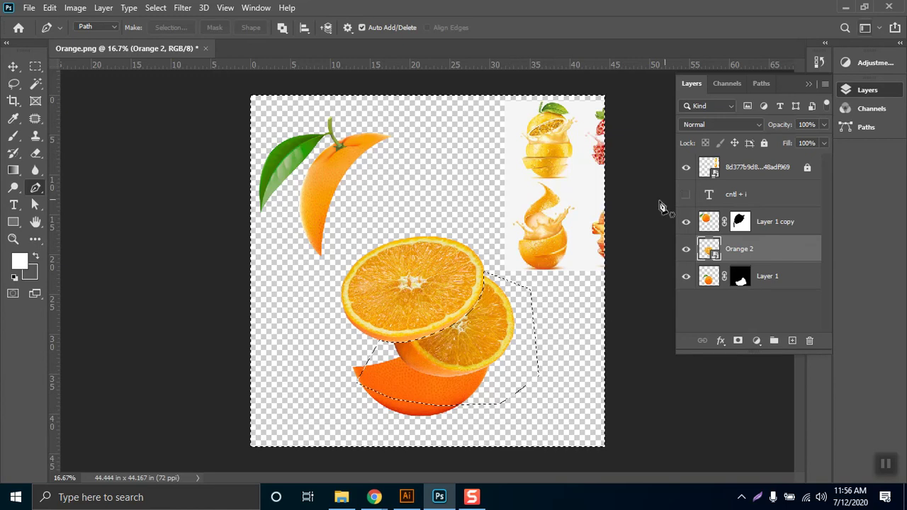
click(738, 341)
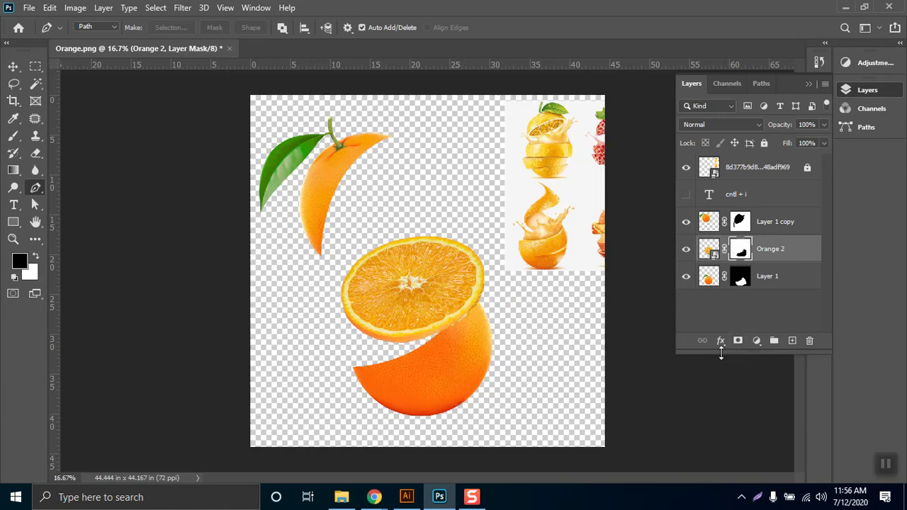
- Move the remaining Orange 2 half down and left so its rim sits along the lower slice's curved cut
click(36, 65)
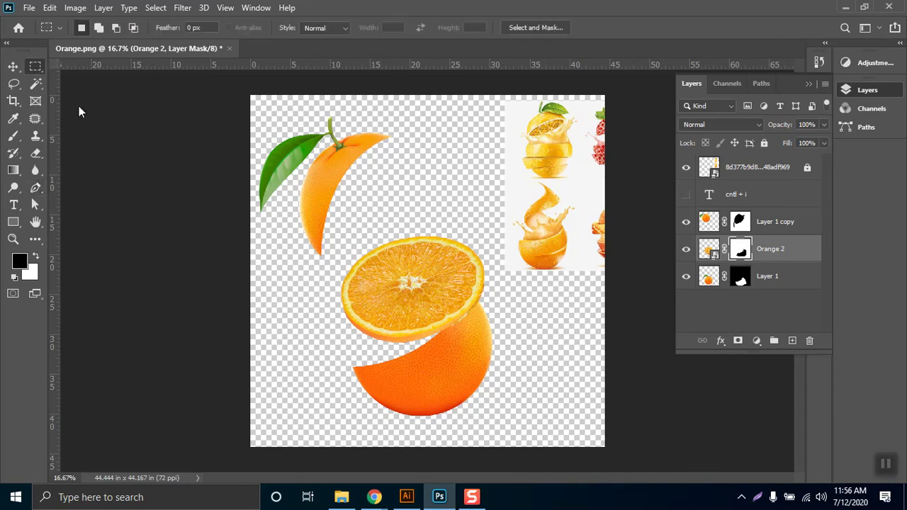
click(13, 66)
mouse_move(406, 296)
mouse_down()
mouse_move(384, 299)
mouse_move(381, 291)
mouse_move(388, 298)
mouse_up()
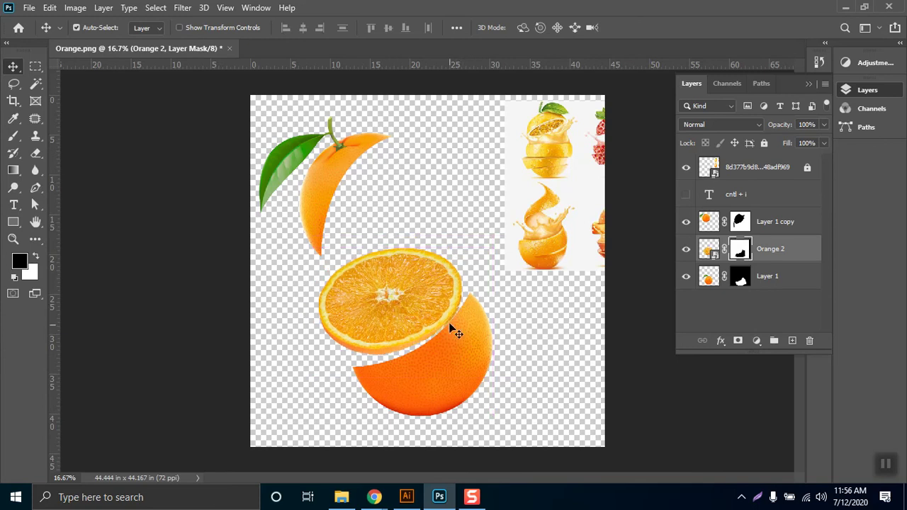
- Duplicate the Orange 2 layer and move the copy up beside the leaf-side piece
drag(719, 252, 792, 341)
drag(430, 285, 418, 213)
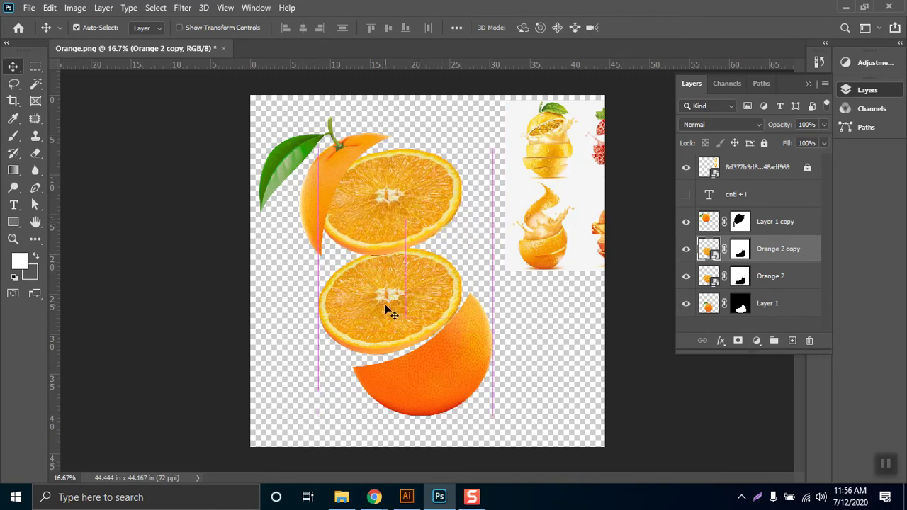
drag(411, 182, 426, 191)
- Transform the Orange 2 copy to 125.50° rotation and 63.94% height, and fit it against the leaf-side piece's cut edge
key(ctrl+t)
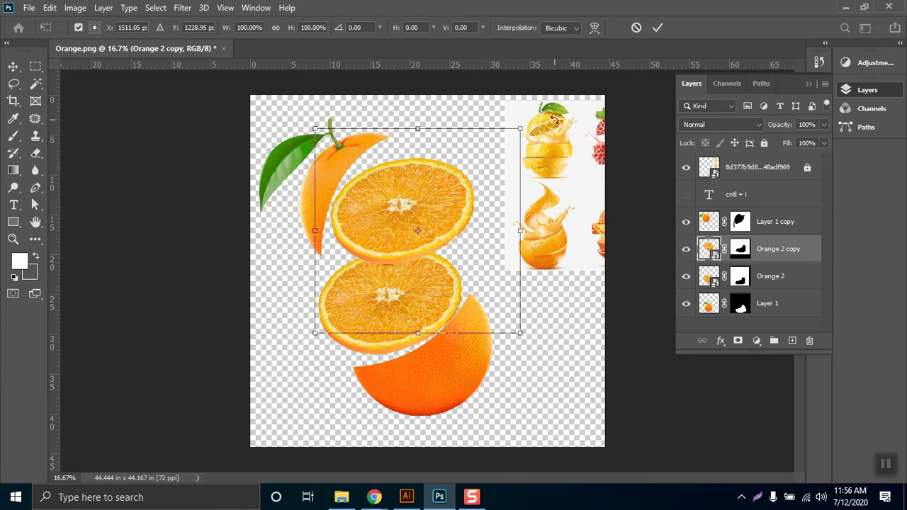
drag(530, 124, 534, 319)
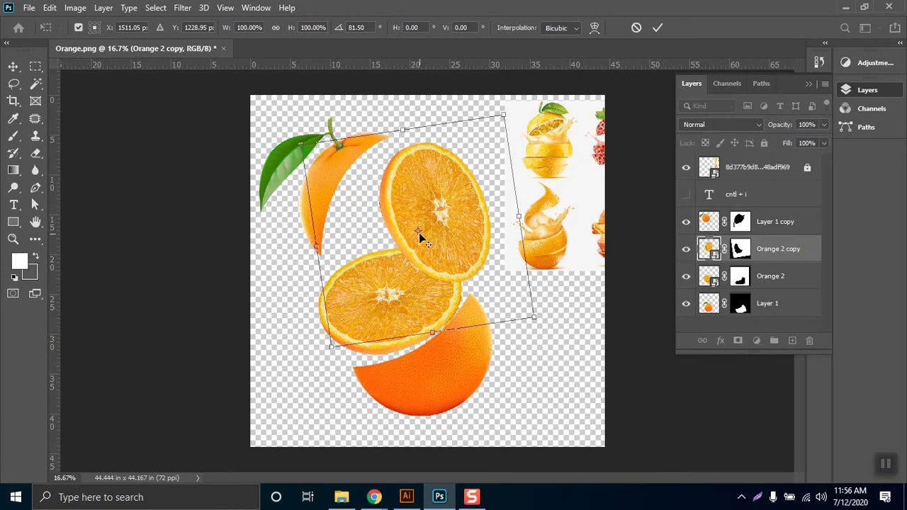
drag(418, 232, 442, 213)
drag(507, 107, 335, 261)
drag(461, 258, 374, 224)
drag(451, 79, 353, 236)
drag(504, 218, 373, 198)
drag(379, 79, 364, 81)
drag(412, 199, 404, 198)
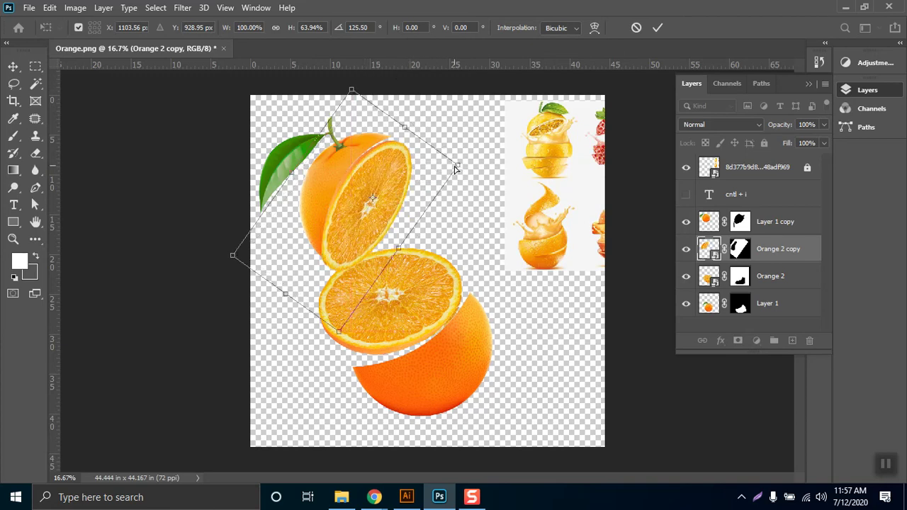
- Distort the Orange 2 copy to about 96.85% width, 52.44% height and 126.84° rotation so its face fits the leaf-side piece's cut
drag(458, 168, 440, 157)
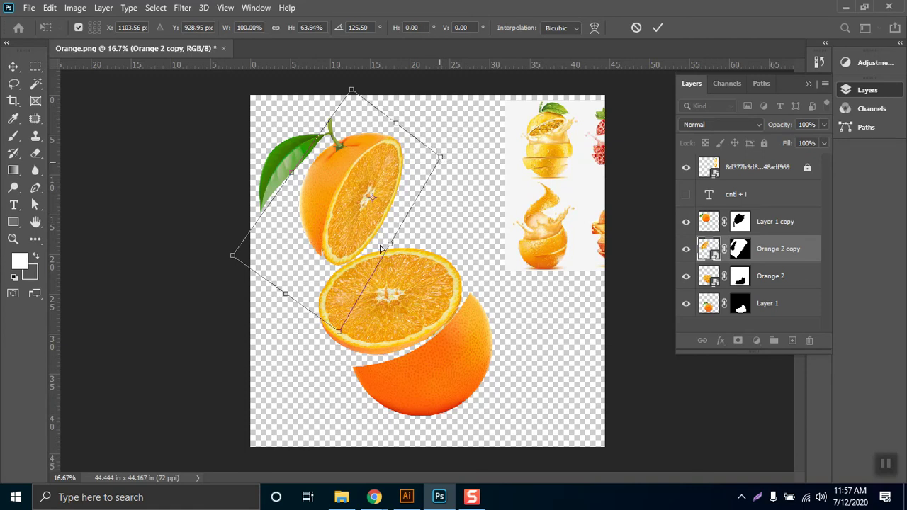
drag(339, 336, 324, 306)
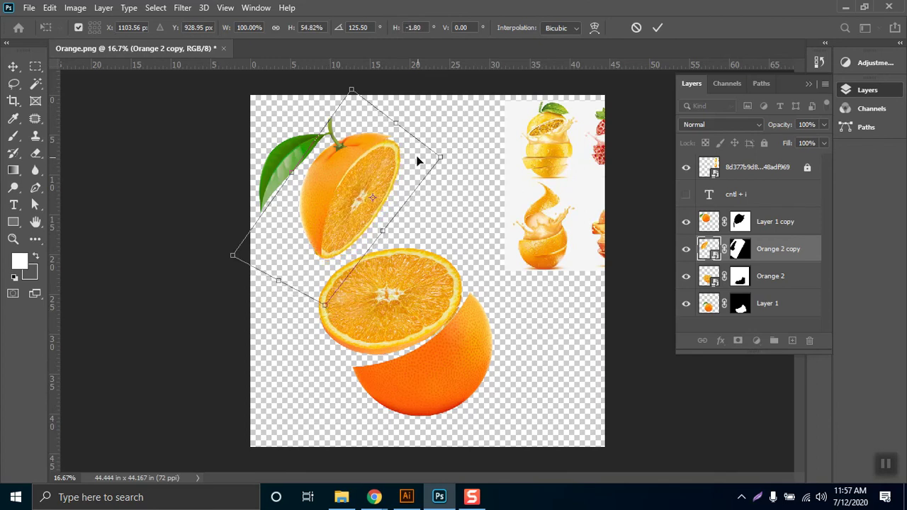
drag(441, 160, 439, 152)
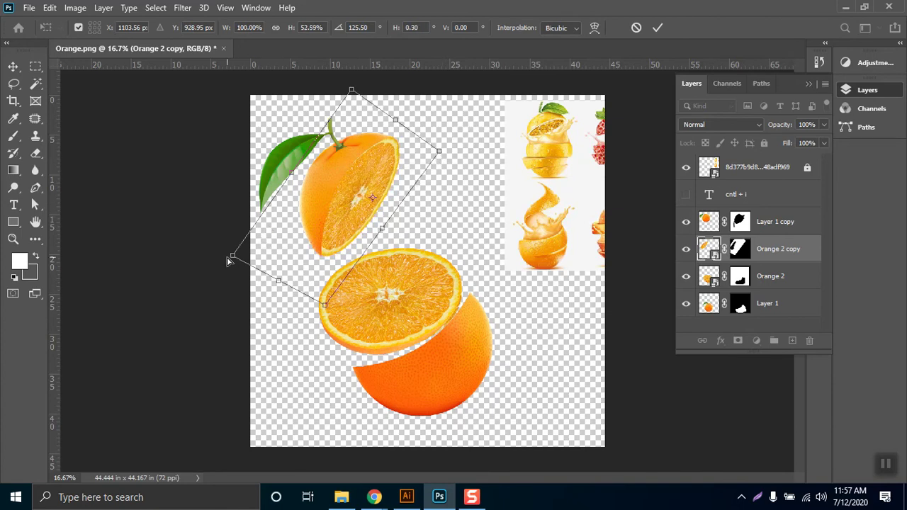
drag(233, 257, 282, 251)
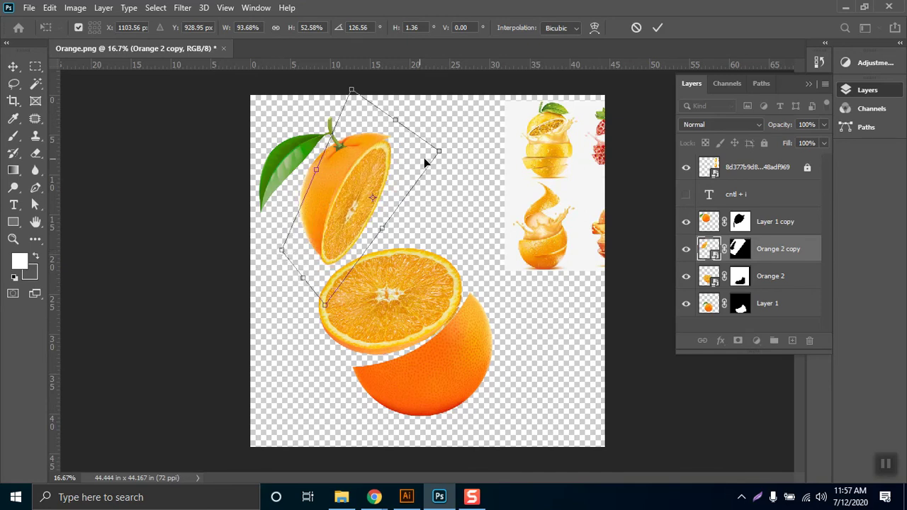
drag(441, 153, 446, 148)
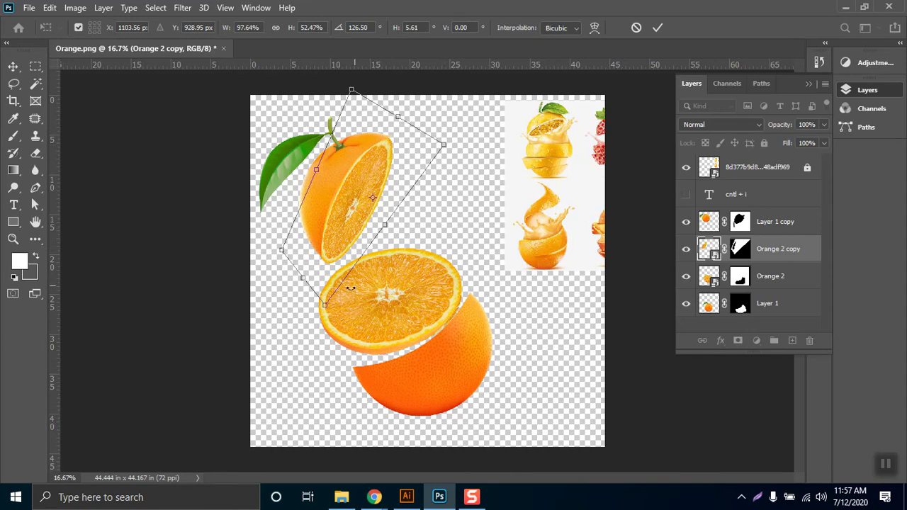
drag(324, 305, 328, 307)
drag(325, 307, 325, 307)
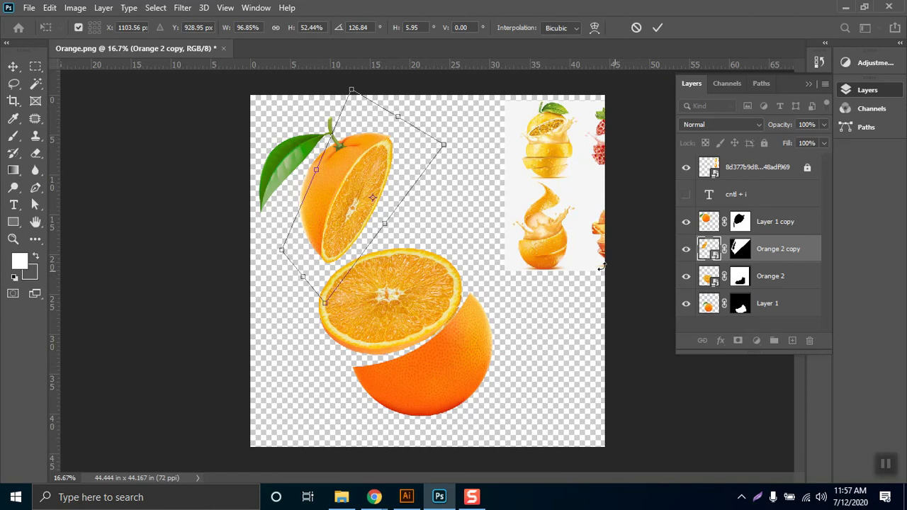
key(Return)
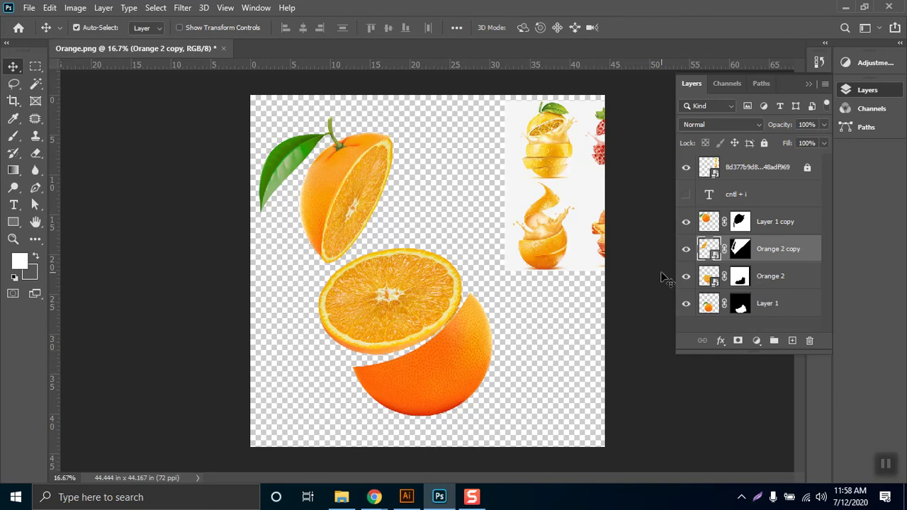
- Duplicate the Orange 2 layer and hide the original
click(771, 285)
drag(698, 276, 792, 343)
click(686, 303)
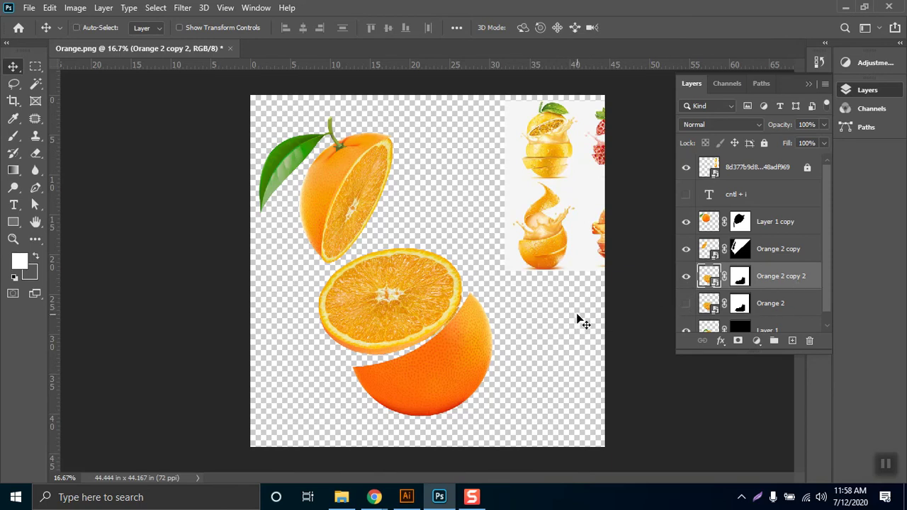
- Distort Orange 2 copy 2 to about 107.64% width, 82.76% height and -24.79° rotation, laying its face over the lower piece's curved cut
key(ctrl+t)
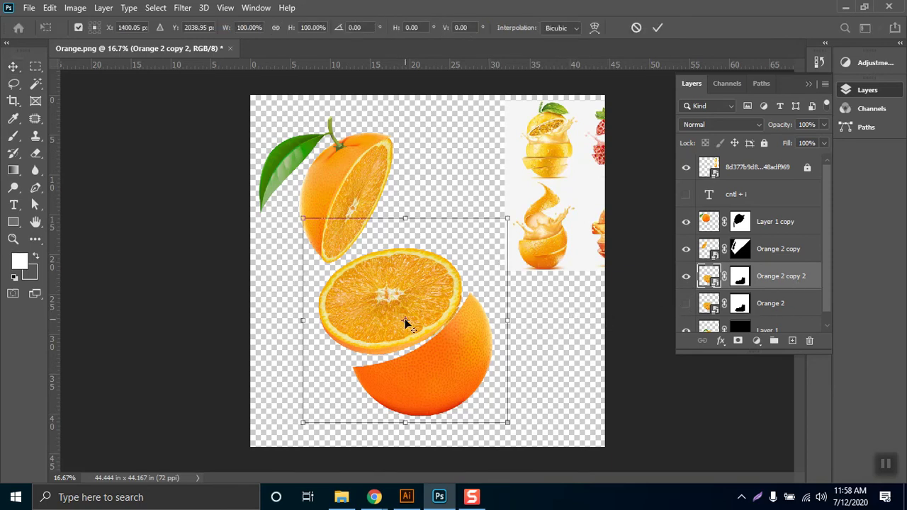
drag(407, 323, 390, 298)
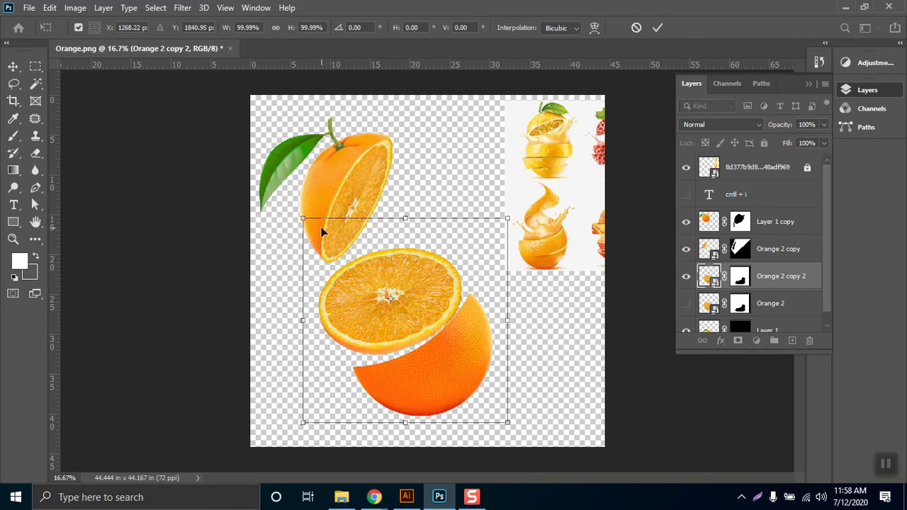
drag(300, 219, 338, 284)
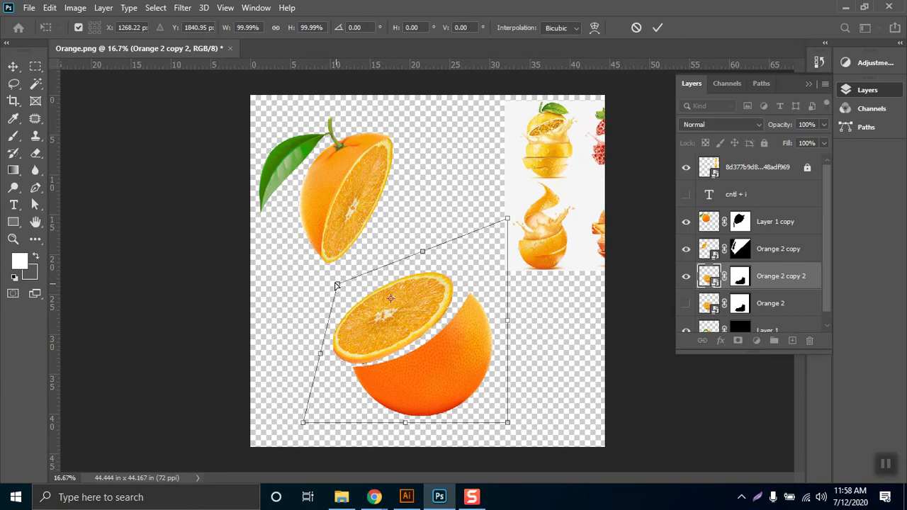
drag(508, 220, 539, 228)
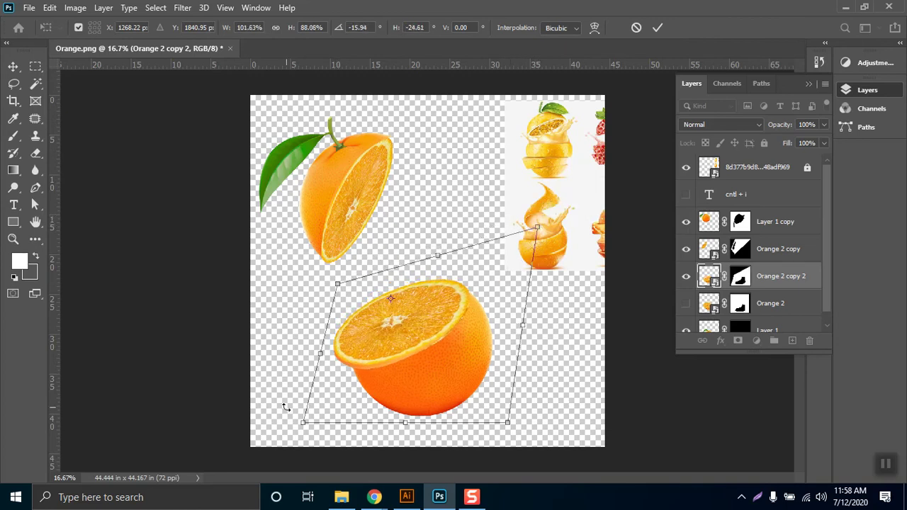
mouse_move(306, 425)
mouse_down()
mouse_move(328, 415)
mouse_move(319, 416)
mouse_up()
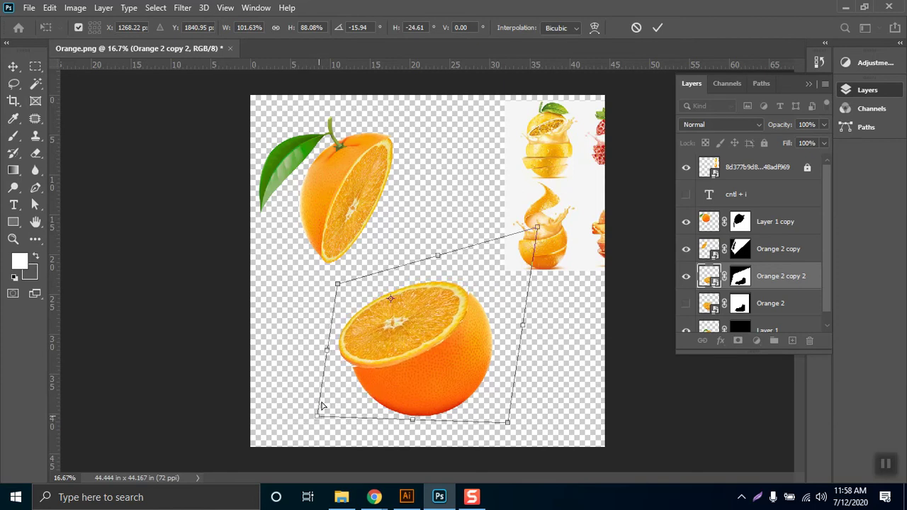
drag(340, 283, 360, 315)
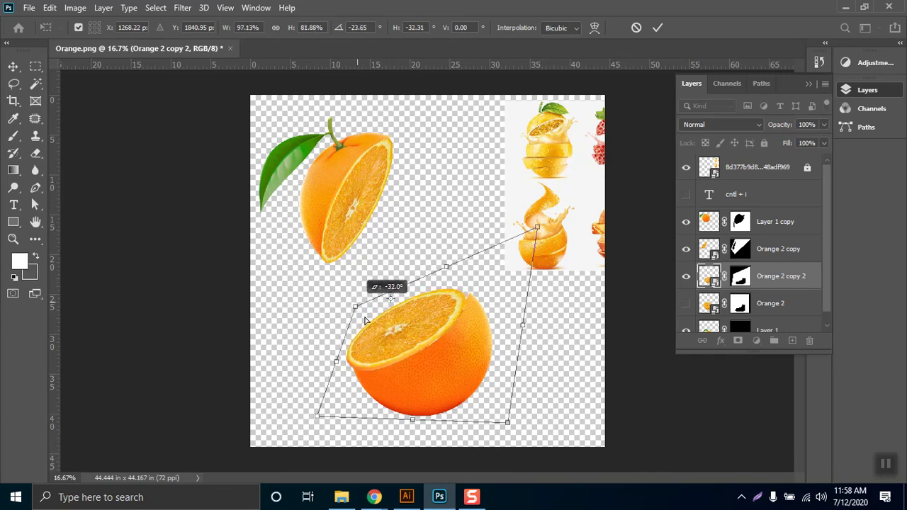
drag(540, 230, 558, 218)
drag(356, 308, 428, 273)
drag(317, 417, 291, 406)
drag(428, 274, 410, 310)
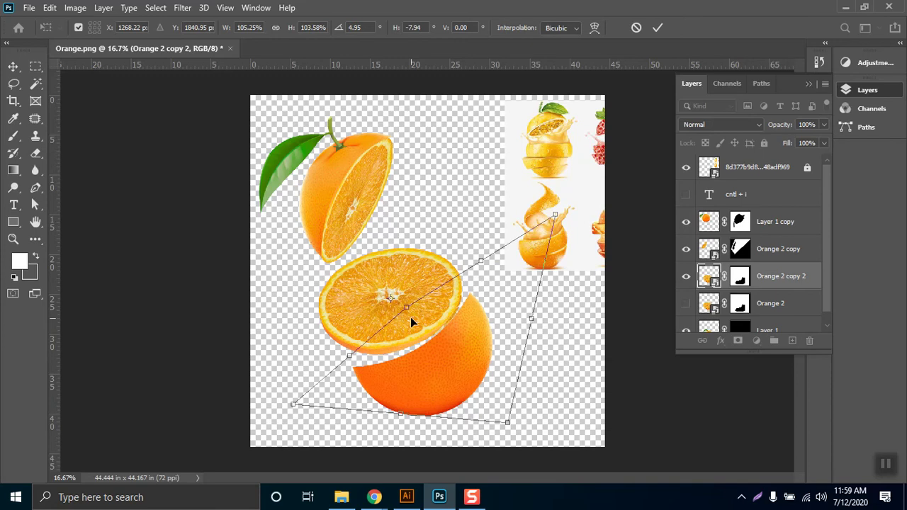
key(ctrl+z)
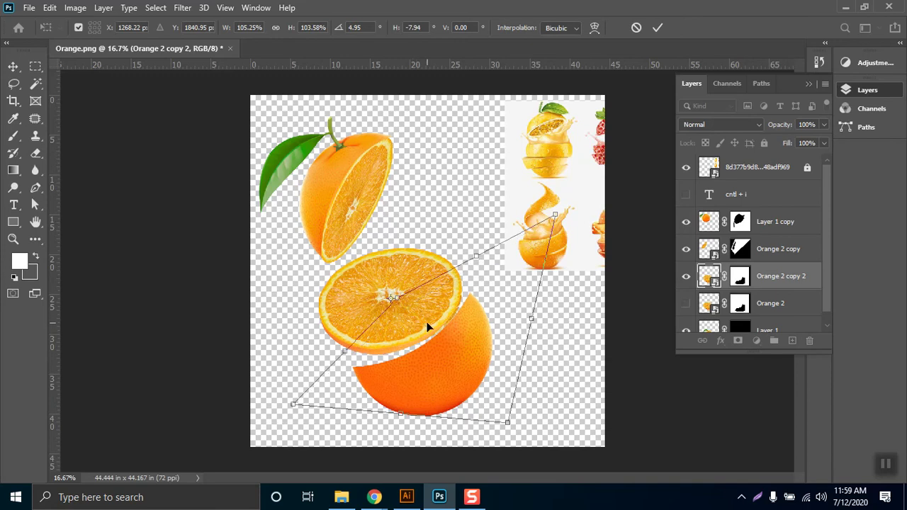
key(ctrl+z)
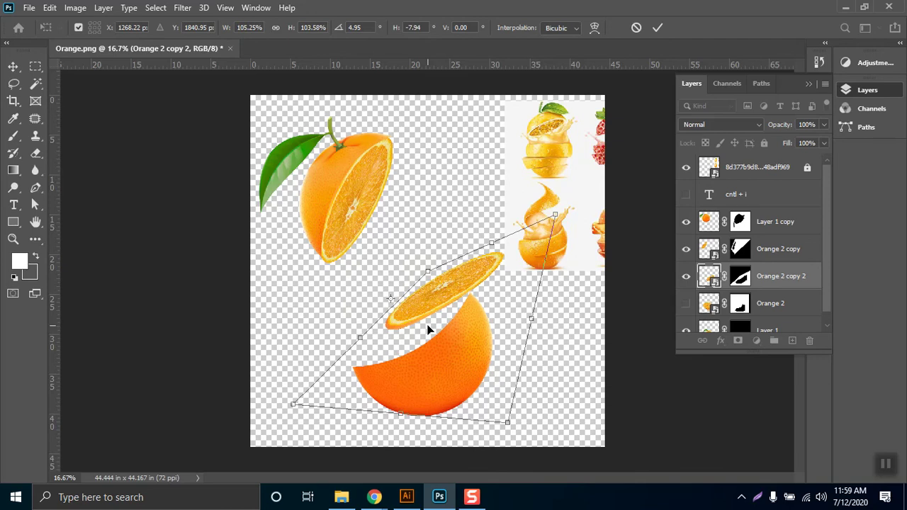
key(ctrl+z)
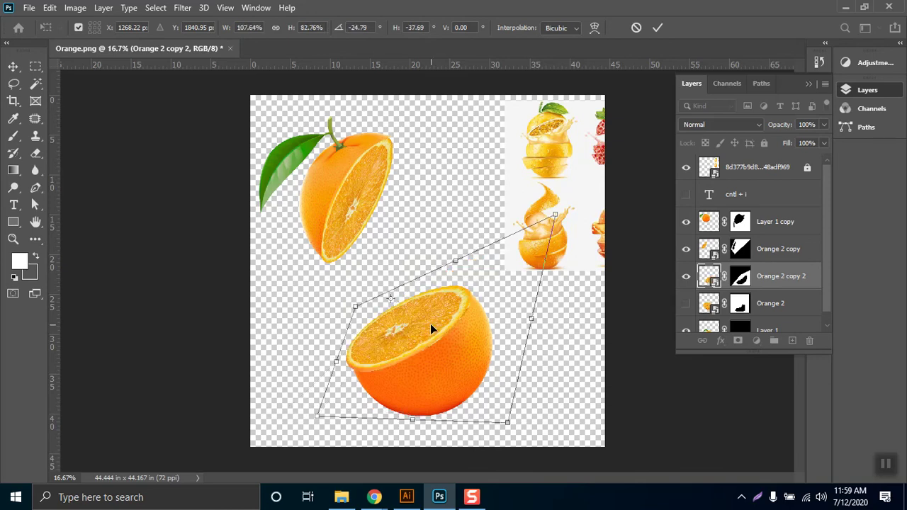
- Fine-tune the upper corners of Orange 2 copy 2 so its rim meets the lower piece's outline, and apply the distortion
drag(357, 308, 361, 306)
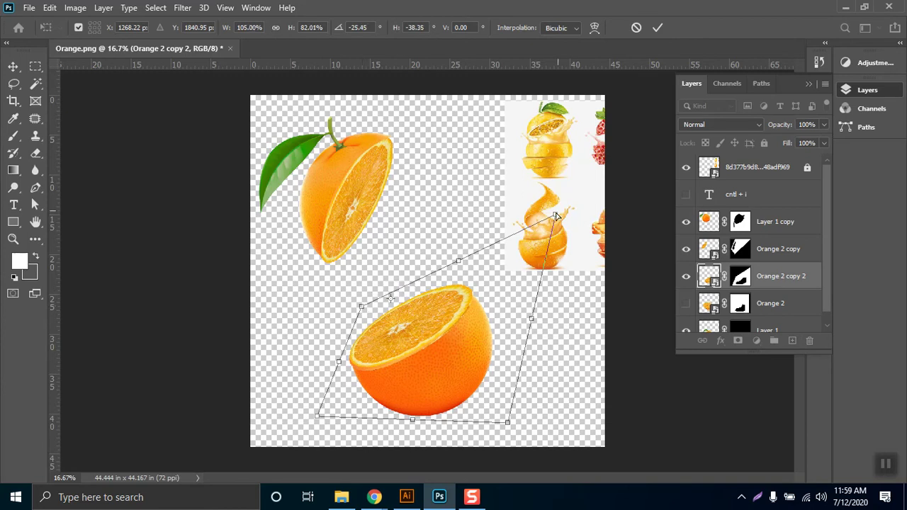
drag(555, 218, 548, 232)
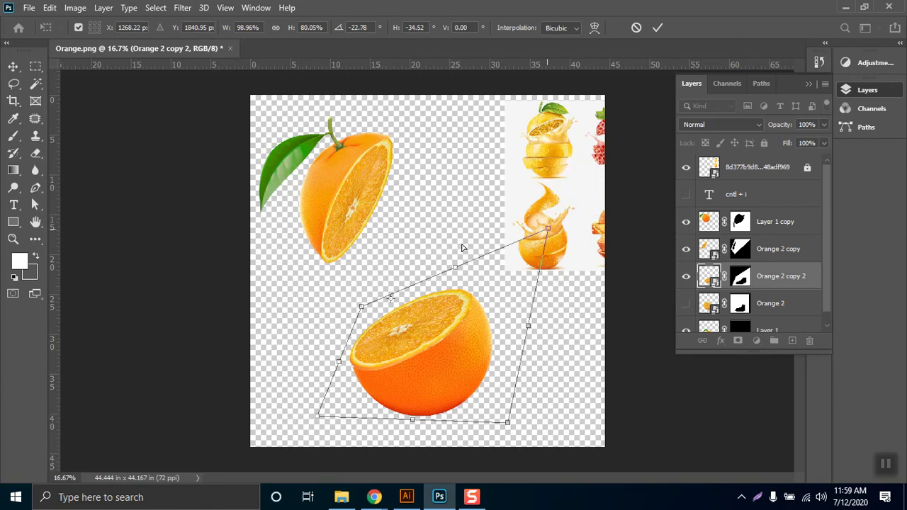
drag(362, 310, 360, 307)
double_click(386, 314)
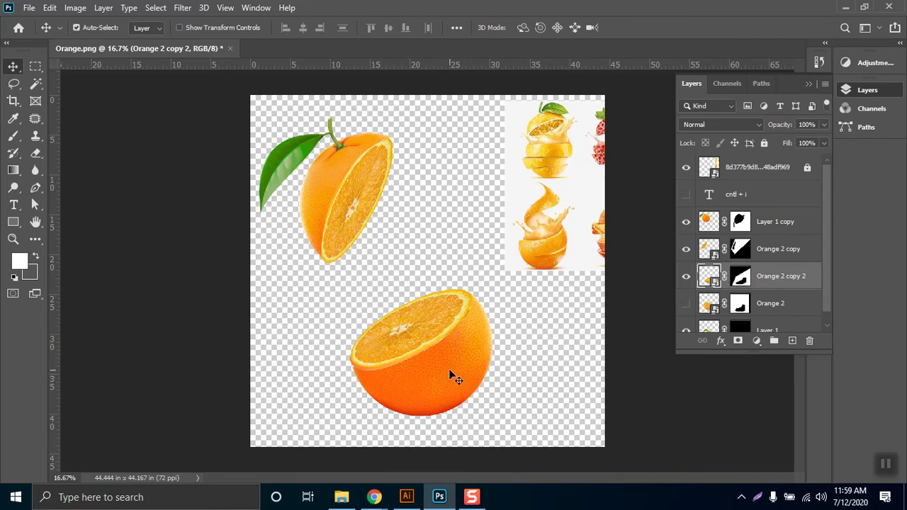
- Examine the seam between the cut face and the lower orange piece up close
scroll(423, 355, up, 5)
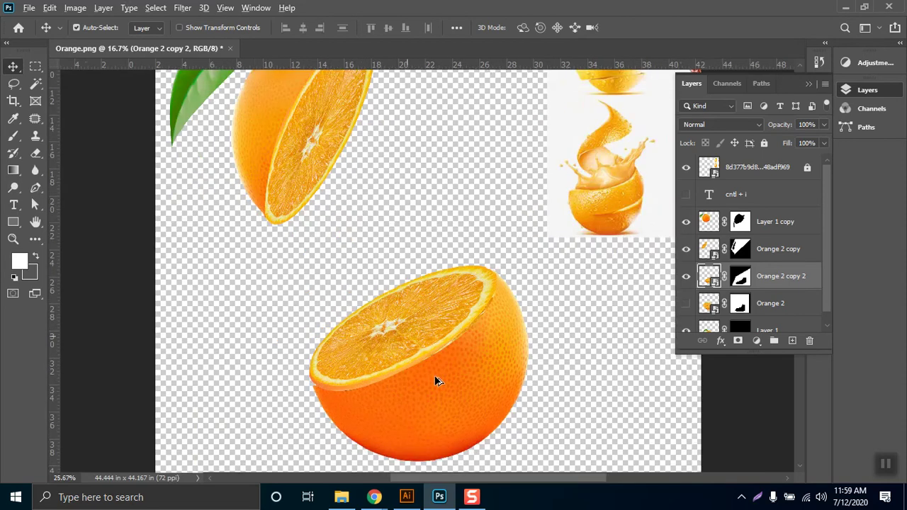
scroll(446, 380, up, 3)
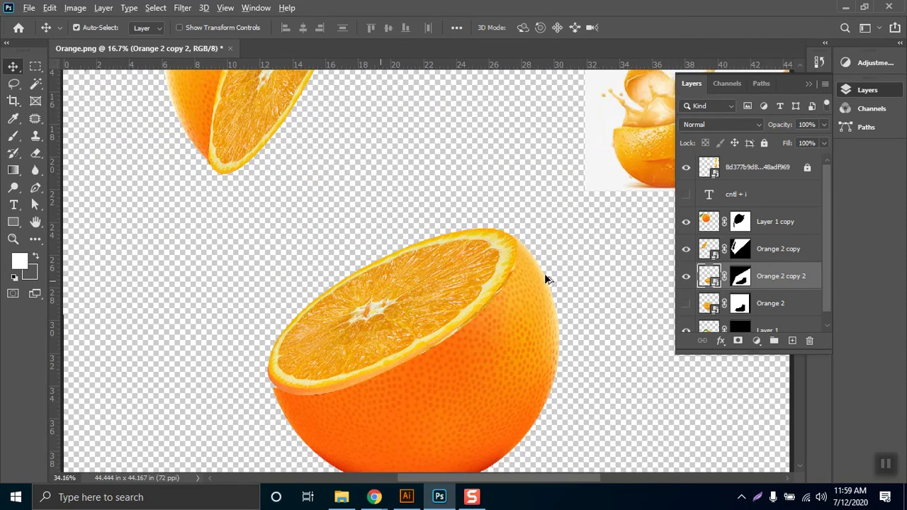
scroll(431, 383, up, 1)
drag(249, 399, 346, 383)
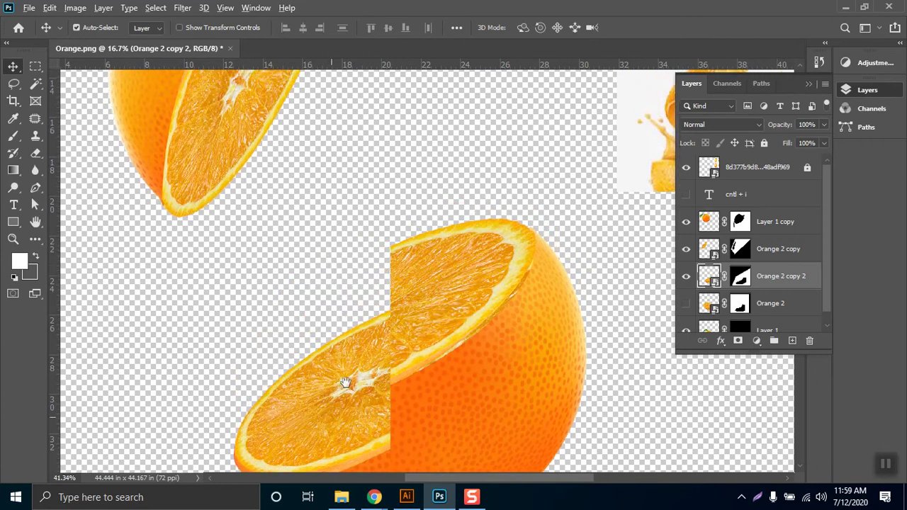
scroll(411, 384, up, 5)
scroll(411, 391, down, 5)
scroll(411, 388, down, 5)
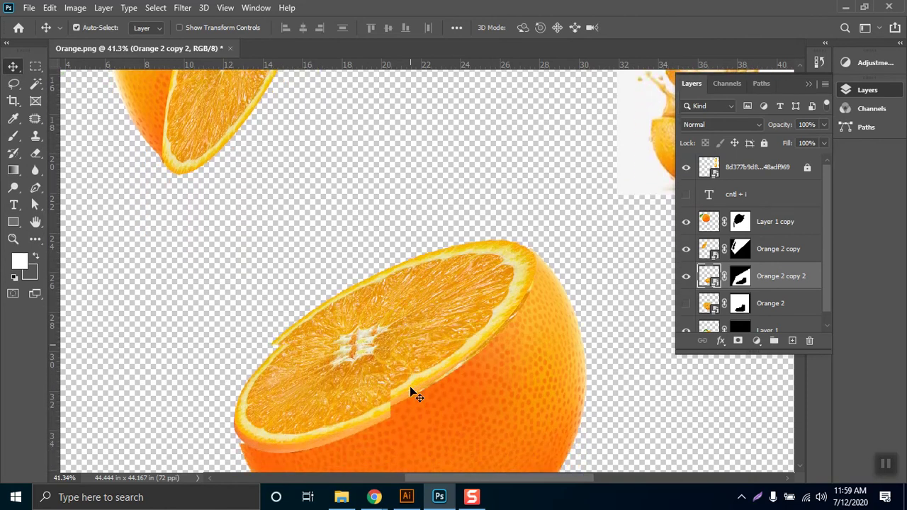
scroll(410, 388, down, 5)
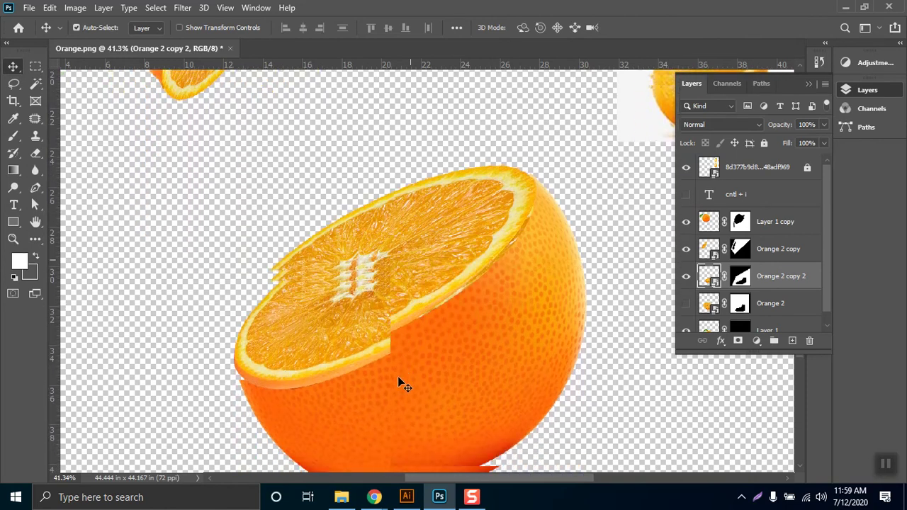
scroll(404, 385, down, 6)
scroll(420, 333, down, 7)
scroll(418, 330, down, 8)
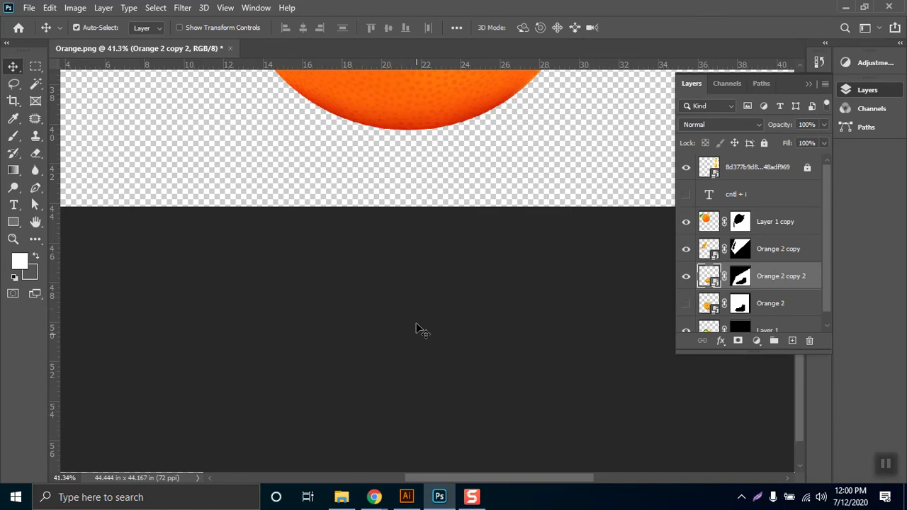
drag(418, 132, 446, 353)
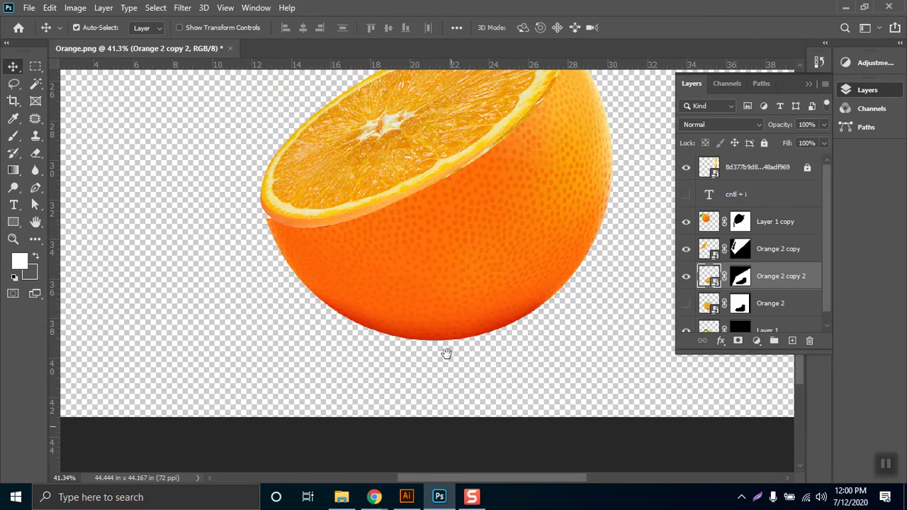
drag(382, 244, 412, 246)
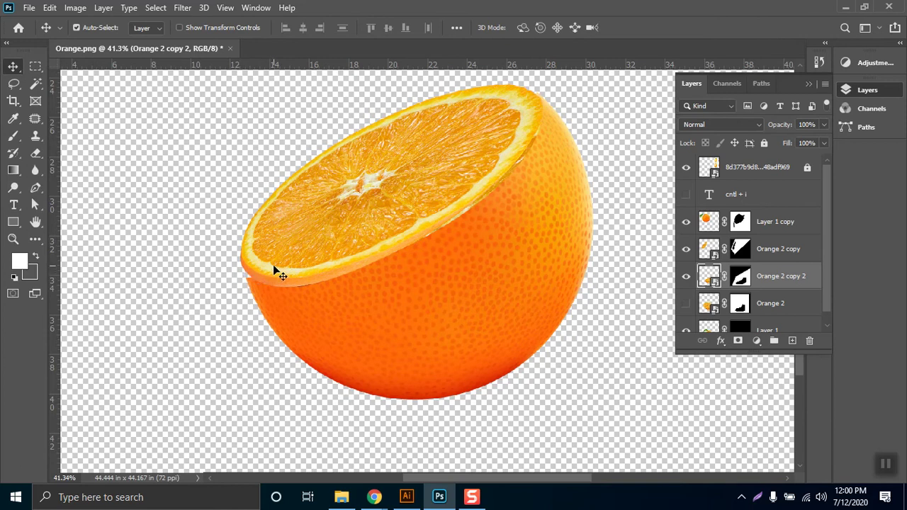
- Nudge the Orange 2 copy 2 cut face slightly to the right against the lower piece
key(Down)
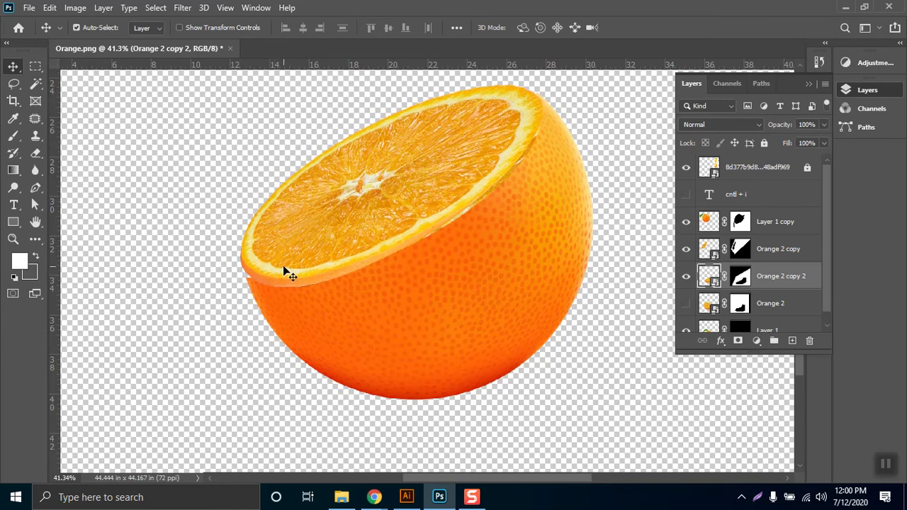
key(Up)
key(Up)
key(Up)
key(Up)
key(Up)
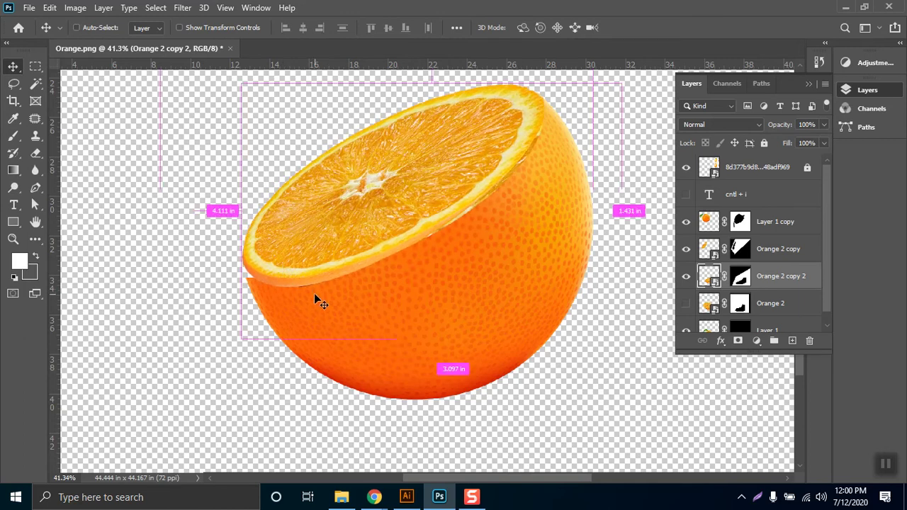
- Rotate Orange 2 copy 2 by -1.51° around its upper-right rim and widen it to 102.28% so both ends meet the peel
key(ctrl+t)
drag(242, 211, 244, 210)
drag(433, 212, 538, 91)
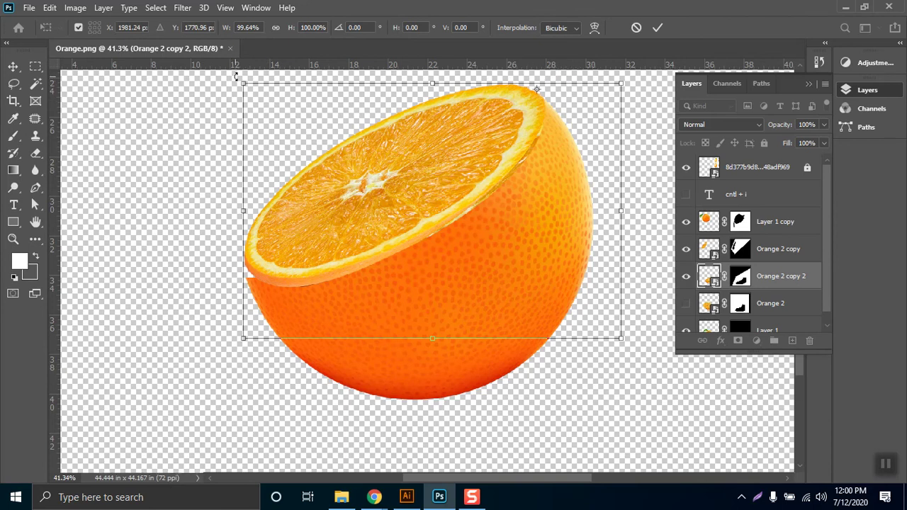
drag(236, 76, 237, 85)
drag(244, 217, 233, 218)
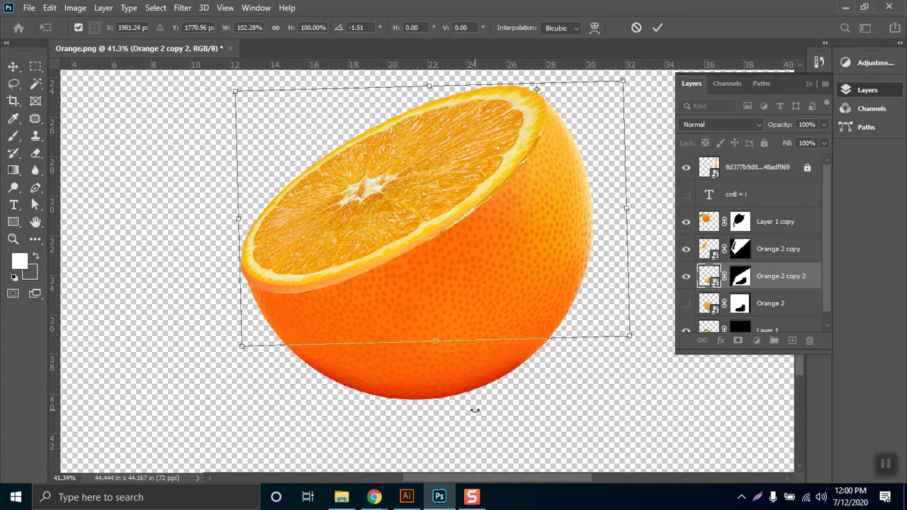
key(Return)
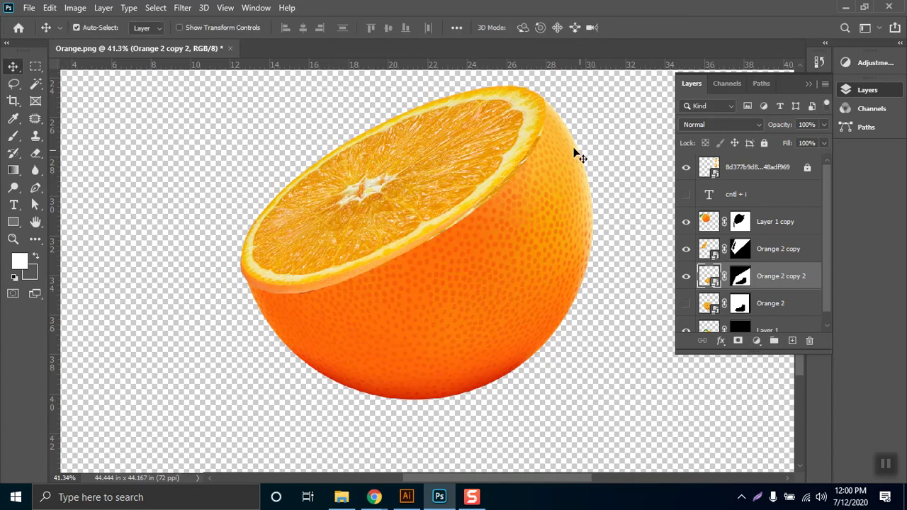
- Paint black on the Orange 2 copy 2 mask with a soft 40 px brush to hide the peel strip along the cut face's lower rim
click(741, 277)
click(13, 136)
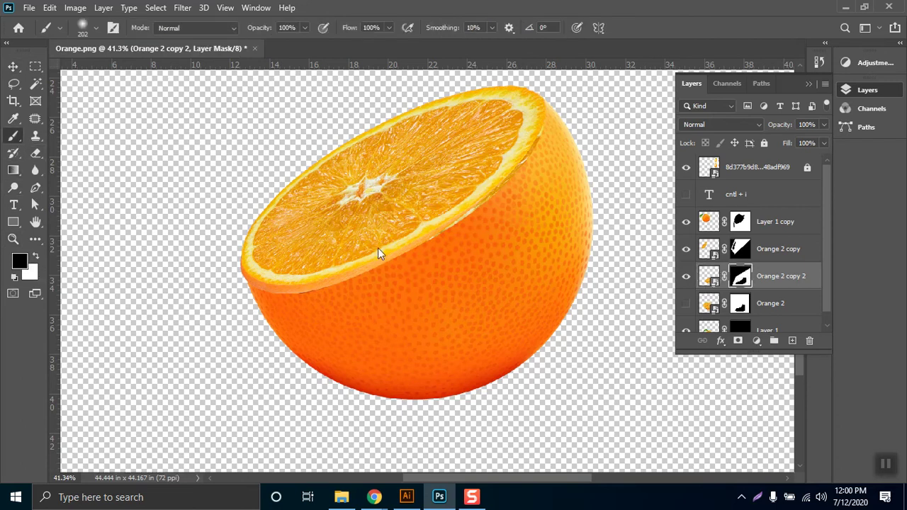
right_click(333, 296)
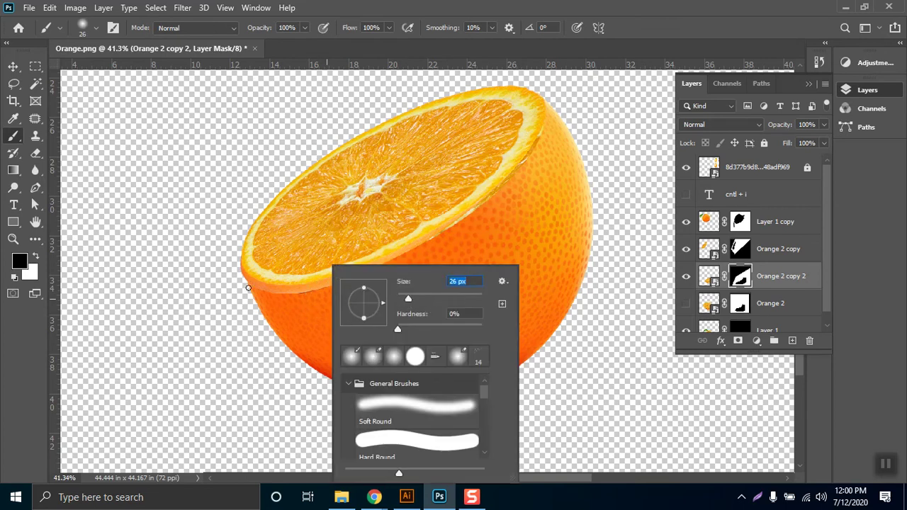
drag(409, 298, 411, 298)
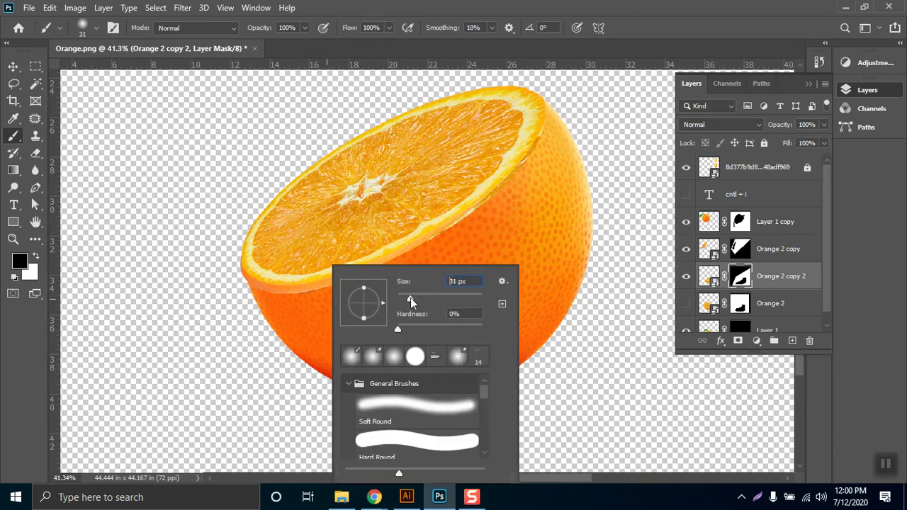
click(247, 287)
mouse_move(271, 291)
mouse_down()
mouse_move(364, 278)
mouse_move(292, 297)
mouse_up()
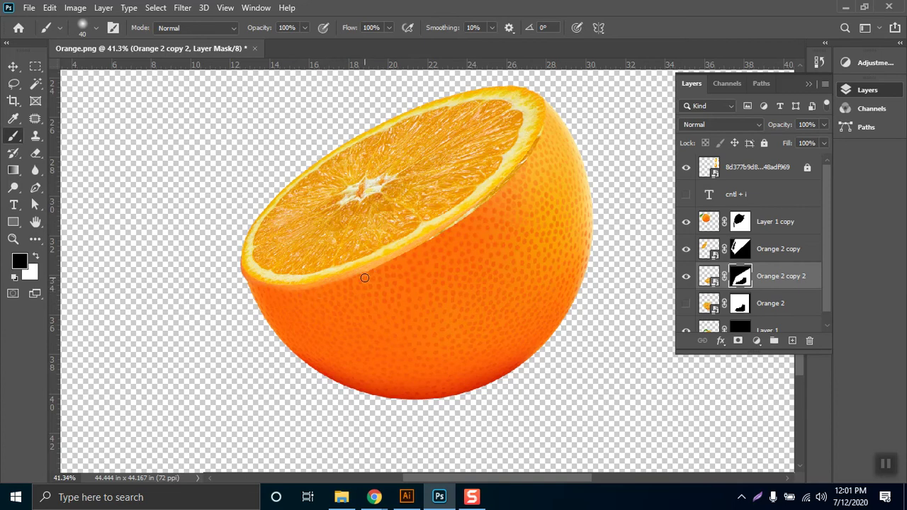
drag(392, 261, 417, 255)
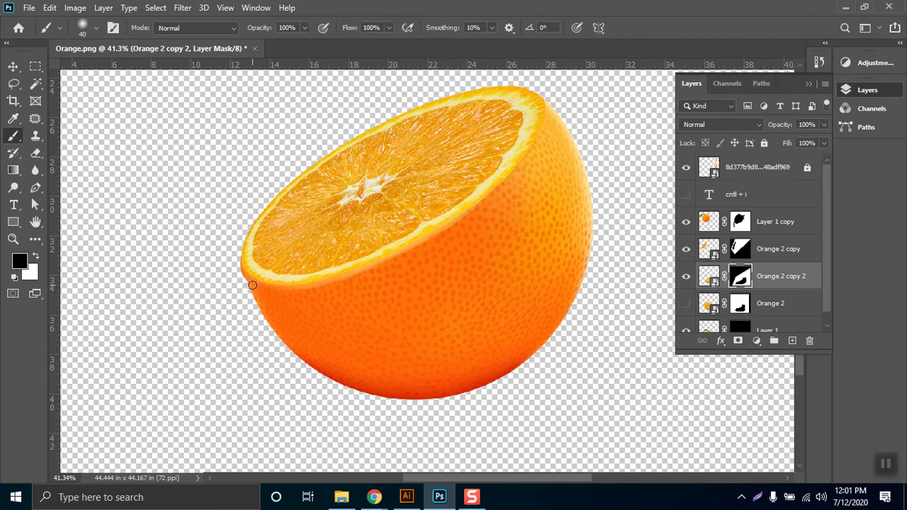
mouse_move(304, 286)
mouse_down()
mouse_move(320, 286)
mouse_move(278, 288)
mouse_up()
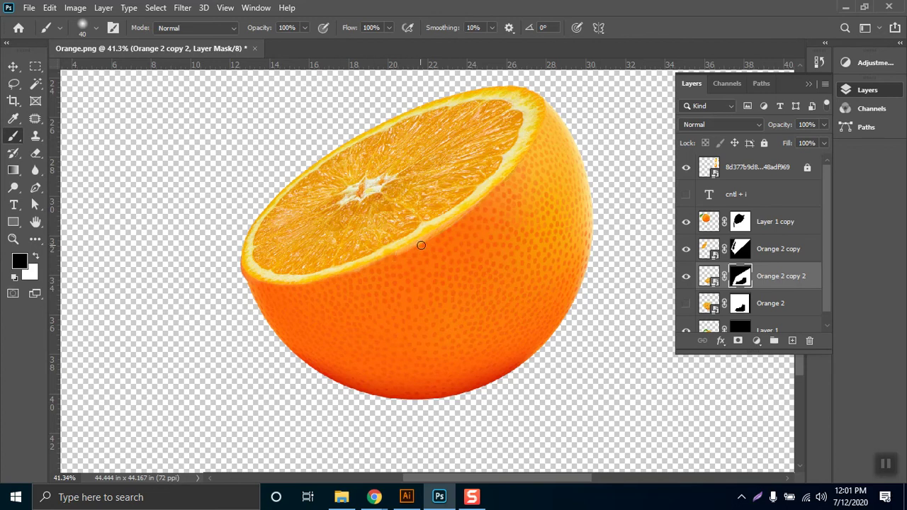
drag(460, 219, 477, 211)
- Add an empty layer and place it directly above Orange 2 copy in the layer stack
scroll(511, 326, down, 4)
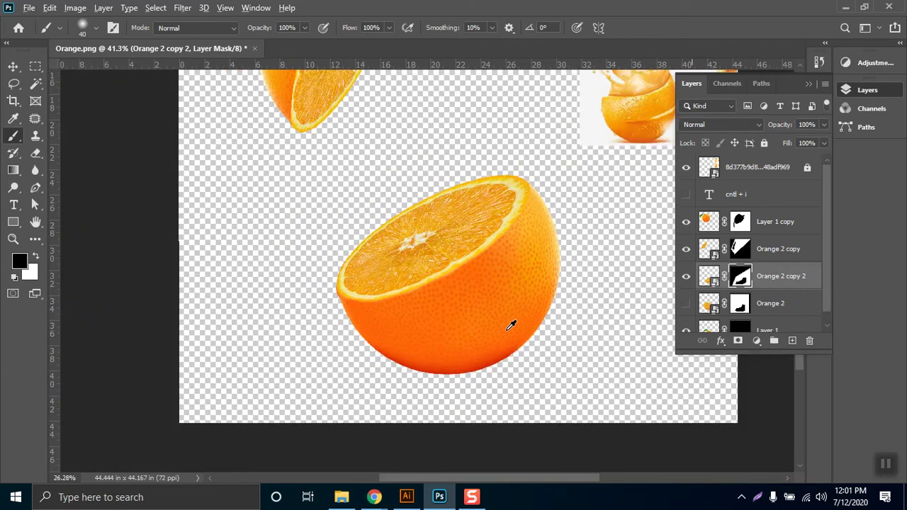
scroll(511, 325, down, 4)
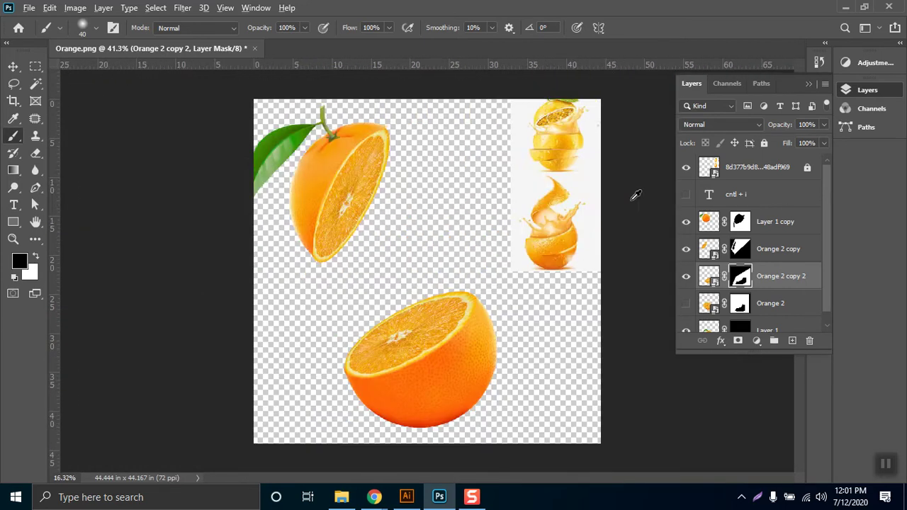
scroll(536, 239, down, 3)
scroll(502, 283, up, 5)
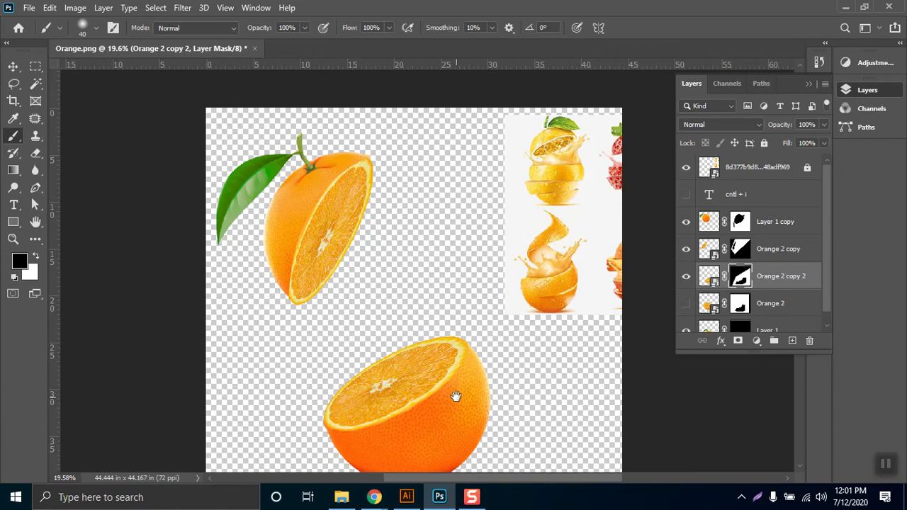
drag(456, 396, 457, 326)
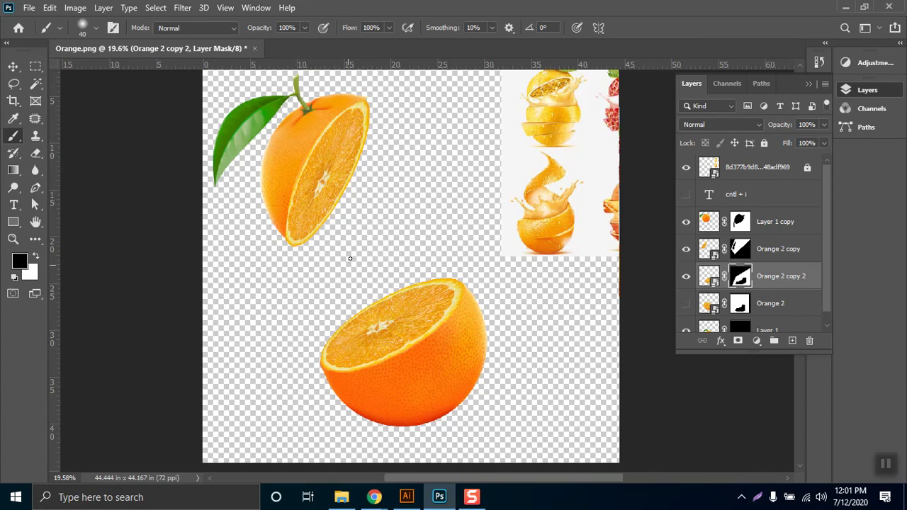
drag(810, 339, 793, 342)
click(792, 341)
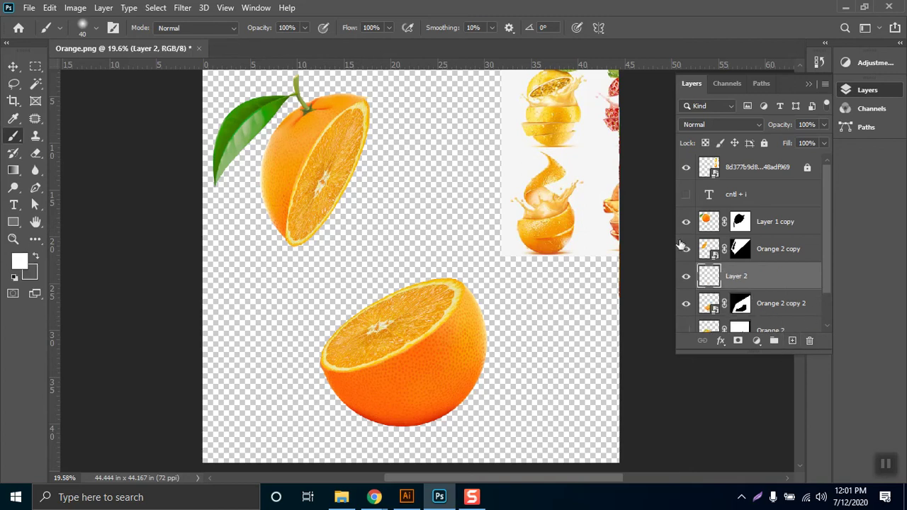
drag(712, 264, 712, 237)
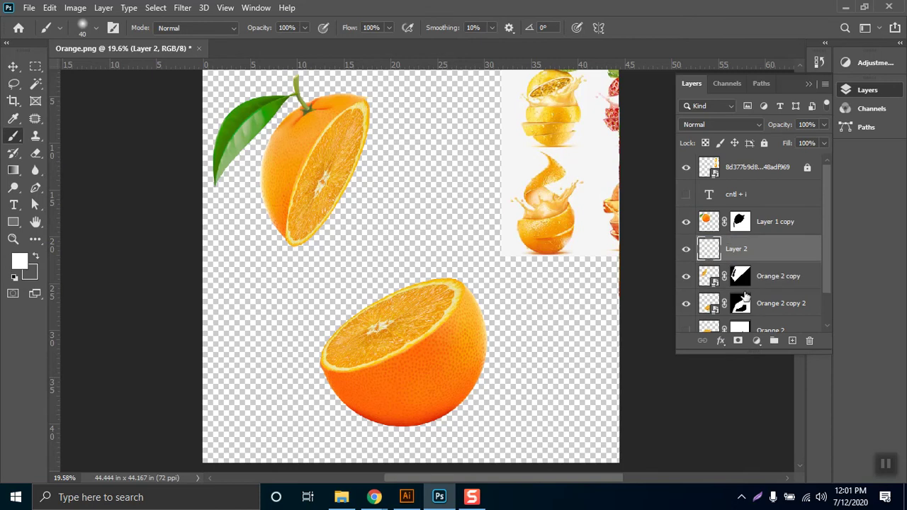
- Paint a soft black stroke, 105 px wide, on Layer 2 along the upper inner rim of the lower orange's cut face
click(23, 267)
click(557, 363)
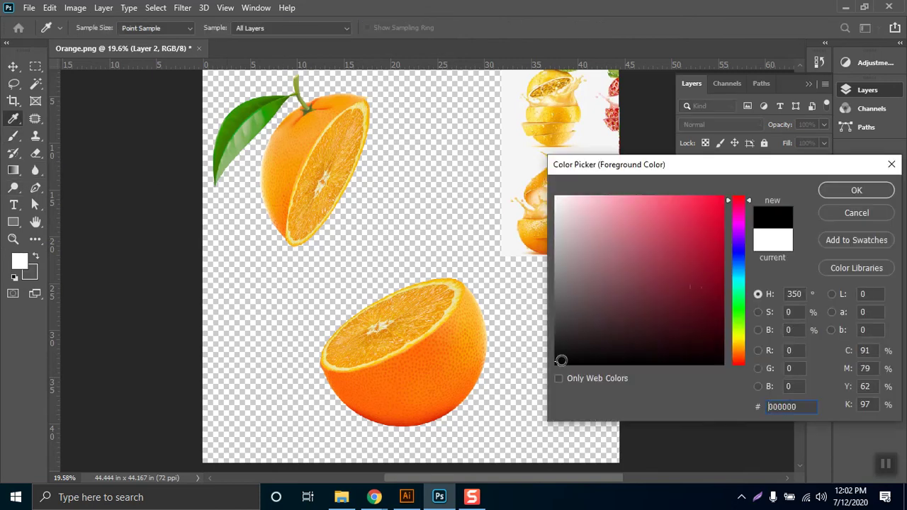
click(836, 198)
key(b)
right_click(397, 174)
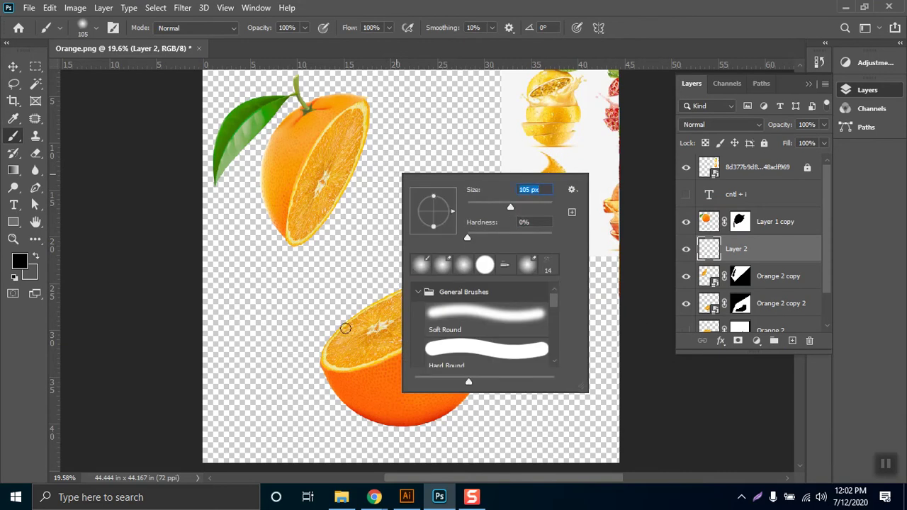
click(394, 305)
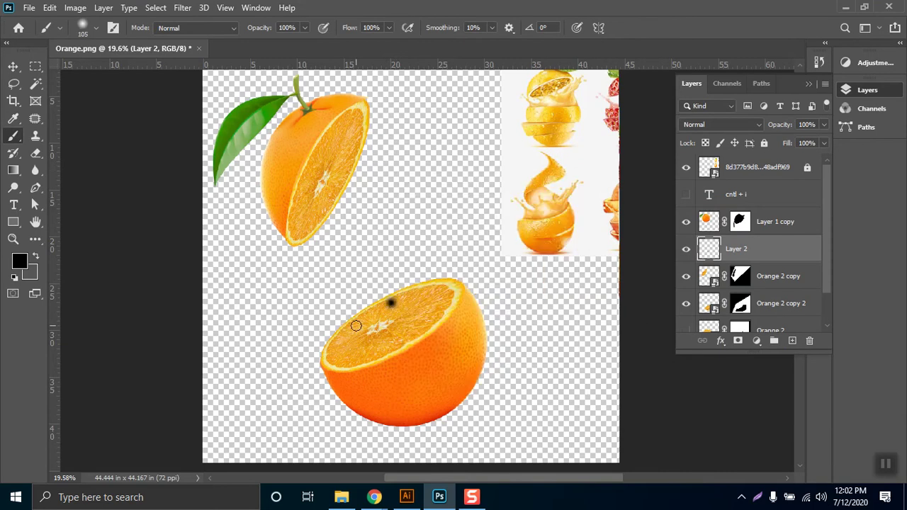
mouse_move(354, 325)
mouse_down()
mouse_move(331, 353)
mouse_move(344, 367)
mouse_up()
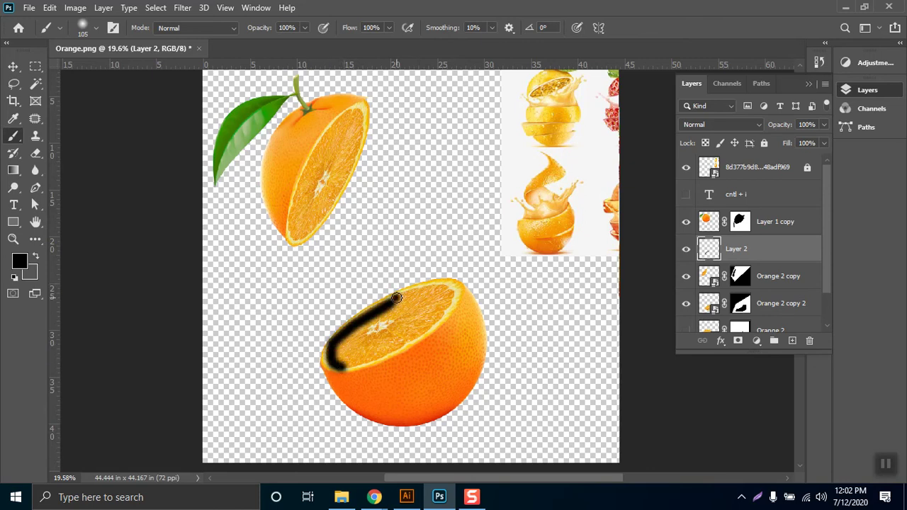
mouse_move(394, 300)
mouse_down()
mouse_move(436, 285)
mouse_move(453, 292)
mouse_move(446, 304)
mouse_up()
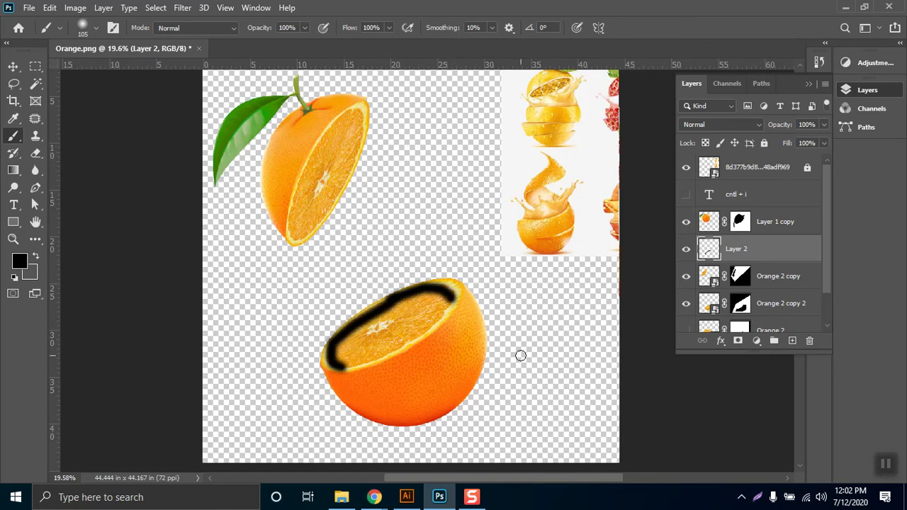
- Erase most of the black stroke with a soft 275 px eraser, leaving a faint shadow inside the upper rim
right_click(426, 301)
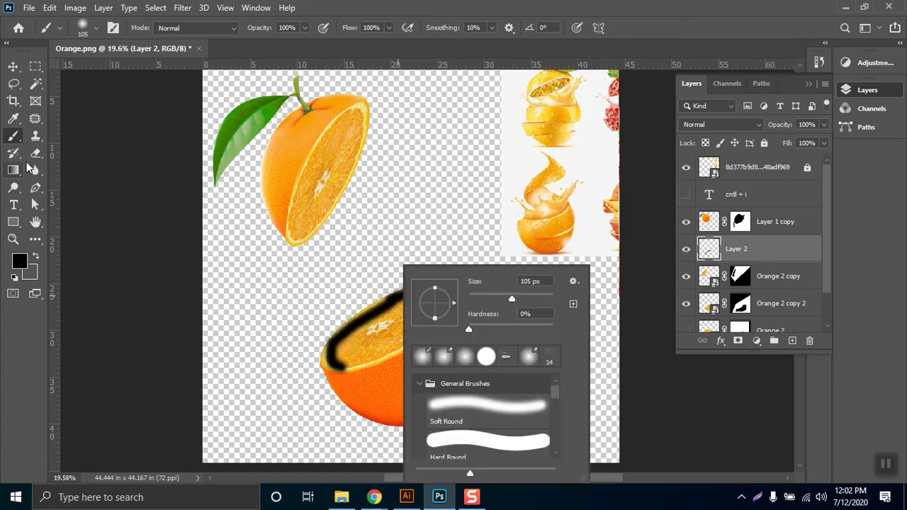
click(34, 153)
right_click(519, 259)
drag(637, 292, 641, 292)
click(403, 323)
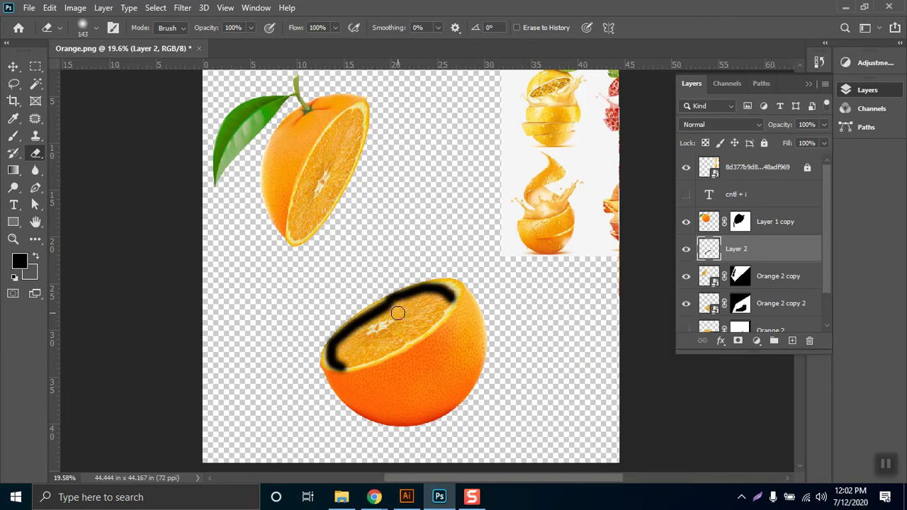
right_click(462, 258)
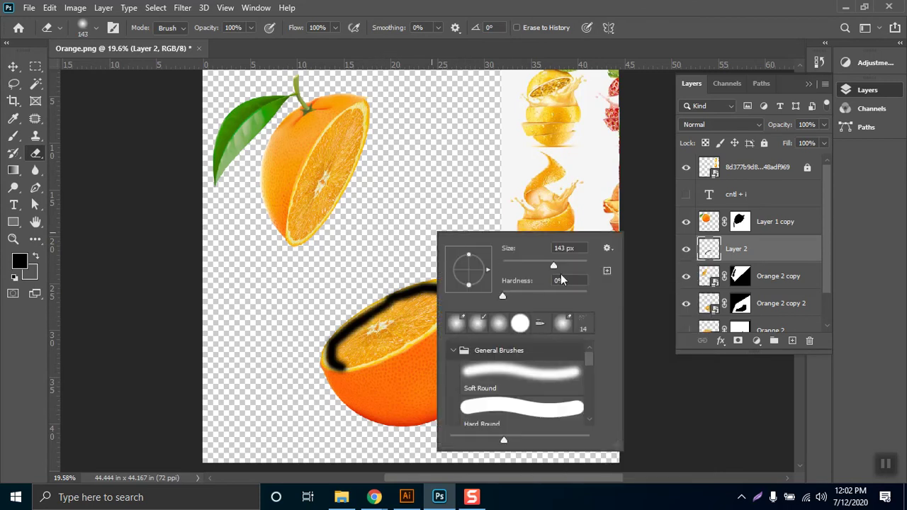
click(349, 355)
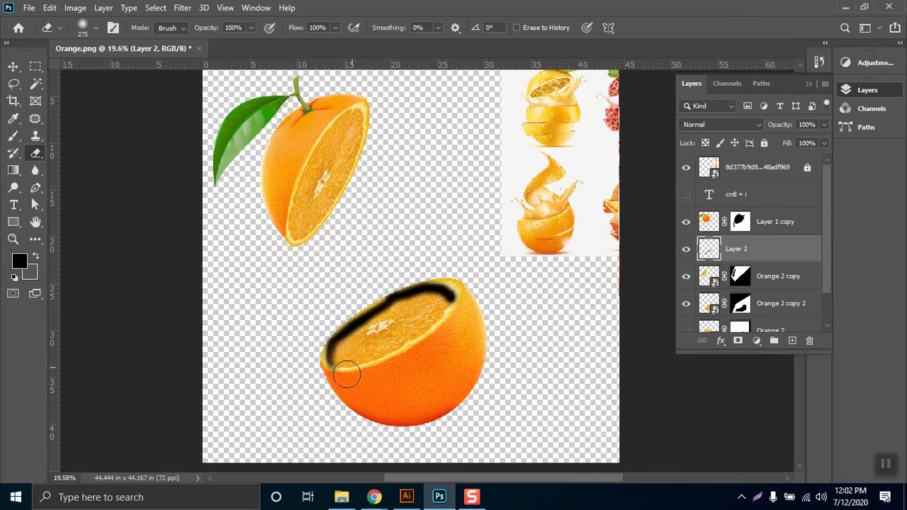
mouse_move(357, 347)
mouse_down()
mouse_move(398, 321)
mouse_move(388, 282)
mouse_move(380, 284)
mouse_move(449, 270)
mouse_move(464, 285)
mouse_move(438, 310)
mouse_move(446, 310)
mouse_move(401, 318)
mouse_move(398, 291)
mouse_move(355, 298)
mouse_up()
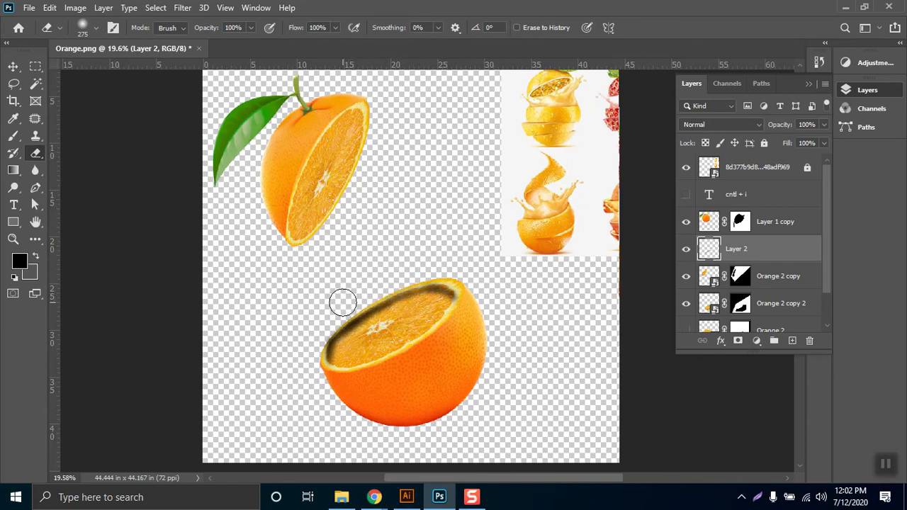
mouse_move(312, 338)
mouse_down()
mouse_move(371, 345)
mouse_move(364, 354)
mouse_move(374, 334)
mouse_move(366, 342)
mouse_move(385, 334)
mouse_move(373, 370)
mouse_move(331, 333)
mouse_up()
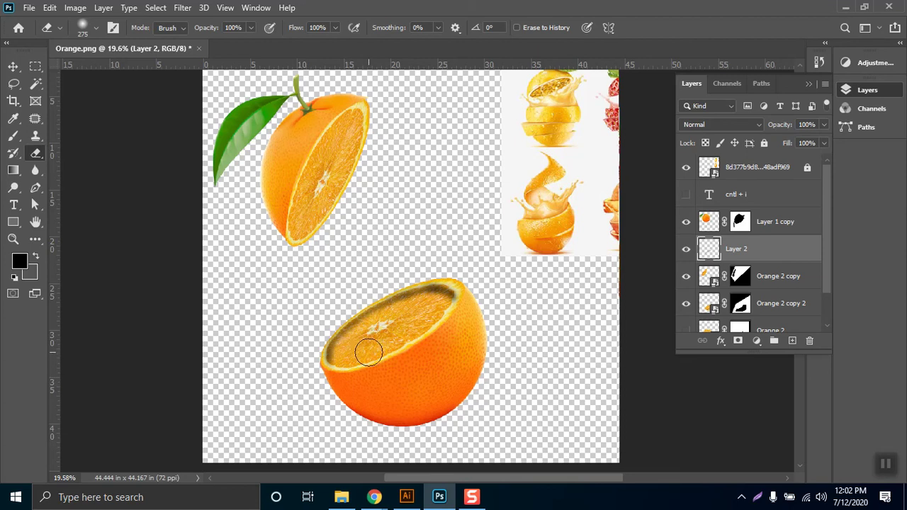
drag(433, 306, 405, 314)
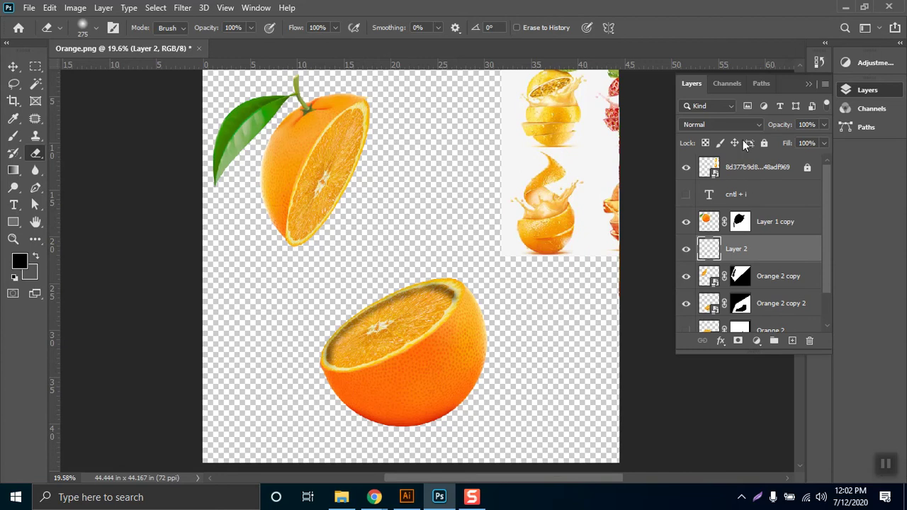
- Set Layer 2 to Multiply at 41% opacity and compare the orange with and without the shadow
click(719, 124)
click(716, 179)
click(823, 126)
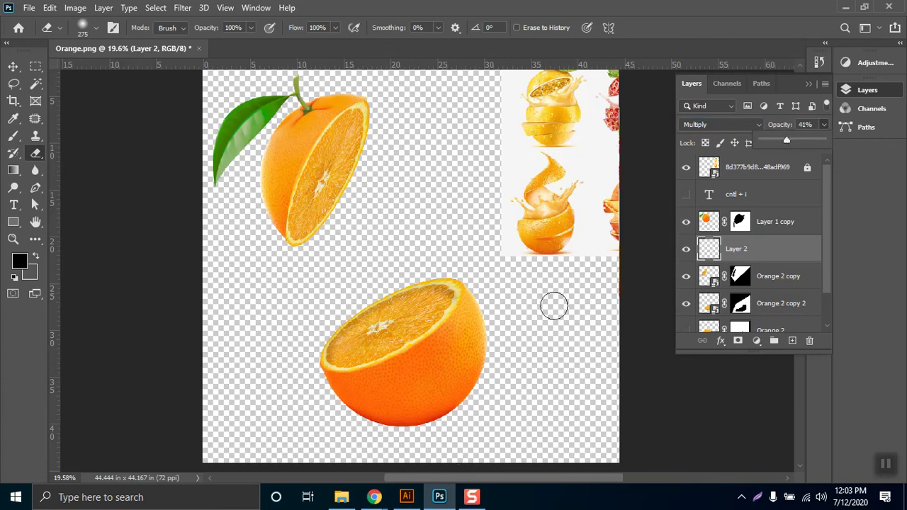
click(445, 303)
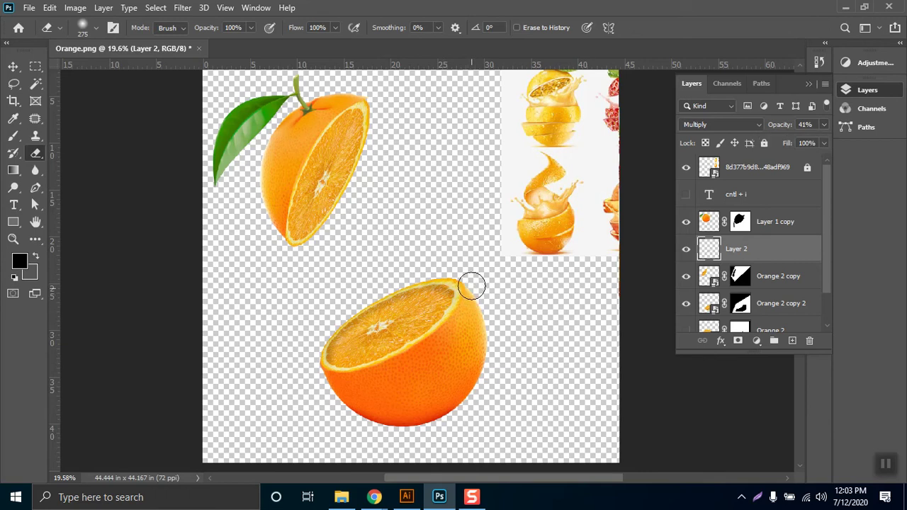
click(693, 249)
click(693, 249)
click(693, 249)
click(686, 249)
- Add another empty layer above Layer 2 and rename Layer 2 as Shadow
click(792, 341)
double_click(746, 278)
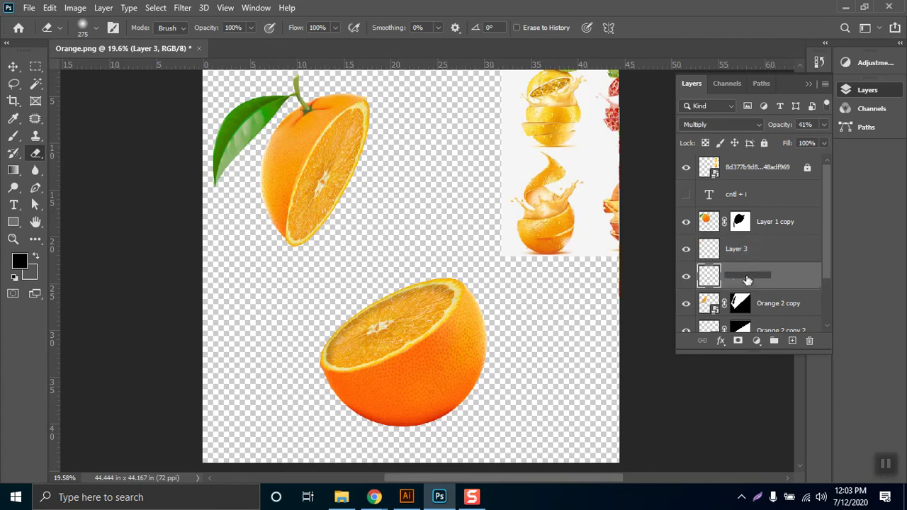
text(Shadow)
key(Return)
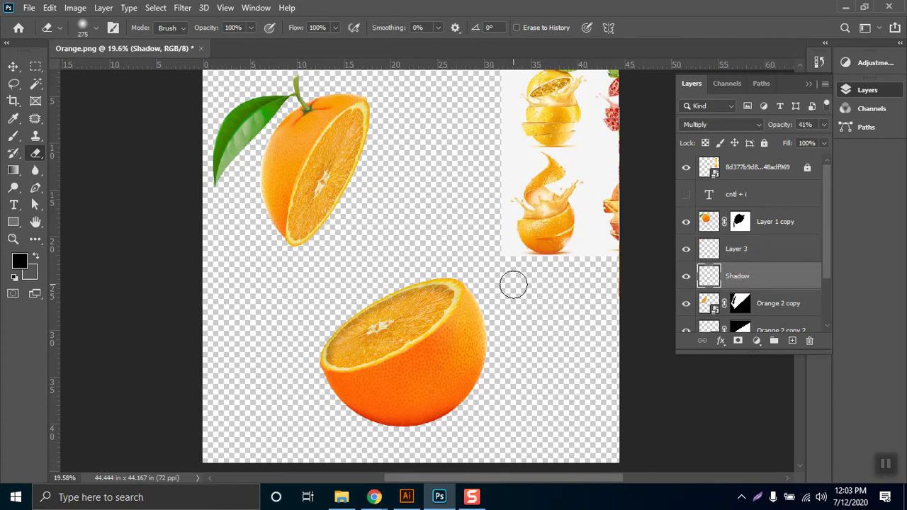
- Set the foreground color to white (ffffff) and the brush size to 306 px
click(19, 260)
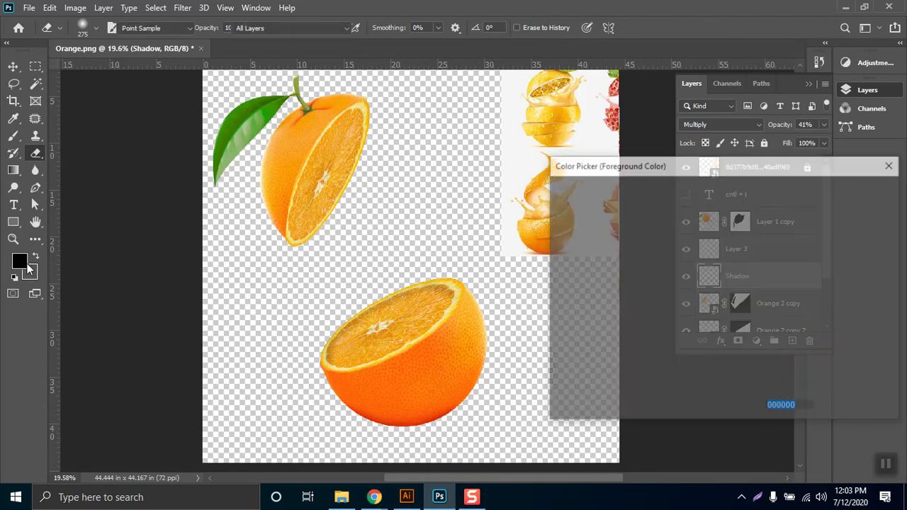
click(557, 199)
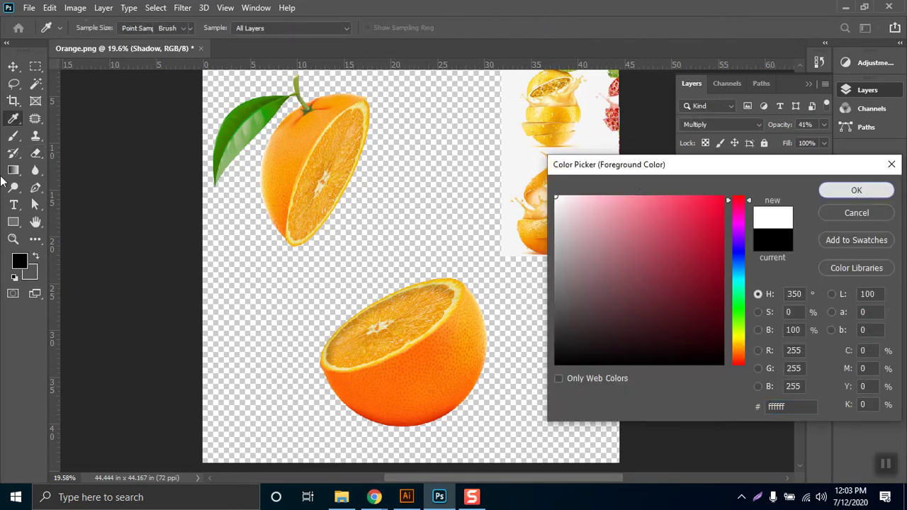
click(854, 191)
click(15, 138)
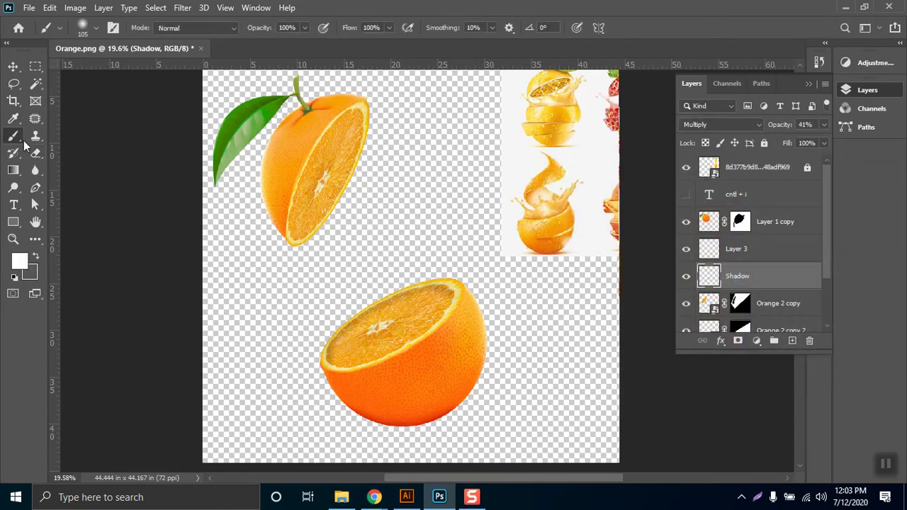
right_click(510, 291)
click(472, 279)
- Bring the empty Layer 3 to the front of the layer stack and rename it HighLight
key(ctrl+shift+bracketright)
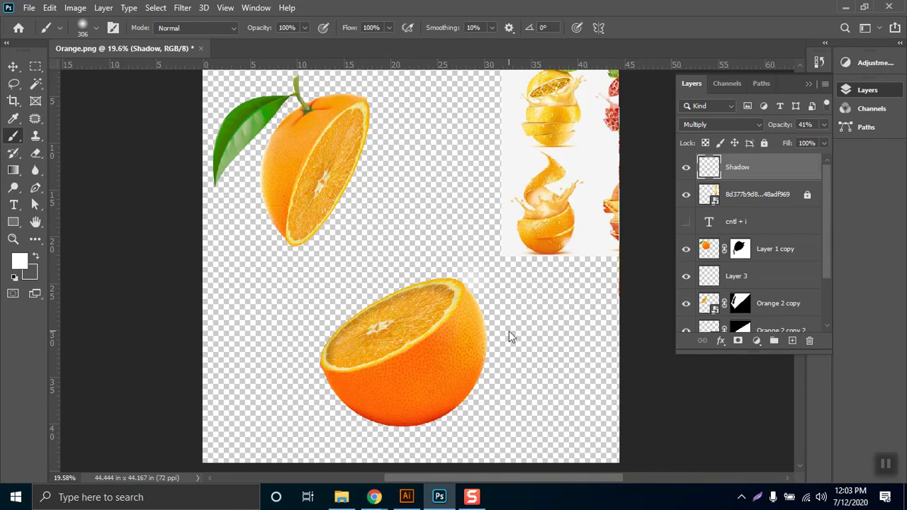
drag(765, 281, 763, 282)
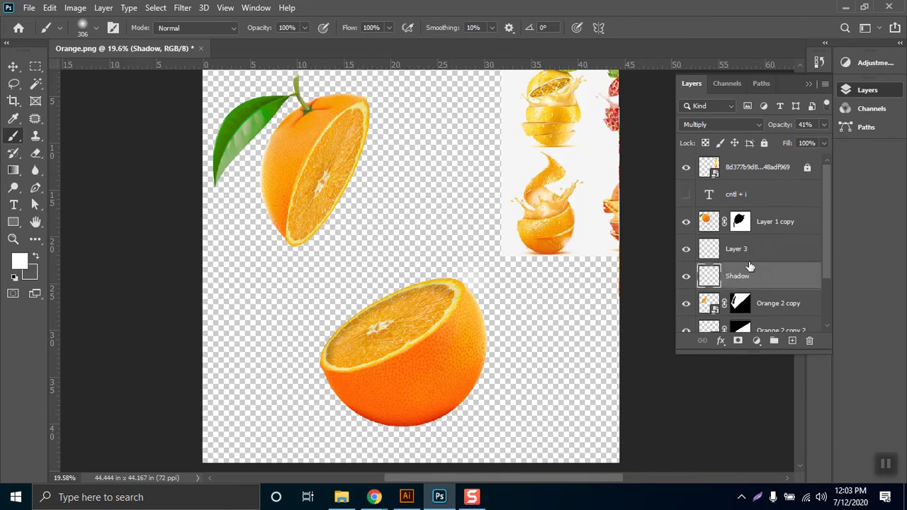
click(771, 251)
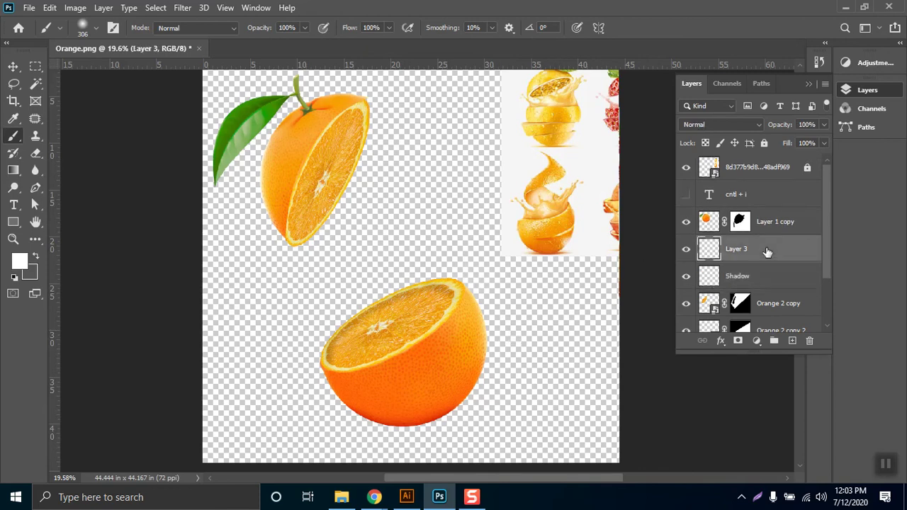
key(ctrl+shift+bracketright)
double_click(740, 168)
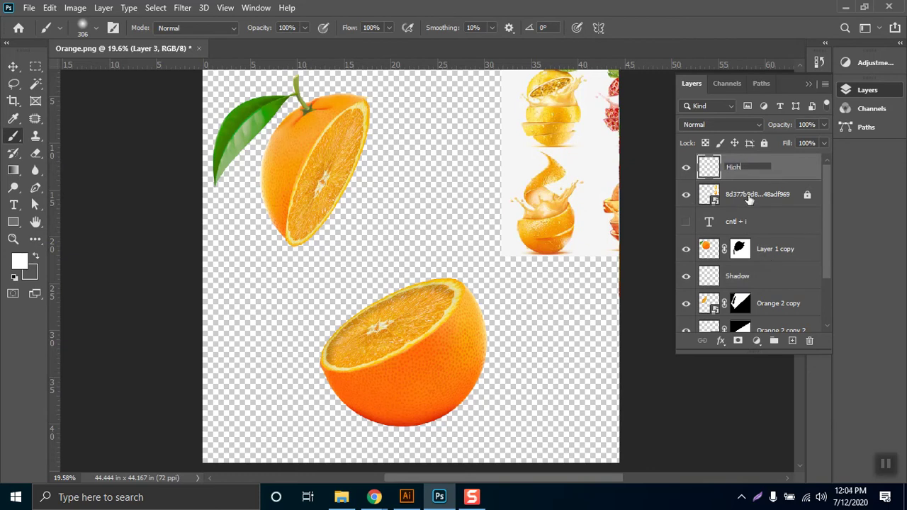
key(Return)
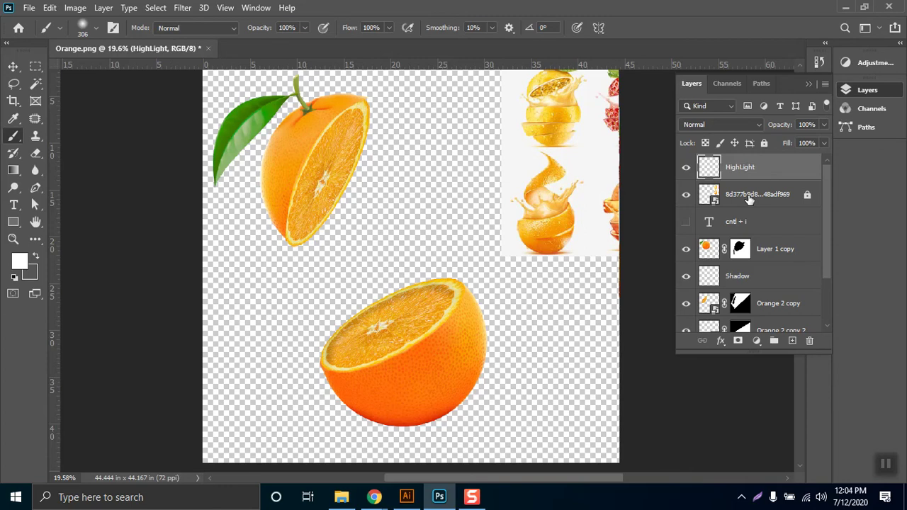
- Paint broad white strokes over the lower orange's right side and clear the paint outside the orange using Layer 1's inverted outline
mouse_move(477, 293)
mouse_down()
mouse_move(457, 348)
mouse_move(431, 366)
mouse_move(468, 305)
mouse_move(475, 340)
mouse_move(461, 397)
mouse_move(441, 420)
mouse_move(461, 372)
mouse_move(432, 391)
mouse_move(470, 295)
mouse_move(461, 262)
mouse_move(447, 338)
mouse_move(413, 362)
mouse_move(461, 264)
mouse_up()
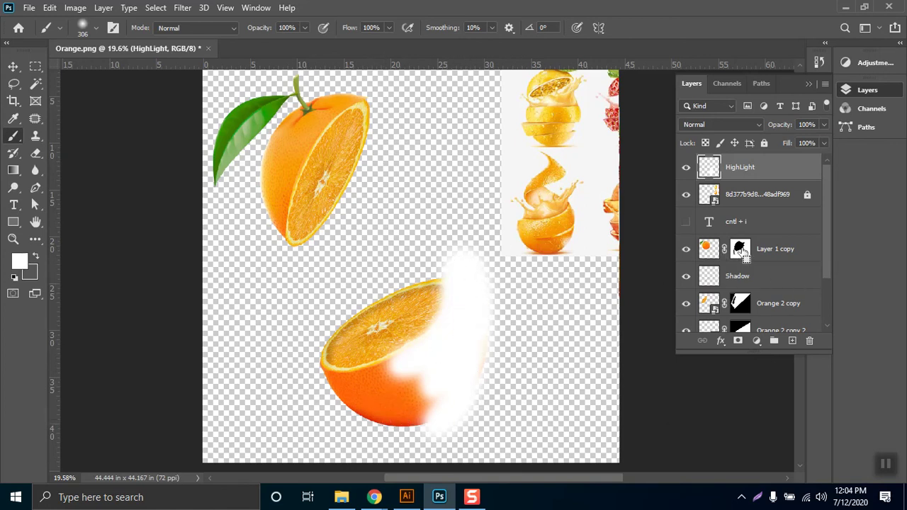
scroll(789, 281, down, 3)
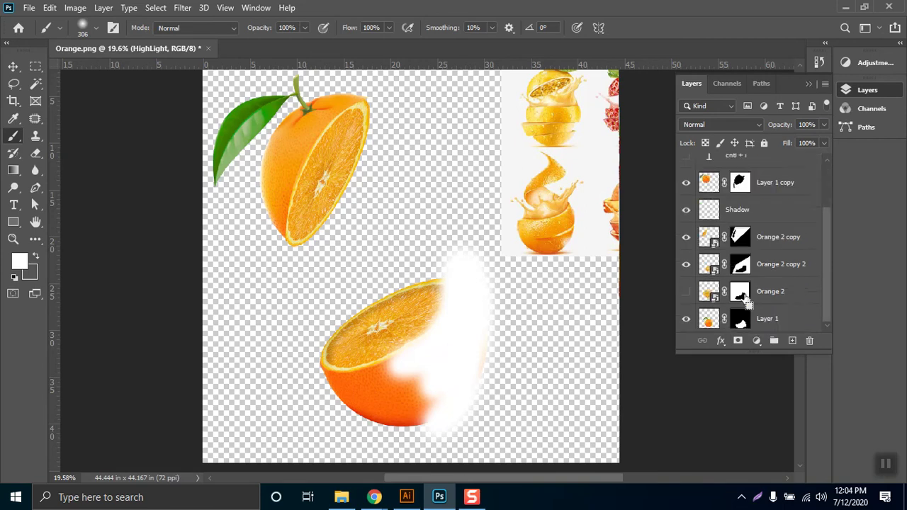
ctrl+click(740, 293)
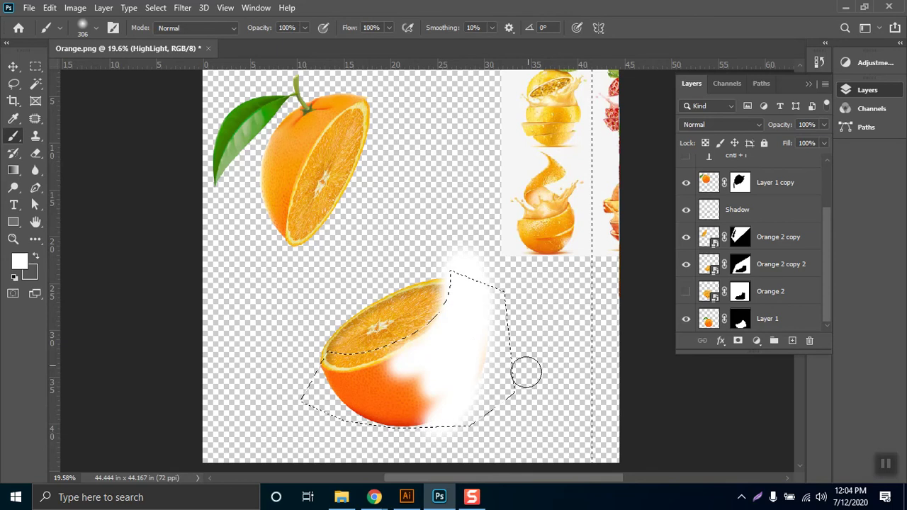
scroll(828, 238, up, 1)
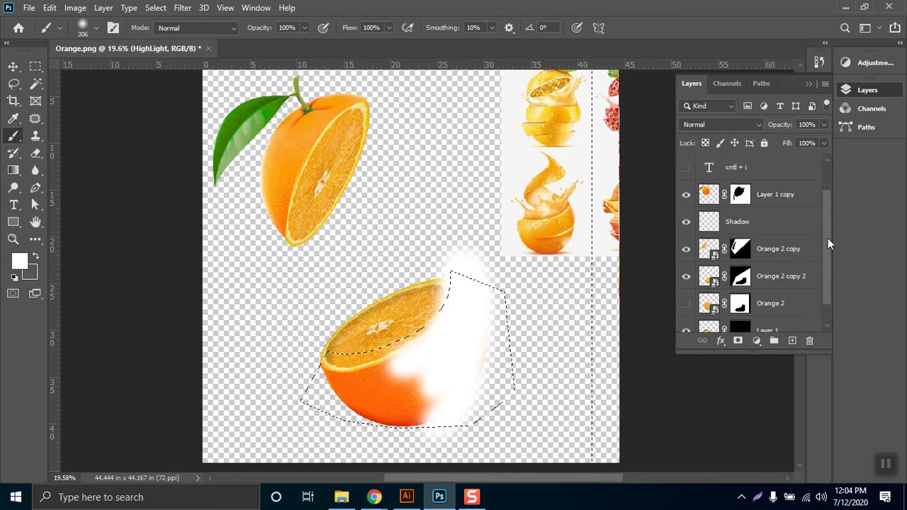
scroll(828, 238, up, 2)
ctrl+click(710, 253)
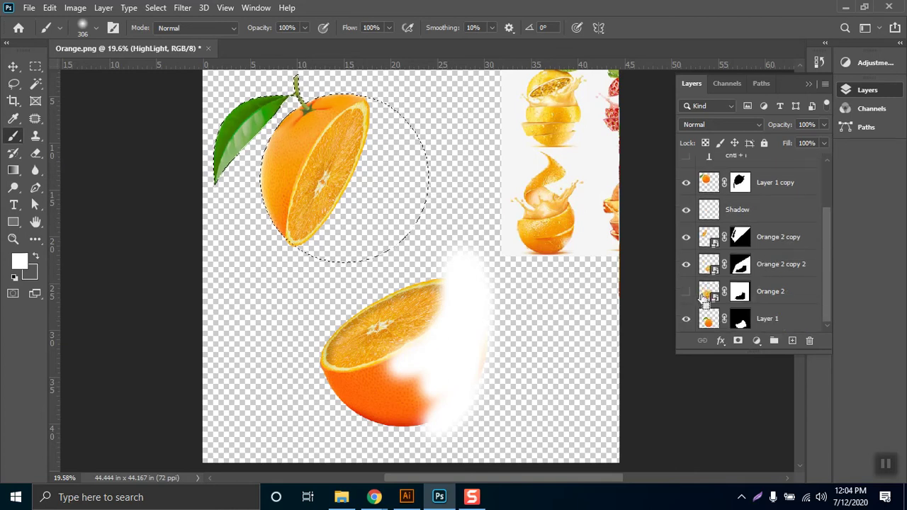
ctrl+click(707, 321)
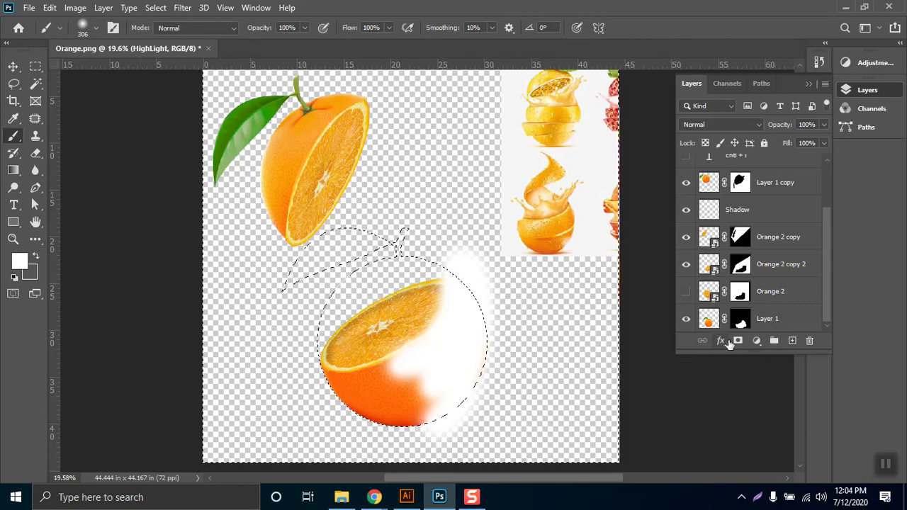
click(737, 342)
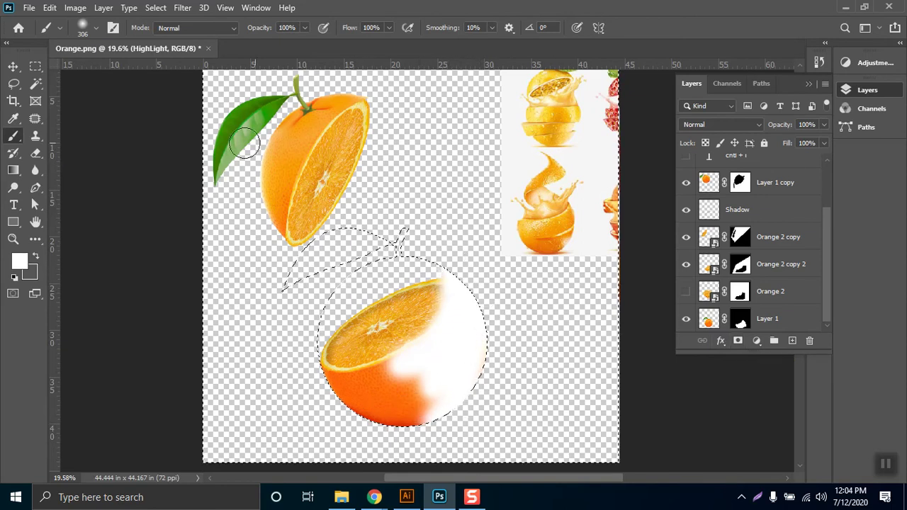
click(35, 66)
click(342, 267)
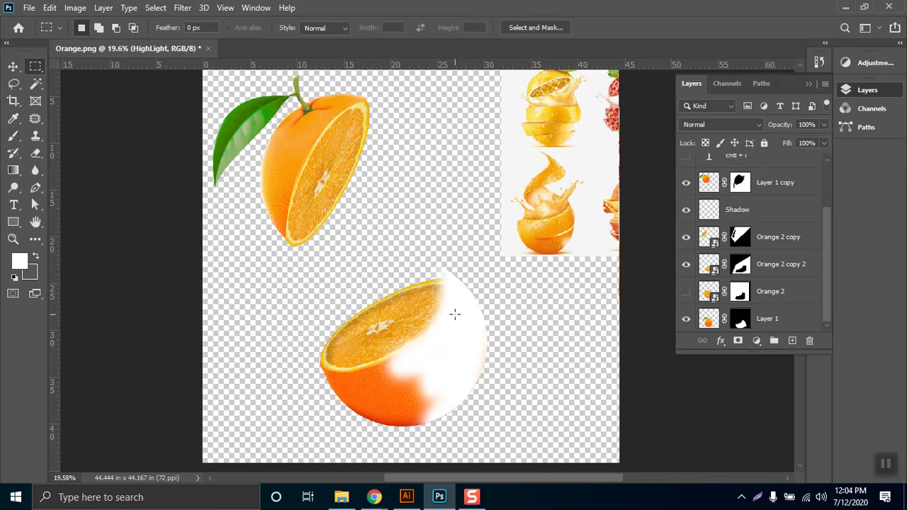
- Erase the white paint from the cut face and the lower-left peel with a soft 401 px eraser
click(34, 153)
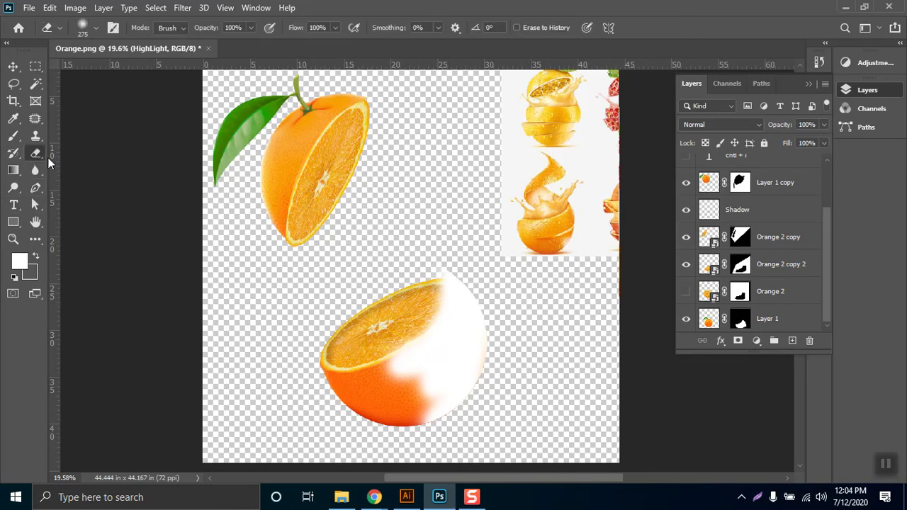
scroll(824, 176, up, 2)
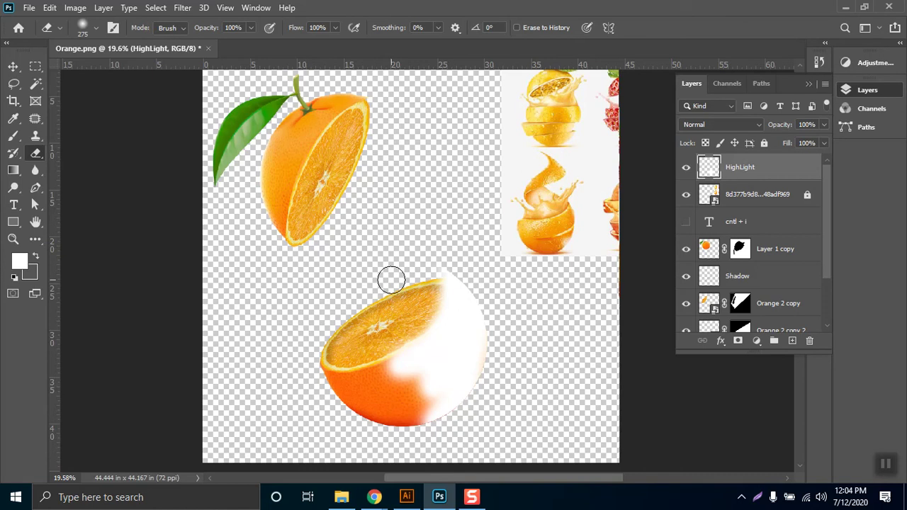
right_click(392, 277)
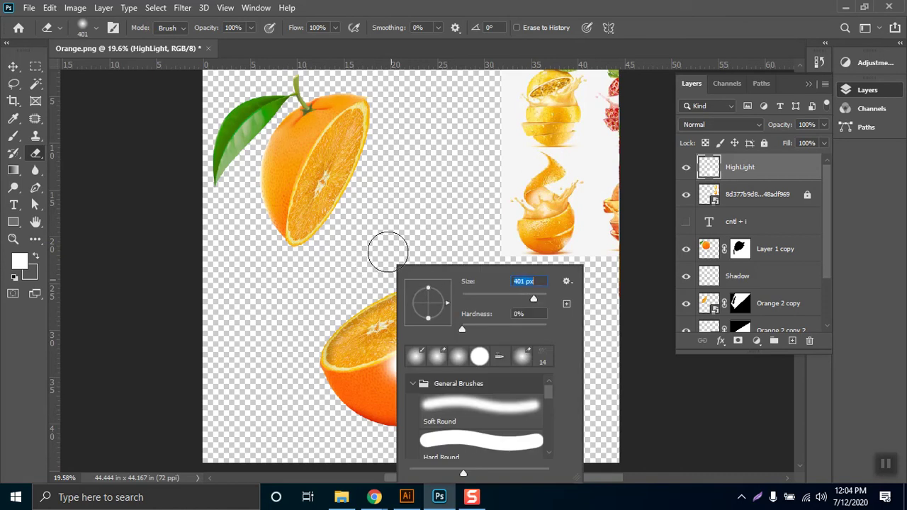
key(Return)
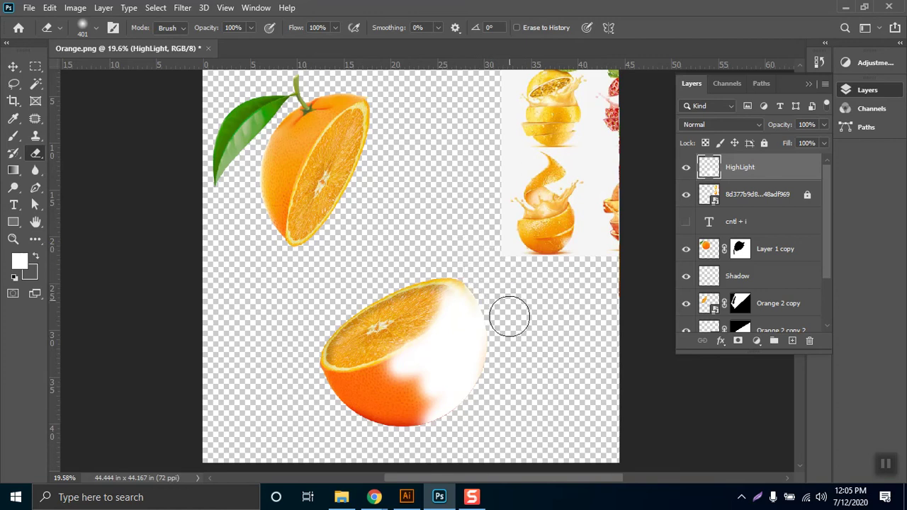
mouse_move(389, 364)
mouse_down()
mouse_move(397, 330)
mouse_move(432, 296)
mouse_up()
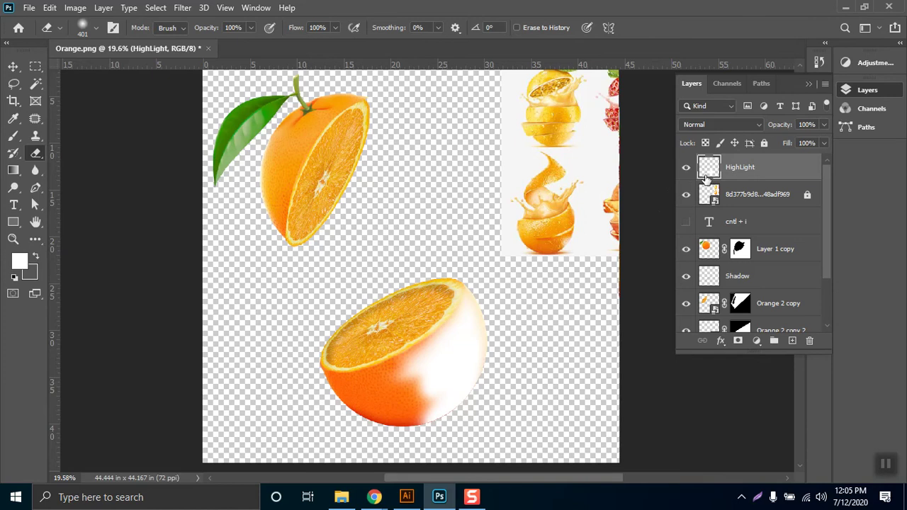
mouse_move(395, 320)
mouse_down()
mouse_move(371, 344)
mouse_move(365, 330)
mouse_move(368, 362)
mouse_move(373, 342)
mouse_up()
mouse_move(387, 388)
mouse_down()
mouse_move(399, 404)
mouse_move(411, 394)
mouse_move(441, 411)
mouse_move(431, 420)
mouse_move(401, 403)
mouse_up()
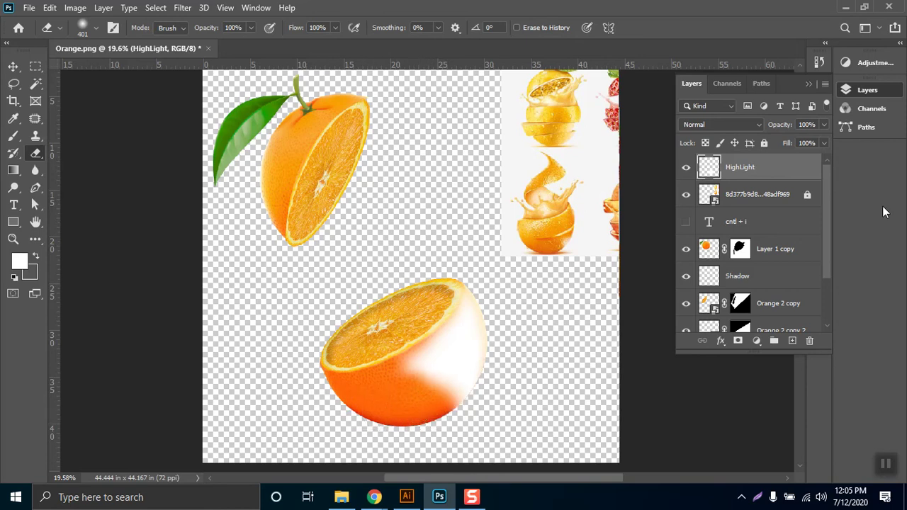
- Fade the remaining white with a soft 511 px eraser, leaving a small highlight on the peel beside the upper right rim
right_click(523, 357)
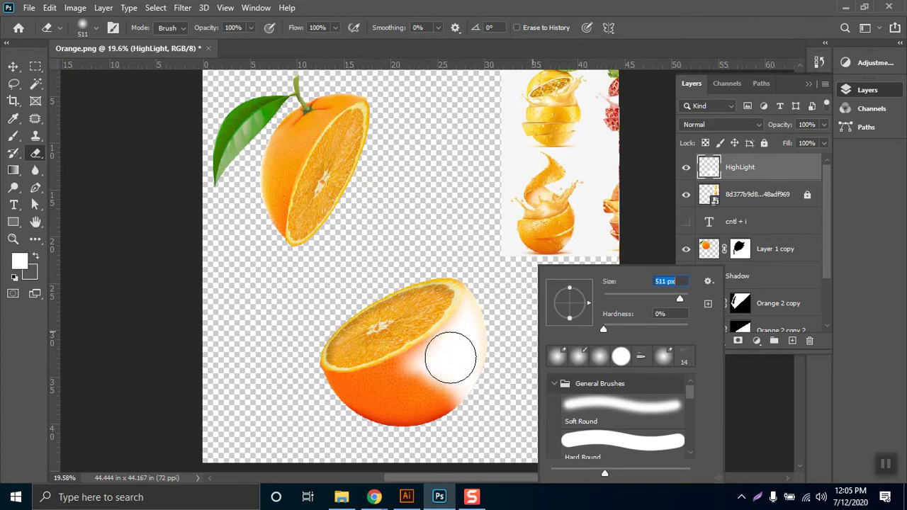
key(Return)
drag(435, 375, 393, 433)
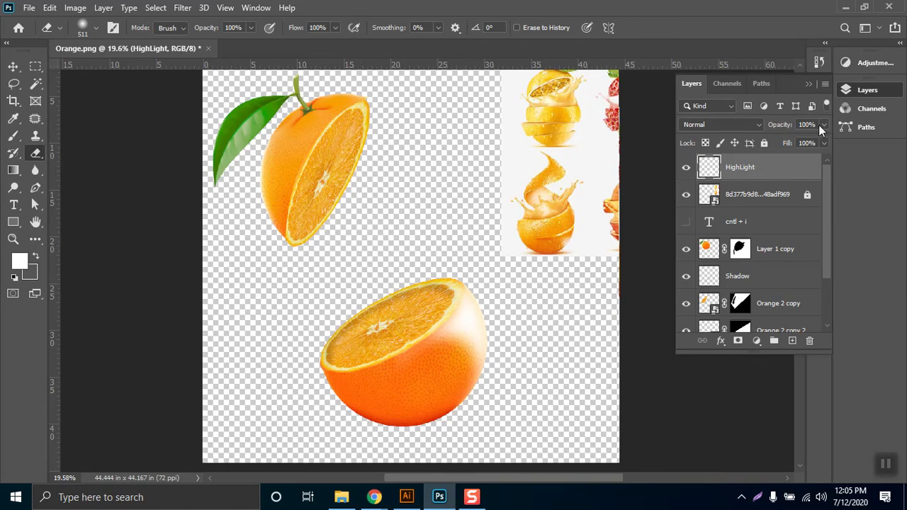
- Set the HighLight layer's blend mode to Soft Light and compare the orange with and without the highlight
click(748, 128)
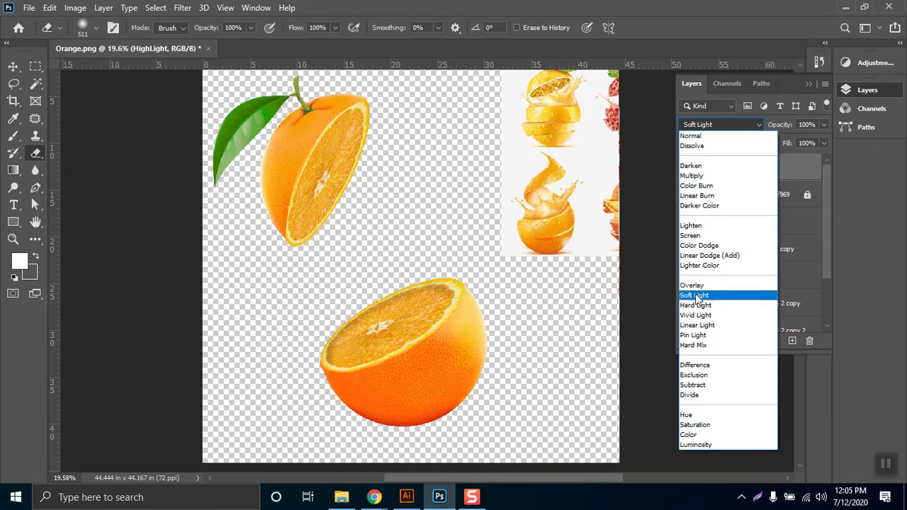
click(696, 296)
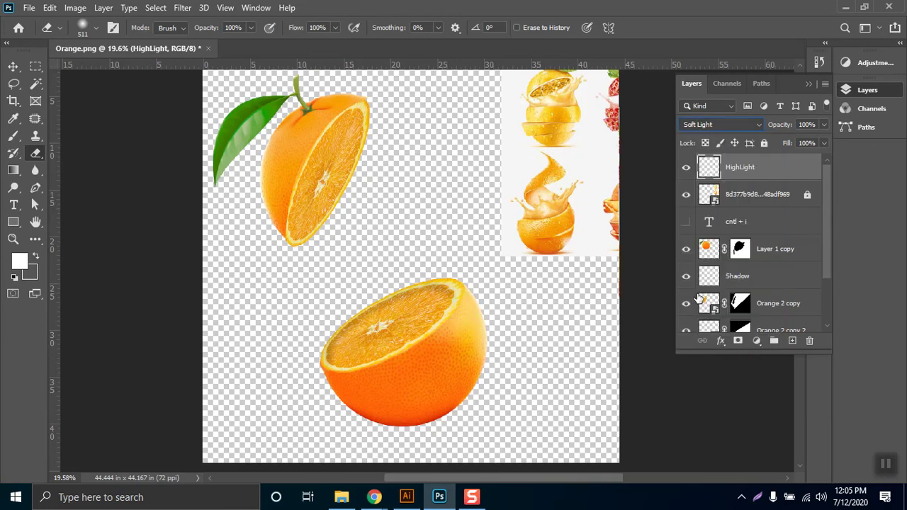
click(690, 171)
click(691, 171)
click(690, 171)
click(690, 172)
click(690, 172)
click(691, 172)
click(690, 172)
click(690, 171)
click(691, 171)
click(690, 171)
click(690, 171)
- Switch to the Chrome window with the black T-shirt image results and search Google Images for "water drop"
click(374, 498)
click(287, 443)
click(467, 8)
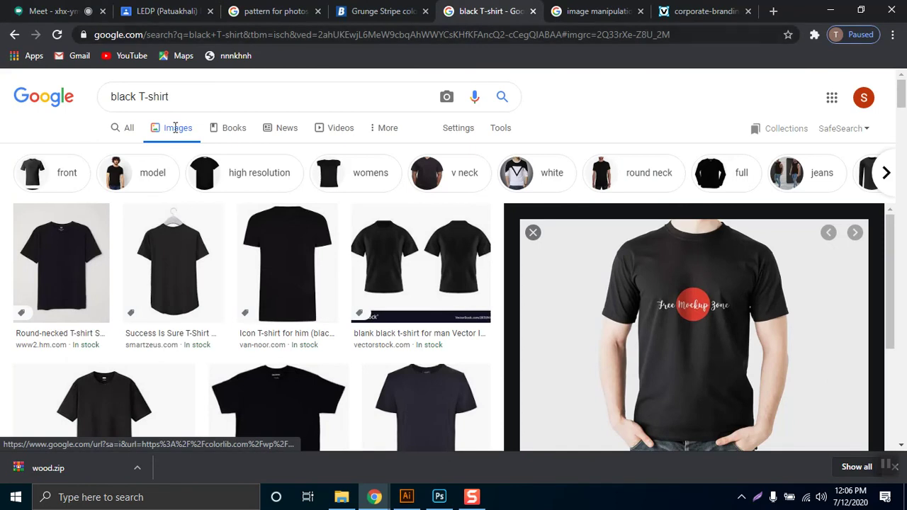
click(99, 78)
text(water drop)
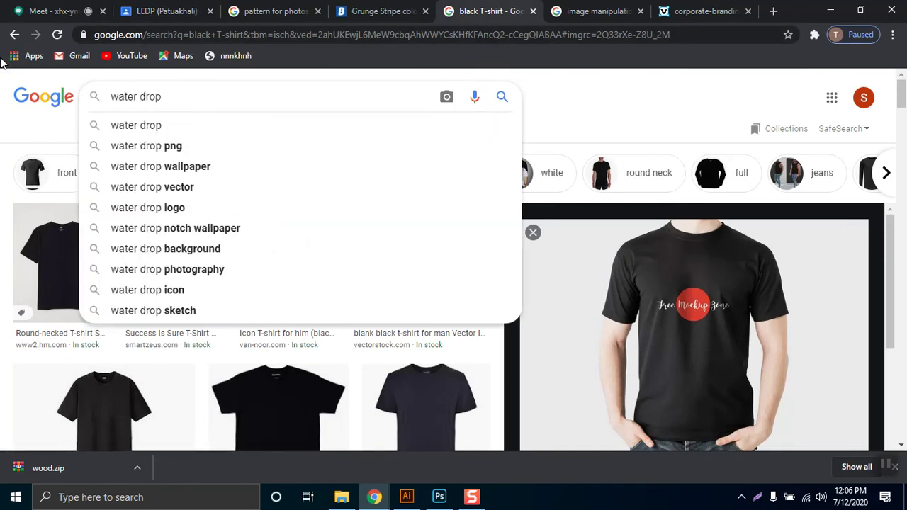
key(Return)
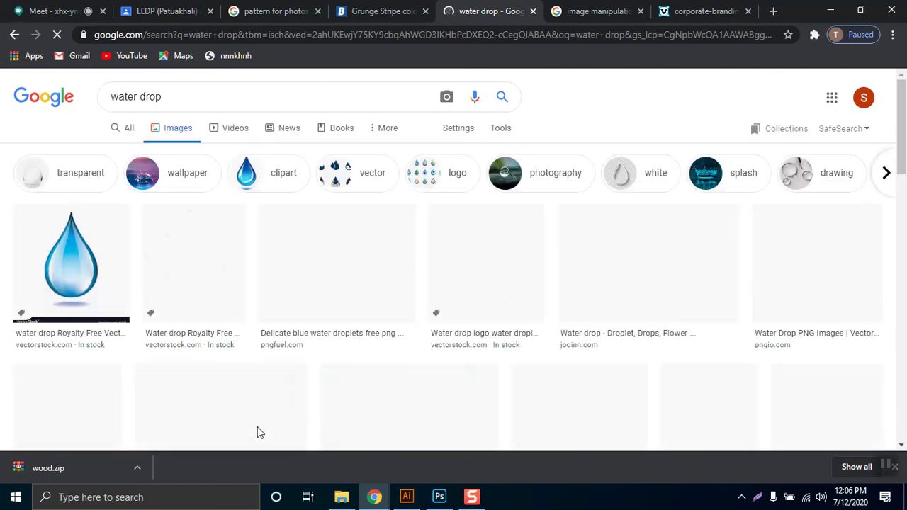
scroll(442, 271, down, 7)
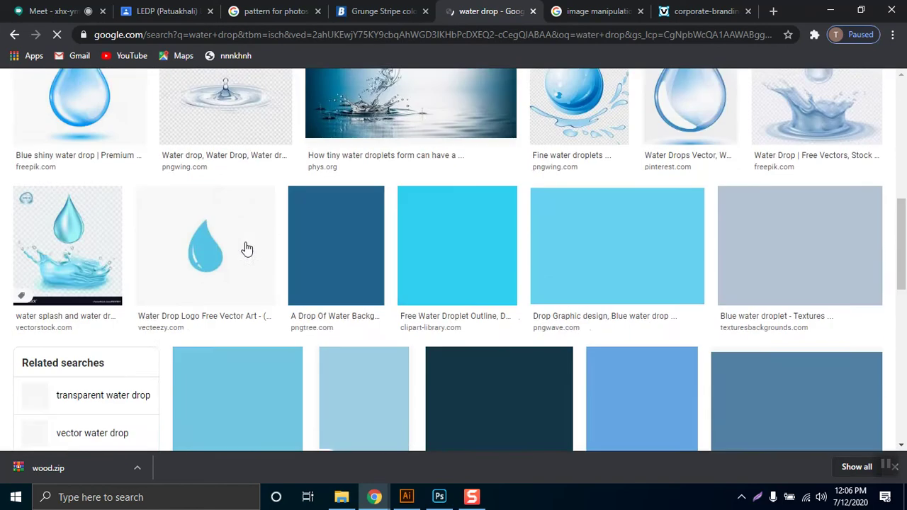
scroll(245, 249, down, 3)
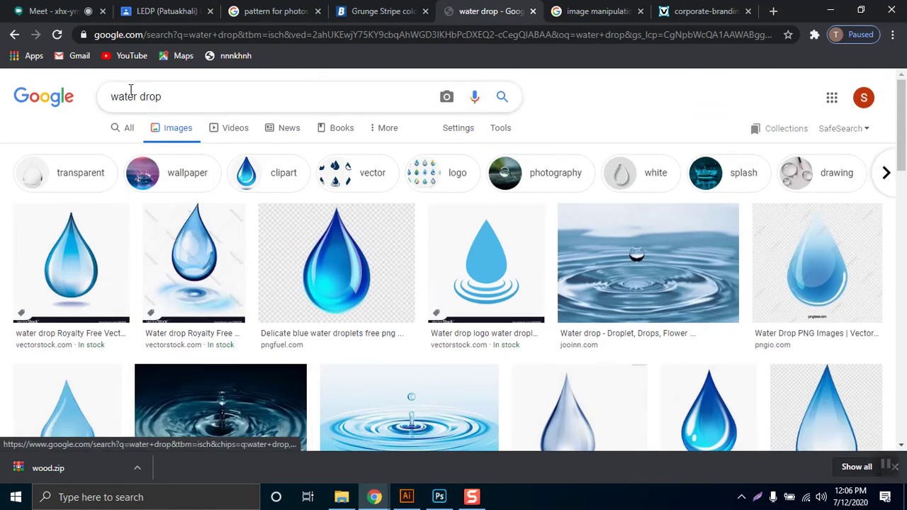
- Refine the image search to "water dew drop"
click(136, 97)
text(dew)
key(Return)
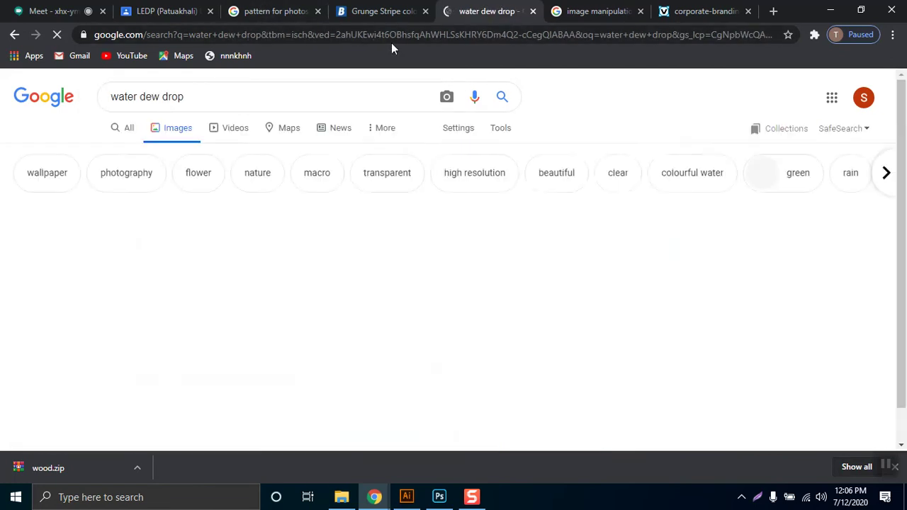
- Look through the "water dew drop" image results for a suitable water droplet texture
scroll(471, 286, down, 6)
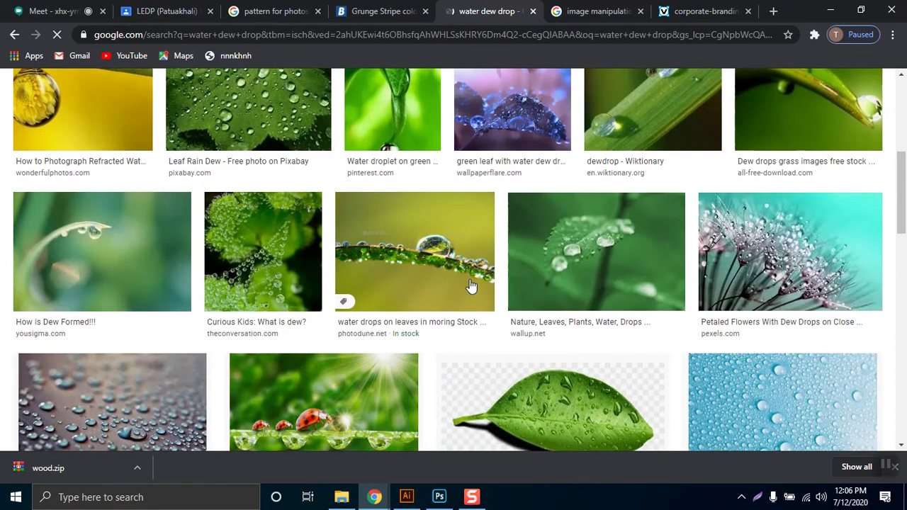
scroll(472, 286, down, 6)
scroll(471, 287, up, 3)
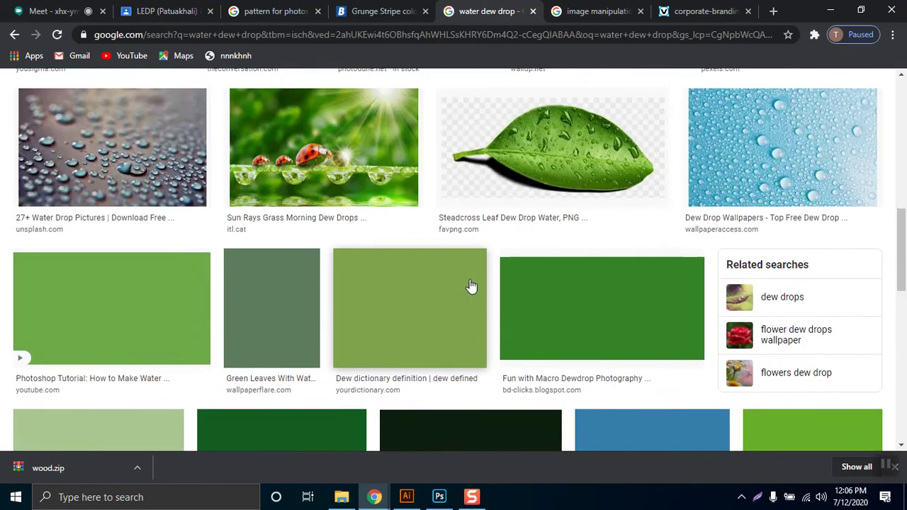
scroll(282, 319, down, 3)
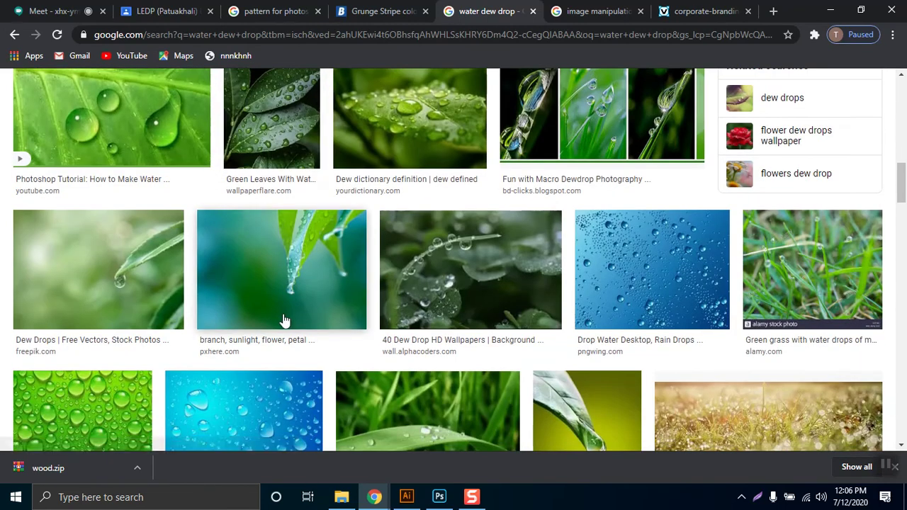
scroll(282, 319, down, 4)
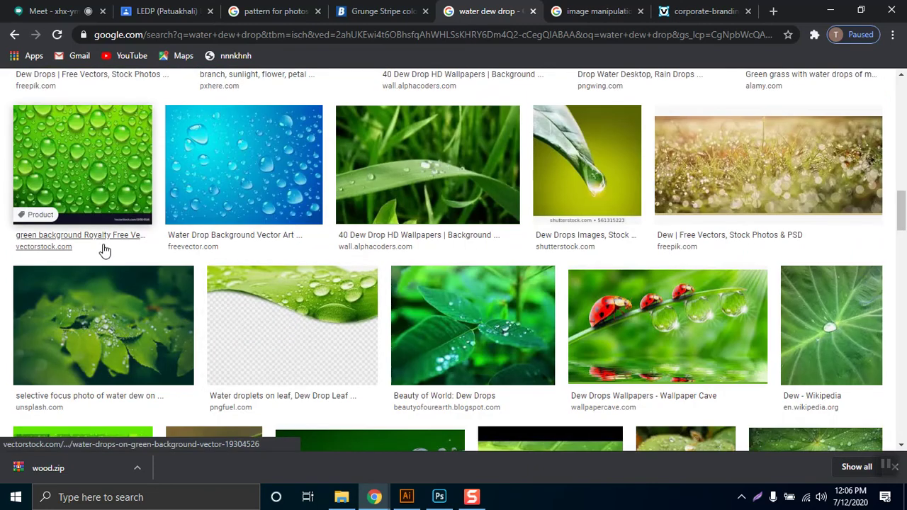
scroll(105, 250, down, 8)
scroll(105, 250, up, 5)
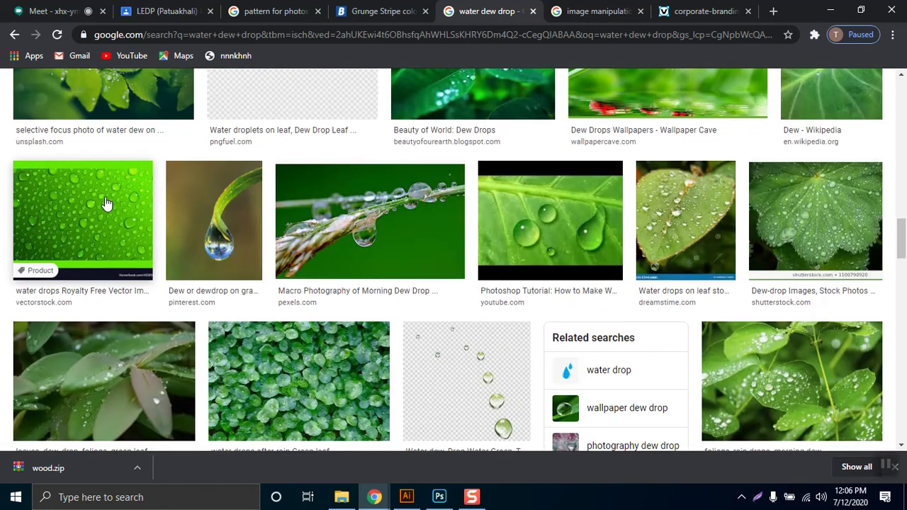
scroll(105, 204, up, 10)
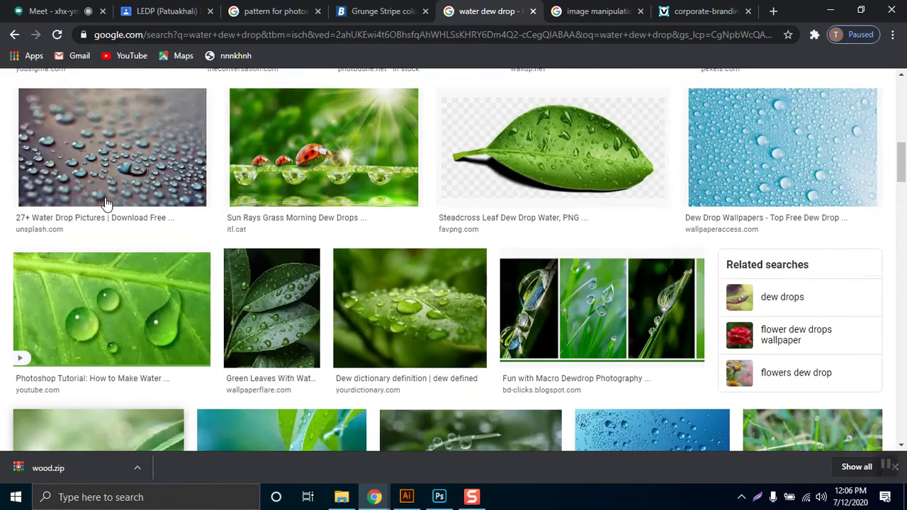
scroll(105, 204, up, 10)
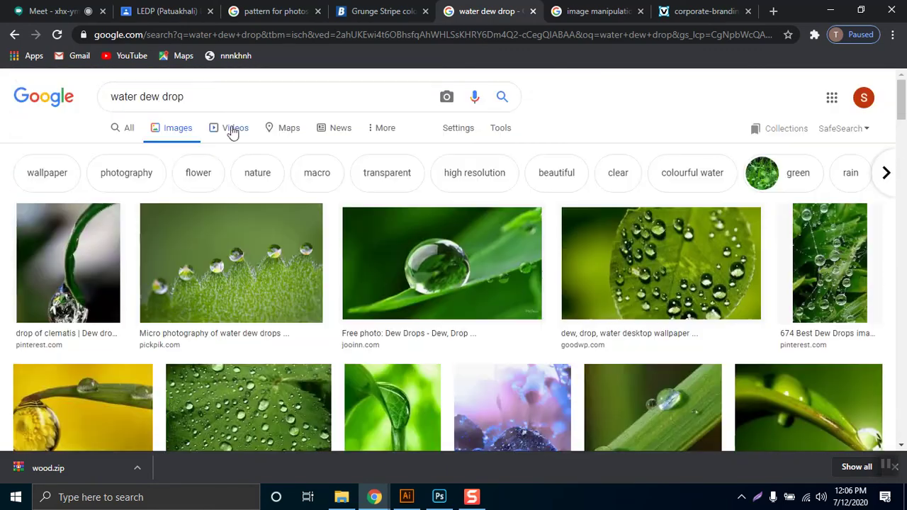
- Change the image search to "water dew drop effect"
click(279, 94)
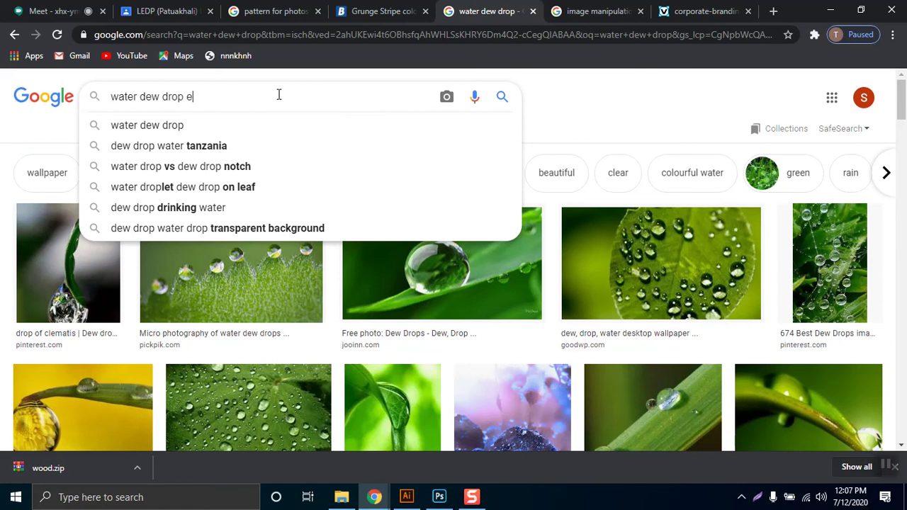
text(effe)
key(Return)
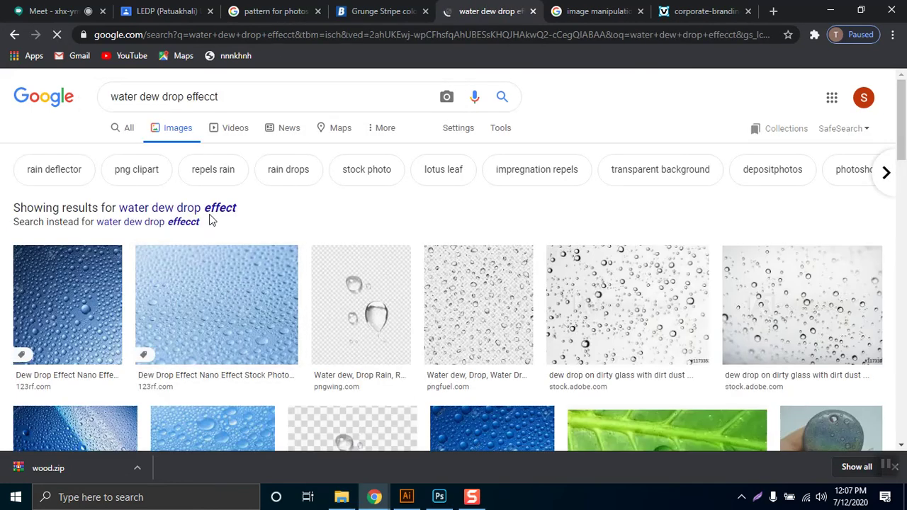
- Preview the dark blue droplet image, both dirty-glass dew drop photos and the PNGFuel transparent drops among the first results
scroll(234, 305, down, 4)
scroll(172, 296, up, 3)
click(95, 212)
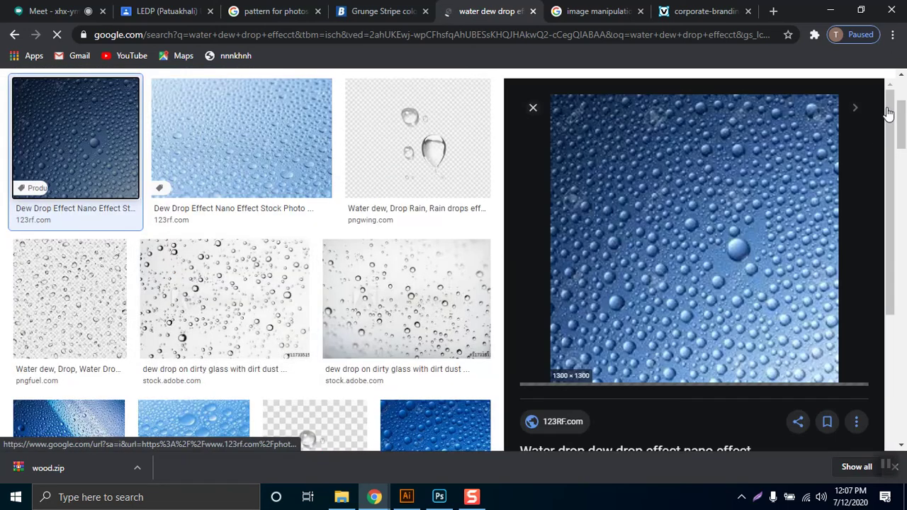
click(533, 108)
click(623, 149)
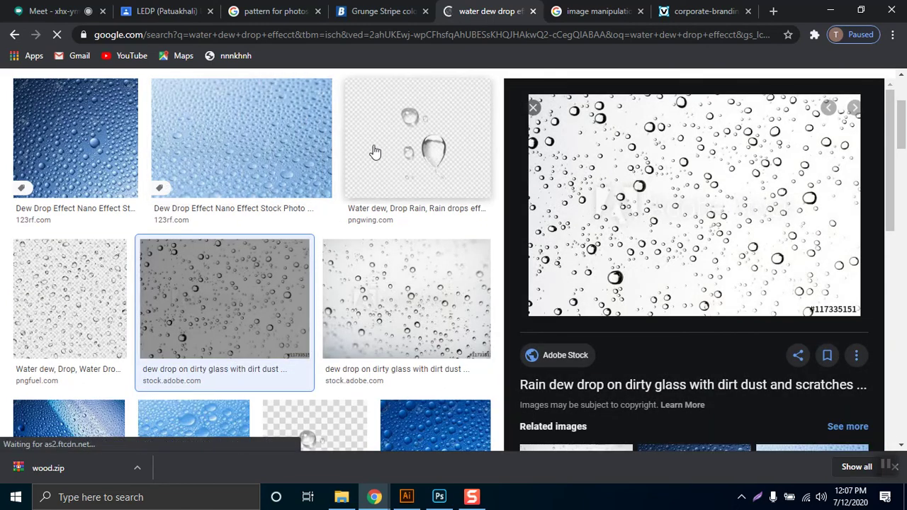
click(442, 259)
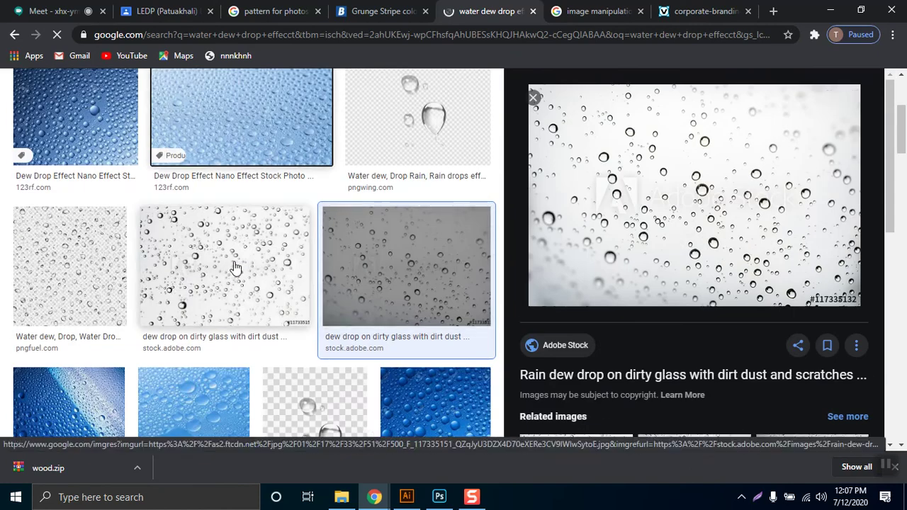
click(71, 280)
- Browse further down the droplet results, preview the PNGWing transparent water drops and examine their related images
scroll(365, 341, down, 3)
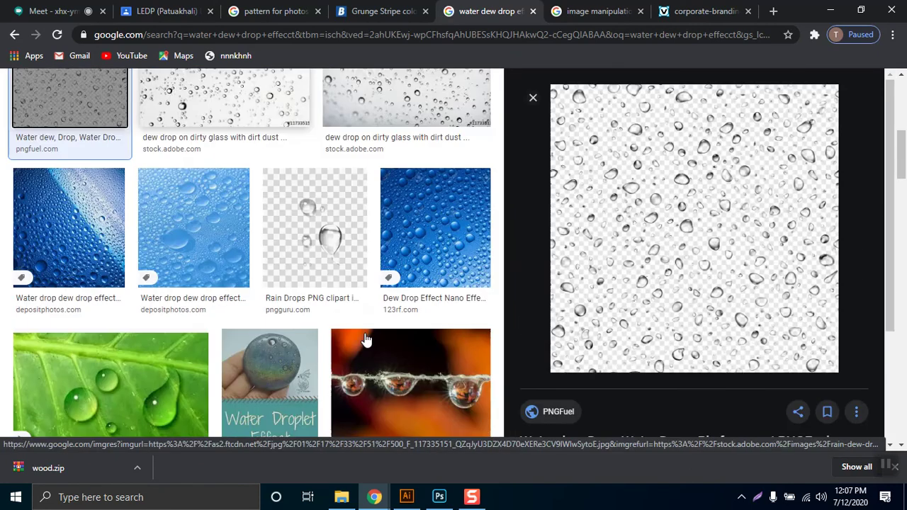
scroll(365, 340, down, 10)
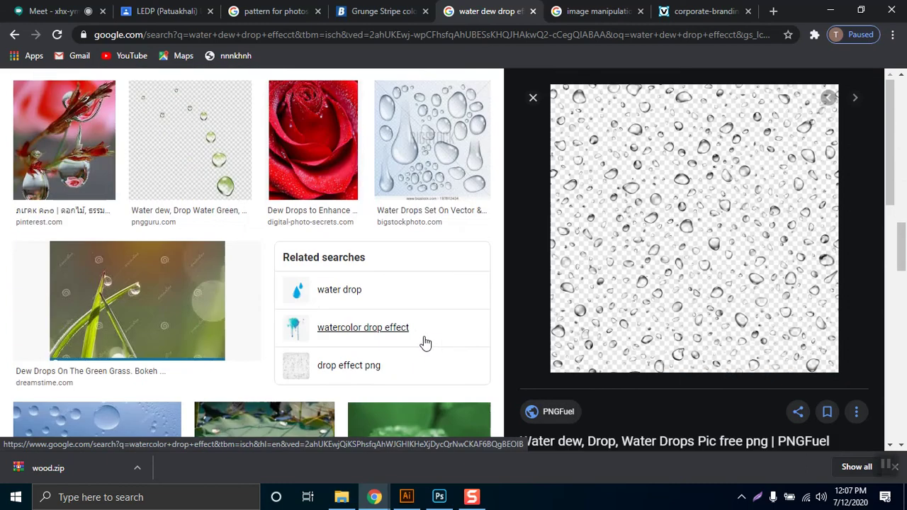
scroll(243, 277, down, 8)
scroll(241, 278, down, 10)
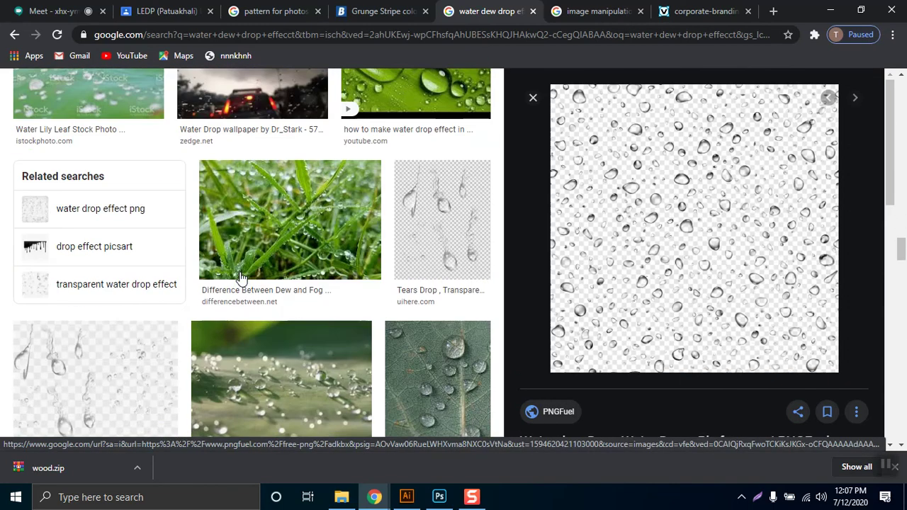
scroll(241, 278, down, 4)
scroll(240, 278, up, 1)
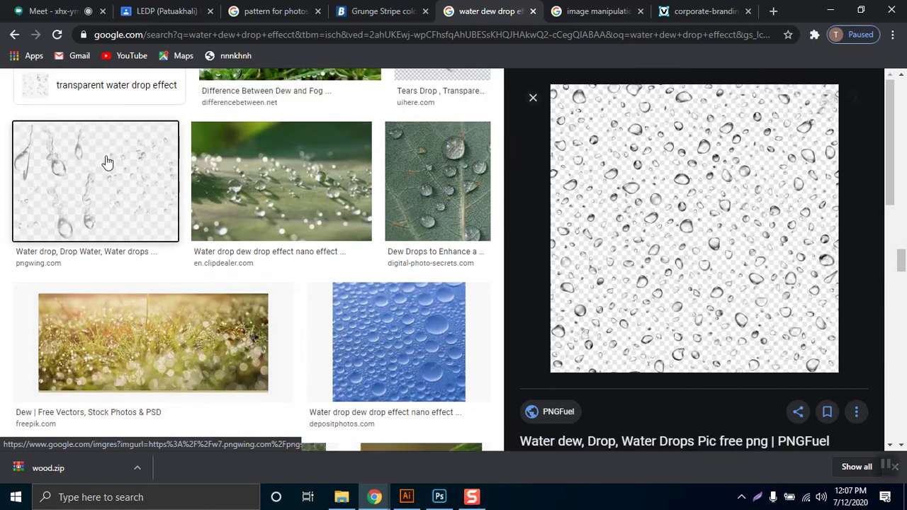
click(107, 162)
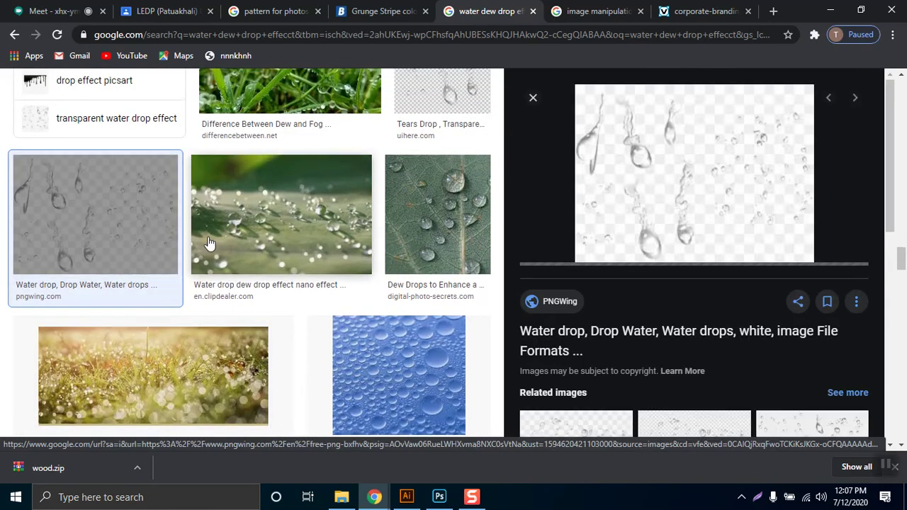
scroll(209, 243, down, 10)
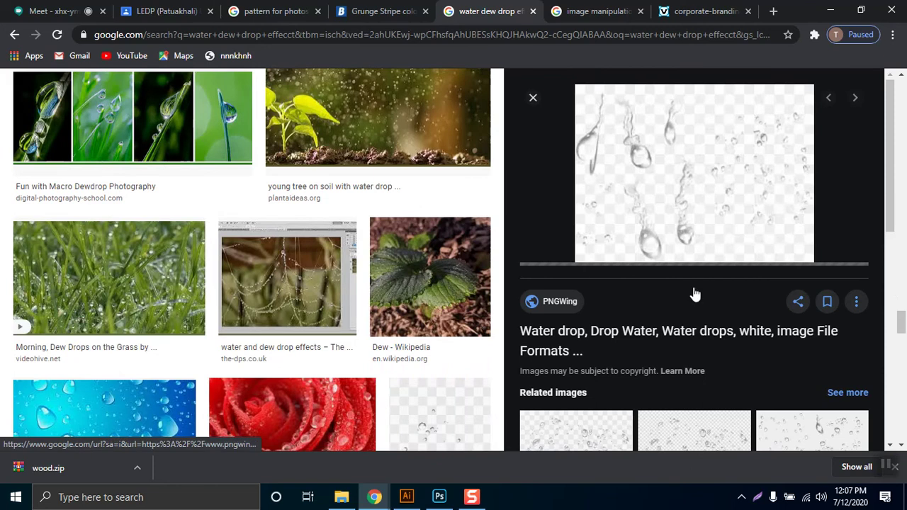
scroll(686, 271, down, 4)
scroll(592, 297, down, 4)
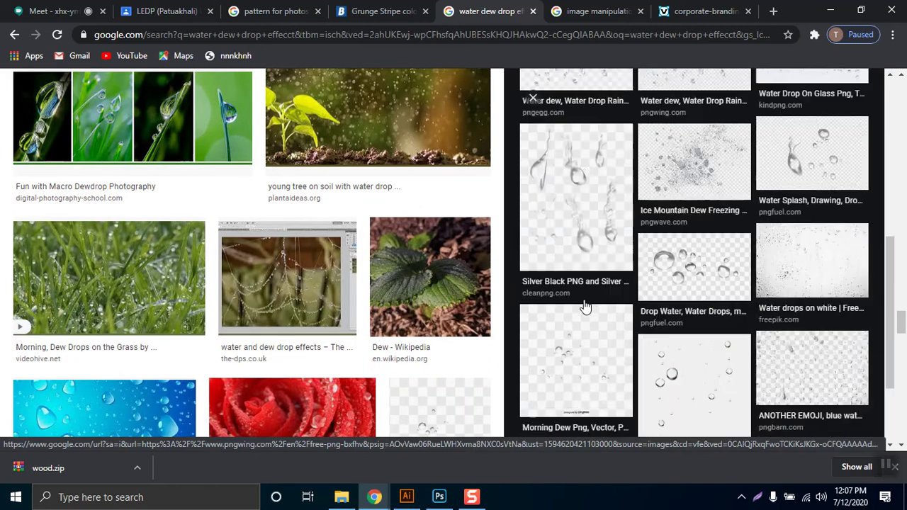
scroll(364, 243, down, 8)
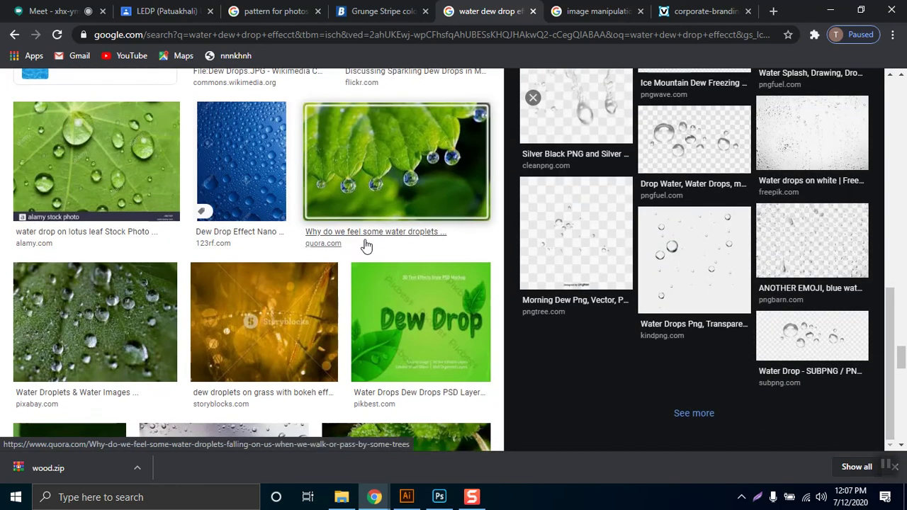
scroll(365, 245, down, 5)
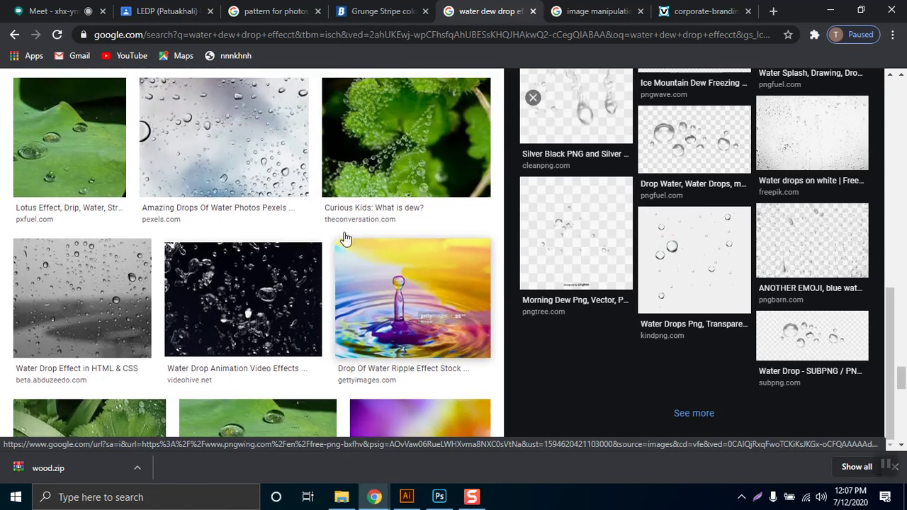
scroll(243, 170, down, 3)
scroll(242, 167, down, 6)
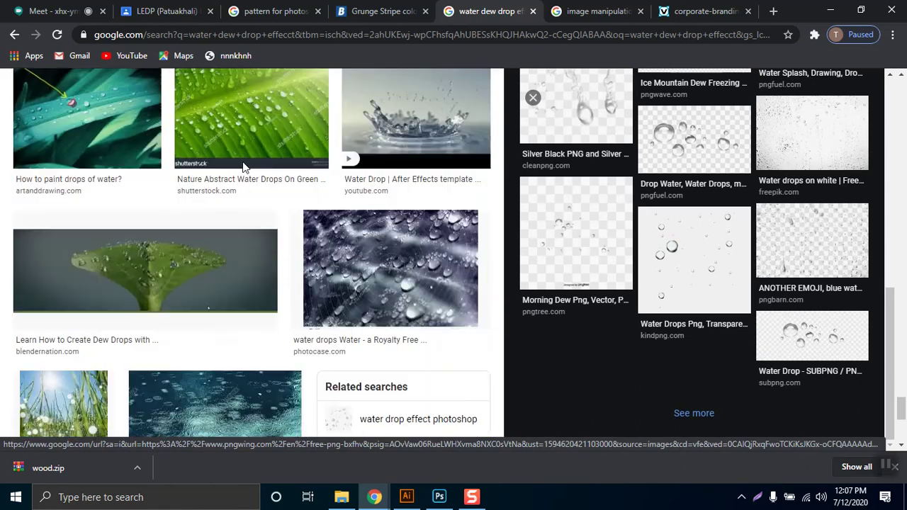
scroll(242, 162, down, 1)
- Compare the blue droplet images among the first results and copy the Depositphotos picture with the pale diagonal band
drag(900, 250, 902, 82)
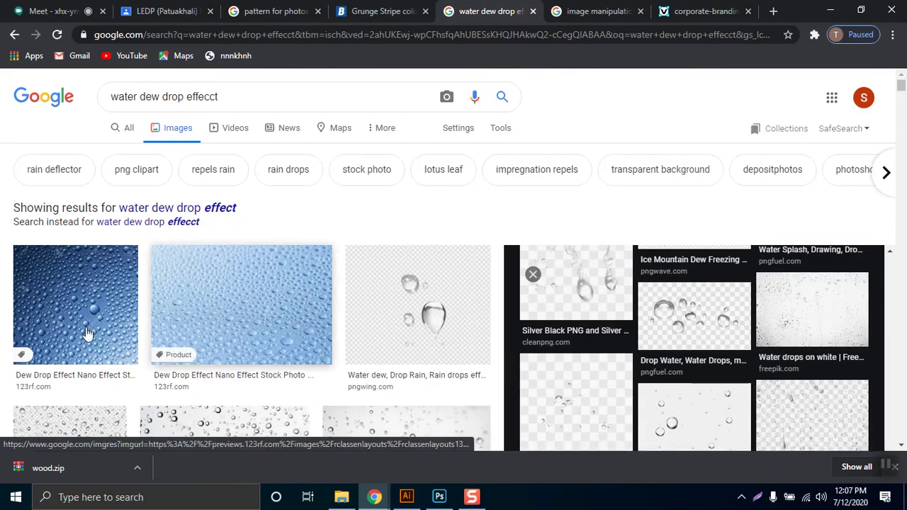
click(122, 331)
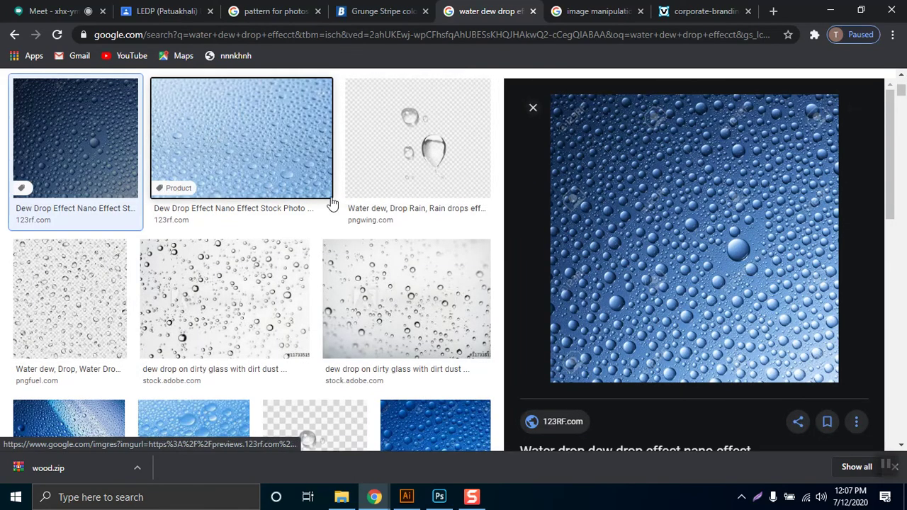
click(209, 141)
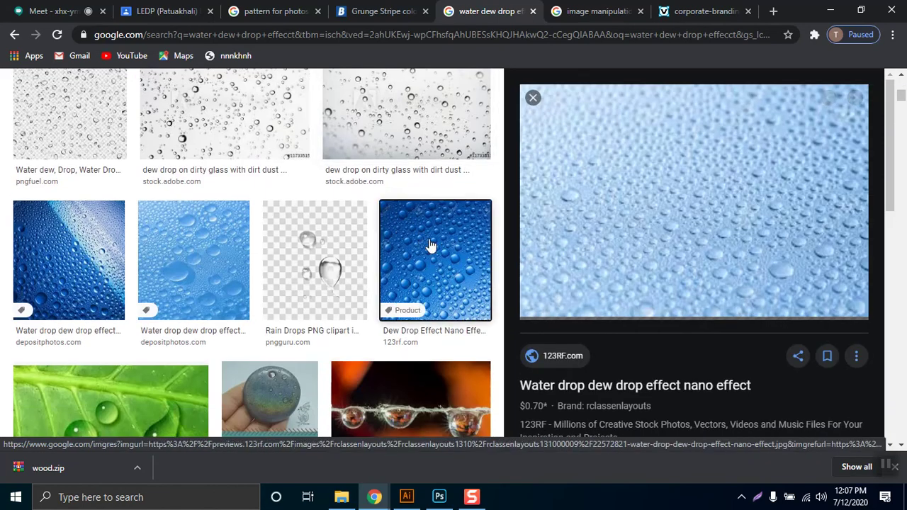
click(427, 252)
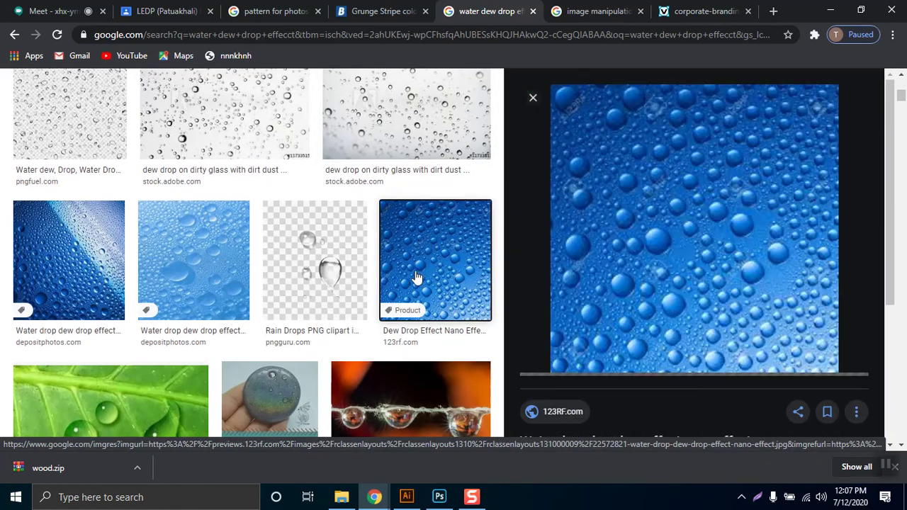
click(94, 228)
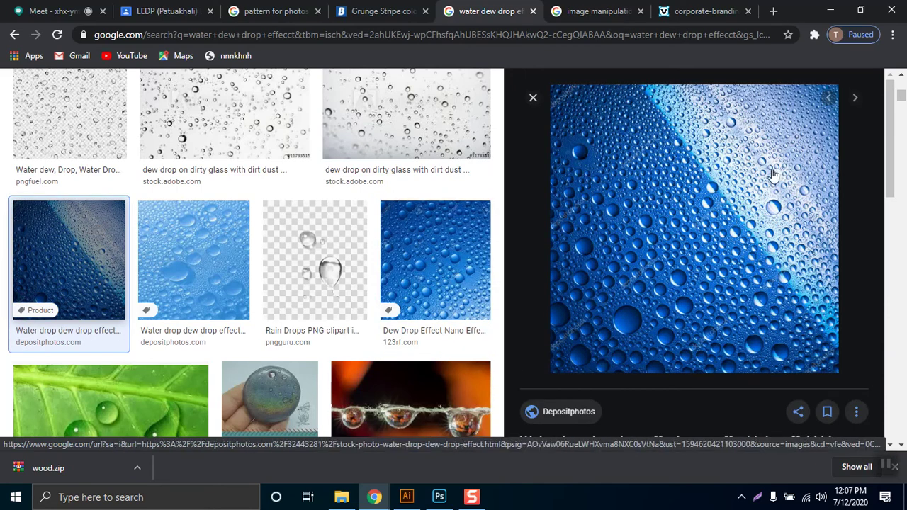
right_click(642, 181)
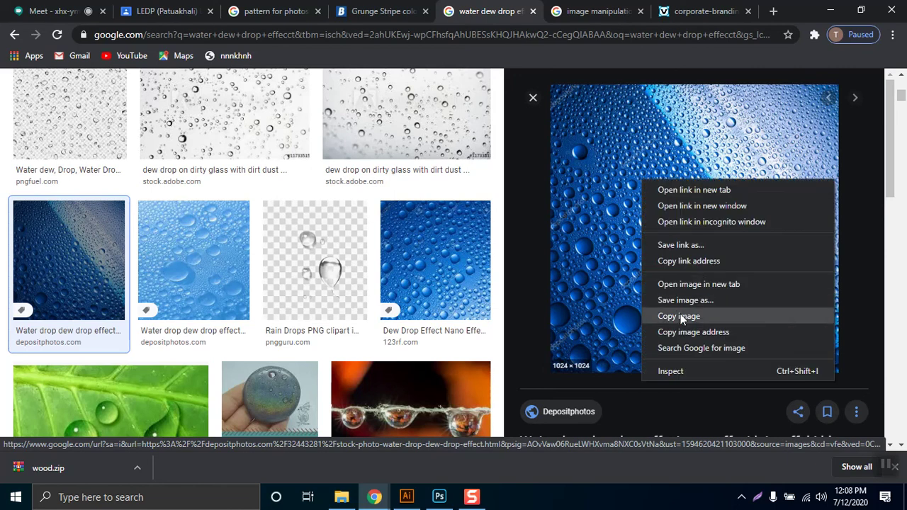
click(681, 317)
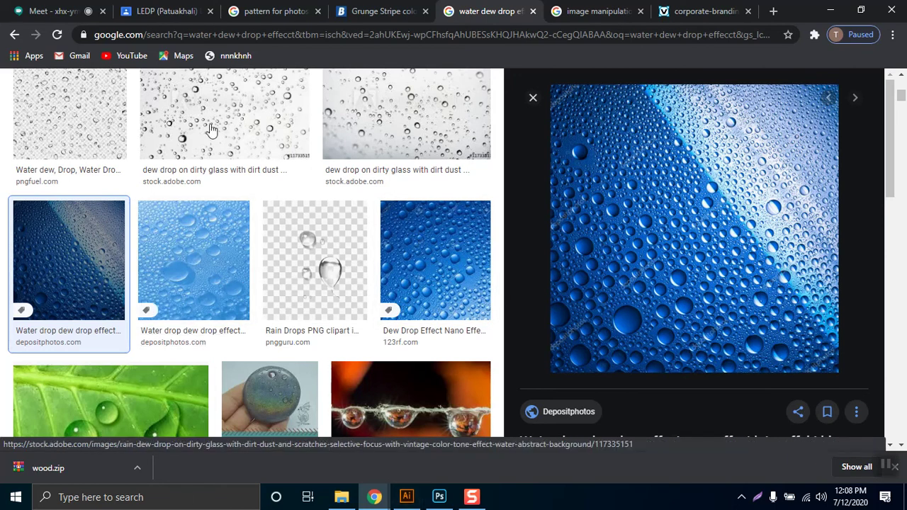
- Switch to Photoshop, paste the droplet picture into Orange.png and position it over the lower orange half
click(439, 497)
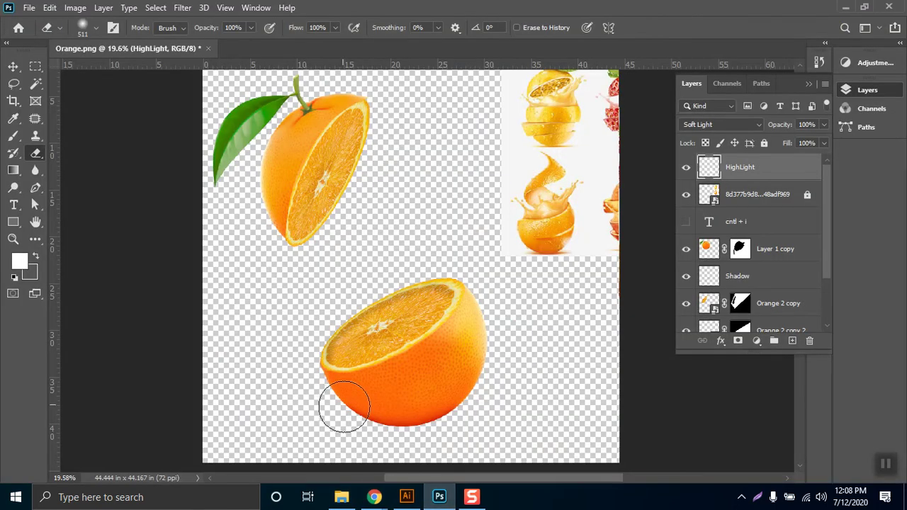
key(ctrl+v)
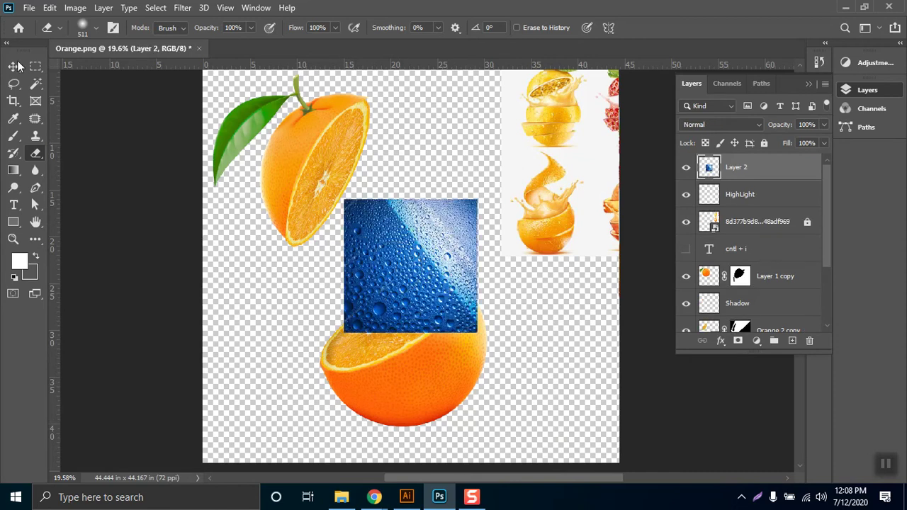
click(13, 66)
drag(378, 246, 394, 340)
- Set the droplet layer's blend mode to Color Dodge and place a duplicate directly beside it, over the orange's left part
click(722, 125)
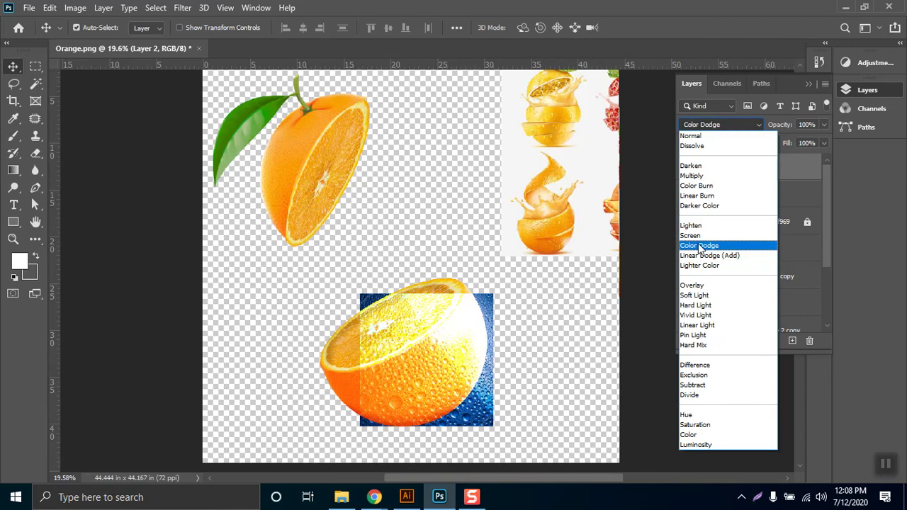
click(700, 245)
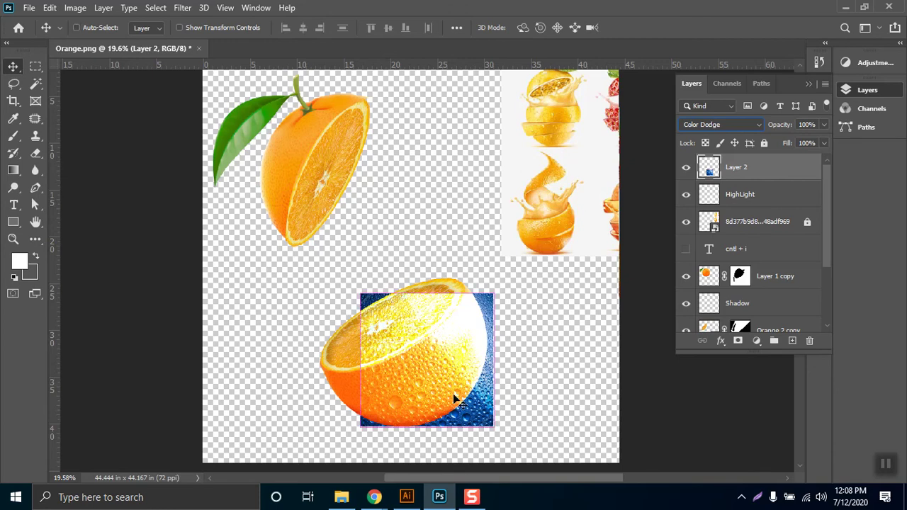
key(ctrl)
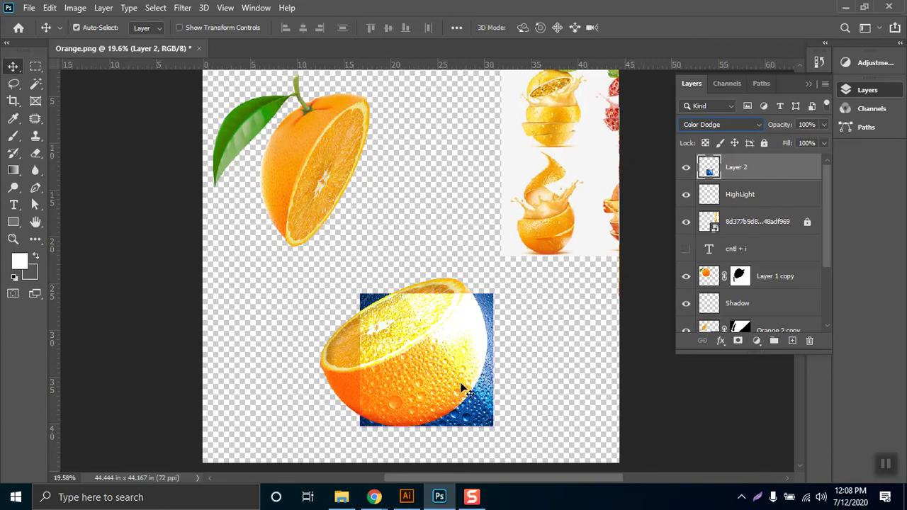
drag(460, 389, 337, 390)
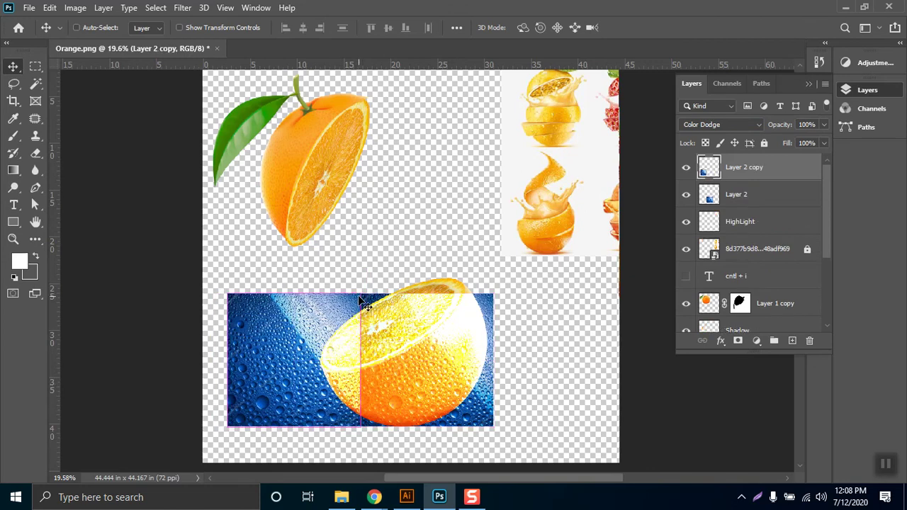
- Flip the duplicate droplet picture horizontally in place so it mirrors the original along their shared edge
key(ctrl+t)
drag(239, 361, 366, 367)
key(Return)
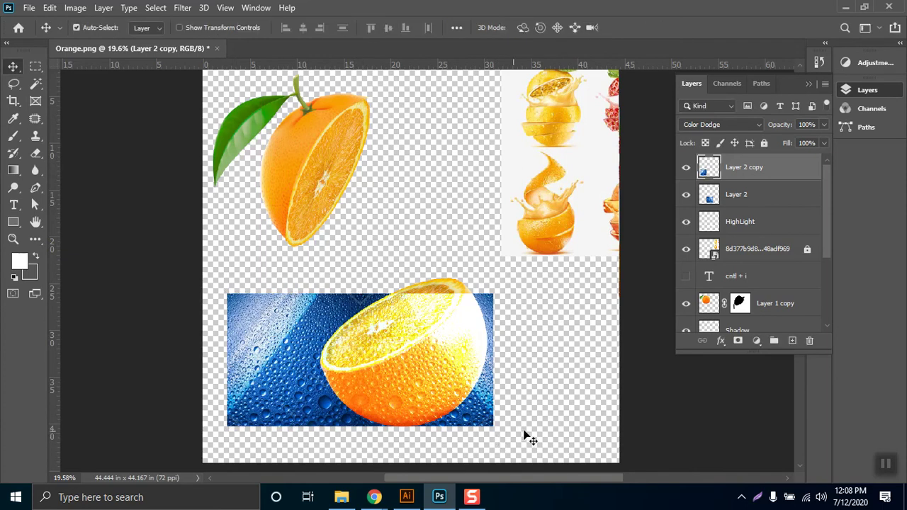
- Merge the two droplet layers into one and set the merged layer's blend mode to Color Dodge
shift+click(761, 201)
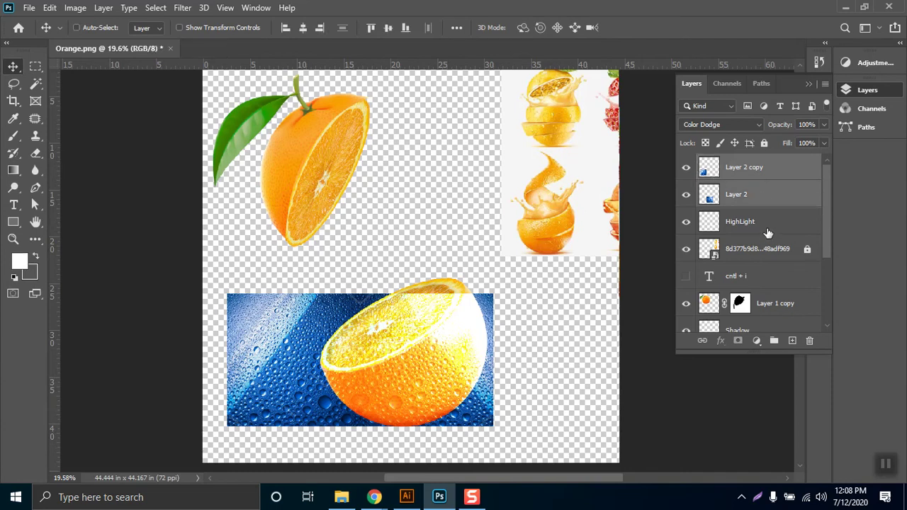
key(ctrl+e)
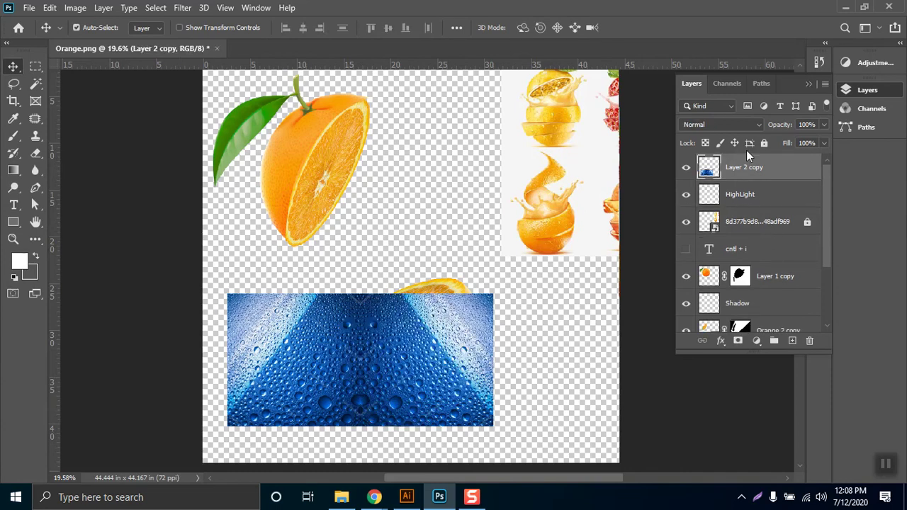
click(717, 126)
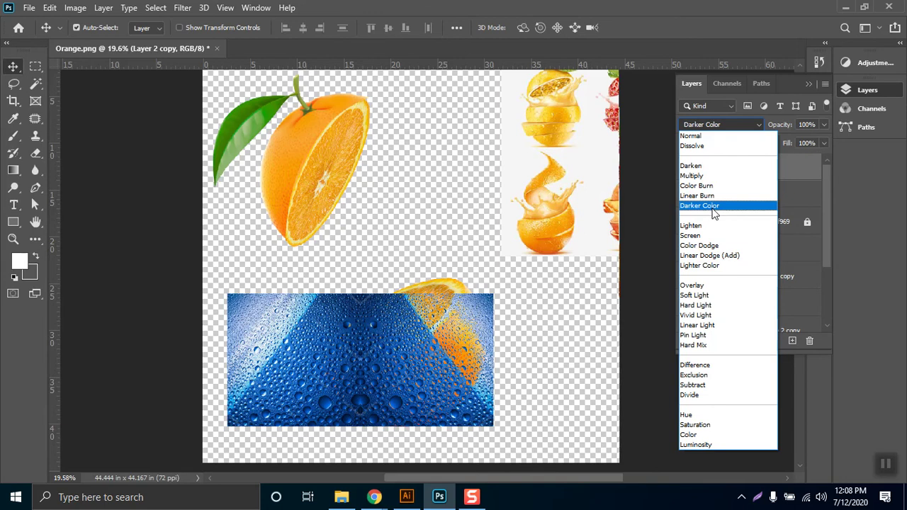
click(713, 245)
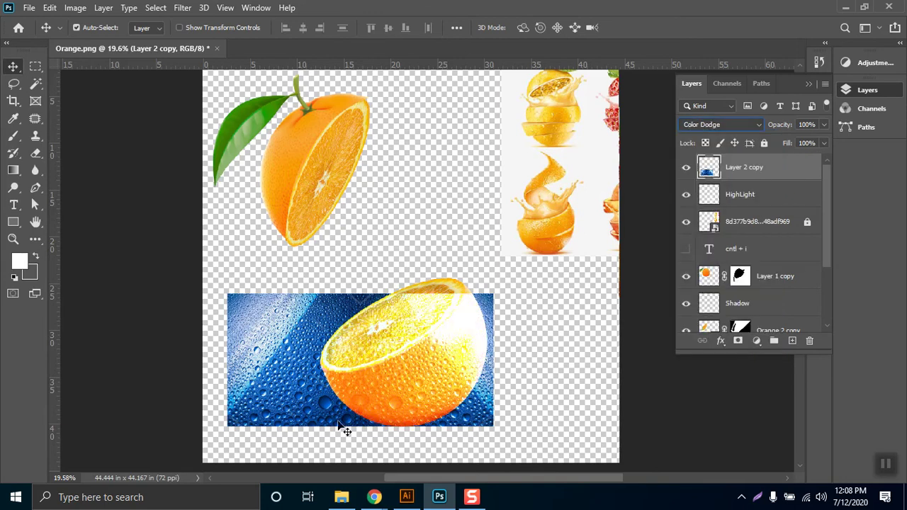
- Add a mask to the merged droplet layer and brush black over the orange's cut face and everything outside its peel
click(738, 342)
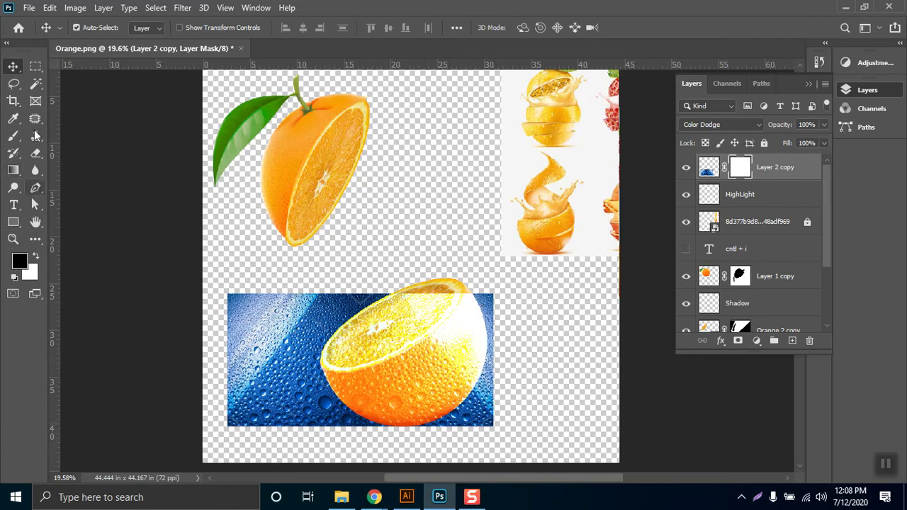
click(13, 136)
mouse_move(384, 268)
mouse_down()
mouse_move(331, 321)
mouse_move(427, 269)
mouse_move(403, 299)
mouse_move(336, 338)
mouse_move(448, 277)
mouse_move(421, 312)
mouse_move(378, 334)
mouse_move(314, 355)
mouse_move(323, 323)
mouse_move(258, 372)
mouse_move(301, 289)
mouse_move(244, 282)
mouse_move(232, 302)
mouse_move(316, 270)
mouse_move(306, 279)
mouse_move(356, 278)
mouse_move(319, 301)
mouse_move(308, 400)
mouse_move(378, 441)
mouse_move(321, 422)
mouse_move(306, 393)
mouse_move(328, 428)
mouse_move(310, 373)
mouse_move(350, 443)
mouse_move(330, 420)
mouse_move(386, 457)
mouse_move(366, 441)
mouse_move(376, 445)
mouse_move(352, 443)
mouse_move(374, 447)
mouse_move(330, 427)
mouse_move(238, 349)
mouse_move(273, 422)
mouse_move(213, 374)
mouse_move(202, 421)
mouse_move(296, 420)
mouse_up()
drag(468, 437, 480, 410)
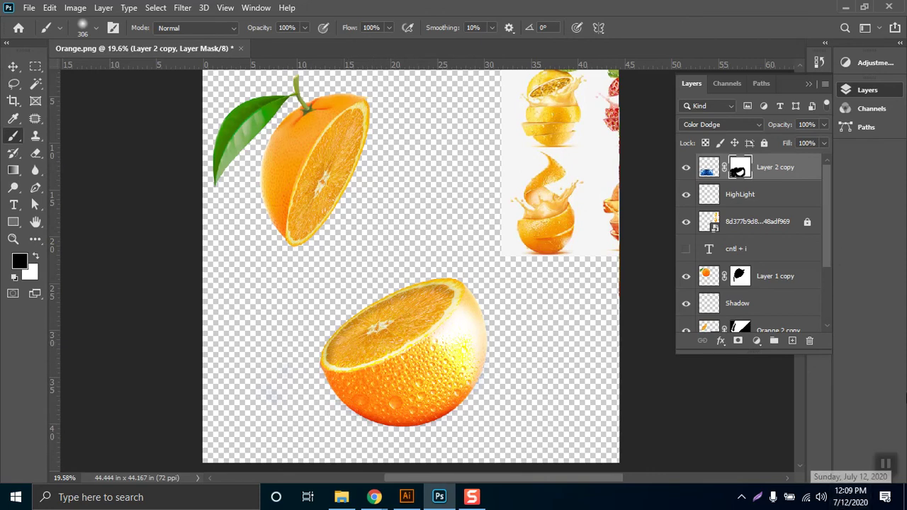
- Lower the masked droplet layer's opacity to about 34%
click(823, 125)
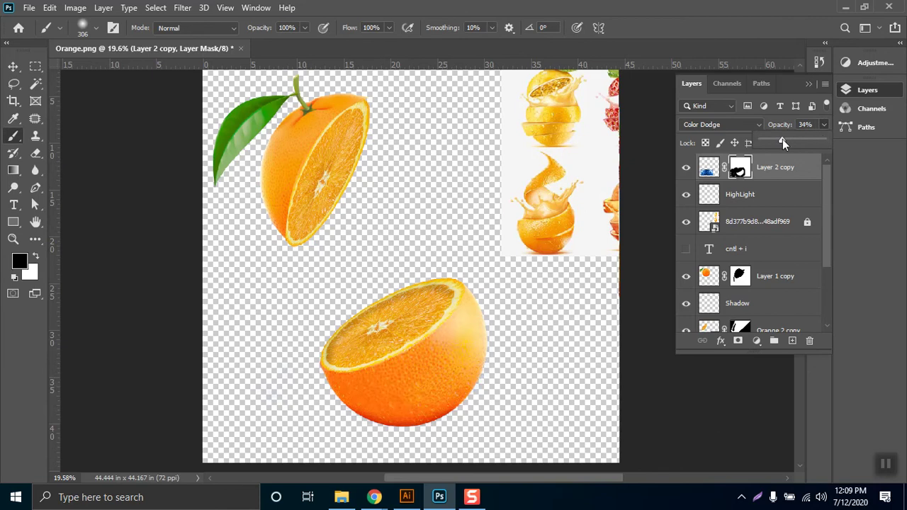
- Raise Layer 2 copy's opacity to 100% and toggle its visibility to compare the water-drop texture on the lower orange half
drag(793, 139, 794, 139)
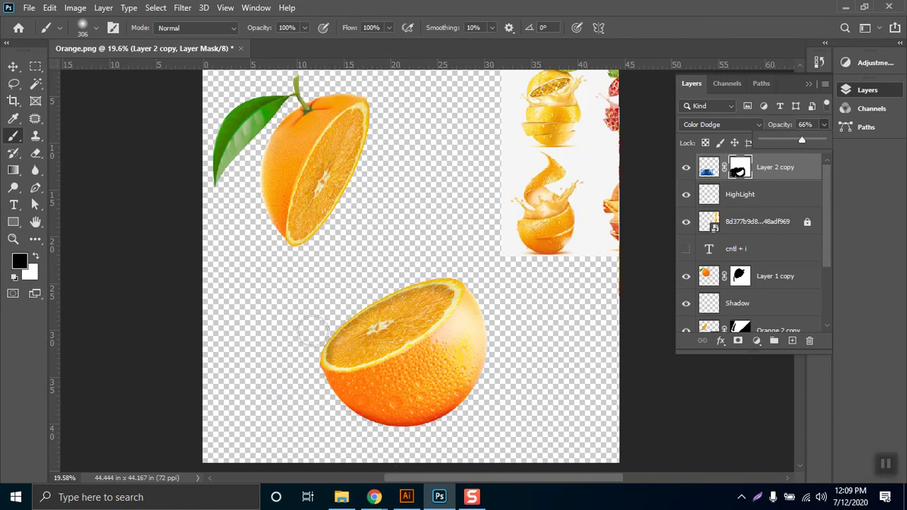
drag(802, 142, 840, 144)
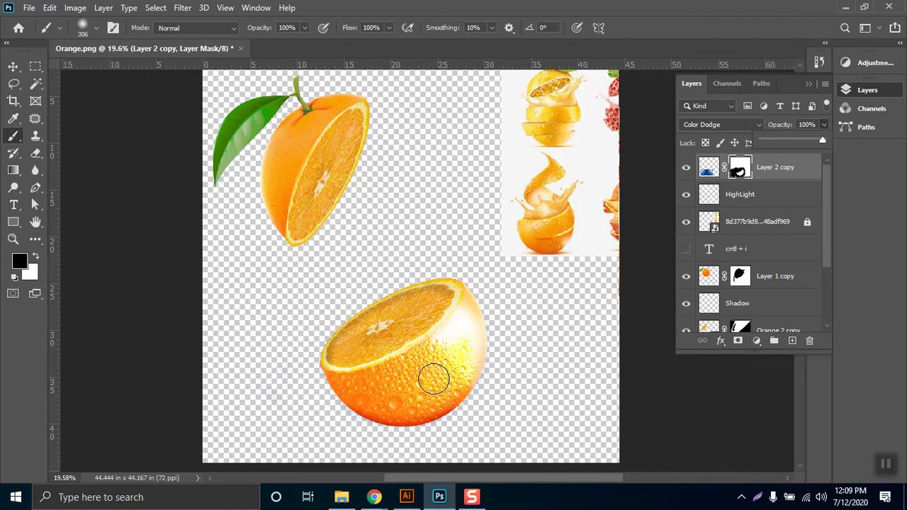
click(685, 170)
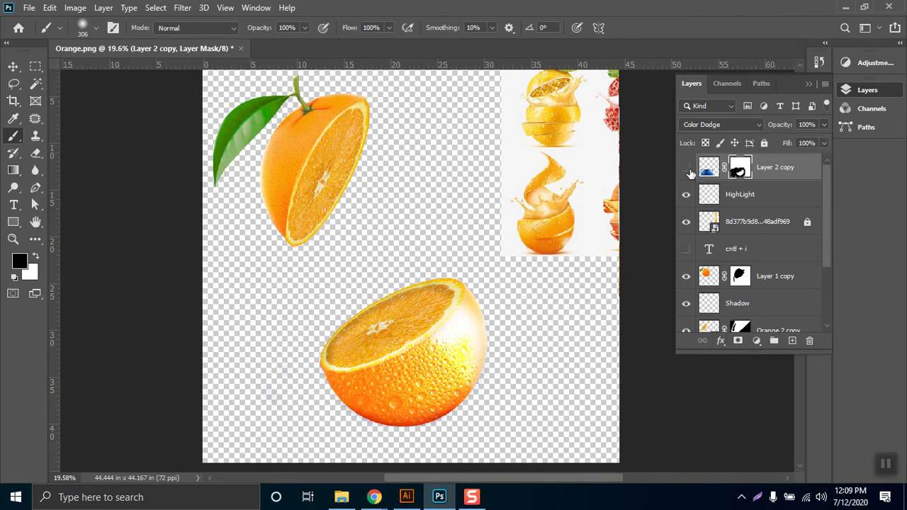
click(686, 170)
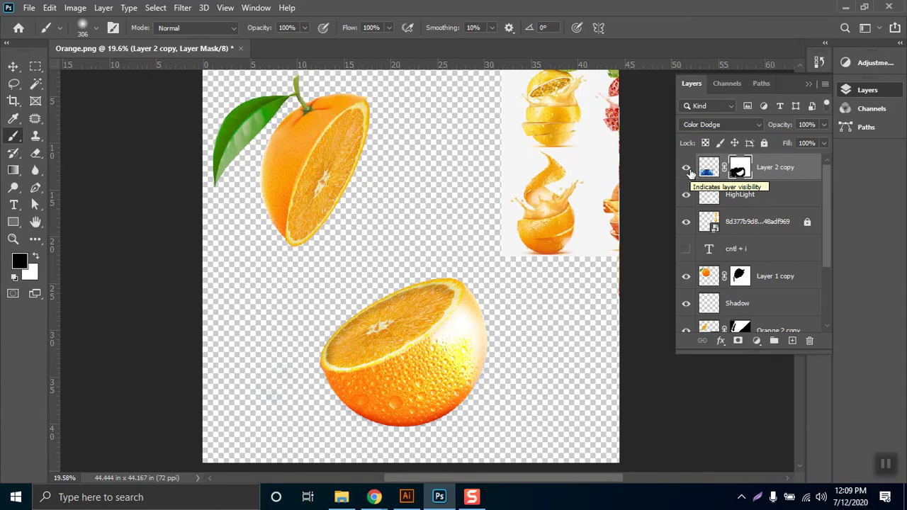
click(686, 171)
click(686, 171)
click(686, 171)
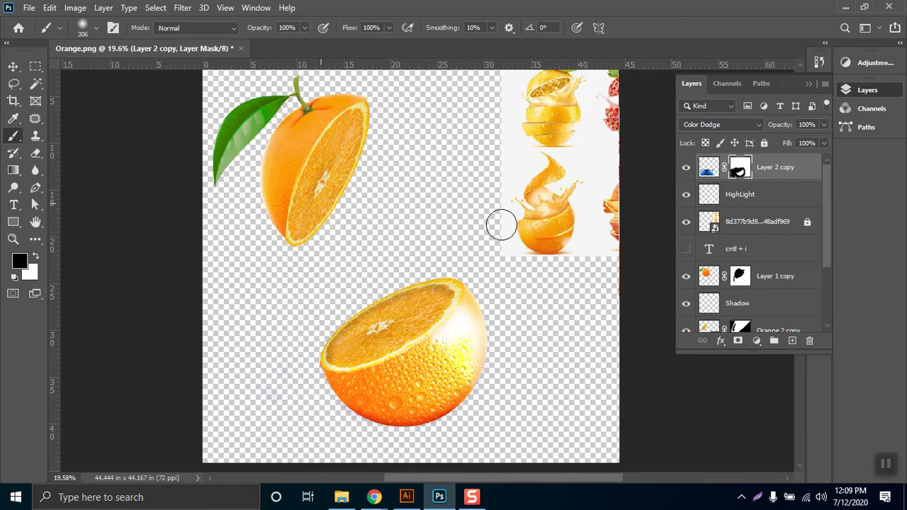
- Place the Splash image from the Class 4 folder into the Orange.png document in Photoshop
click(809, 85)
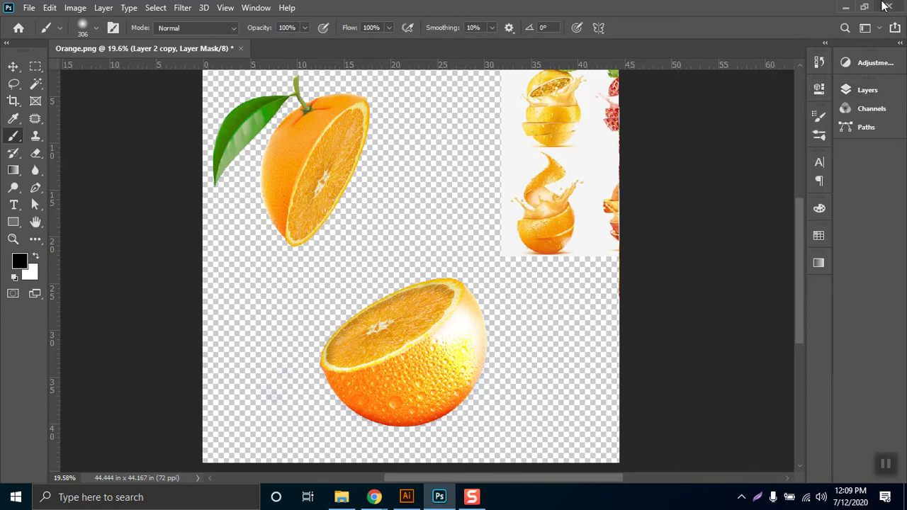
click(843, 6)
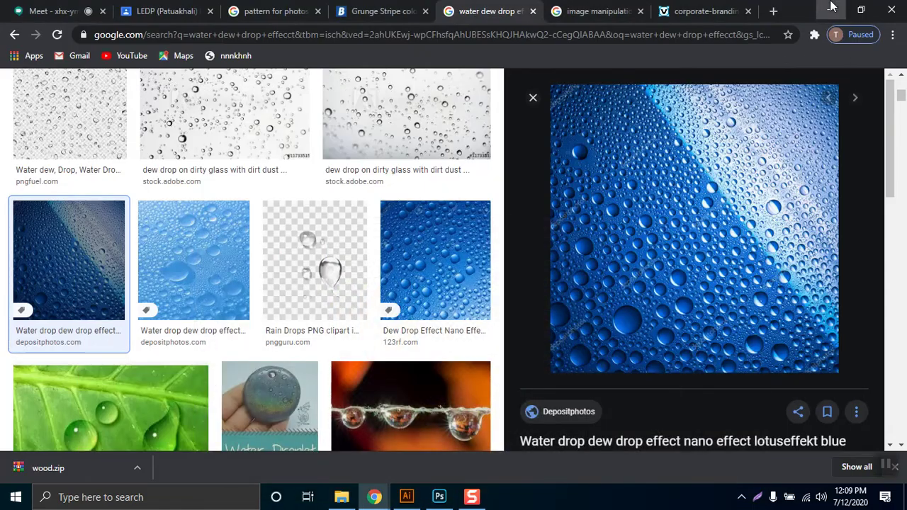
click(830, 7)
click(151, 383)
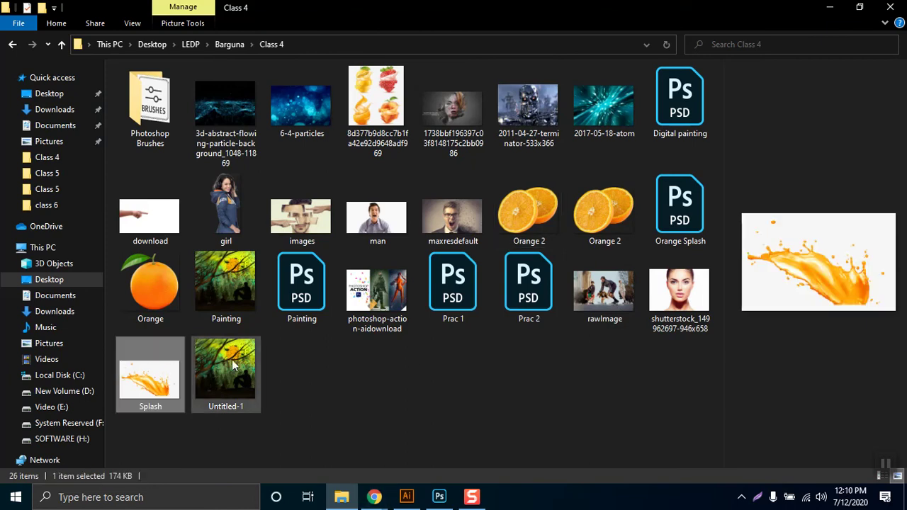
click(439, 497)
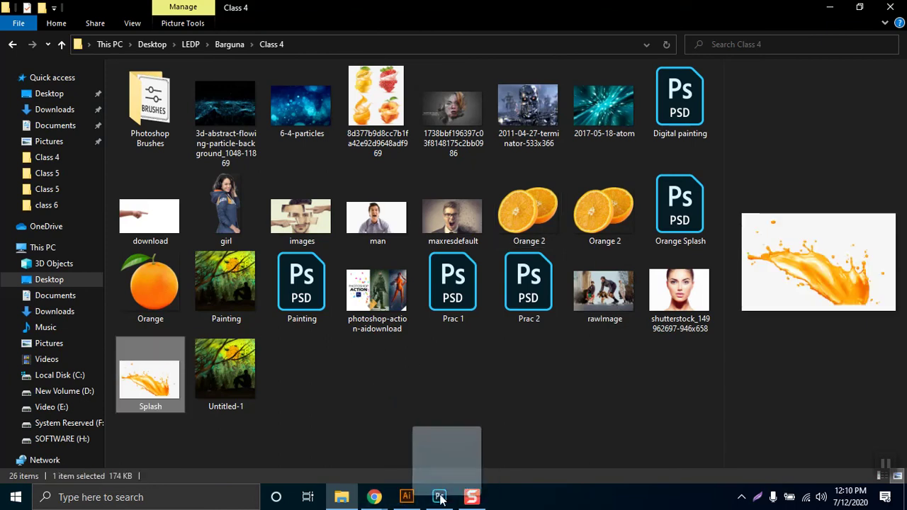
click(439, 497)
drag(439, 306, 459, 340)
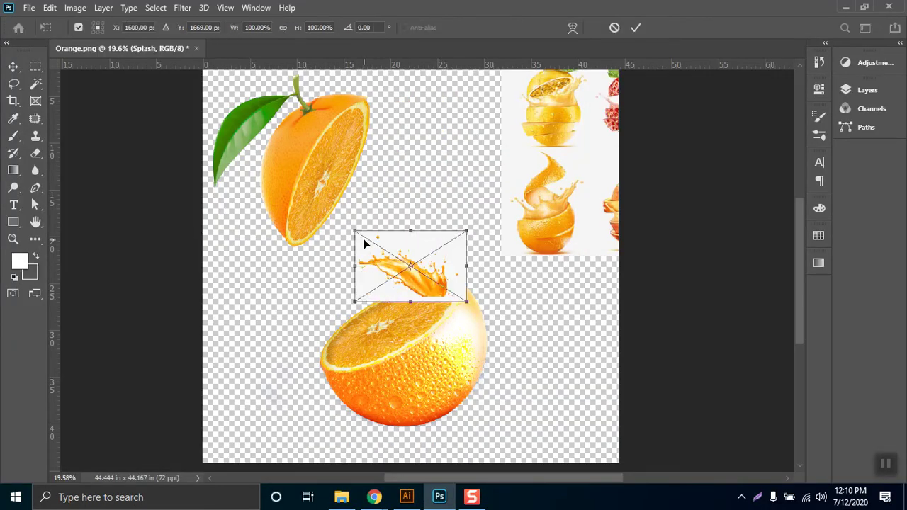
- Scale the placed splash image proportionally to about 209% and commit the placement
drag(354, 231, 461, 145)
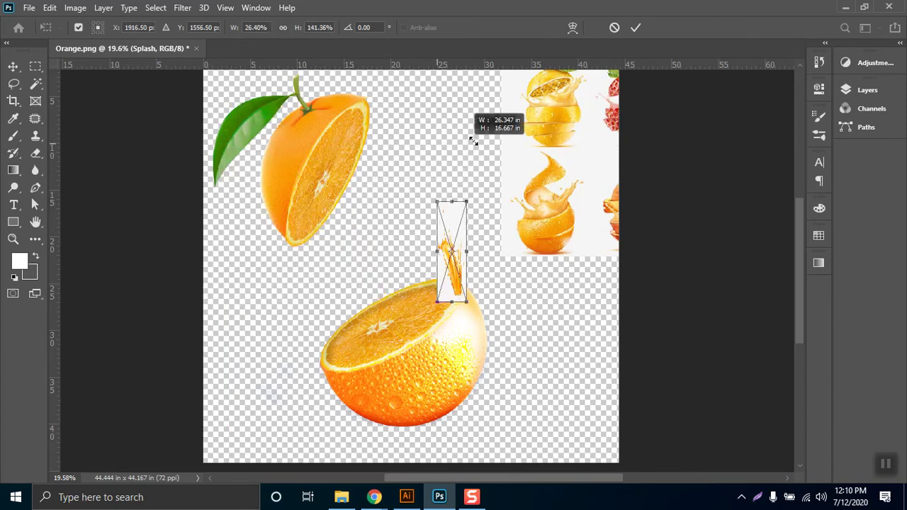
key(ctrl+z)
drag(356, 233, 233, 153)
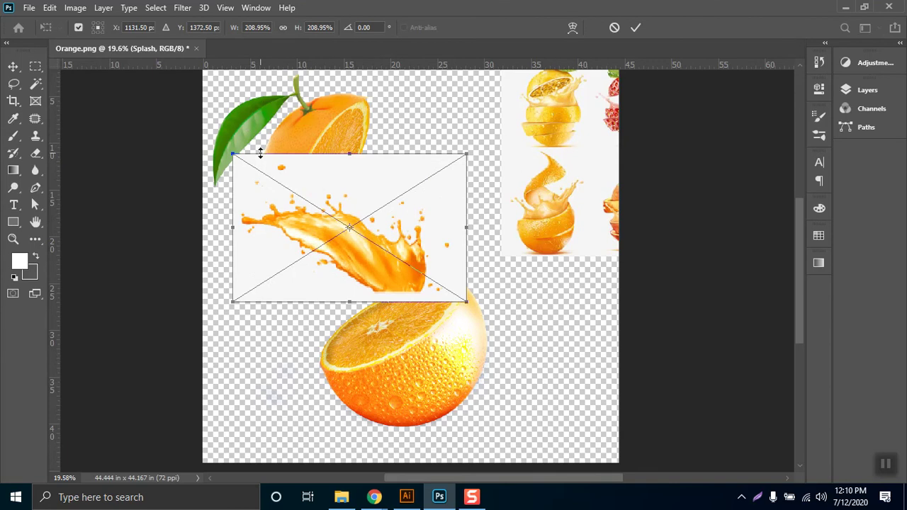
key(Return)
key(b)
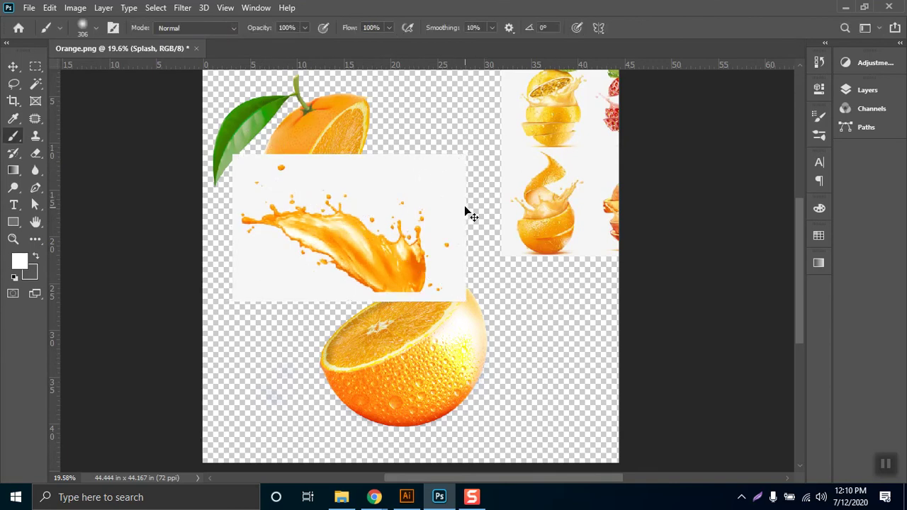
- Rotate the splash by about -11.6° and move it down over the lower orange half
key(ctrl+t)
drag(469, 128, 446, 111)
drag(393, 244, 394, 322)
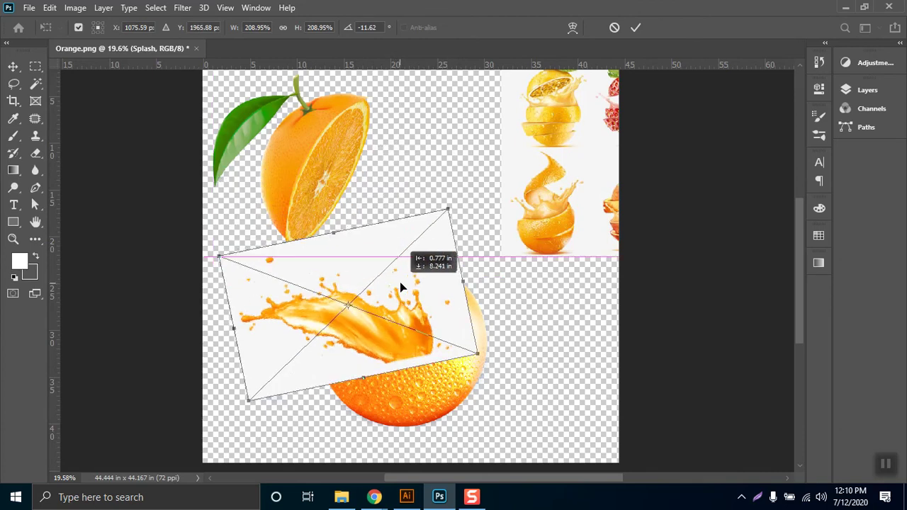
- Enlarge the splash proportionally to about 337% and shift its thick end over the lower orange half
drag(449, 210, 269, 374)
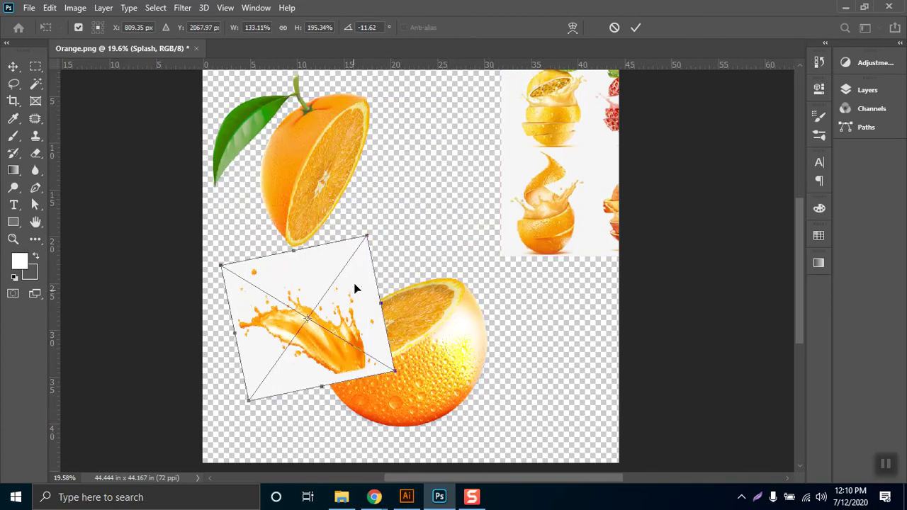
key(ctrl+z)
drag(456, 202, 573, 91)
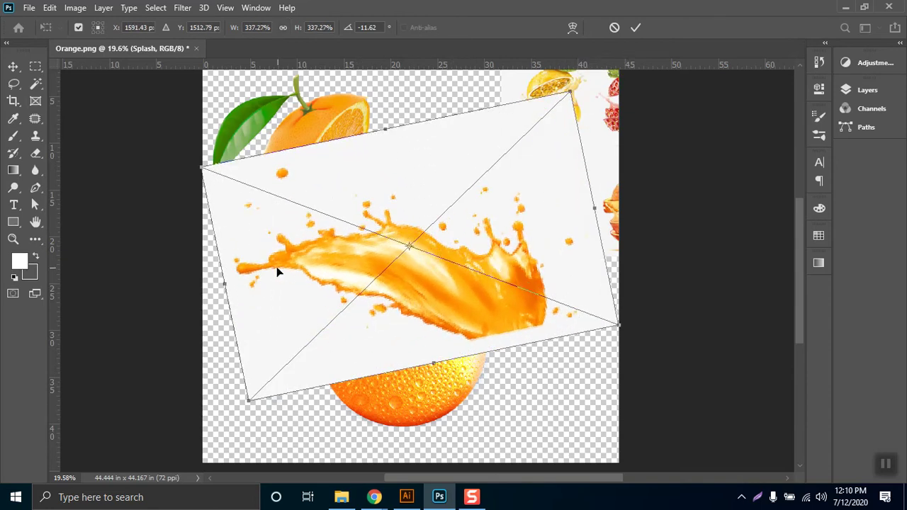
drag(399, 296, 316, 329)
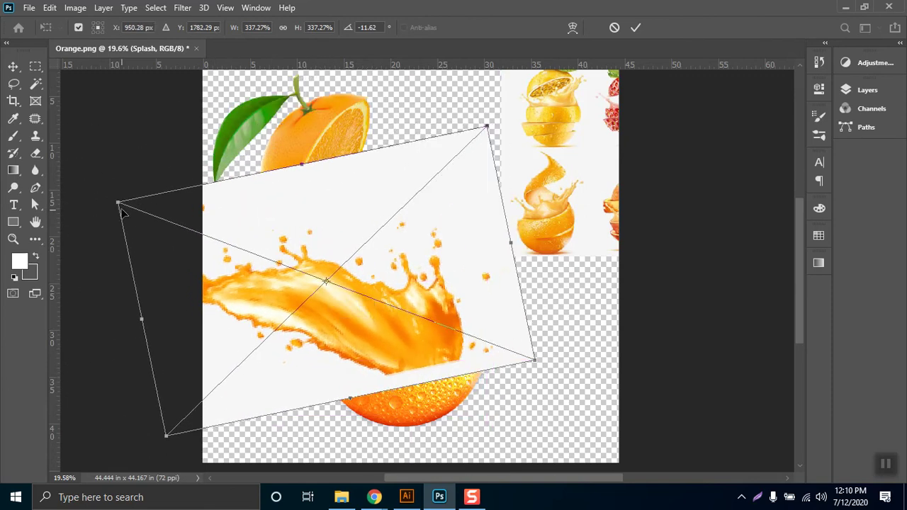
- Distort the splash by pulling its corners so the liquid bends down into the lower orange half, and commit the transform
drag(120, 206, 264, 142)
drag(160, 443, 49, 464)
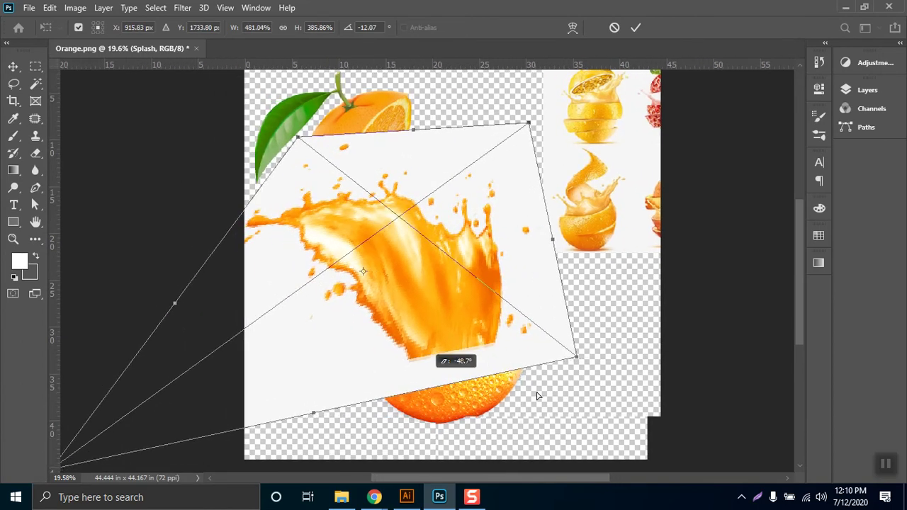
drag(587, 373, 641, 392)
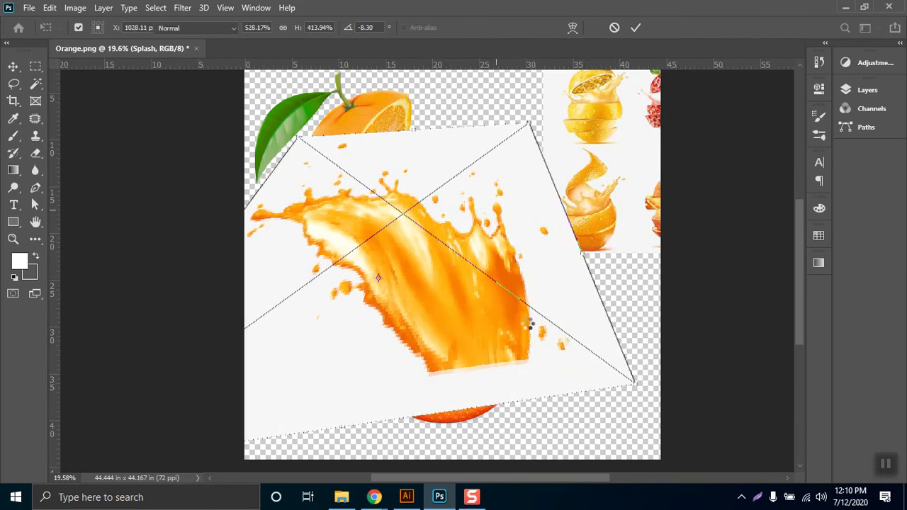
key(Return)
key(b)
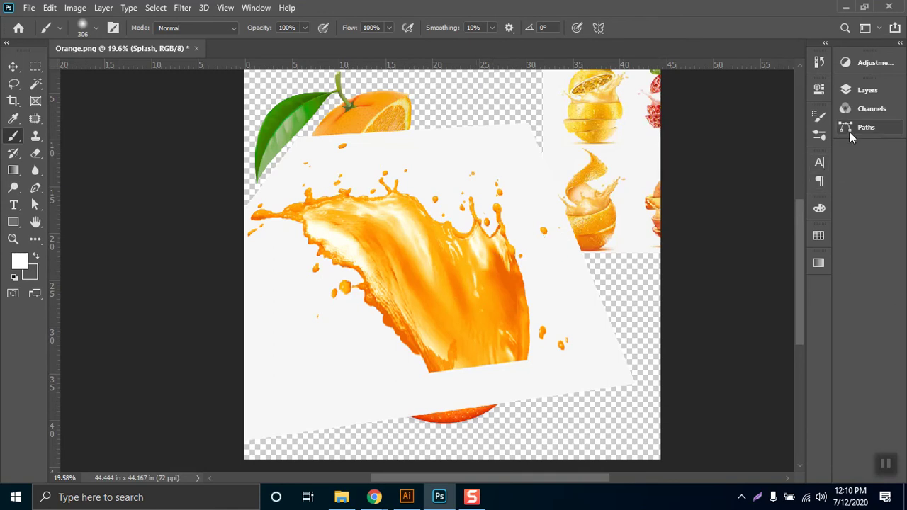
- Set the Splash layer's blend mode to Multiply
click(854, 87)
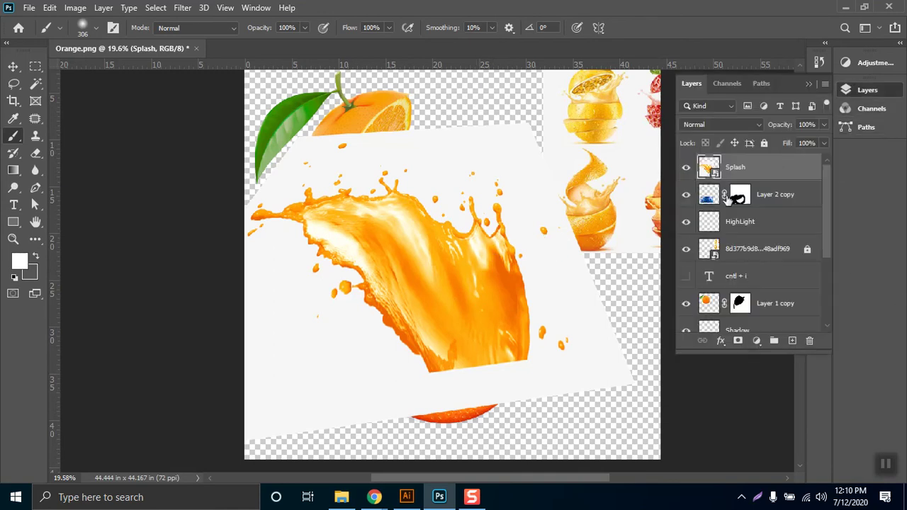
click(775, 199)
click(722, 172)
click(752, 128)
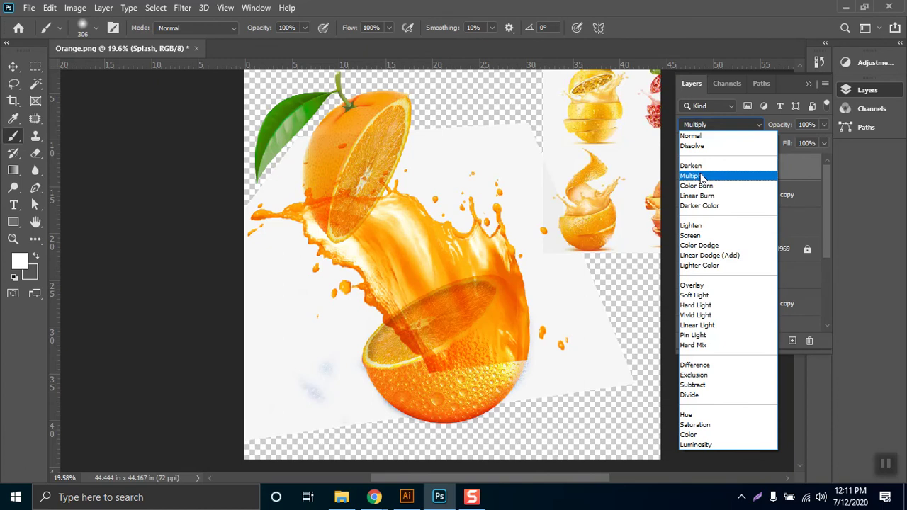
click(702, 177)
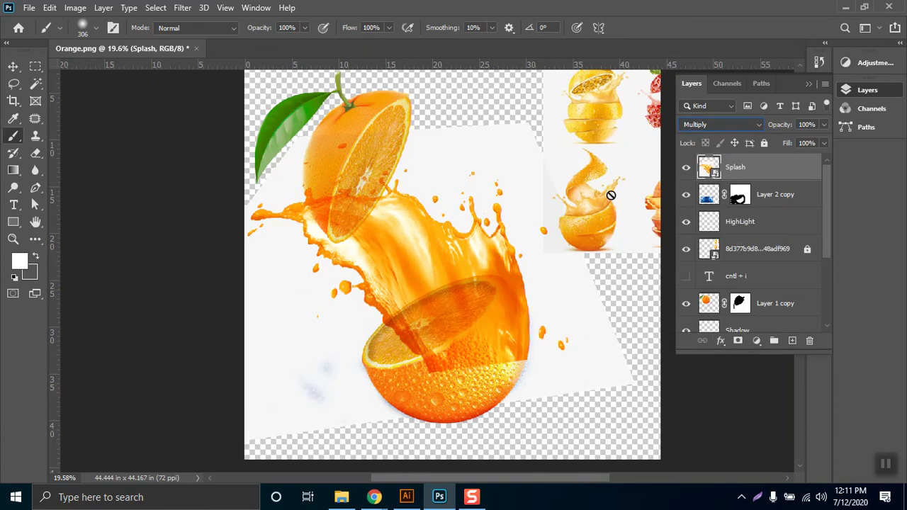
- Mask out the splash's pale background using a Magic Wand selection, and shift the splash up and left into the lower orange half
click(35, 84)
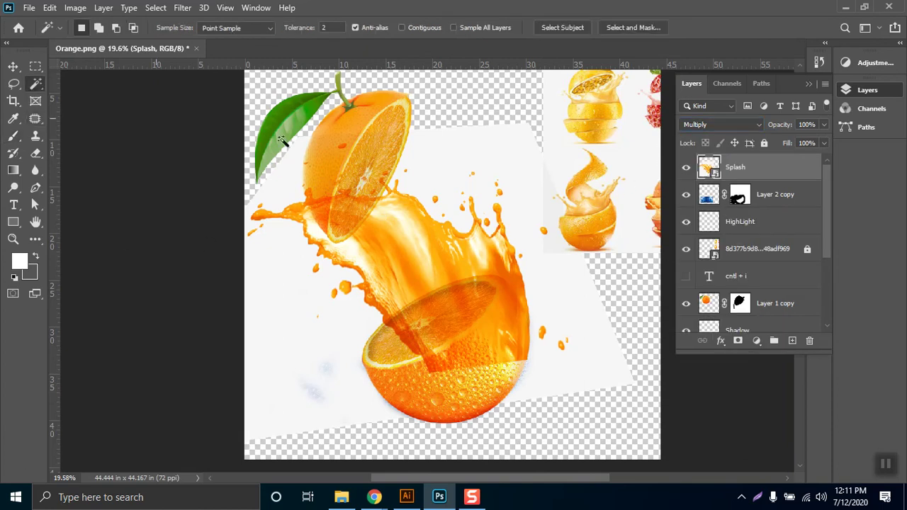
click(435, 169)
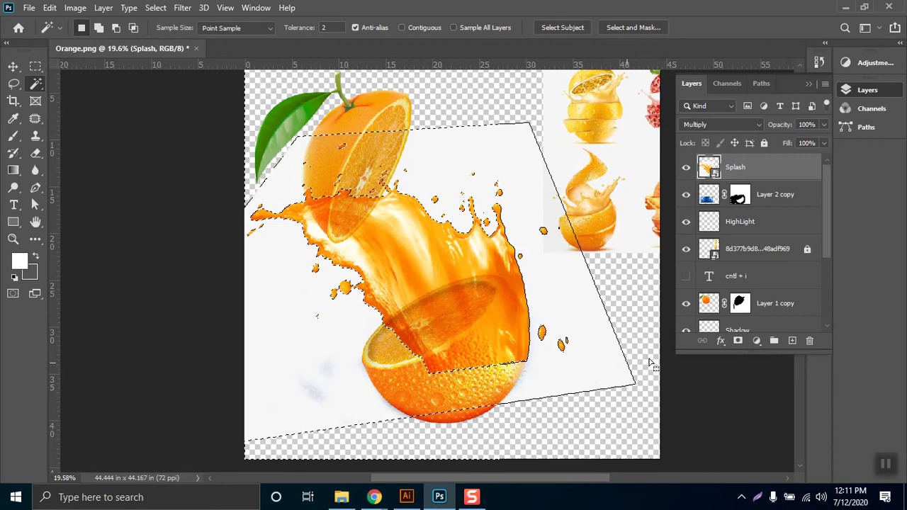
alt+click(737, 341)
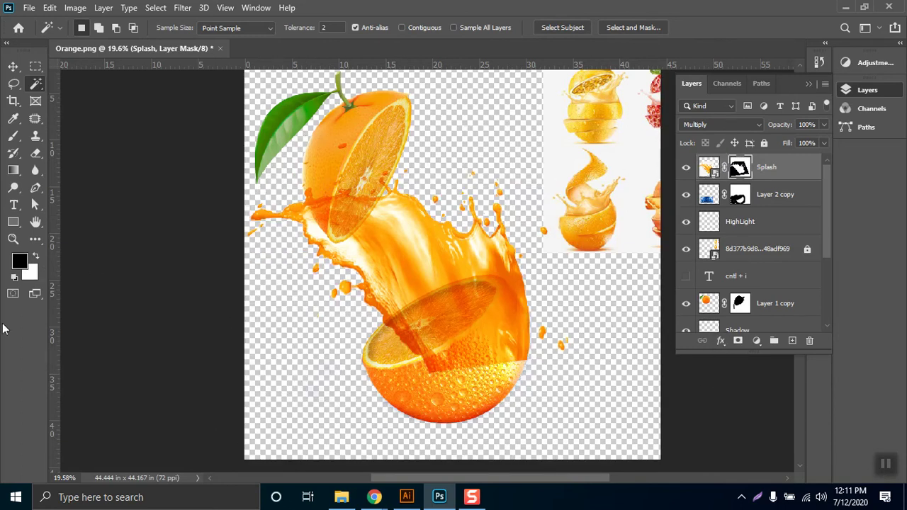
click(13, 66)
mouse_move(476, 315)
mouse_down()
mouse_move(469, 292)
mouse_move(446, 298)
mouse_move(457, 306)
mouse_move(455, 291)
mouse_move(467, 304)
mouse_up()
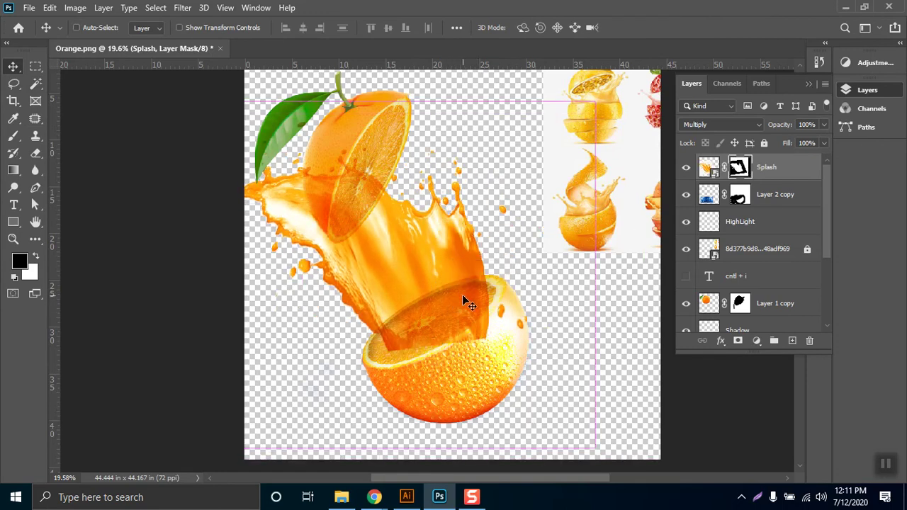
key(ctrl+t)
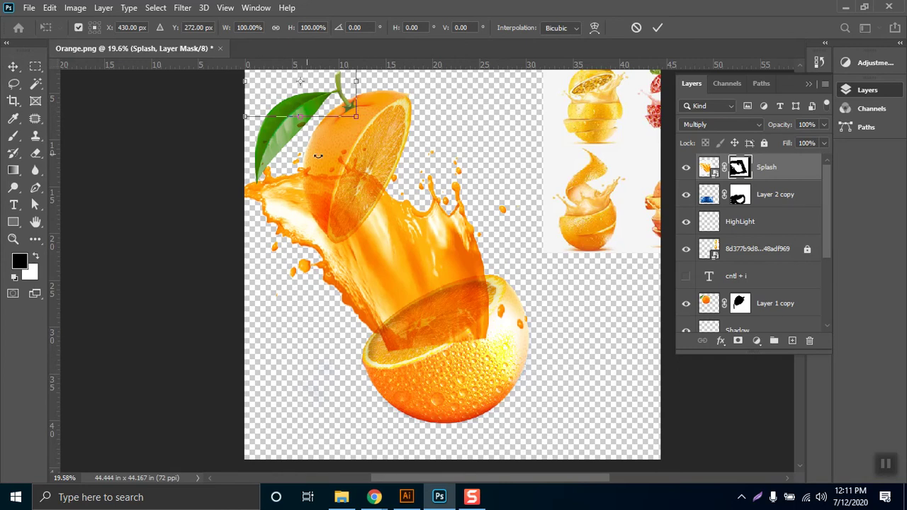
key(Return)
click(786, 177)
key(ctrl+t)
key(Return)
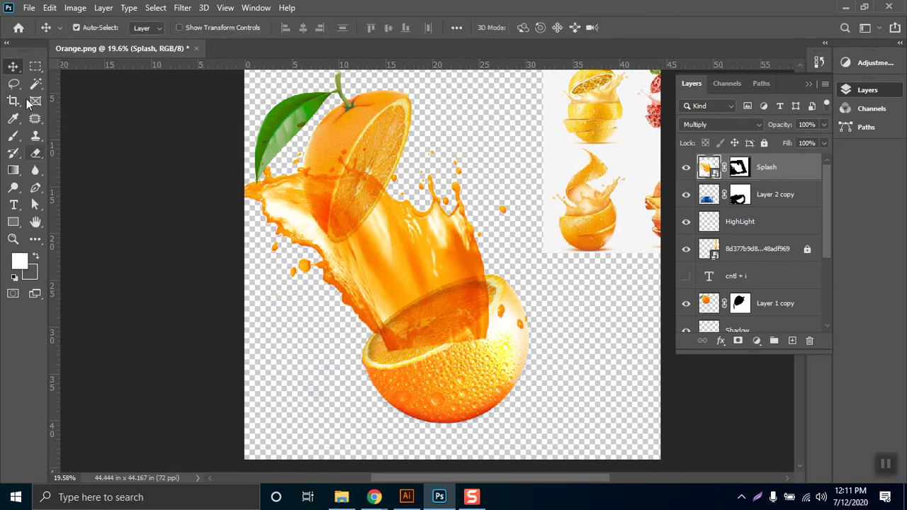
click(35, 66)
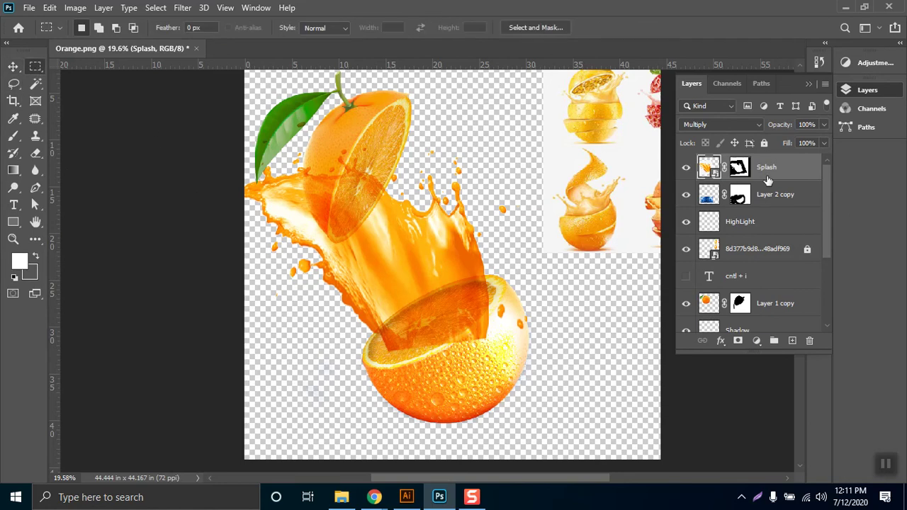
key(ctrl+t)
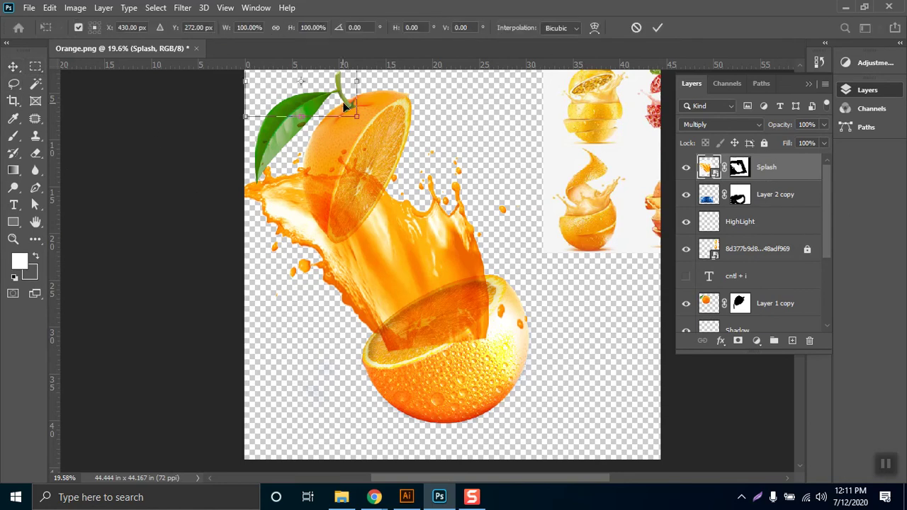
key(Escape)
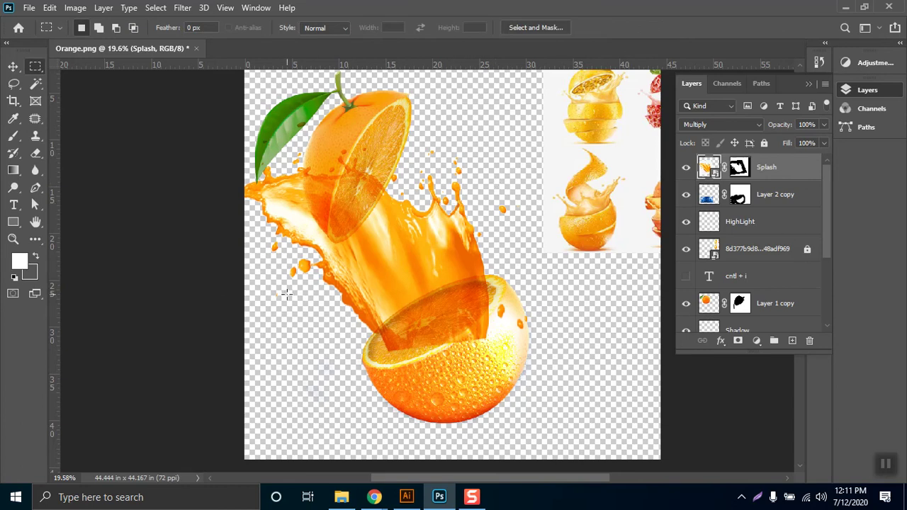
- Scale the masked Splash layer proportionally to about 122% with Free Transform
click(13, 66)
click(791, 202)
click(776, 170)
key(ctrl+t)
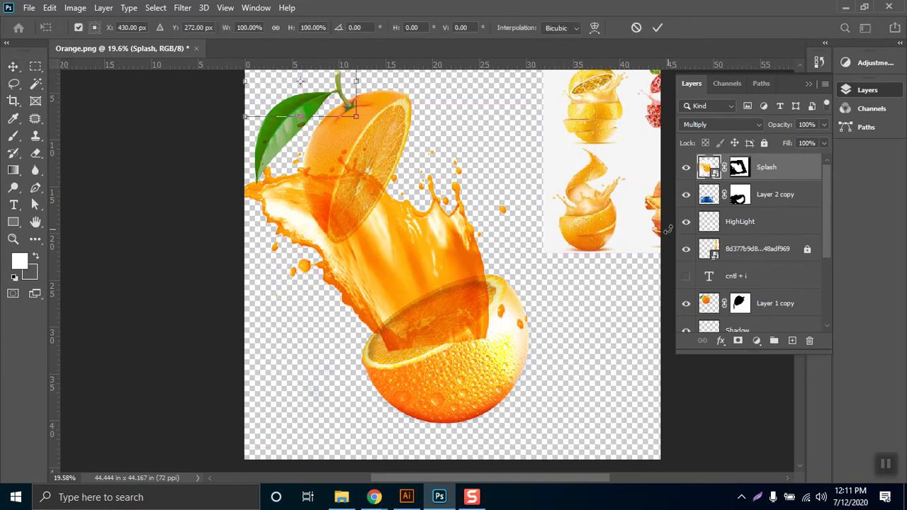
drag(437, 174, 382, 133)
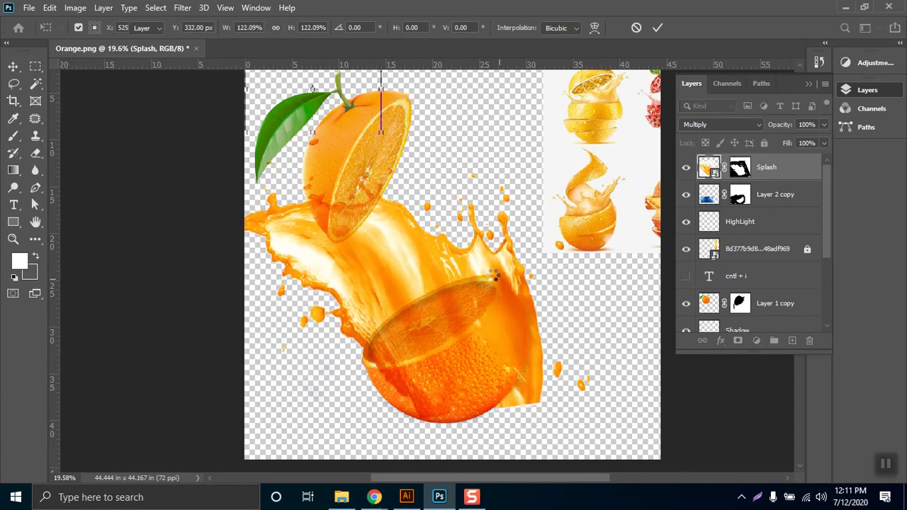
key(Return)
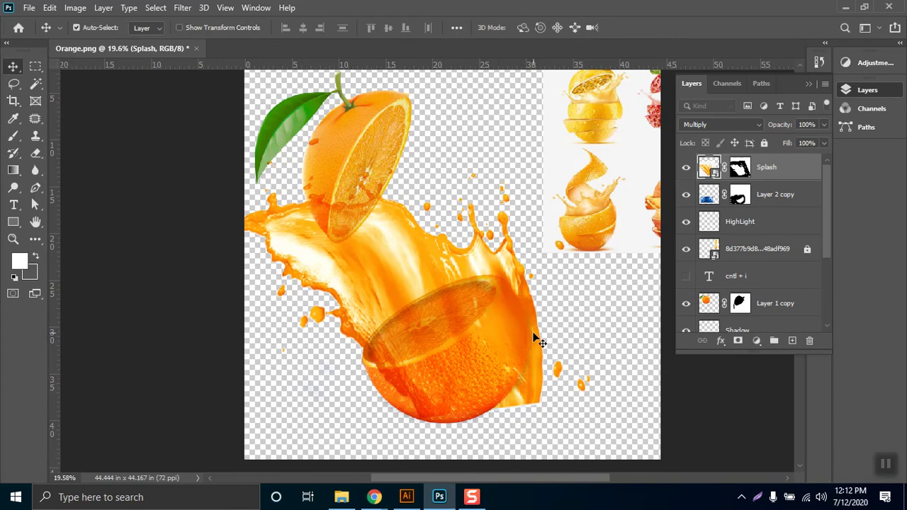
- Move the splash off to the right of the orange and merge the Splash layer with a new blank layer
drag(531, 348, 635, 326)
click(793, 340)
click(777, 194)
ctrl+click(778, 194)
key(ctrl+e)
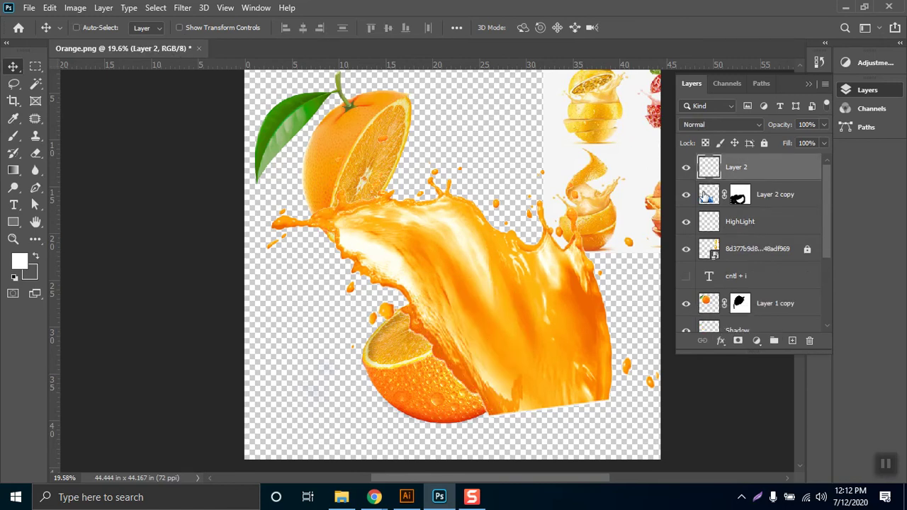
- Scale the merged splash to about 74%, rotate it about -21°, and place it inside the lower orange half with Free Transform
key(ctrl+t)
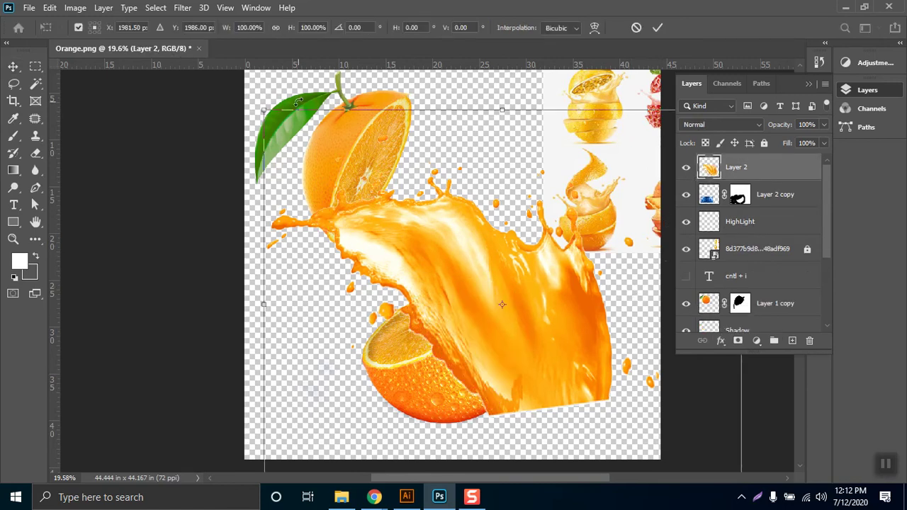
drag(263, 111, 324, 162)
drag(530, 332, 439, 314)
drag(603, 147, 528, 69)
drag(420, 314, 436, 331)
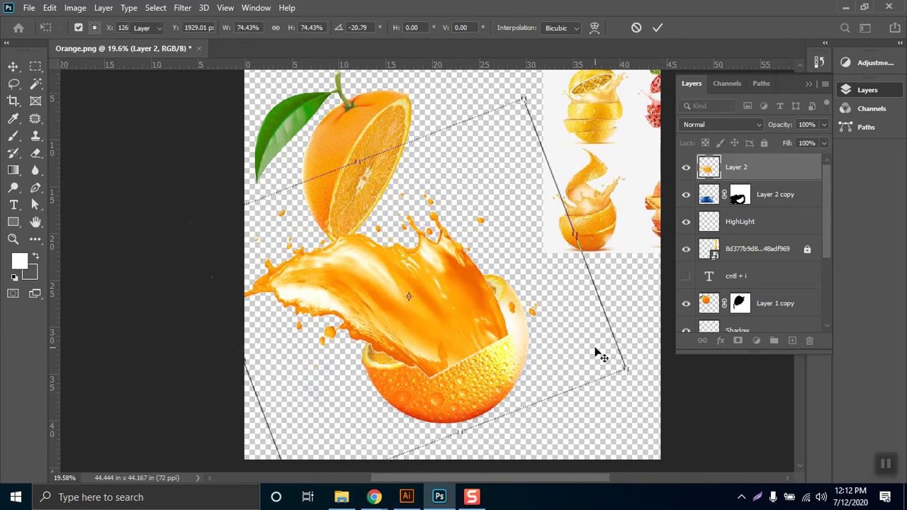
key(Return)
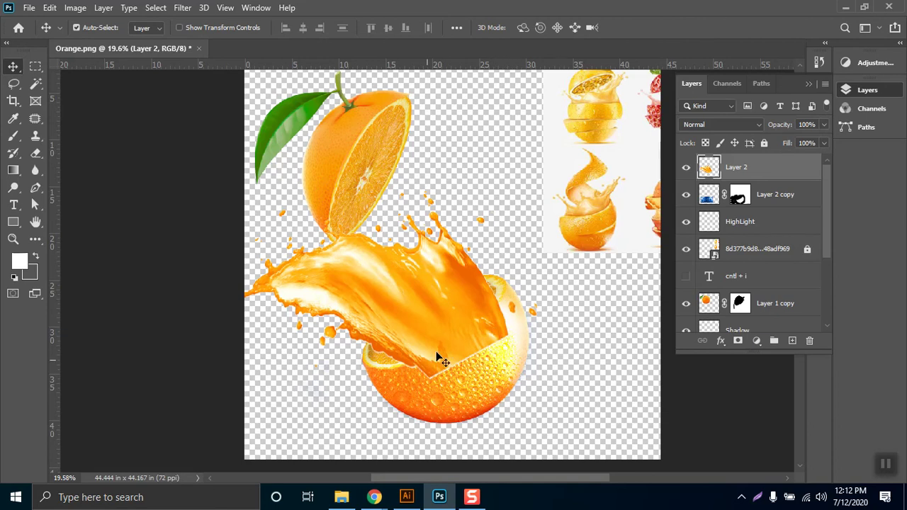
- Add a layer mask to Layer 2 and paint out the splash overlapping the lower orange's front rim with a soft 306 px black brush
click(737, 341)
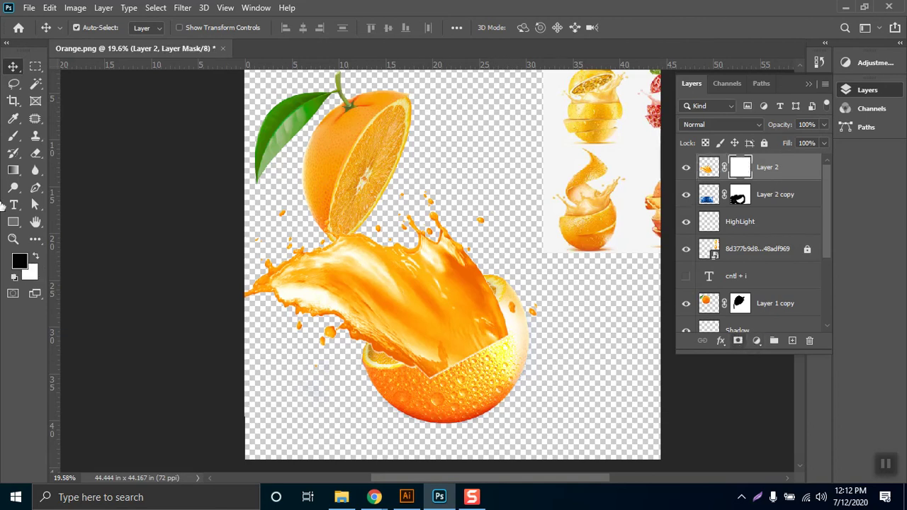
click(13, 136)
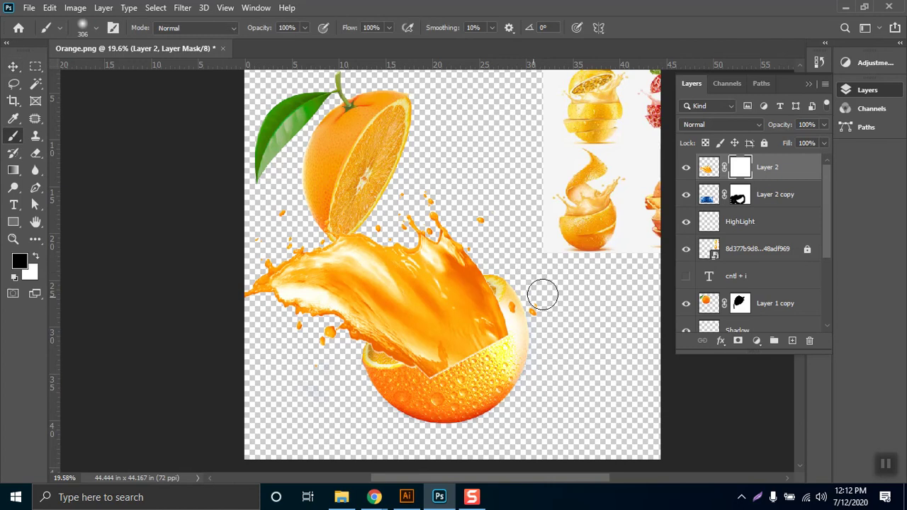
mouse_move(509, 290)
mouse_down()
mouse_move(501, 314)
mouse_move(509, 316)
mouse_move(458, 361)
mouse_move(499, 325)
mouse_move(425, 375)
mouse_up()
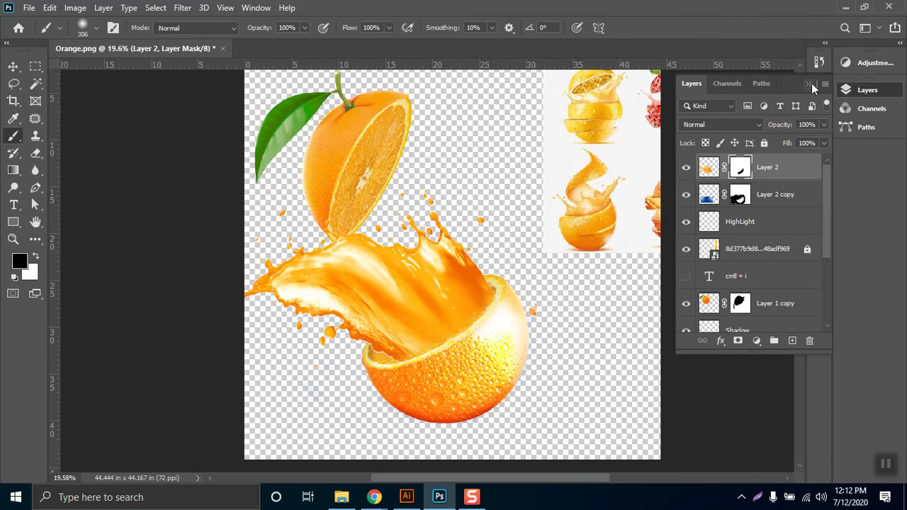
- Choose the Watercolor Build Up brush from Imad_brushset at 96 px and mask out specks of juice near the orange's rim
click(812, 85)
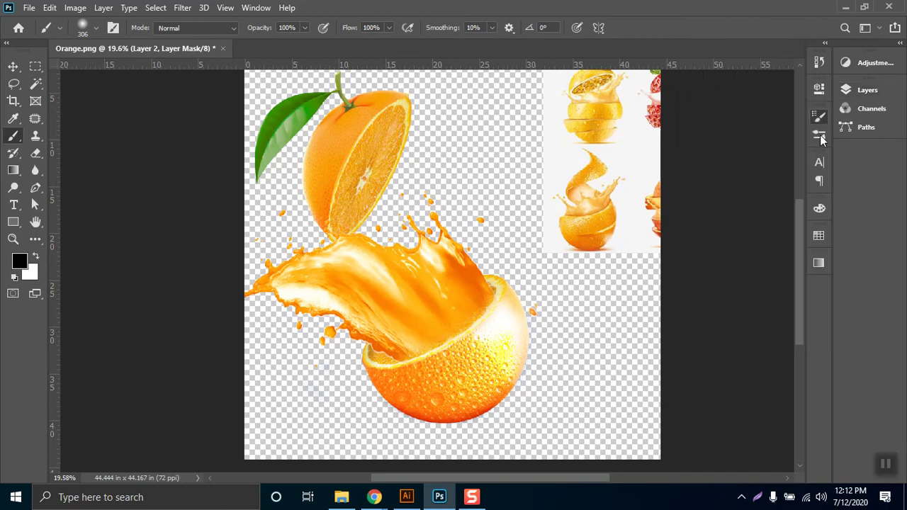
click(820, 137)
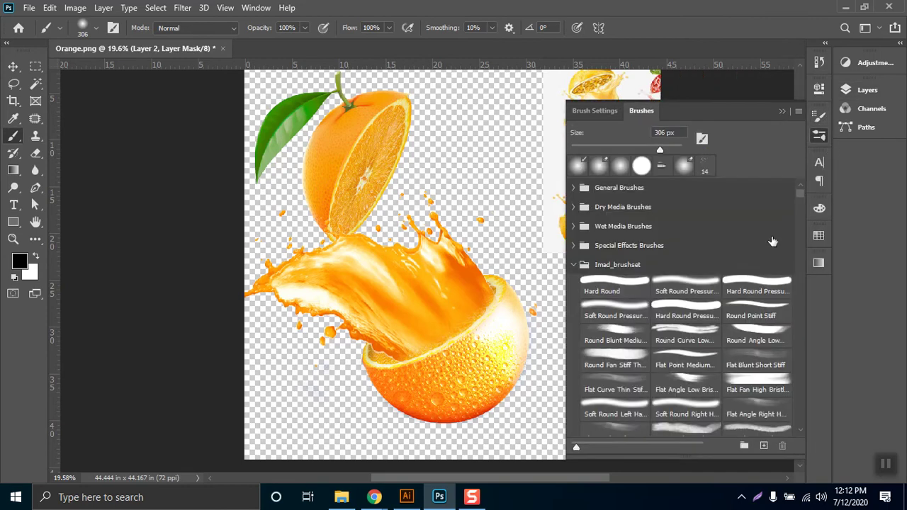
scroll(775, 383, down, 3)
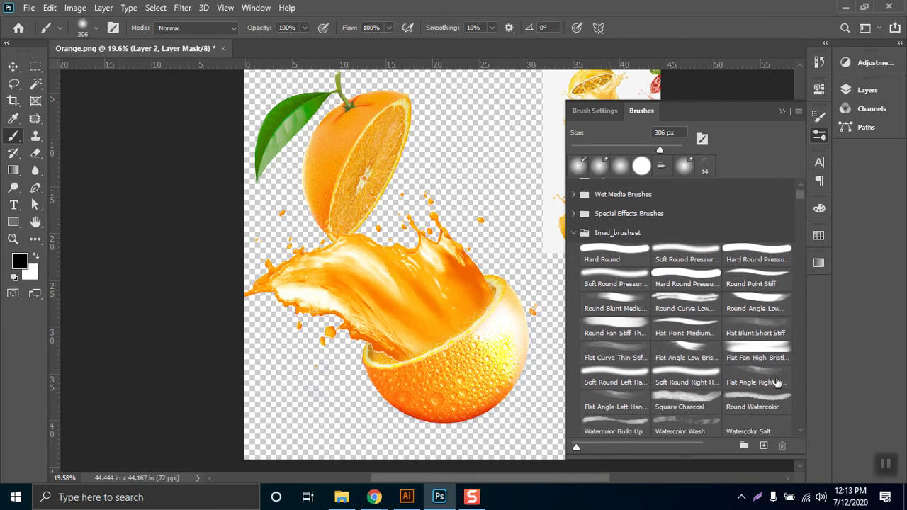
scroll(755, 420, down, 1)
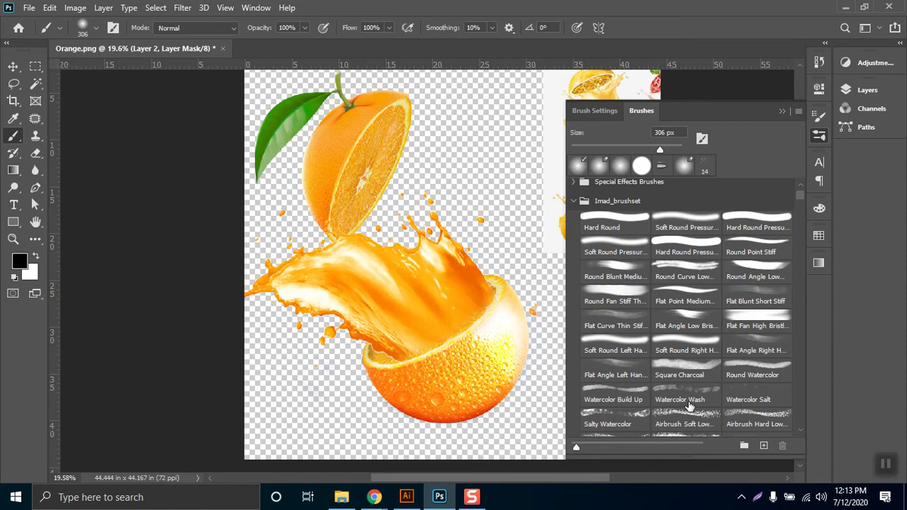
click(625, 400)
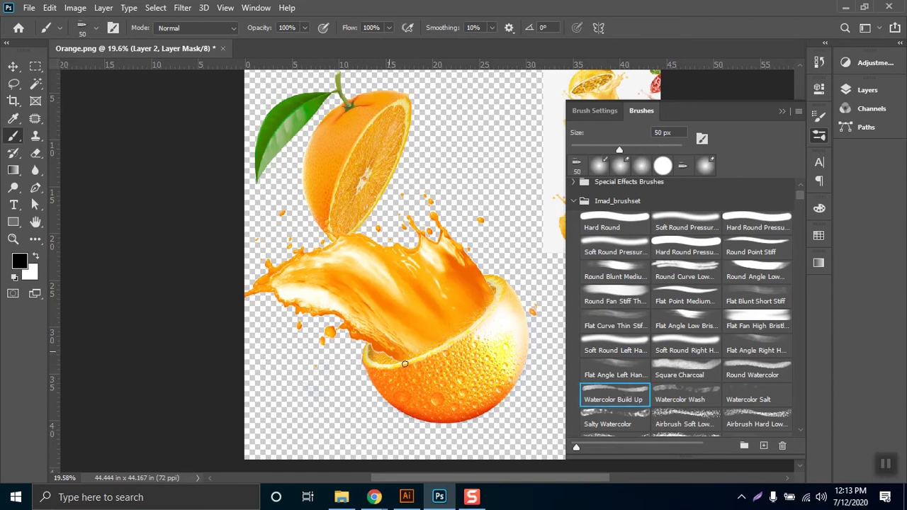
right_click(430, 352)
drag(539, 298, 562, 298)
text(96)
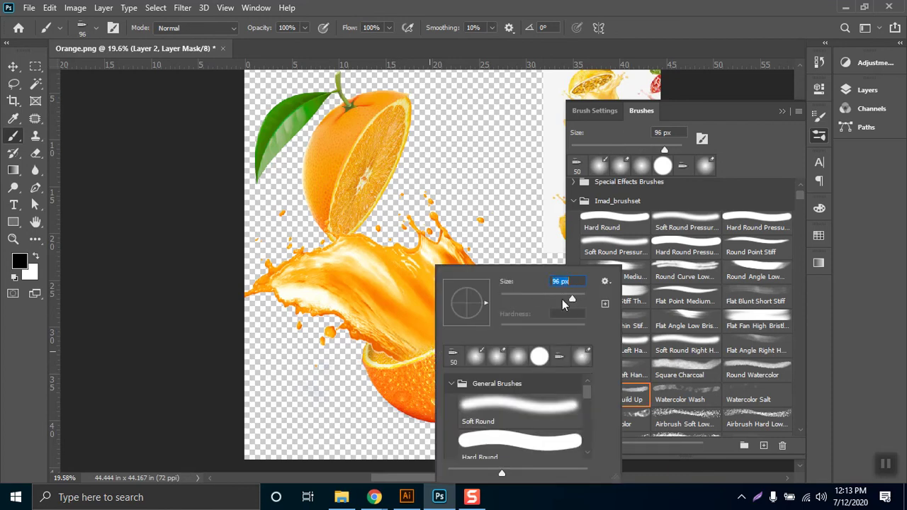
key(Return)
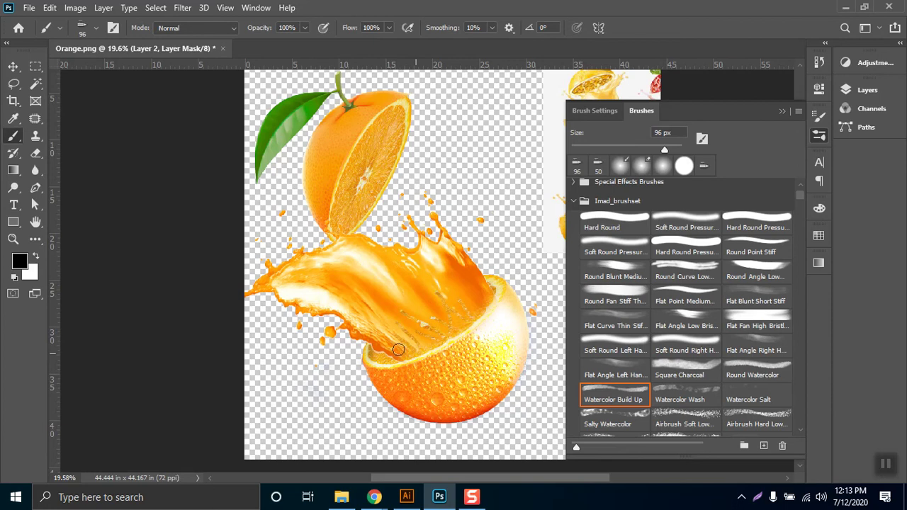
- Paint more of the splash's lower part out of the mask, enlarging the Watercolor Build Up brush to 128 px
click(781, 112)
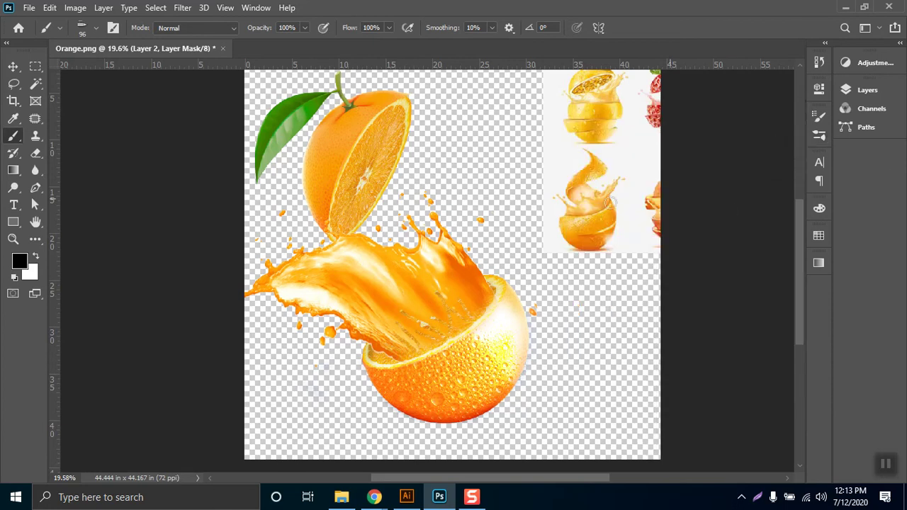
drag(422, 320, 372, 327)
right_click(423, 310)
click(554, 301)
click(397, 348)
- Mask out streaks across the splash and over the orange's cut face with the Flat Blunt Short Stiff brush at 128 px
click(819, 137)
click(772, 300)
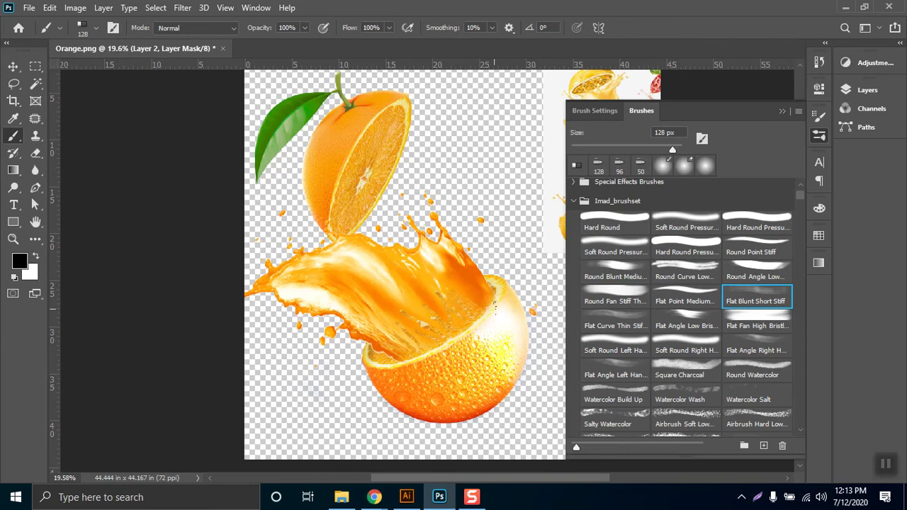
drag(449, 273, 474, 287)
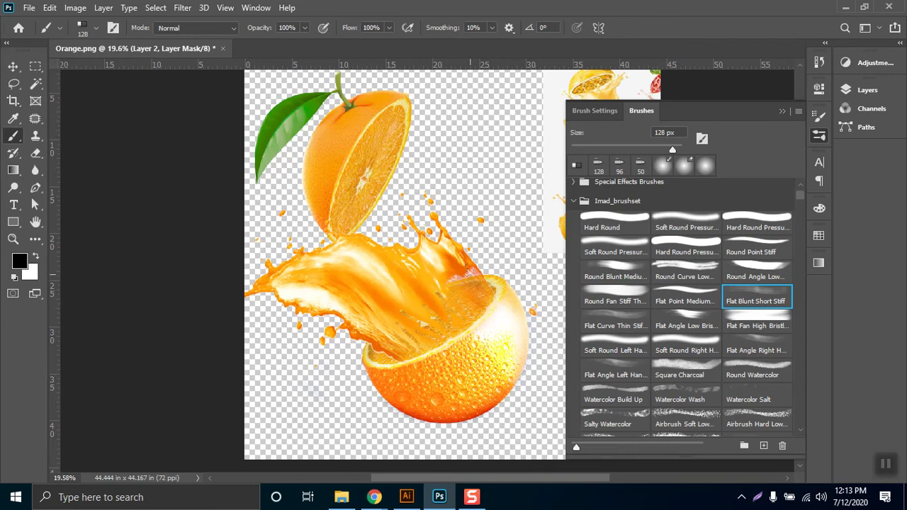
mouse_move(366, 302)
mouse_down()
mouse_move(404, 349)
mouse_move(327, 302)
mouse_up()
drag(424, 325, 340, 256)
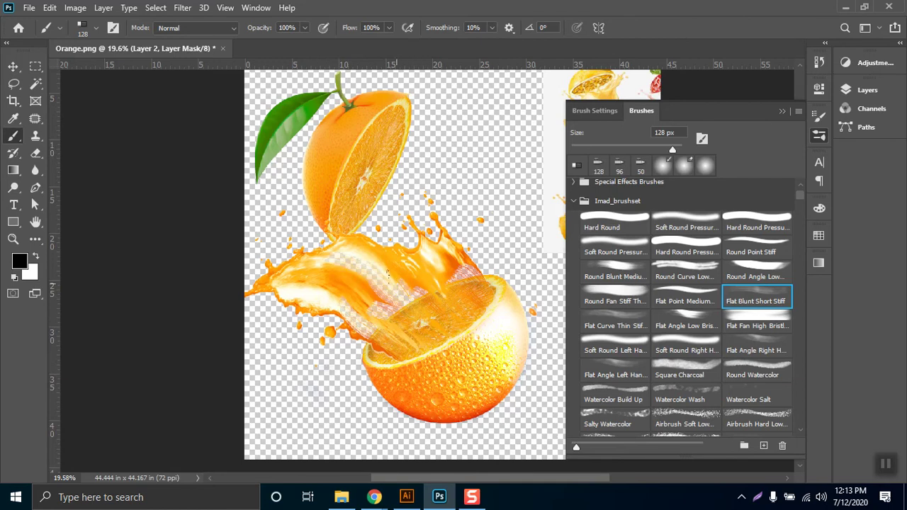
drag(349, 322, 295, 289)
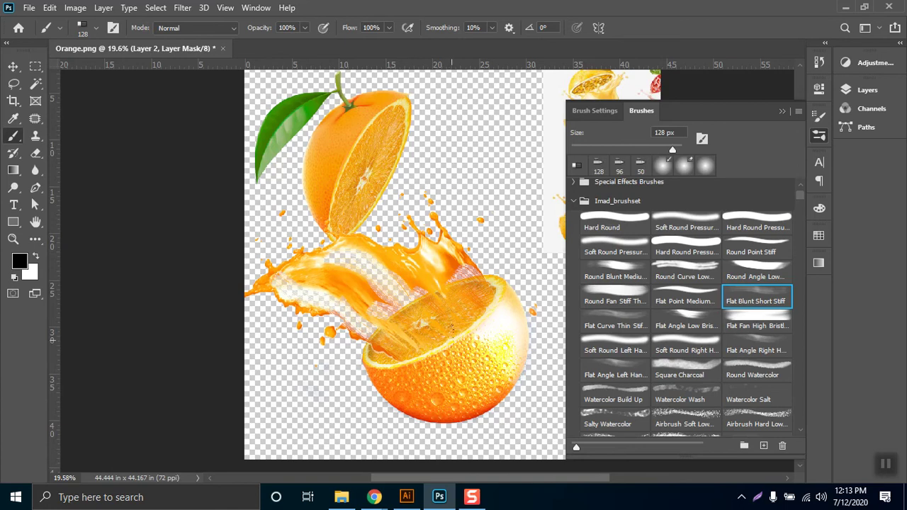
- Paint white on the Layer 2 mask to restore the streaked parts of the splash, and return to the Move tool
key(x)
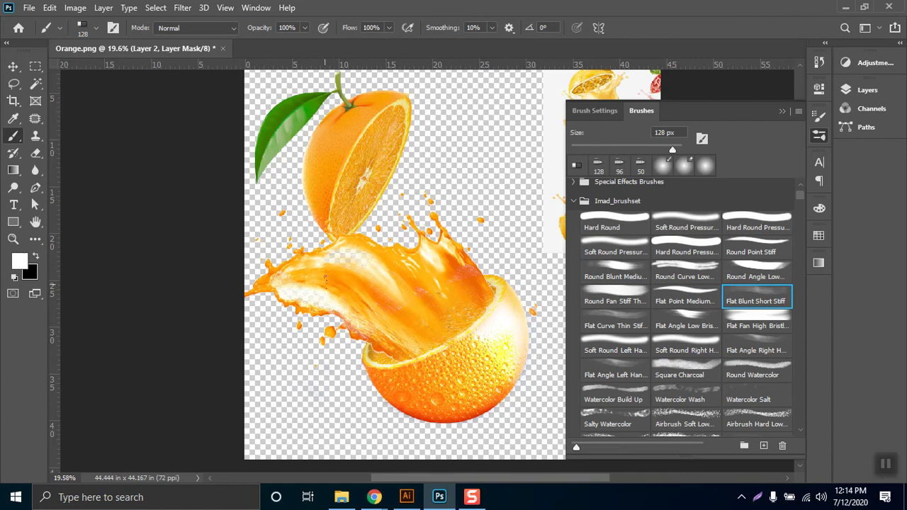
scroll(539, 346, down, 5)
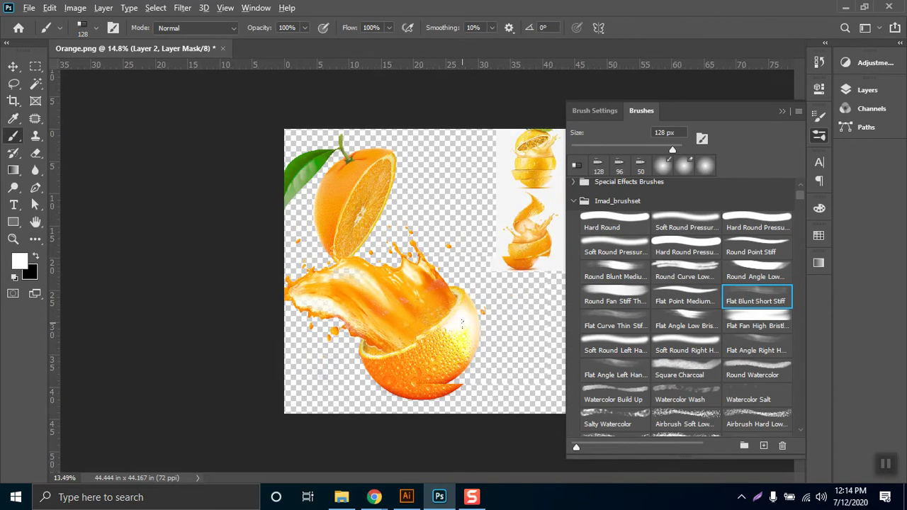
click(13, 66)
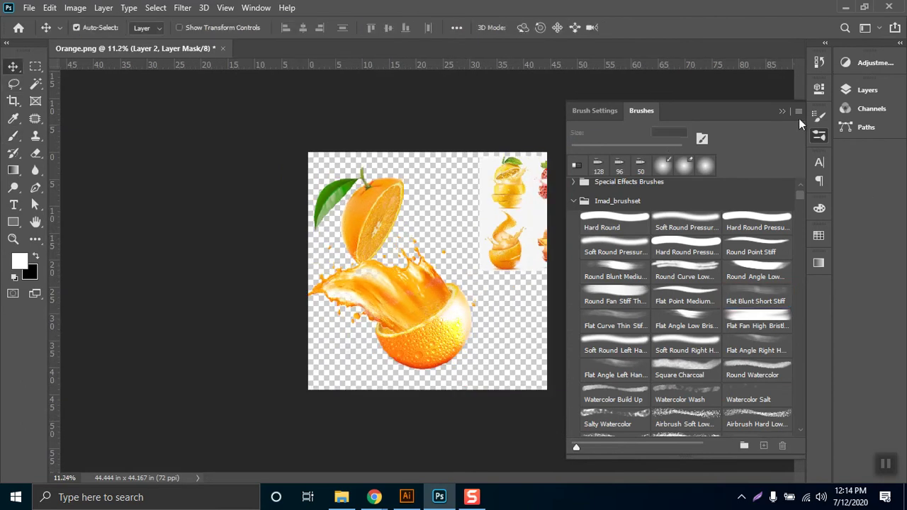
click(782, 111)
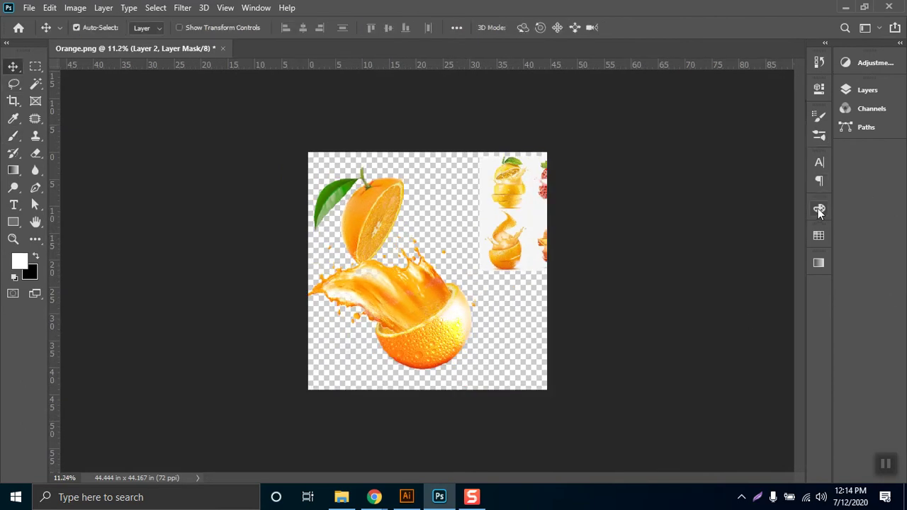
- Check which layers form the upper orange half, and move Orange 2 copy directly below Layer 1 copy
click(868, 91)
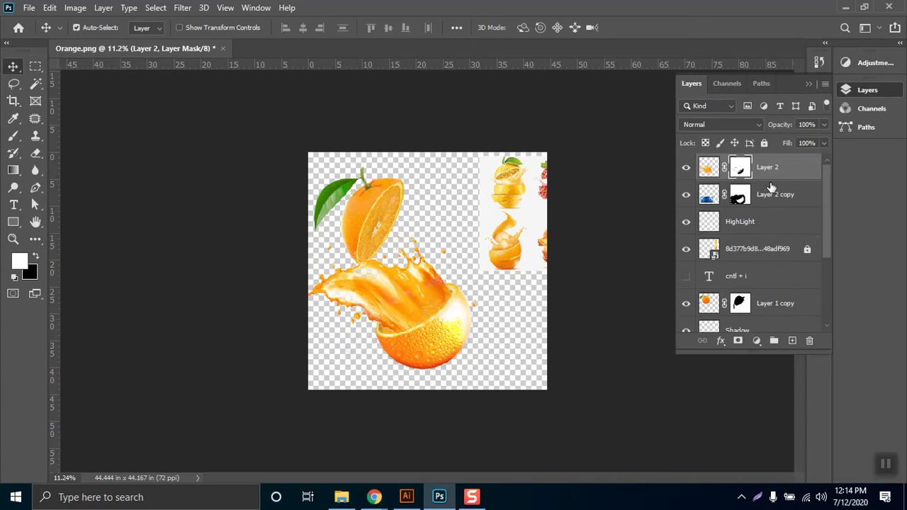
click(685, 304)
click(685, 304)
scroll(773, 314, down, 2)
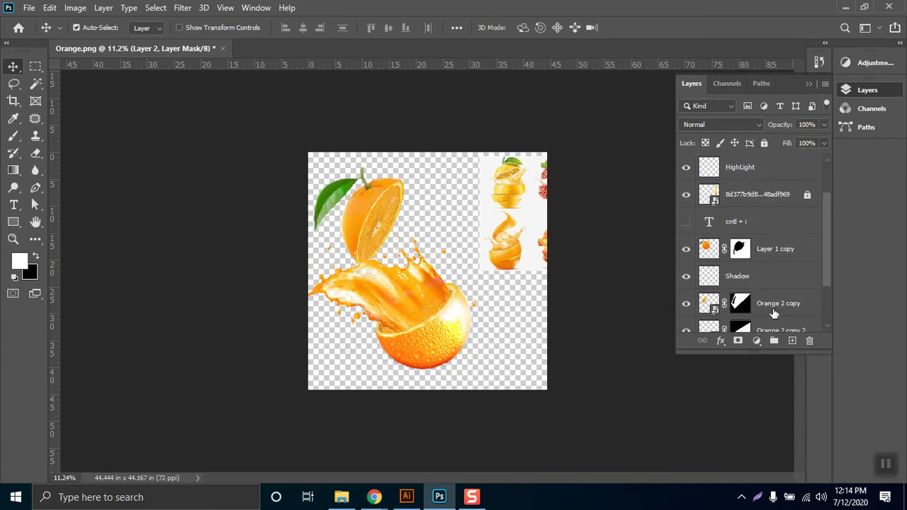
click(686, 304)
drag(780, 302, 778, 260)
- Group Layer 1 copy and Orange 2 copy as Top, and send the group to the bottom of the layer stack
ctrl+click(783, 253)
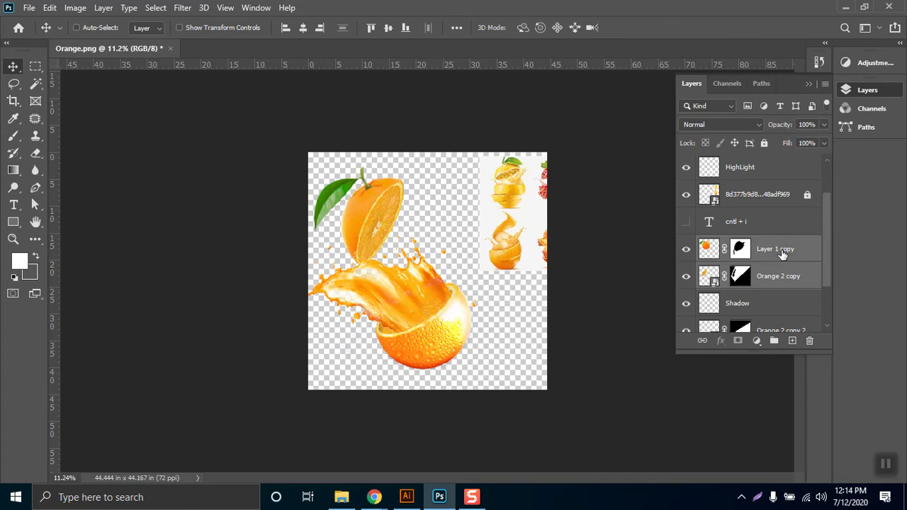
key(ctrl+g)
double_click(740, 244)
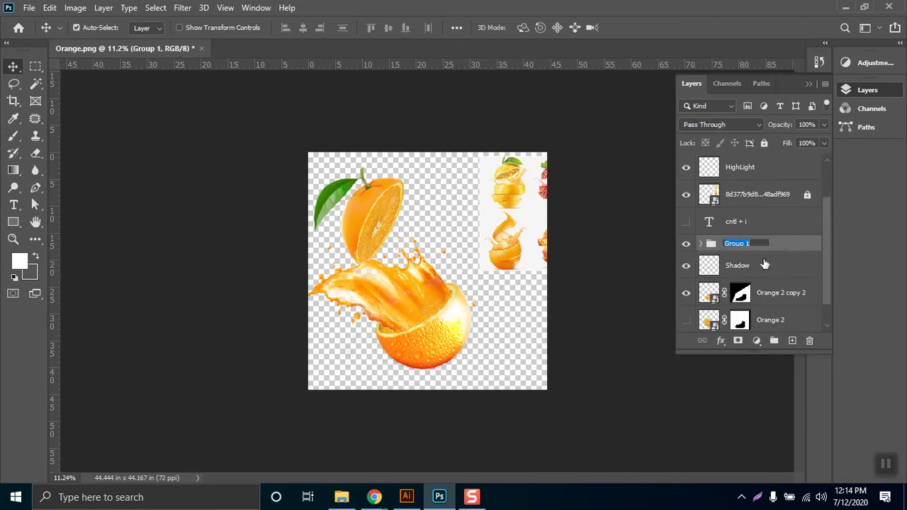
text(Top)
key(Return)
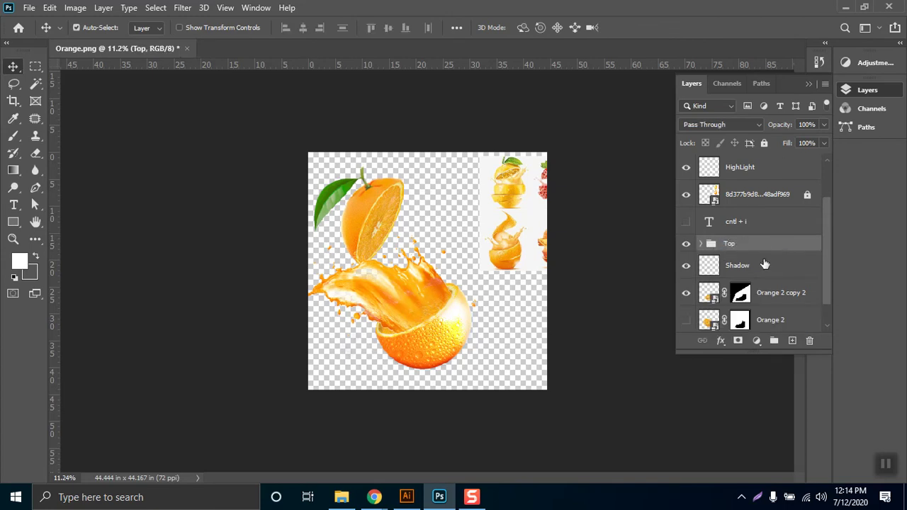
key(ctrl+shift+bracketleft)
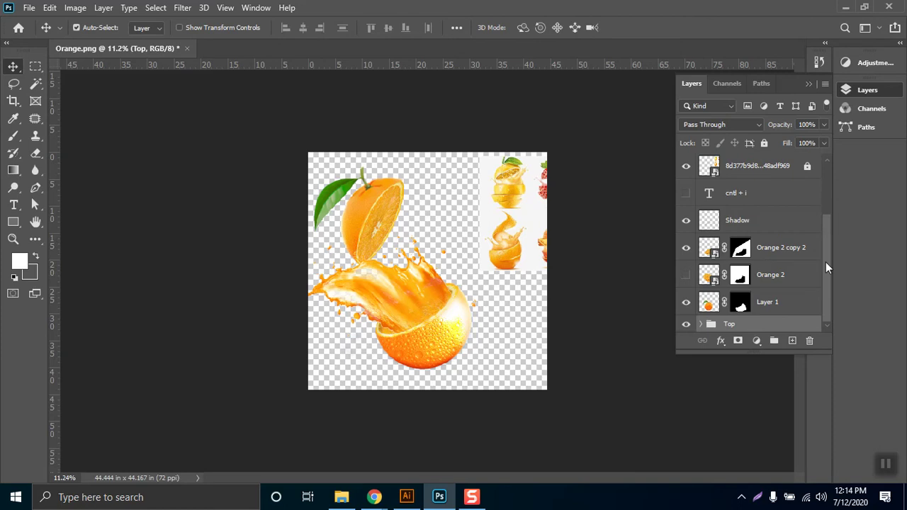
- Group all layers from Layer 1 up to Layer 2 and name the group Btto
click(785, 301)
scroll(785, 301, up, 3)
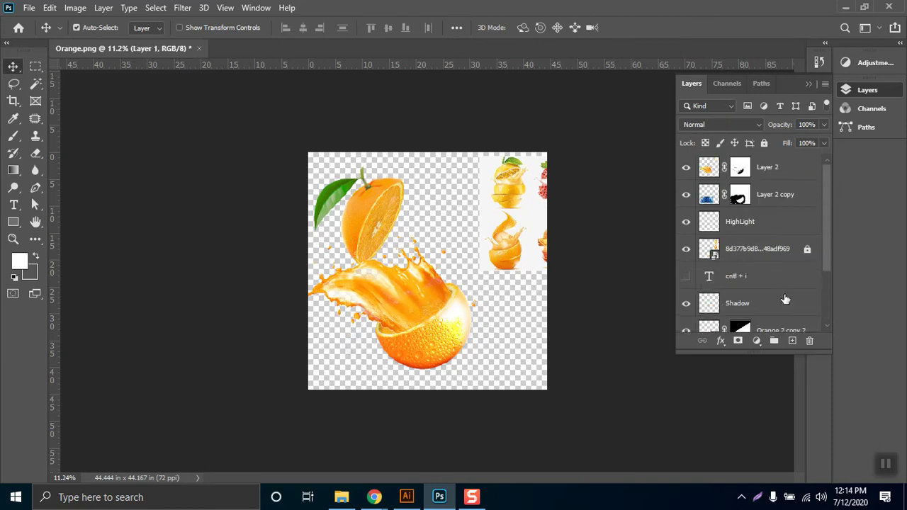
shift+click(783, 167)
key(ctrl+g)
double_click(735, 162)
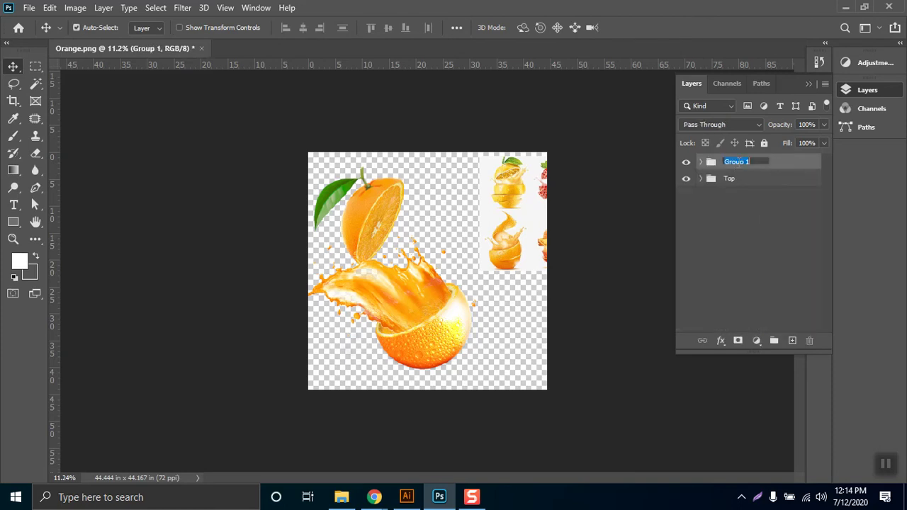
text(Btto)
key(Return)
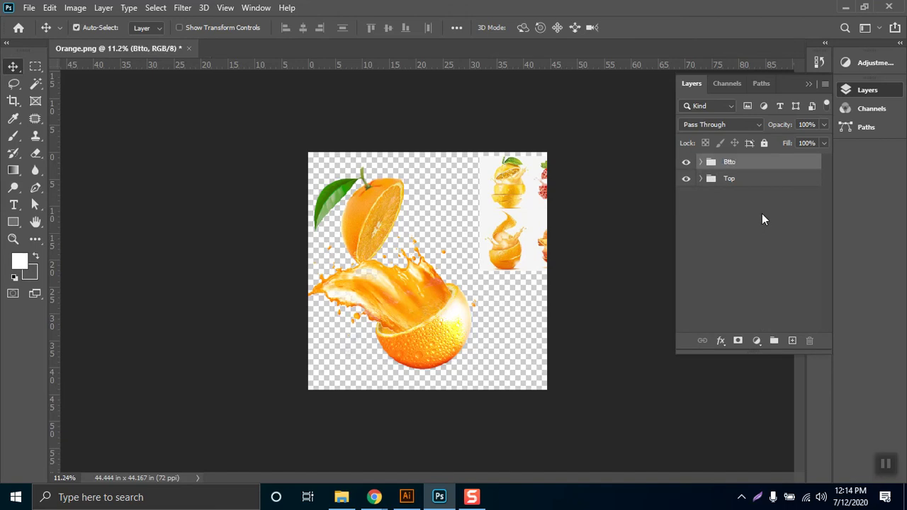
- Rename the Btto group as Bottom
double_click(730, 163)
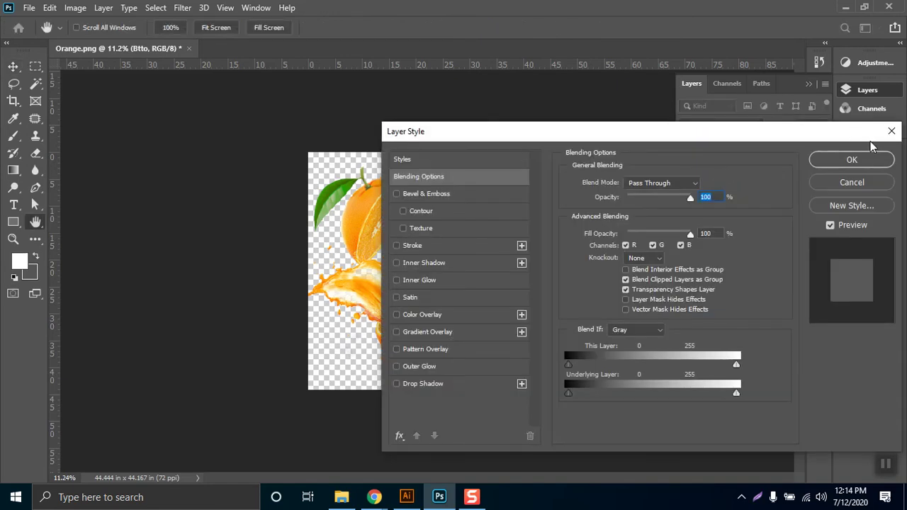
click(892, 131)
double_click(731, 162)
click(750, 168)
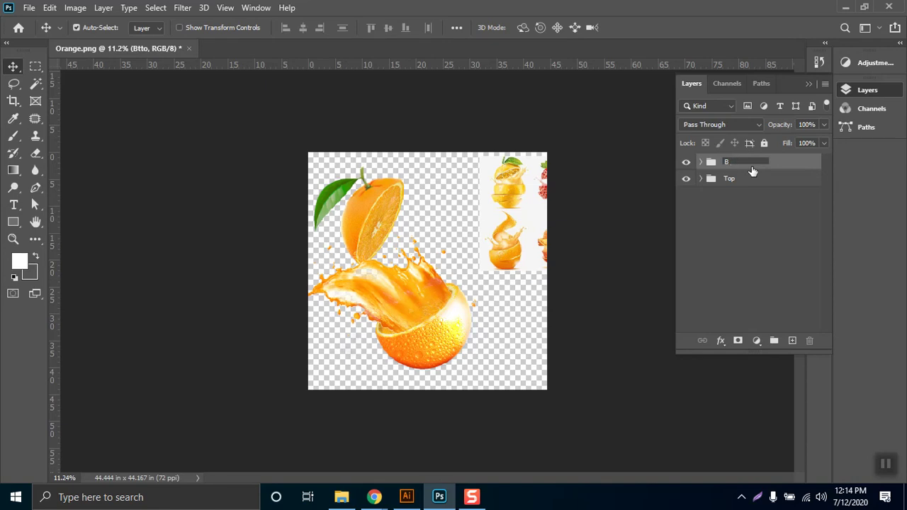
key(Return)
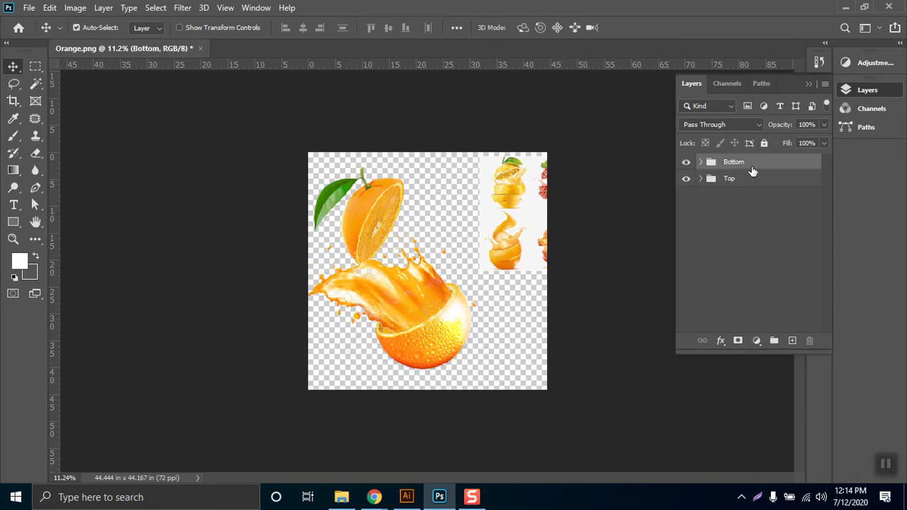
- Unlock the reference image layer in the Bottom group and move it down out of that group into the Top group
click(700, 162)
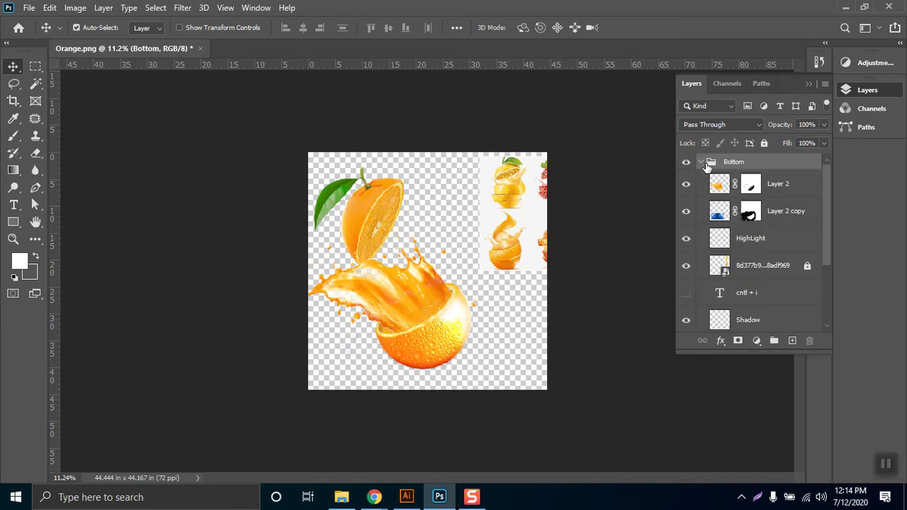
scroll(761, 269, down, 3)
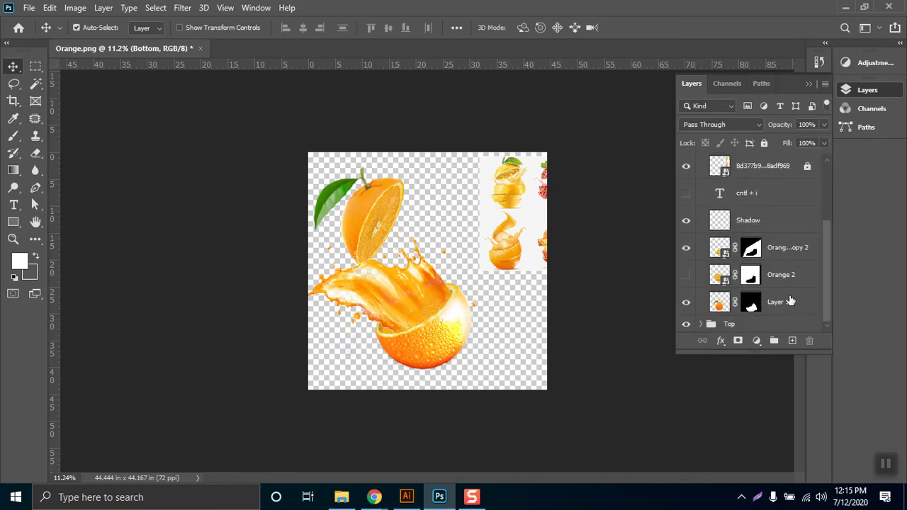
click(774, 168)
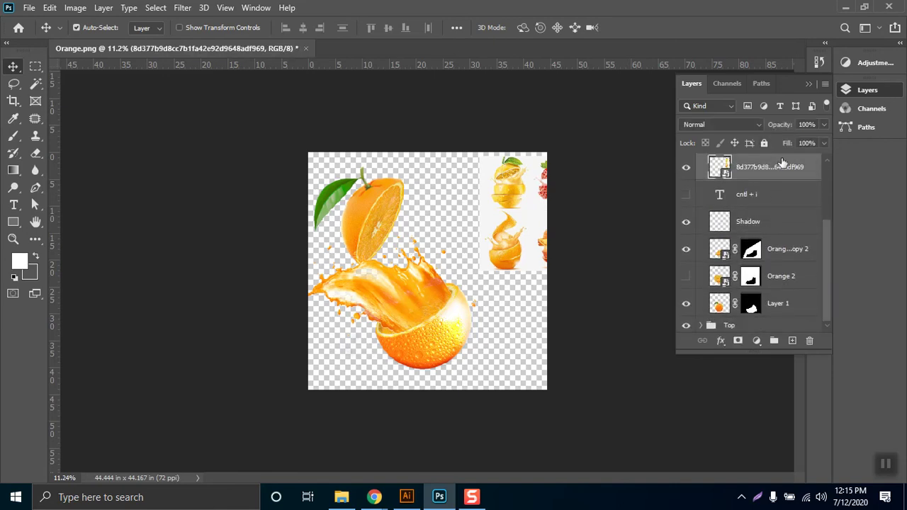
key(ctrl)
key(ctrl+shift+bracketleft)
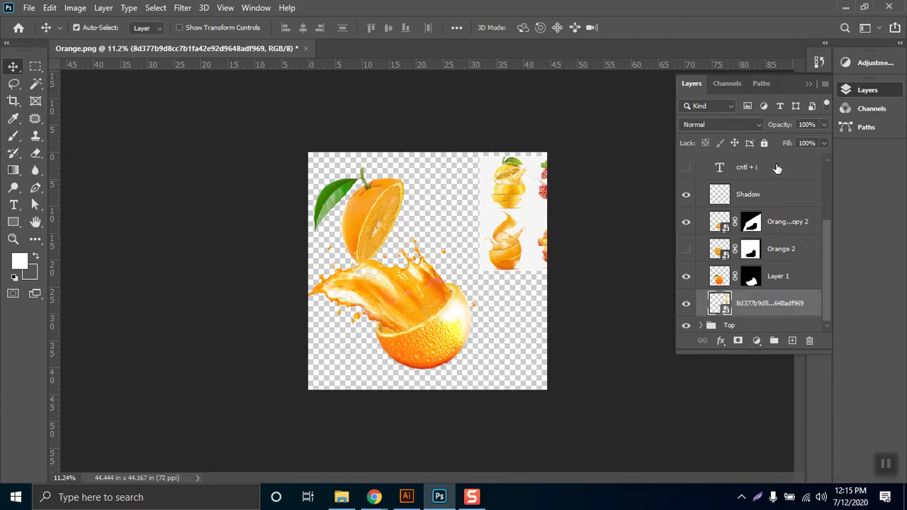
drag(779, 306, 767, 328)
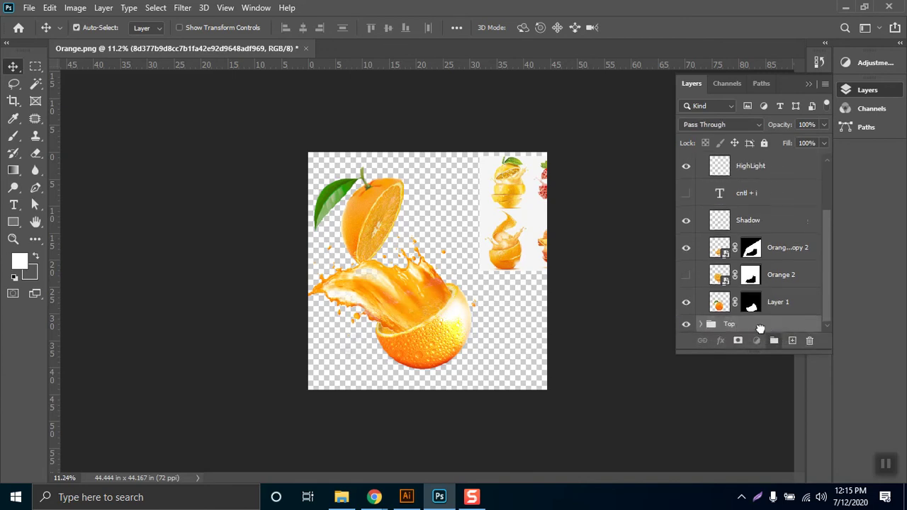
- Move the reference image layer out of the Top group to the very bottom of the layer stack
click(700, 324)
scroll(772, 281, down, 1)
click(744, 264)
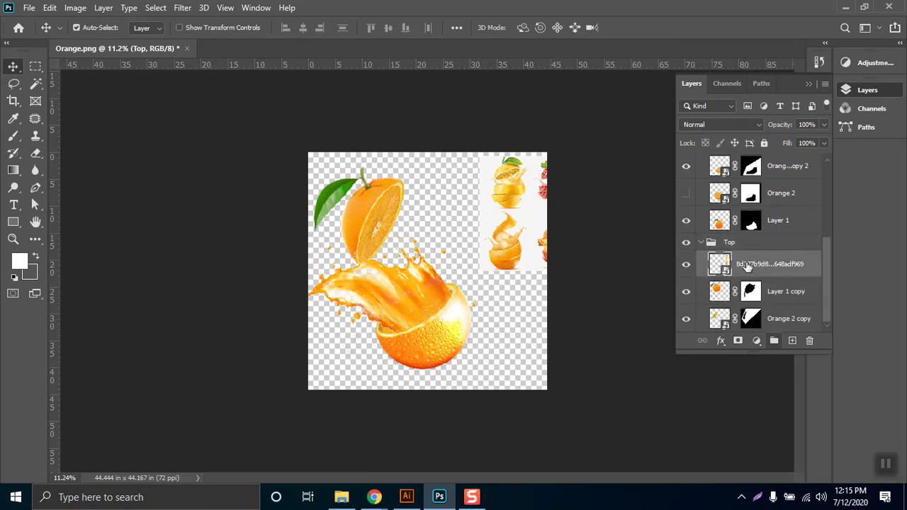
key(ctrl+shift+[)
key(ctrl+[)
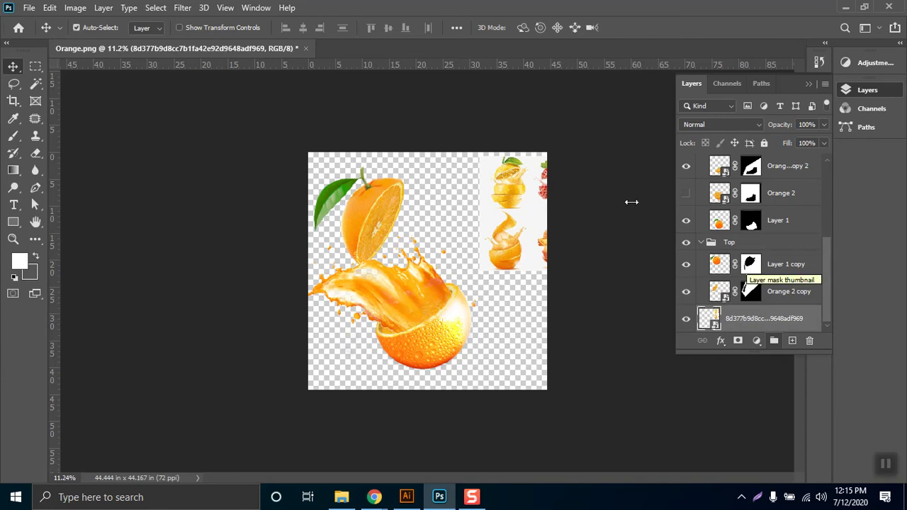
- Rotate the Bottom group clockwise and reposition it so the splash meets the upper orange half
scroll(704, 245, up, 3)
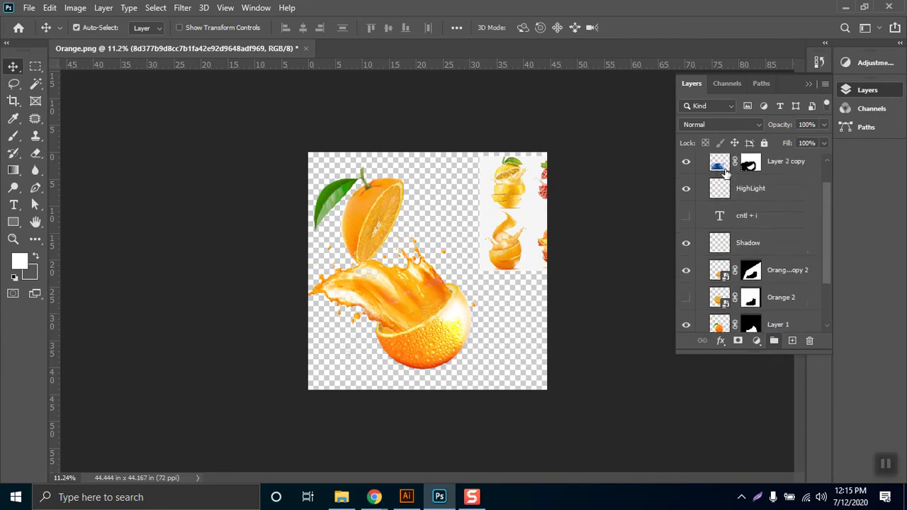
click(701, 162)
click(764, 166)
key(ctrl+t)
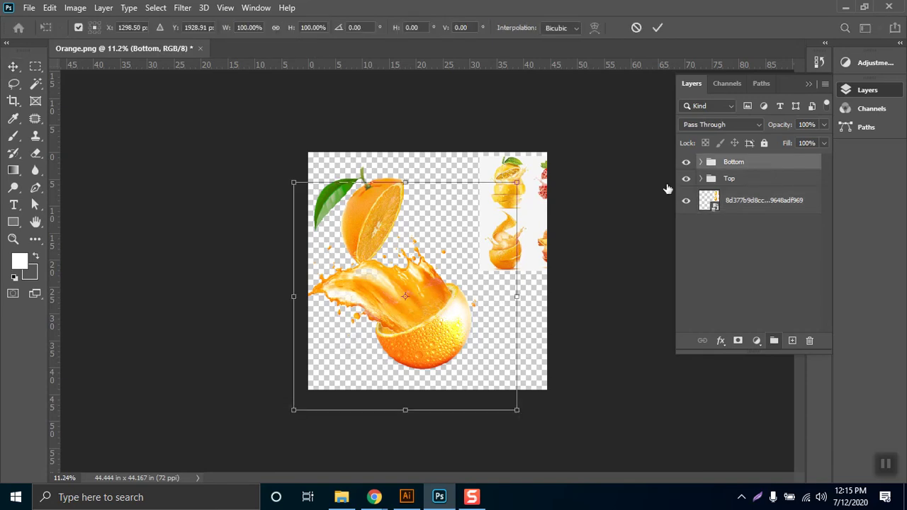
drag(538, 173, 566, 219)
drag(423, 344, 451, 330)
key(Return)
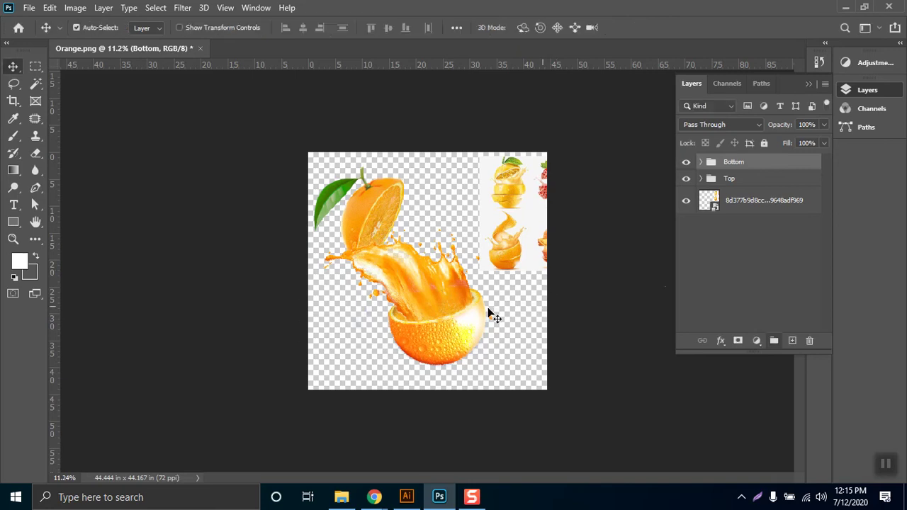
- Set the blend mode of Layer 2 in the Bottom group to Multiply
click(700, 162)
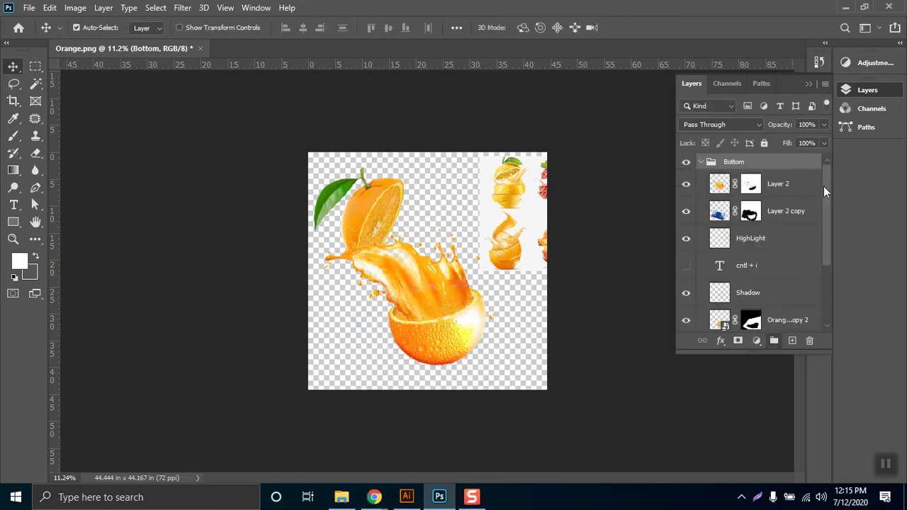
click(802, 190)
click(729, 123)
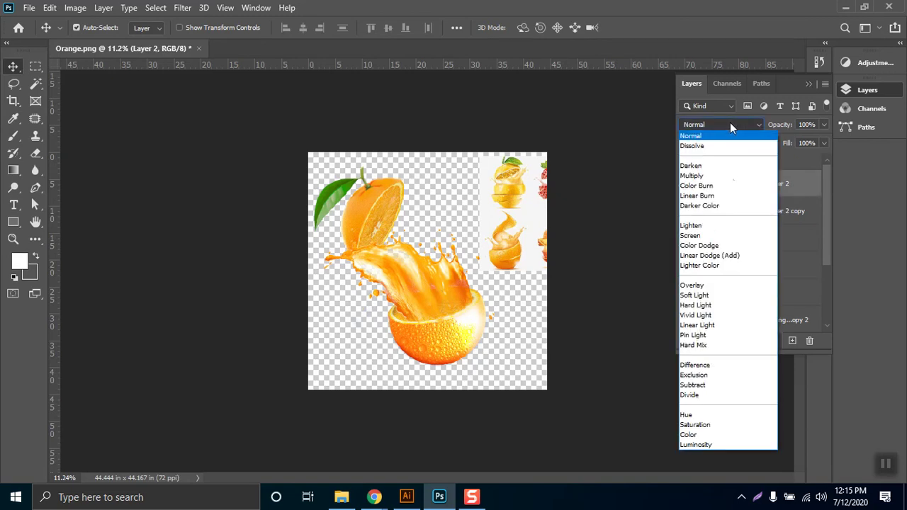
click(729, 180)
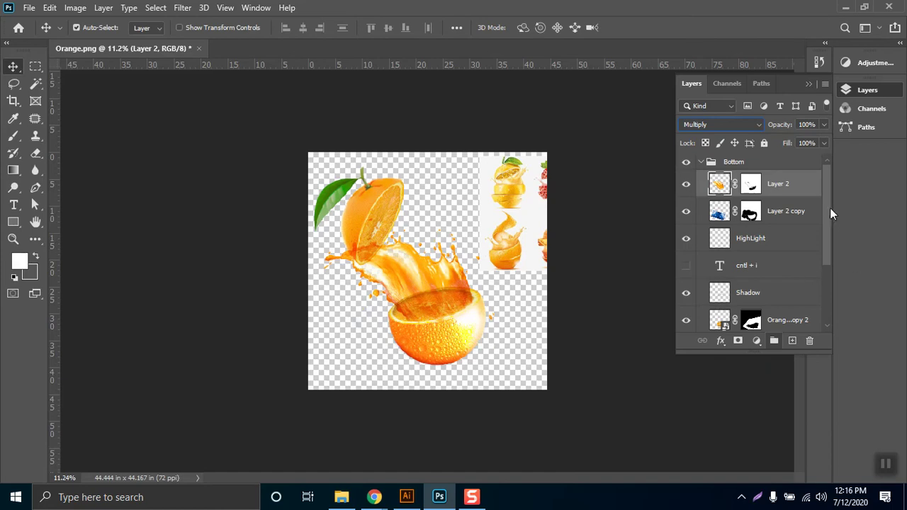
- Hide the reference image layer and add a new empty layer at the bottom of the layer stack
scroll(835, 251, down, 3)
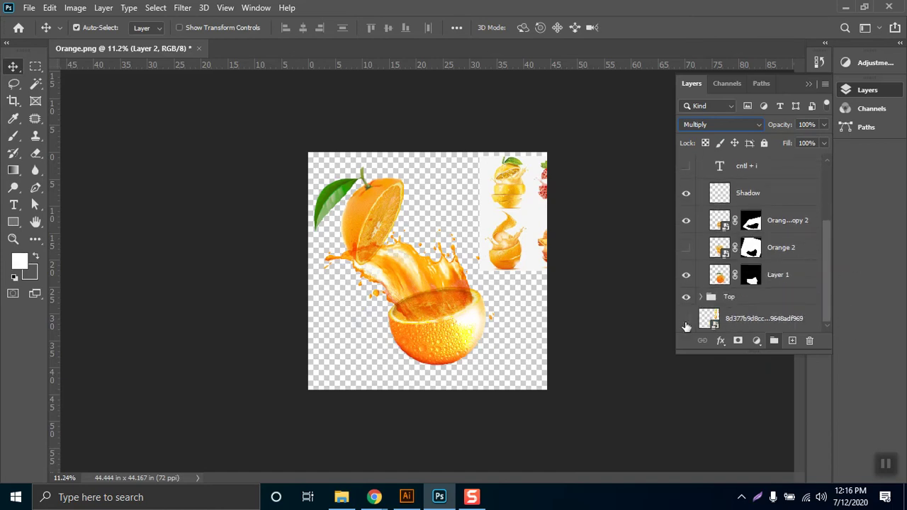
click(686, 321)
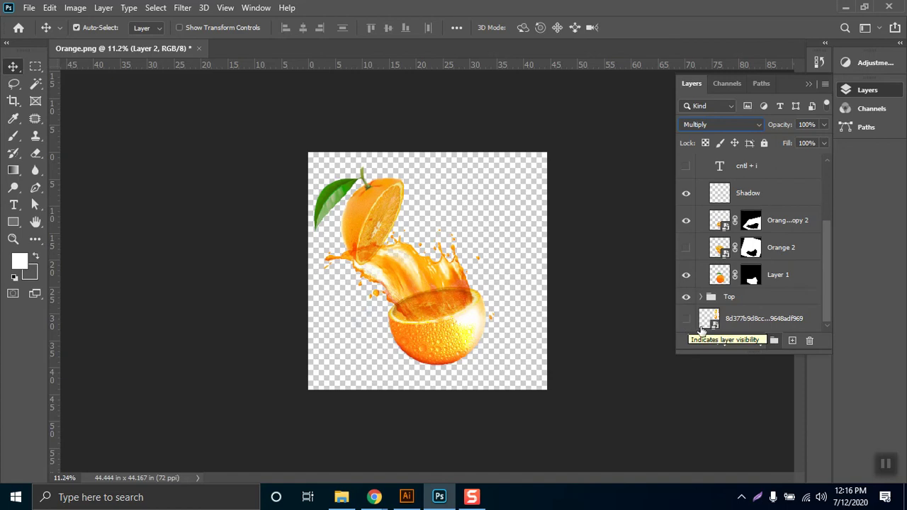
click(792, 341)
key(ctrl+shift+bracketleft)
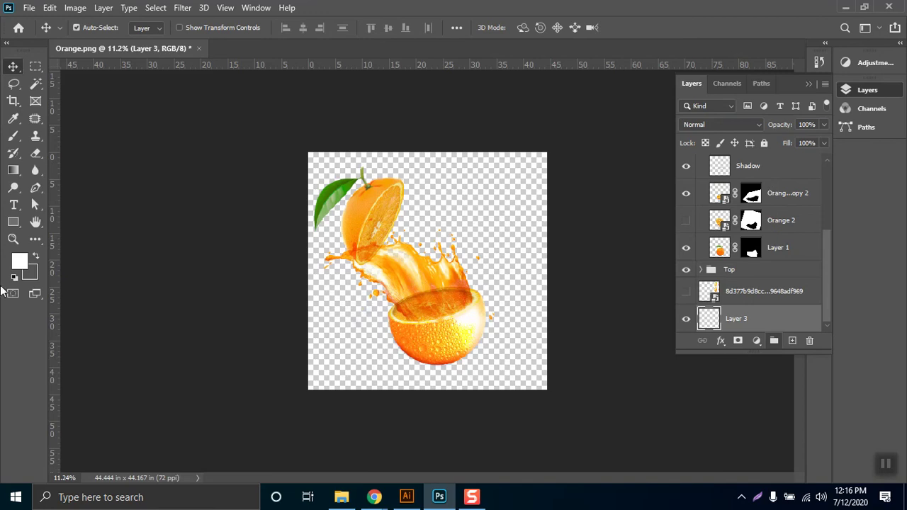
- Set the background colour to black (000000)
click(33, 275)
click(555, 365)
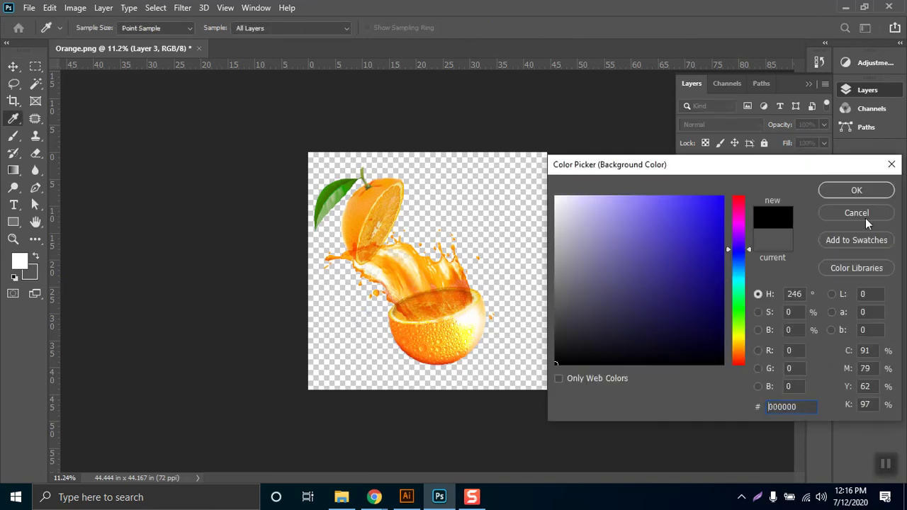
click(853, 192)
- Set up the Brush tool with a soft round tip of 432 px and 0% hardness
click(13, 136)
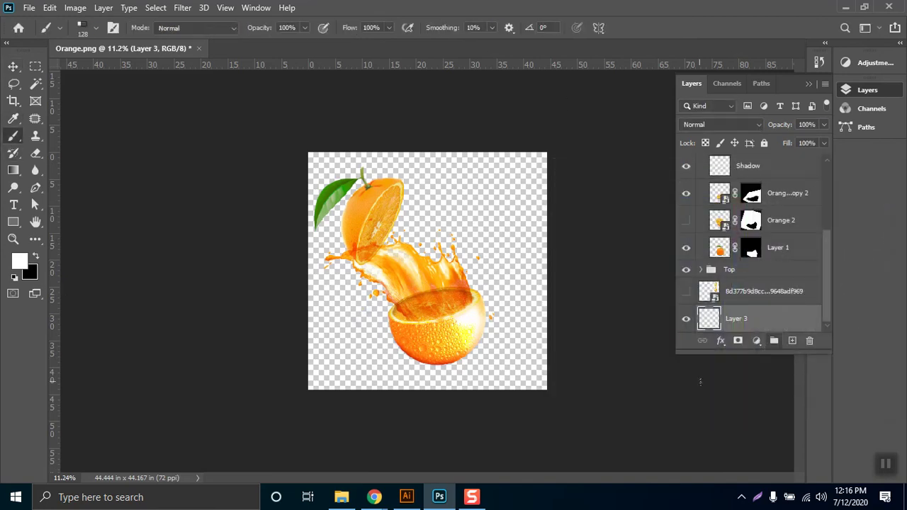
right_click(441, 368)
click(820, 63)
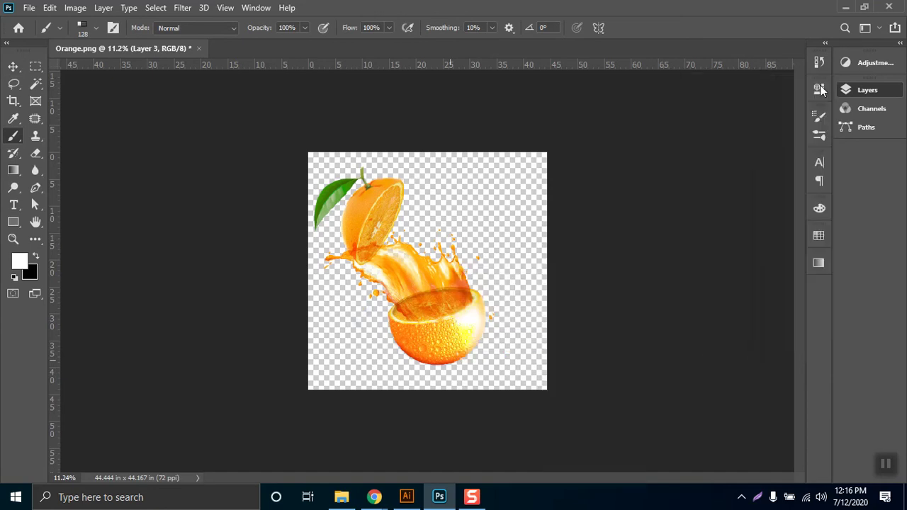
click(822, 135)
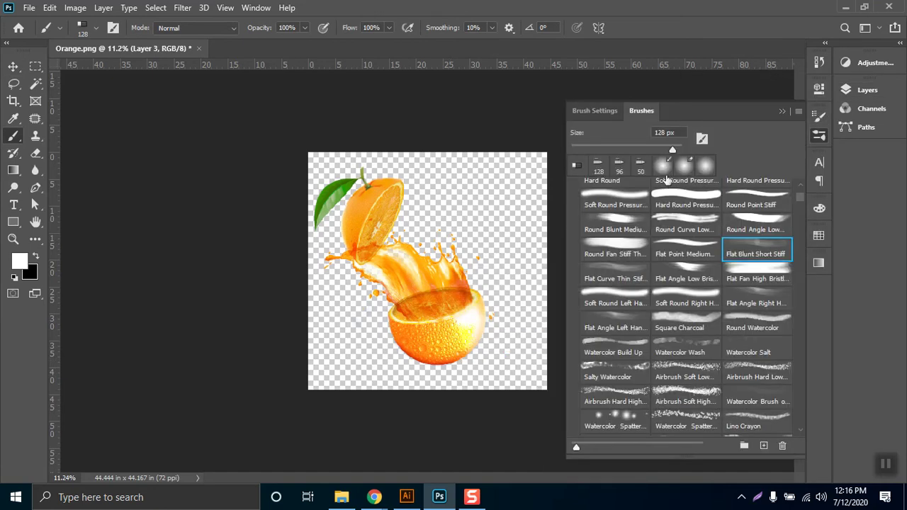
click(662, 165)
right_click(479, 326)
drag(486, 298, 514, 298)
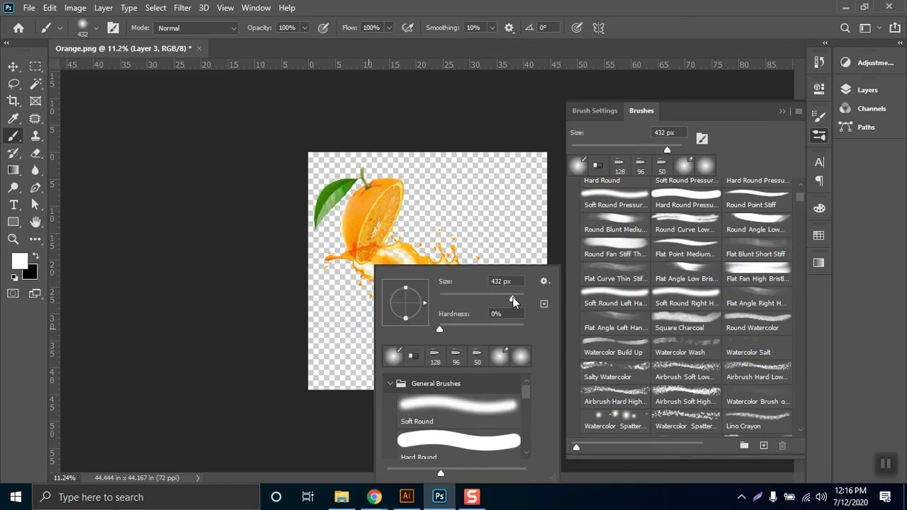
click(340, 348)
- Make black the foreground colour and test shadow strokes beneath the lower orange half, undoing each one
drag(404, 345, 343, 345)
key(ctrl+z)
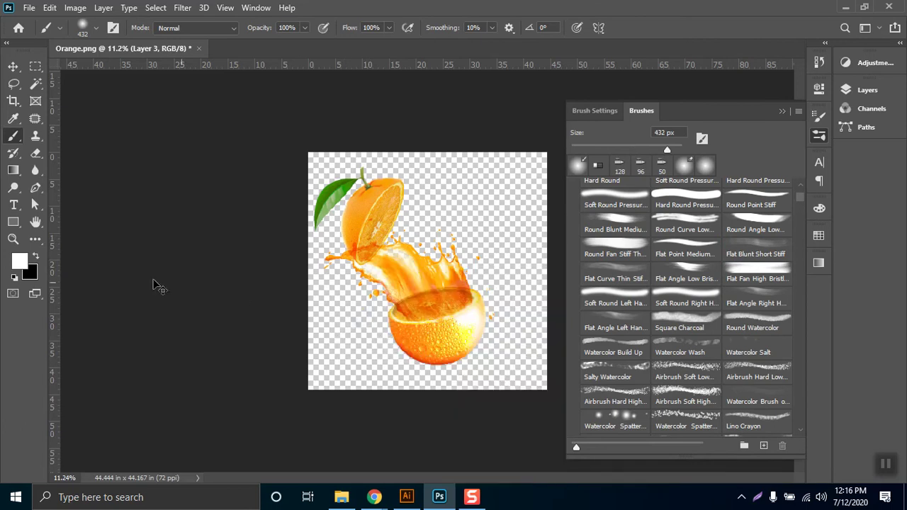
click(35, 258)
drag(391, 358, 482, 375)
key(ctrl+z)
- Try painting a black shadow beneath the lower orange half with the soft brush at 480 px
click(576, 170)
right_click(451, 268)
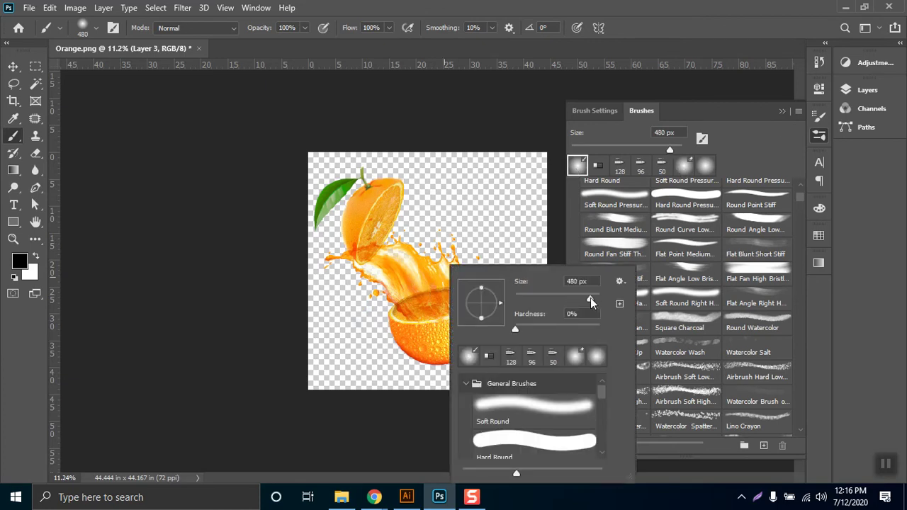
click(786, 114)
click(783, 111)
mouse_move(411, 370)
mouse_down()
mouse_move(496, 364)
mouse_move(500, 354)
mouse_move(482, 346)
mouse_move(422, 367)
mouse_move(454, 349)
mouse_move(492, 351)
mouse_move(473, 370)
mouse_move(411, 372)
mouse_move(458, 375)
mouse_move(489, 365)
mouse_up()
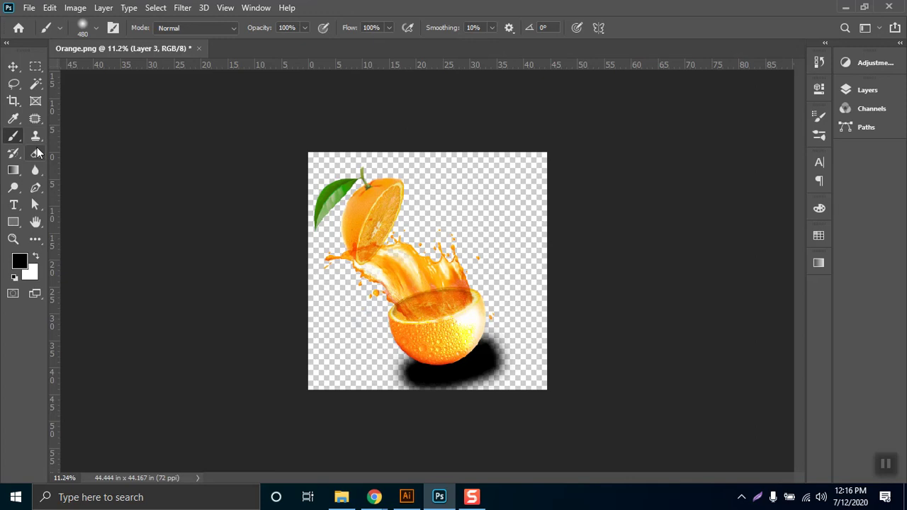
key(ctrl+z)
key(ctrl+z)
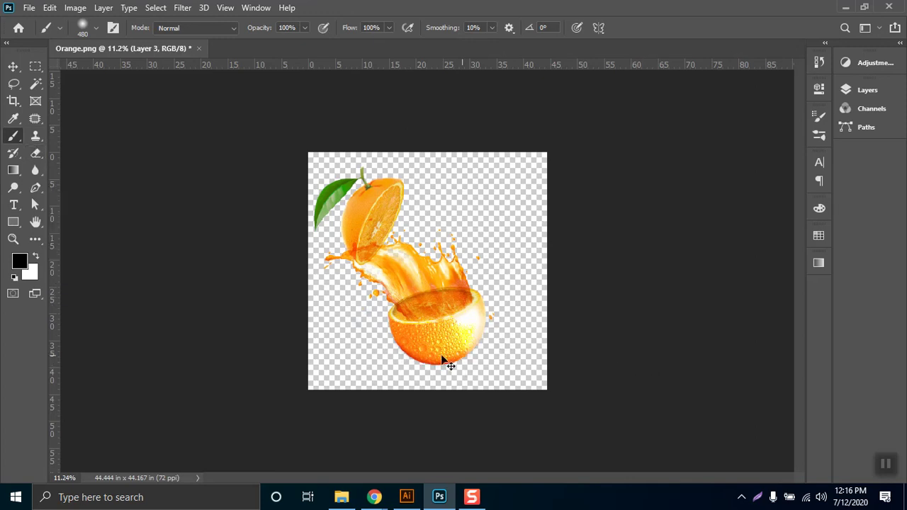
- Draw a flat black ellipse about 1237 by 312 px beneath the lower orange half
mouse_move(18, 224)
mouse_down()
mouse_move(63, 233)
mouse_move(66, 249)
mouse_up()
click(66, 249)
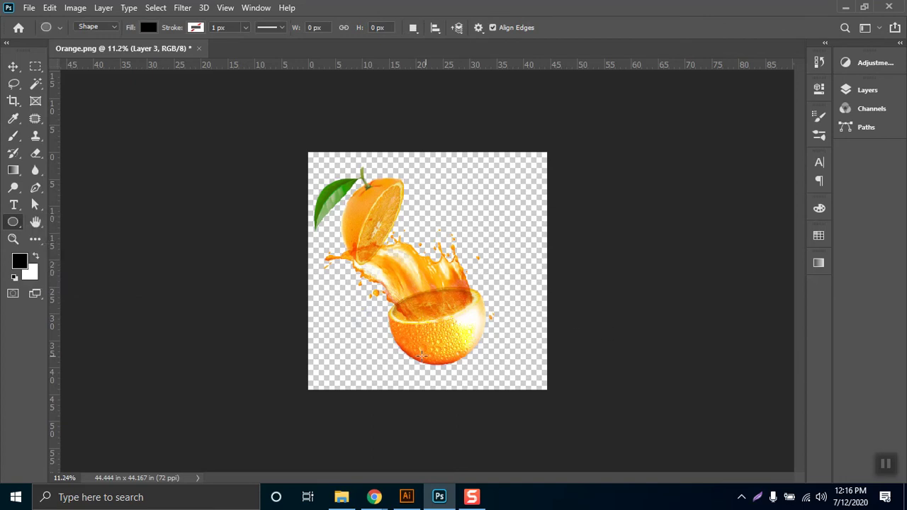
drag(411, 351, 502, 374)
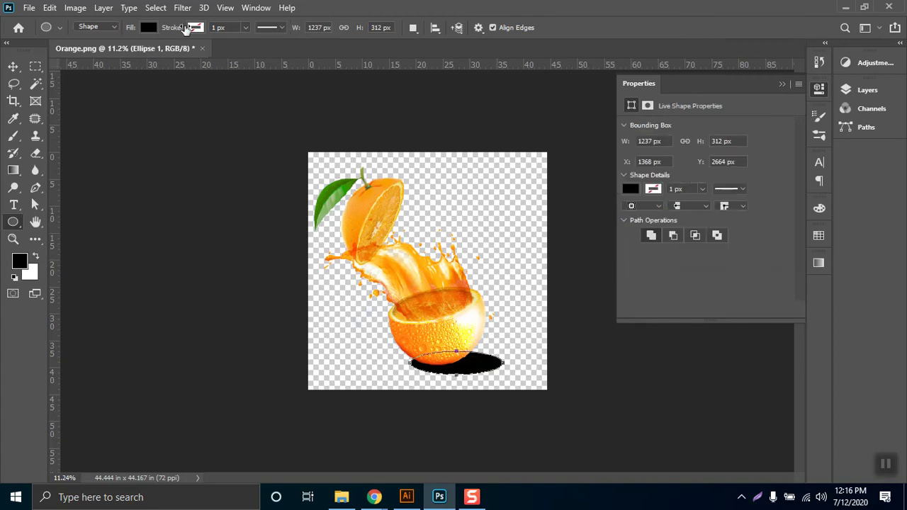
- Move the black ellipse under the base of the lower orange half, to about X 964 px, Y 2612 px
click(13, 66)
drag(478, 368, 452, 368)
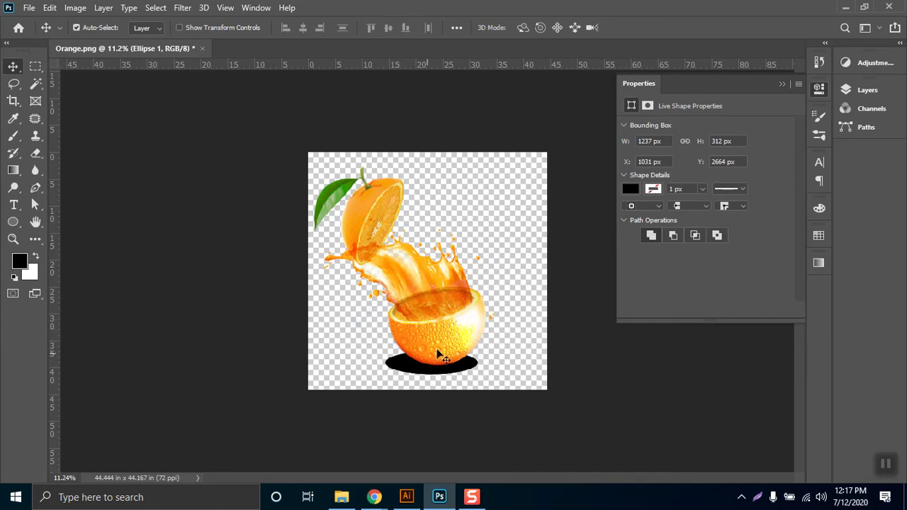
drag(426, 374, 420, 370)
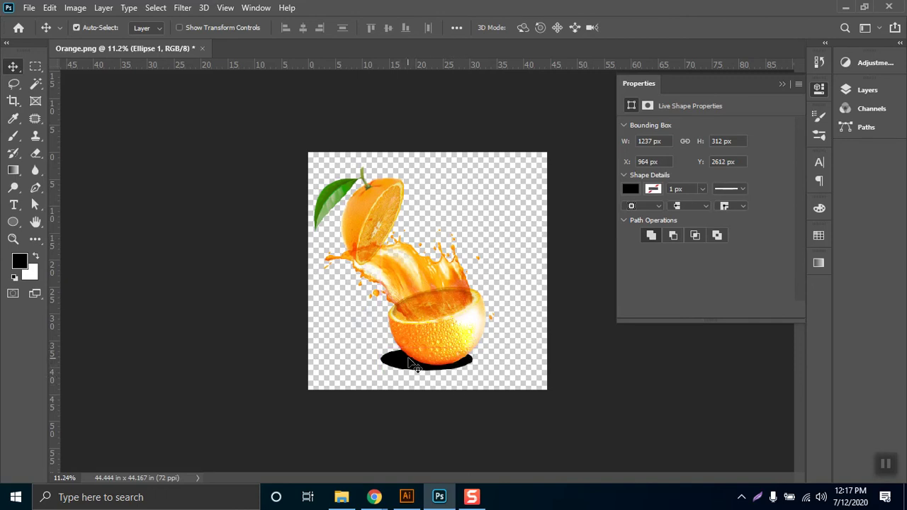
click(783, 84)
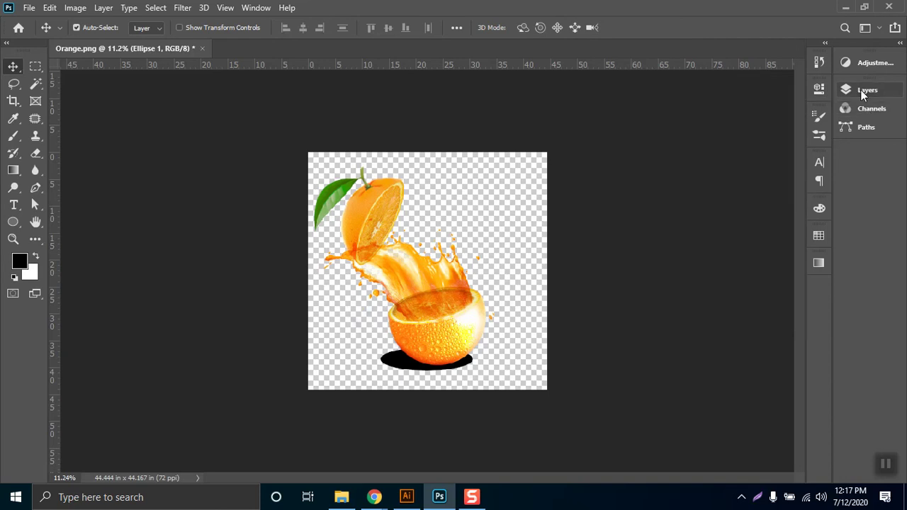
- Convert the black ellipse beneath the lower orange half to a smart object and apply a Gaussian Blur with a 41.5-pixel radius
click(860, 90)
scroll(829, 291, down, 1)
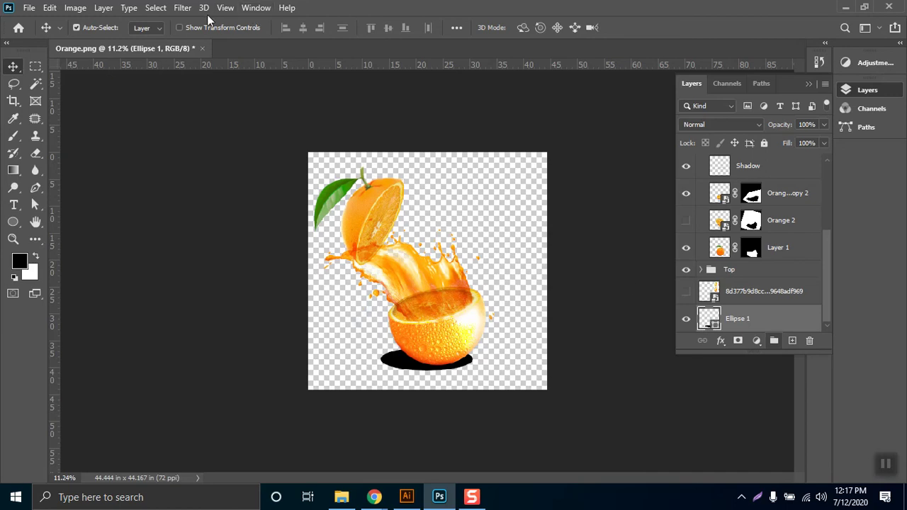
click(183, 8)
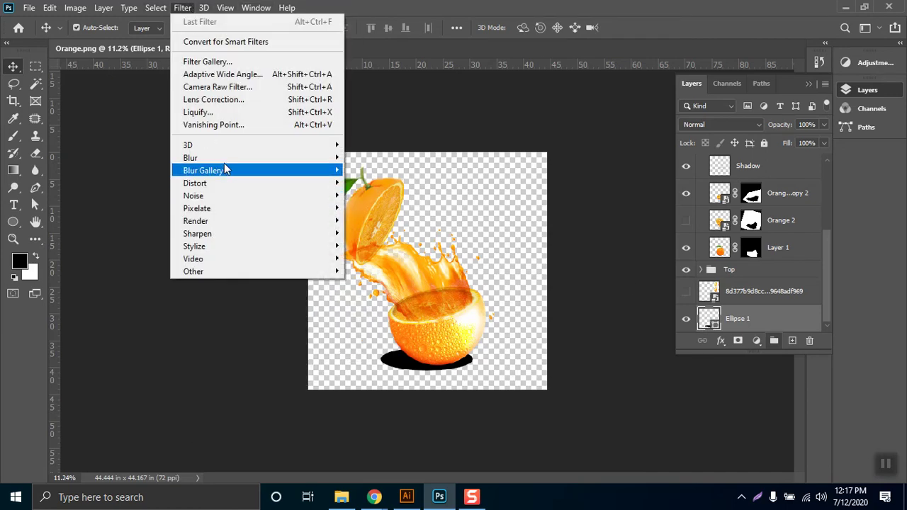
mouse_move(229, 158)
click(379, 216)
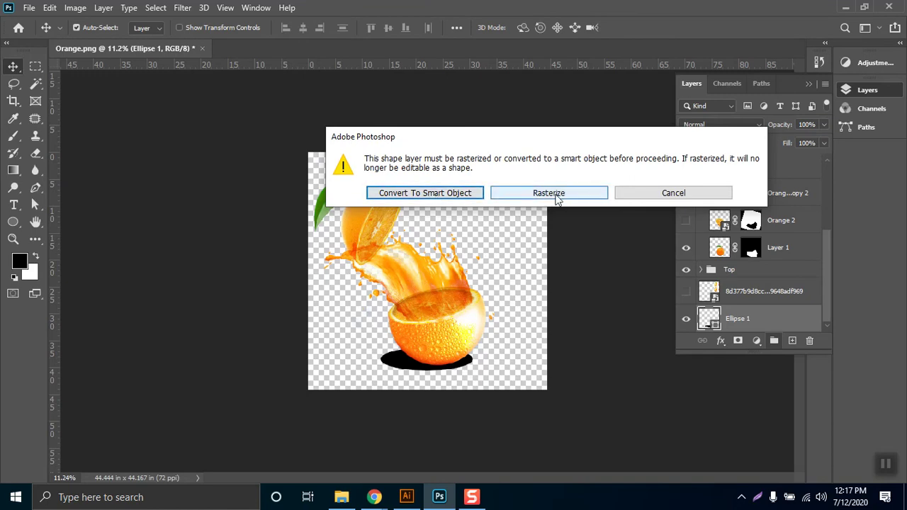
click(459, 196)
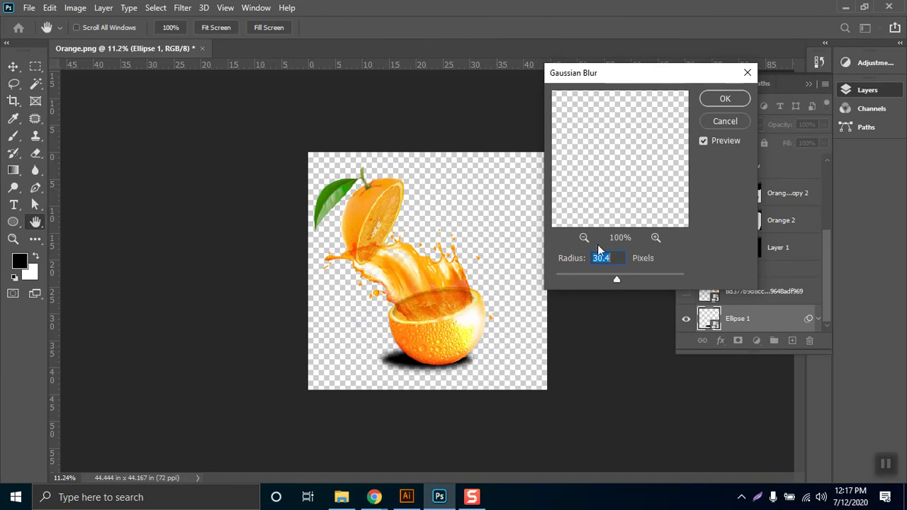
click(629, 281)
drag(627, 280, 620, 282)
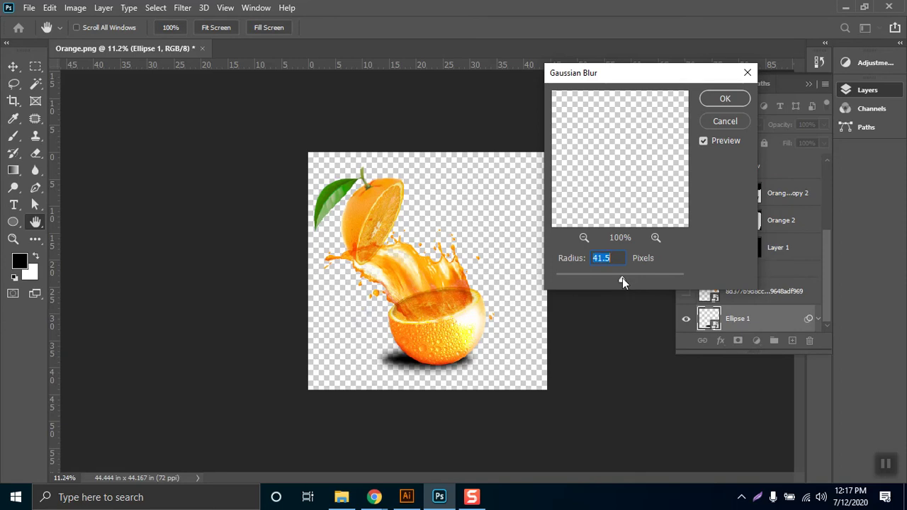
click(722, 98)
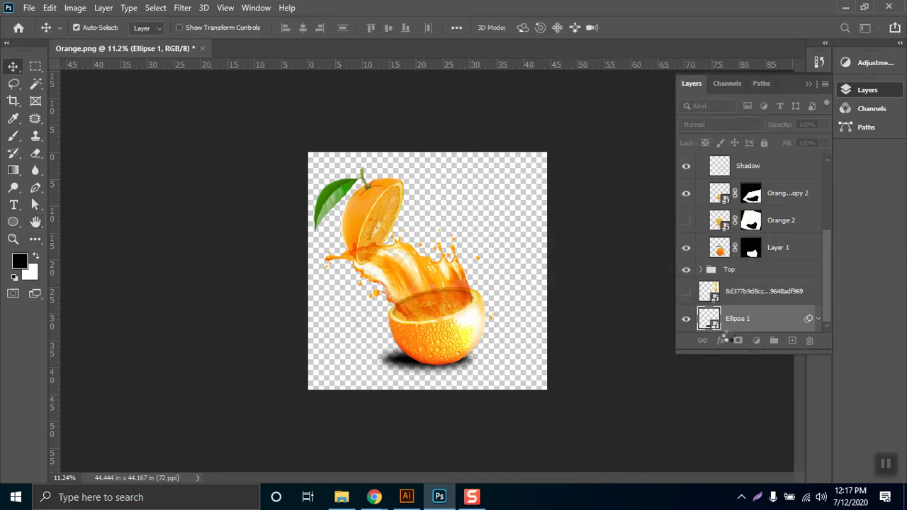
- Set the blurred ellipse layer's blend mode to Multiply and its opacity to 80%
click(731, 126)
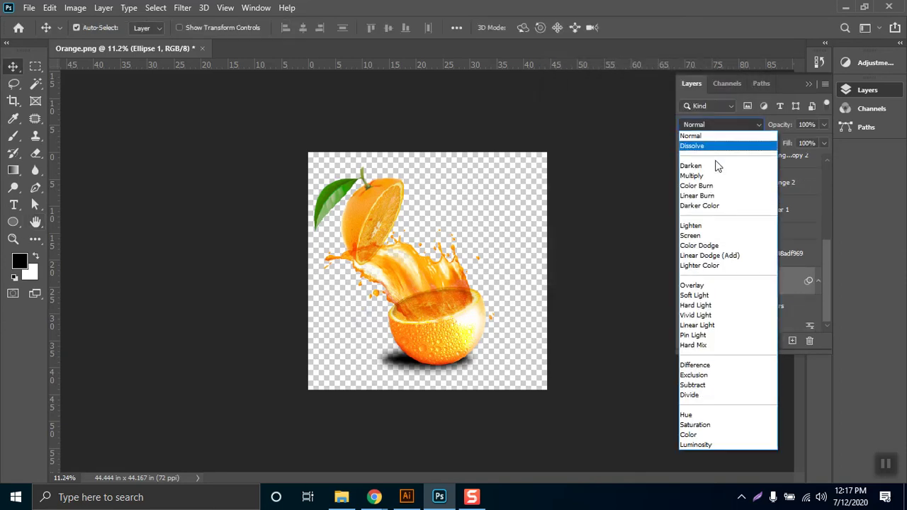
click(712, 175)
click(823, 125)
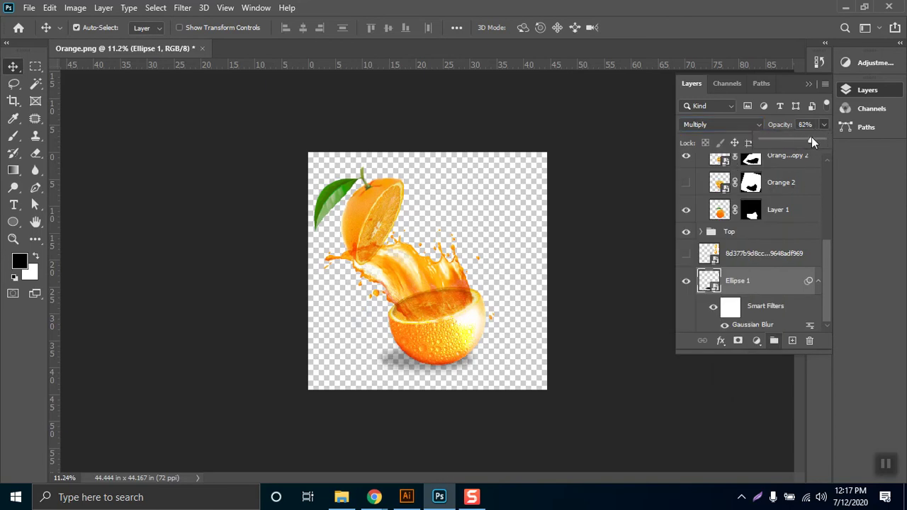
click(810, 140)
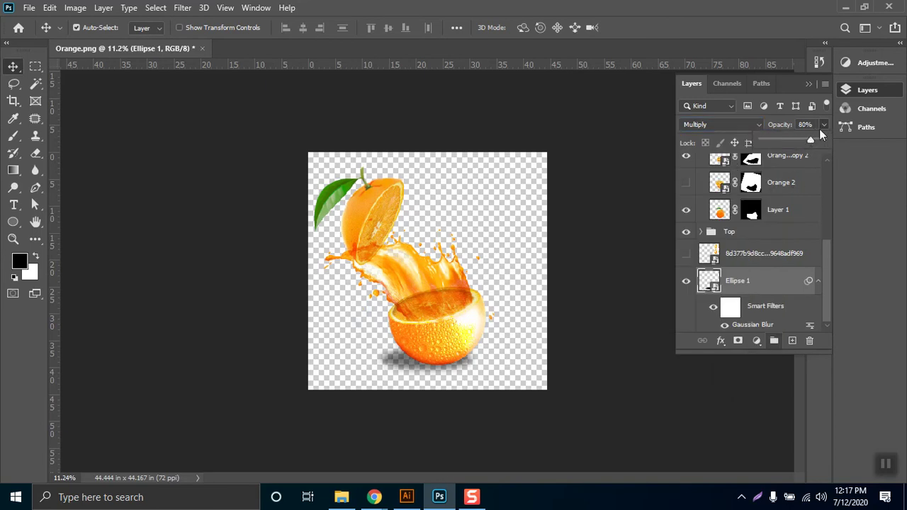
click(808, 85)
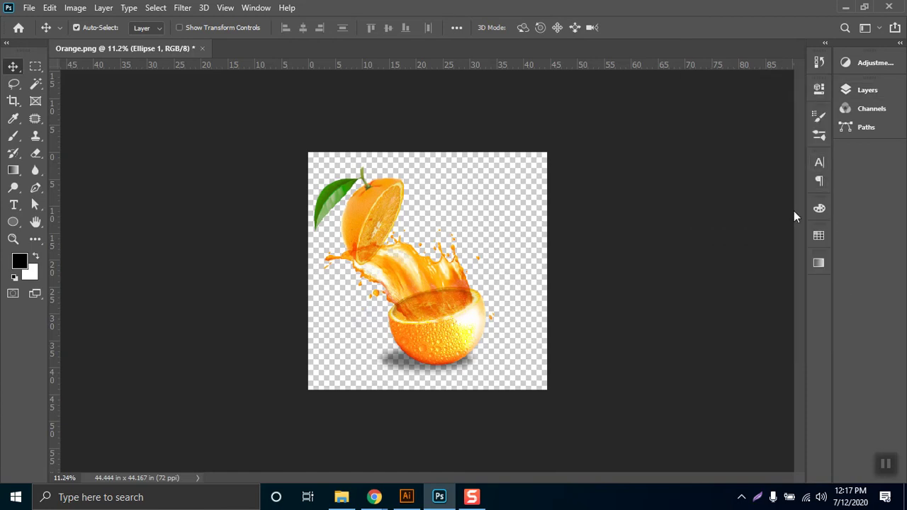
- Add a new layer below the ellipse at the base of the layer stack and fill it with white
click(847, 91)
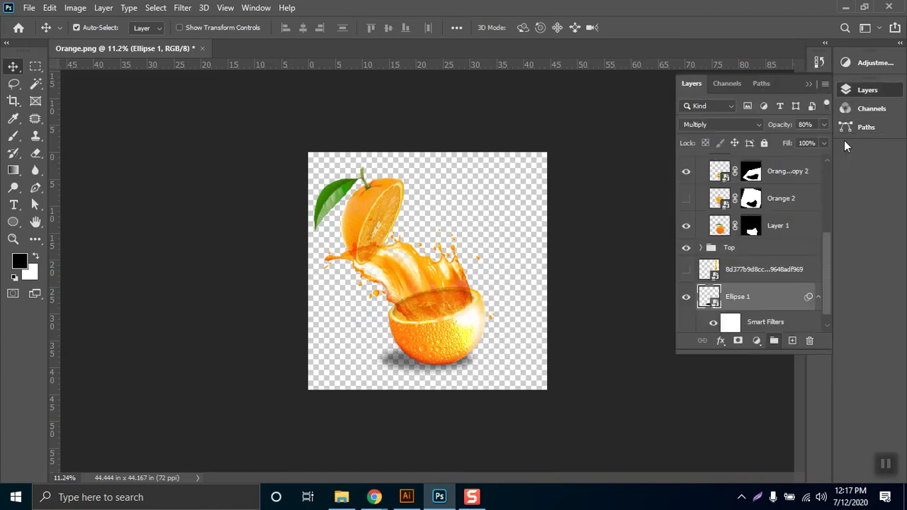
scroll(829, 302, down, 1)
click(792, 342)
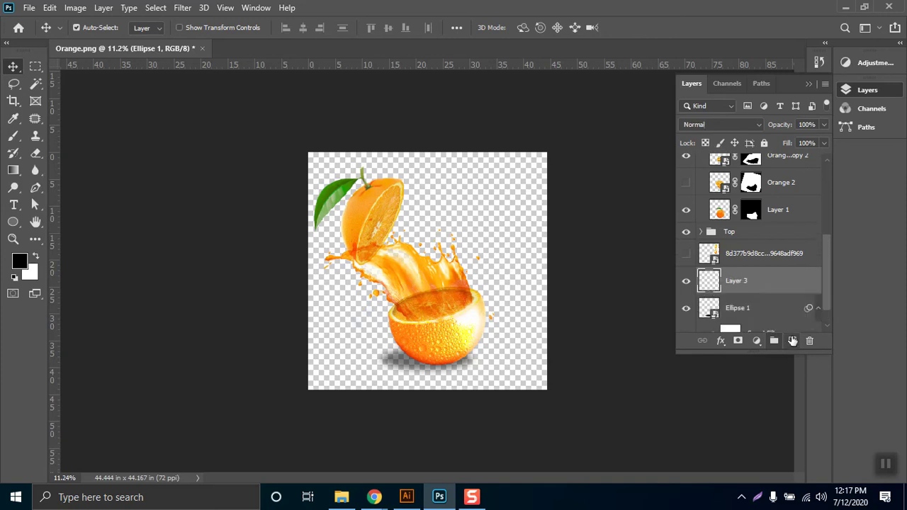
key(ctrl+bracketleft)
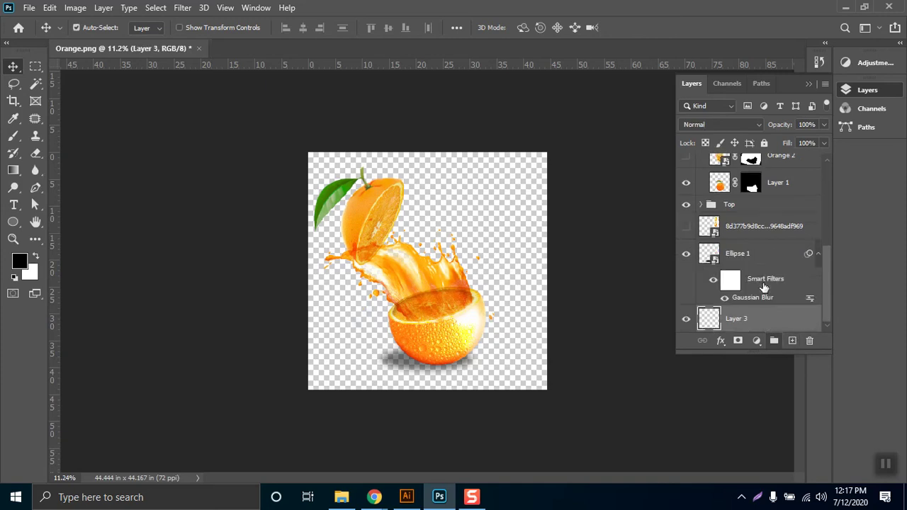
key(ctrl+BackSpace)
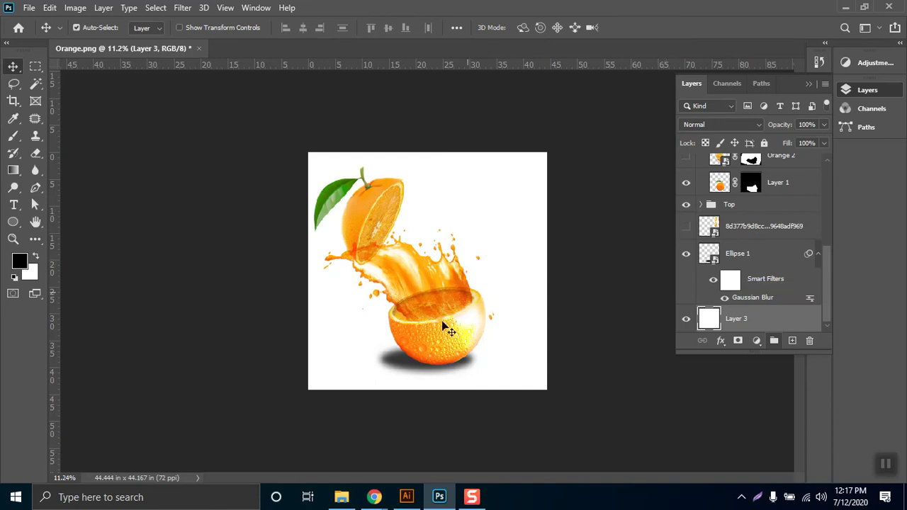
- Lower the blurred ellipse layer's opacity to 35%
click(766, 256)
click(823, 124)
drag(793, 142, 783, 145)
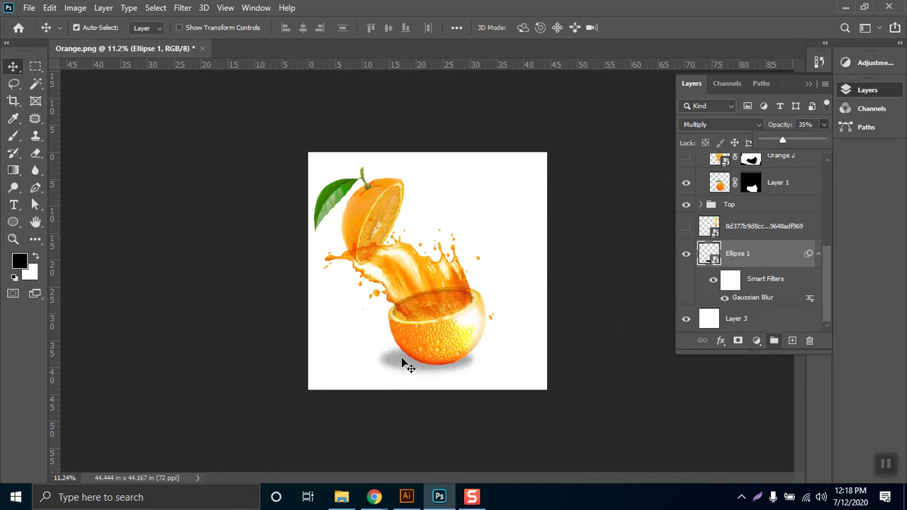
- Add a new layer above the ellipse and paint a black contact shadow under the orange's base with the soft 480 px brush
click(13, 137)
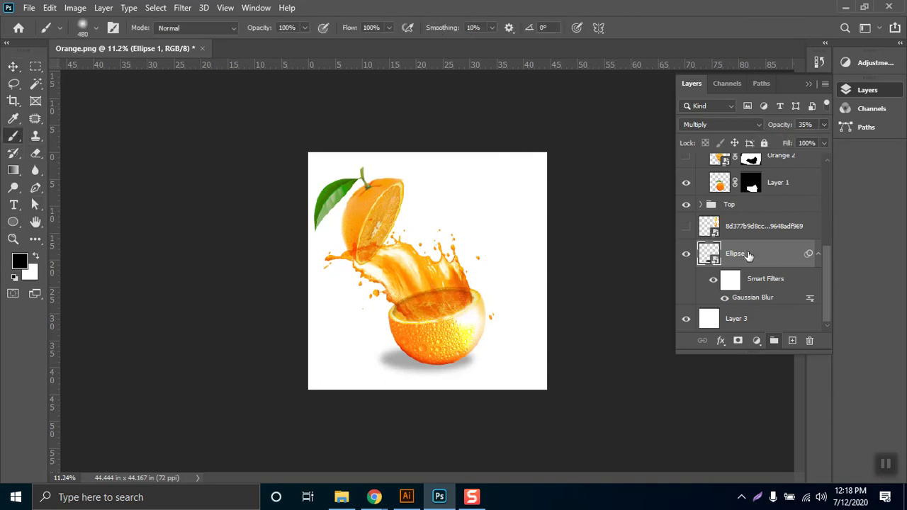
click(792, 341)
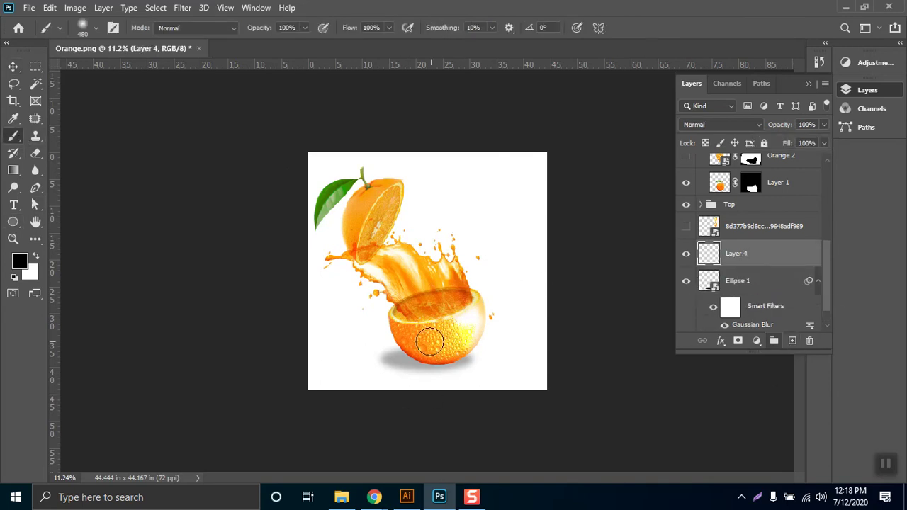
scroll(431, 344, up, 3)
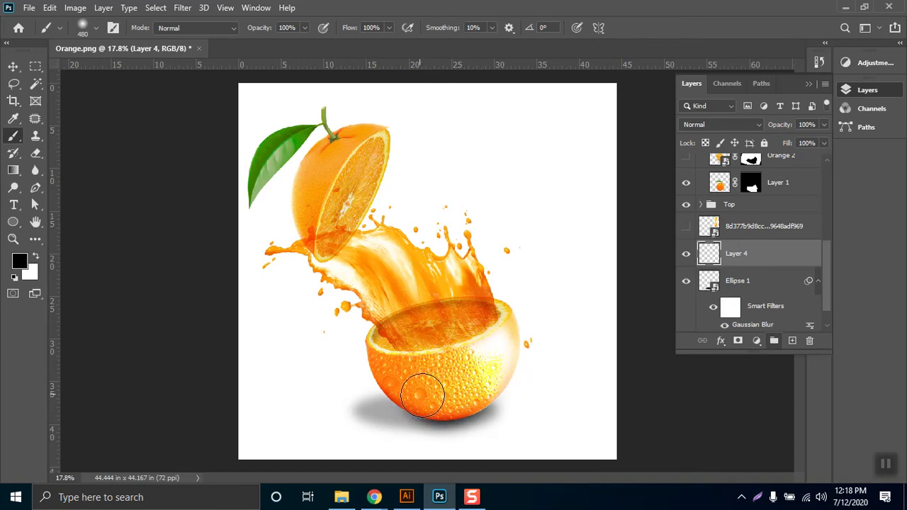
drag(441, 376, 424, 388)
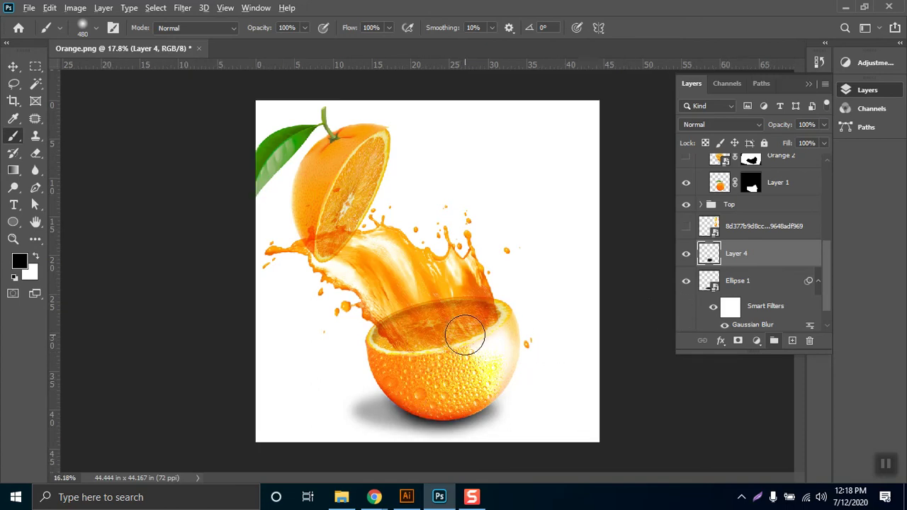
scroll(467, 334, down, 4)
scroll(507, 327, down, 1)
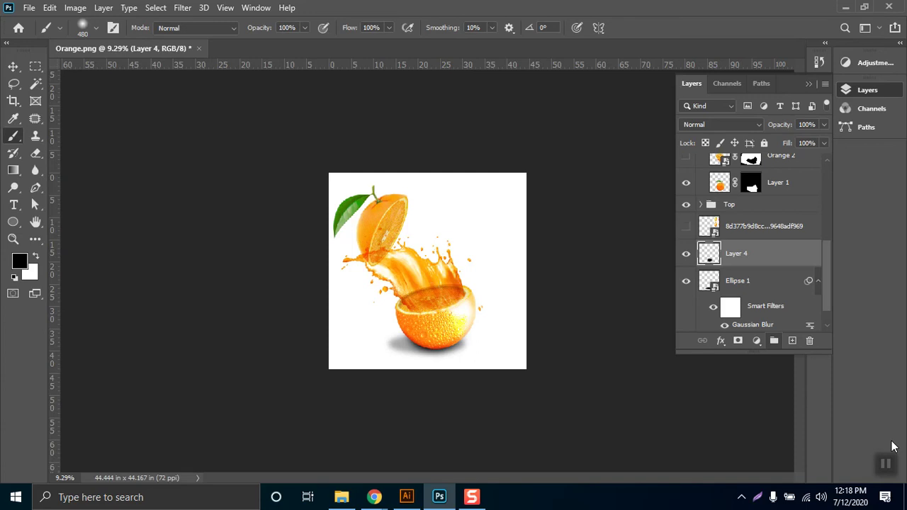
- Switch to Chrome to check the Google Meet participants, and return to Photoshop
mouse_move(366, 494)
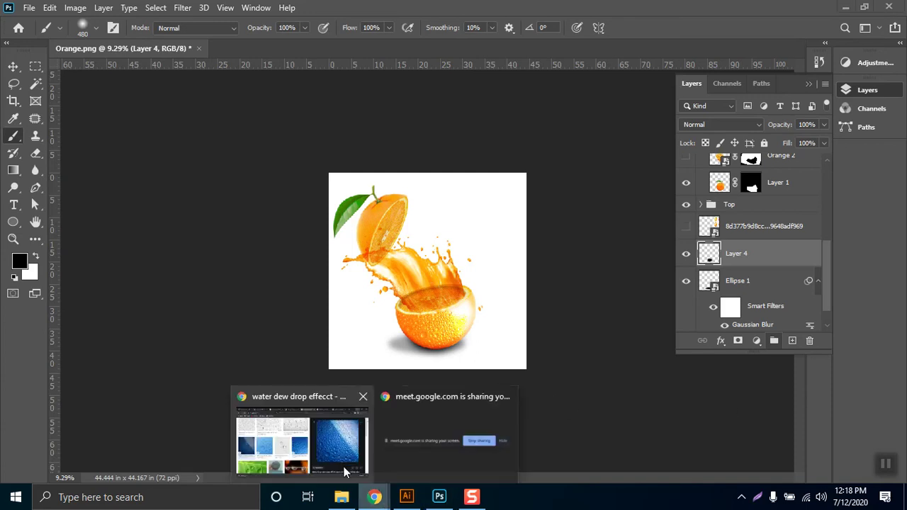
click(339, 447)
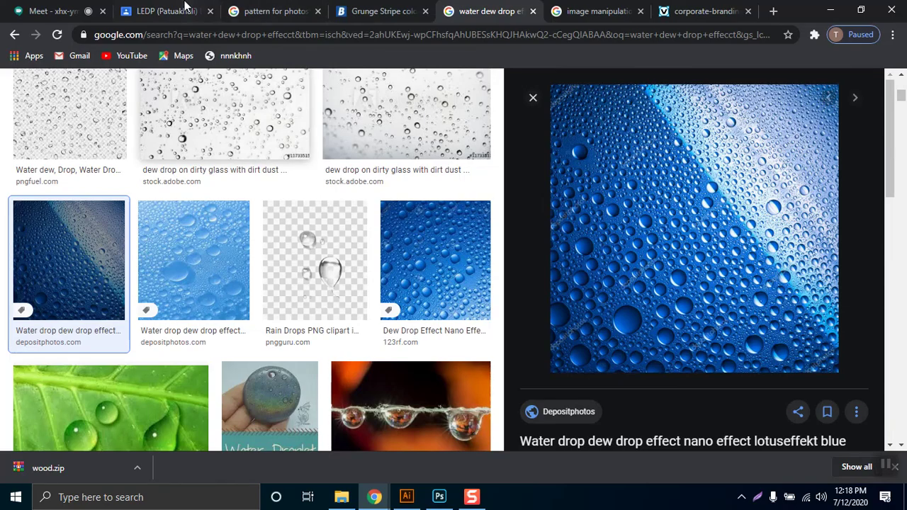
click(69, 5)
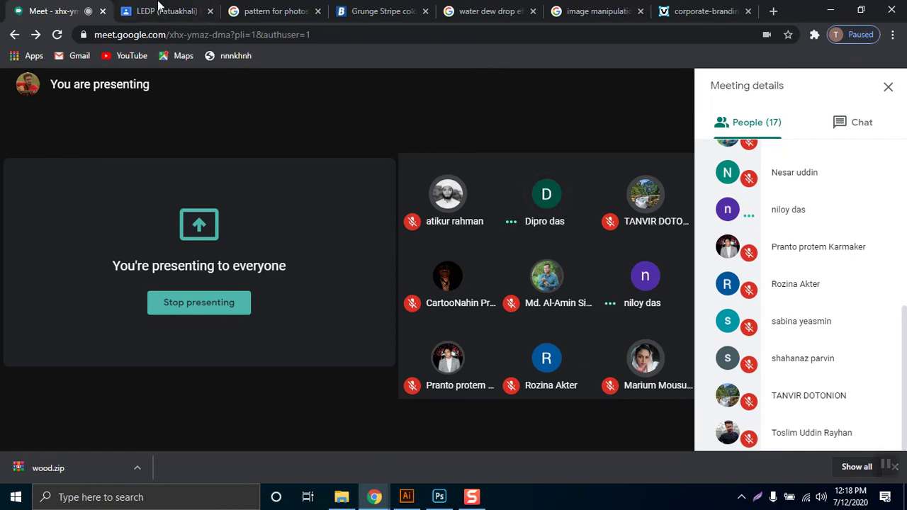
click(448, 499)
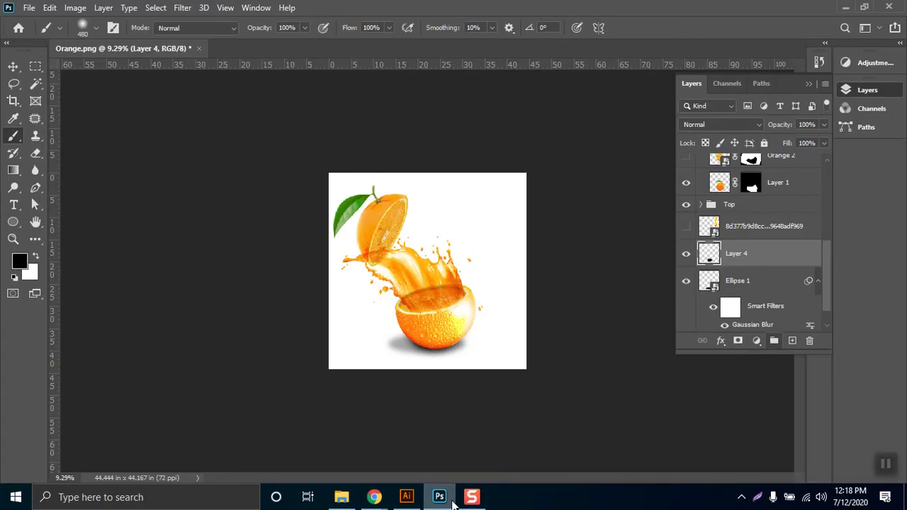
- Collapse the ellipse's smart filter list and hide both the painted shadow layer and the ellipse layer
click(818, 283)
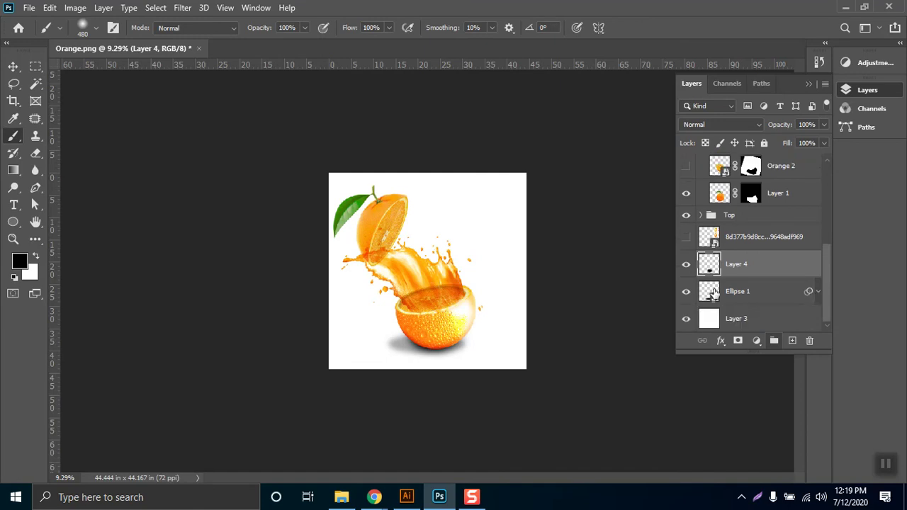
click(686, 264)
click(686, 292)
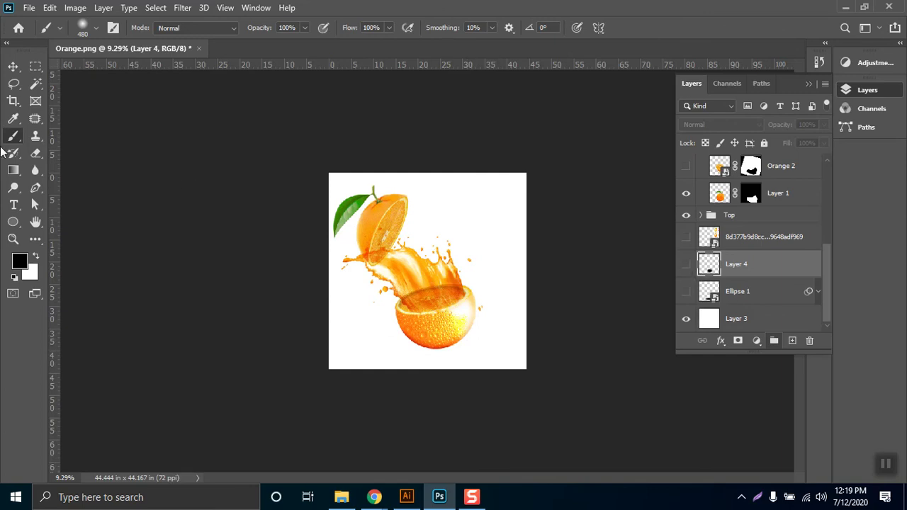
- Delete the Ellipse 1 layer, the white Layer 3 and the painted shadow on Layer 4
click(742, 296)
click(686, 292)
click(686, 292)
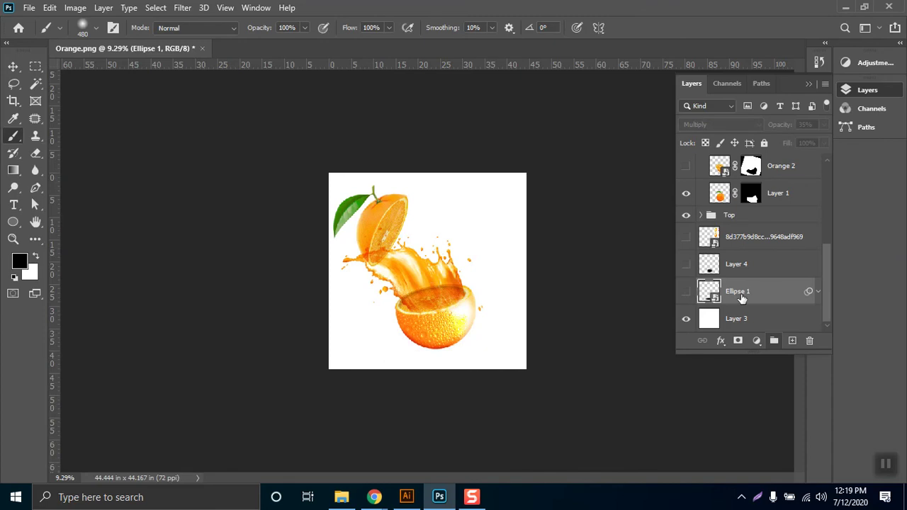
click(819, 291)
scroll(827, 296, down, 1)
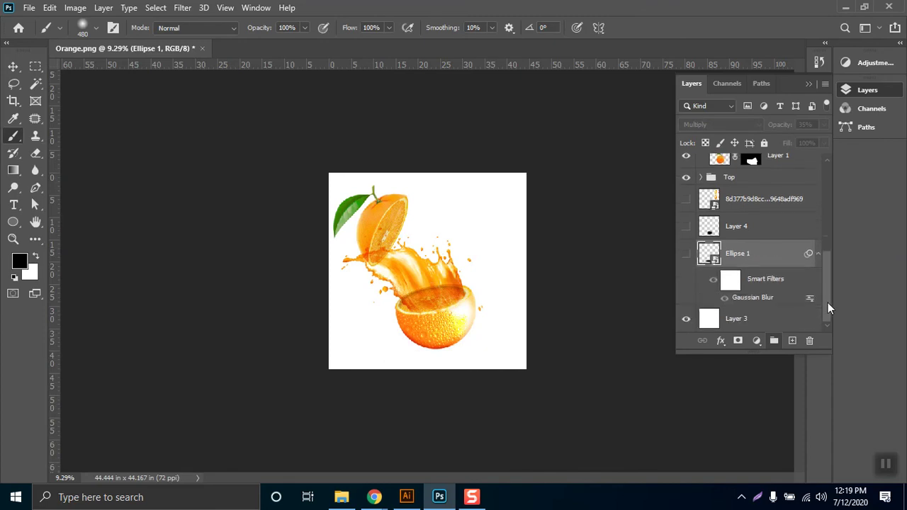
key(Delete)
key(Delete)
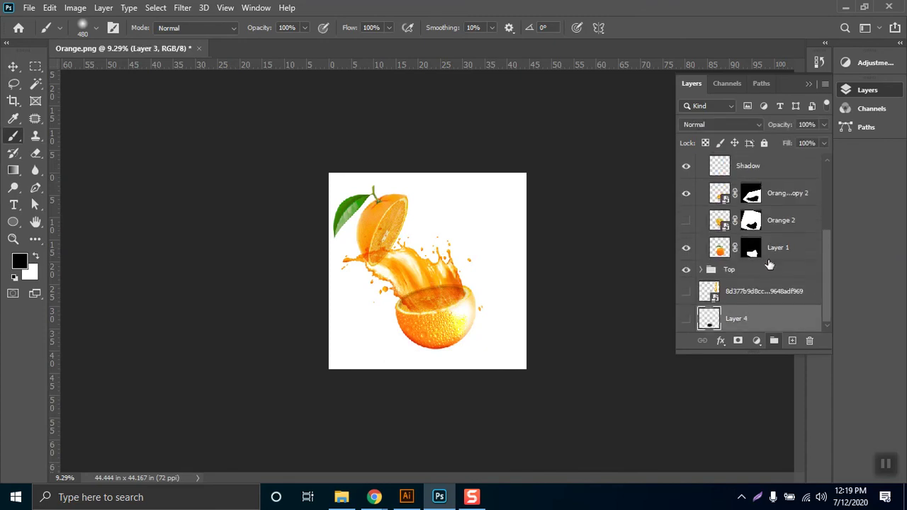
key(Delete)
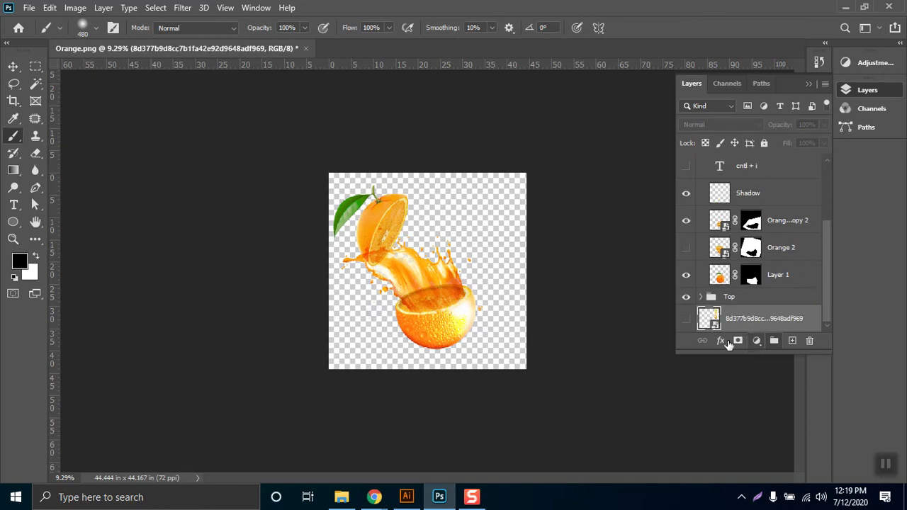
- Draw a black ellipse about 1161 by 248 px beneath the lower orange half and move it to about X 1020 px, Y 2727 px
drag(13, 222, 49, 248)
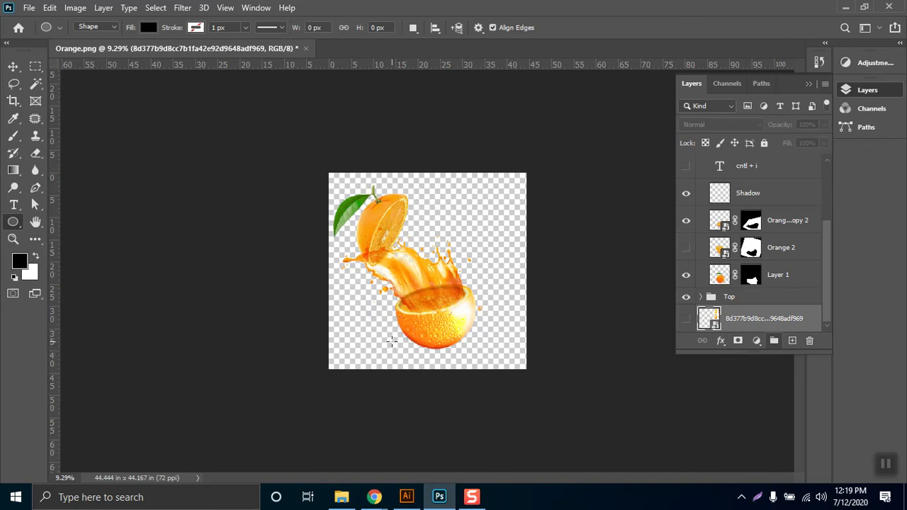
drag(395, 340, 466, 355)
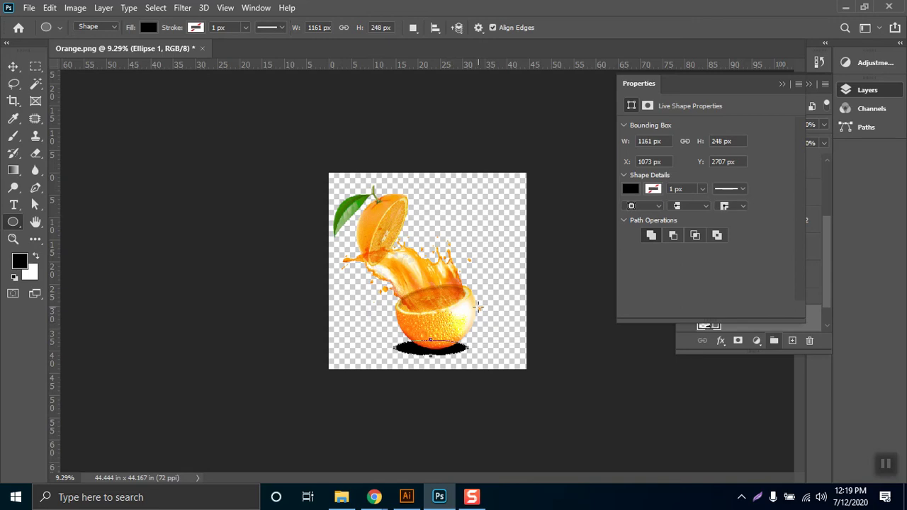
click(13, 66)
drag(399, 348, 397, 349)
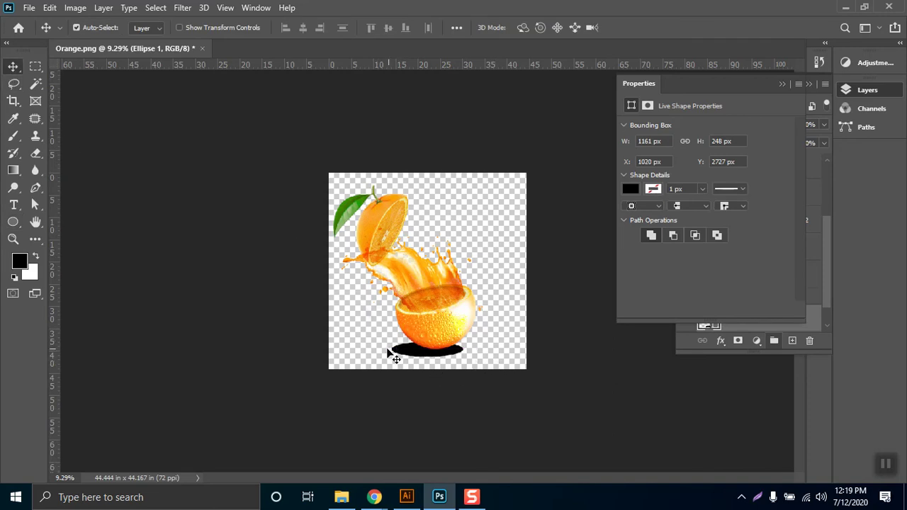
click(782, 84)
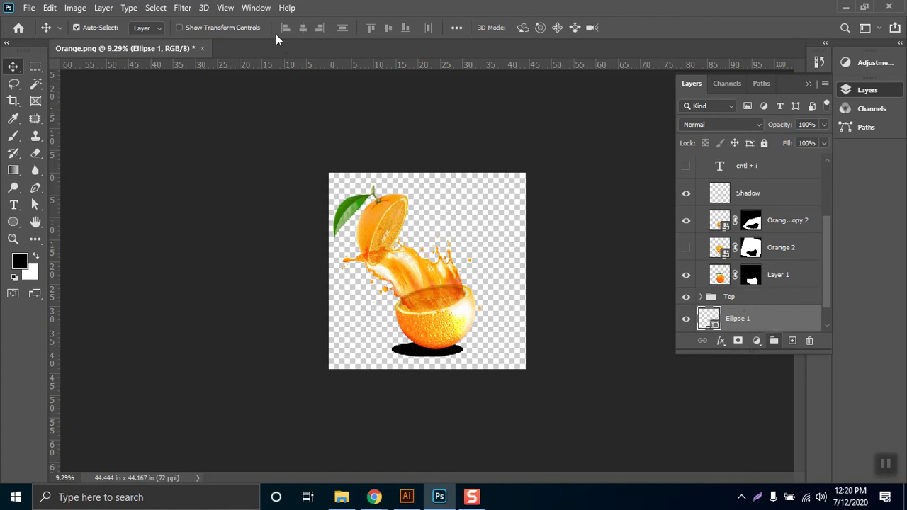
- Start a Gaussian Blur on the black ellipse beneath the orange, converting its shape layer to a smart object
click(182, 8)
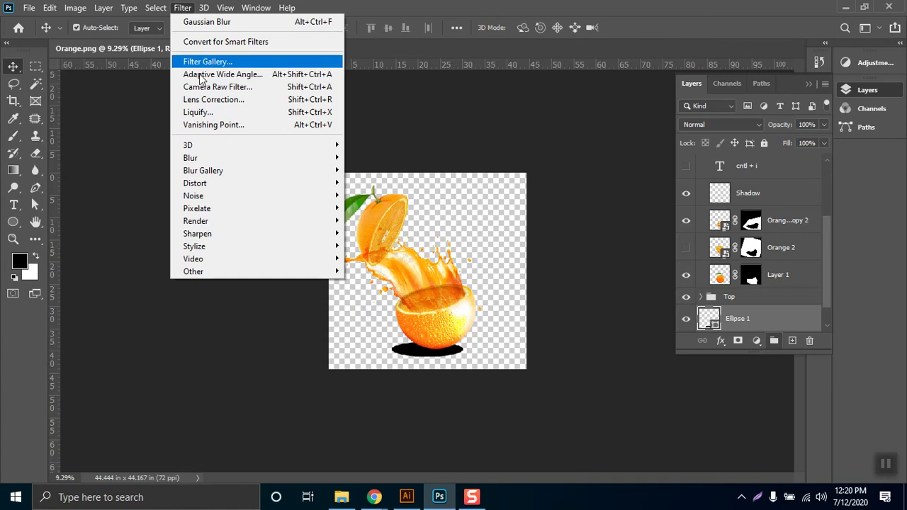
mouse_move(334, 163)
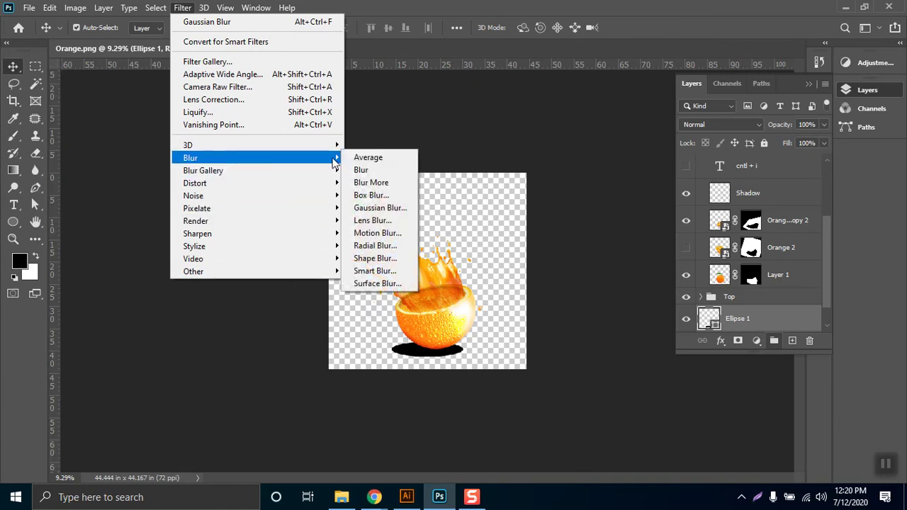
mouse_move(154, 6)
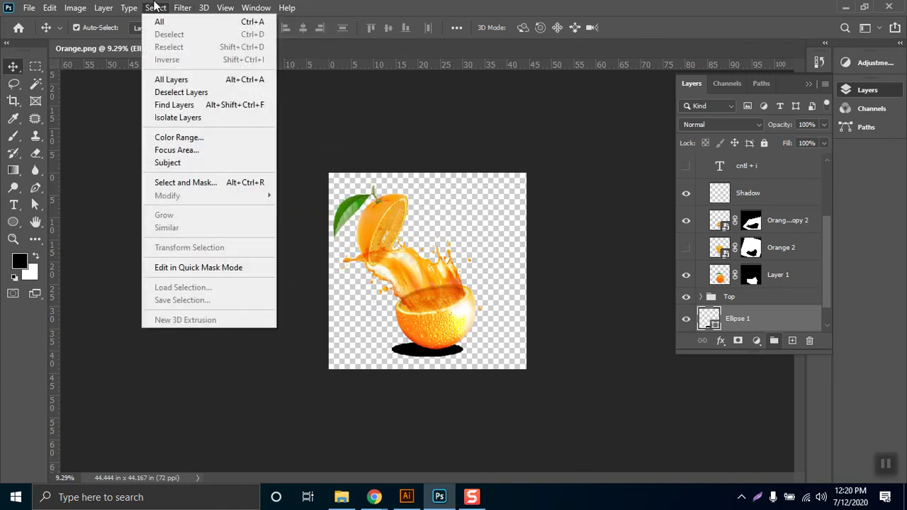
click(182, 7)
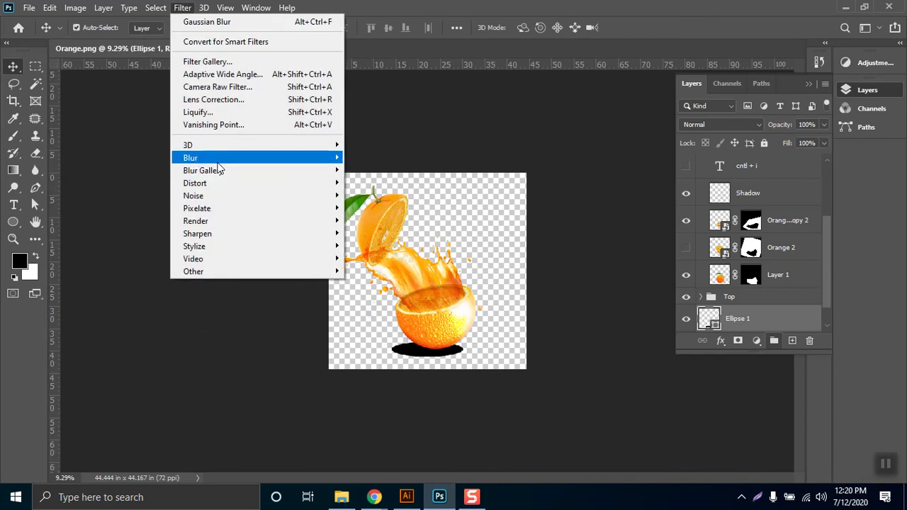
mouse_move(227, 157)
click(368, 207)
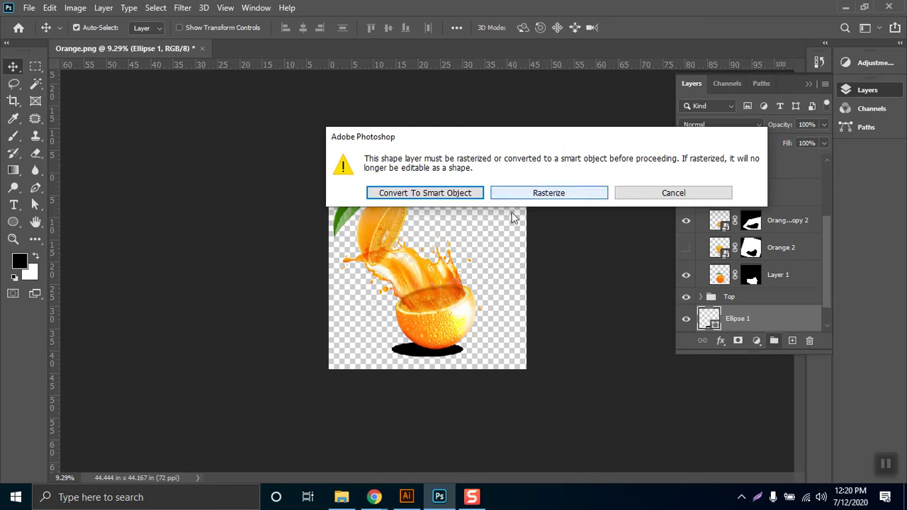
click(441, 194)
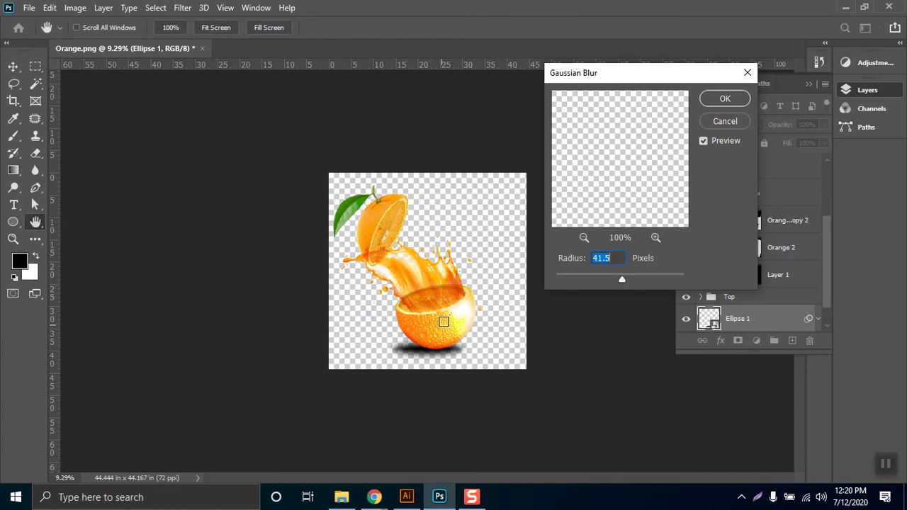
- Compare the ellipse with and without the blur preview, apply a 37.4 px blur radius, and collapse its smart filter list
click(703, 140)
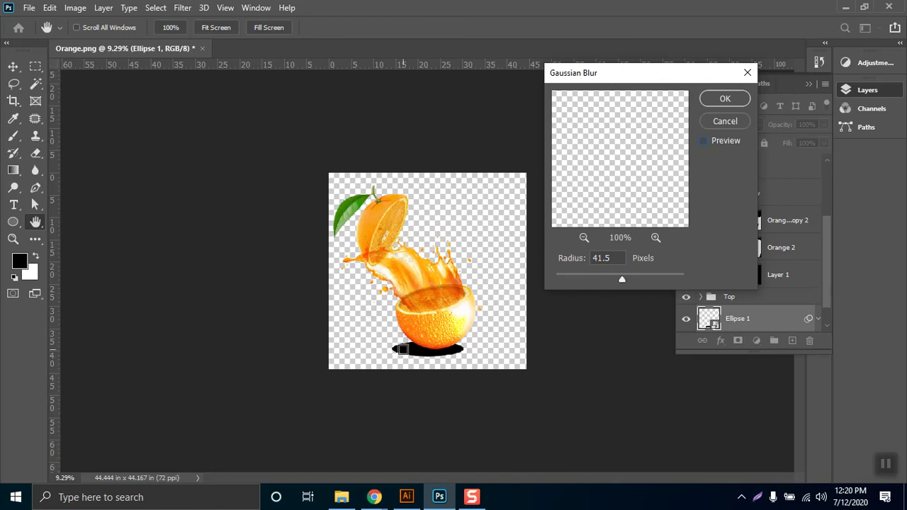
click(703, 140)
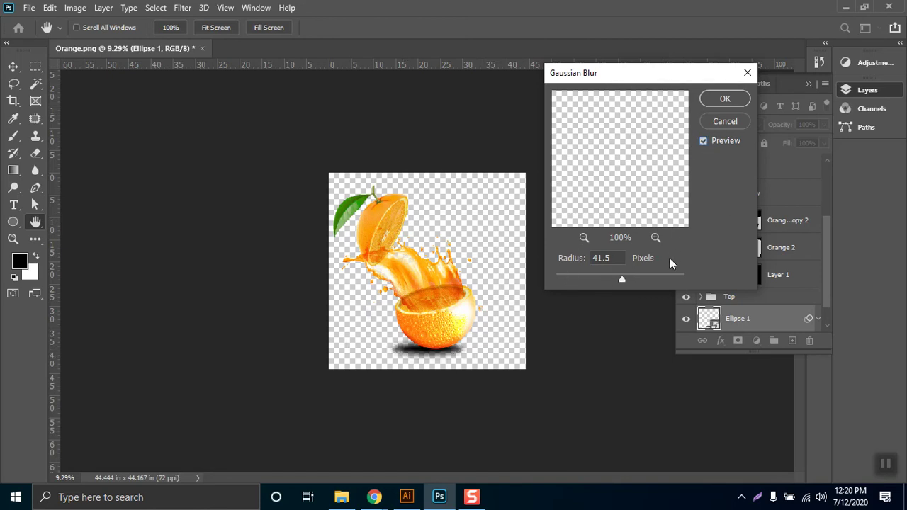
mouse_move(619, 278)
mouse_down()
mouse_move(646, 274)
mouse_move(627, 278)
mouse_up()
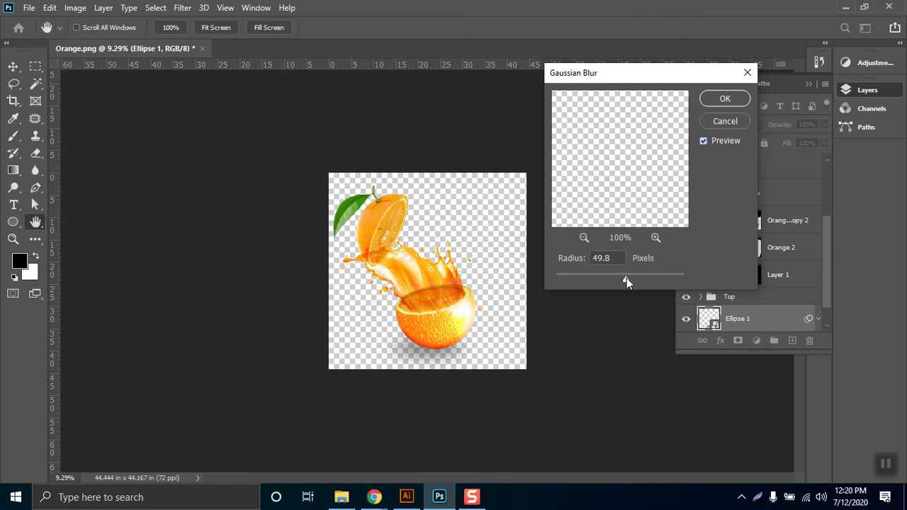
mouse_move(610, 281)
mouse_down()
mouse_move(603, 277)
mouse_move(620, 282)
mouse_up()
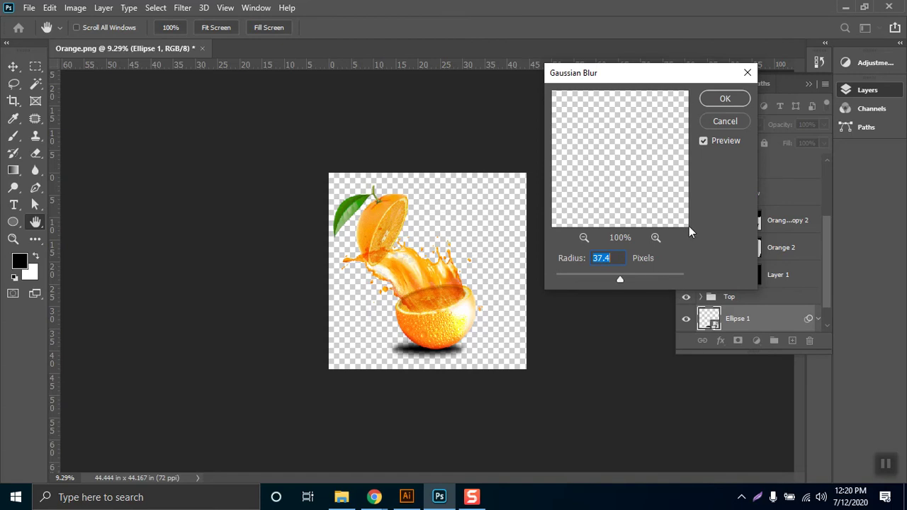
click(732, 101)
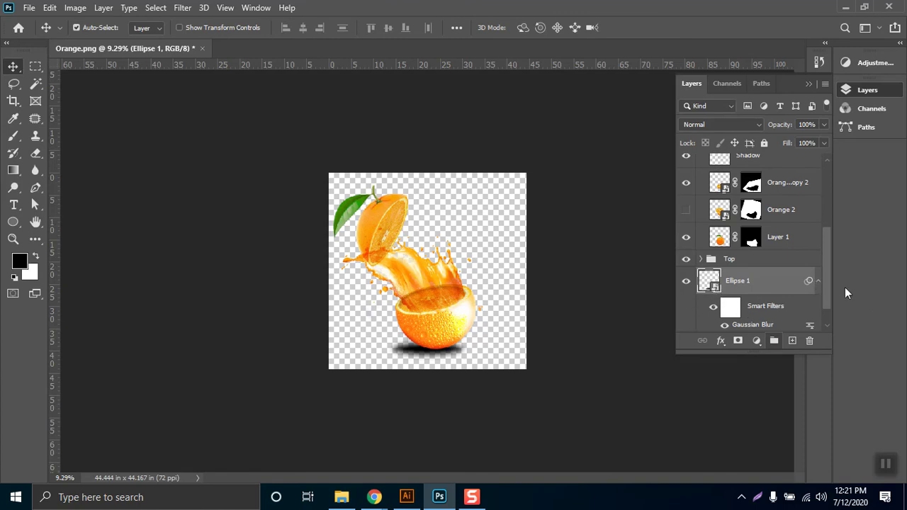
click(817, 282)
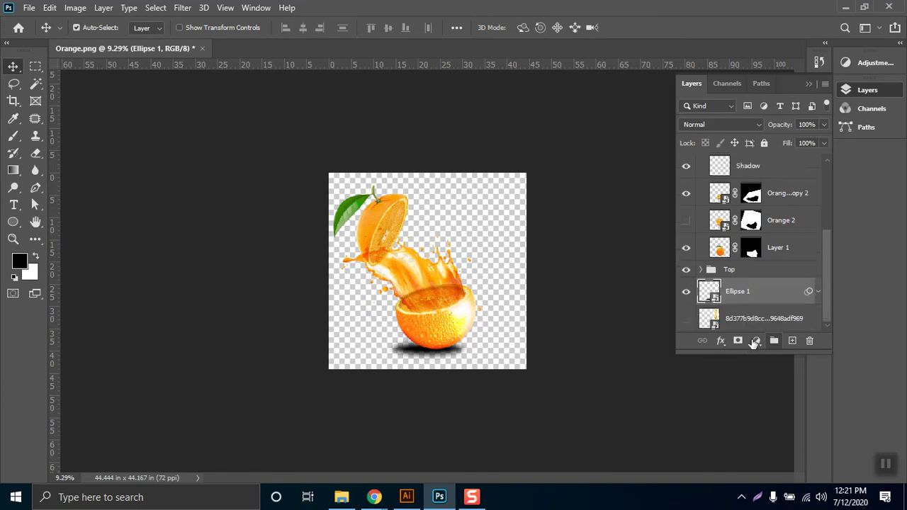
- Add a new layer directly beneath the blurred ellipse and fill it with white as the background
click(792, 341)
mouse_move(741, 291)
mouse_down()
mouse_move(741, 336)
mouse_move(745, 301)
mouse_up()
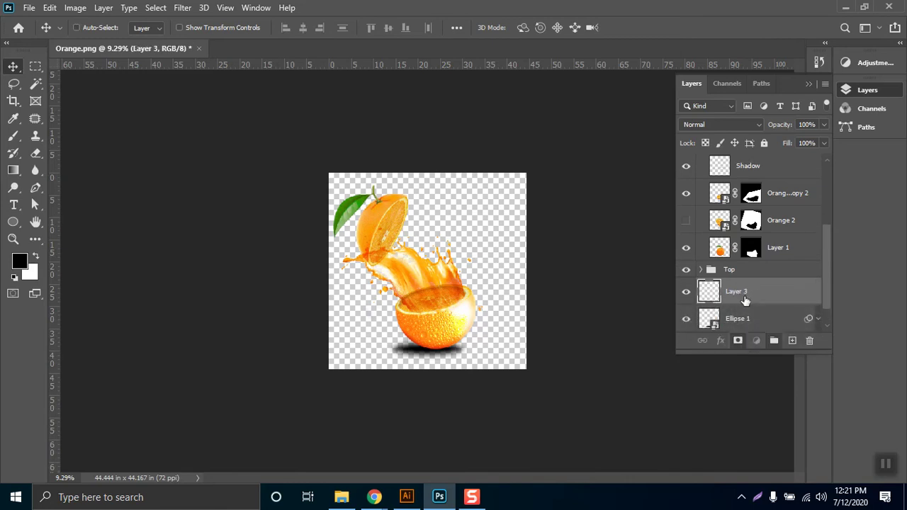
key(ctrl+bracketleft)
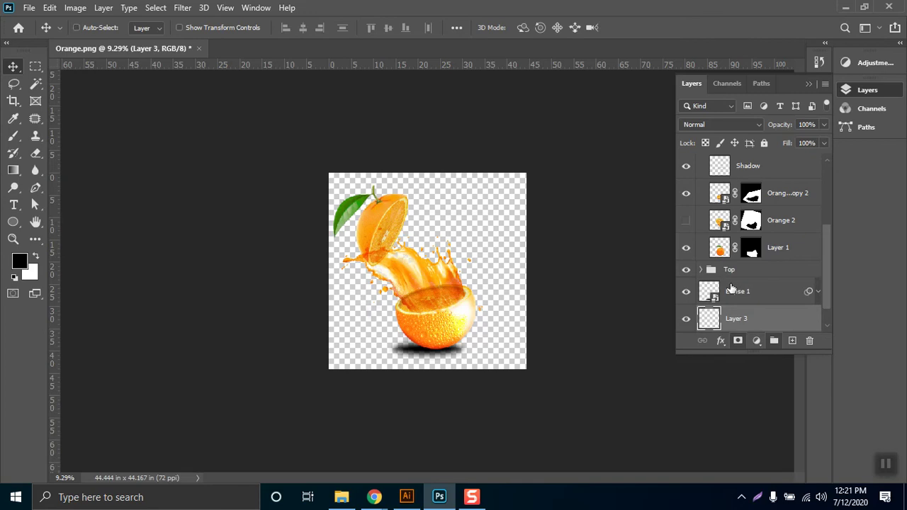
key(ctrl+BackSpace)
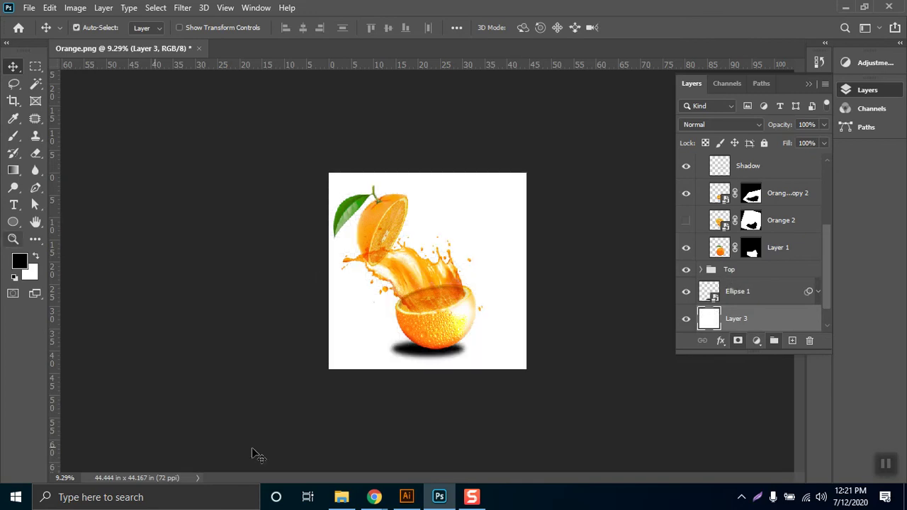
- Rename the blurred ellipse layer as Shadow 1
double_click(737, 291)
text(Sha)
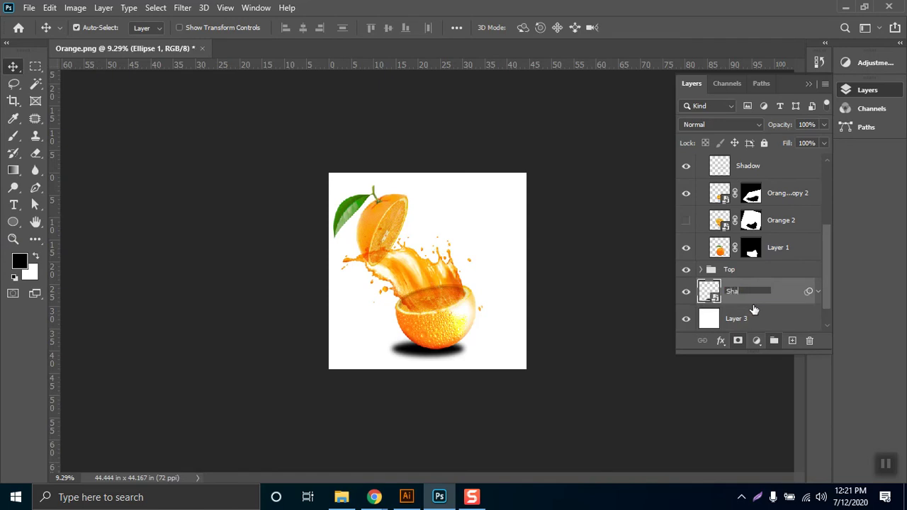
text(dow 1)
key(Return)
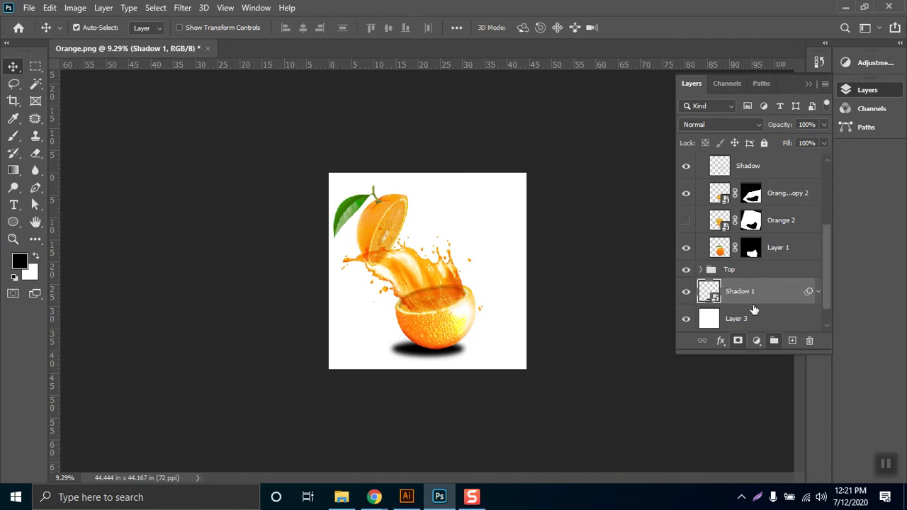
- Set the Shadow 1 layer to Multiply blending at 40% opacity
click(728, 124)
click(716, 176)
click(822, 126)
click(779, 141)
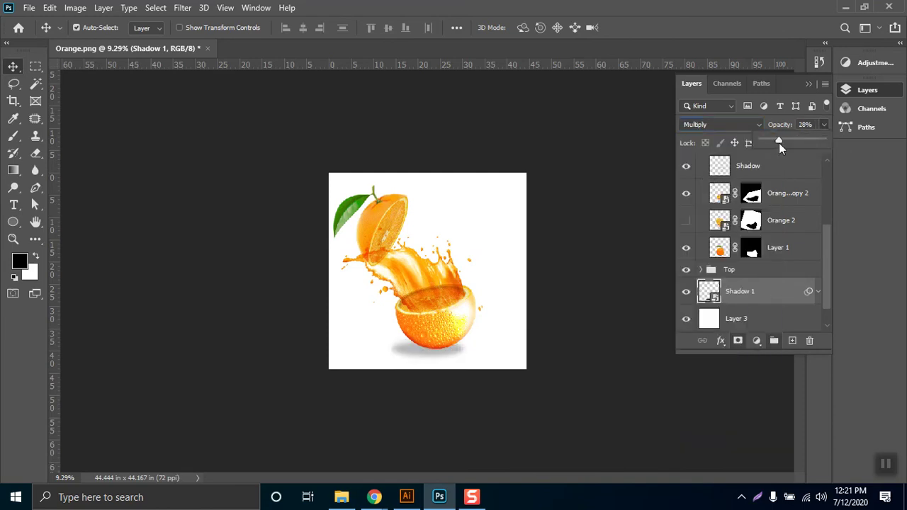
drag(778, 142, 785, 142)
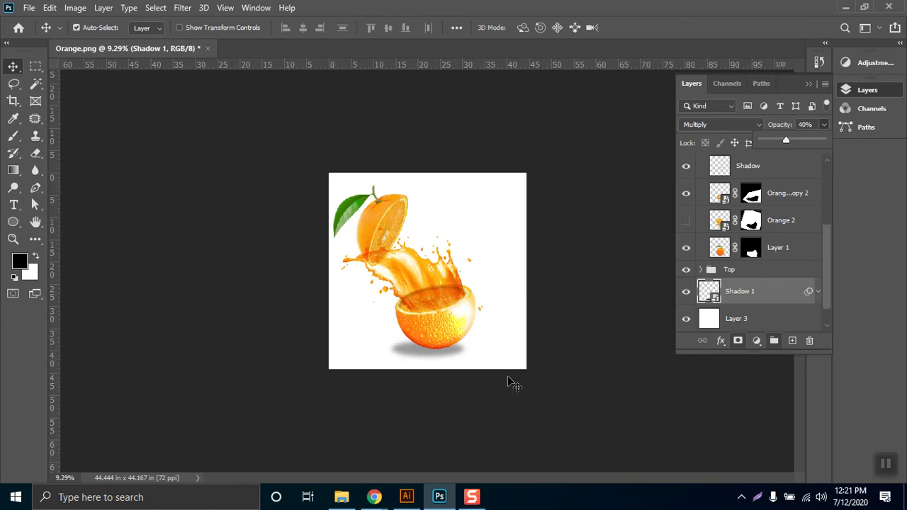
- Add a new layer above Shadow 1 and paint a soft black contact shadow under the orange with a 480 px brush
click(792, 341)
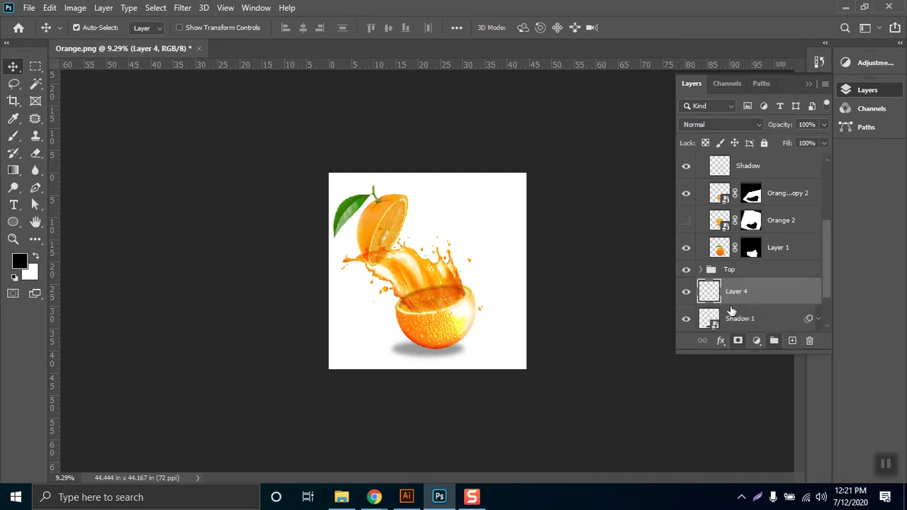
click(13, 136)
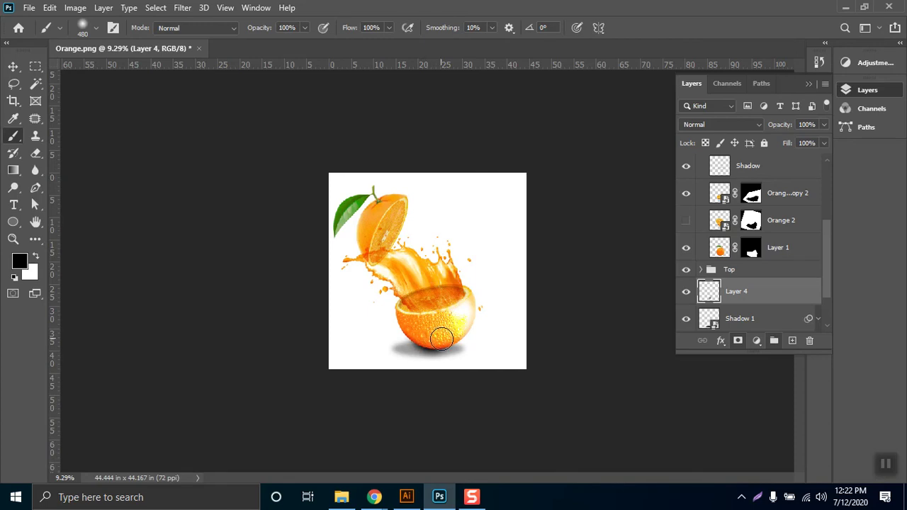
mouse_move(443, 339)
mouse_down()
mouse_move(427, 339)
mouse_move(428, 322)
mouse_move(418, 327)
mouse_move(426, 333)
mouse_up()
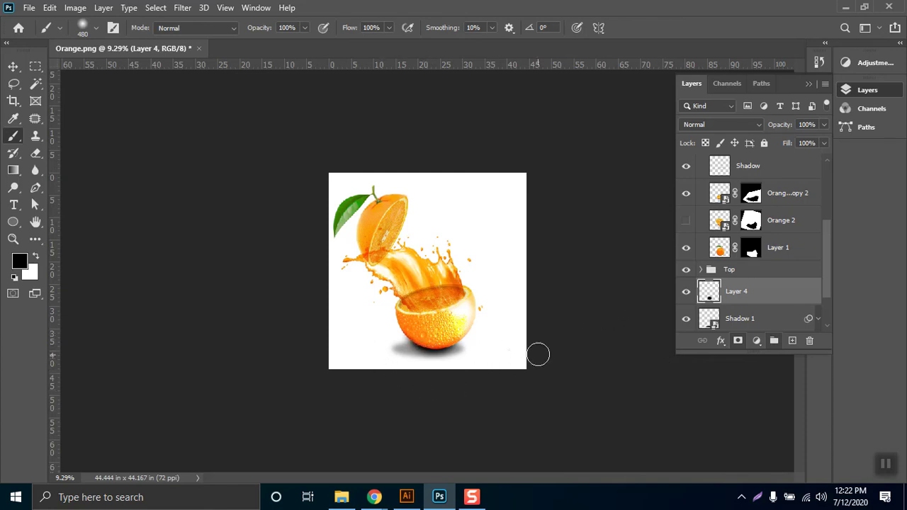
- Reduce the soft brush to 417 px and set the painted contact shadow layer's opacity to 77%
right_click(434, 273)
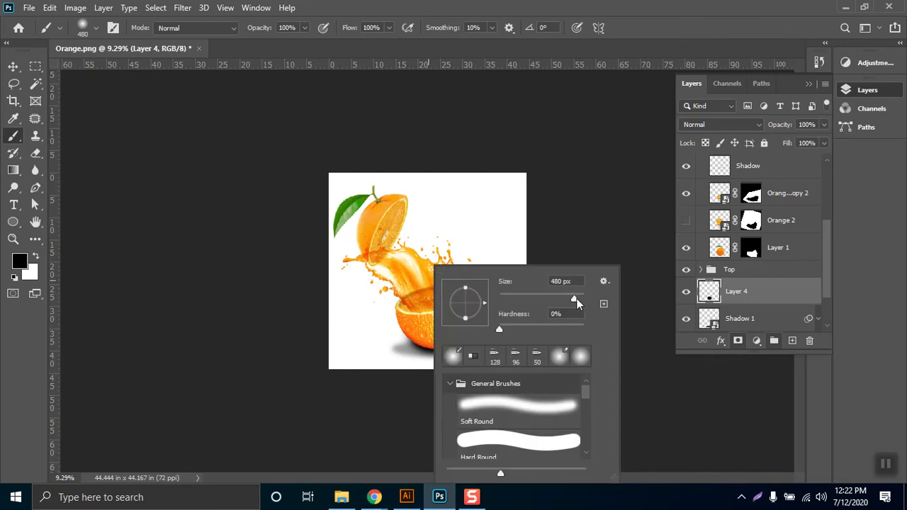
drag(579, 298, 571, 299)
key(Return)
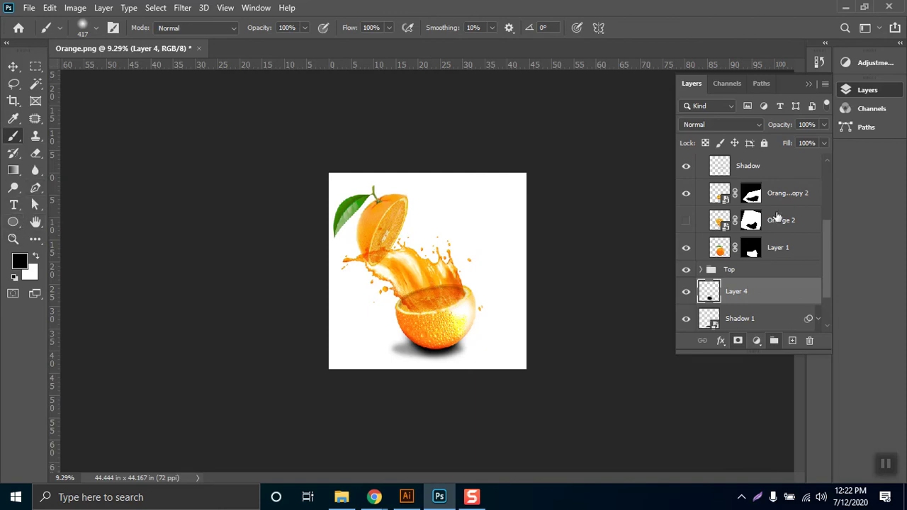
drag(826, 124, 805, 139)
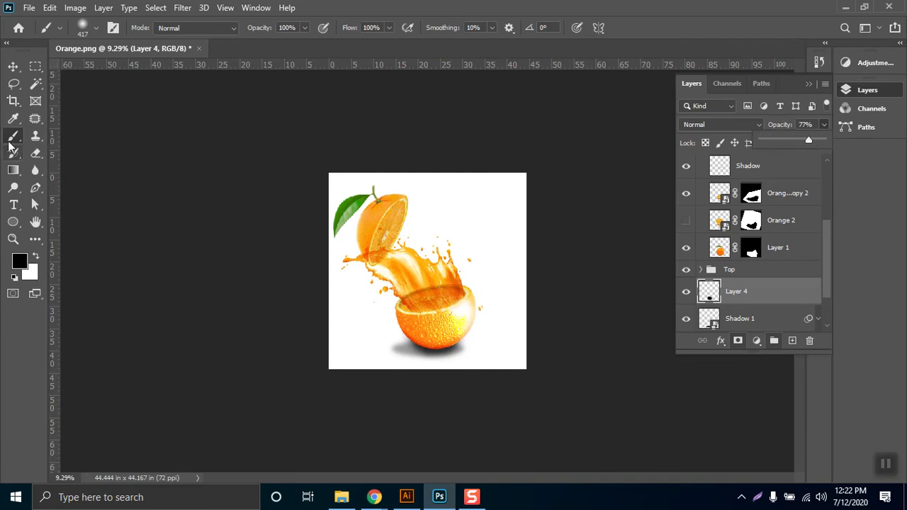
click(35, 66)
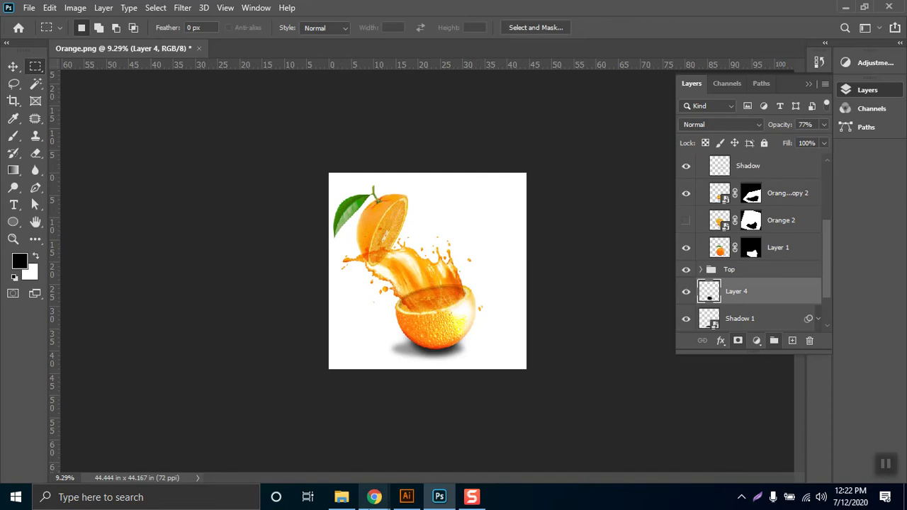
- Switch to Chrome, preview the floating house, glowing portal and phone railway examples in the image manipulation results, and return to Photoshop
click(374, 497)
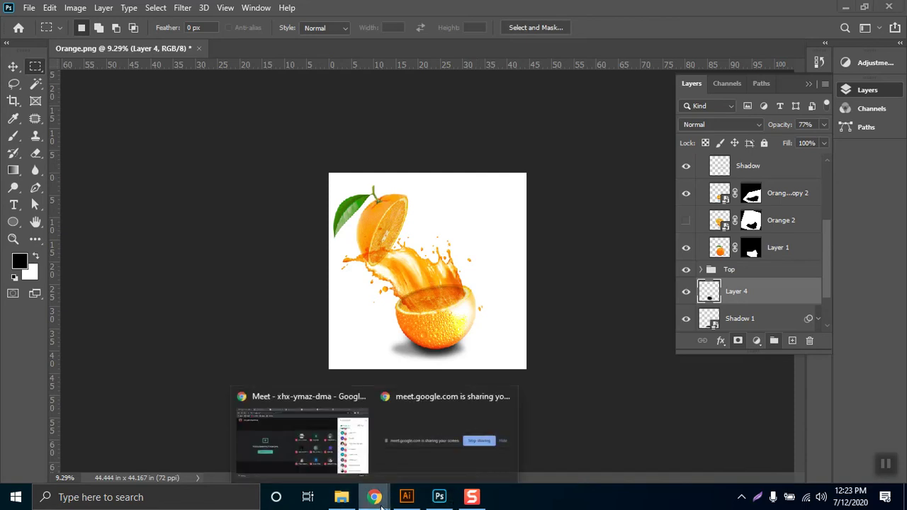
click(286, 420)
click(608, 11)
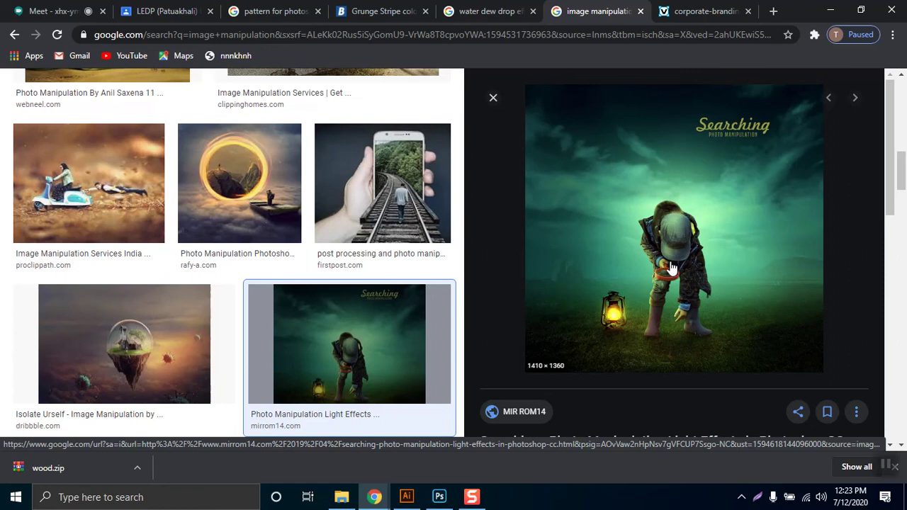
click(131, 365)
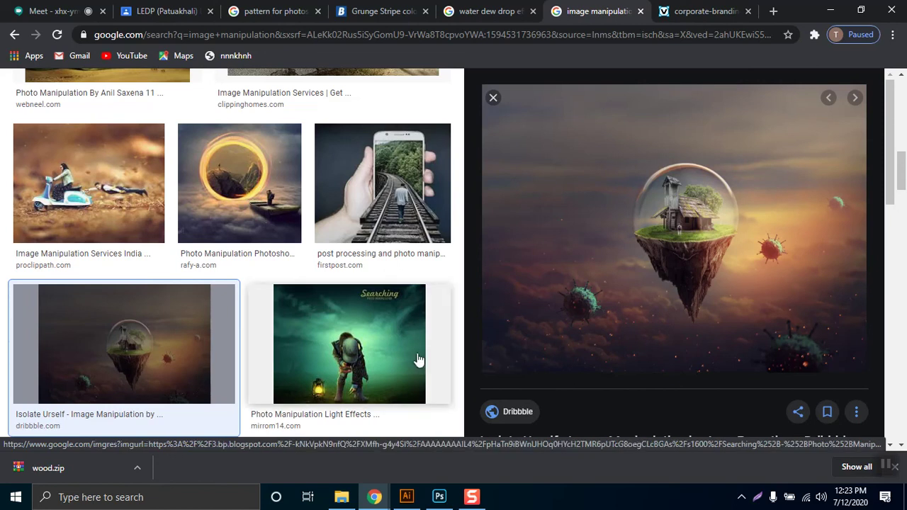
click(297, 179)
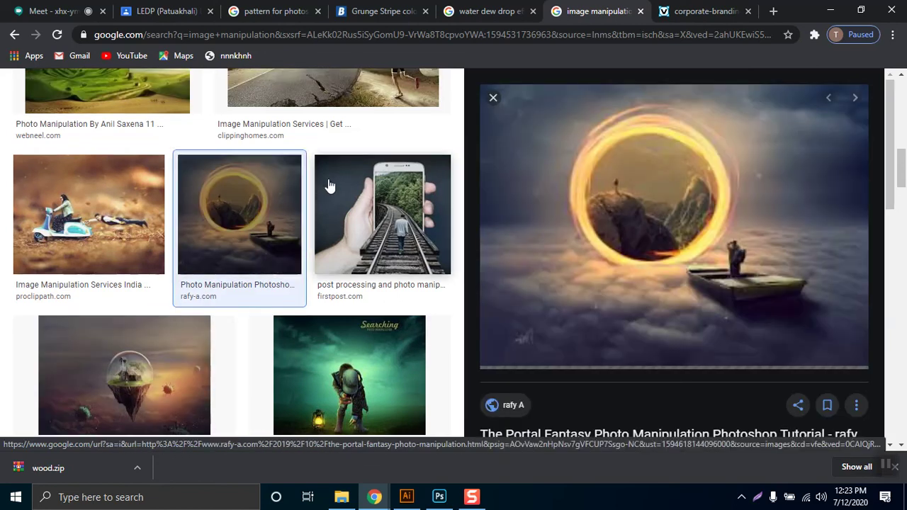
click(390, 175)
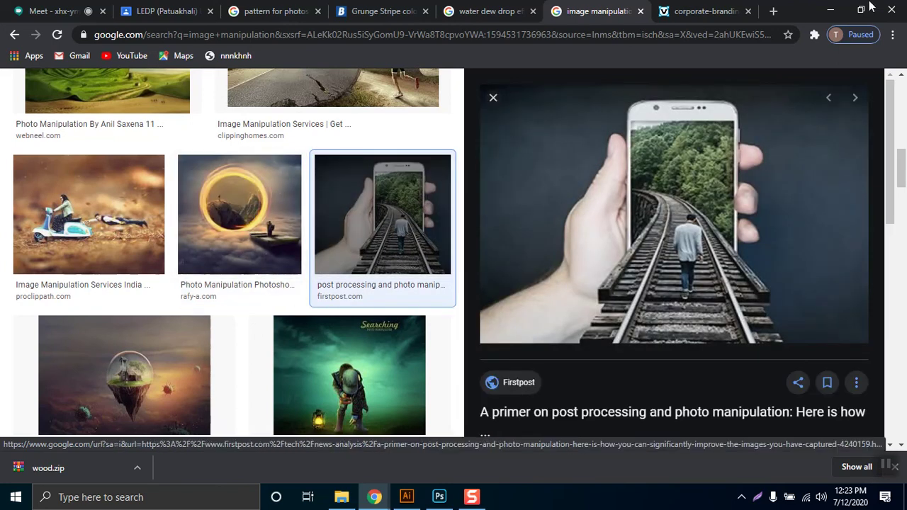
click(832, 7)
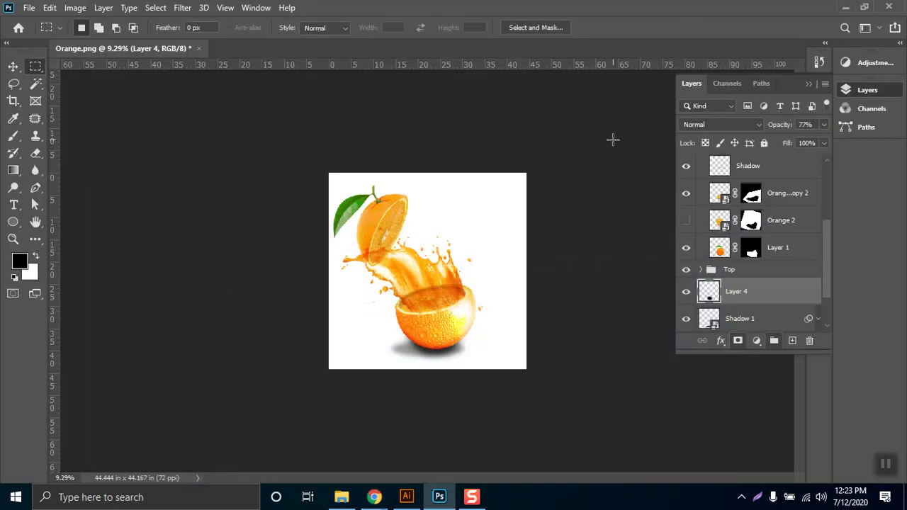
- View the maxresdefault image from the Class 4 folder, close it, and switch back to the image manipulation results in Chrome
click(847, 6)
double_click(461, 229)
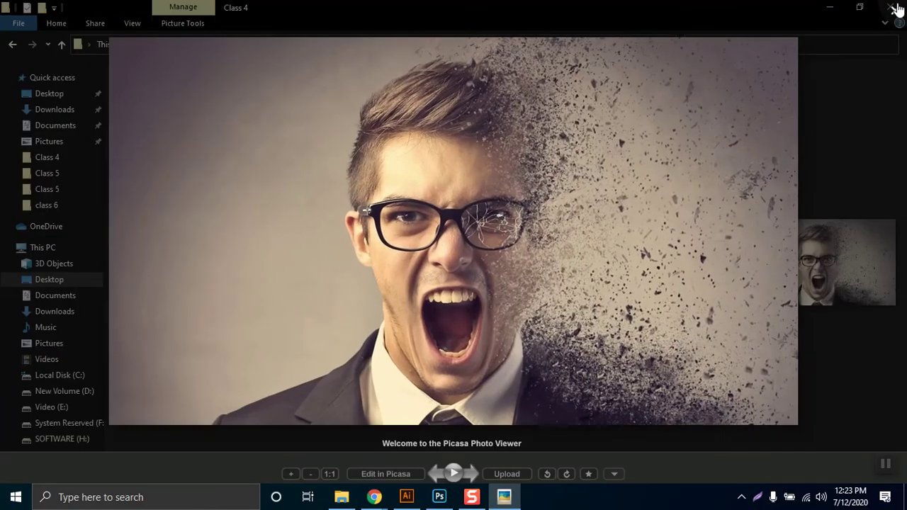
click(895, 10)
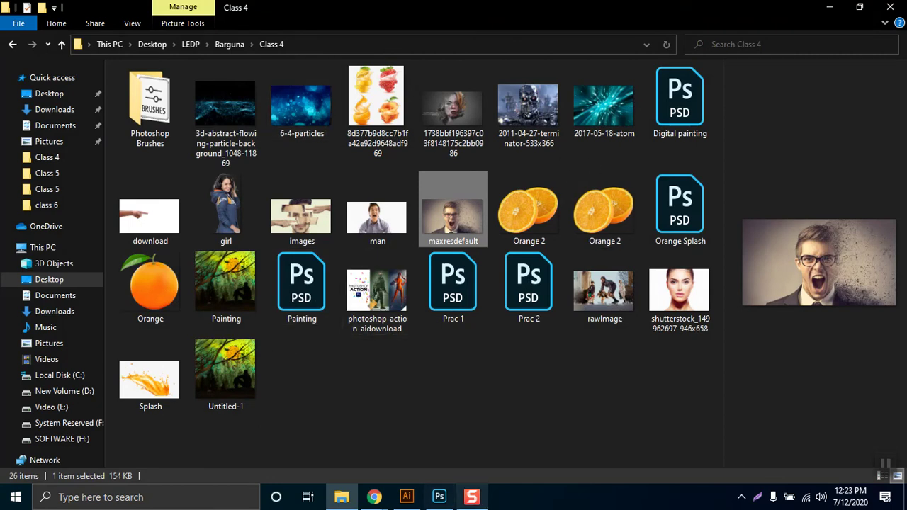
click(374, 497)
click(273, 411)
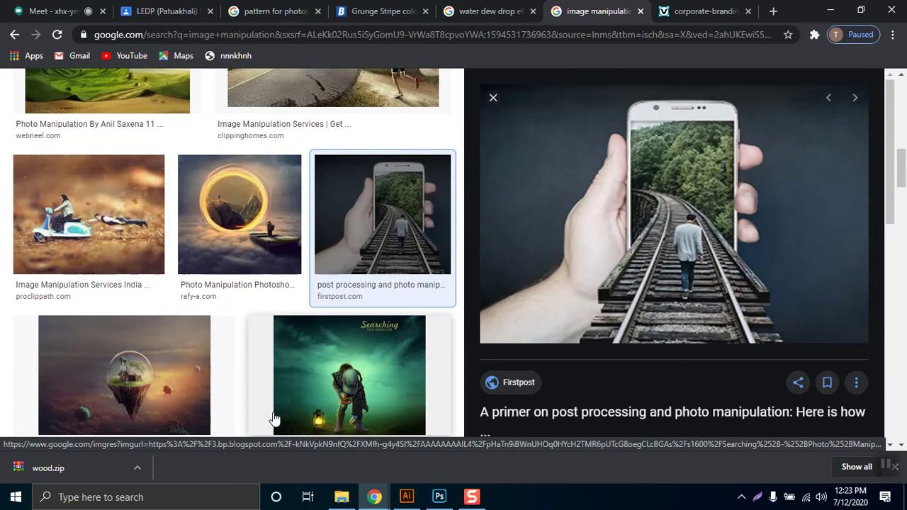
- Preview the scooter manipulation example, check the Meet call, and return to the Class 4 folder in File Explorer
click(97, 269)
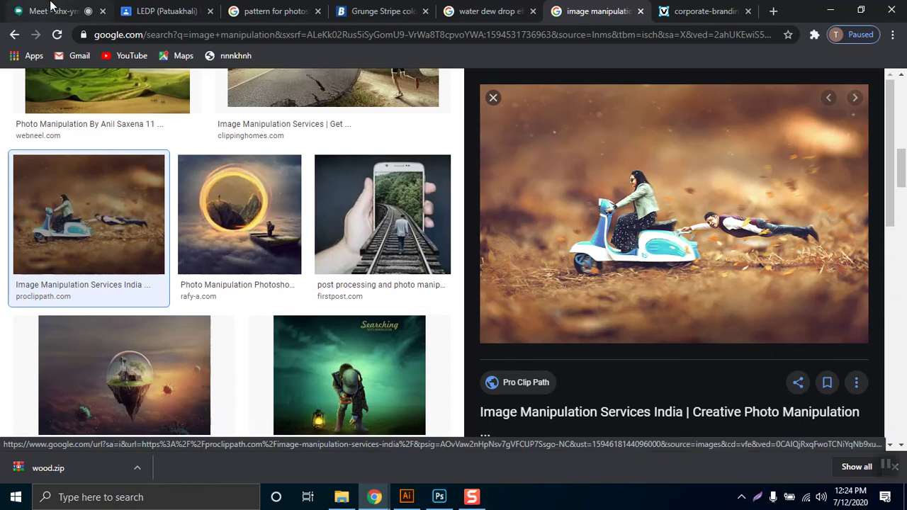
click(29, 8)
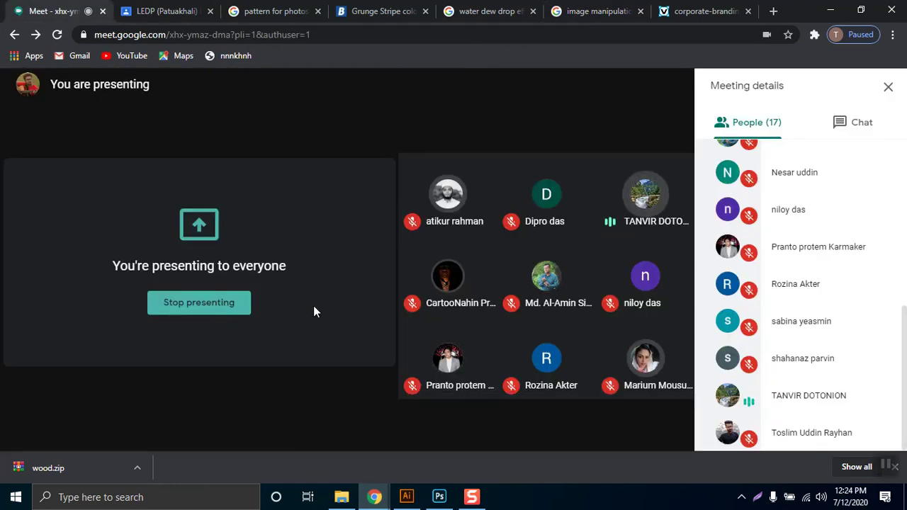
click(833, 8)
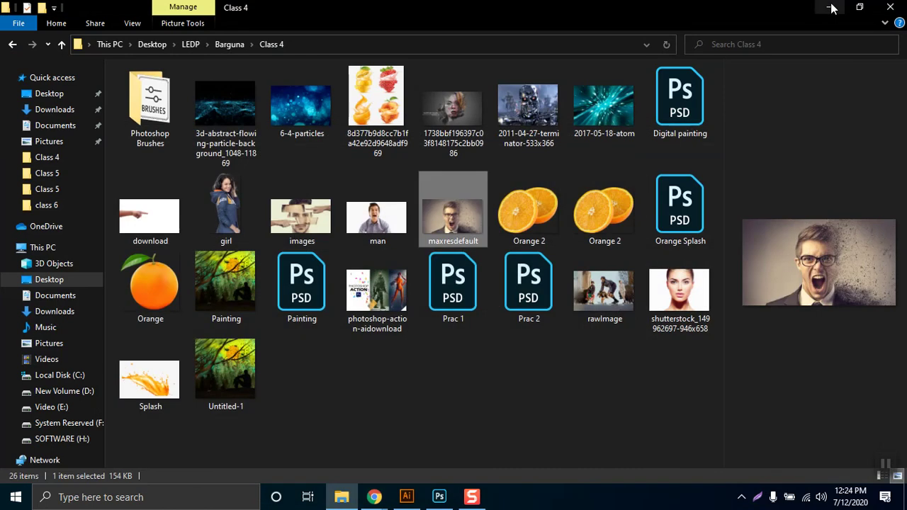
- View the halftone splash effect portrait and the girl image from the Class 4 folder, closing each preview
click(433, 366)
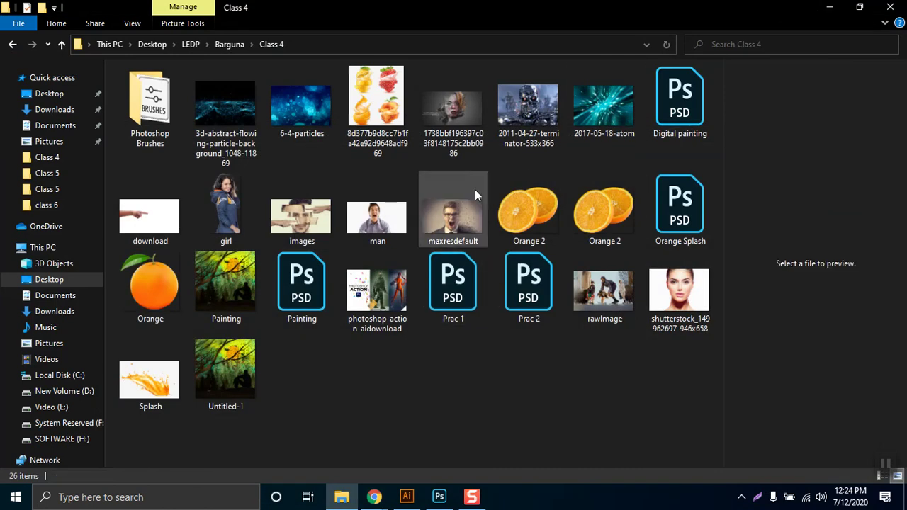
double_click(468, 126)
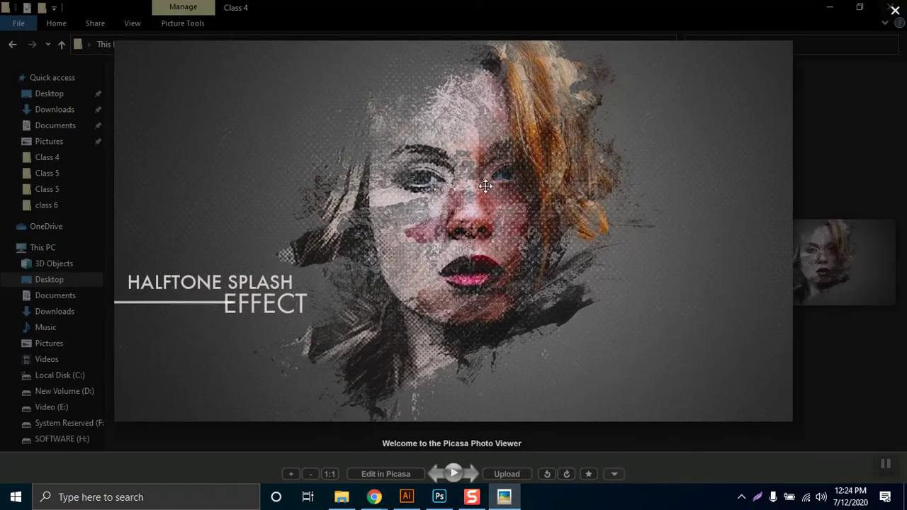
click(895, 11)
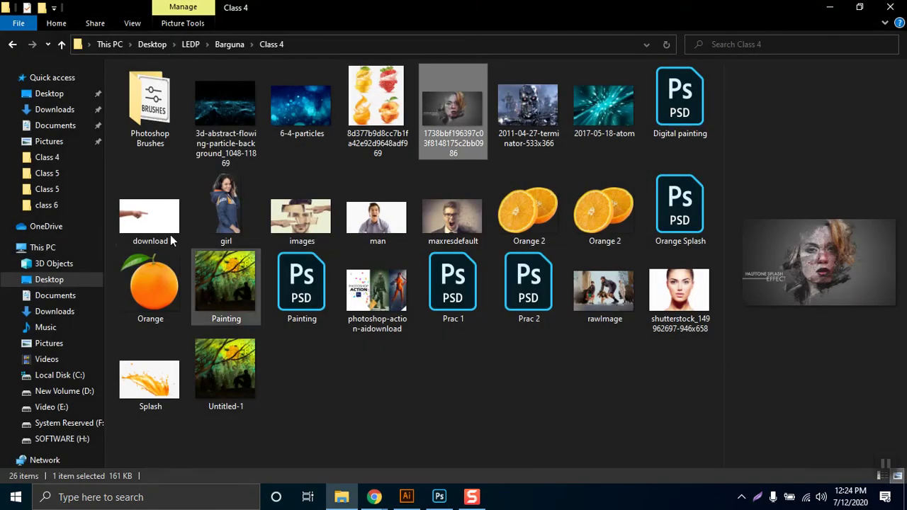
click(235, 216)
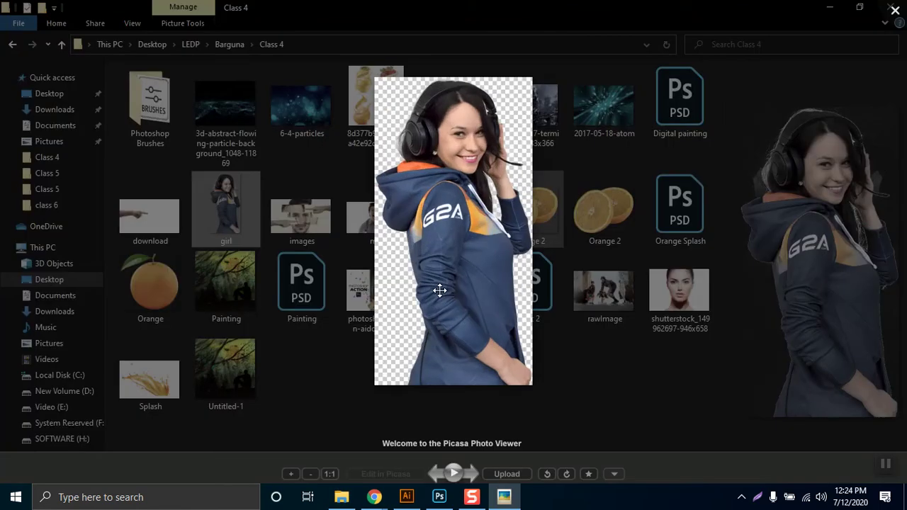
click(594, 101)
- Switch to Photoshop and close the Orange.png document without saving its changes
click(439, 497)
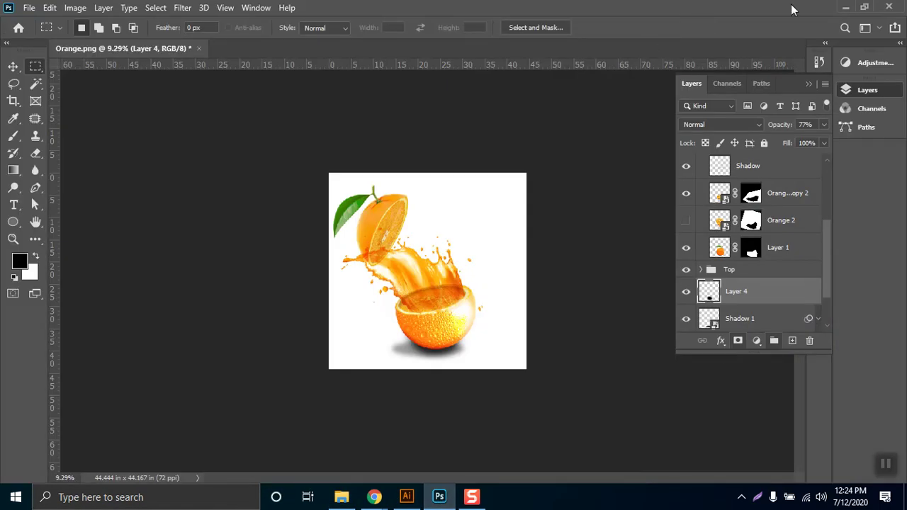
click(199, 48)
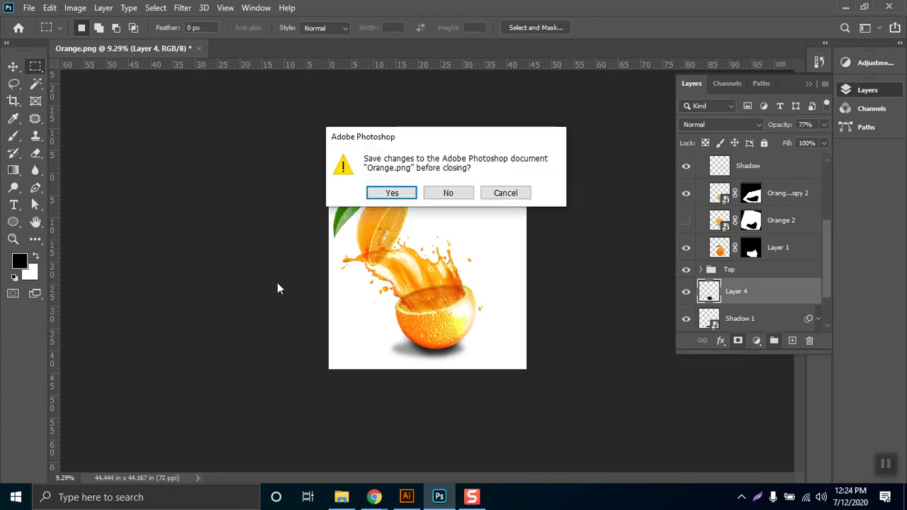
click(449, 194)
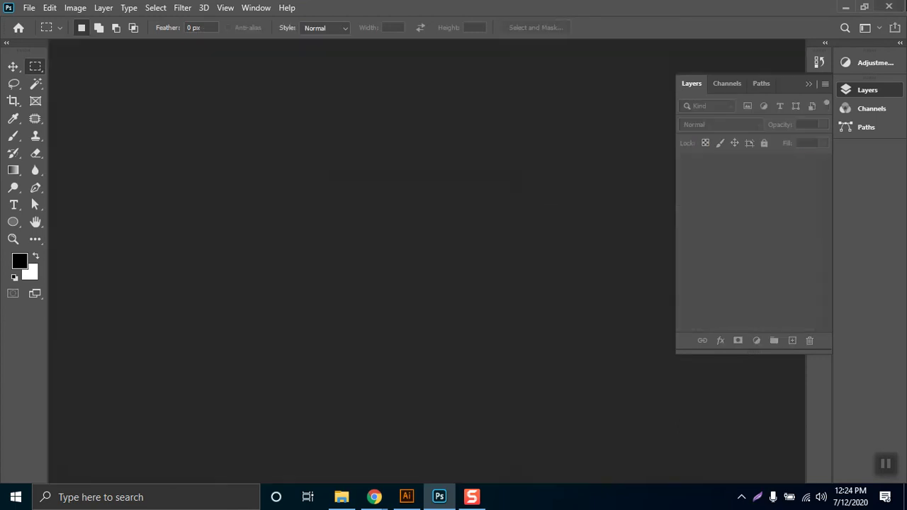
- Open the girl image from the Class 4 folder as a document in Photoshop
click(845, 7)
drag(226, 209, 258, 86)
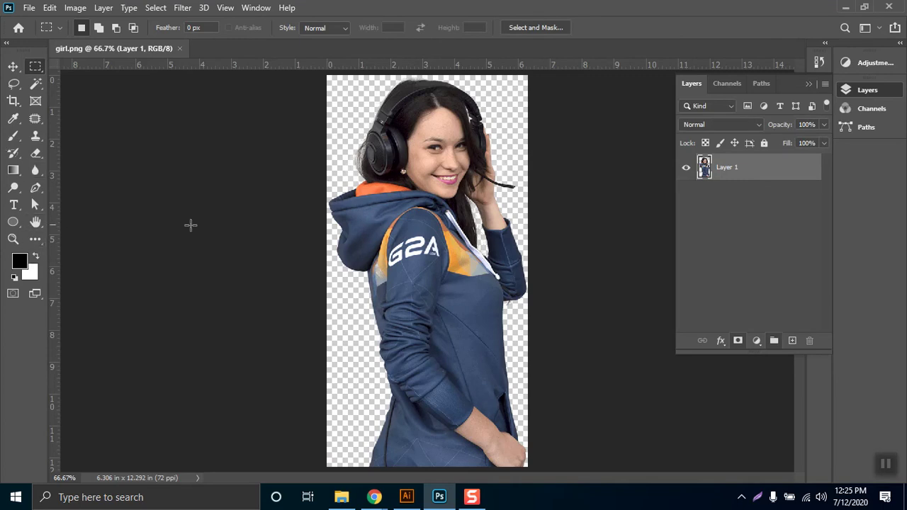
scroll(434, 295, down, 3)
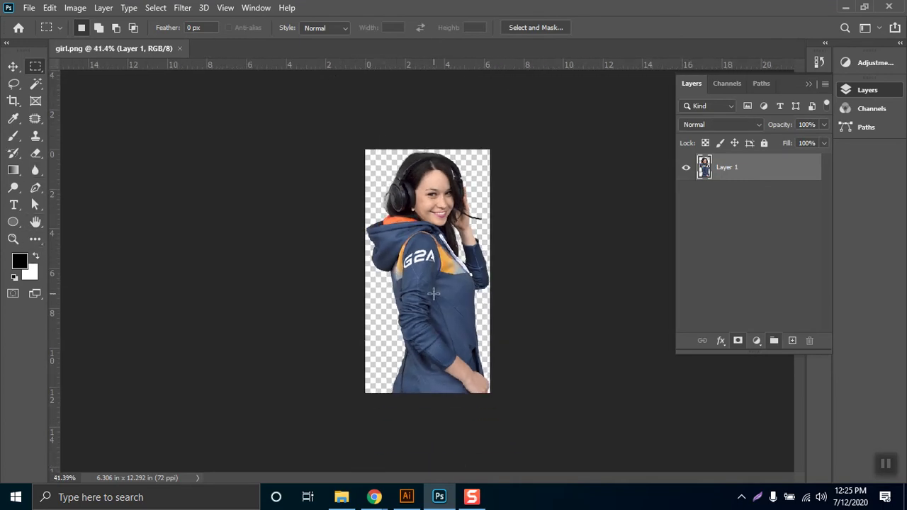
- Widen the canvas equally on both sides of the girl to about 13.2 in with the Crop tool
key(c)
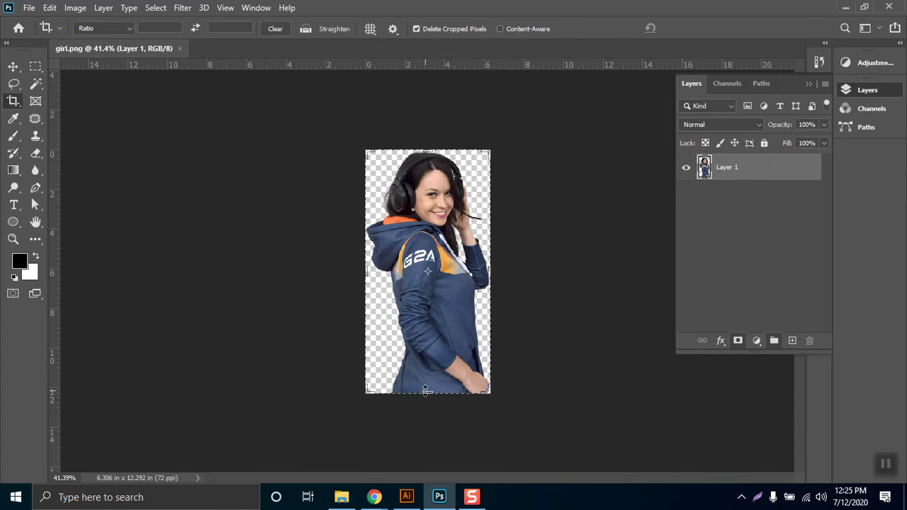
drag(497, 272, 559, 269)
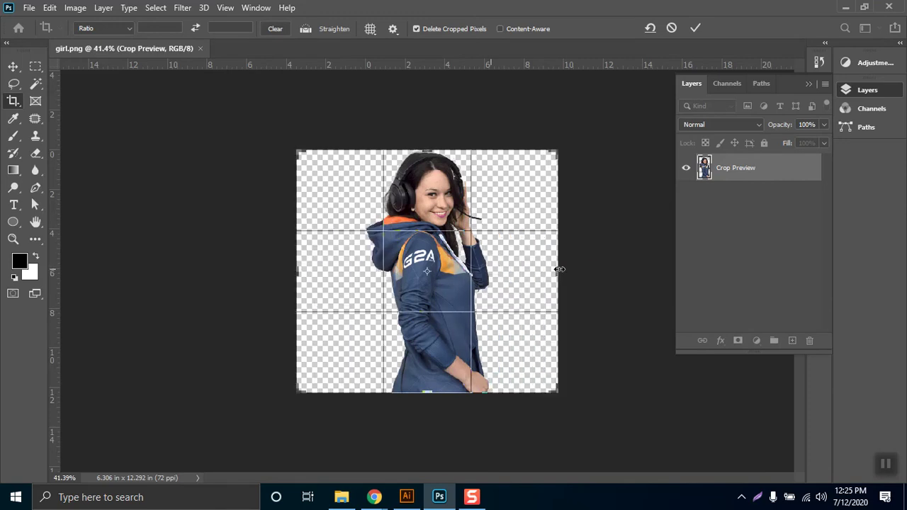
key(Return)
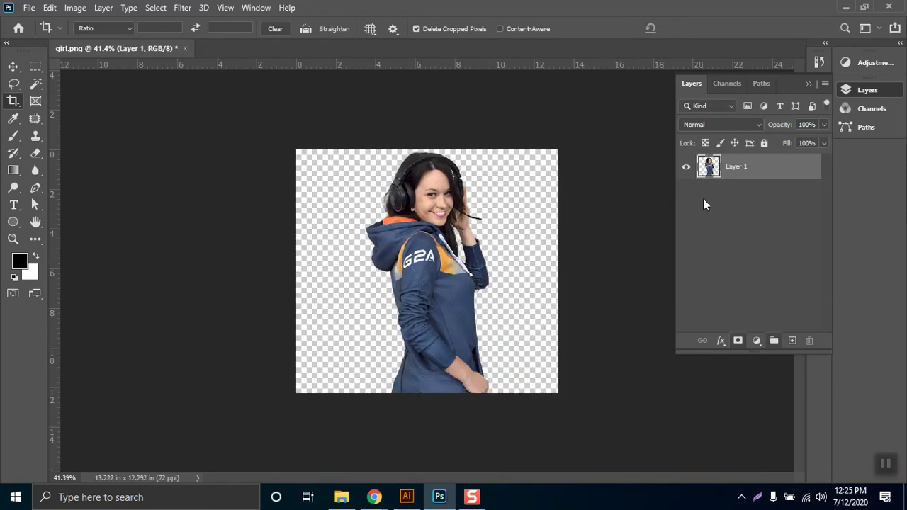
- Enlarge the girl with Free Transform and reposition her so her head and shoulders fill the canvas
key(ctrl+t)
drag(428, 393, 465, 498)
drag(467, 231, 471, 324)
key(Return)
key(c)
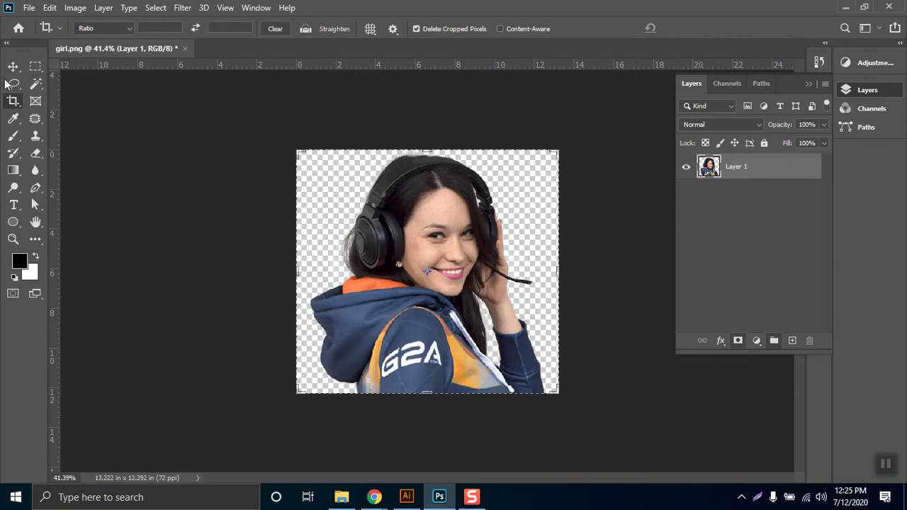
- Add a new empty layer and place it beneath the girl layer
click(35, 66)
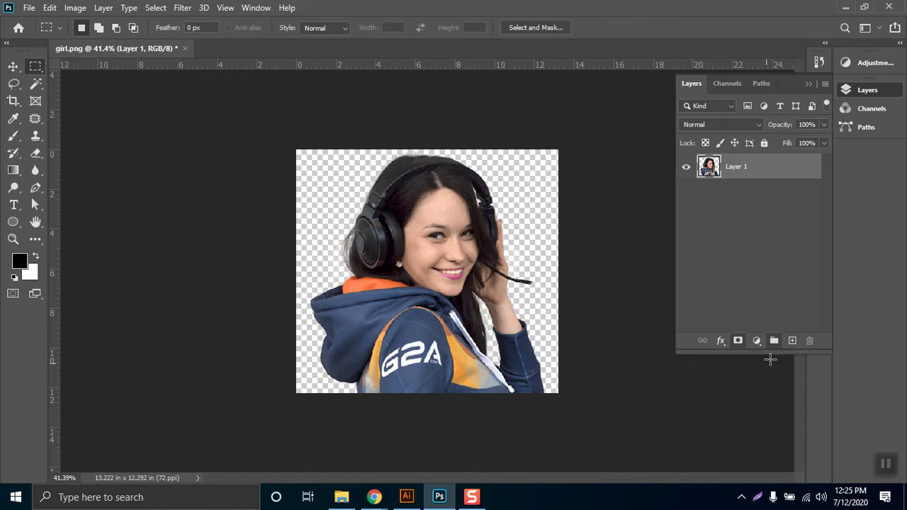
click(792, 341)
drag(752, 171, 753, 225)
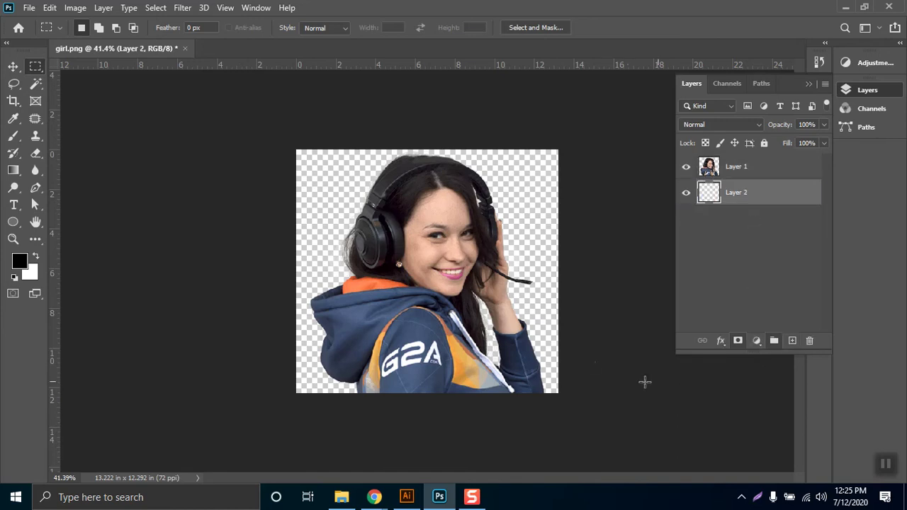
- Fill the lower layer with lime green #d0ff42 and merge it with the girl layer
click(19, 261)
drag(738, 252, 738, 330)
drag(697, 250, 682, 197)
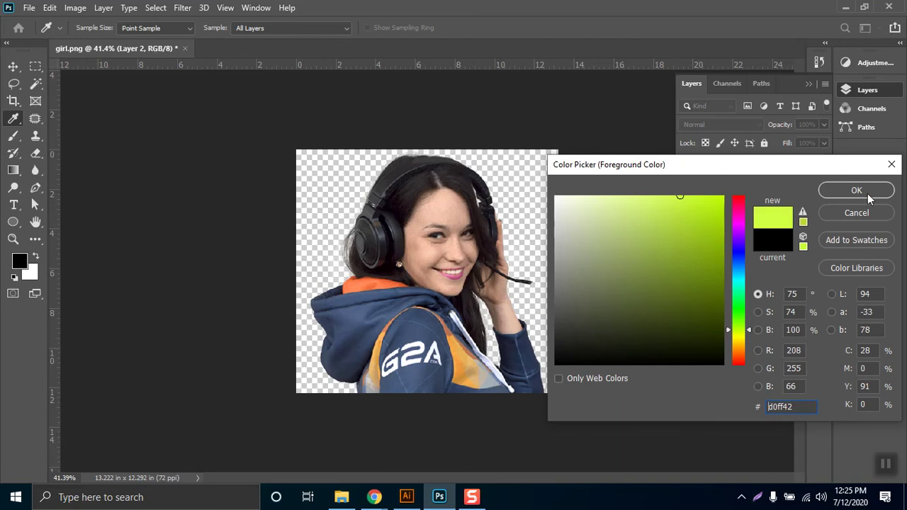
click(856, 190)
key(alt+BackSpace)
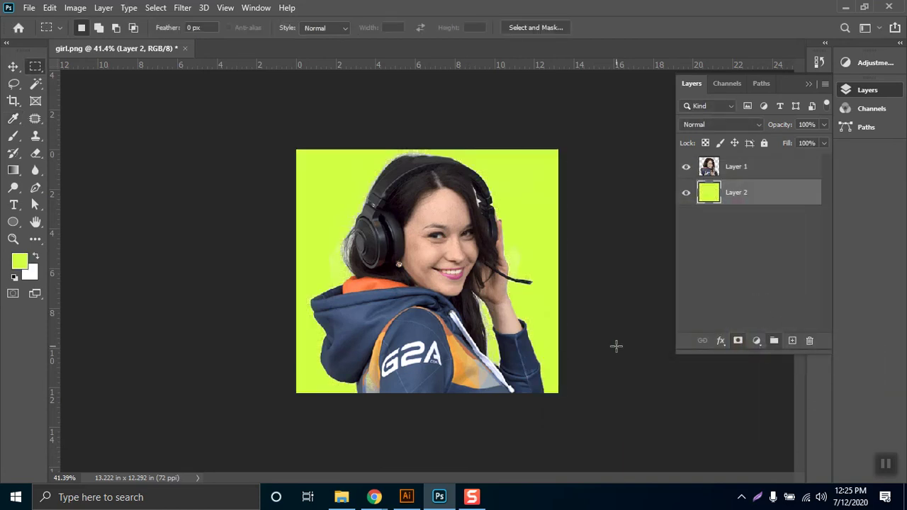
shift+click(776, 168)
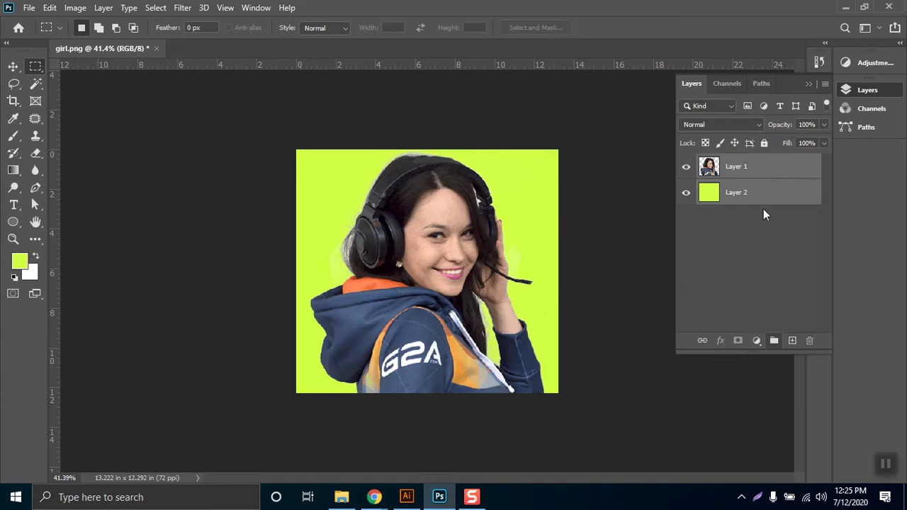
key(ctrl+e)
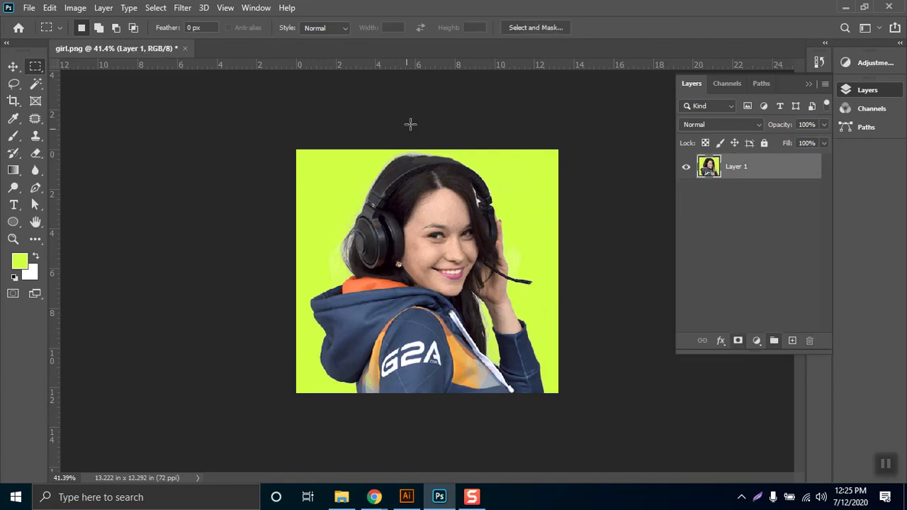
click(183, 8)
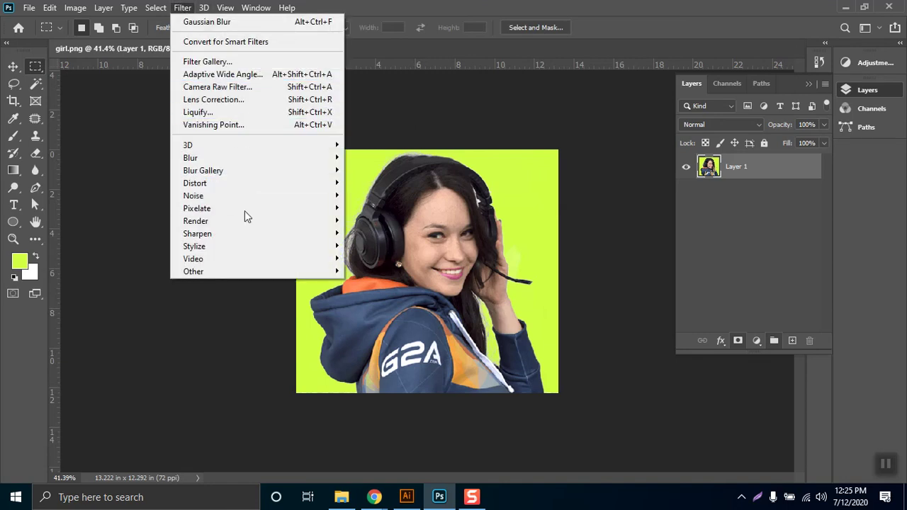
mouse_move(243, 253)
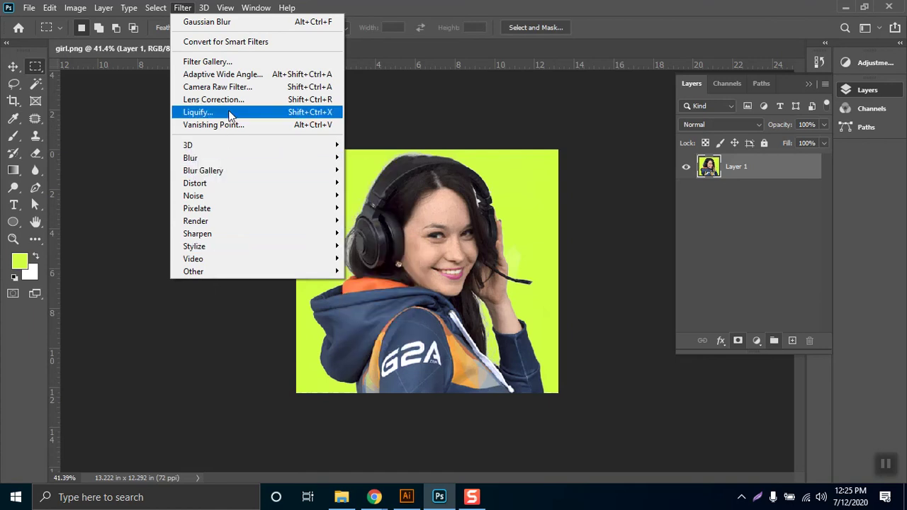
click(232, 61)
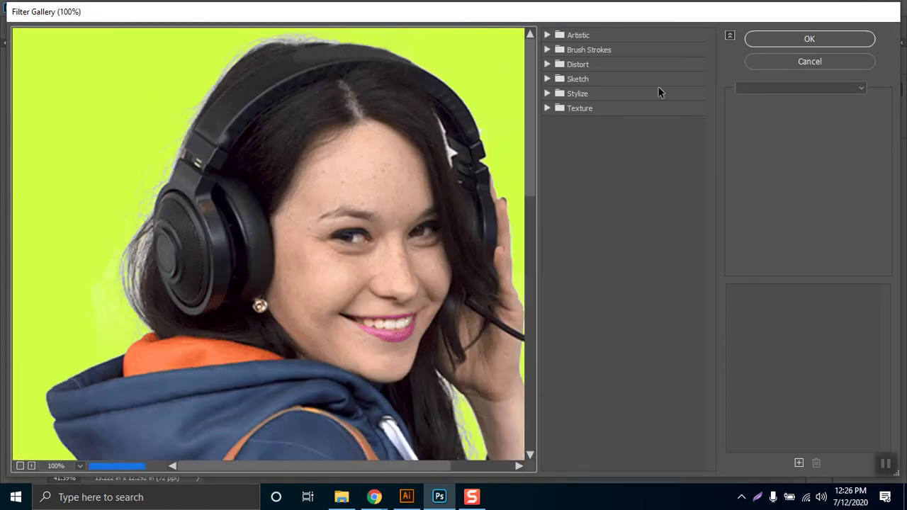
click(548, 78)
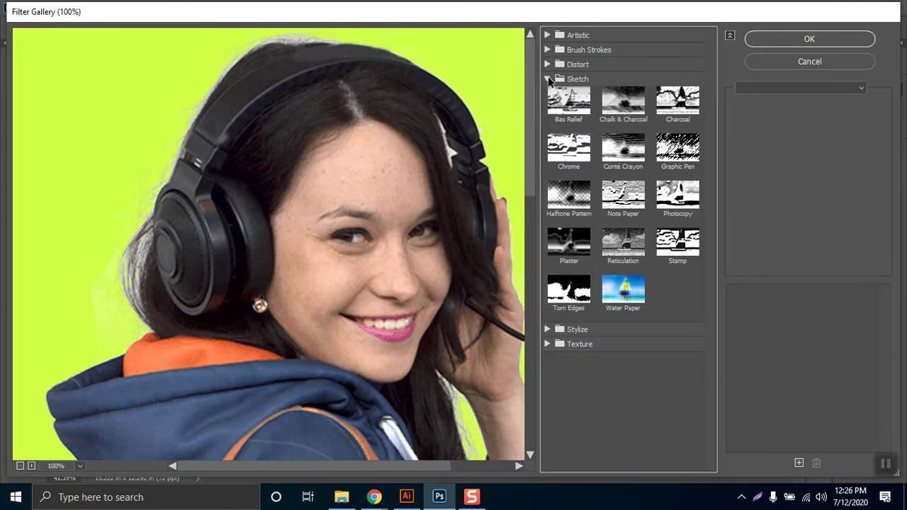
click(623, 291)
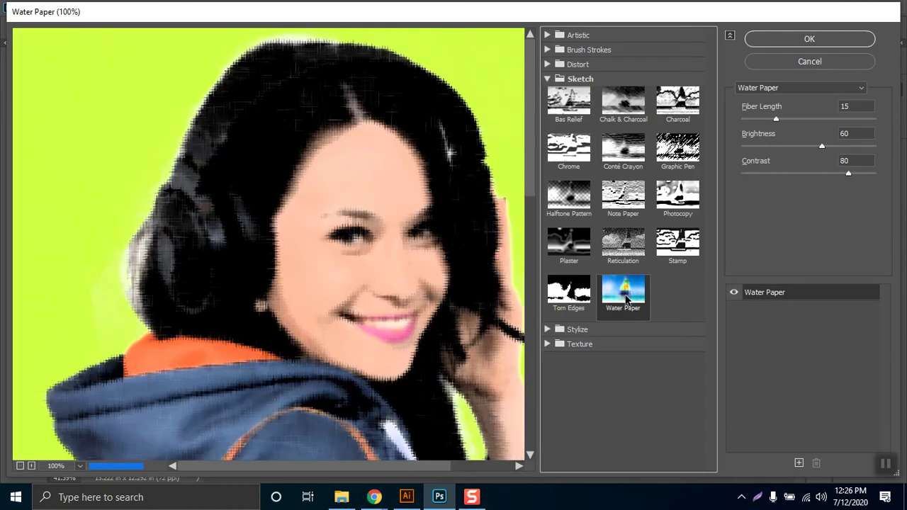
click(678, 103)
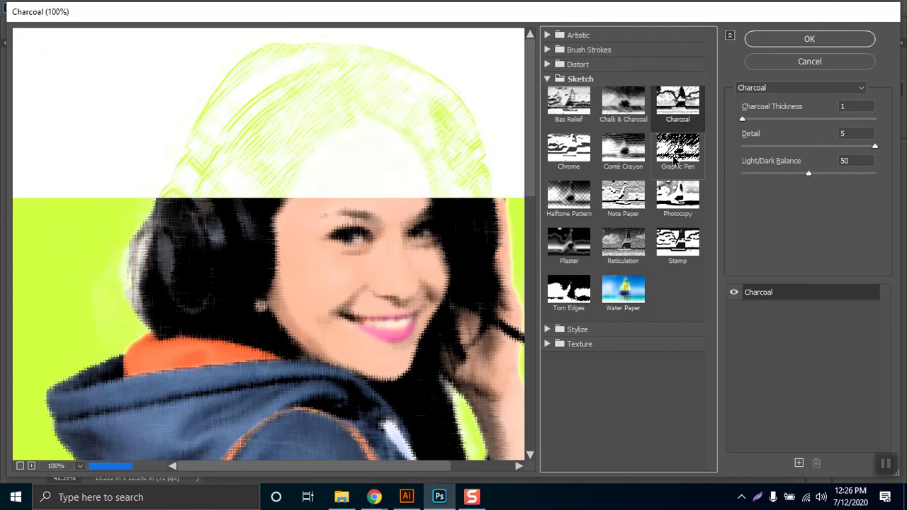
click(676, 158)
click(677, 195)
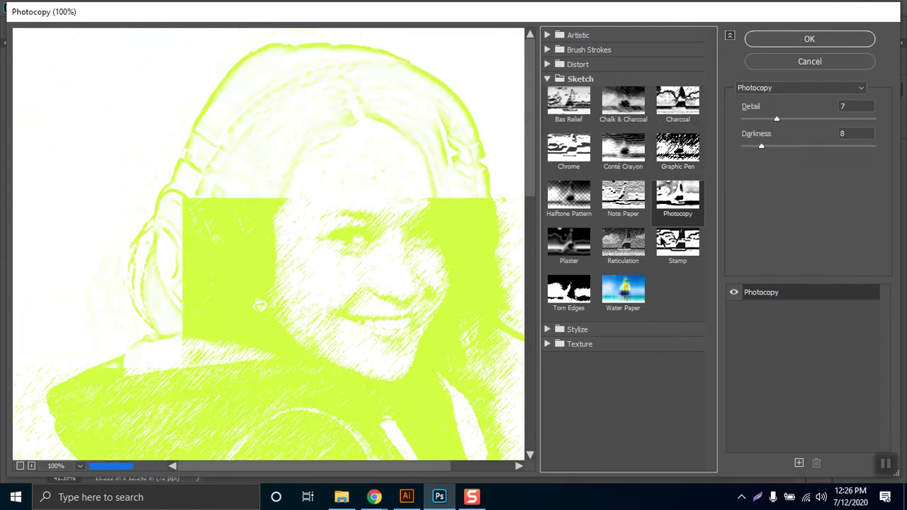
click(625, 289)
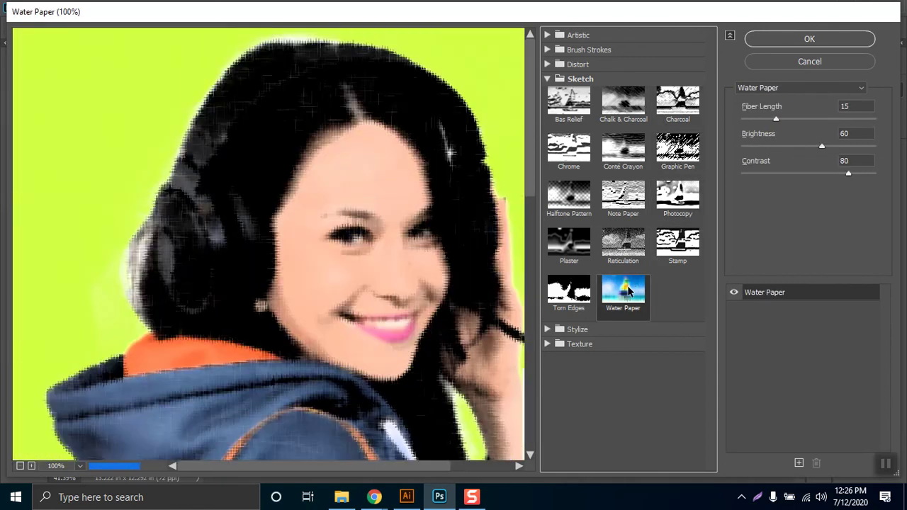
click(825, 61)
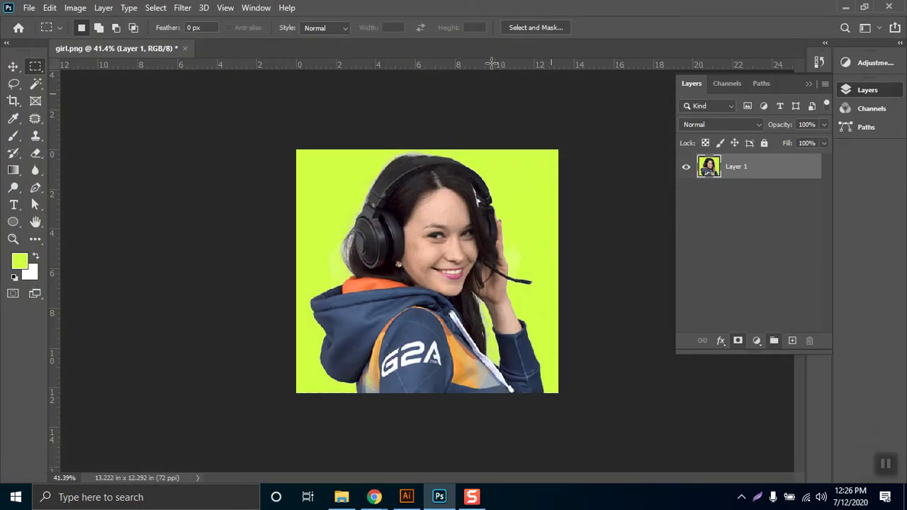
- Convert the merged girl layer to a smart object
click(103, 8)
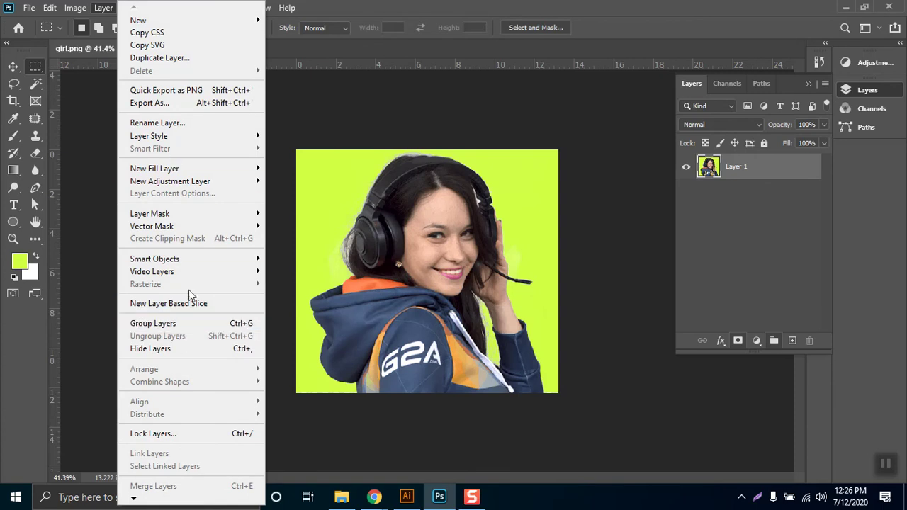
mouse_move(183, 262)
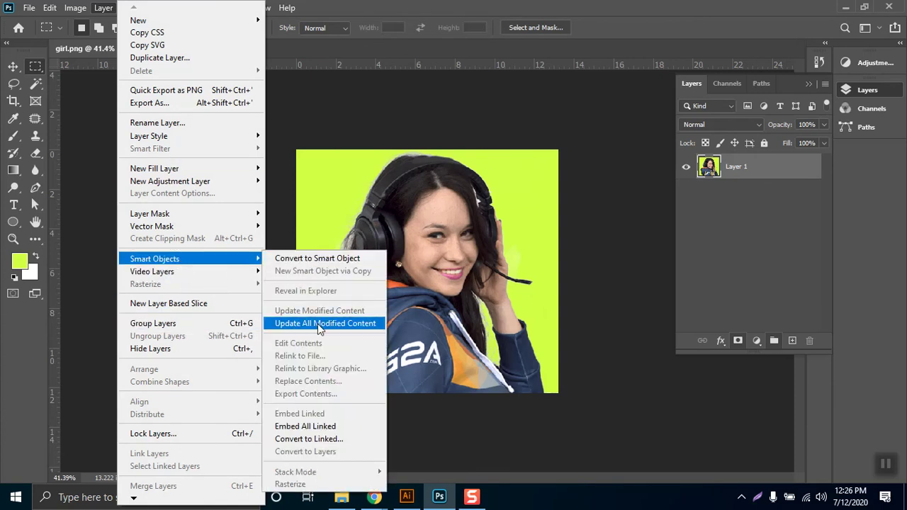
click(318, 259)
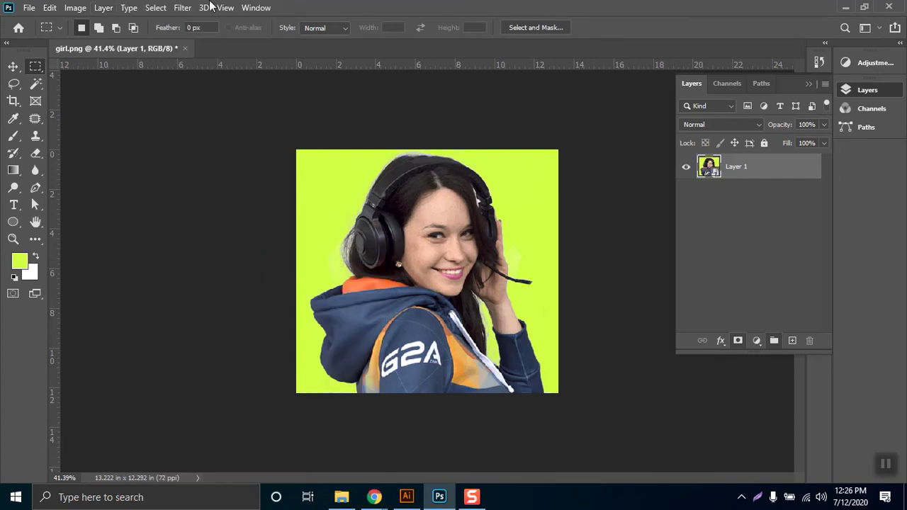
- Switch to File Explorer, view the halftone splash effect reference image in the Class 4 folder, and return to Photoshop
click(226, 7)
click(182, 7)
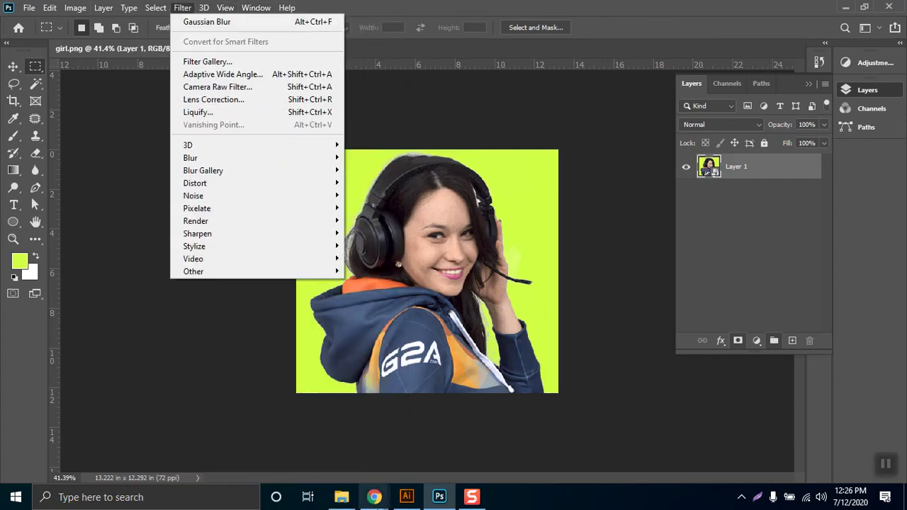
click(305, 425)
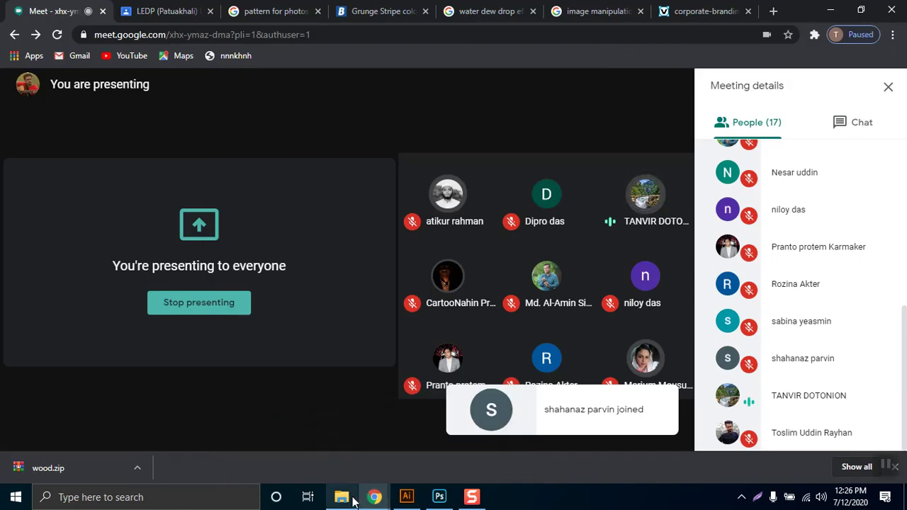
click(342, 496)
double_click(484, 148)
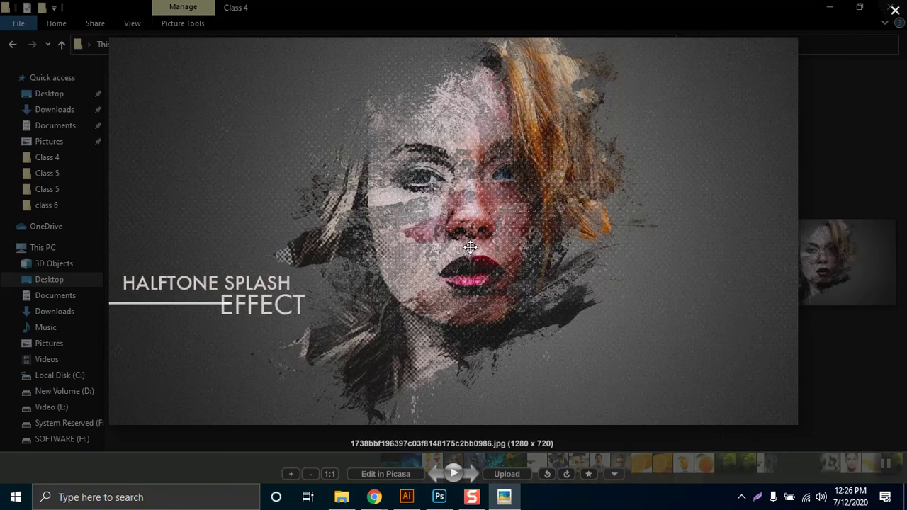
click(826, 7)
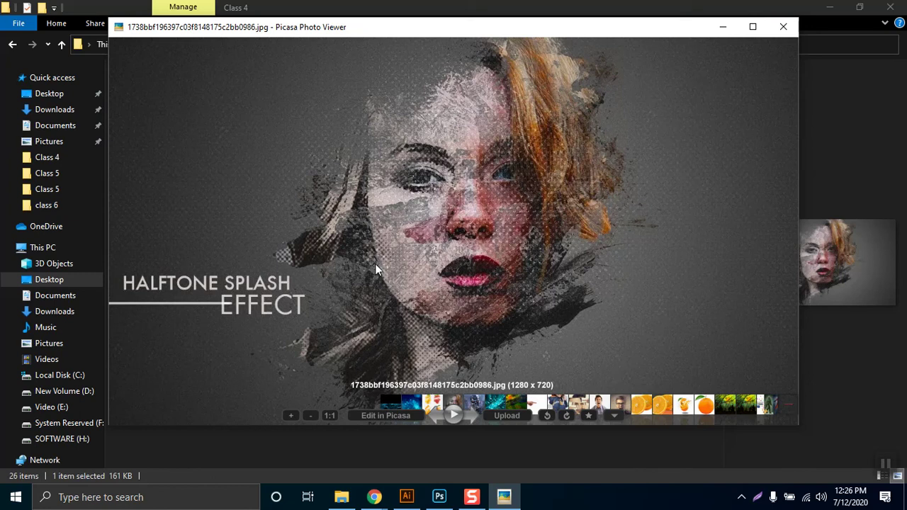
click(730, 32)
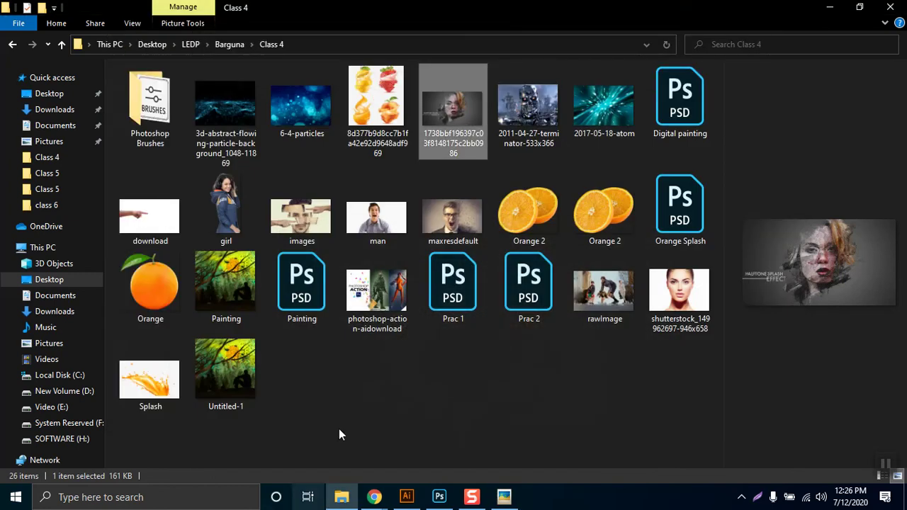
click(439, 497)
- Try the Crystallize filter with a cell size of 6 on the girl smart object and undo it
click(255, 8)
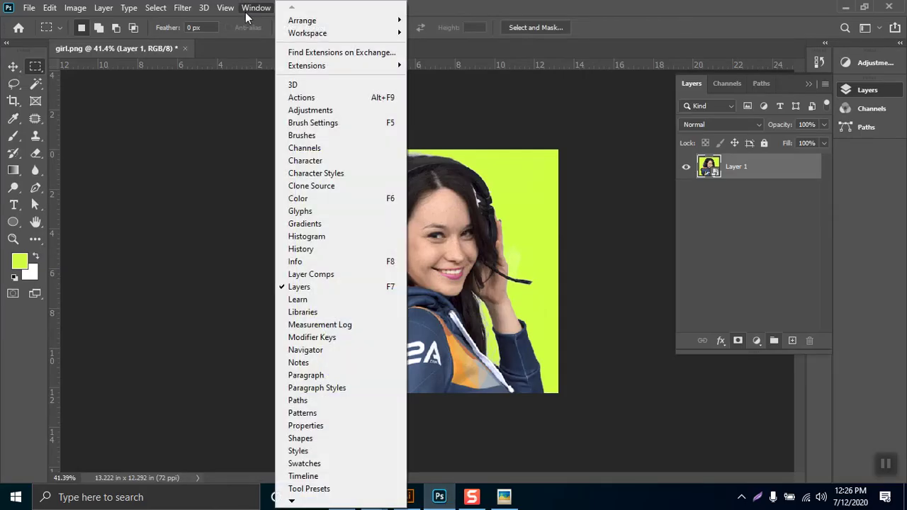
click(183, 8)
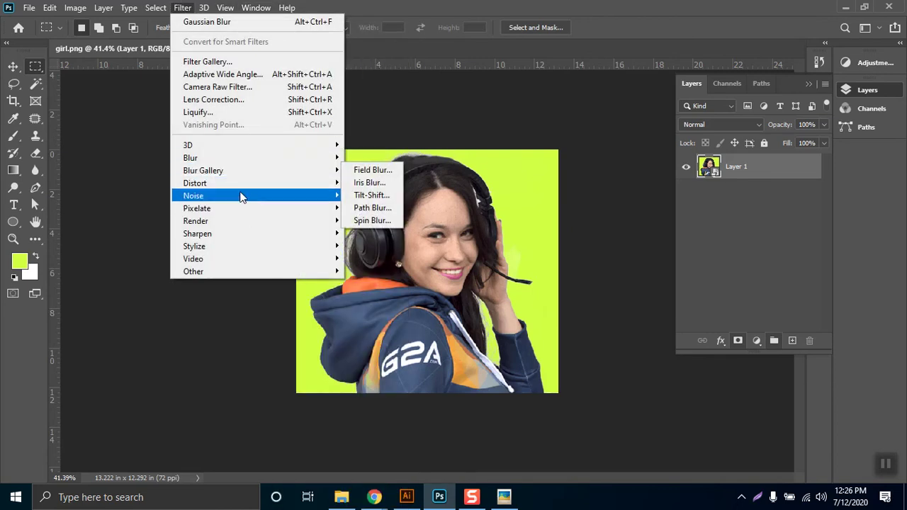
mouse_move(237, 208)
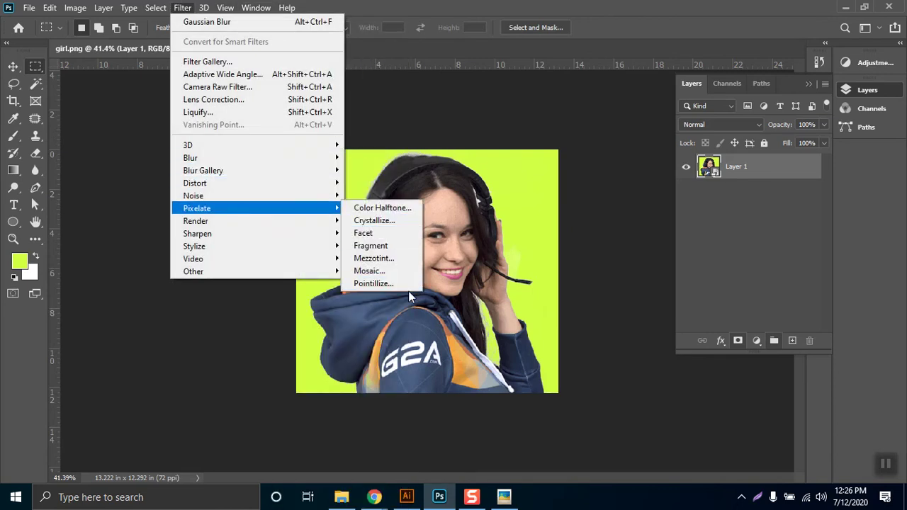
click(393, 226)
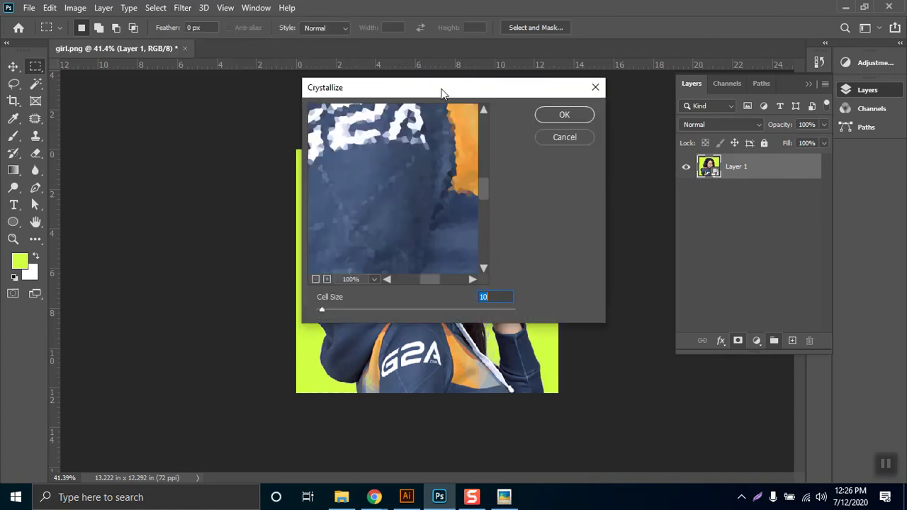
drag(428, 90, 714, 77)
drag(629, 301, 605, 303)
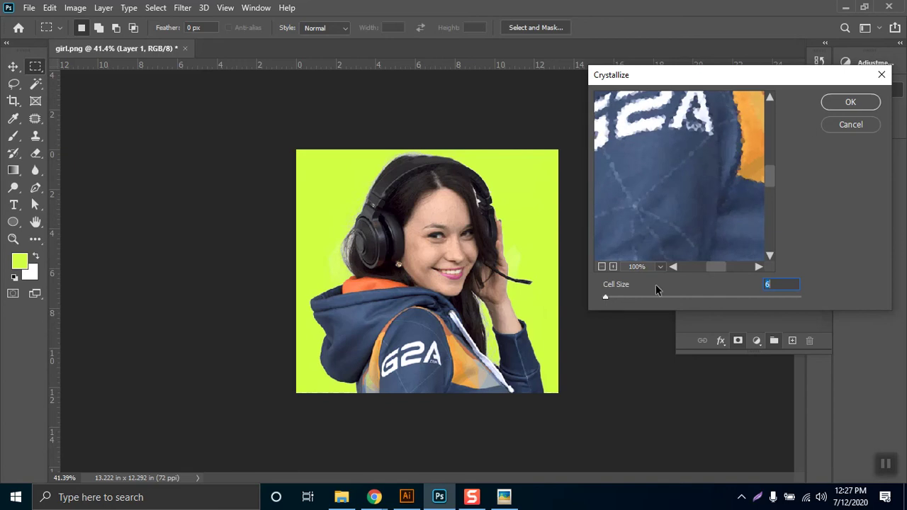
click(840, 103)
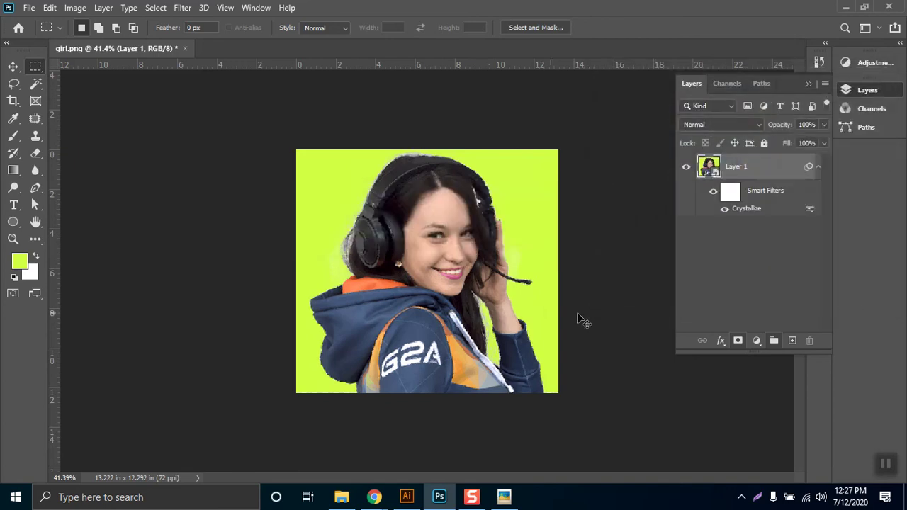
key(ctrl+z)
click(155, 8)
click(182, 8)
click(182, 7)
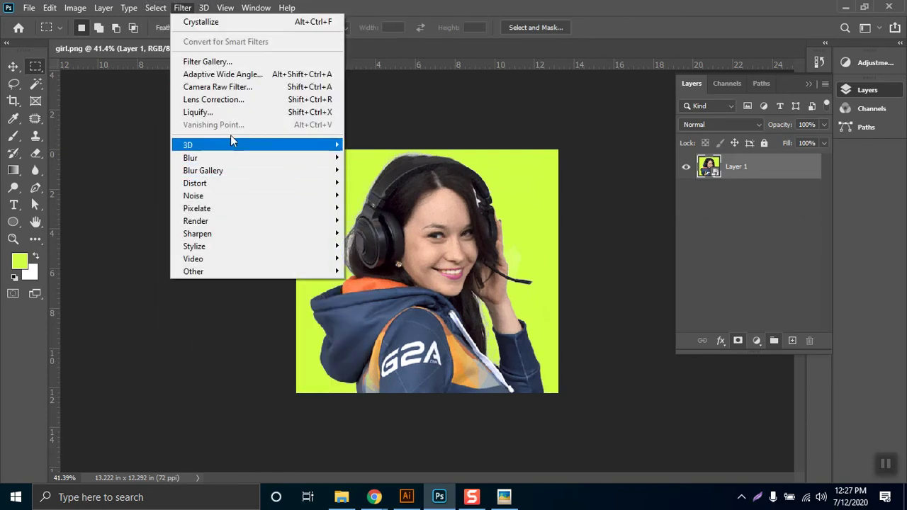
mouse_move(230, 208)
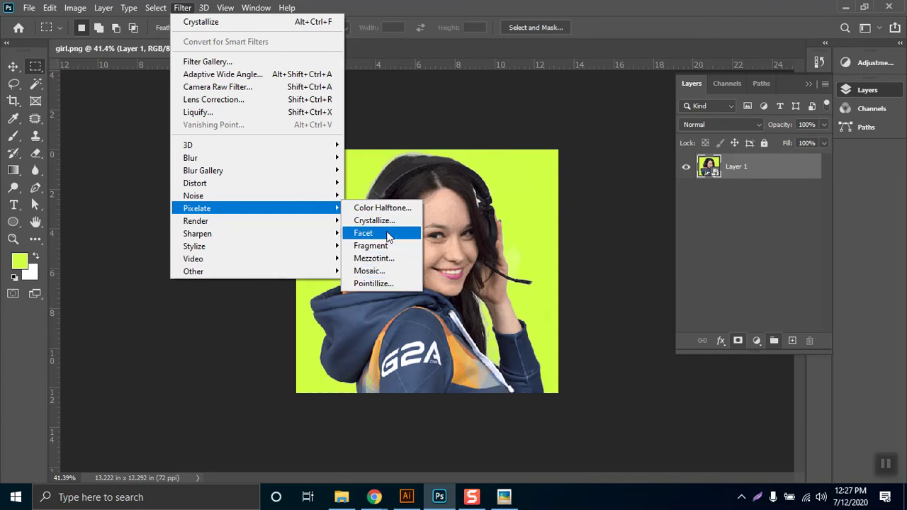
mouse_move(249, 235)
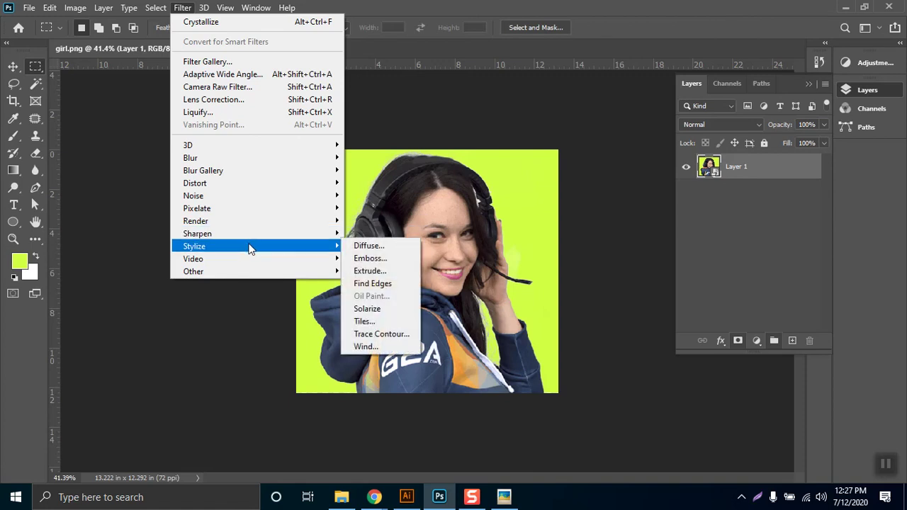
click(238, 115)
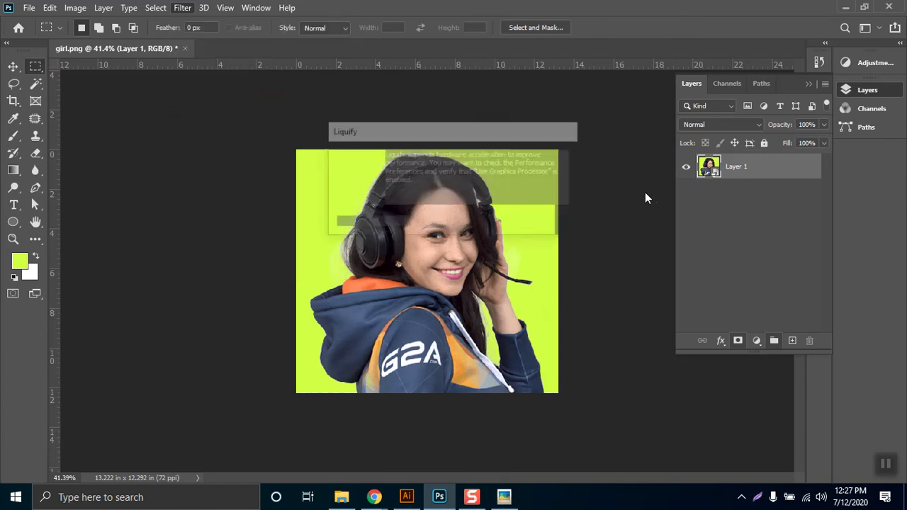
click(536, 224)
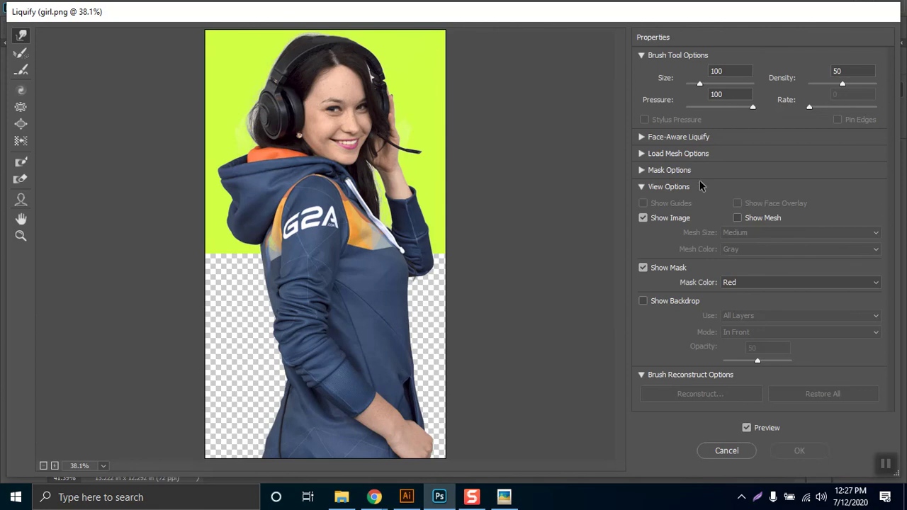
click(727, 451)
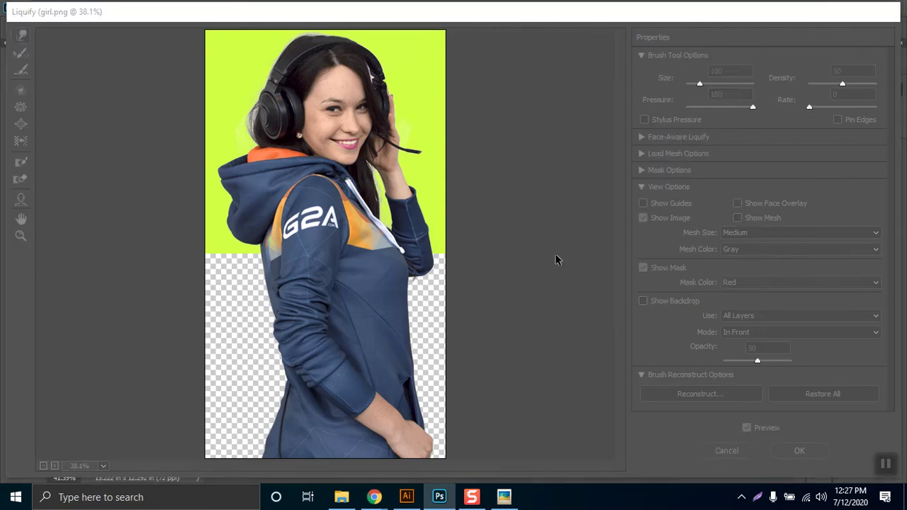
- Choose the artistic Cutout effect in the Filter Gallery for the girl layer and set its number of levels to 7
click(193, 9)
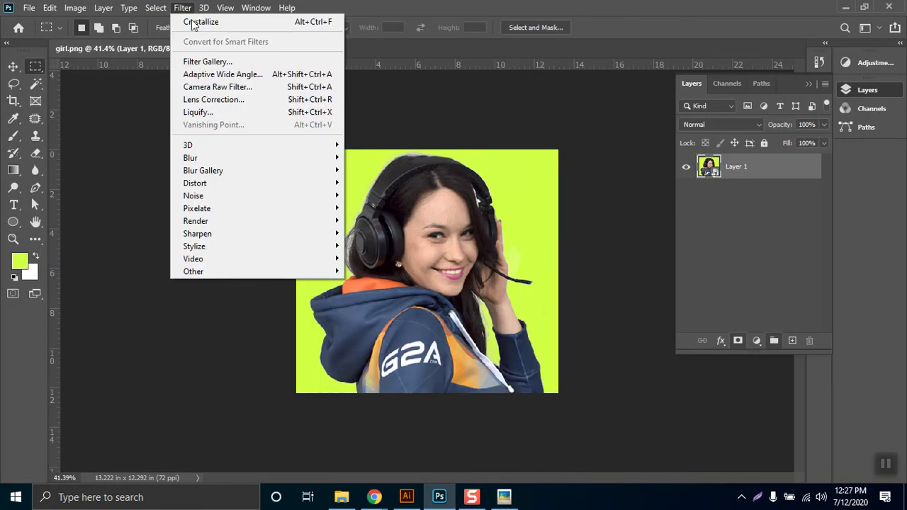
click(241, 62)
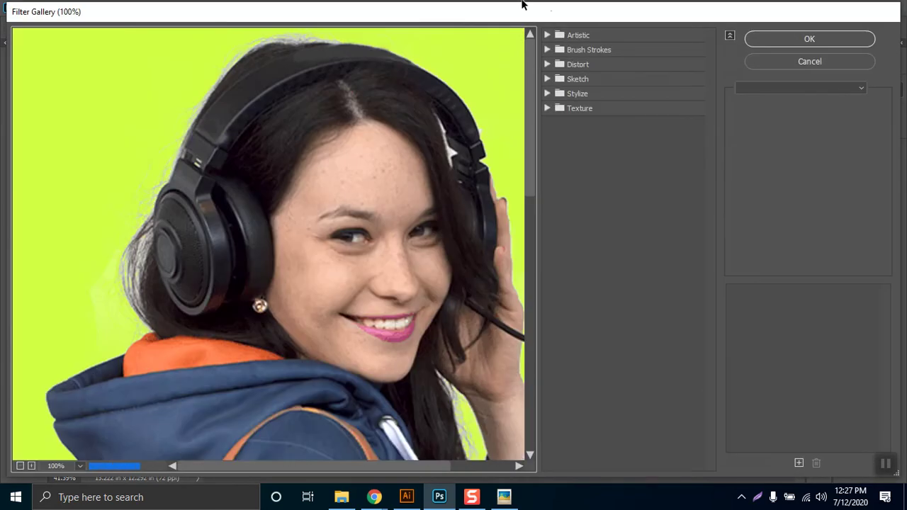
click(555, 39)
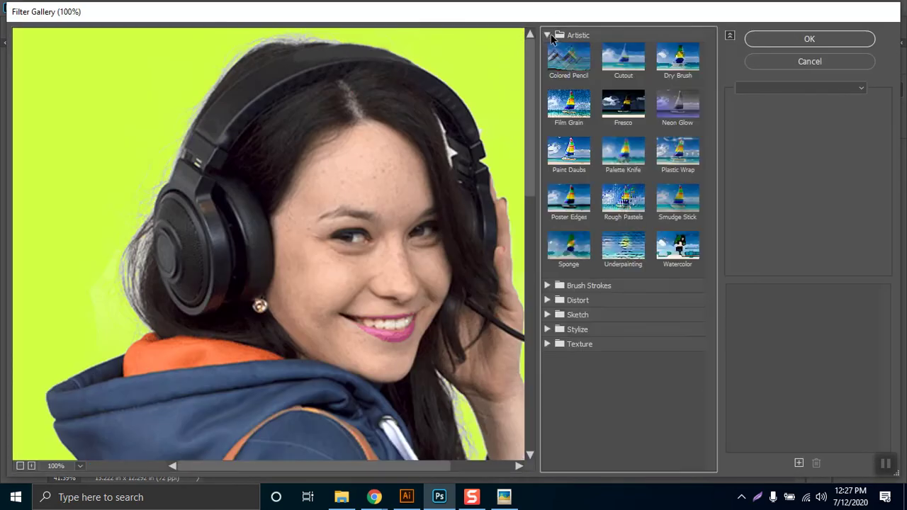
click(621, 68)
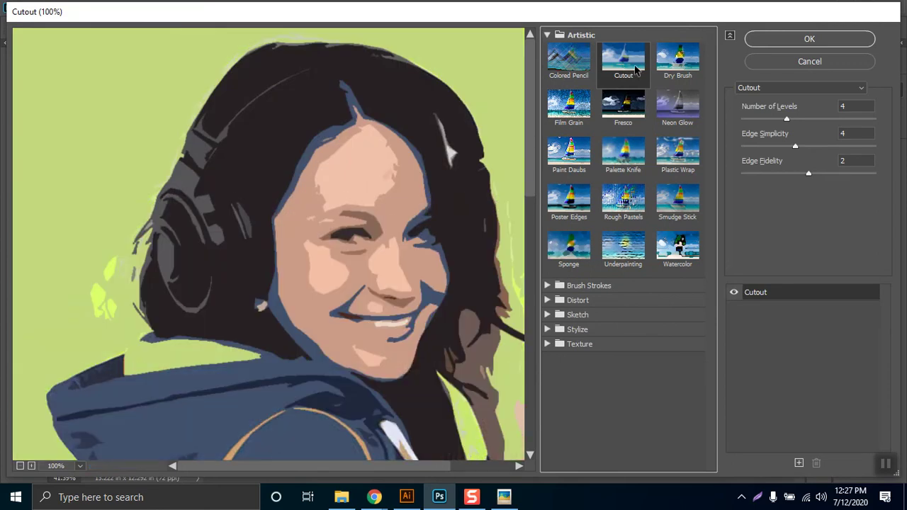
click(768, 119)
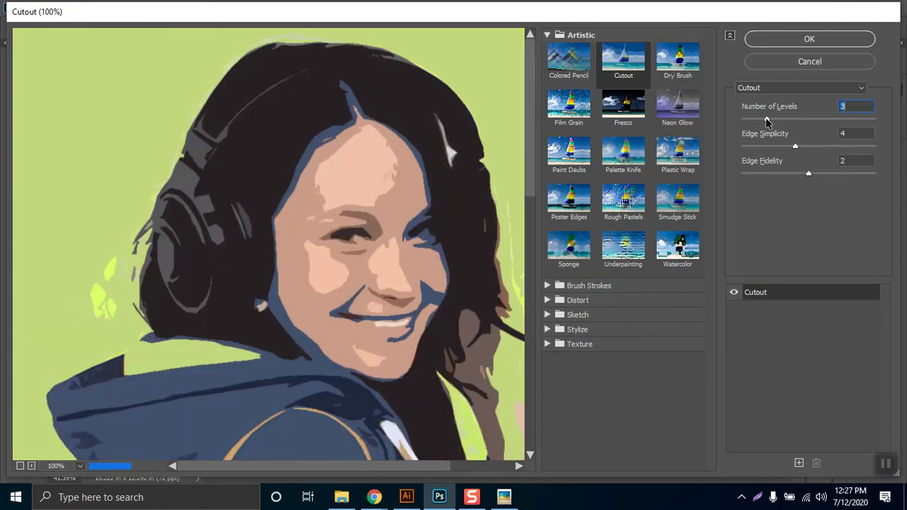
click(848, 119)
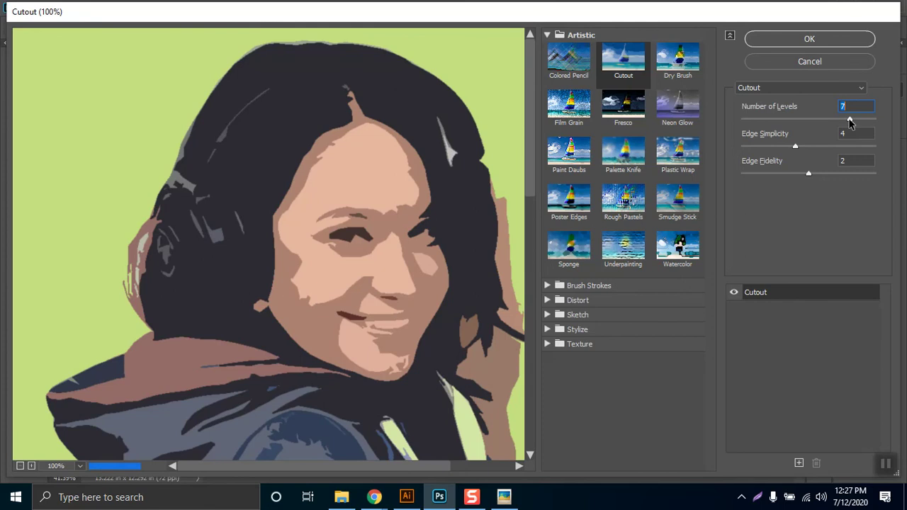
- Try the Cutout effect with an edge simplicity of 1 and an edge fidelity of 3
click(749, 146)
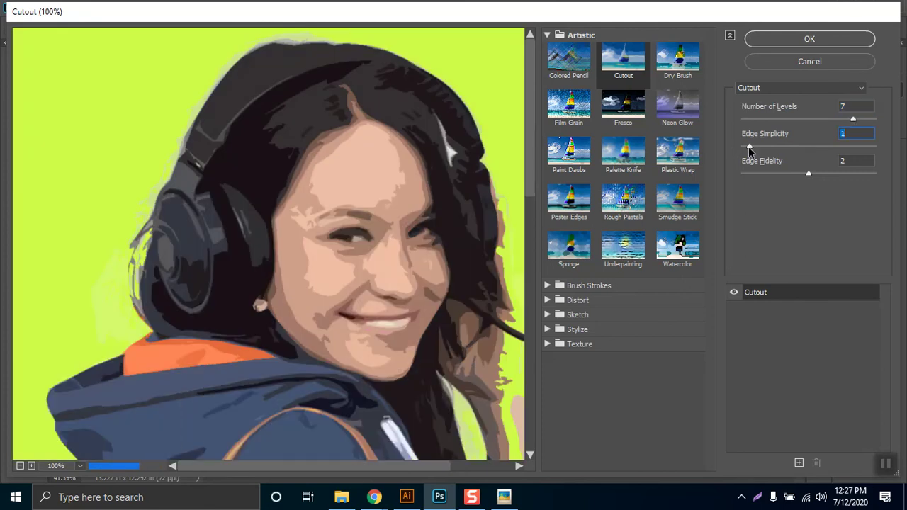
drag(749, 146, 743, 147)
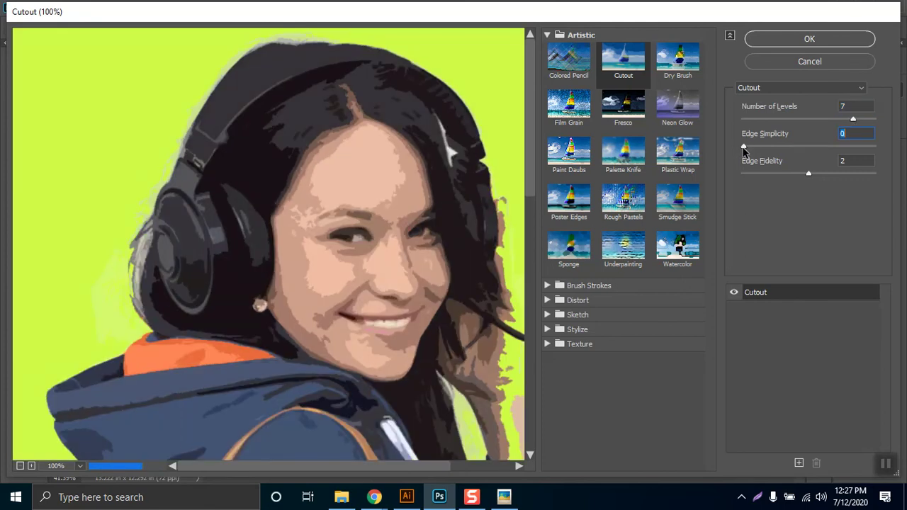
click(785, 173)
click(750, 173)
click(867, 174)
click(756, 145)
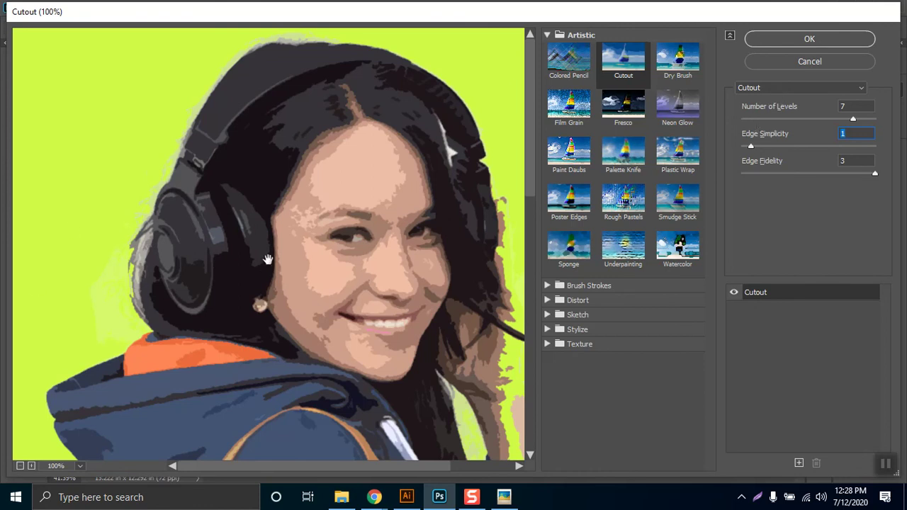
- Set Cutout to 8 levels, edge simplicity 0 and edge fidelity 3, and apply it to the girl layer
drag(318, 432, 221, 244)
drag(274, 290, 326, 307)
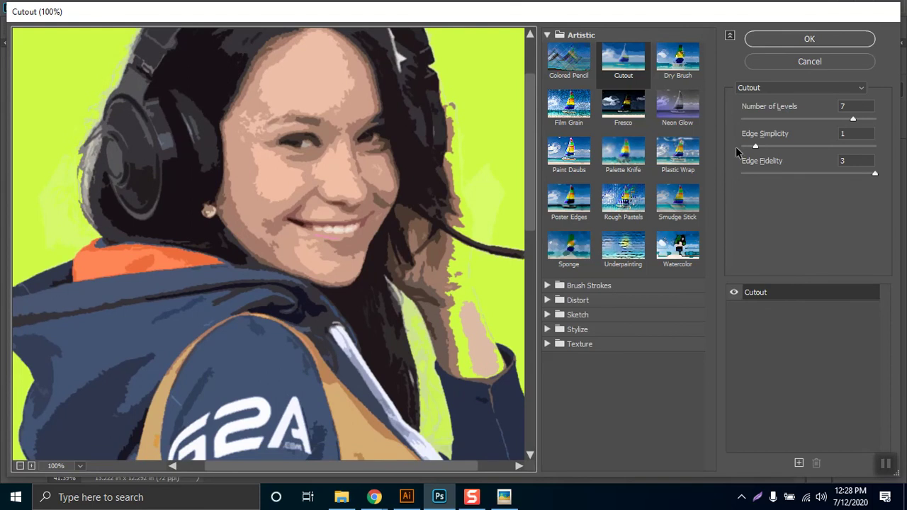
click(872, 119)
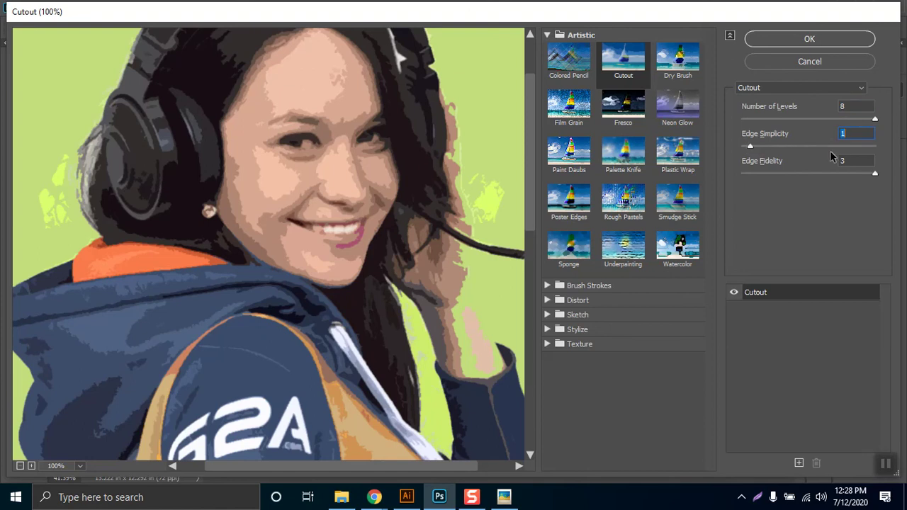
click(873, 146)
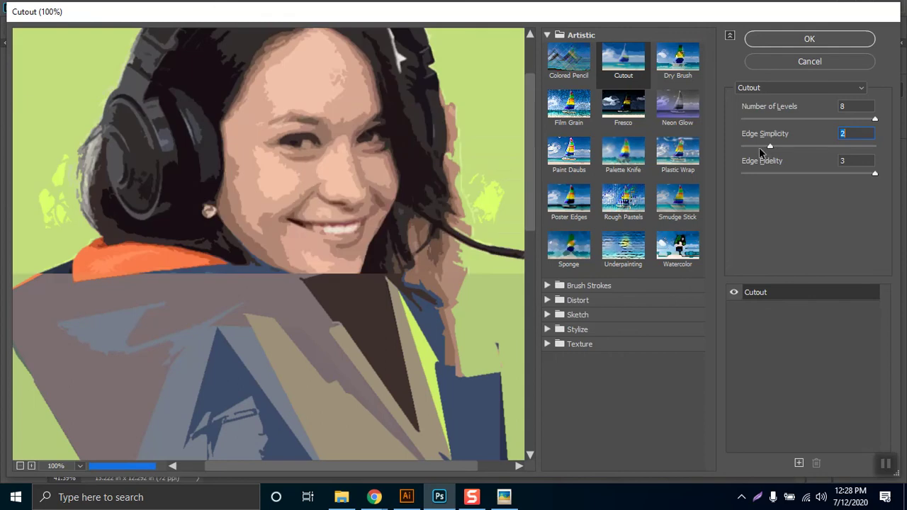
click(759, 147)
click(734, 147)
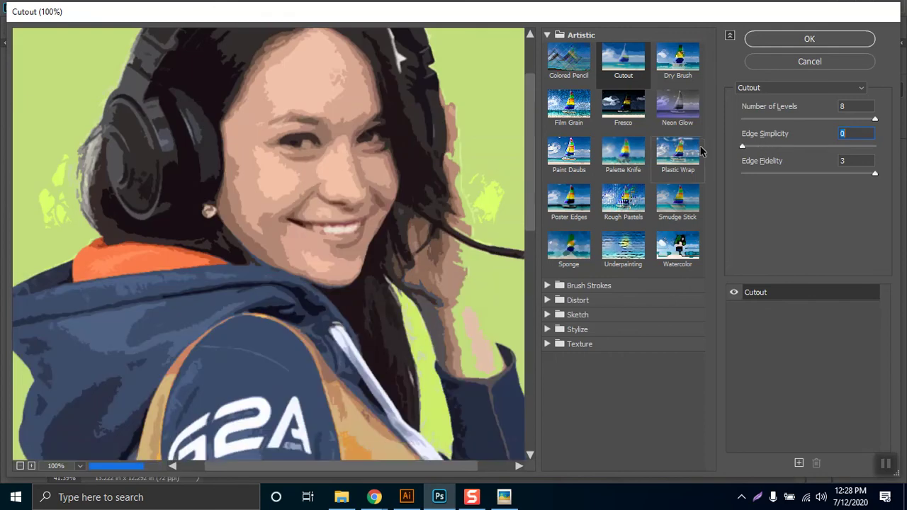
click(759, 174)
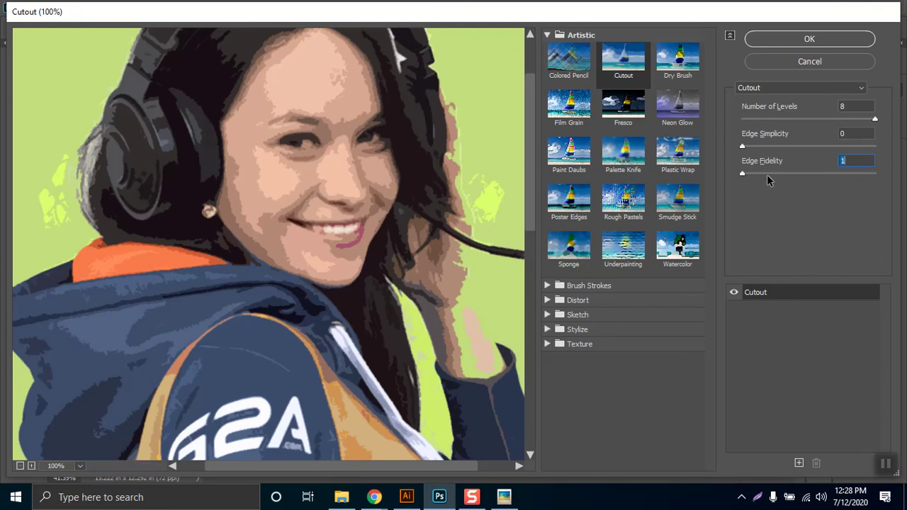
click(877, 174)
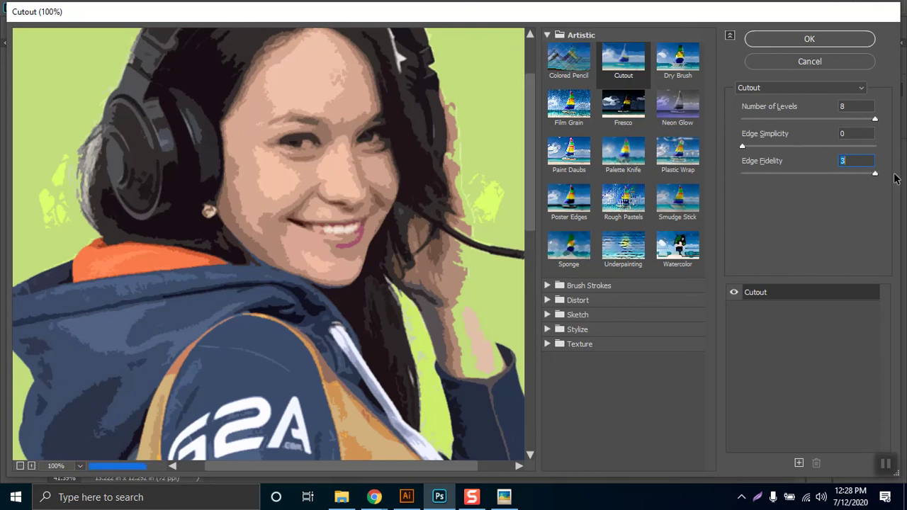
click(820, 40)
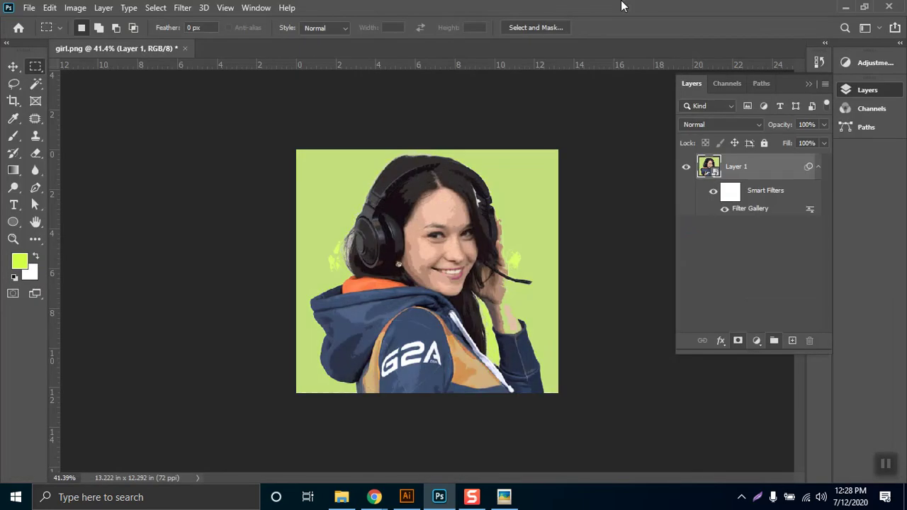
- Toggle the smart filters on the girl layer off and on to compare the original with the Cutout effect
click(711, 193)
click(712, 193)
click(712, 194)
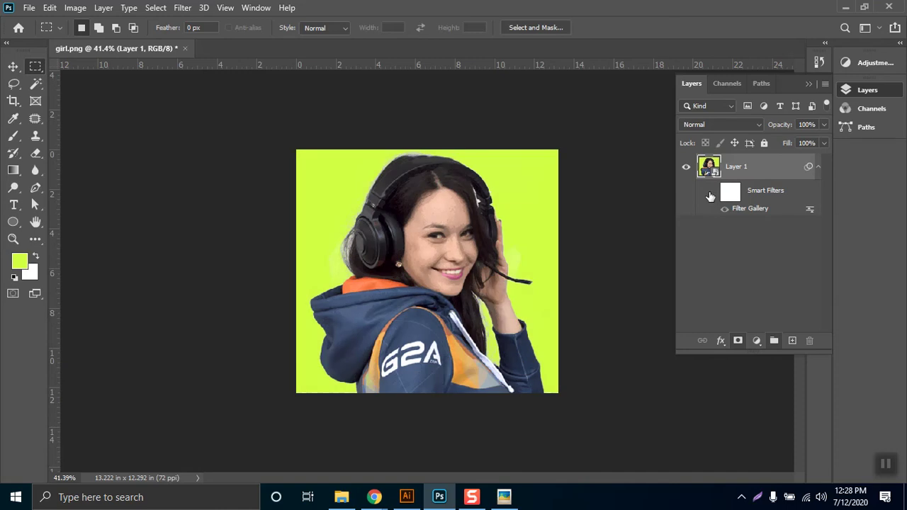
click(711, 193)
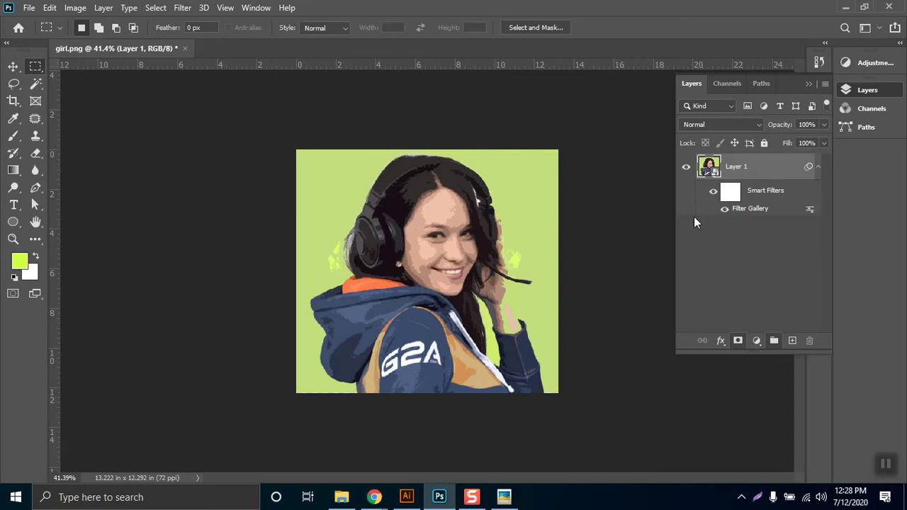
- Inspect the smart filter list and filter mask of the girl layer, switching its filter effect off and on
click(818, 167)
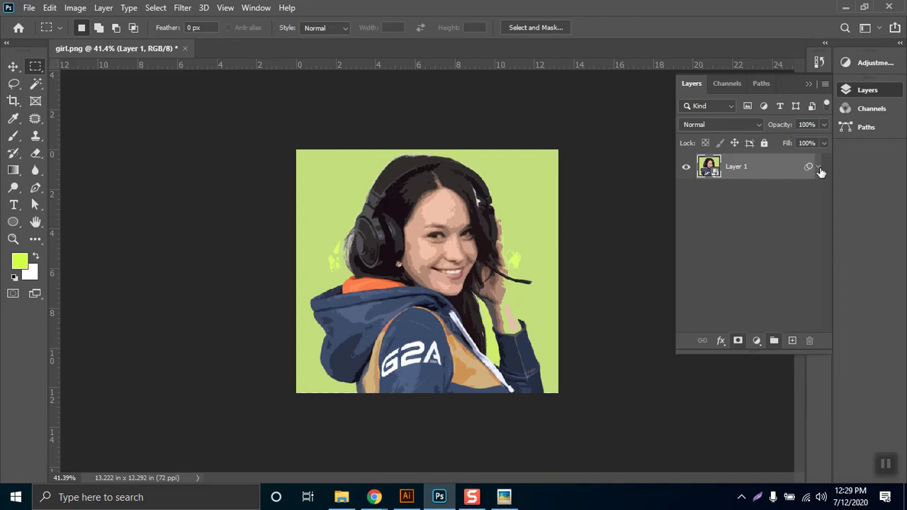
click(819, 167)
click(729, 193)
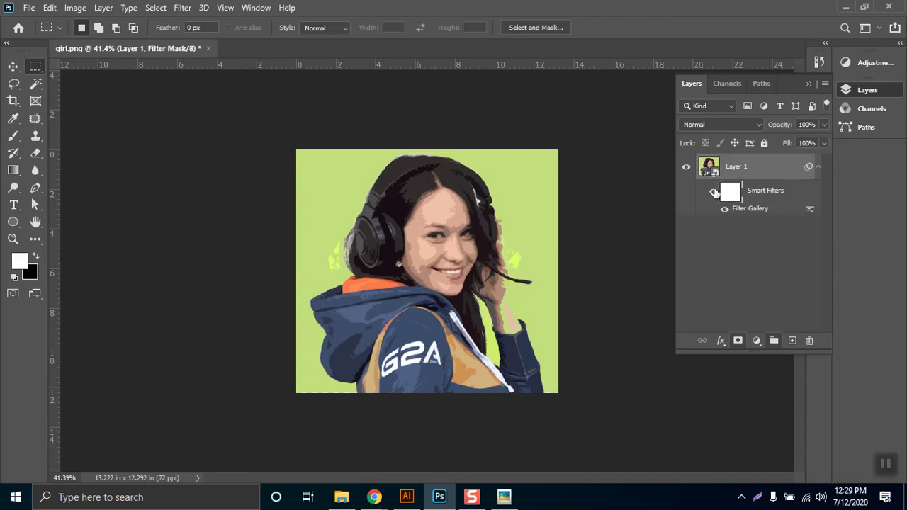
click(714, 192)
click(714, 192)
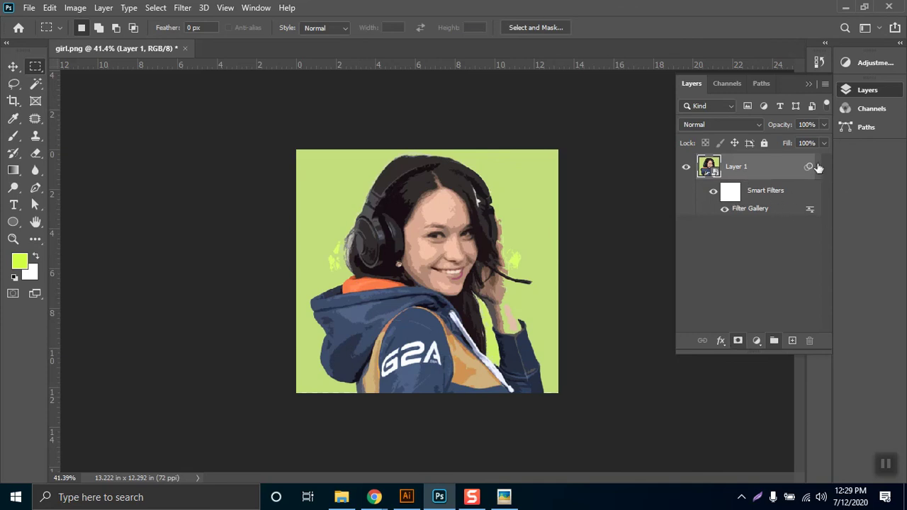
- Collapse the girl layer's smart filters and add a new empty layer above it
click(818, 166)
click(789, 339)
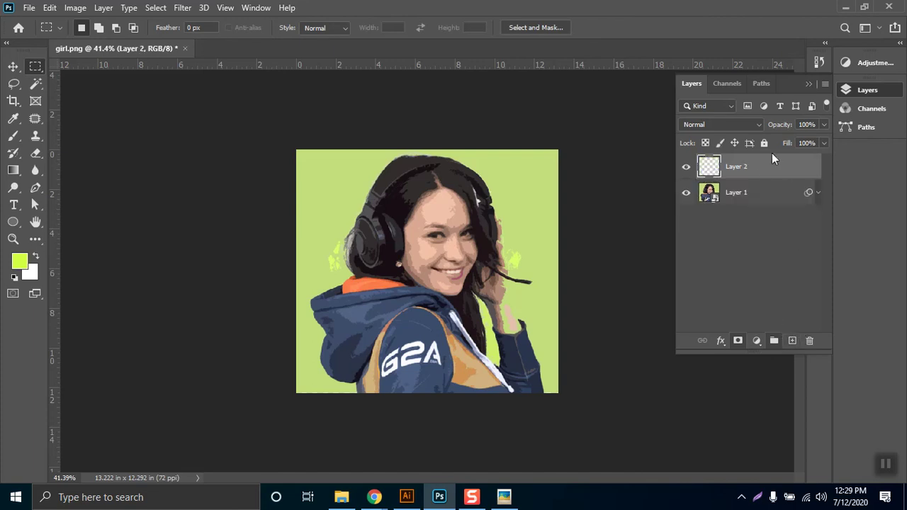
- Try merging the new empty layer with the girl layer and selecting the whole canvas, and undo both changes
shift+click(756, 205)
key(ctrl+e)
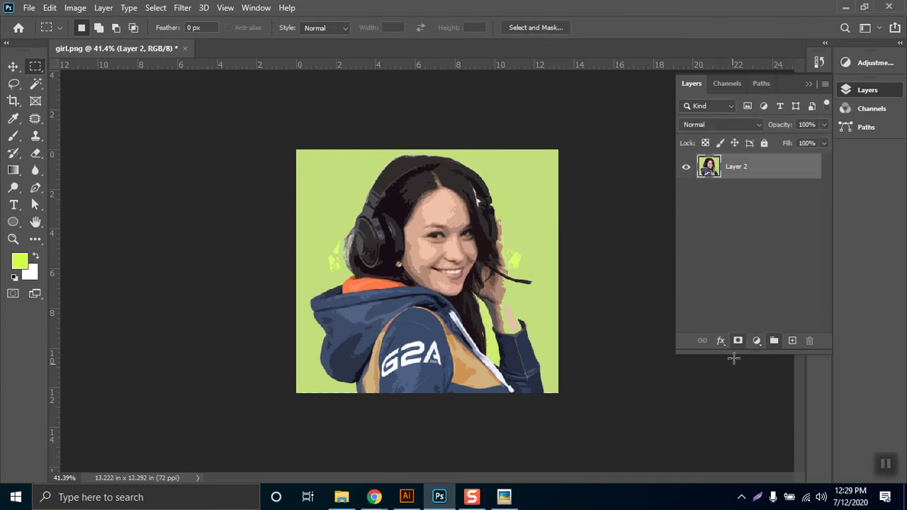
key(ctrl+a)
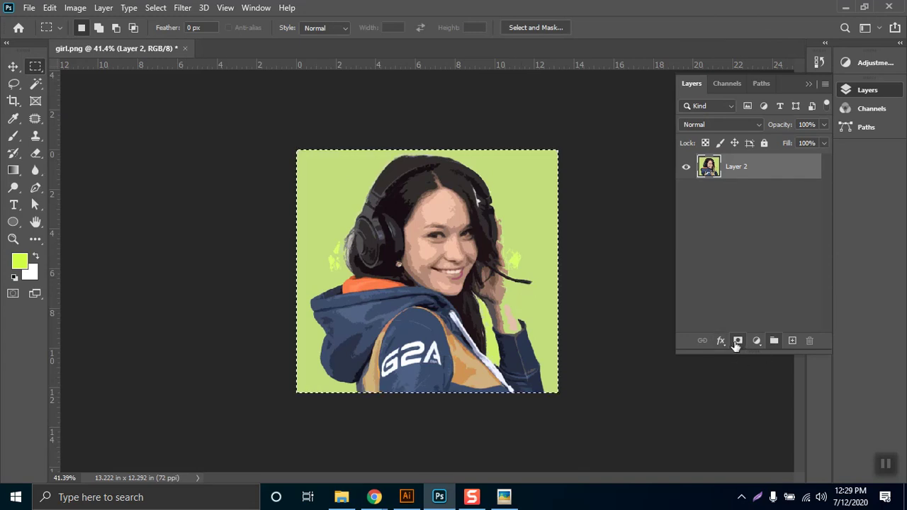
key(ctrl+z)
key(ctrl+z)
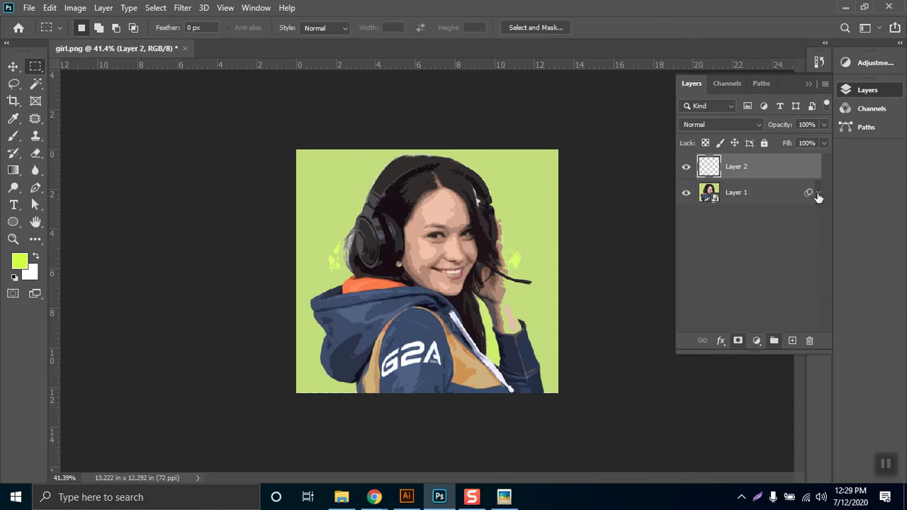
- Put the empty layer and the girl layer together into a new group
click(818, 195)
click(819, 194)
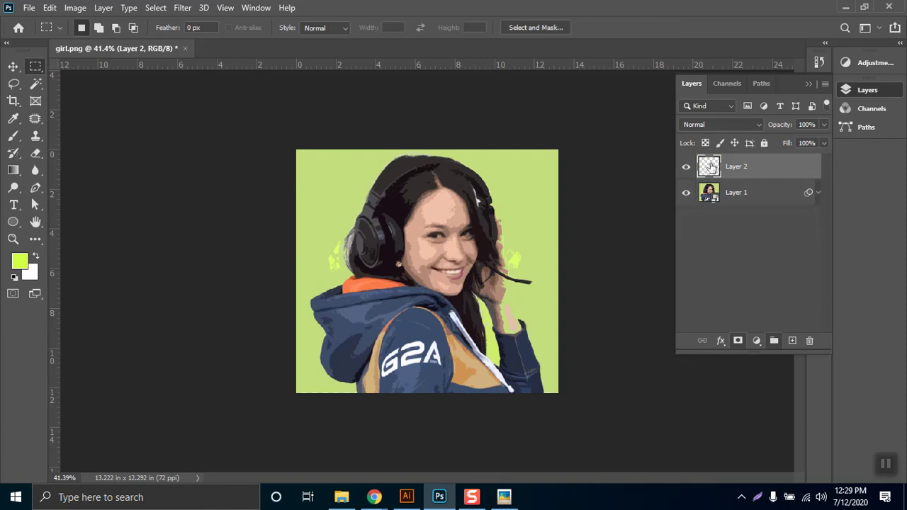
shift+click(749, 195)
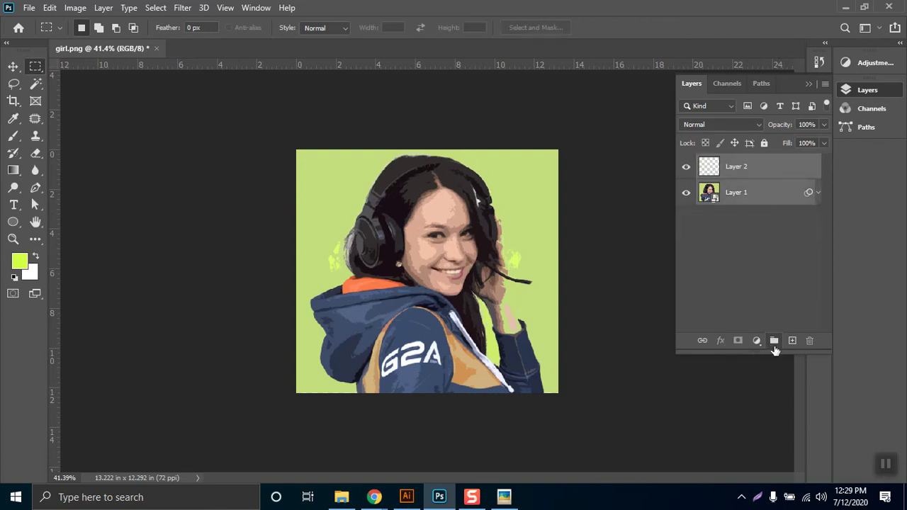
click(774, 343)
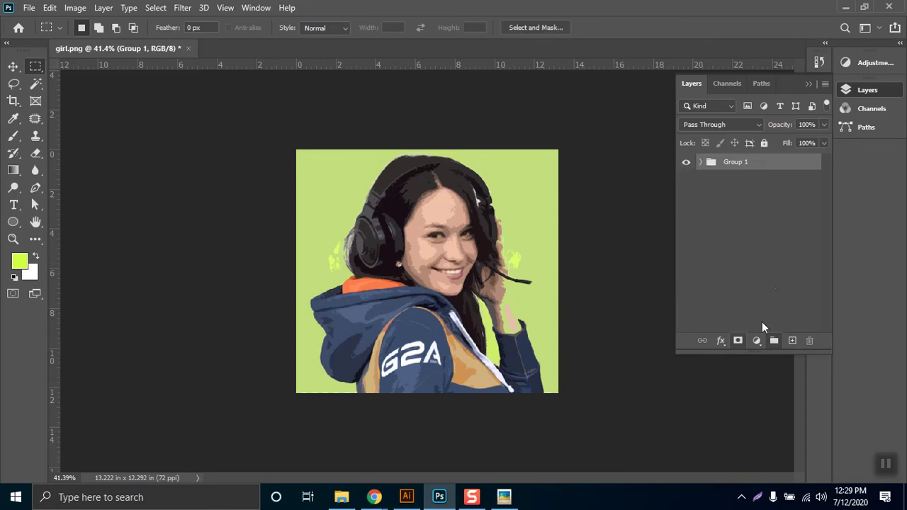
- Add a Reveal All layer mask to the new group
click(103, 8)
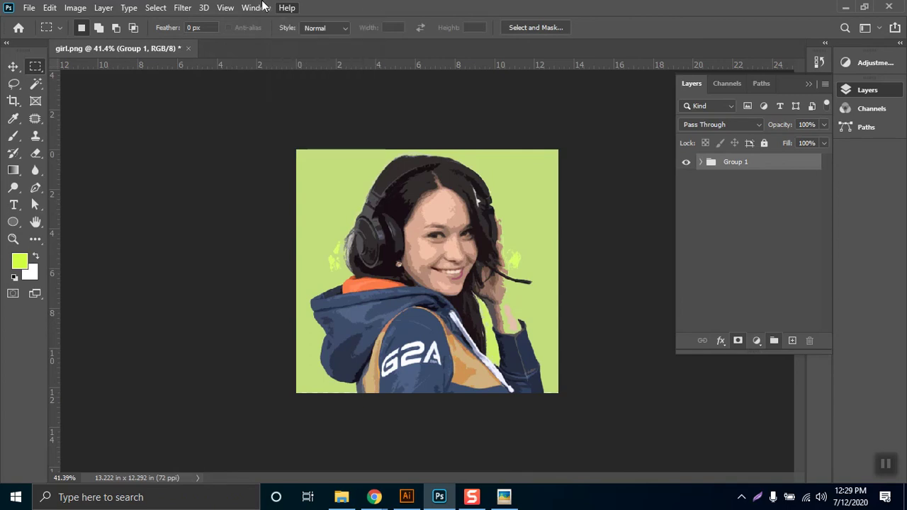
mouse_move(142, 20)
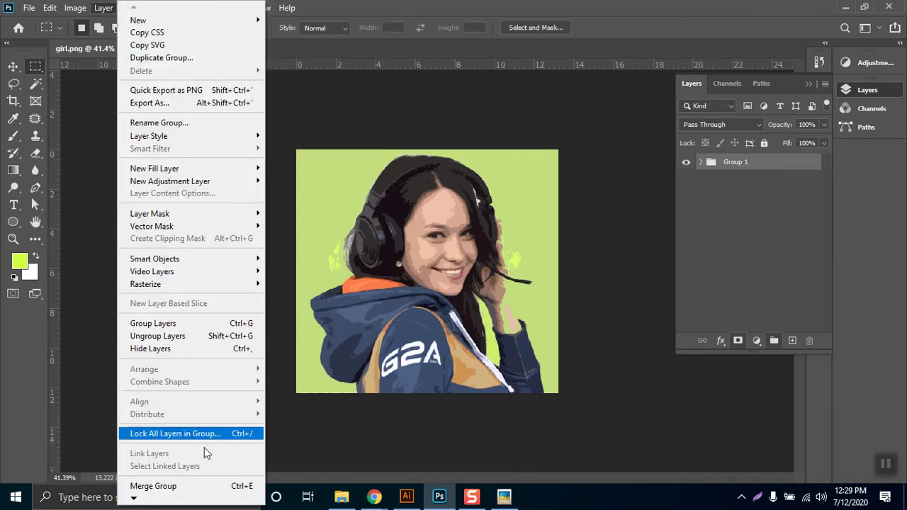
mouse_move(189, 142)
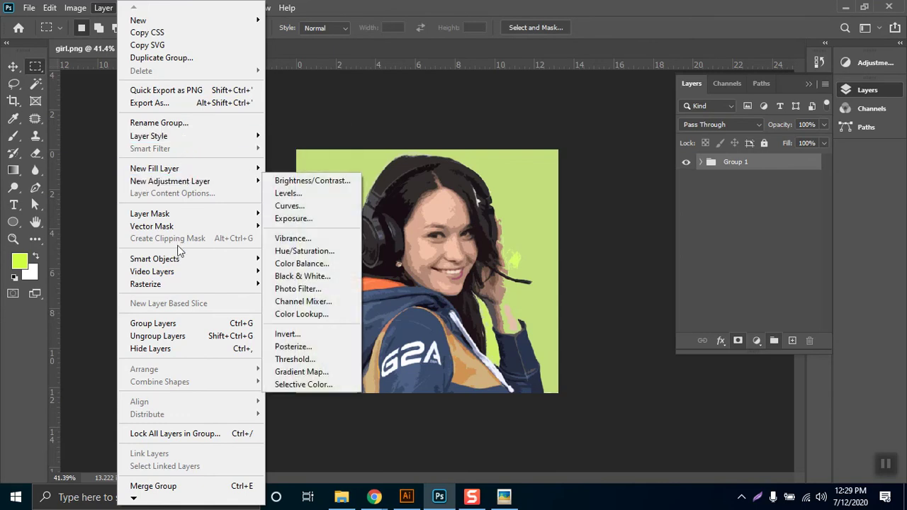
mouse_move(189, 216)
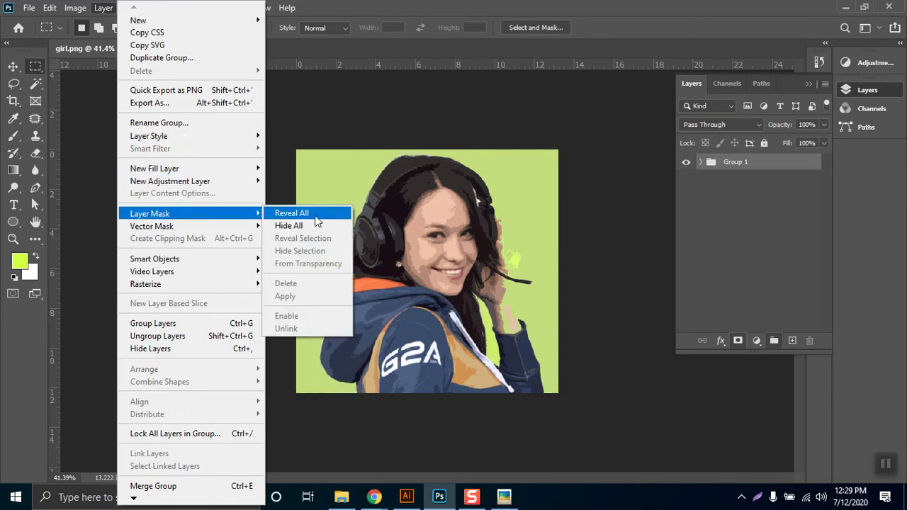
click(314, 214)
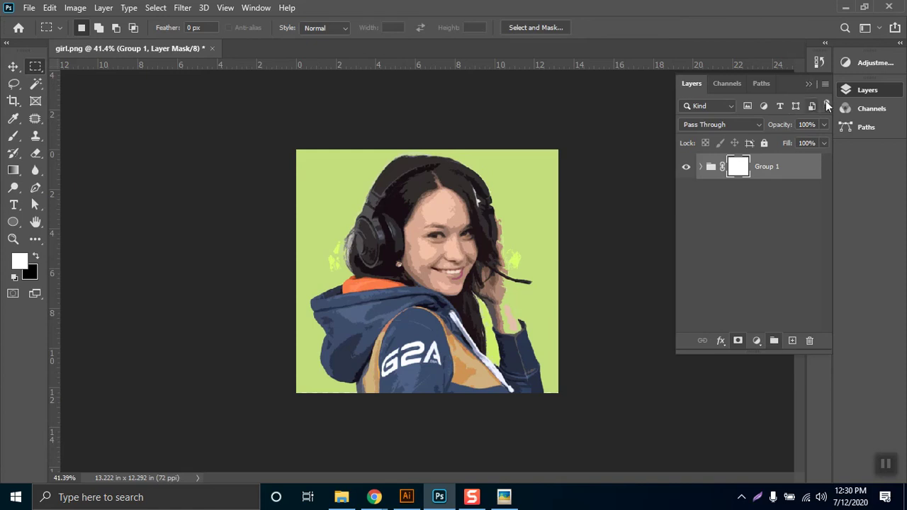
- Invert the group's layer mask to black to hide the portrait, and display the brush presets
click(809, 85)
click(864, 92)
key(ctrl+i)
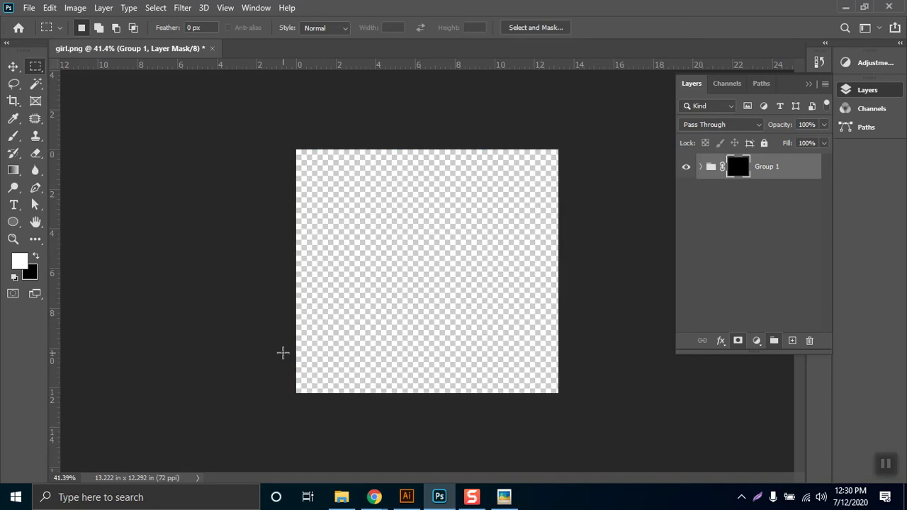
click(808, 84)
click(822, 137)
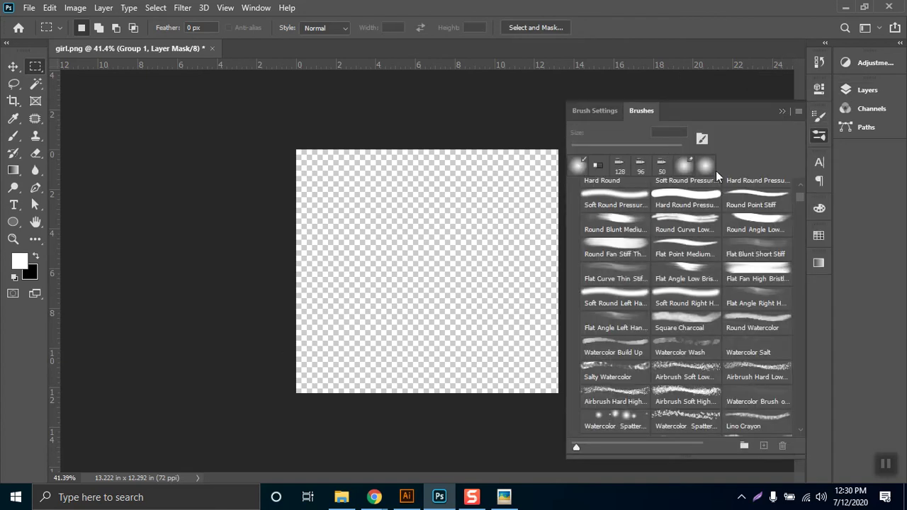
- Try the Watercolor Spatter brush preset at a size of 82 px
scroll(700, 235, down, 1)
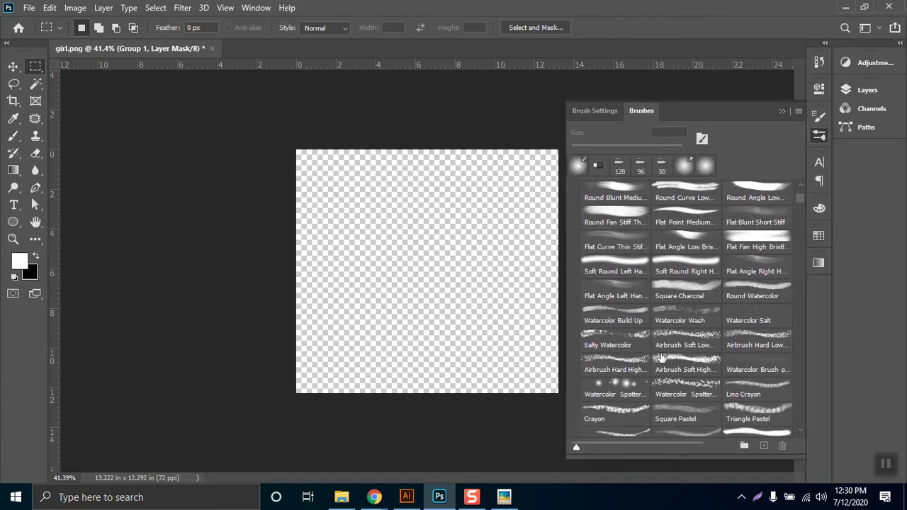
click(705, 394)
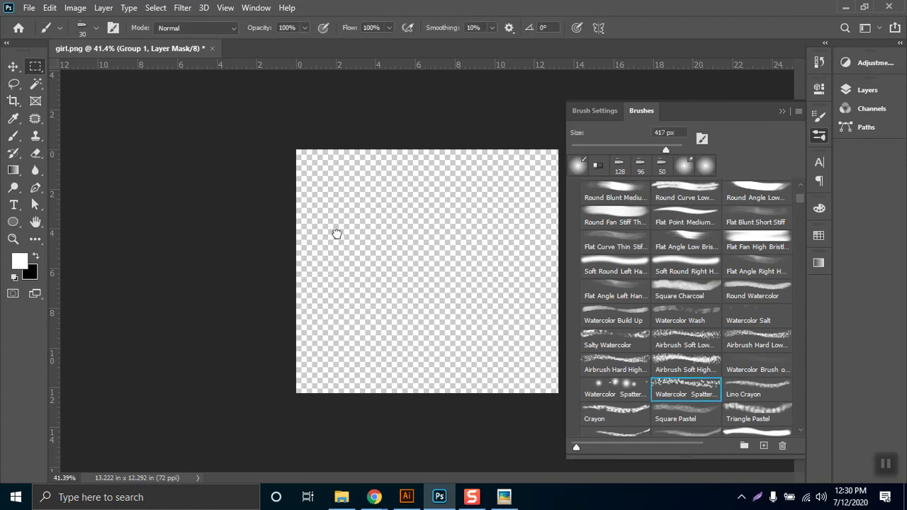
right_click(382, 243)
click(509, 274)
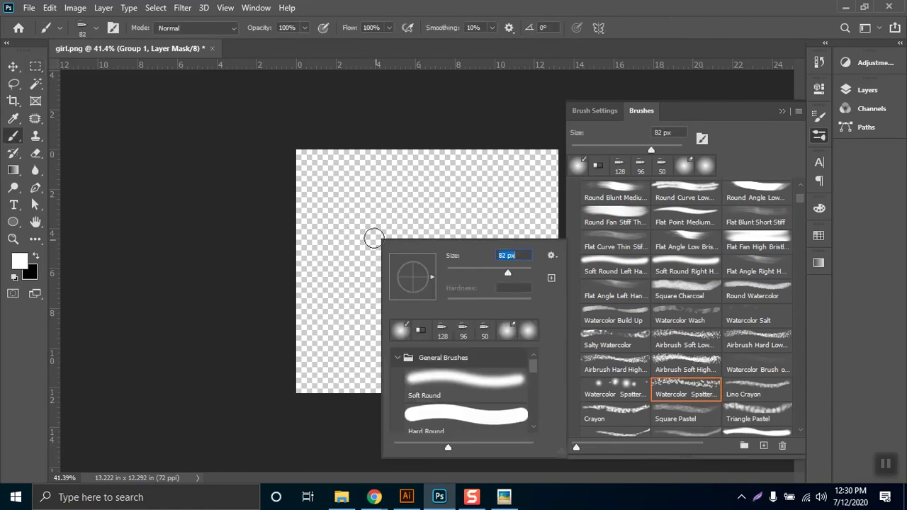
key(Return)
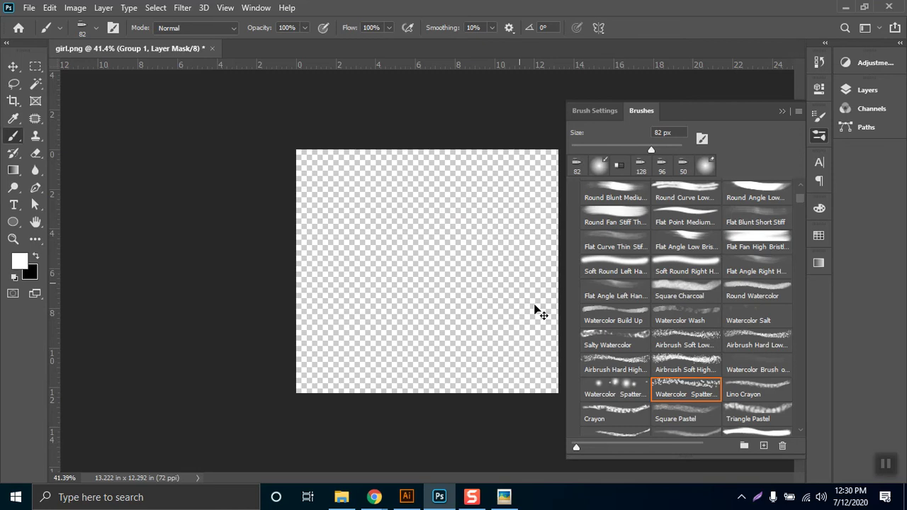
- Choose the Spatter 14 pixels brush and set its size to 139 px
scroll(636, 369, down, 3)
scroll(636, 369, down, 5)
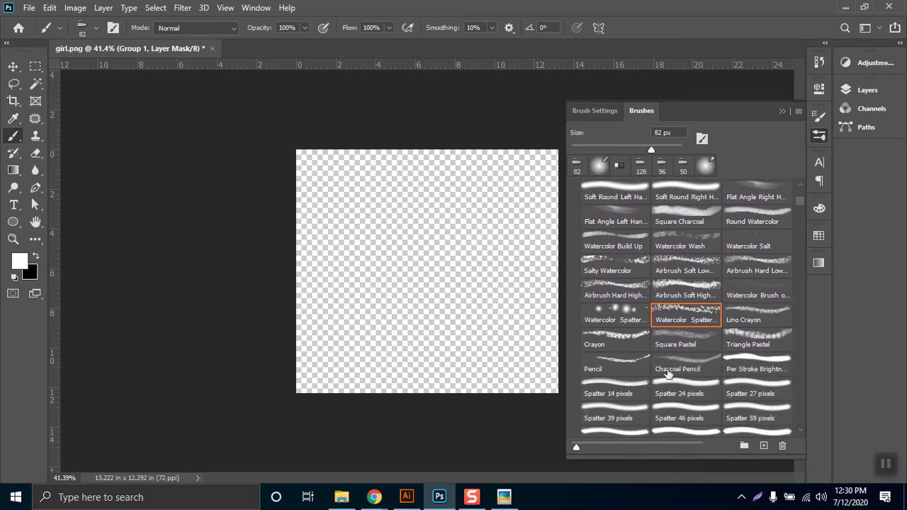
click(622, 321)
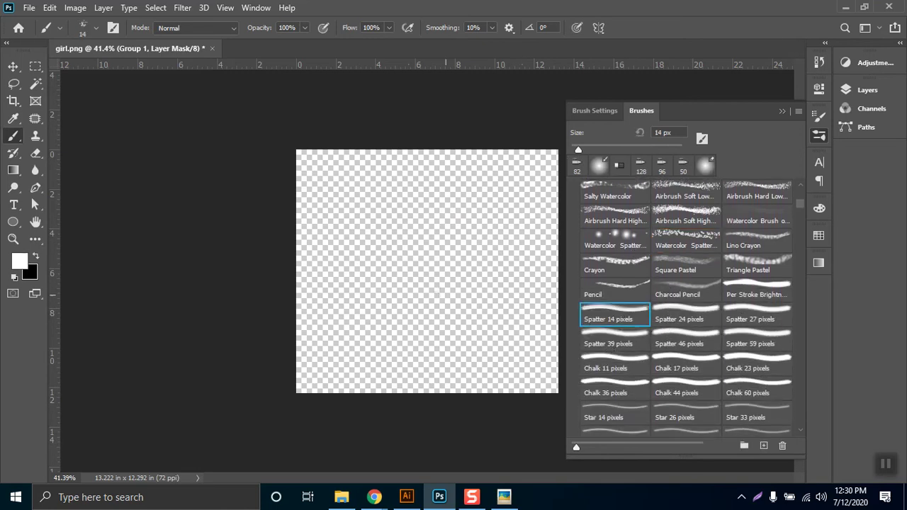
right_click(444, 266)
click(500, 290)
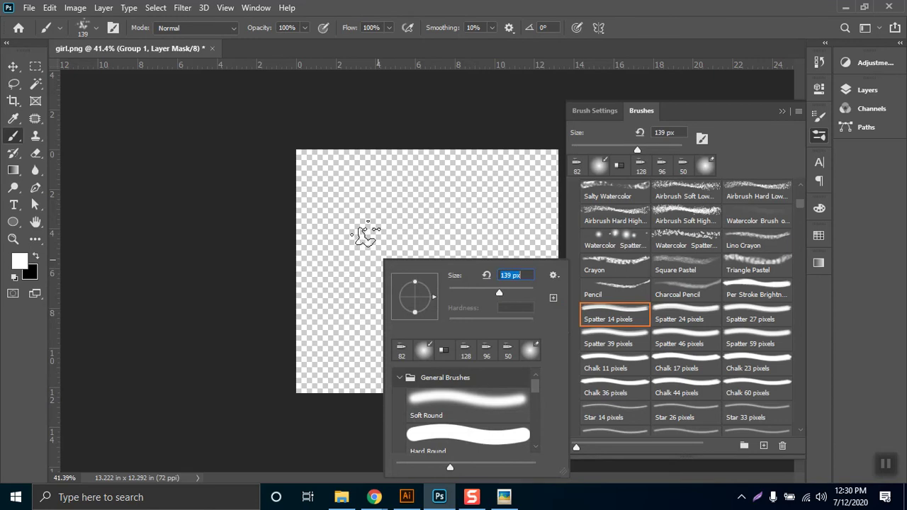
- Paint white spatter strokes on the group mask to reveal the girl's face, hair and jacket with rough edges
drag(365, 237, 460, 241)
key(ctrl+z)
mouse_move(378, 266)
mouse_down()
mouse_move(432, 238)
mouse_move(390, 245)
mouse_move(501, 220)
mouse_move(401, 266)
mouse_move(369, 304)
mouse_move(417, 279)
mouse_move(523, 250)
mouse_move(441, 267)
mouse_move(360, 320)
mouse_move(467, 299)
mouse_move(526, 301)
mouse_move(427, 286)
mouse_move(510, 287)
mouse_move(421, 233)
mouse_move(335, 219)
mouse_move(386, 226)
mouse_move(519, 190)
mouse_move(440, 227)
mouse_move(506, 211)
mouse_move(464, 202)
mouse_move(465, 192)
mouse_move(366, 183)
mouse_move(424, 205)
mouse_move(380, 207)
mouse_move(448, 178)
mouse_move(489, 180)
mouse_move(401, 167)
mouse_move(380, 181)
mouse_move(350, 249)
mouse_up()
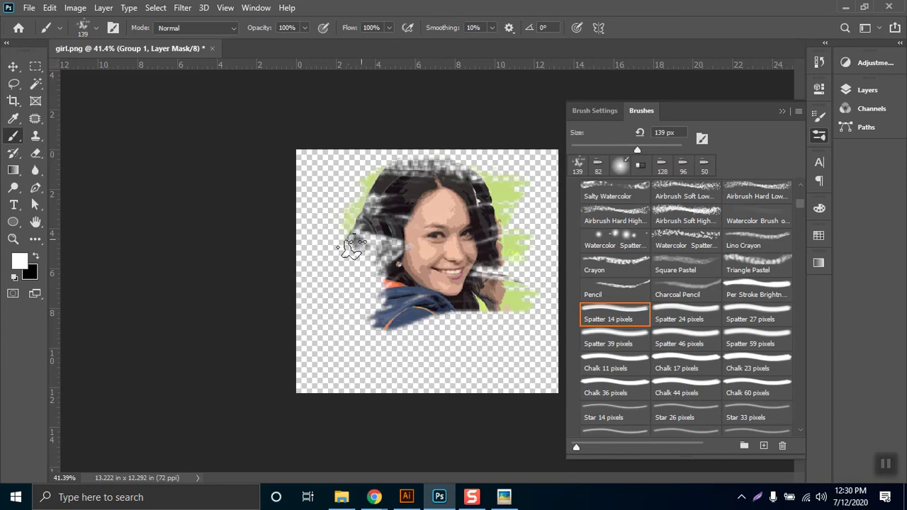
mouse_move(425, 320)
mouse_down()
mouse_move(411, 337)
mouse_move(543, 344)
mouse_move(365, 360)
mouse_move(330, 354)
mouse_move(560, 386)
mouse_move(381, 399)
mouse_up()
mouse_move(372, 290)
mouse_down()
mouse_move(321, 301)
mouse_move(359, 297)
mouse_move(389, 274)
mouse_move(348, 334)
mouse_move(423, 342)
mouse_move(348, 340)
mouse_move(345, 371)
mouse_move(327, 386)
mouse_move(361, 386)
mouse_move(385, 371)
mouse_move(536, 362)
mouse_up()
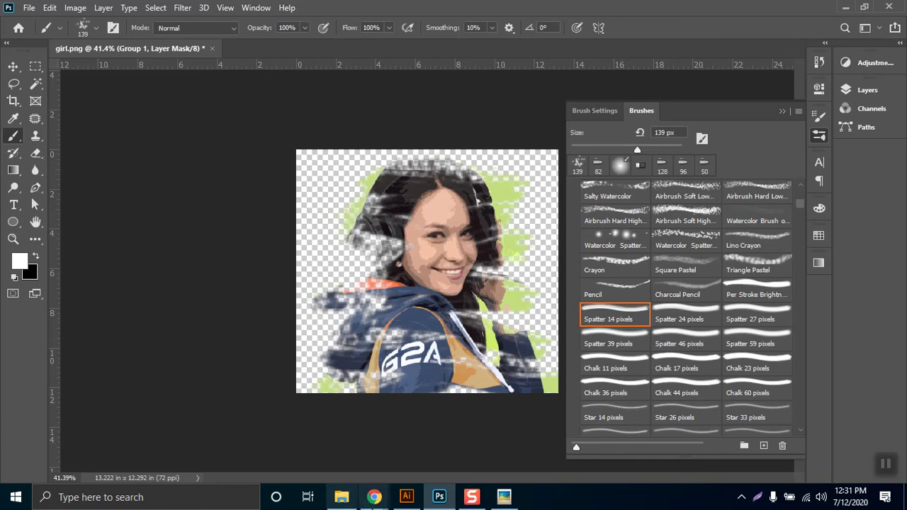
- Check the halftone splash reference image and extend the revealed strokes on the mask around the headphones and hood
click(504, 497)
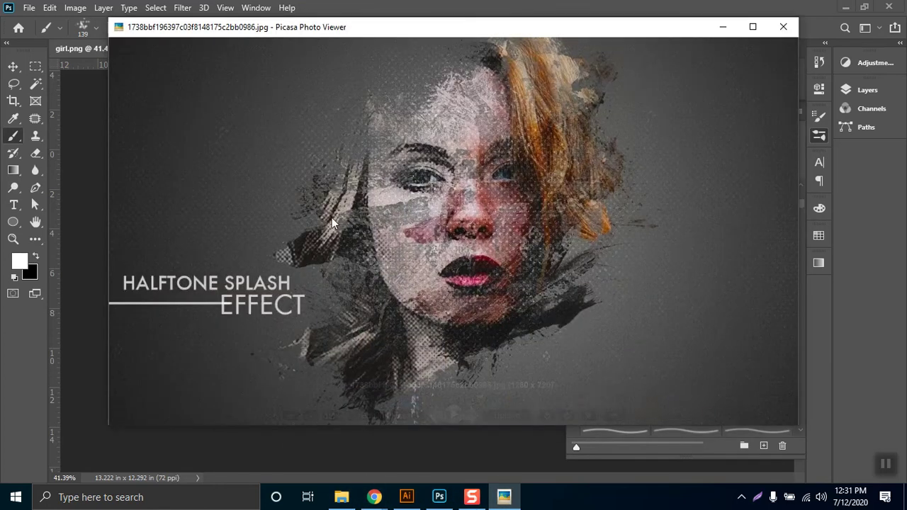
click(721, 28)
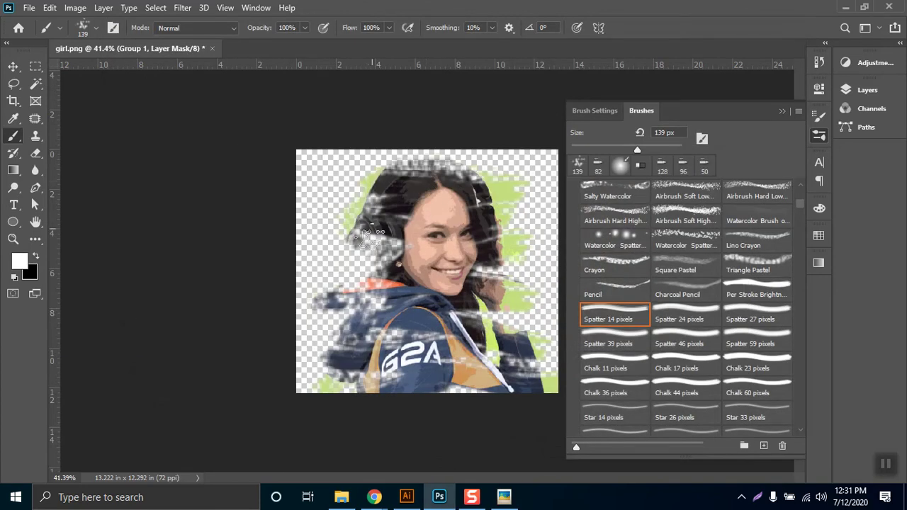
drag(386, 259, 249, 289)
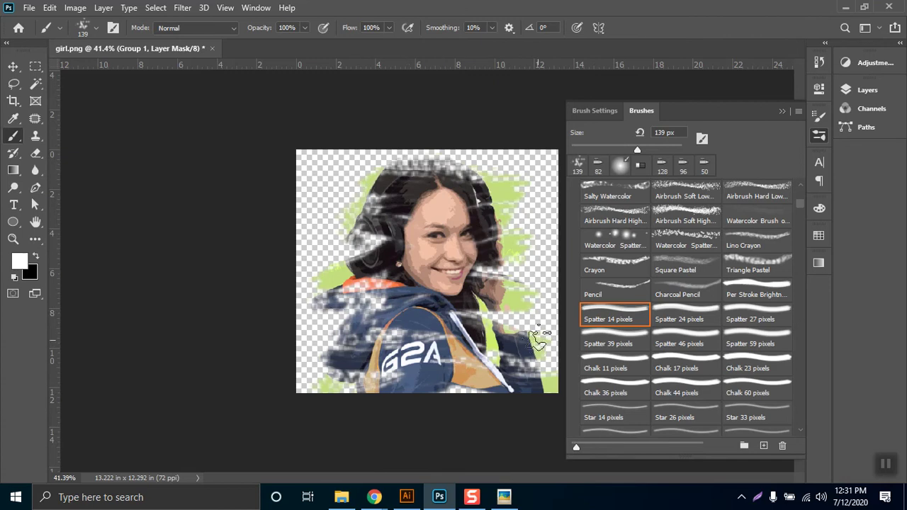
- Browse the remaining brush presets and study the brush edges in the halftone splash reference image
scroll(722, 376, down, 5)
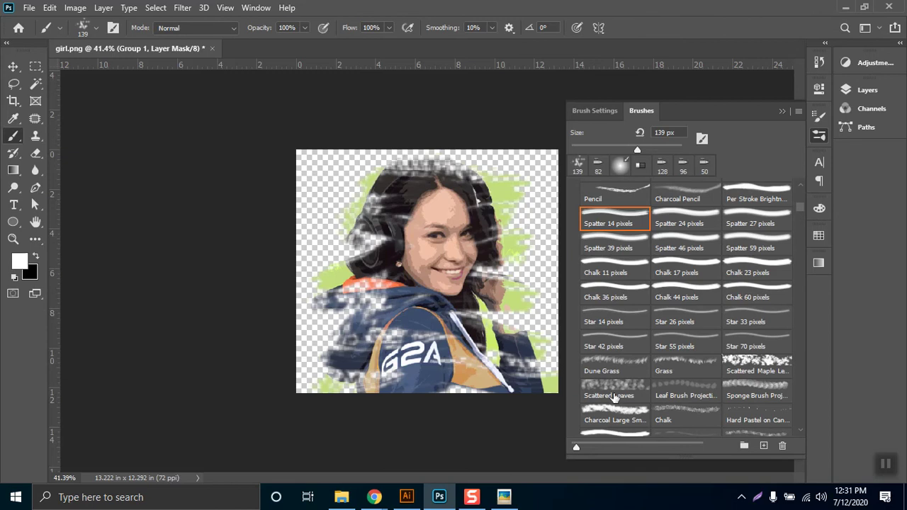
scroll(614, 397, down, 2)
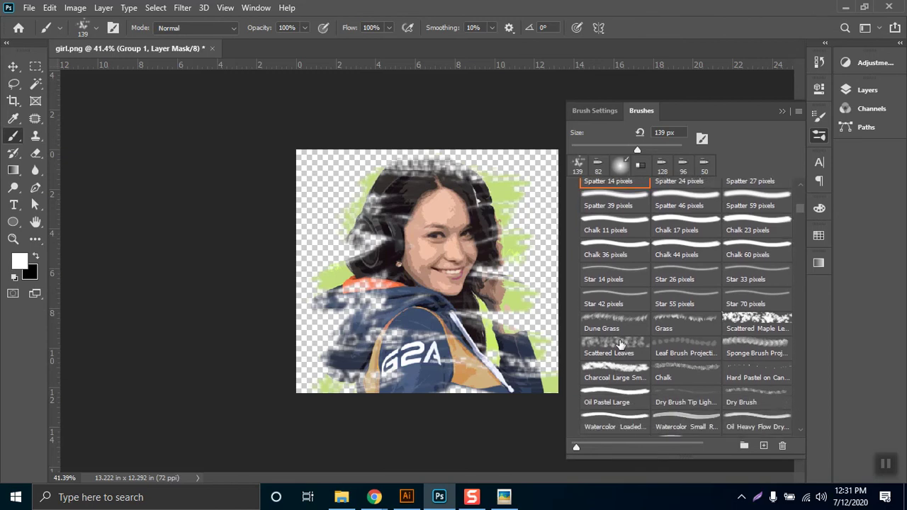
click(783, 112)
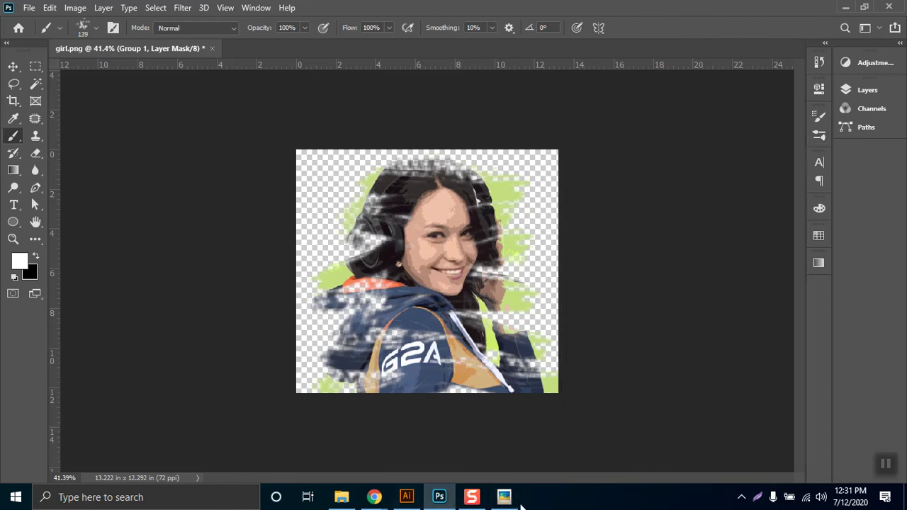
click(504, 497)
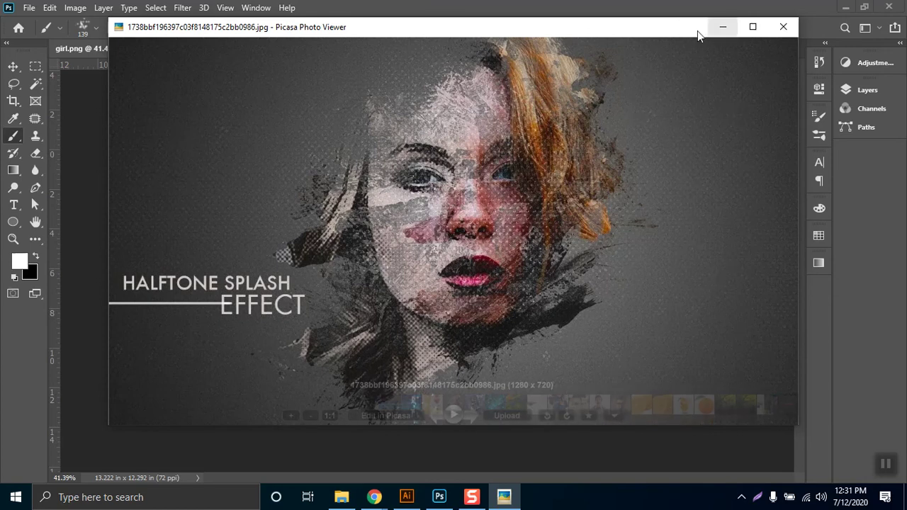
click(723, 27)
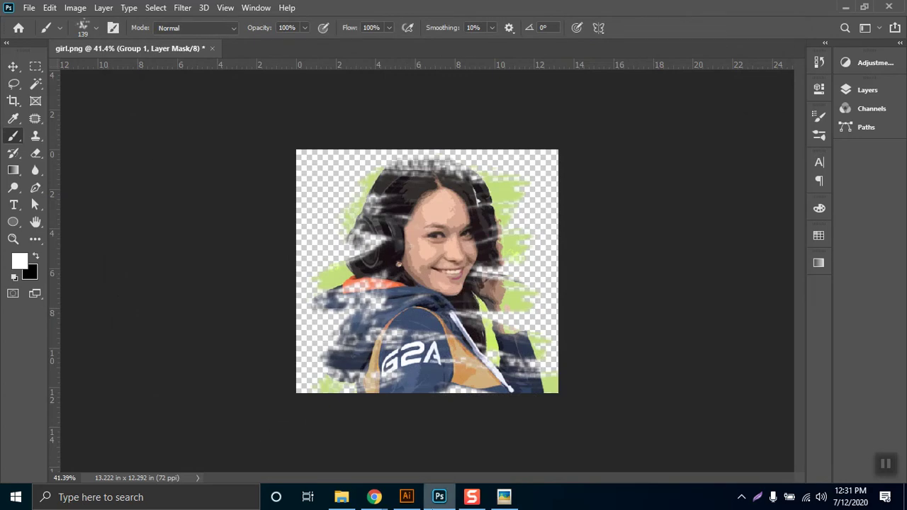
- Switch to Chrome, search Google Images for "noise effect" and look through the texture results
mouse_move(365, 498)
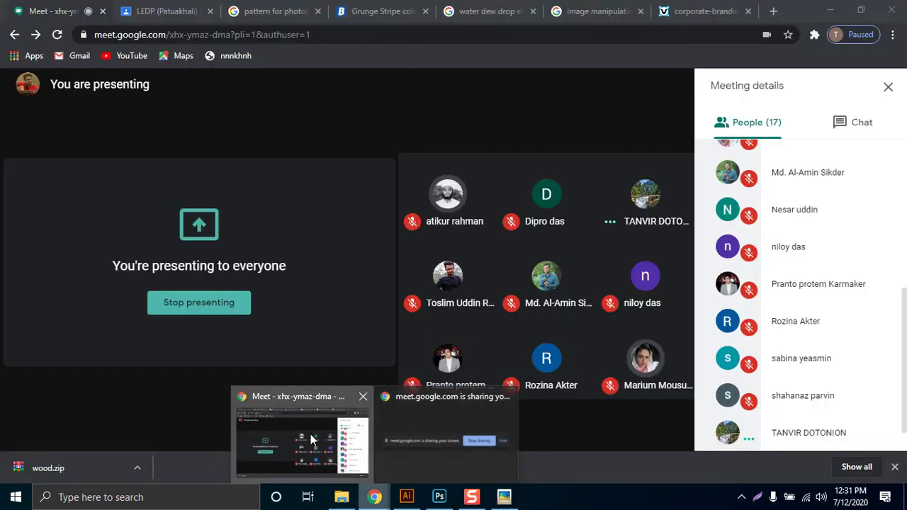
click(305, 436)
click(707, 18)
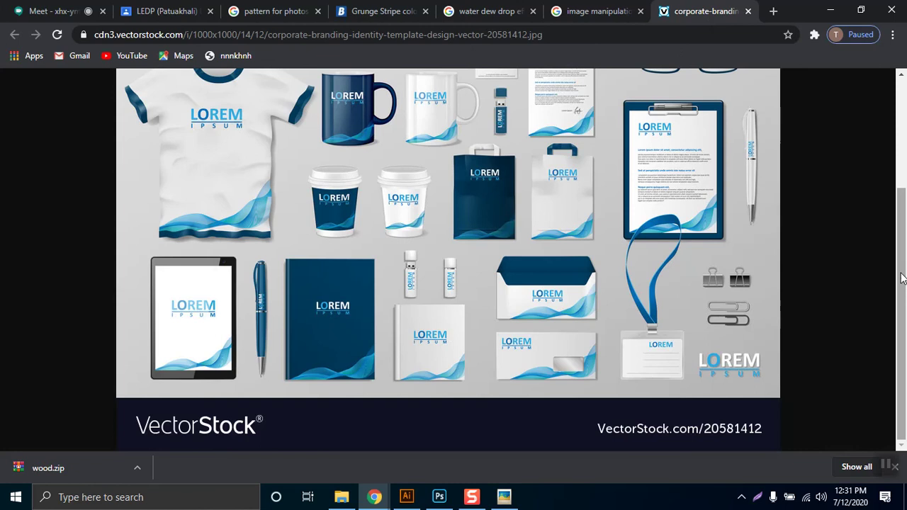
click(513, 77)
scroll(513, 67, up, 1)
click(541, 35)
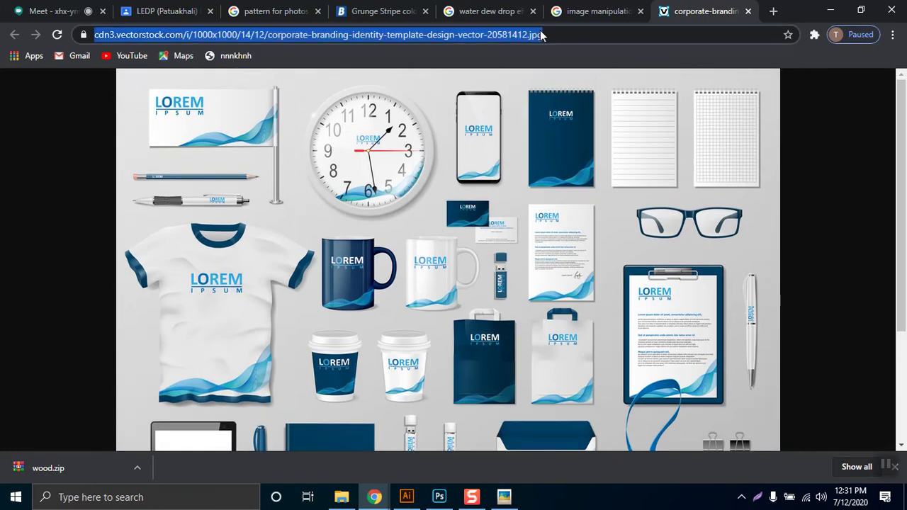
text(nois)
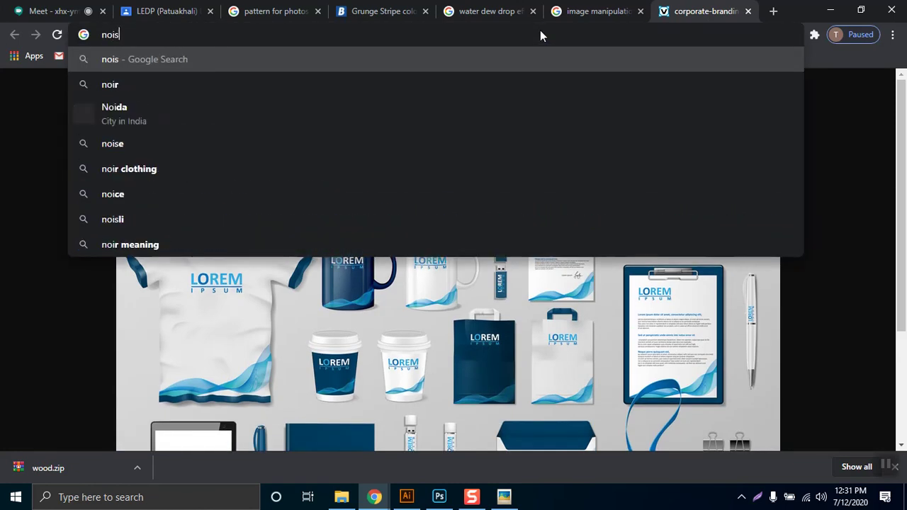
text(e effect)
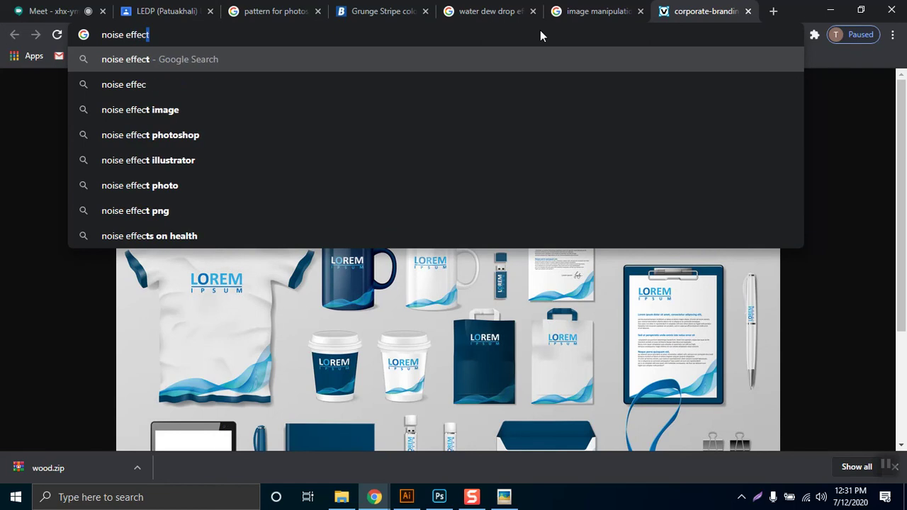
key(Return)
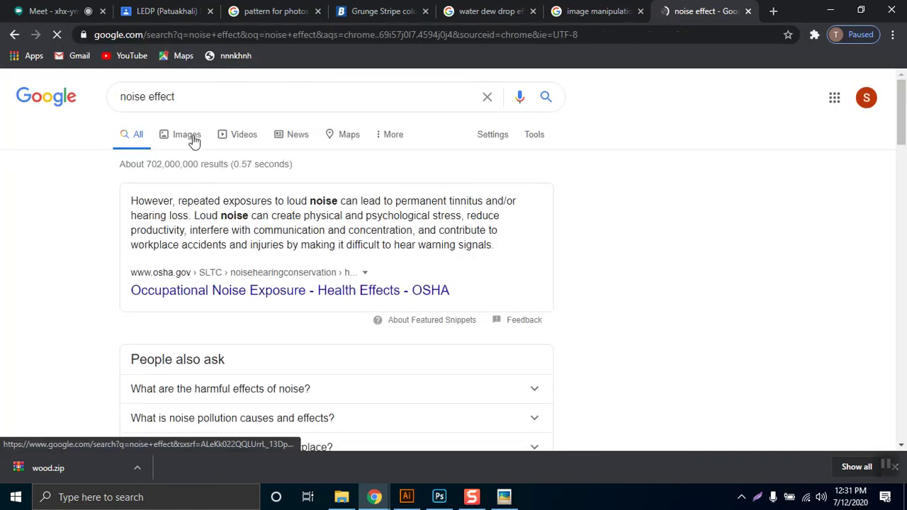
click(193, 140)
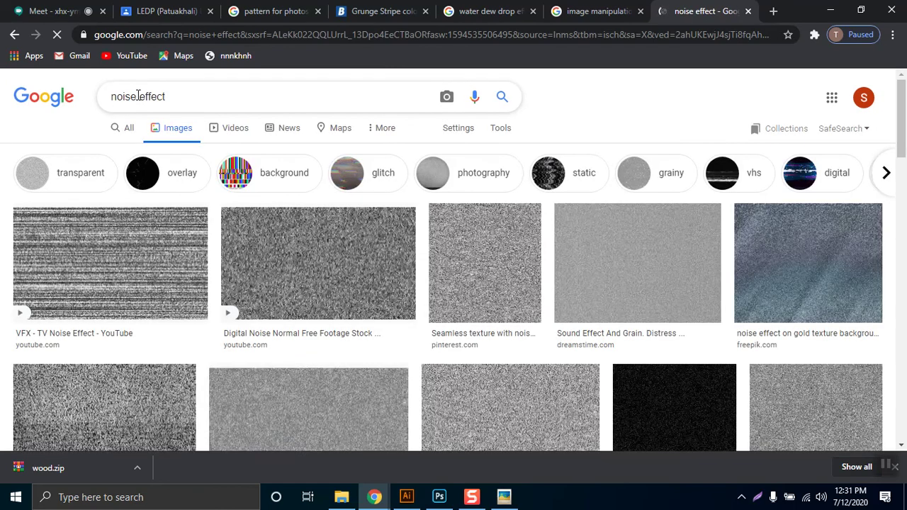
scroll(608, 301, down, 4)
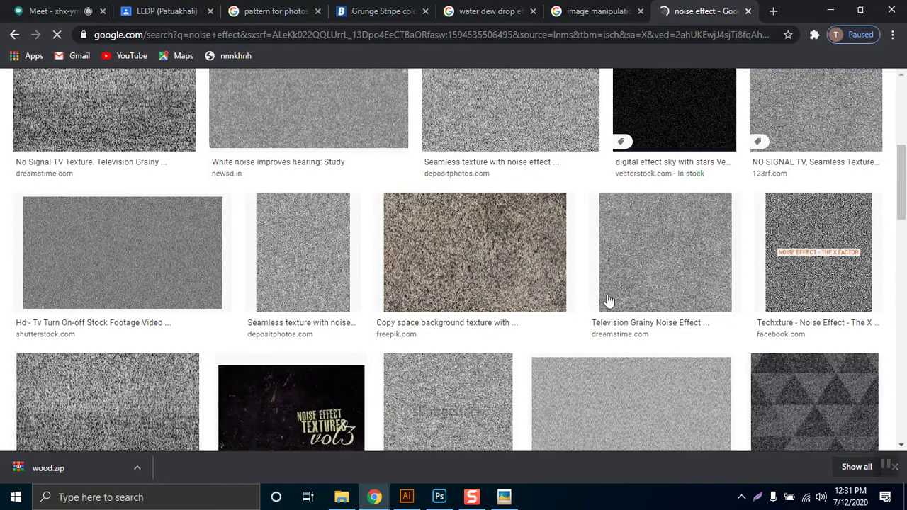
scroll(197, 192, down, 2)
scroll(197, 192, up, 7)
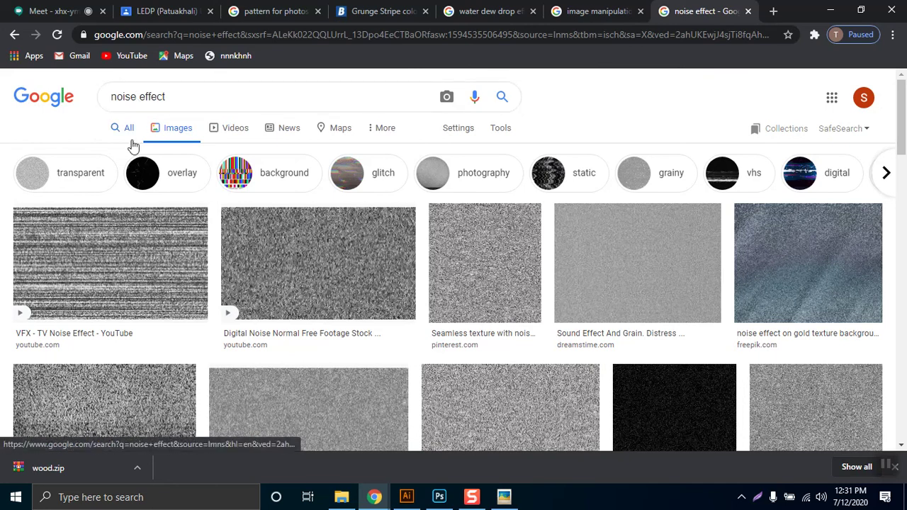
scroll(133, 145, down, 5)
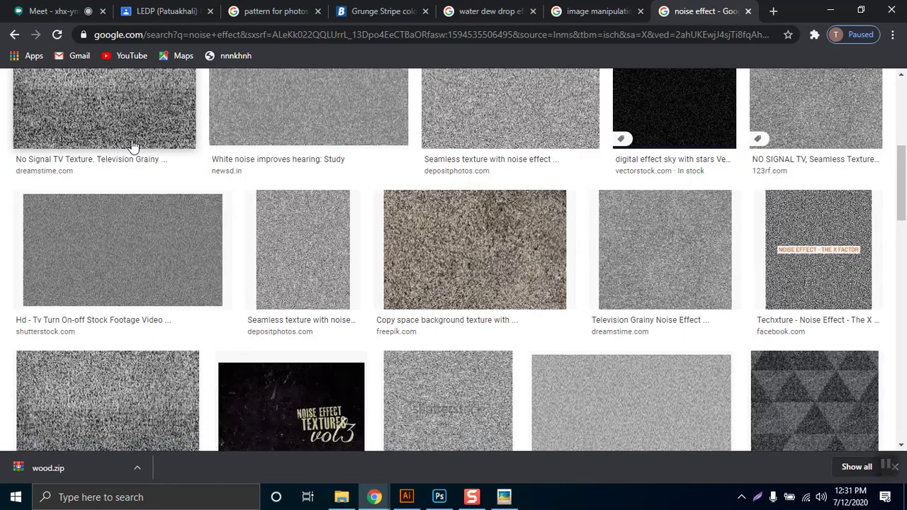
scroll(132, 145, up, 5)
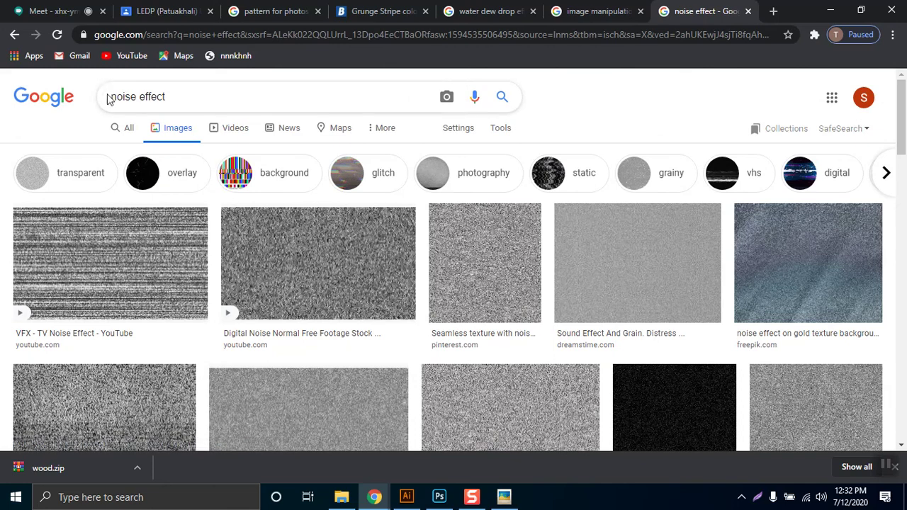
- Refine the image search to "old paper noise effect" and browse the grunge and paper textures
text(ld paper)
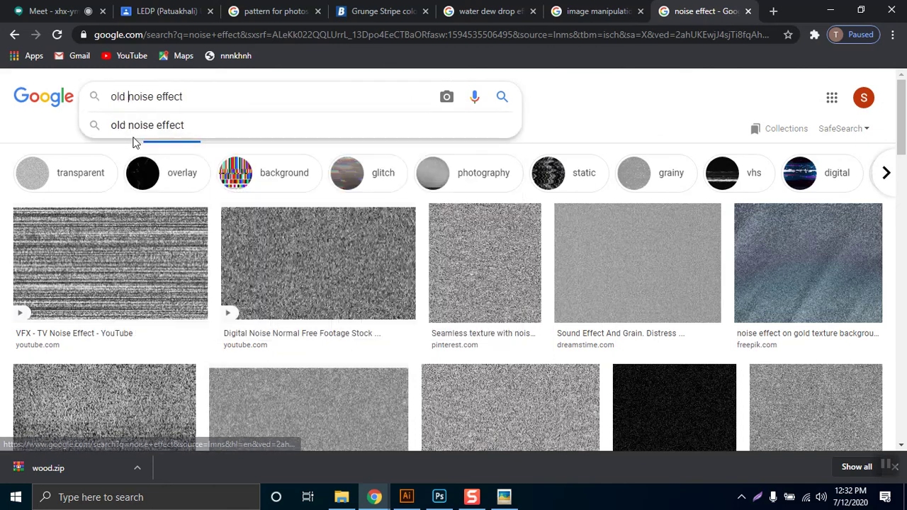
key(Return)
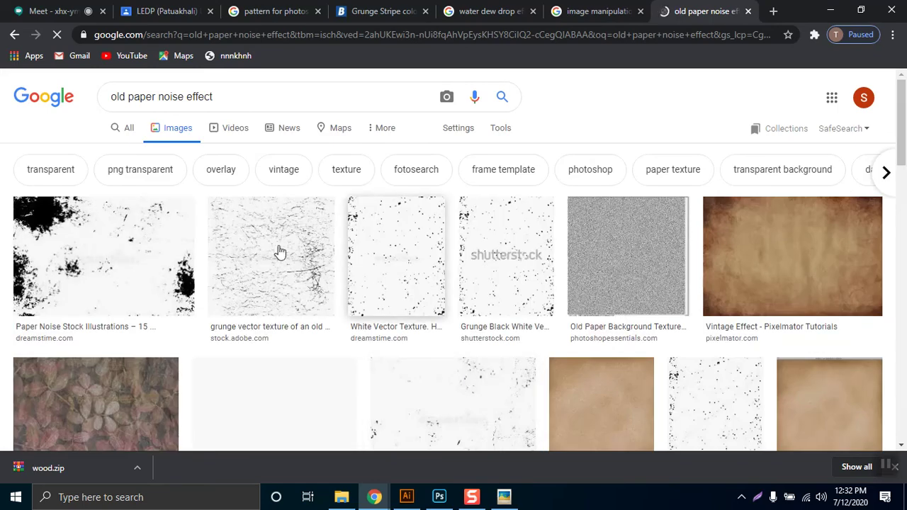
scroll(579, 319, down, 3)
scroll(579, 319, down, 3)
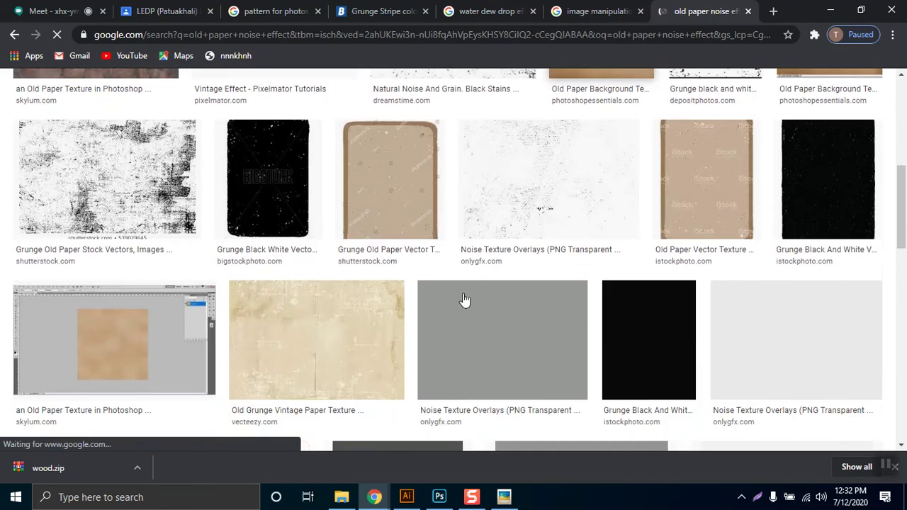
scroll(900, 188, down, 1)
scroll(905, 226, up, 1)
drag(905, 225, 903, 138)
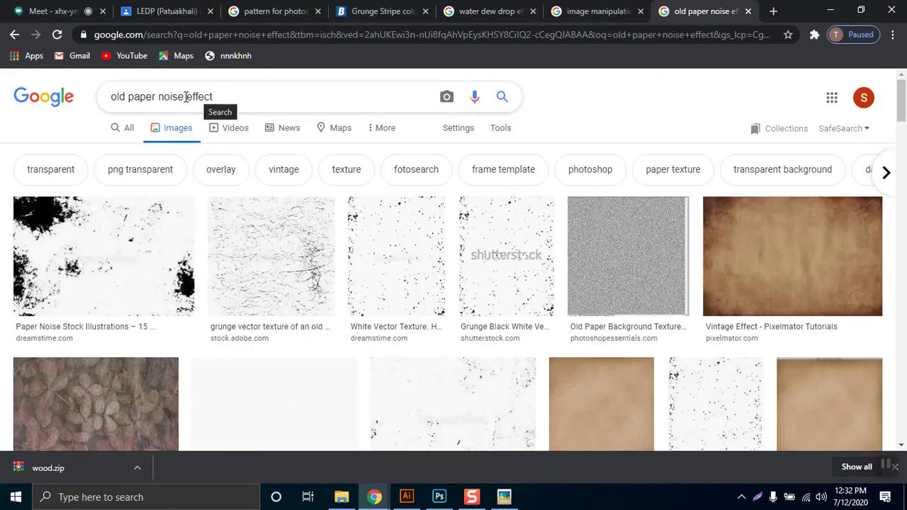
- Change the image search to "fabric effect" and look through the fabric textures
drag(186, 96, 102, 102)
text(fabric)
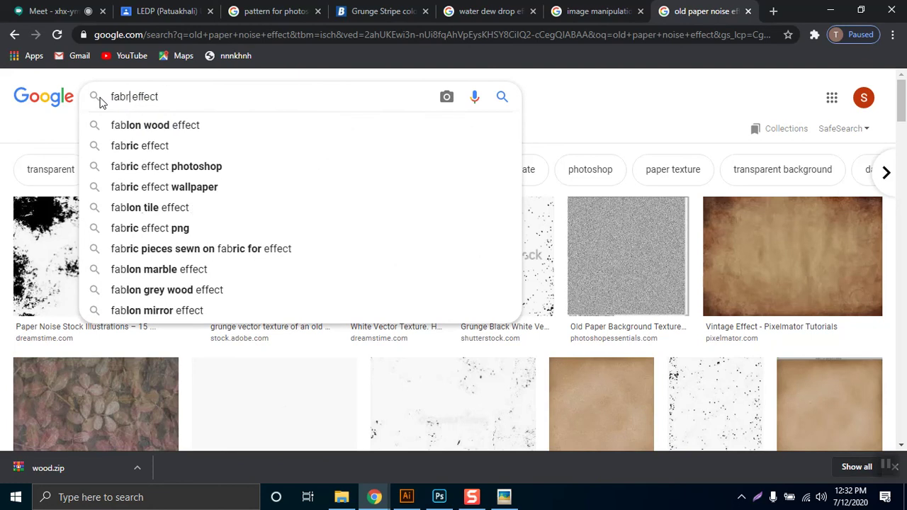
key(Return)
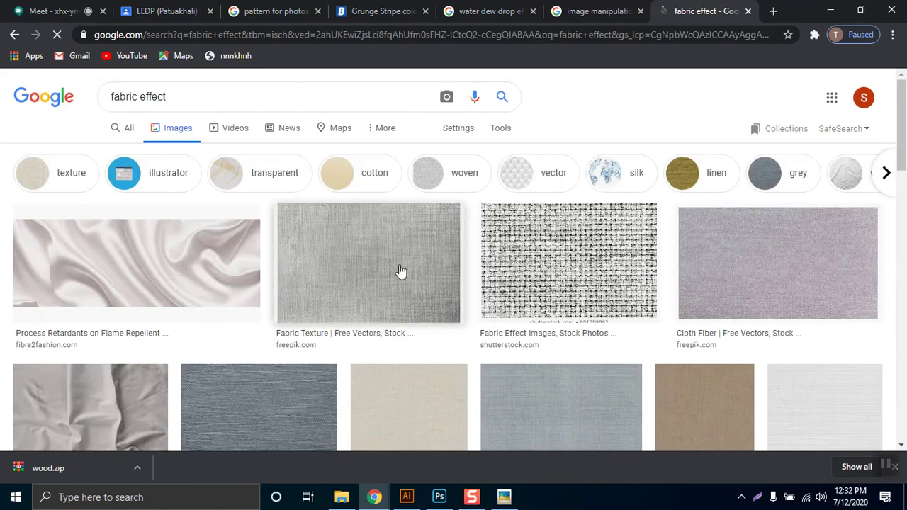
scroll(400, 266, down, 3)
scroll(381, 241, down, 2)
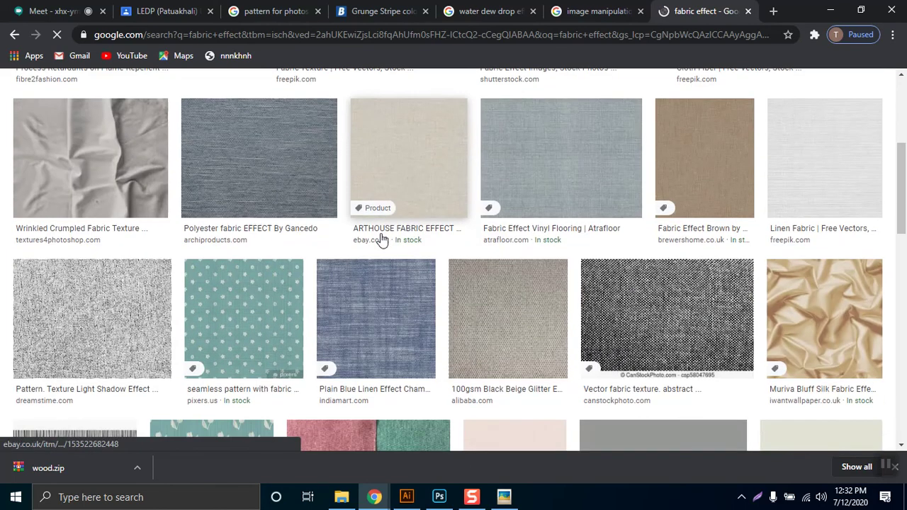
scroll(381, 241, up, 1)
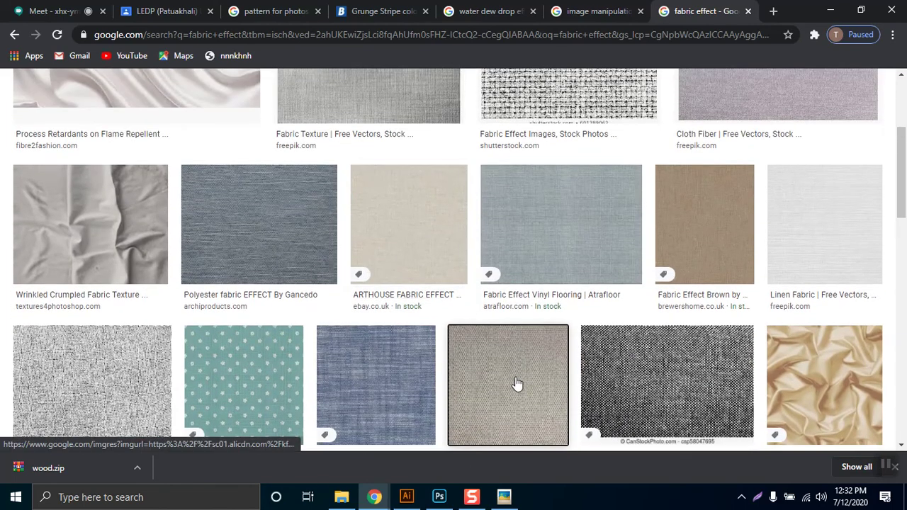
- Open the beige glitter effect brocade fabric result from Alibaba and copy its image
click(515, 376)
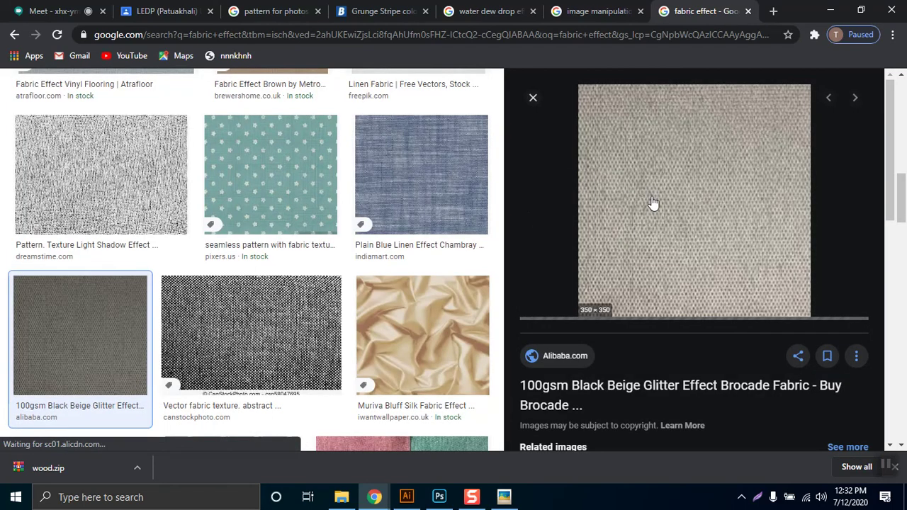
right_click(619, 175)
click(651, 303)
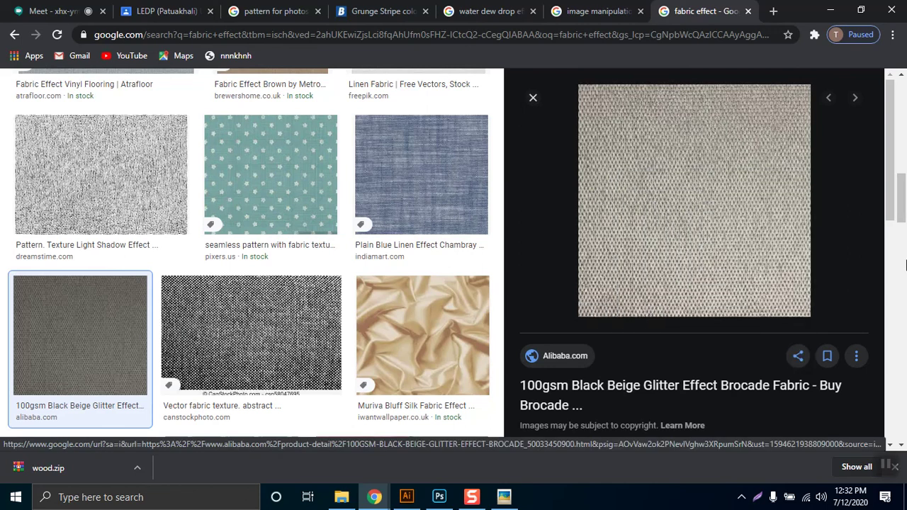
- Limit the fabric effect image results to the Large size
drag(902, 205, 901, 106)
click(507, 137)
click(118, 153)
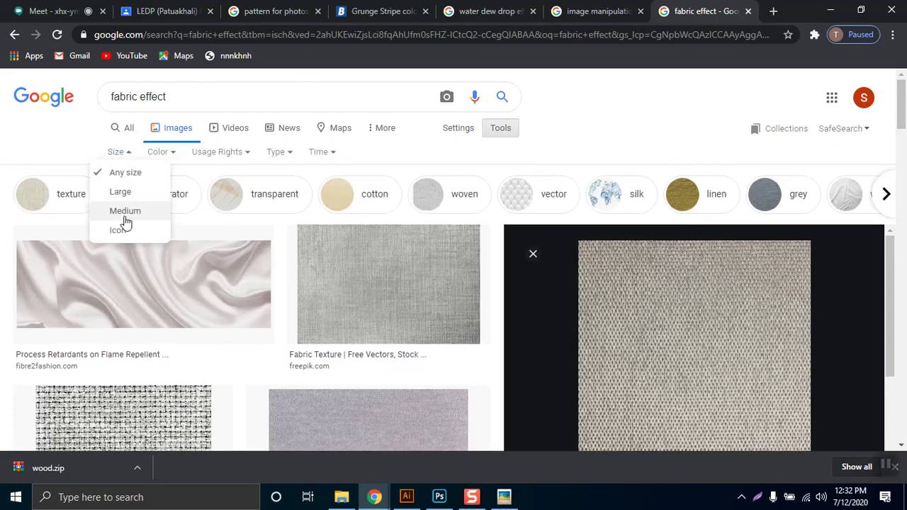
click(129, 198)
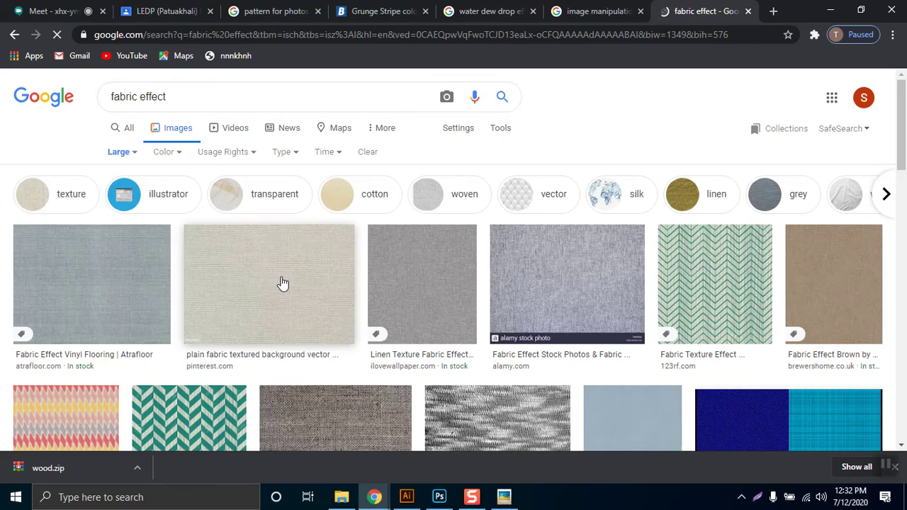
- Open the beige plain fabric textured background from Pinterest and copy its image
click(282, 283)
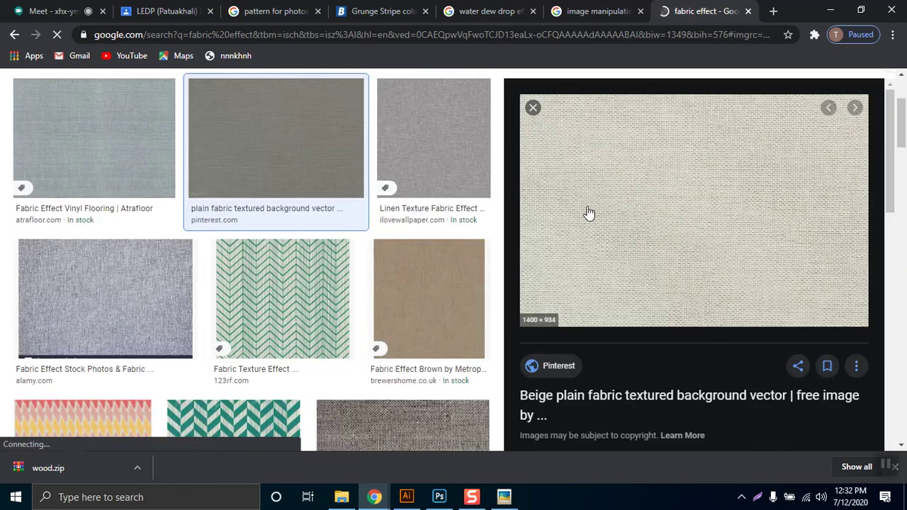
right_click(602, 177)
click(640, 312)
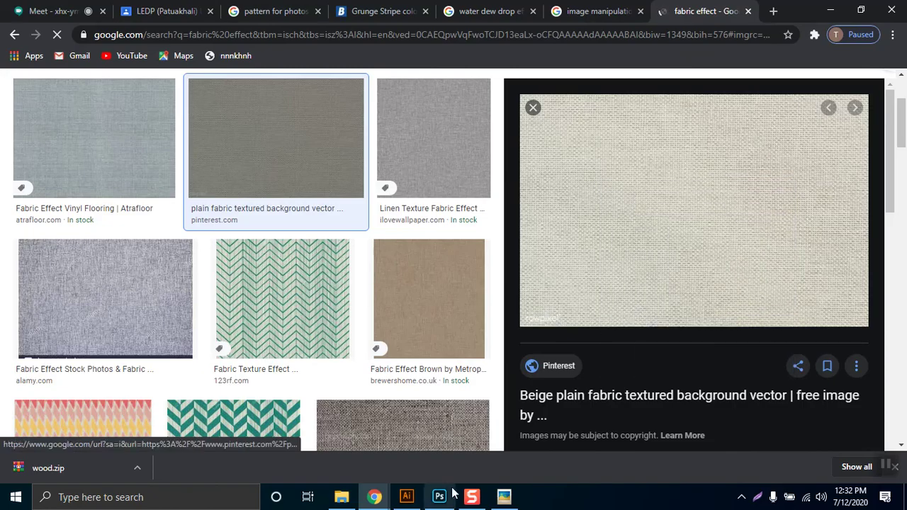
- Return to Photoshop, add a new layer beneath Group 1 and fill it with the lime green foreground colour
click(440, 496)
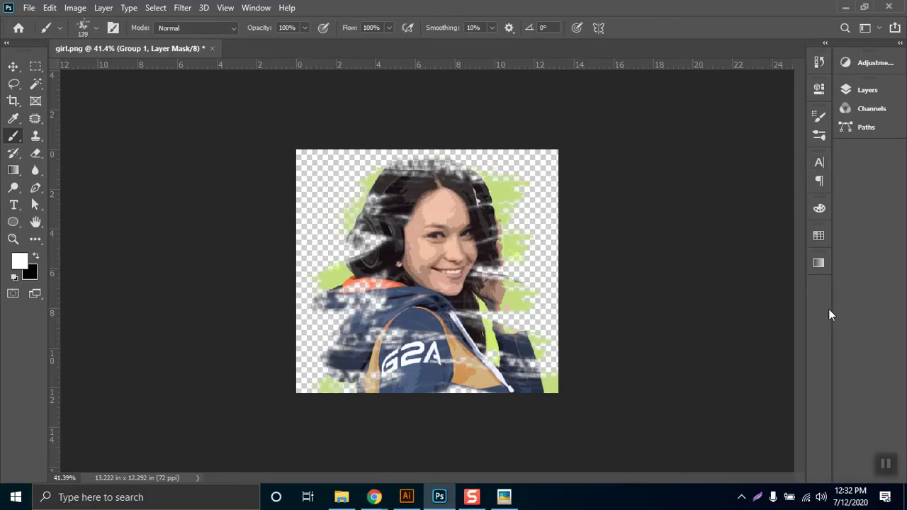
click(870, 90)
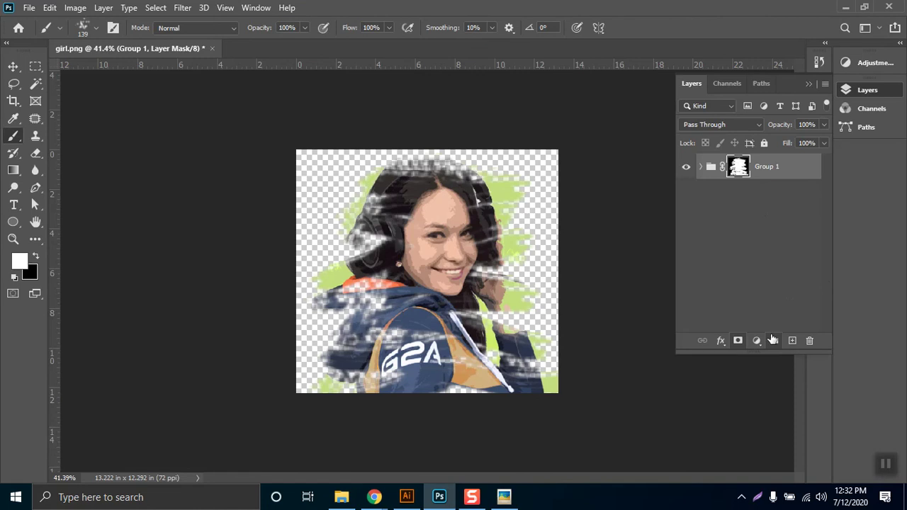
click(791, 341)
drag(777, 172, 785, 248)
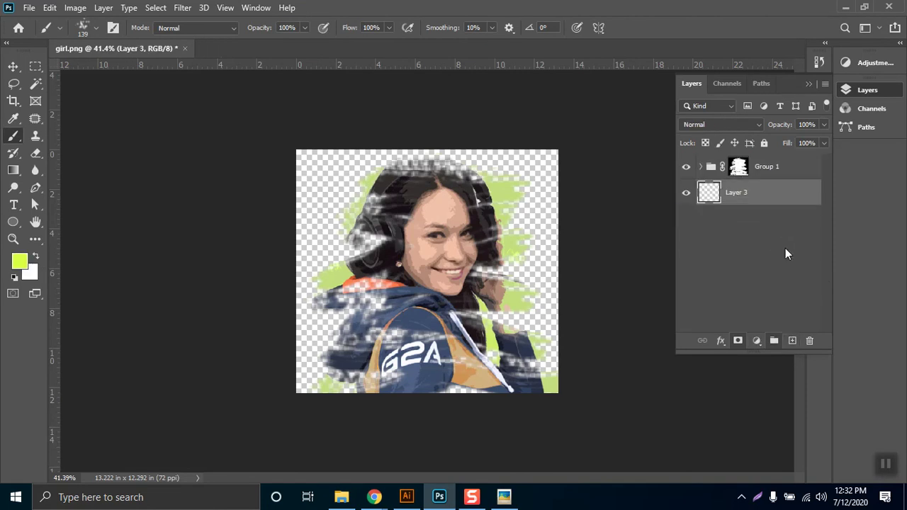
key(alt+BackSpace)
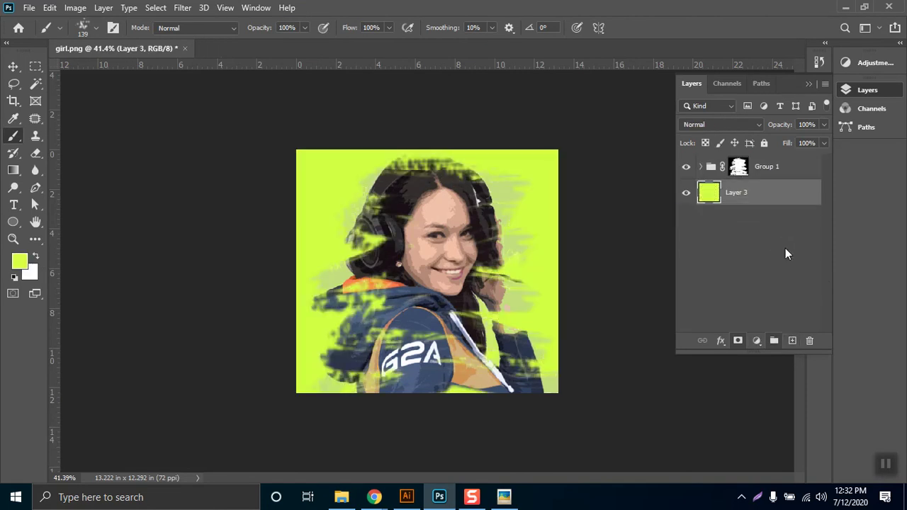
- Choose a light grey foreground colour and fill the layer beneath Group 1 with it
click(21, 268)
click(556, 281)
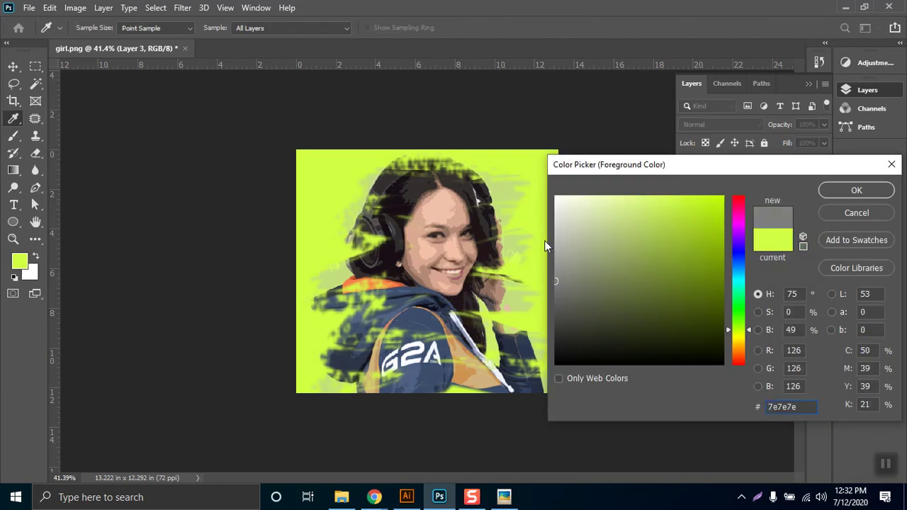
drag(570, 238, 556, 238)
click(853, 189)
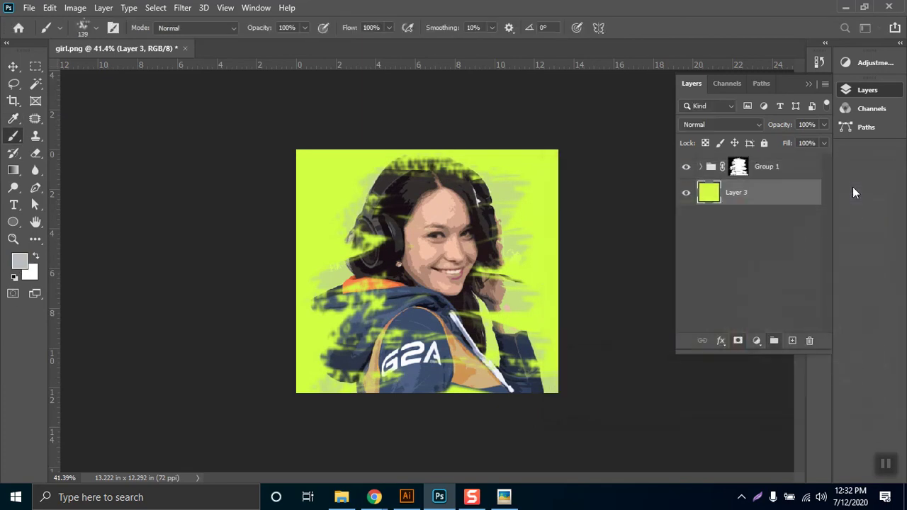
key(alt+BackSpace)
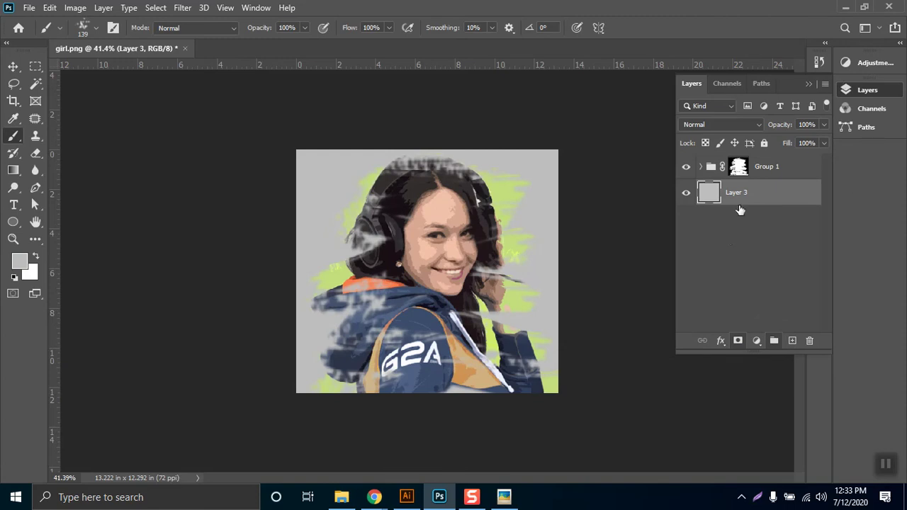
- Paste the copied fabric texture above Group 1 and scale it to 96.21% width and 97.64% height
click(780, 164)
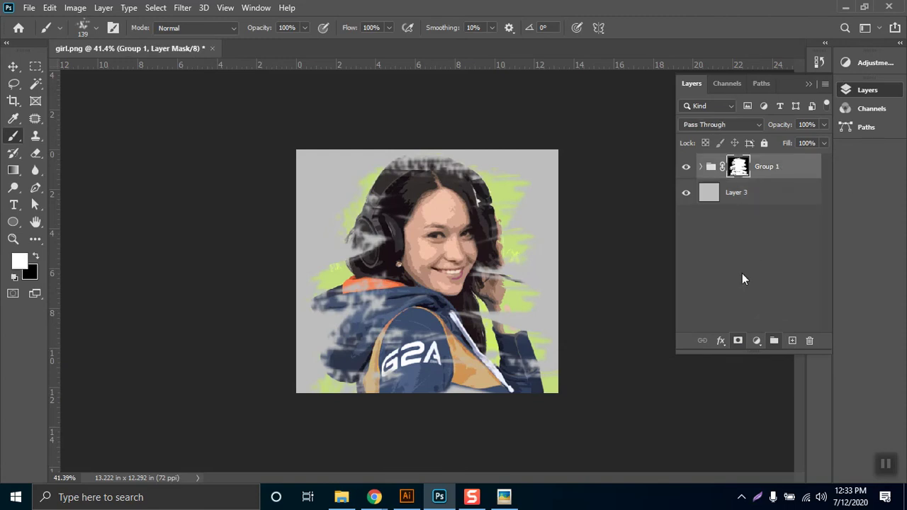
key(ctrl+v)
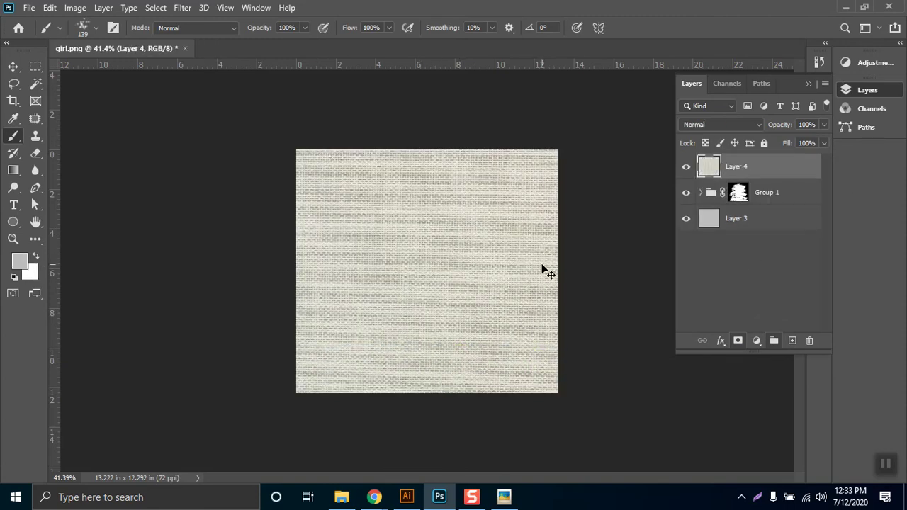
key(ctrl+t)
drag(683, 407, 668, 401)
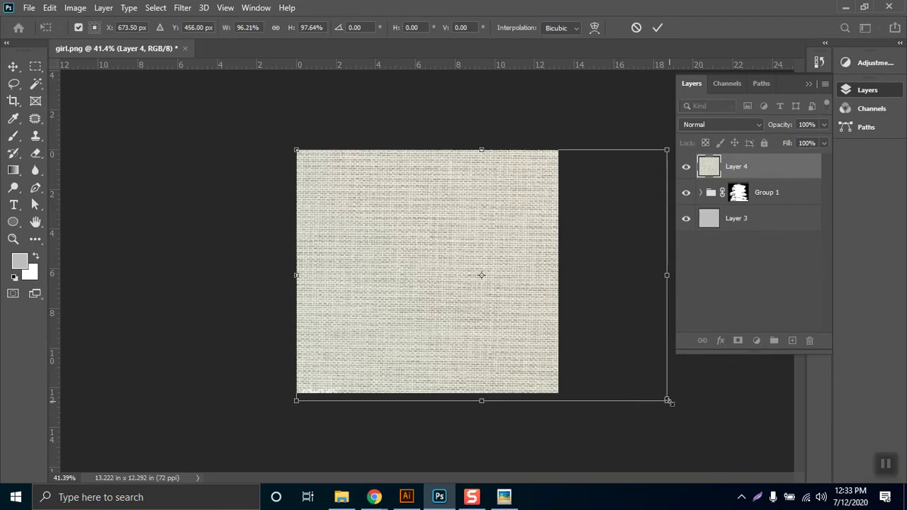
key(Return)
key(b)
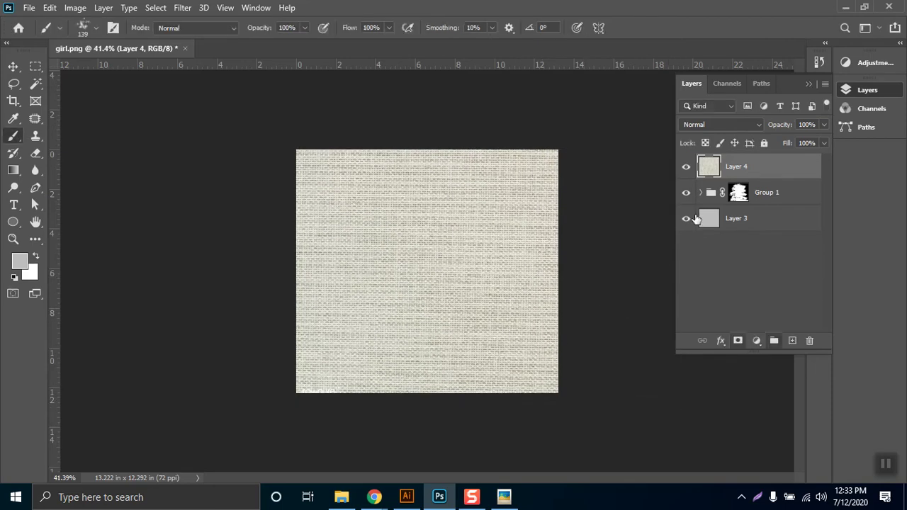
- Blend the fabric texture layer over the portrait in Multiply mode at 36% opacity
click(717, 128)
click(708, 176)
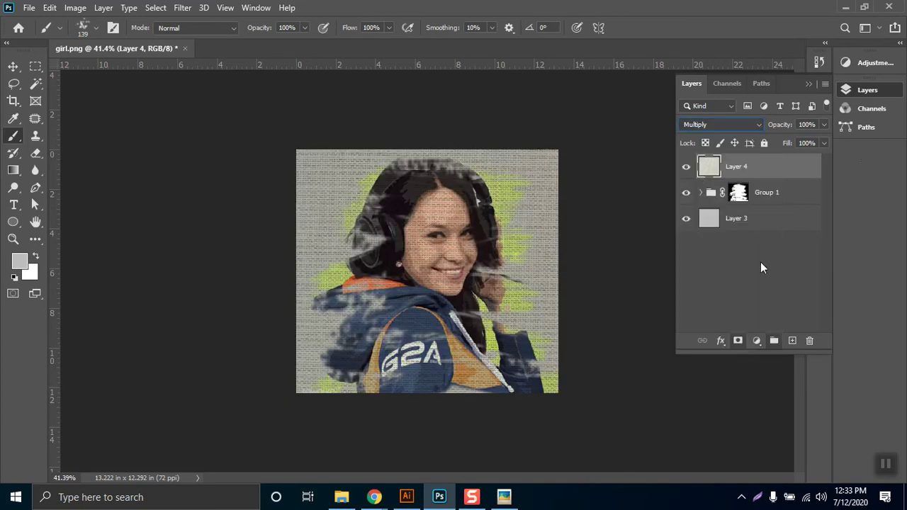
click(808, 84)
key(ctrl+0)
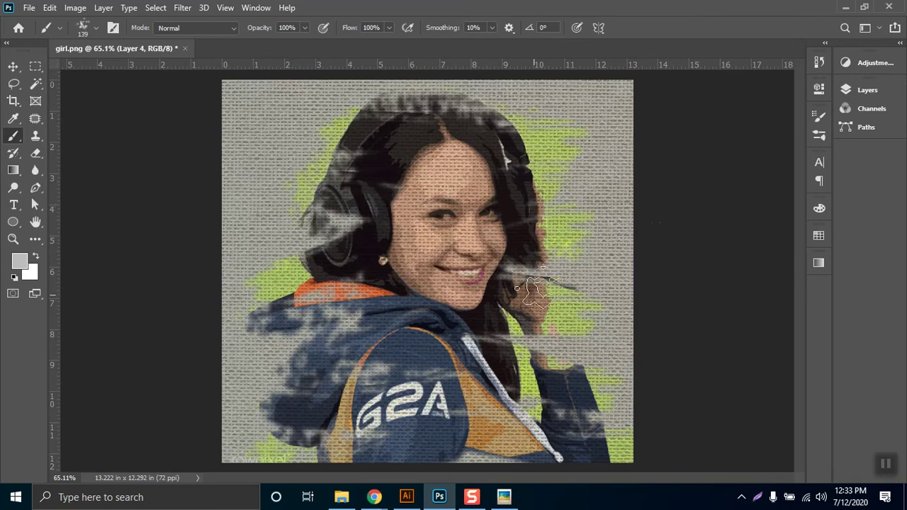
click(868, 90)
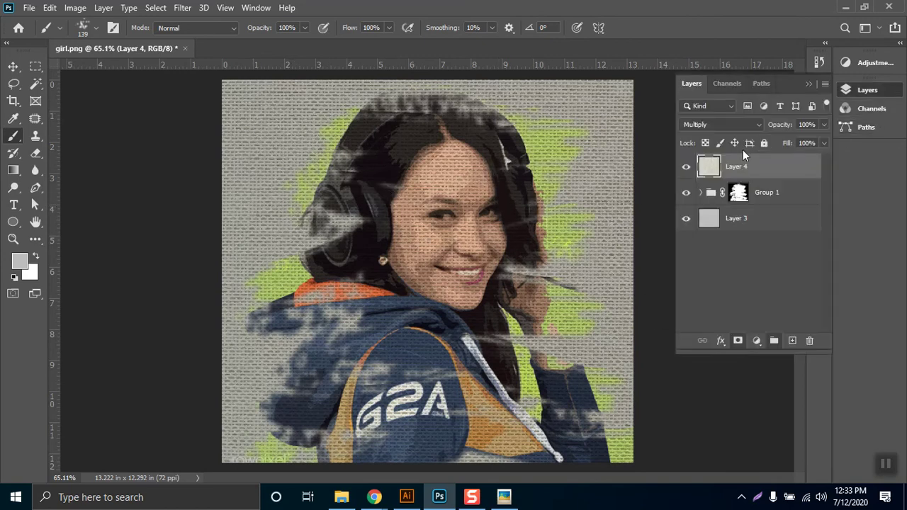
click(825, 124)
drag(798, 139, 786, 143)
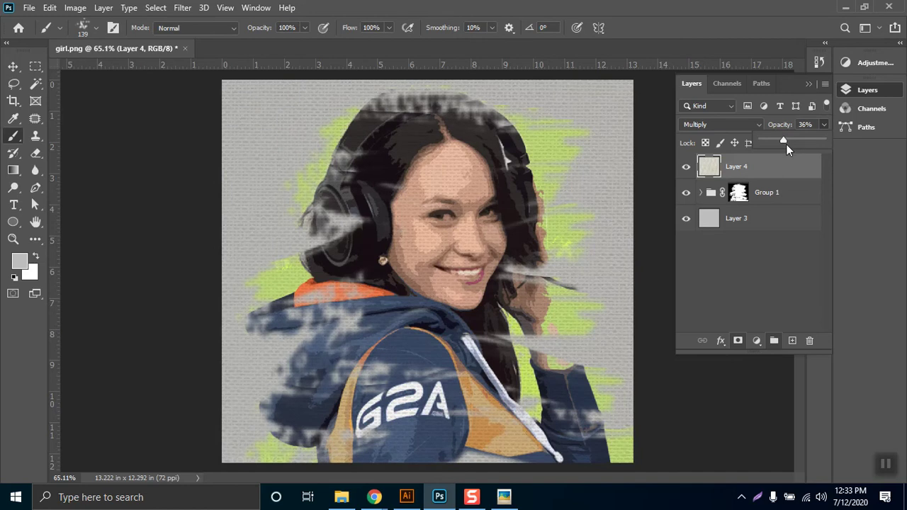
click(862, 90)
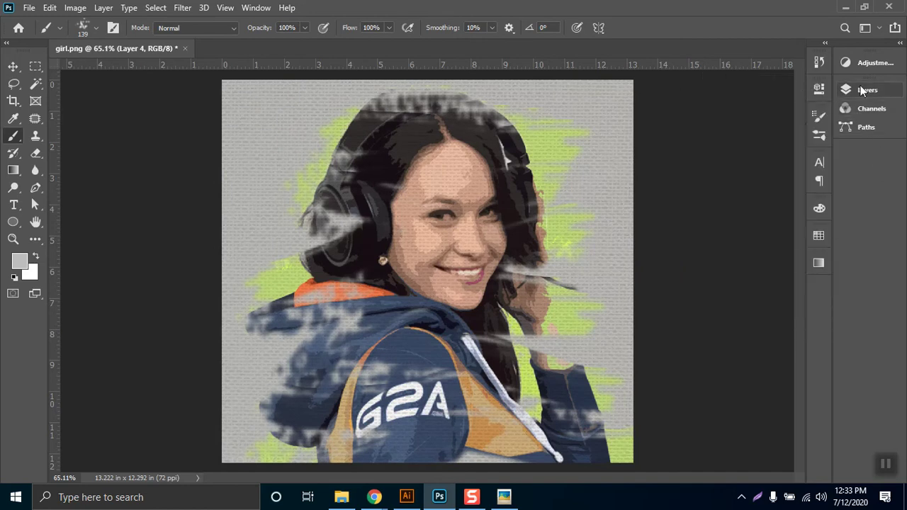
scroll(460, 301, down, 2)
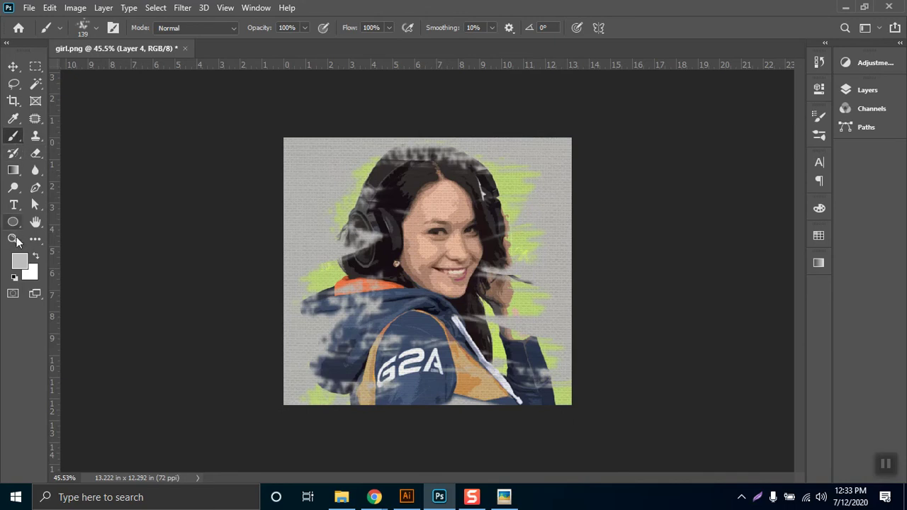
- Choose black as the foreground colour, add a new layer above the fabric texture and fill it with black
click(24, 266)
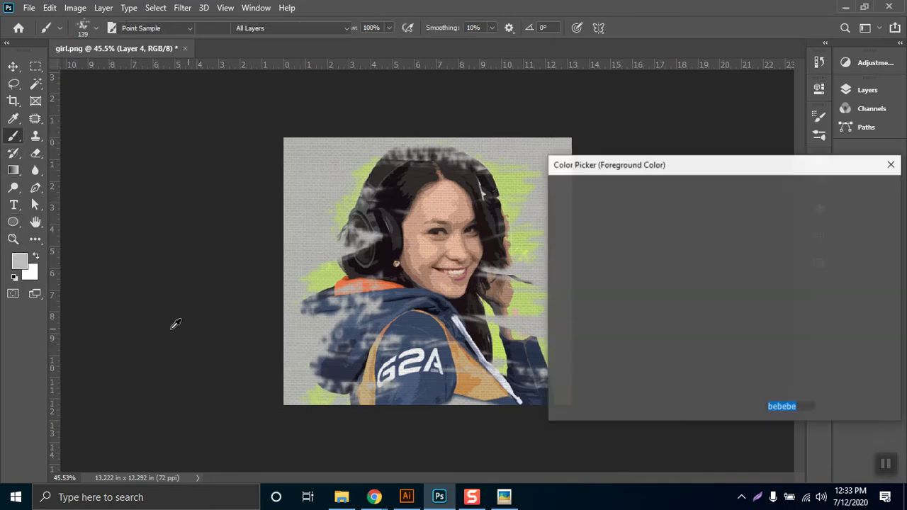
drag(557, 239, 544, 366)
click(836, 193)
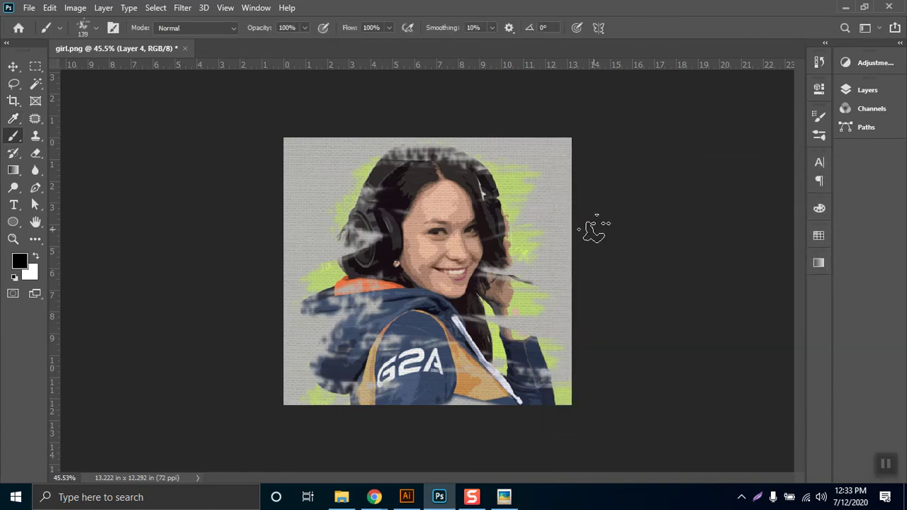
click(850, 90)
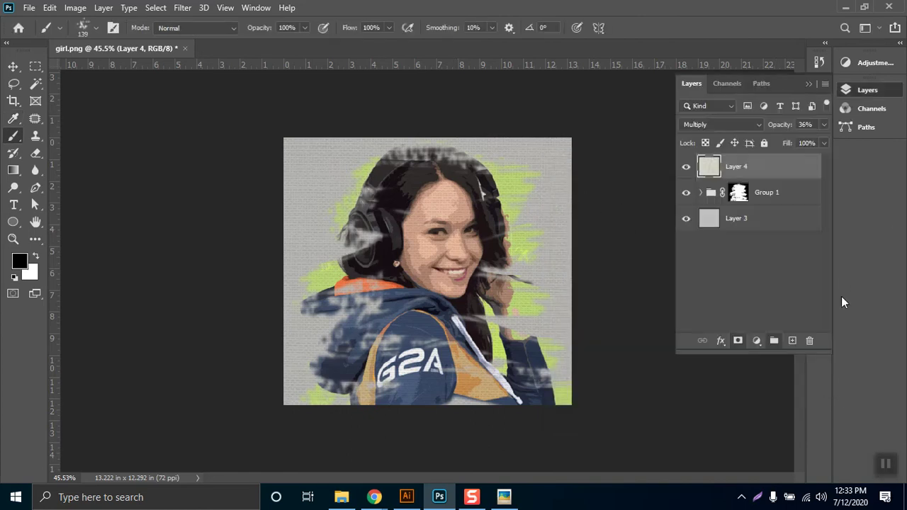
click(792, 340)
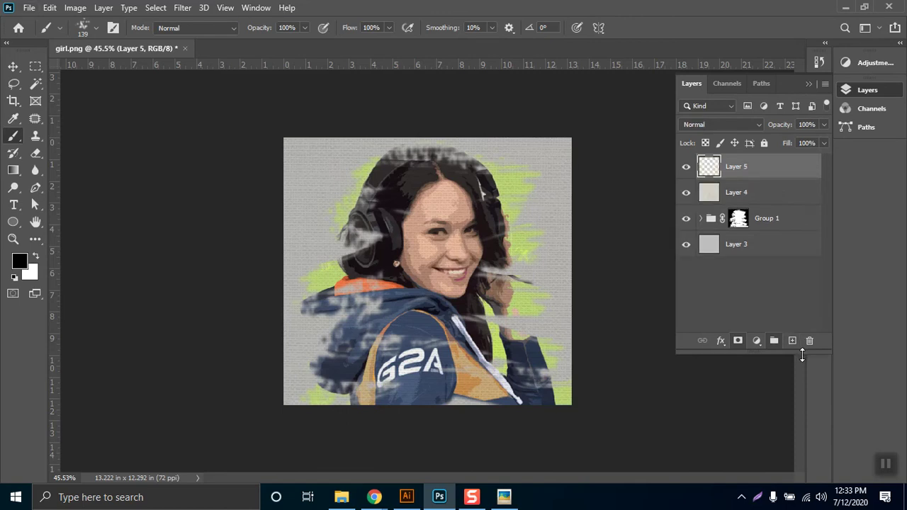
key(alt+BackSpace)
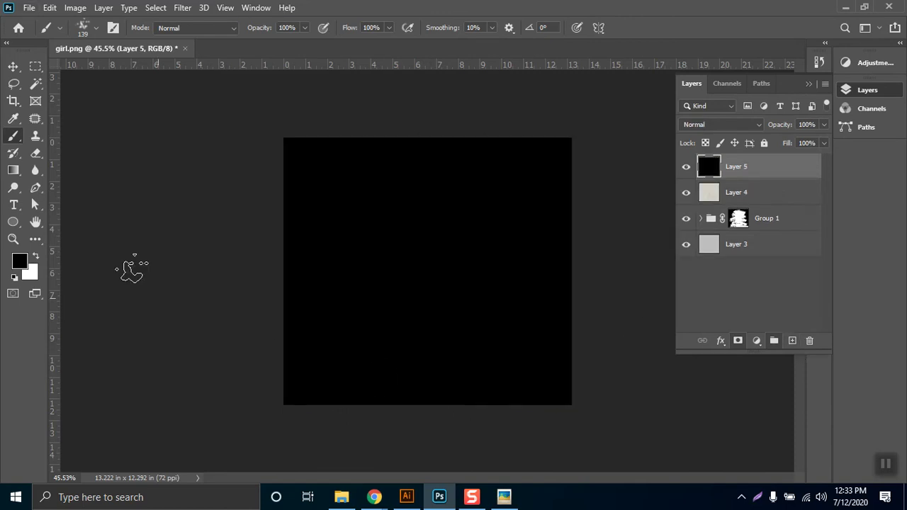
- Erase the centre of the black layer with a soft 1000 px Eraser, leaving a dark vignette around the portrait
key(e)
right_click(427, 249)
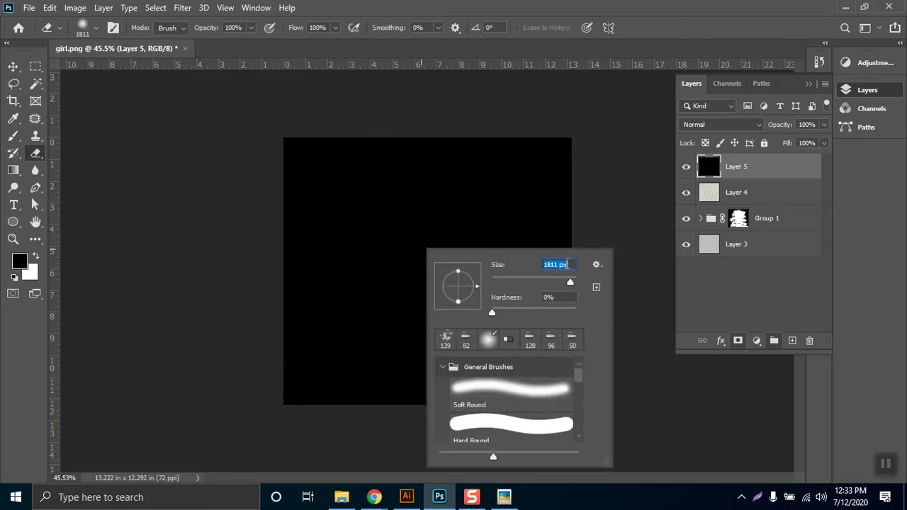
text(15)
click(623, 85)
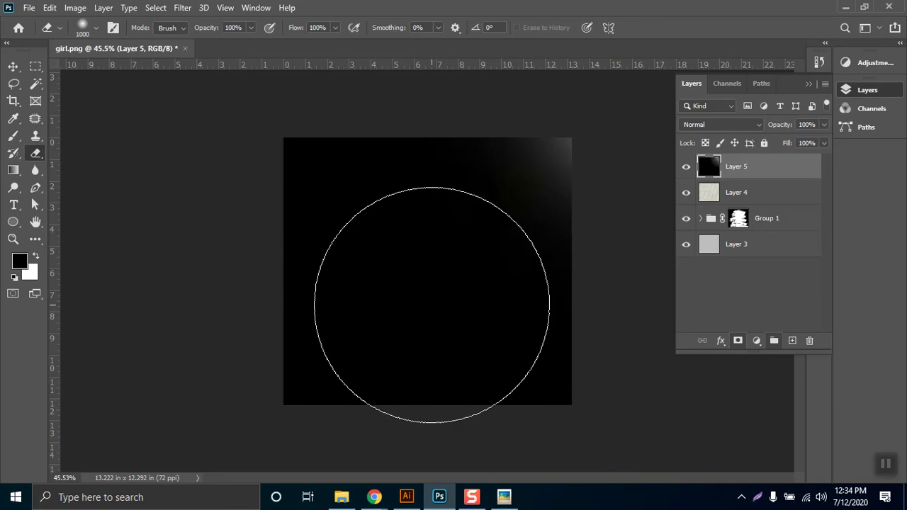
key(ctrl+z)
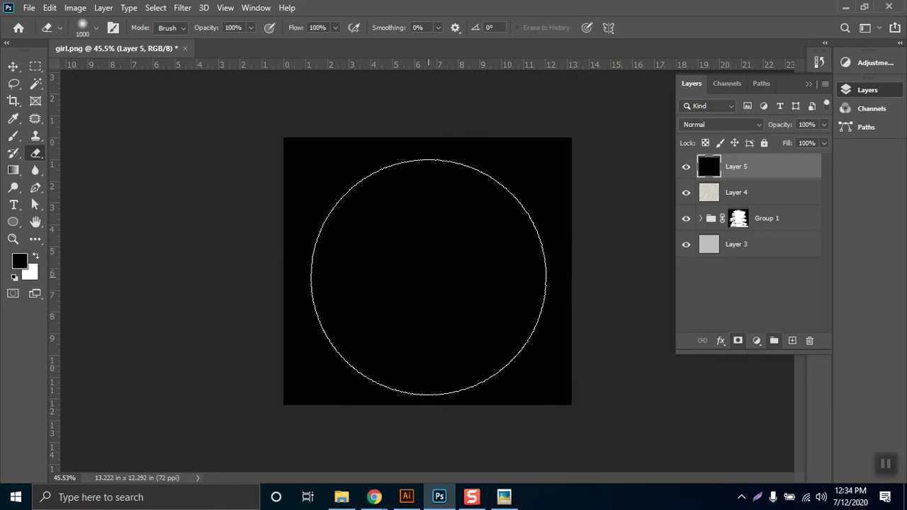
click(428, 272)
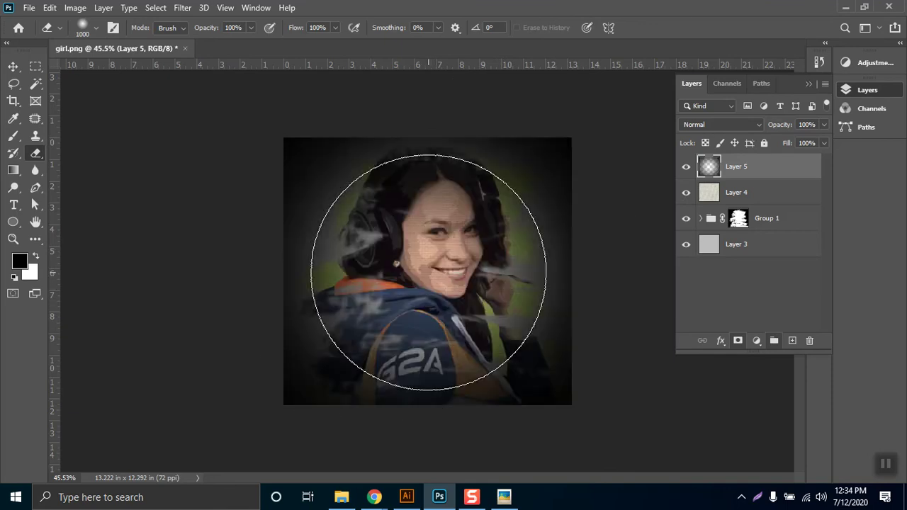
click(428, 272)
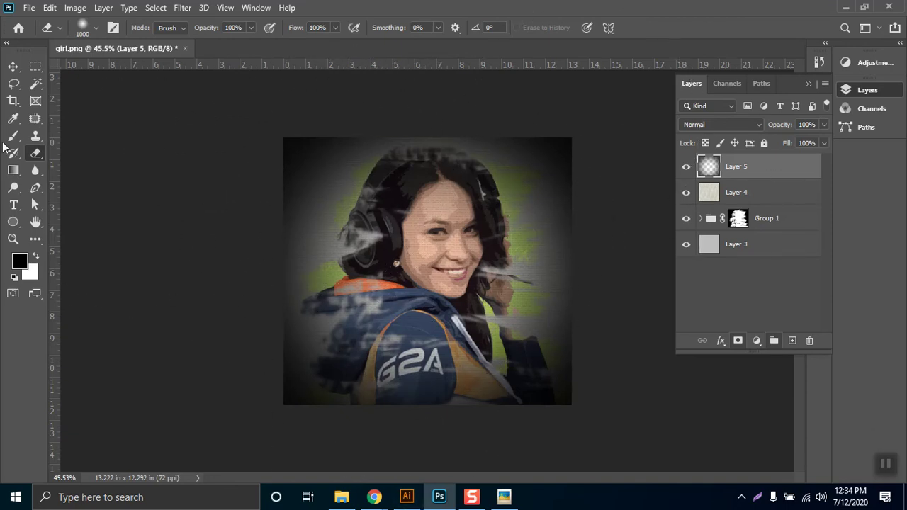
- Set the vignette layer to Multiply blending at 66% opacity
click(35, 66)
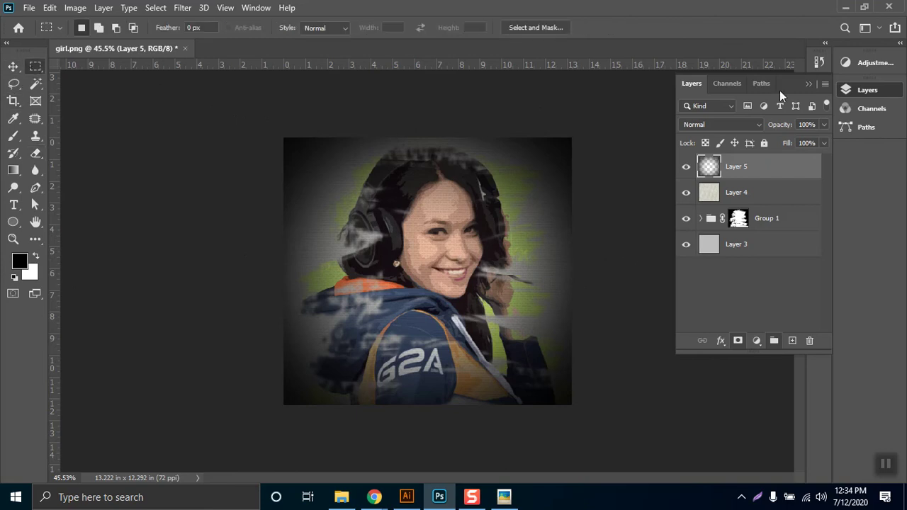
click(738, 124)
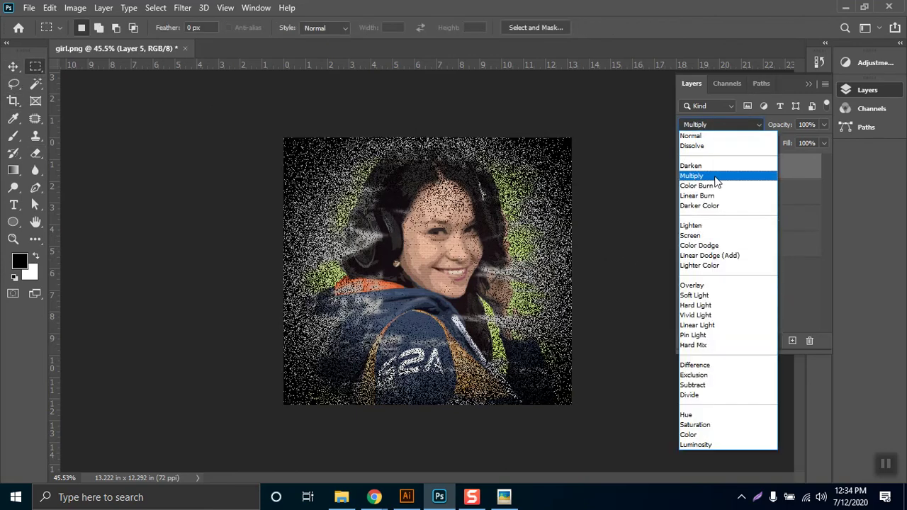
click(714, 176)
click(824, 125)
click(769, 138)
drag(779, 138, 793, 140)
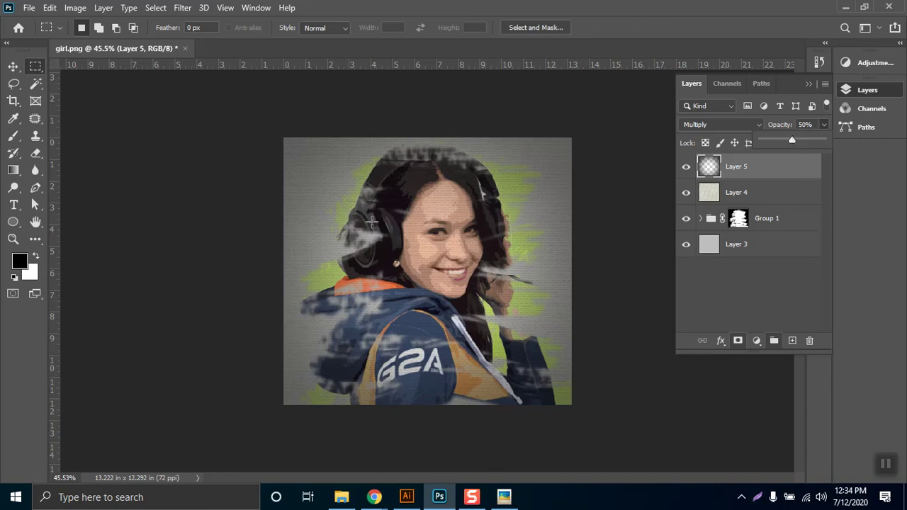
drag(792, 140, 800, 140)
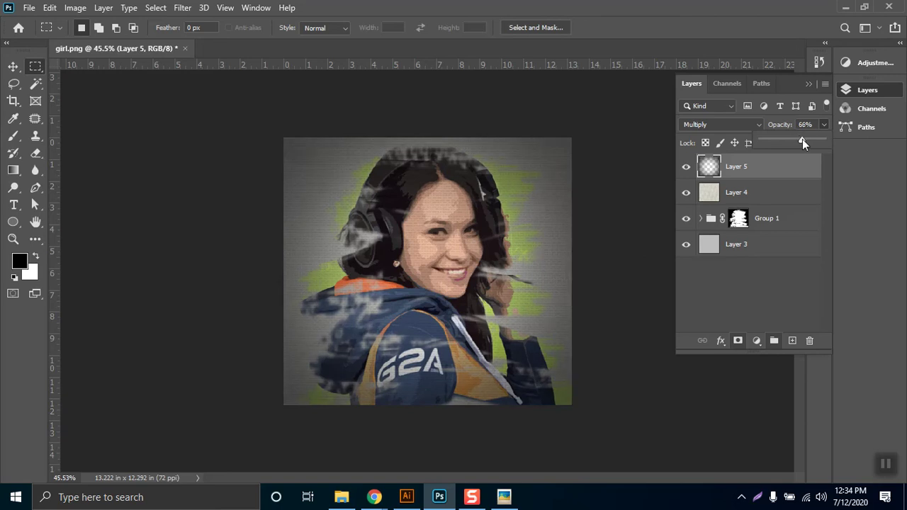
click(847, 90)
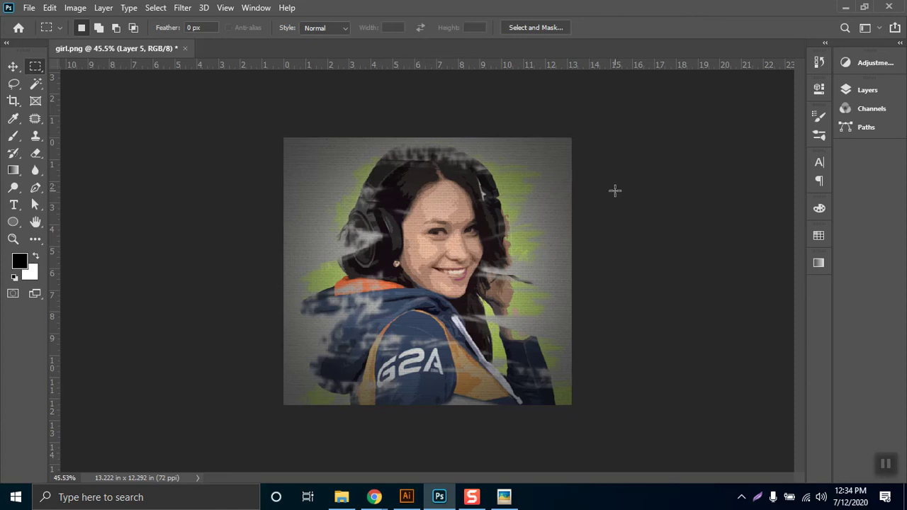
- Target Group 1's layer mask and choose the 63 px Watercolor Loaded brush
click(819, 135)
click(860, 88)
click(737, 223)
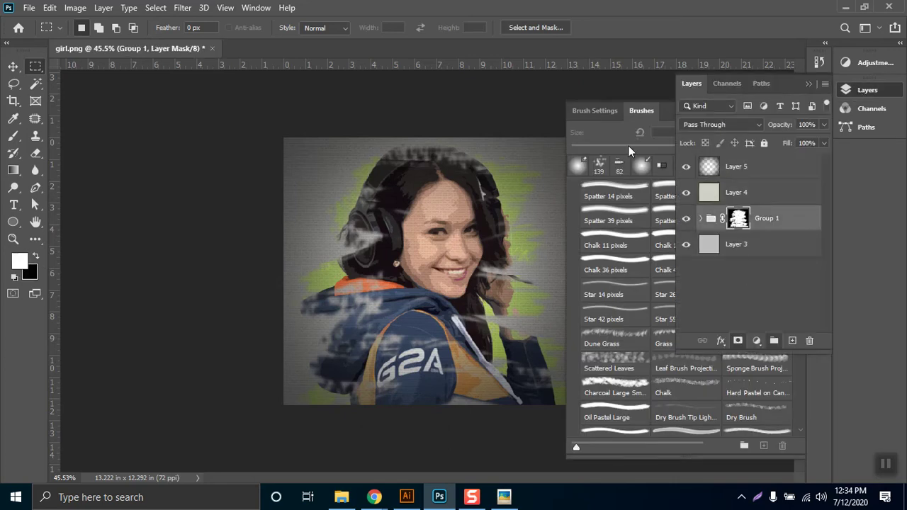
scroll(629, 352, down, 1)
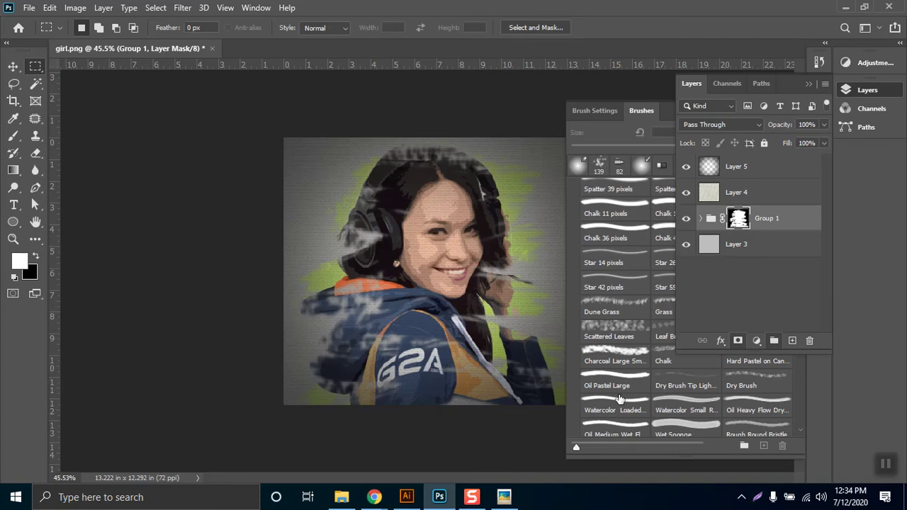
scroll(618, 418, down, 2)
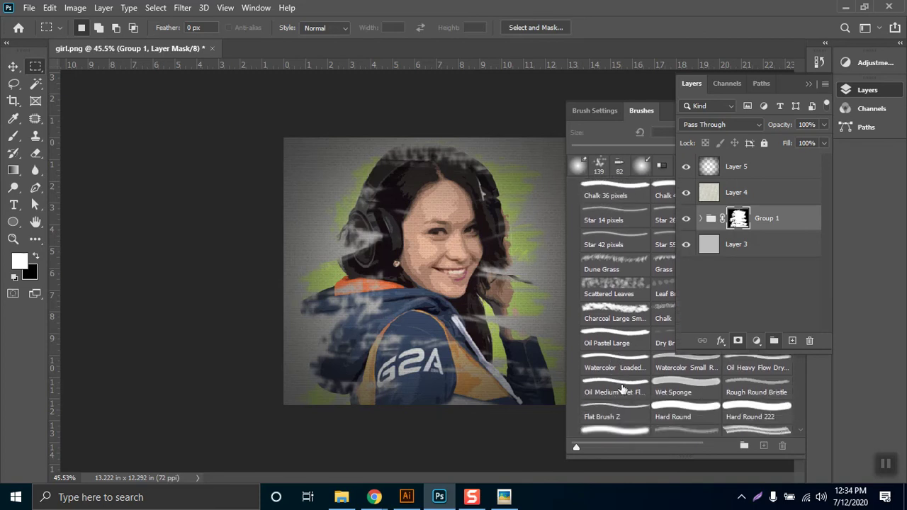
click(613, 368)
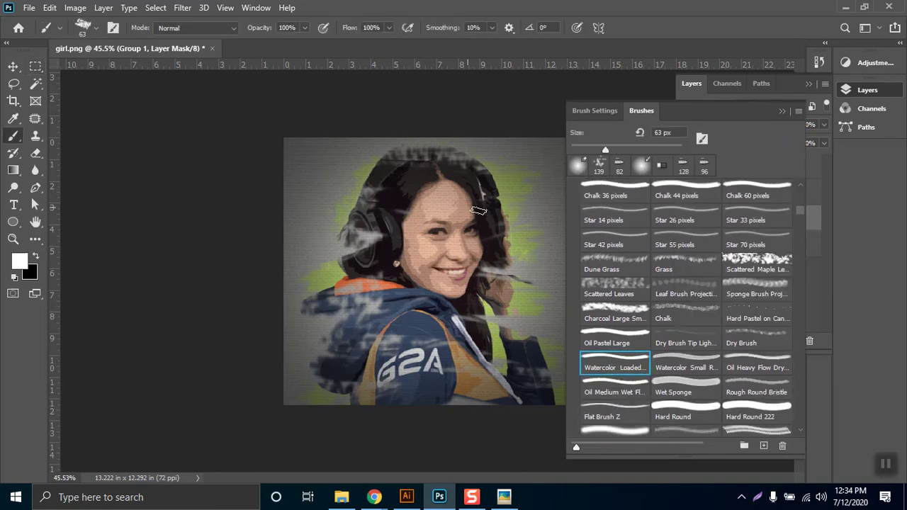
- Paint black on Group 1's mask to roughen the hair edge and green splash, and white to restore the large headphone
key(x)
mouse_move(478, 210)
mouse_down()
mouse_move(424, 250)
mouse_move(411, 284)
mouse_move(431, 252)
mouse_move(489, 234)
mouse_up()
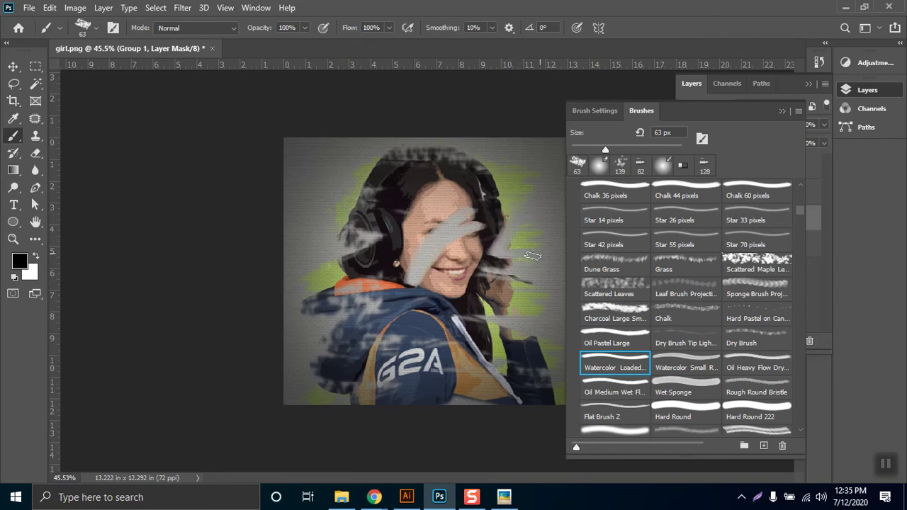
mouse_move(509, 203)
mouse_down()
mouse_move(471, 256)
mouse_move(415, 240)
mouse_move(470, 181)
mouse_move(398, 275)
mouse_move(497, 182)
mouse_move(433, 261)
mouse_move(494, 212)
mouse_move(469, 252)
mouse_move(496, 229)
mouse_move(458, 279)
mouse_move(460, 268)
mouse_move(415, 276)
mouse_up()
key(x)
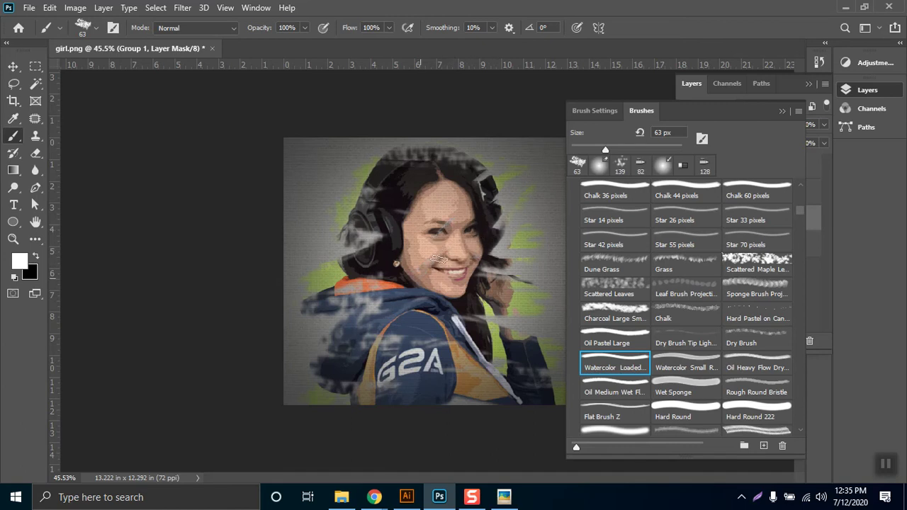
mouse_move(377, 221)
mouse_down()
mouse_move(351, 249)
mouse_move(385, 182)
mouse_up()
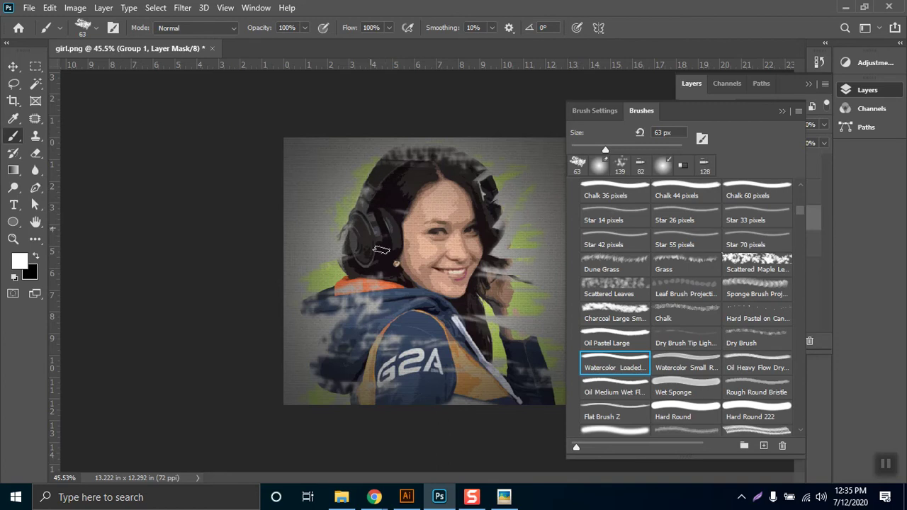
click(782, 111)
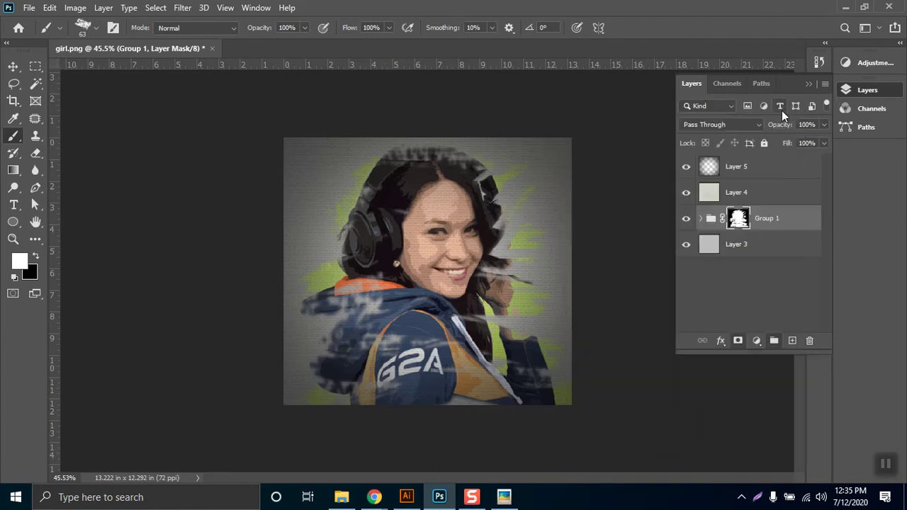
click(808, 84)
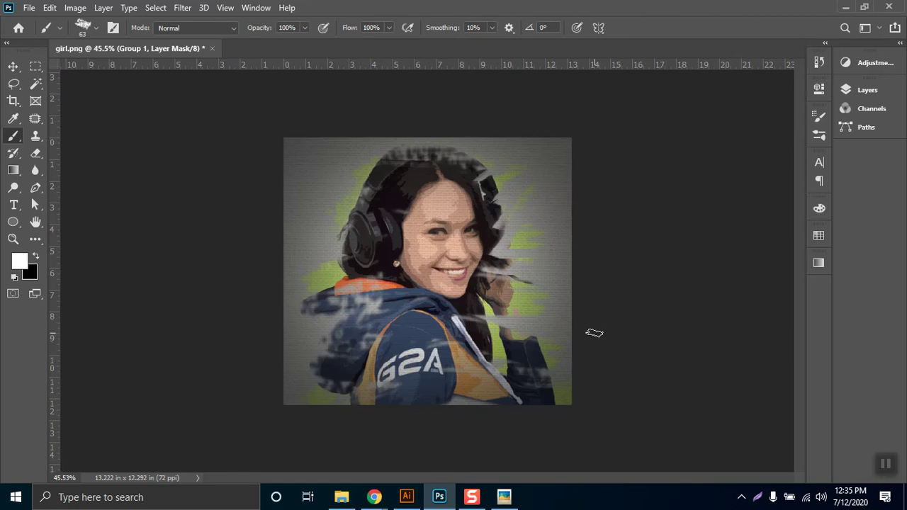
- Switch to Chrome and bring up the Google Meet call
mouse_move(374, 497)
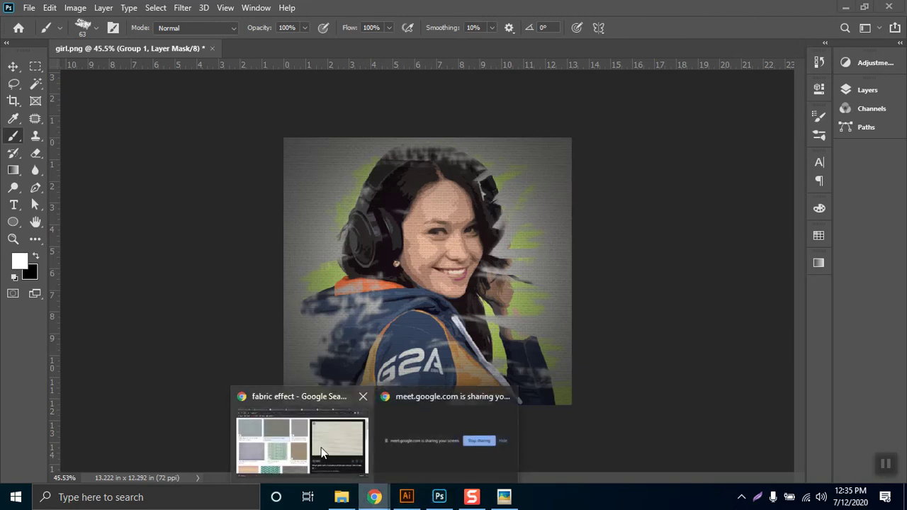
mouse_move(322, 454)
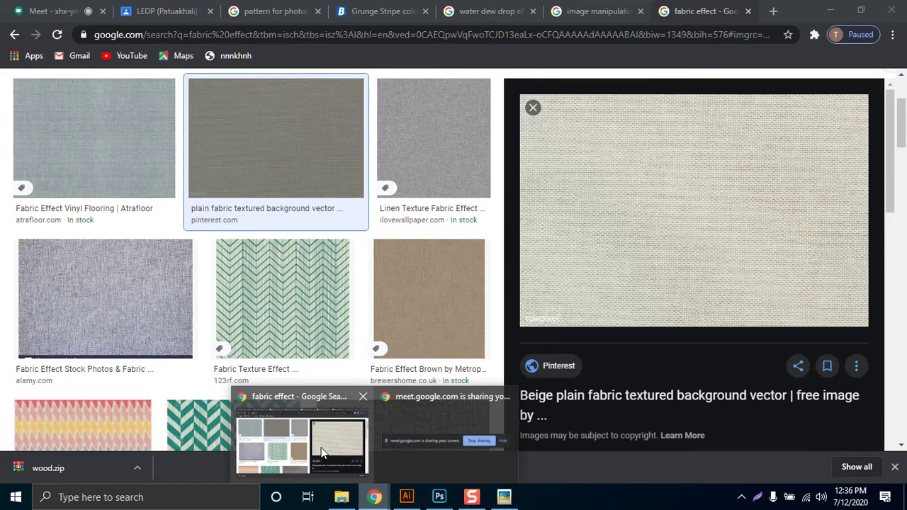
key(alt+Tab)
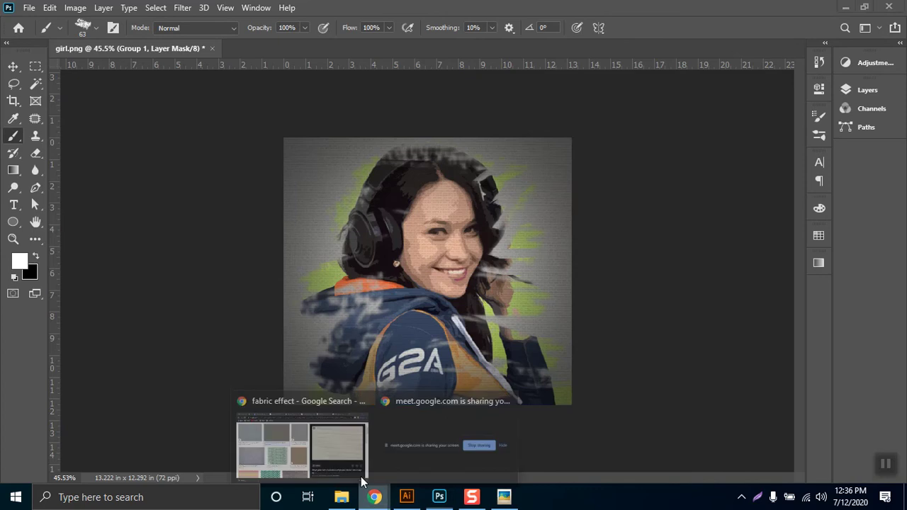
click(287, 405)
click(78, 10)
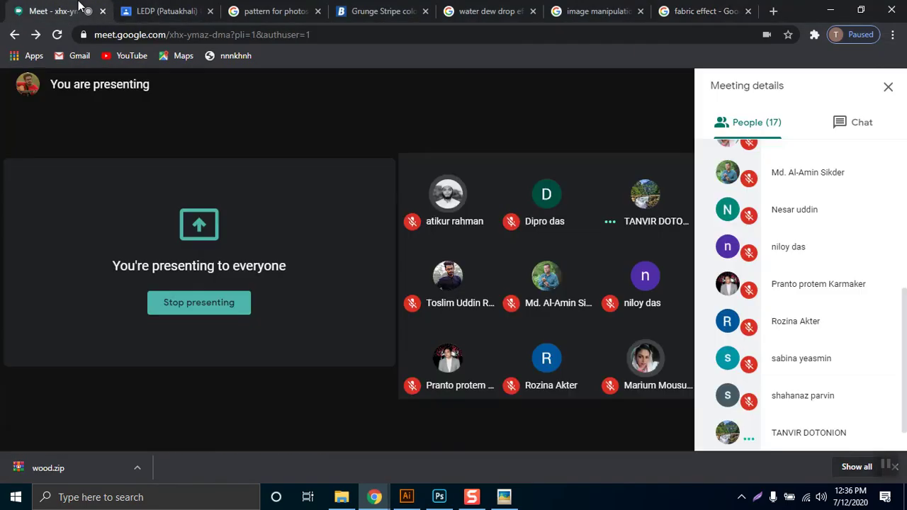